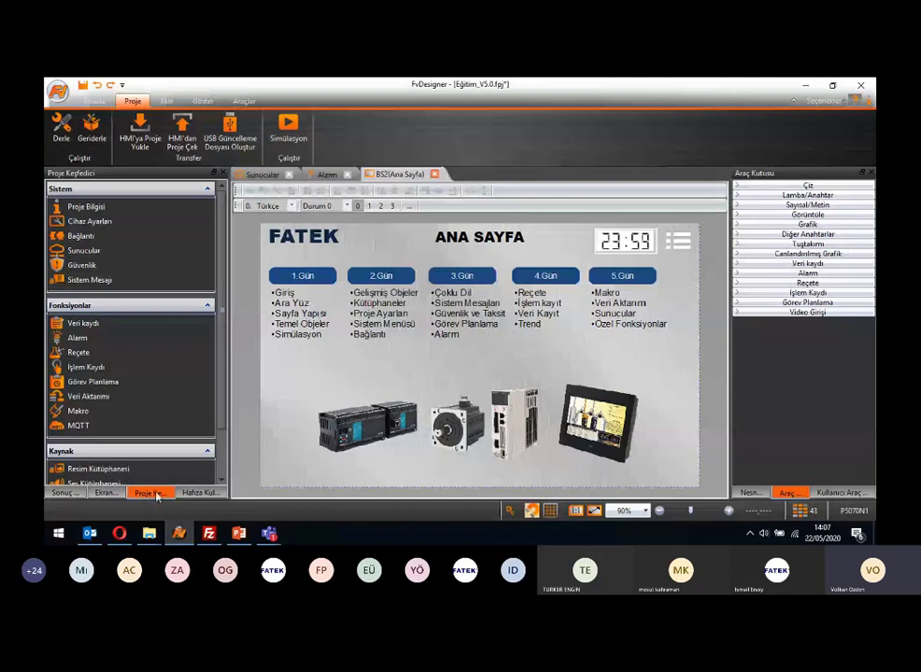
# - Review MyRecipe0's group properties (7 parameters, 3 recipes) on the Reçete page, then close the dialog
pyautogui.doubleClick(90, 354)
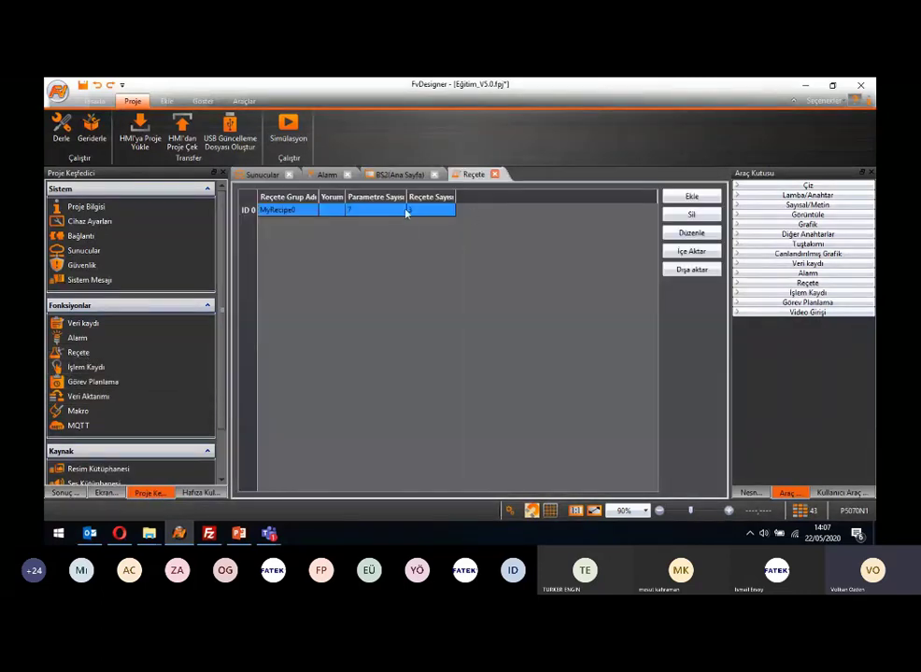
pyautogui.doubleClick(354, 214)
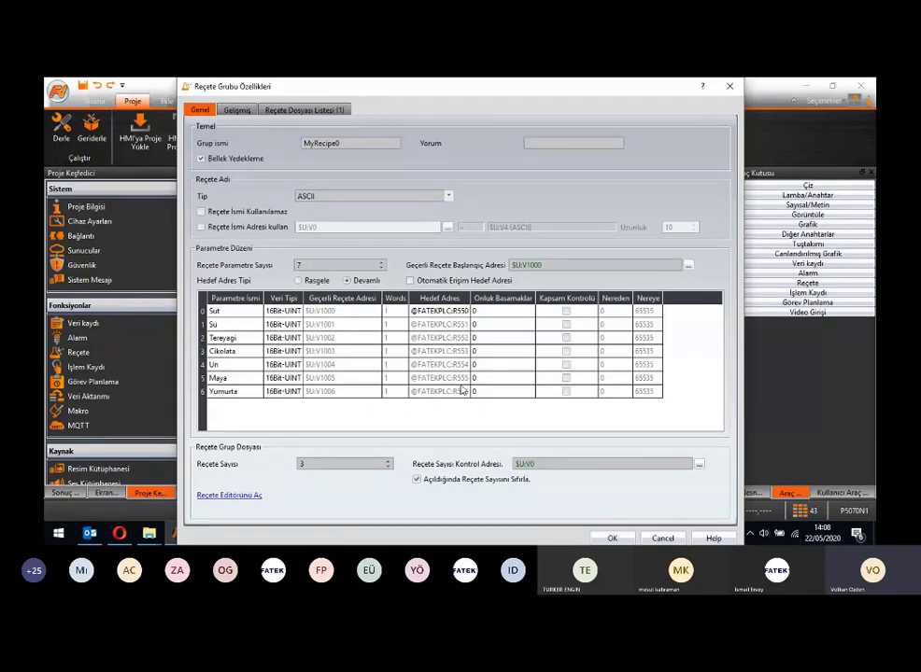
pyautogui.click(730, 86)
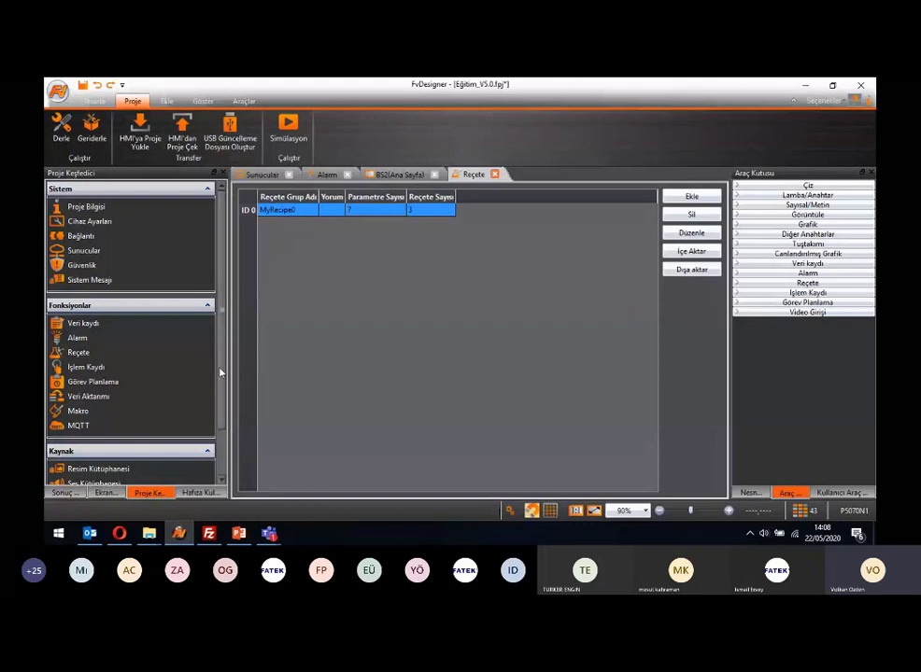
# - Review the İşlem Kaydı settings: logging enabled, 10 records, triggered CSV saving to 'islemkaydi'
pyautogui.moveTo(221, 372); pyautogui.dragTo(225, 422)
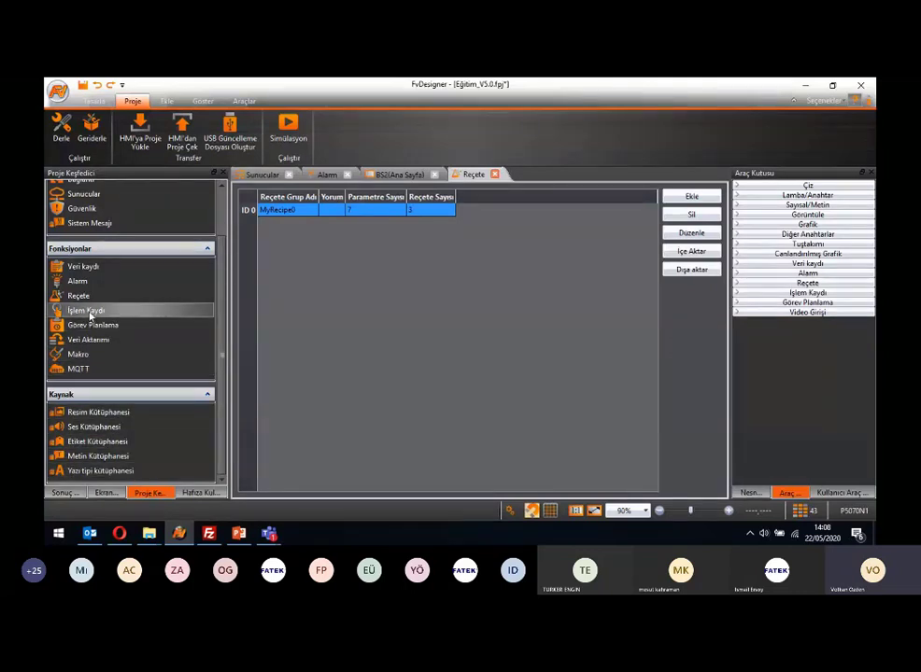
pyautogui.doubleClick(90, 314)
pyautogui.moveTo(722, 345); pyautogui.dragTo(705, 315)
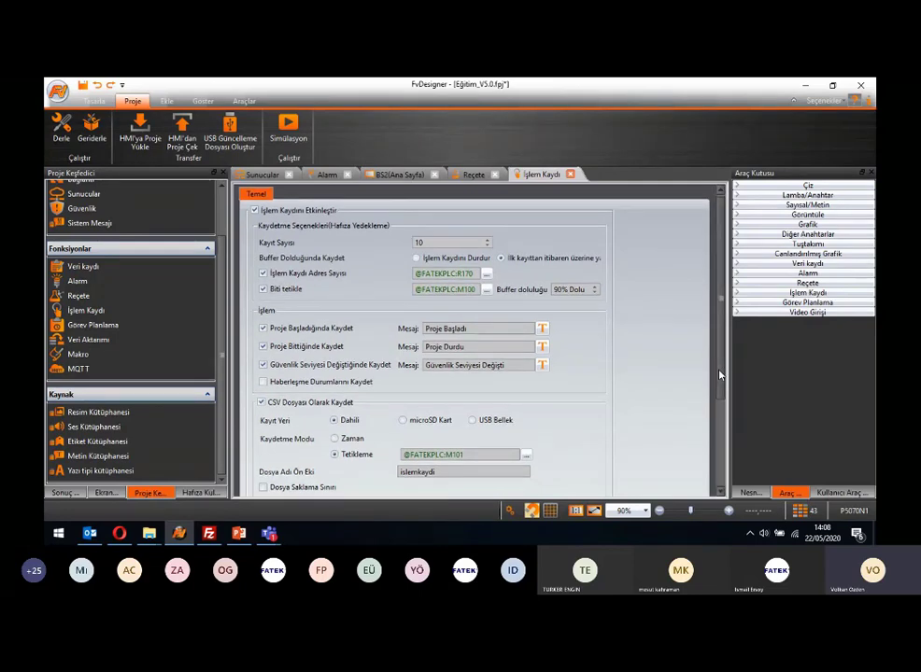
pyautogui.moveTo(717, 372); pyautogui.dragTo(715, 438)
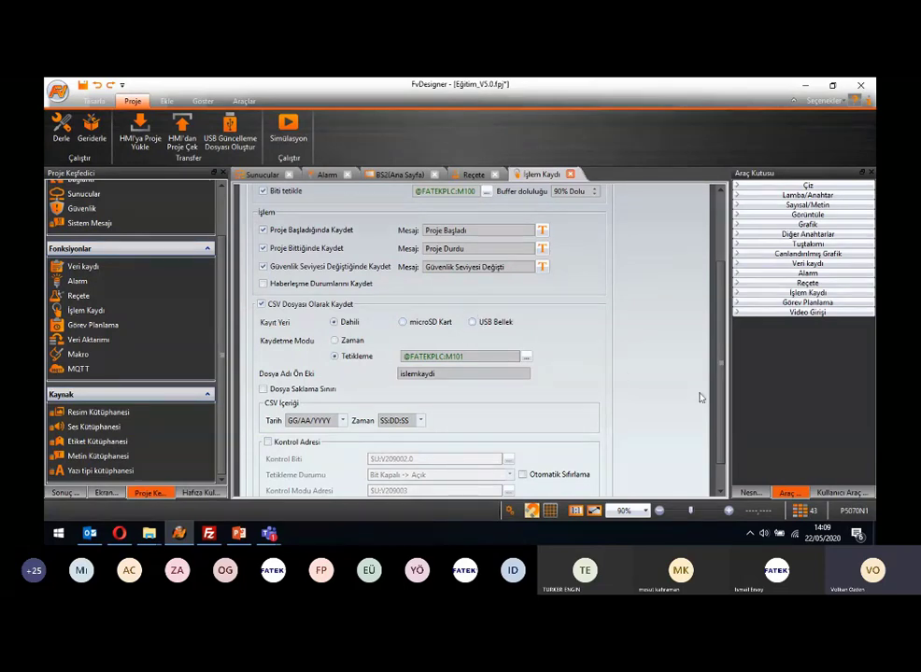
pyautogui.moveTo(721, 397); pyautogui.dragTo(723, 350)
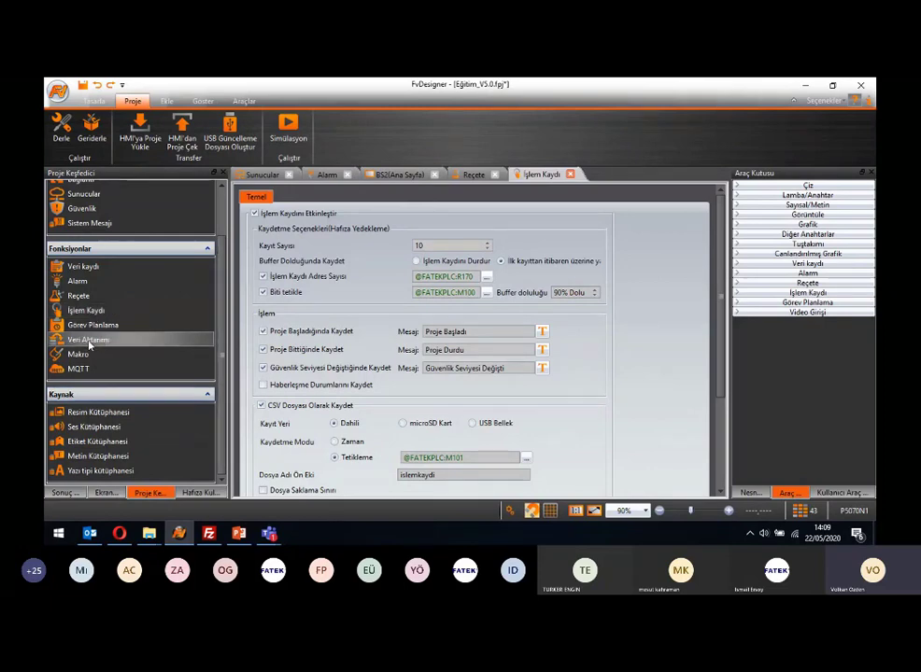
# - Check the empty Veri Aktarımı list and cancel a new group, then open the Veri kaydı list
pyautogui.doubleClick(89, 341)
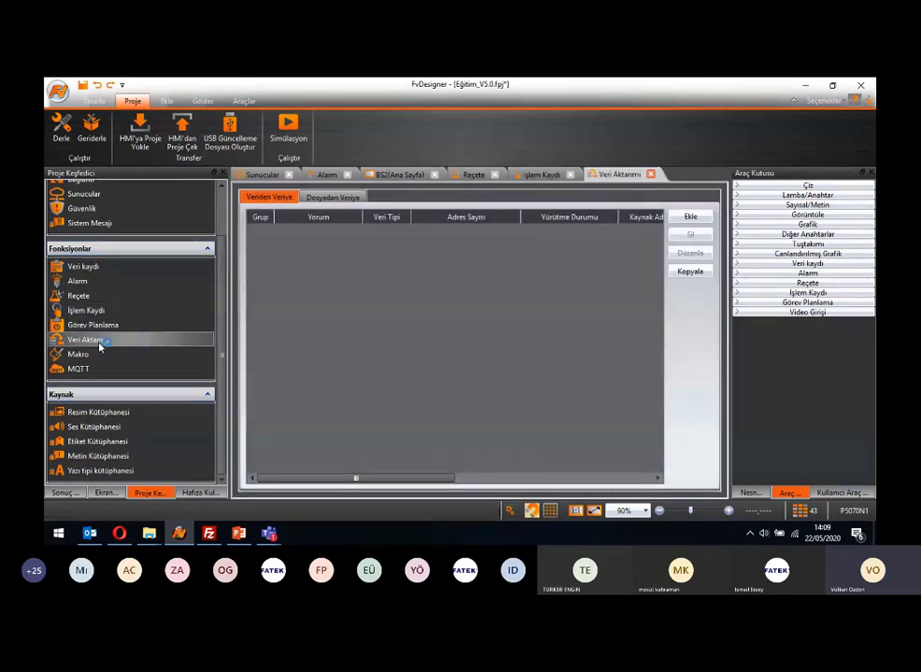
pyautogui.click(693, 217)
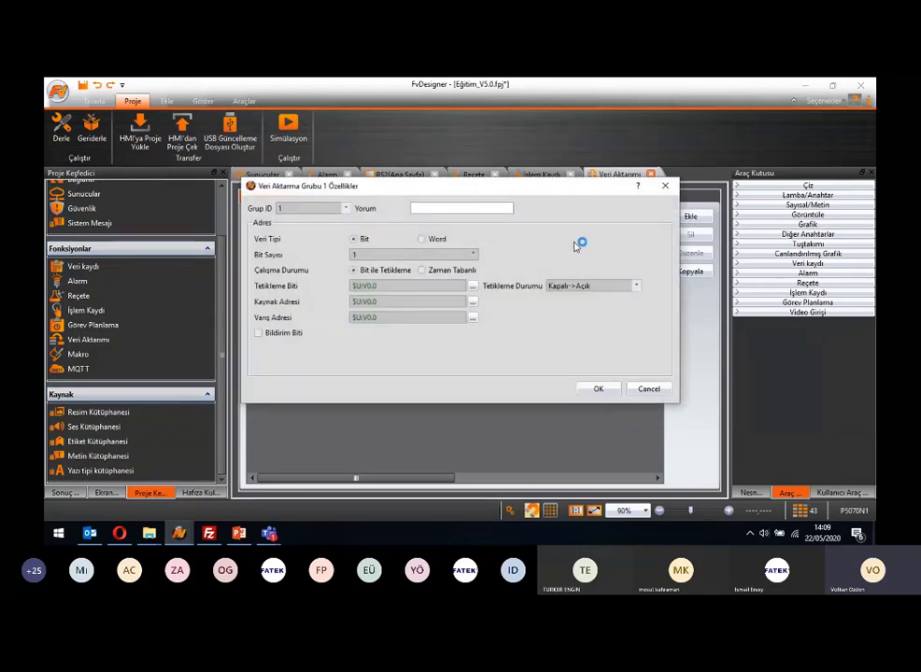
pyautogui.click(665, 186)
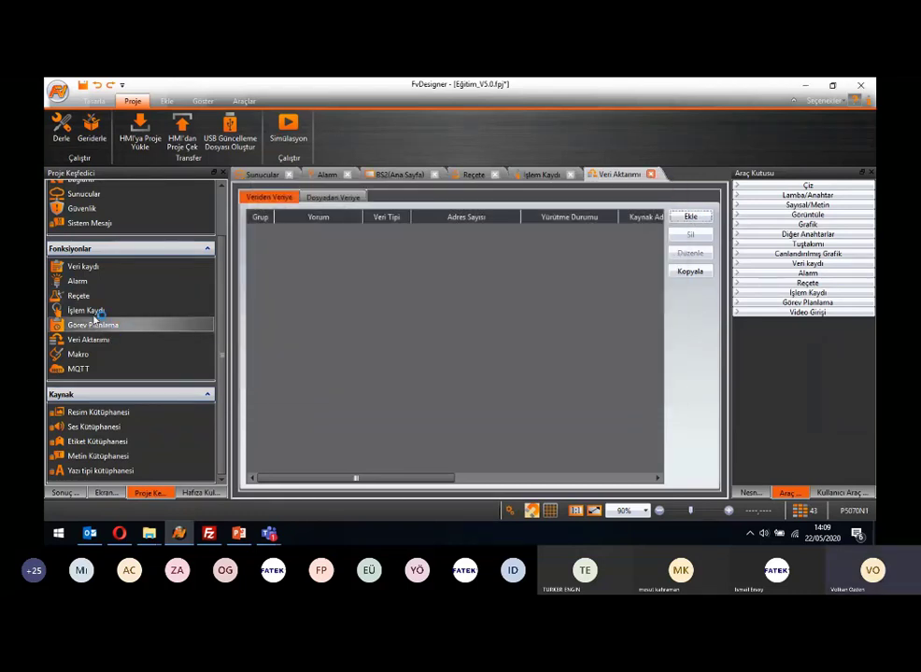
pyautogui.doubleClick(93, 268)
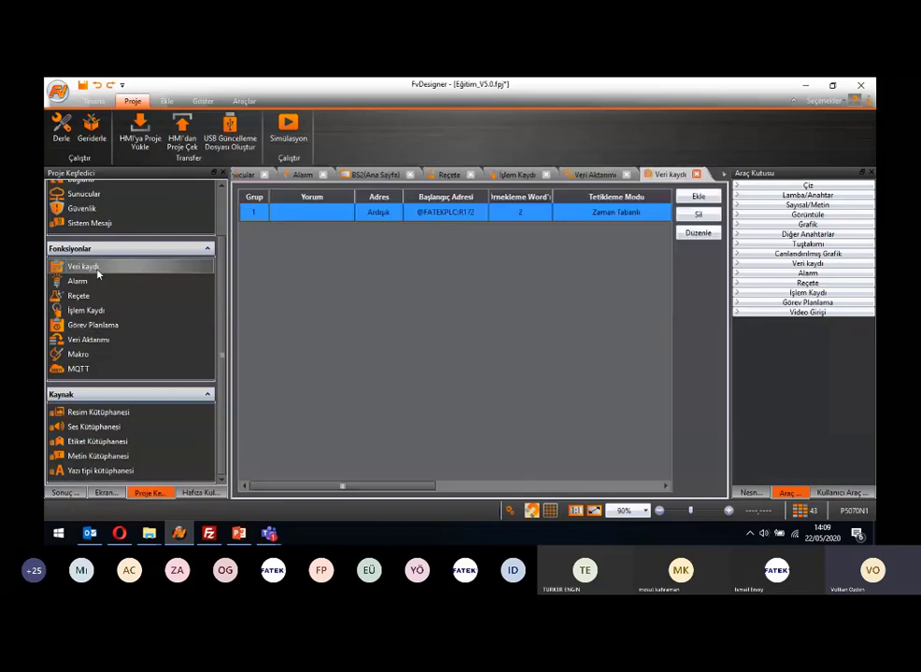
# - Inspect data log group 1's sampling interval 1 and its R172/R173 inputs, Sıcaklık1 and Sıcaklık2
pyautogui.doubleClick(414, 216)
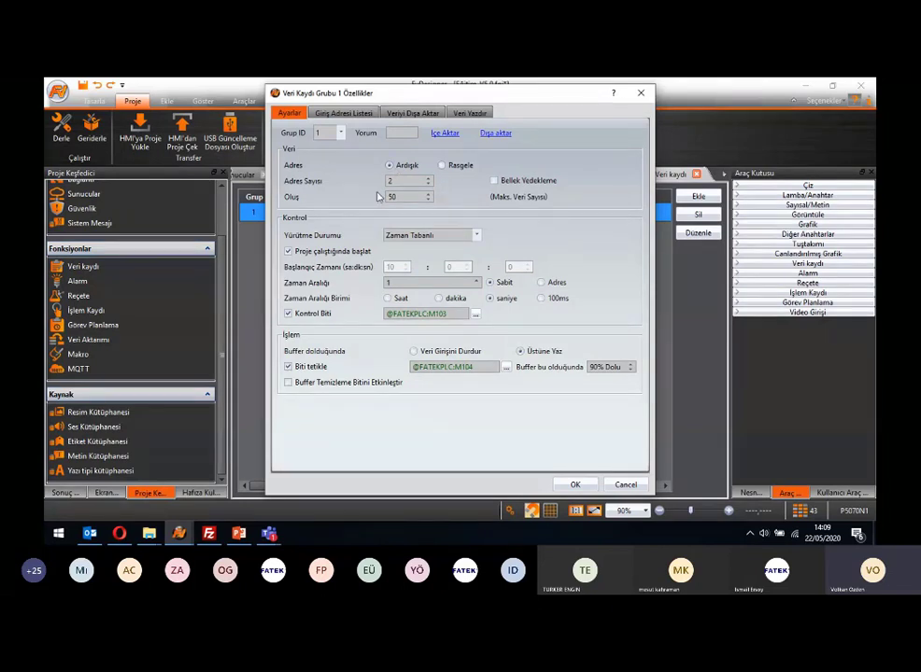
pyautogui.hotkey('ctrl', 'Tab')
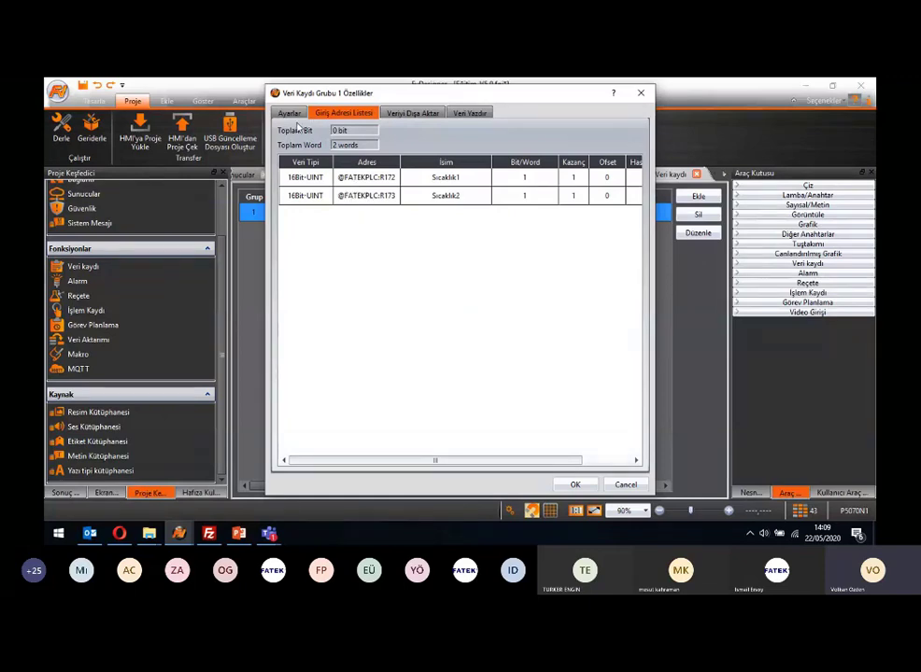
pyautogui.click(289, 114)
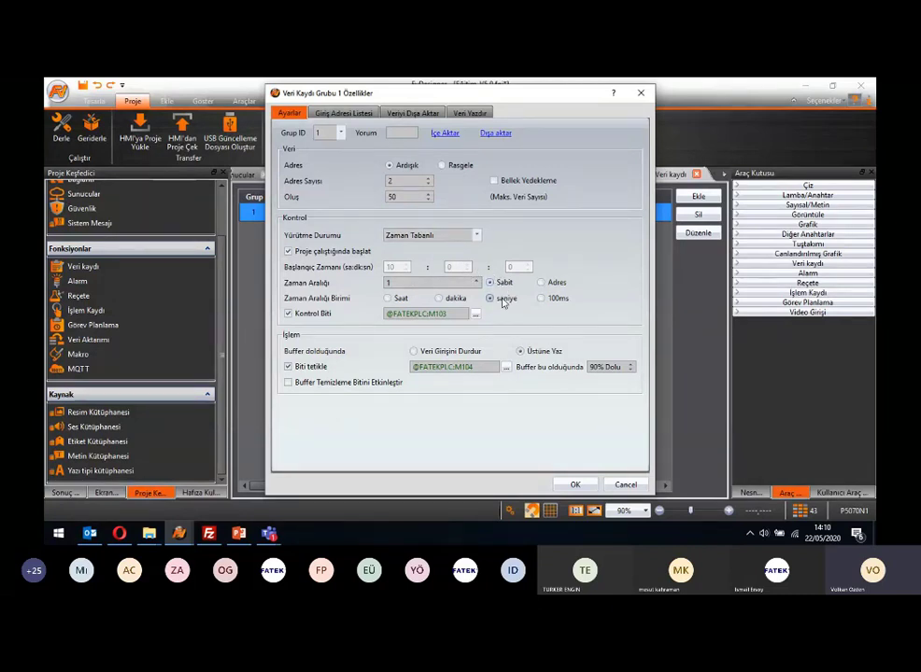
pyautogui.doubleClick(404, 282)
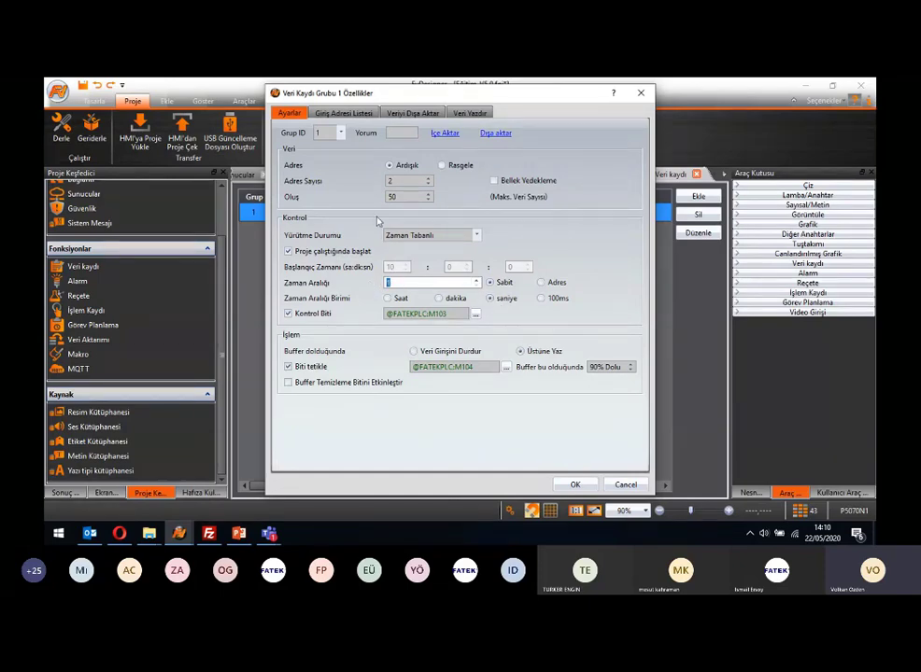
pyautogui.click(344, 113)
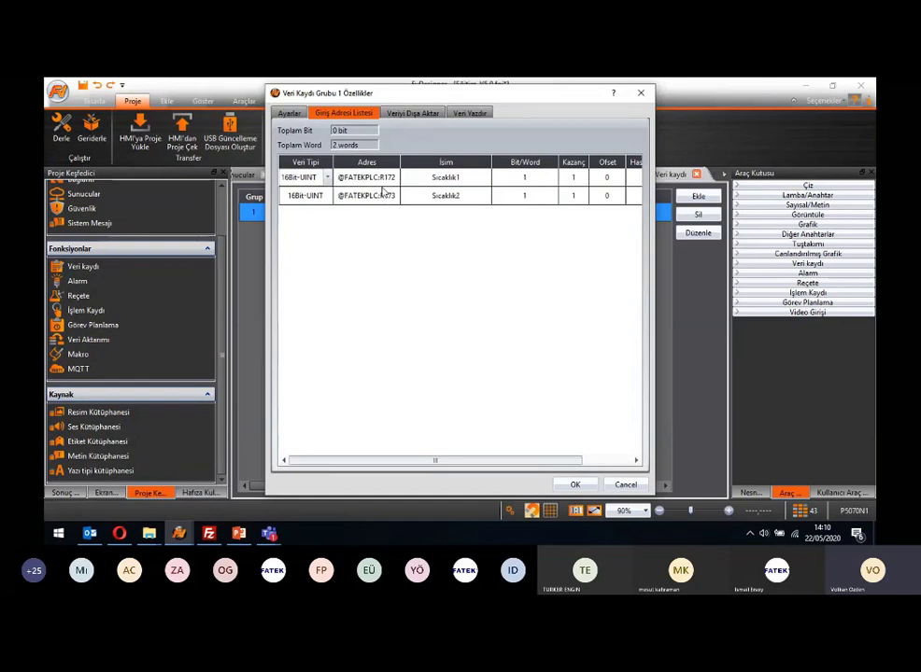
# - Look over group 1's Veriyi Dışa Aktar export options and cancel without changes
pyautogui.click(417, 114)
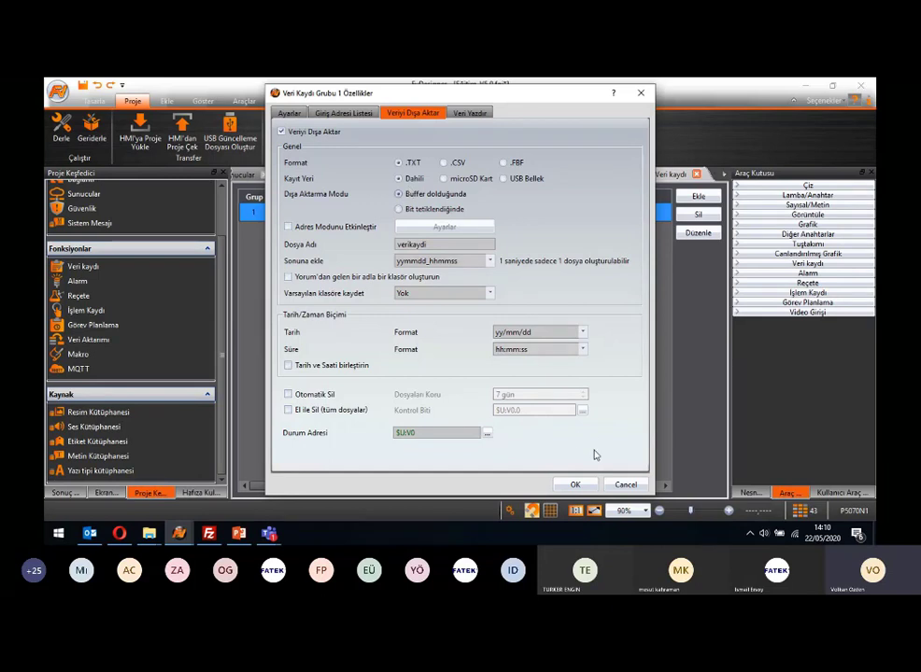
pyautogui.click(624, 485)
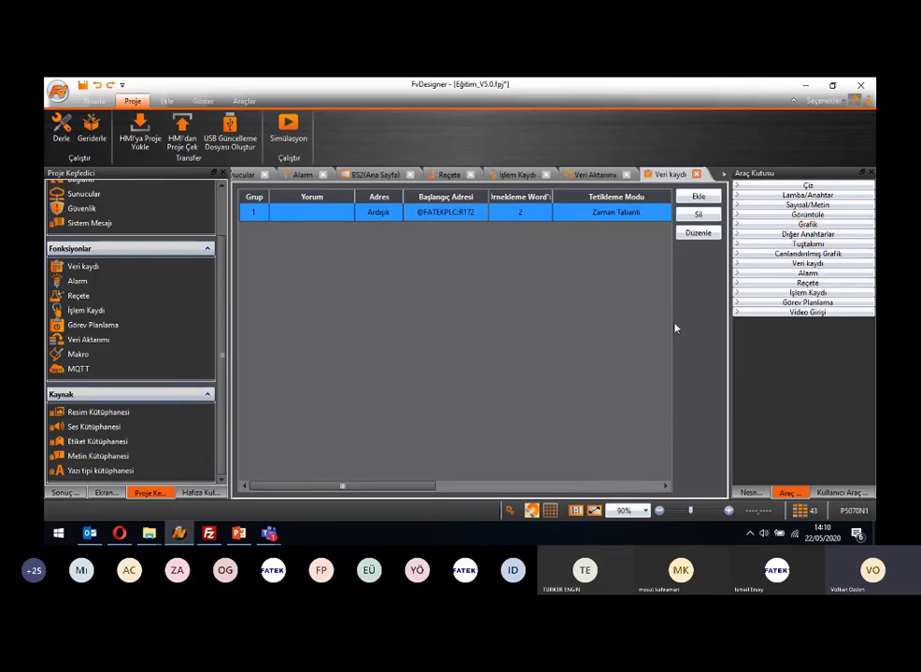
# - Open the BS18(Trend) screen from the Ekran screen list
pyautogui.click(106, 492)
pyautogui.scroll(-10, 215, 297)
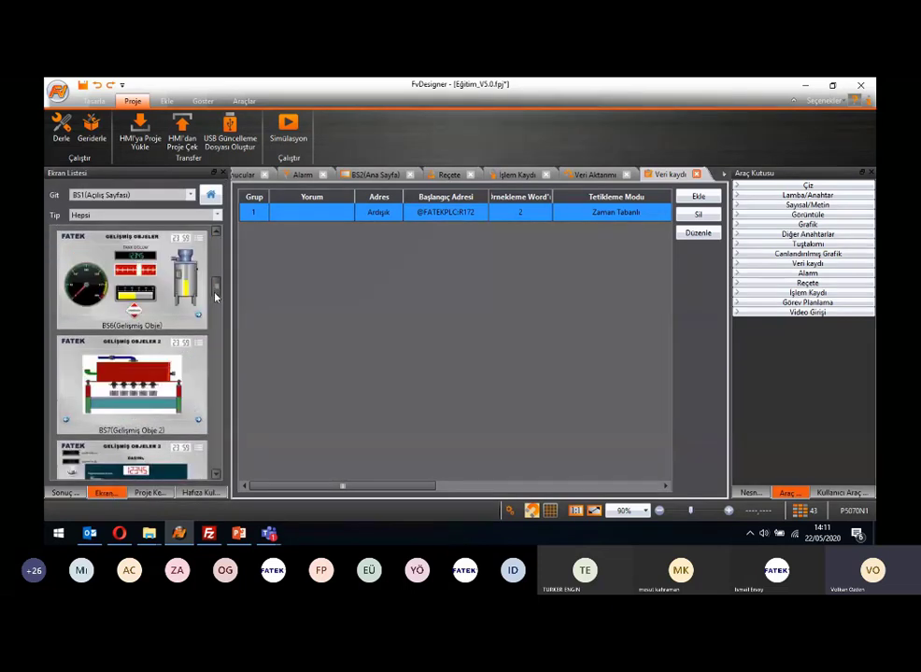
pyautogui.moveTo(215, 297); pyautogui.dragTo(228, 385)
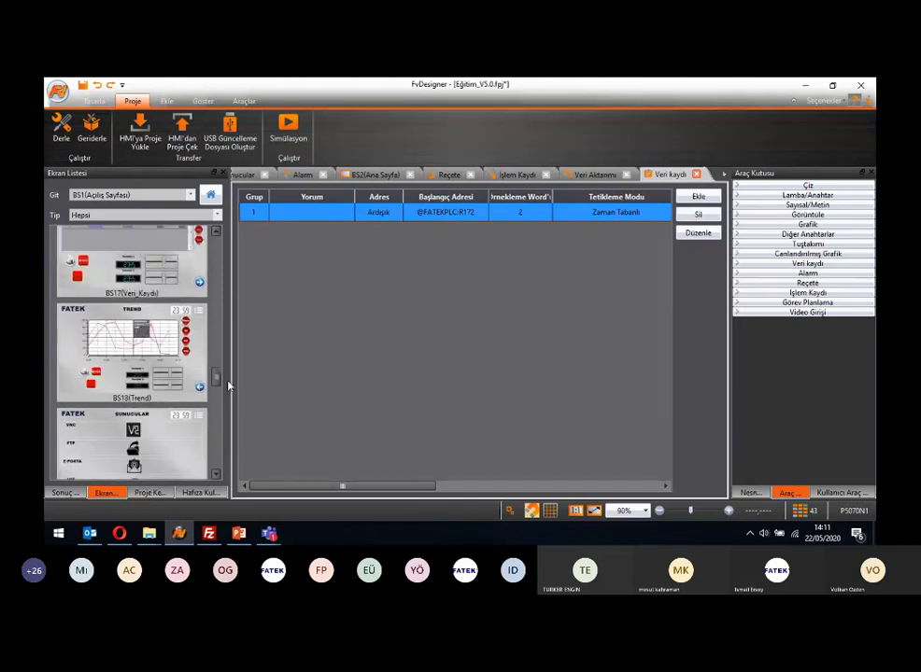
pyautogui.click(190, 365)
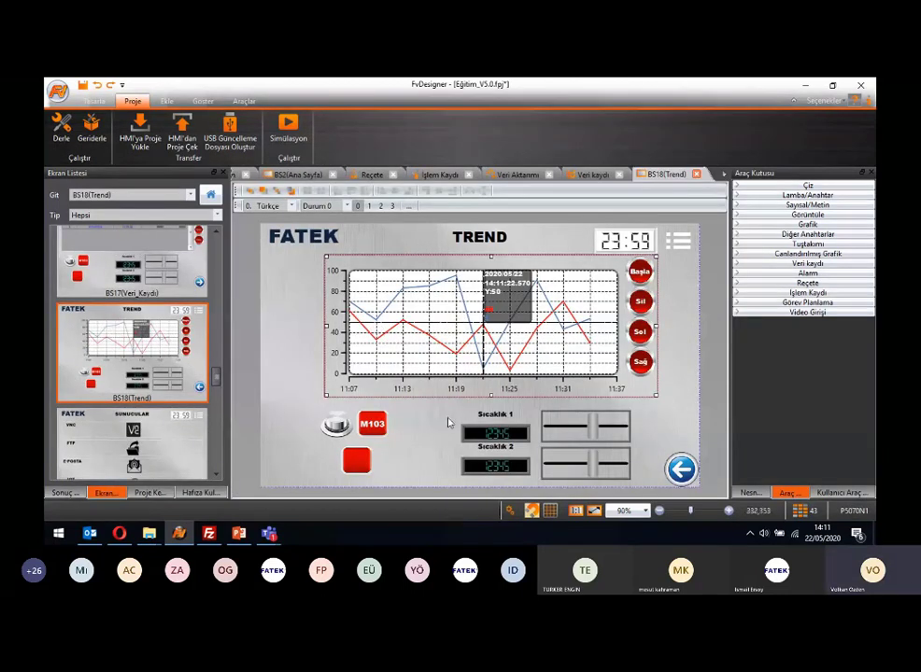
# - Inspect the Sıcaklık 1 and Sıcaklık 2 display groups and the trend chart
pyautogui.click(491, 433)
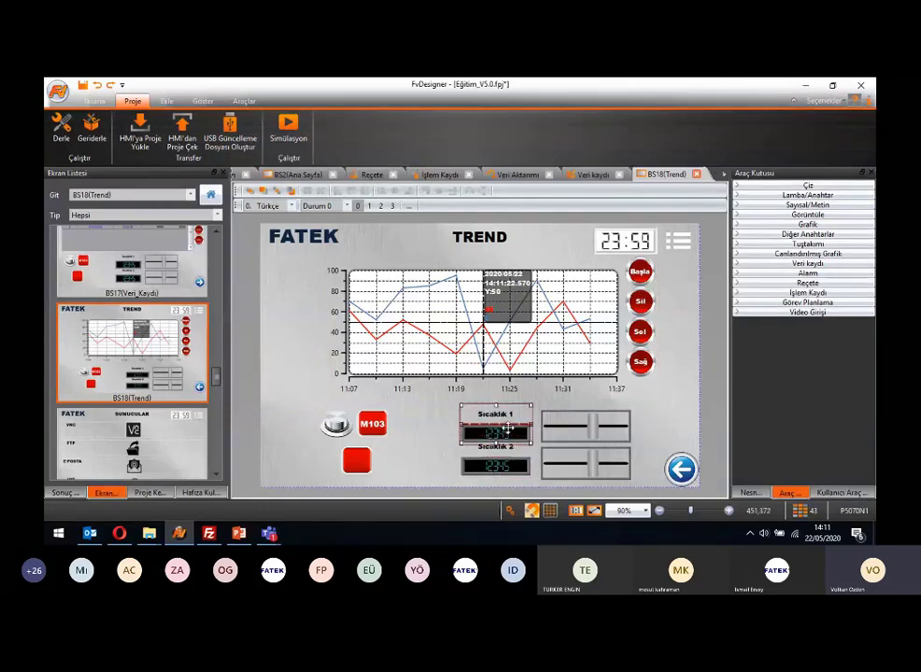
pyautogui.click(499, 465)
pyautogui.click(502, 432)
pyautogui.click(587, 320)
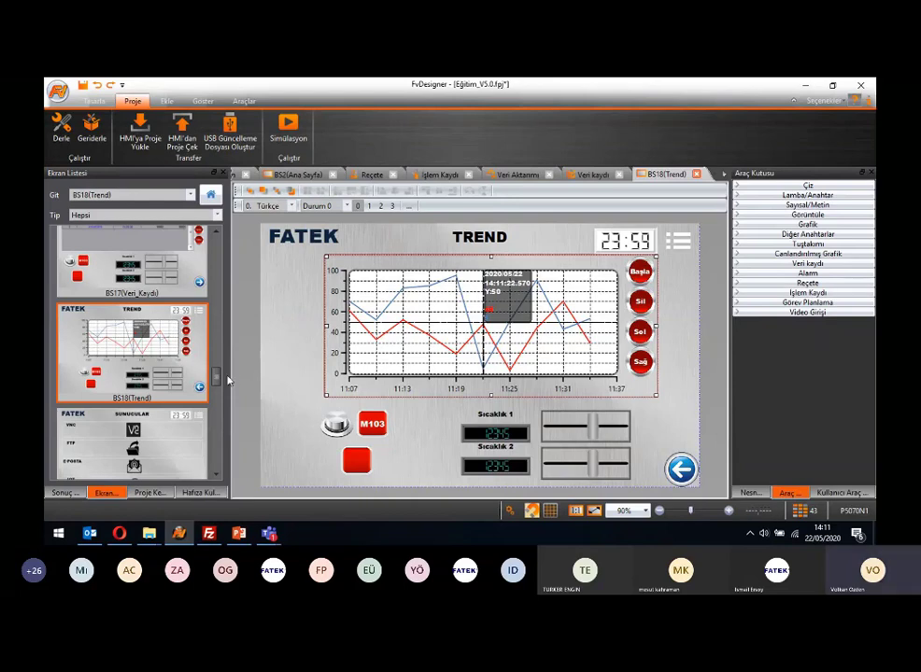
# - Return to the training slideshow and advance to slide 68, 'Makro'
pyautogui.scroll(10, 227, 380)
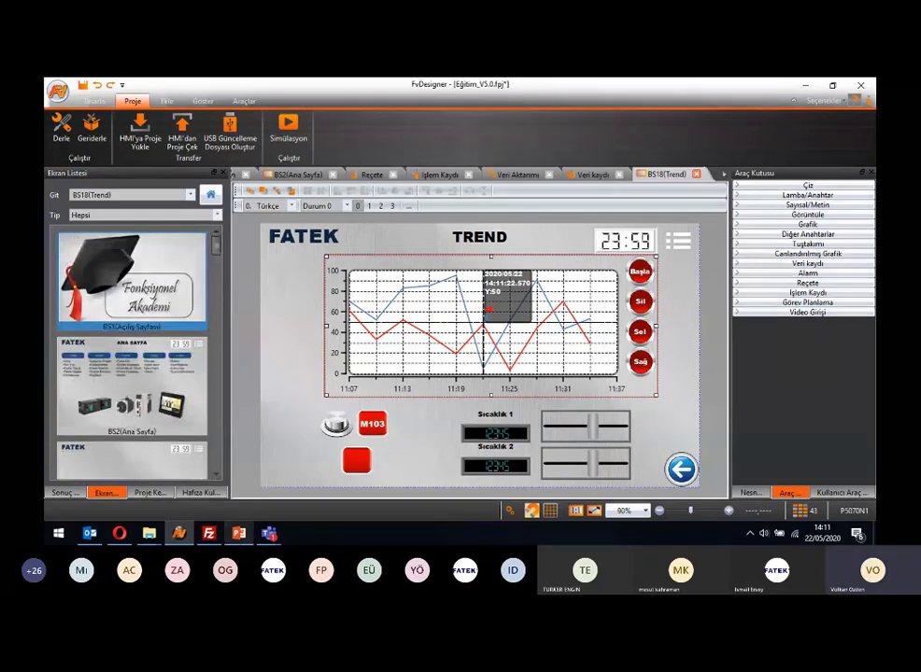
pyautogui.click(239, 533)
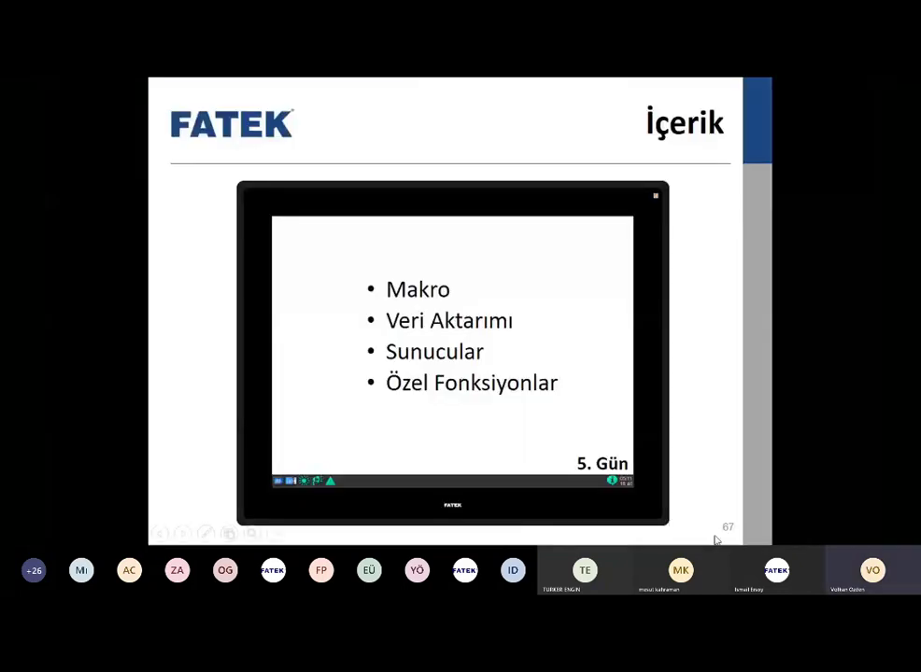
pyautogui.click(562, 448)
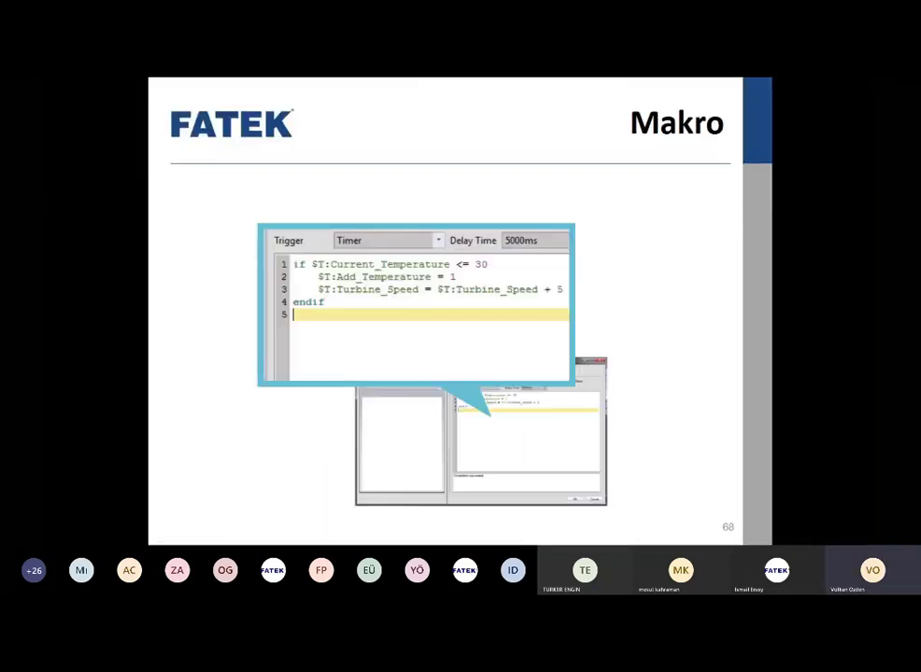
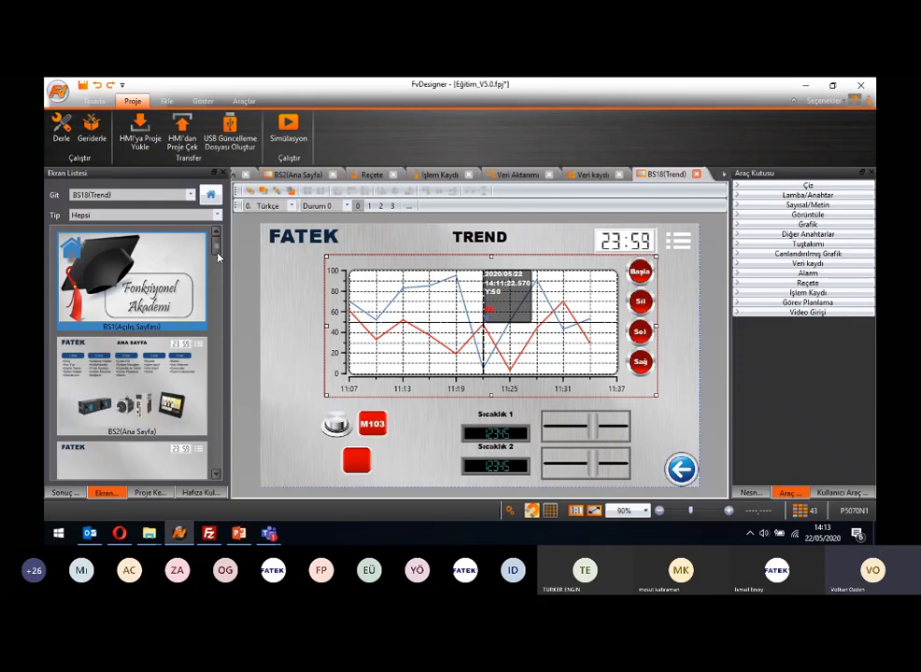
# - Open the BS21 (Makro) screen from the screen list, then show the Proje Keşfedici panel
pyautogui.moveTo(219, 244); pyautogui.dragTo(231, 407)
pyautogui.doubleClick(175, 346)
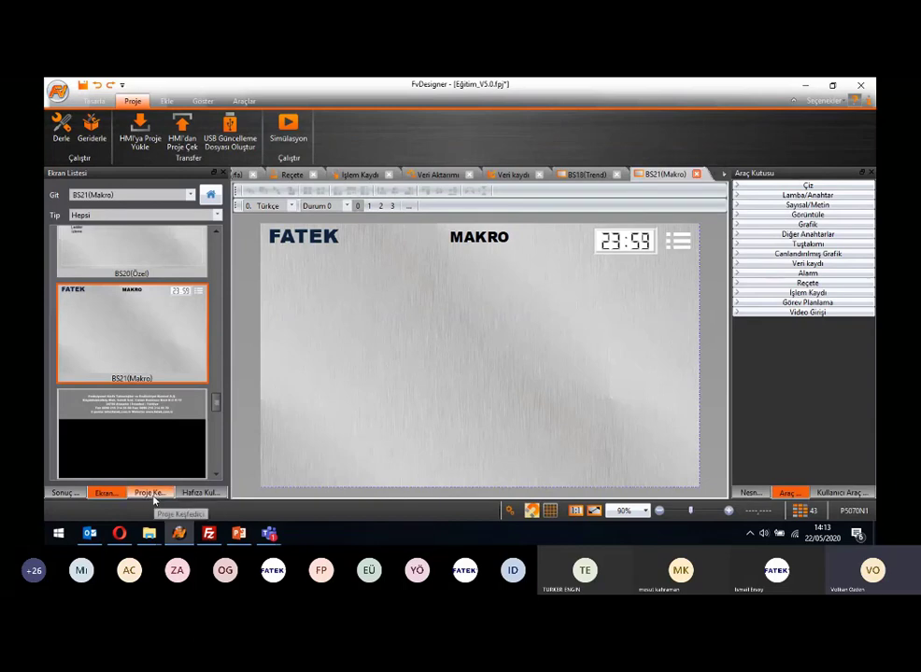
pyautogui.click(142, 495)
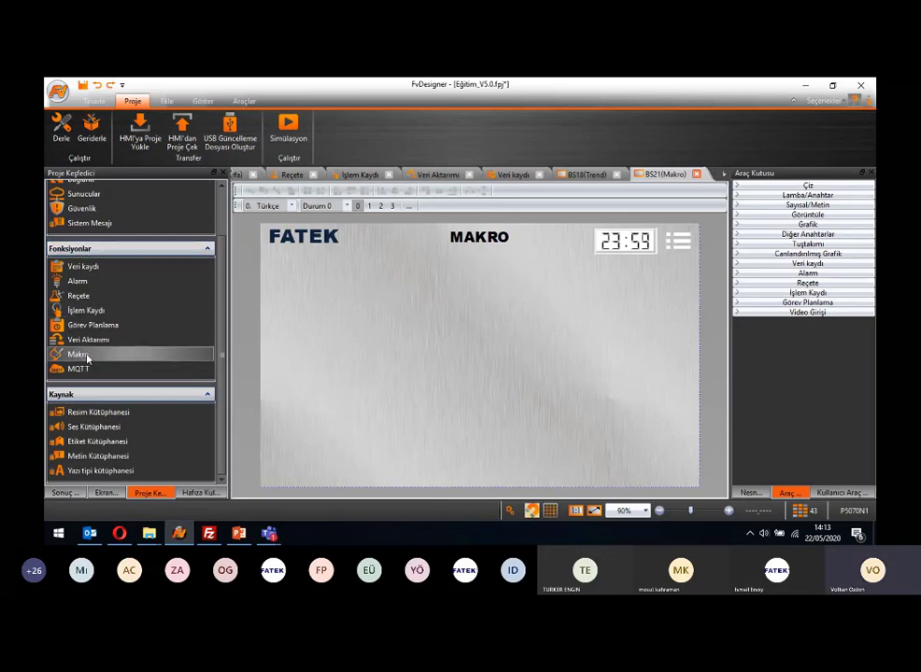
# - Open the Makro list, try adding a macro and discard it, then select existing macro 0
pyautogui.doubleClick(87, 356)
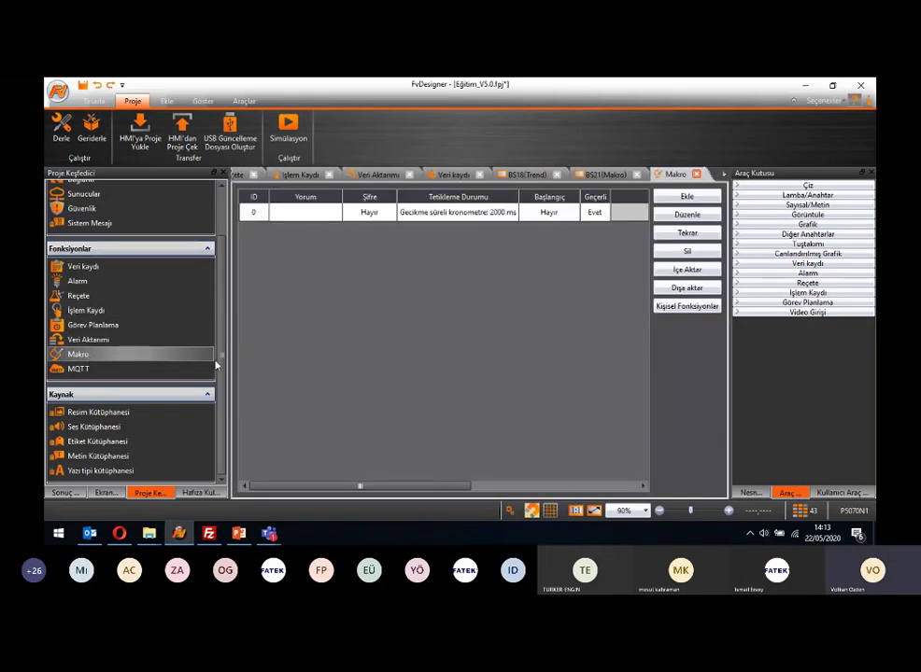
pyautogui.click(566, 216)
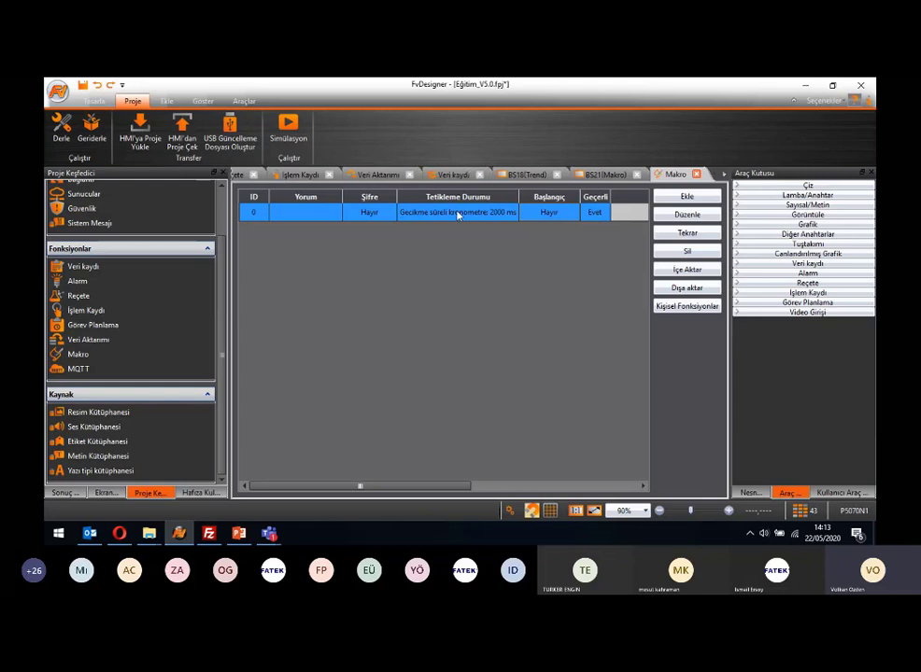
pyautogui.click(470, 241)
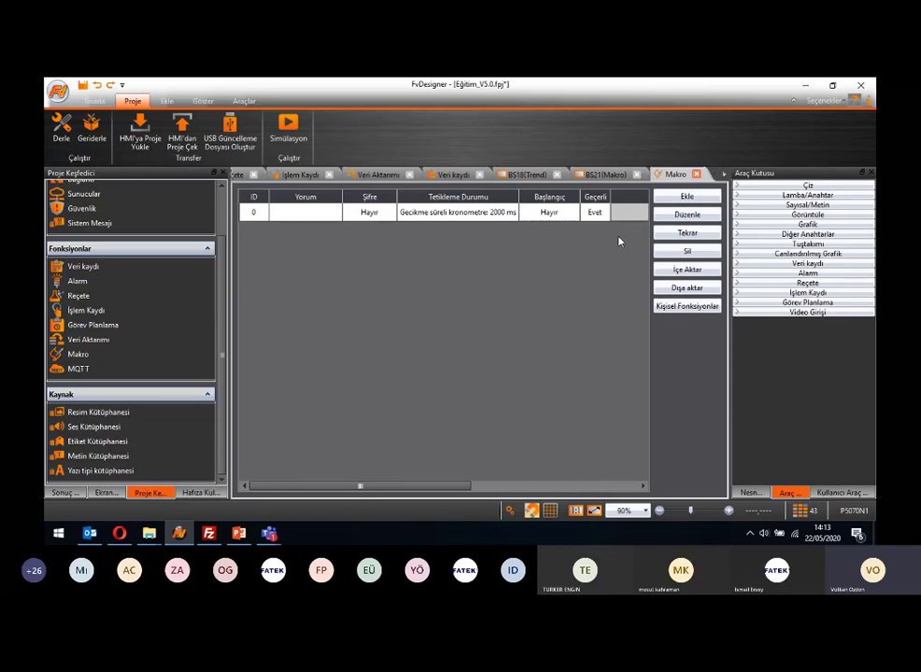
pyautogui.click(665, 195)
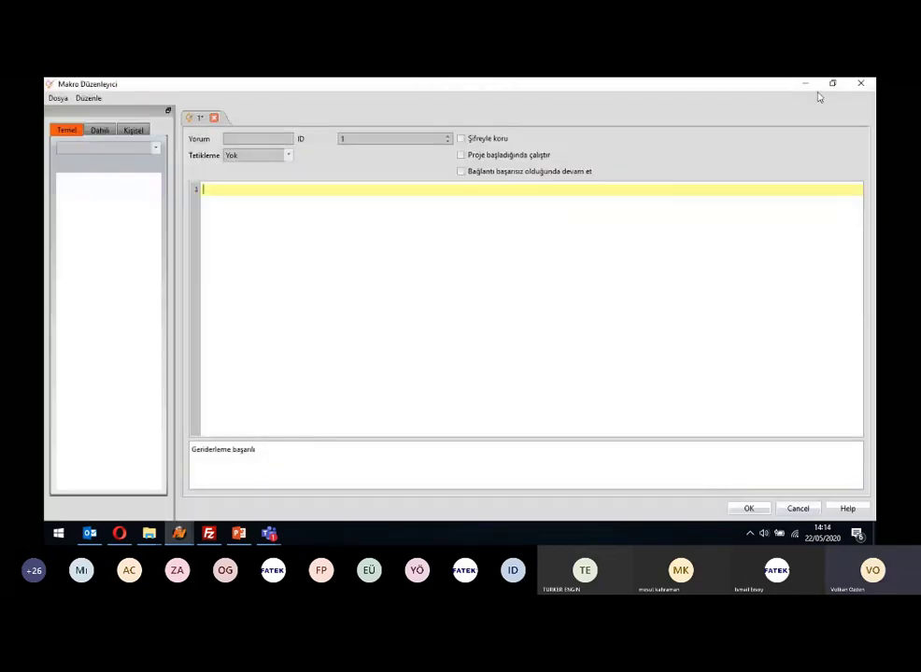
pyautogui.click(859, 86)
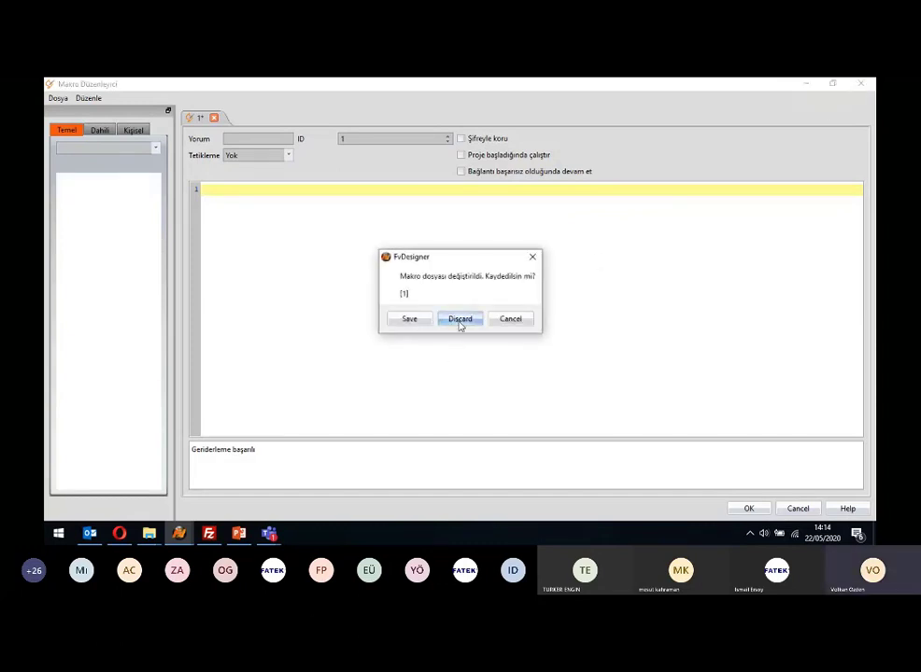
pyautogui.click(459, 323)
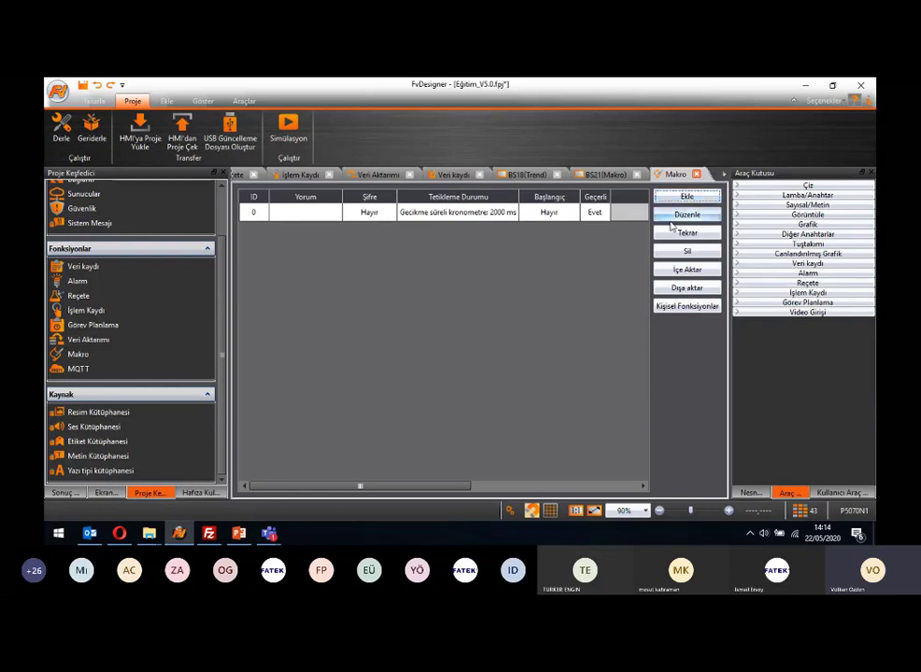
pyautogui.click(509, 213)
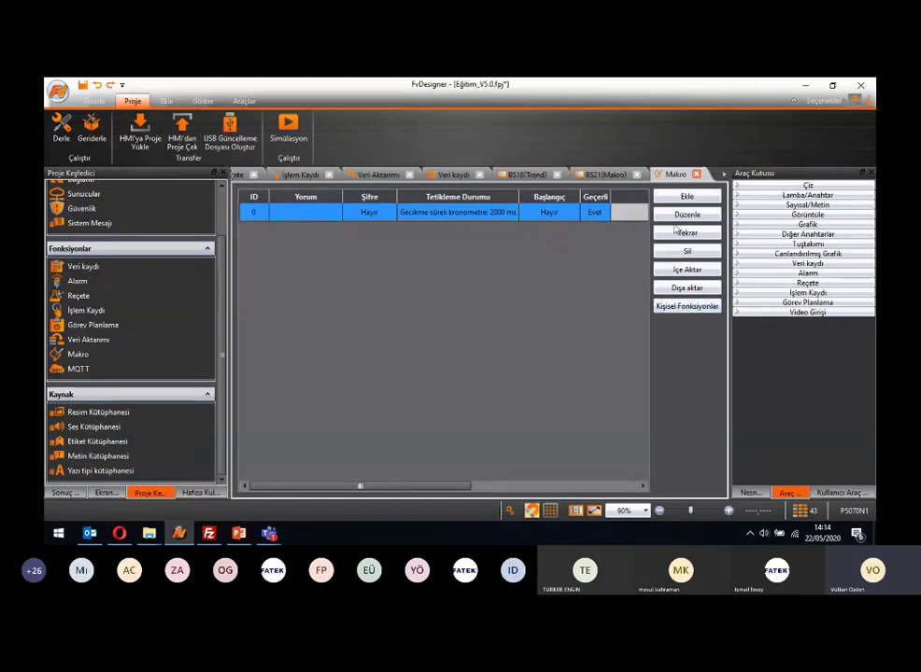
# - Start new macro 1 and choose the '+' addition command under Aritmetik
pyautogui.click(702, 199)
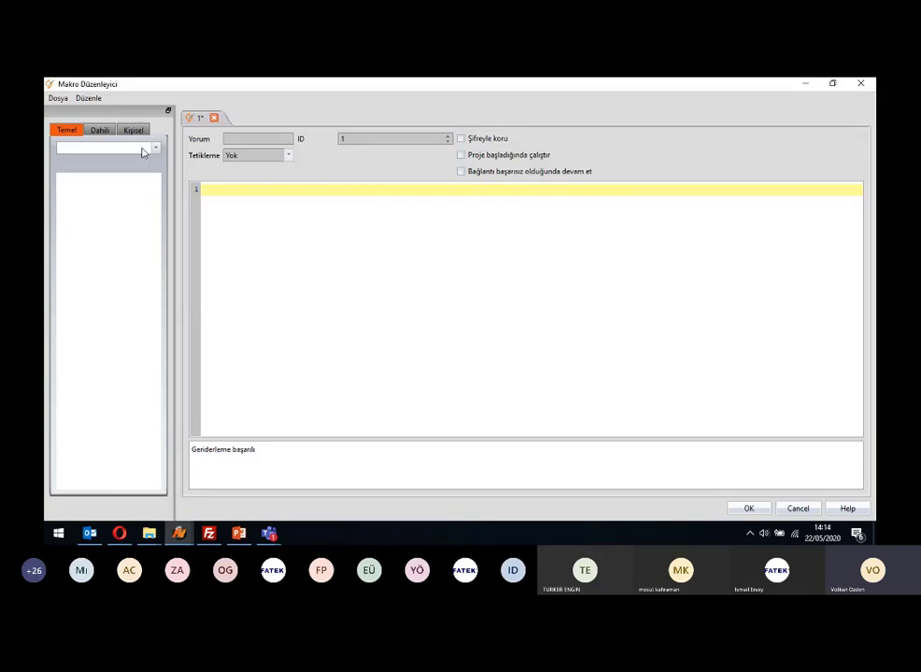
pyautogui.click(143, 152)
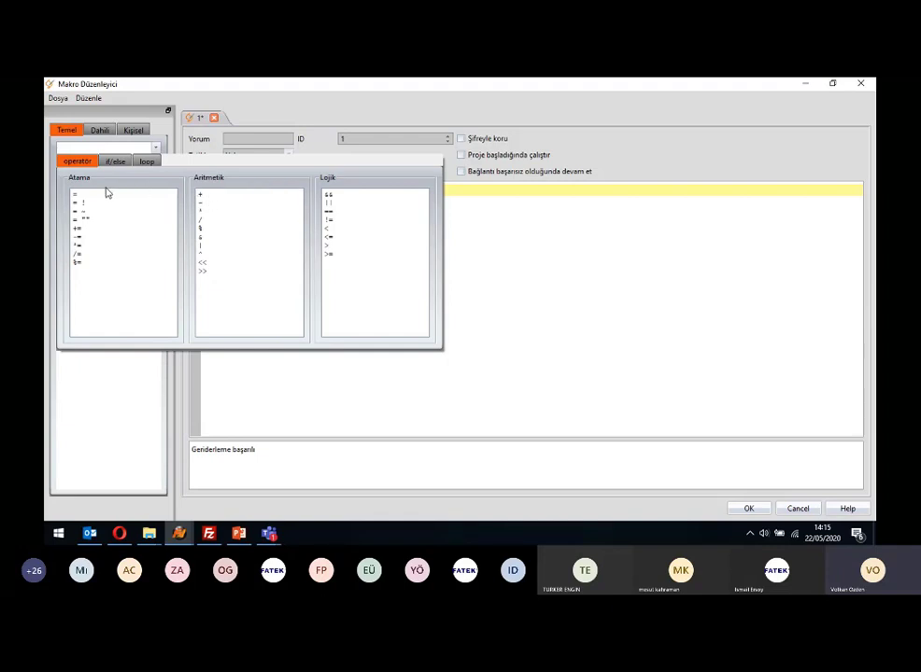
pyautogui.click(208, 201)
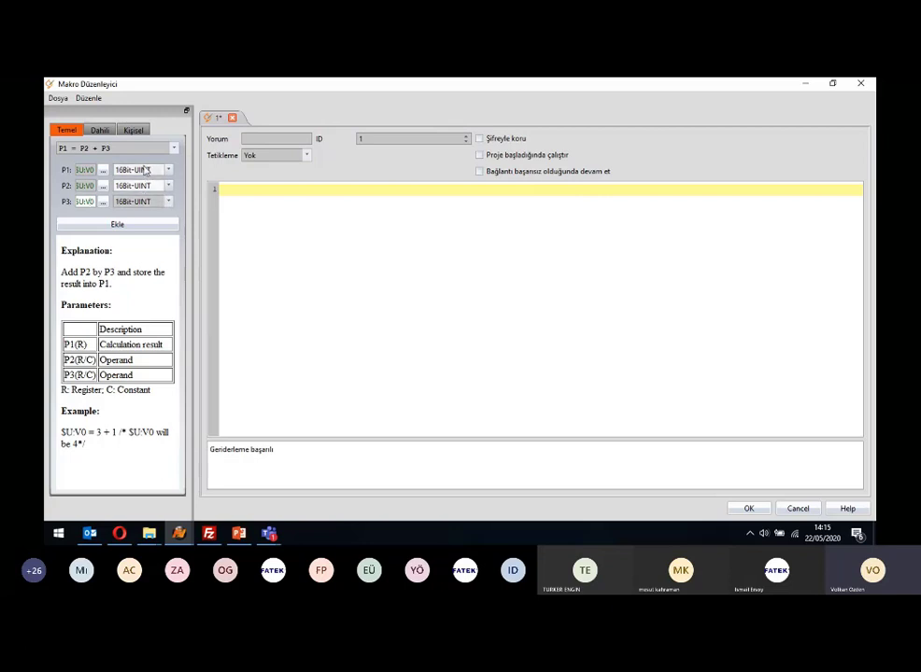
# - Read the addition command's help text explaining P1 = P2 + P3
pyautogui.moveTo(122, 282); pyautogui.dragTo(66, 271)
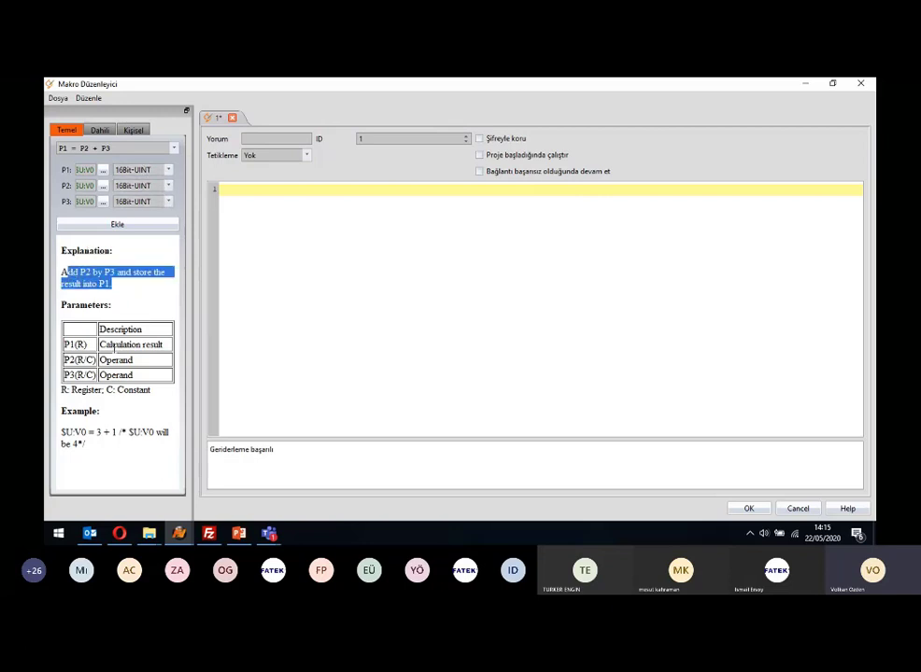
pyautogui.moveTo(109, 470); pyautogui.dragTo(62, 260)
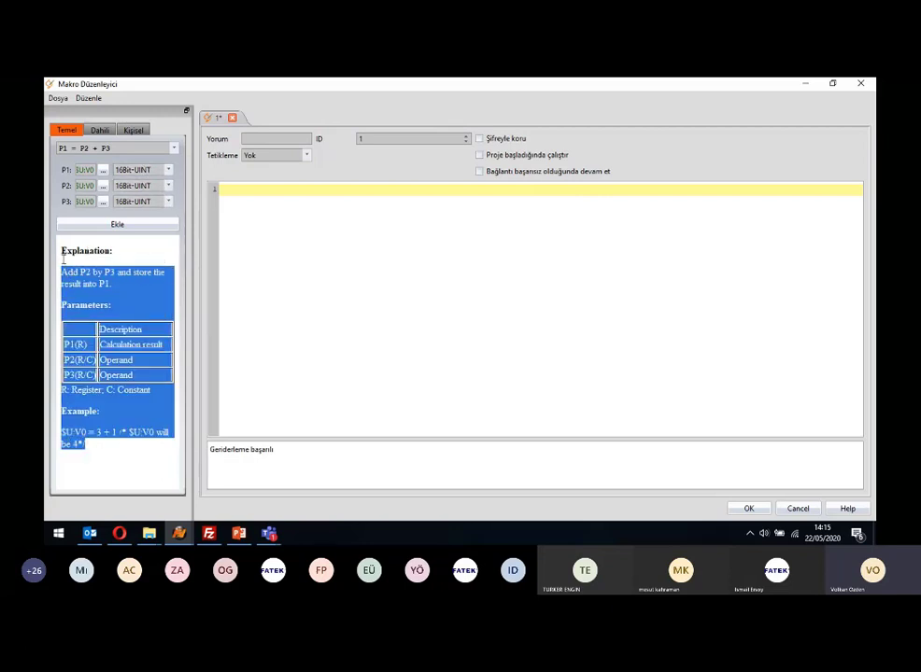
pyautogui.moveTo(112, 283)
pyautogui.mouseDown()
pyautogui.moveTo(87, 273)
pyautogui.moveTo(122, 283)
pyautogui.mouseUp()
pyautogui.click(61, 272)
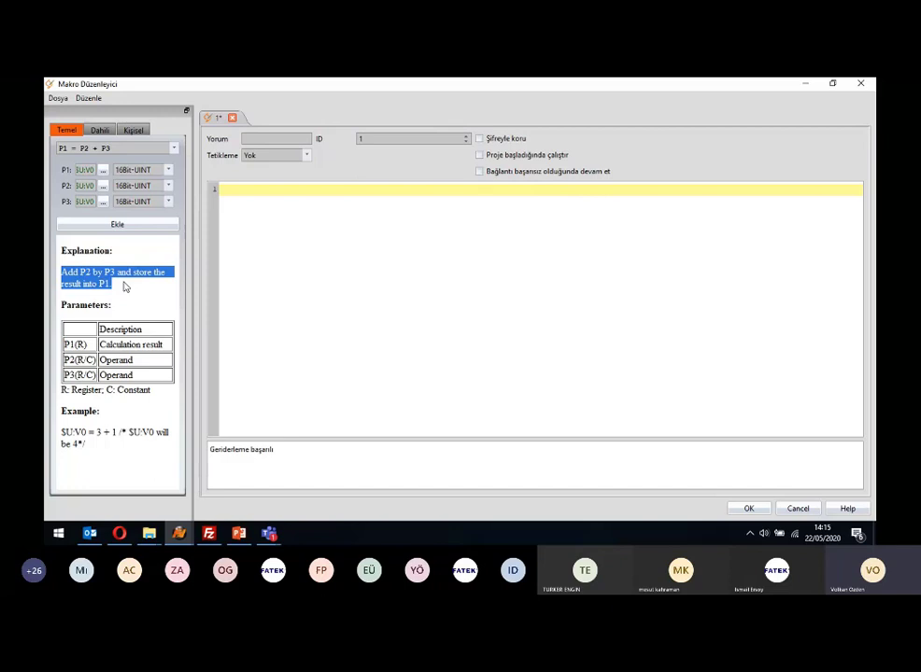
pyautogui.click(120, 292)
pyautogui.moveTo(119, 292); pyautogui.dragTo(62, 271)
pyautogui.click(110, 283)
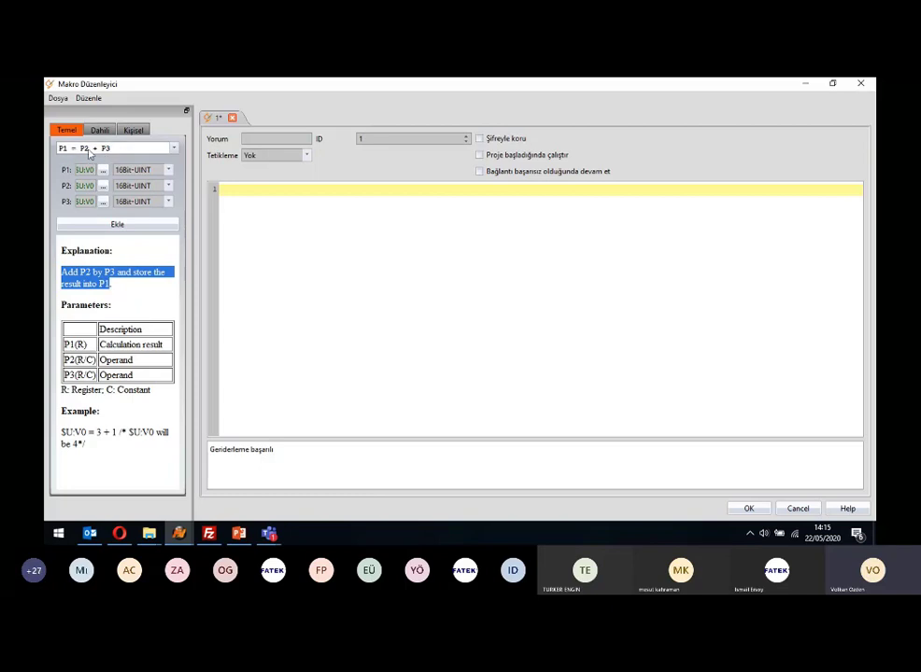
pyautogui.click(105, 455)
pyautogui.moveTo(104, 454); pyautogui.dragTo(58, 250)
# - Enter the addresses P1 $U:V2500, P2 $U:V2501 and P3 $U:V2502
pyautogui.click(60, 251)
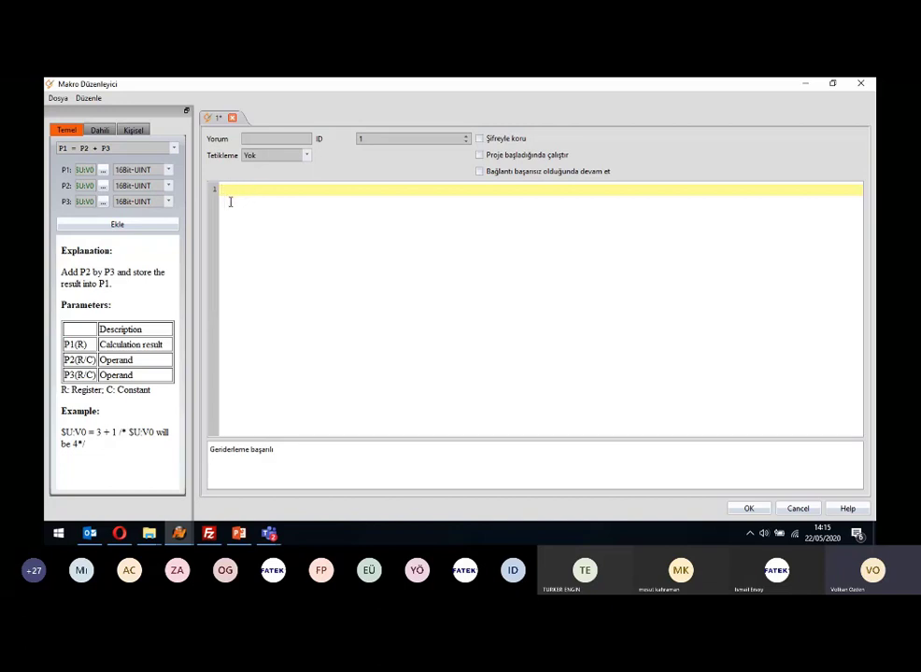
pyautogui.write('adkaajs')
pyautogui.press('BackSpace')
pyautogui.press('BackSpace')
pyautogui.press('BackSpace')
pyautogui.press('BackSpace')
pyautogui.write('25')
pyautogui.click(92, 170)
pyautogui.click(89, 185)
pyautogui.press('BackSpace')
pyautogui.write('25')
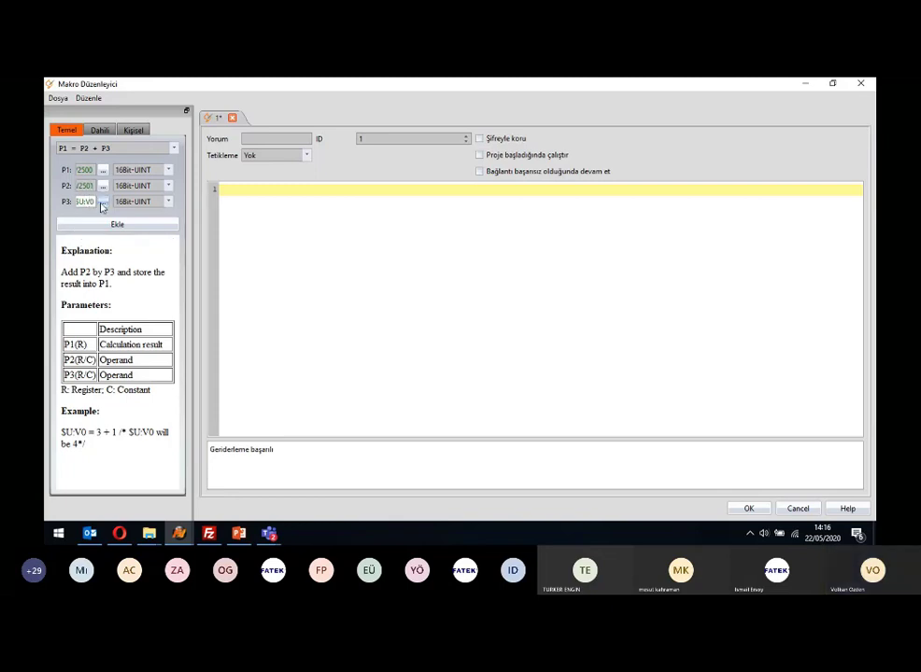
pyautogui.press('BackSpace')
pyautogui.write('20')
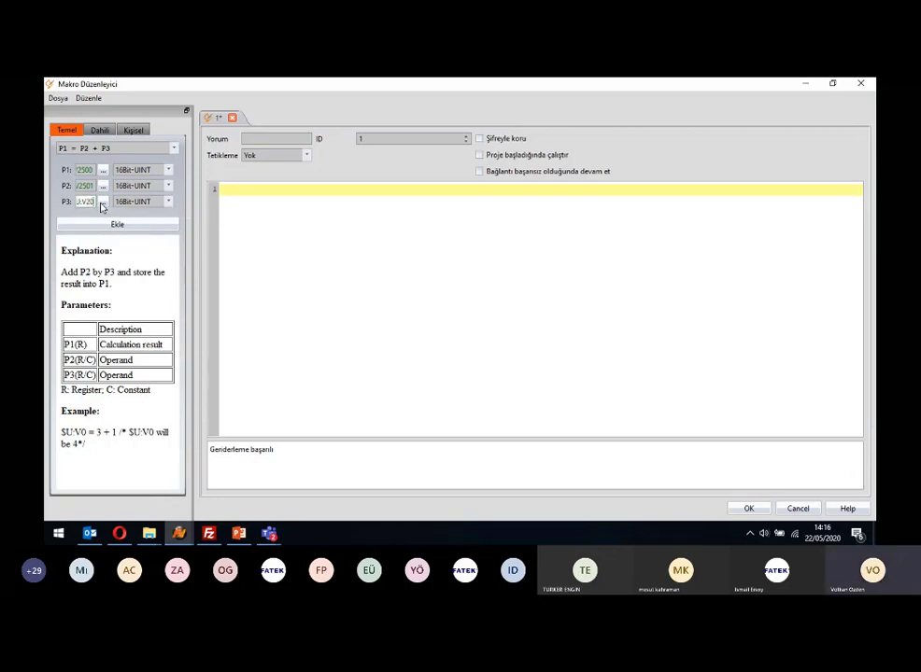
pyautogui.write('0')
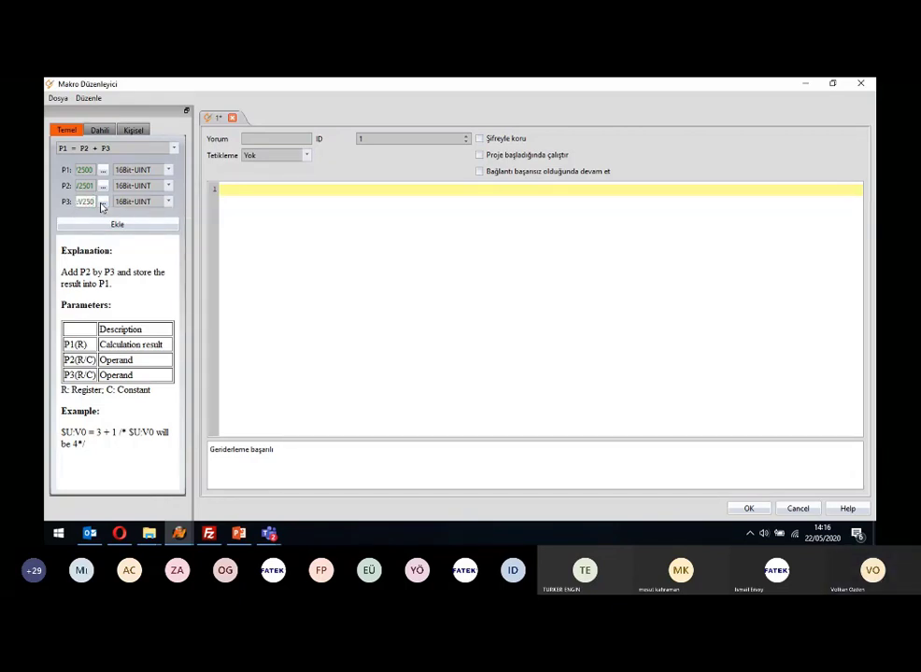
pyautogui.write('2')
# - Insert the line $U:V2500 = $U:V2501 + $U:V2502 into the macro and check it
pyautogui.doubleClick(84, 170)
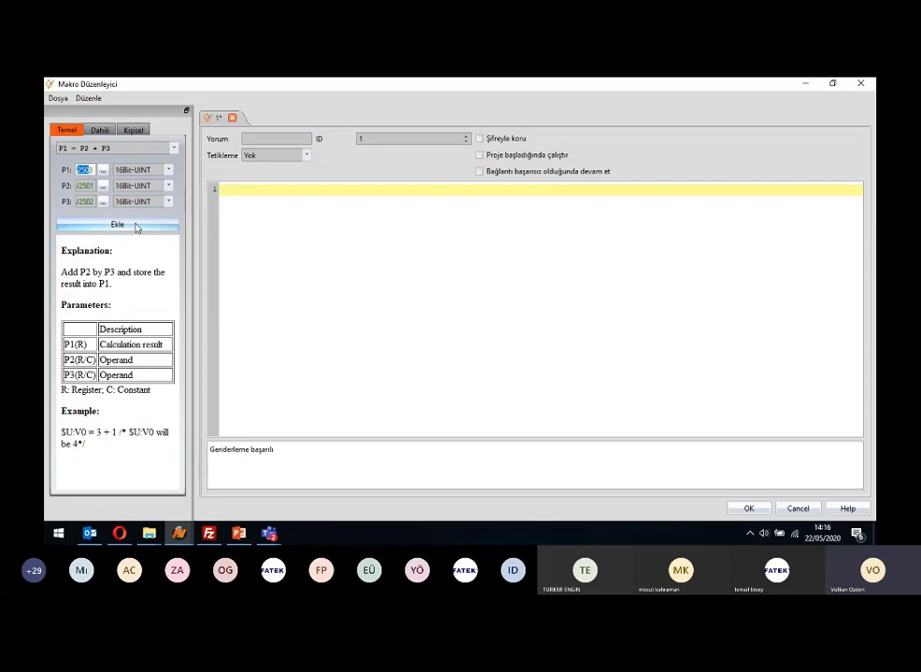
pyautogui.click(136, 226)
pyautogui.click(370, 190)
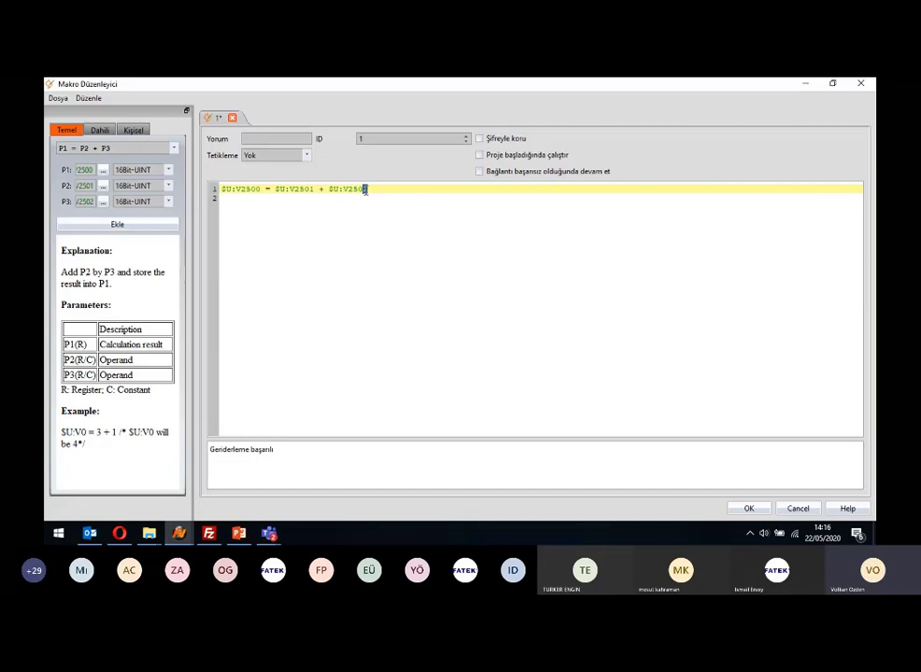
pyautogui.moveTo(364, 188); pyautogui.dragTo(222, 188)
pyautogui.click(325, 195)
pyautogui.moveTo(368, 189); pyautogui.dragTo(217, 189)
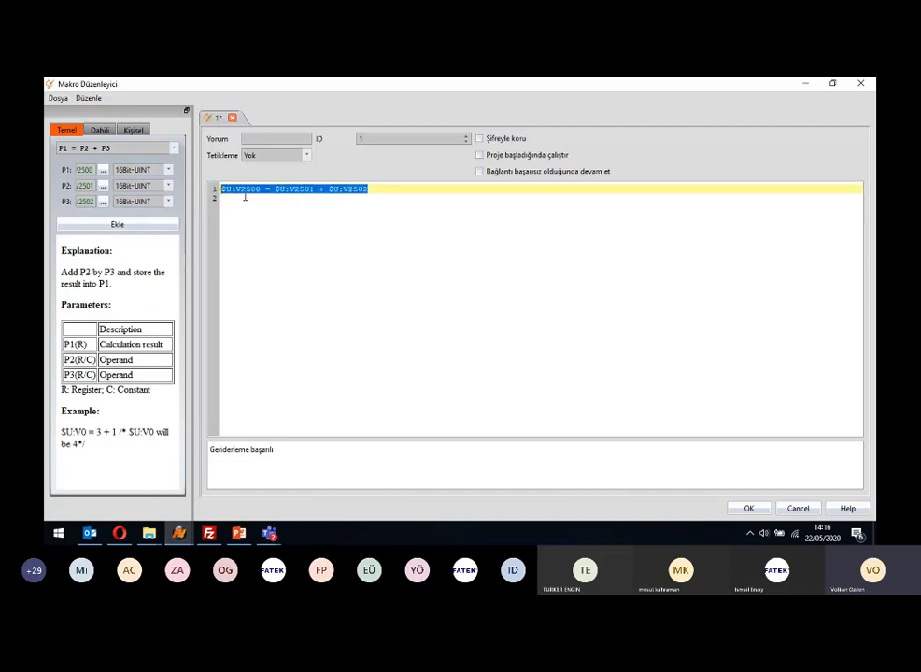
# - Set the Tetikleme trigger to 'Bit 1 olduğunda' and inspect its $U:V0.0 Bit field
pyautogui.click(291, 203)
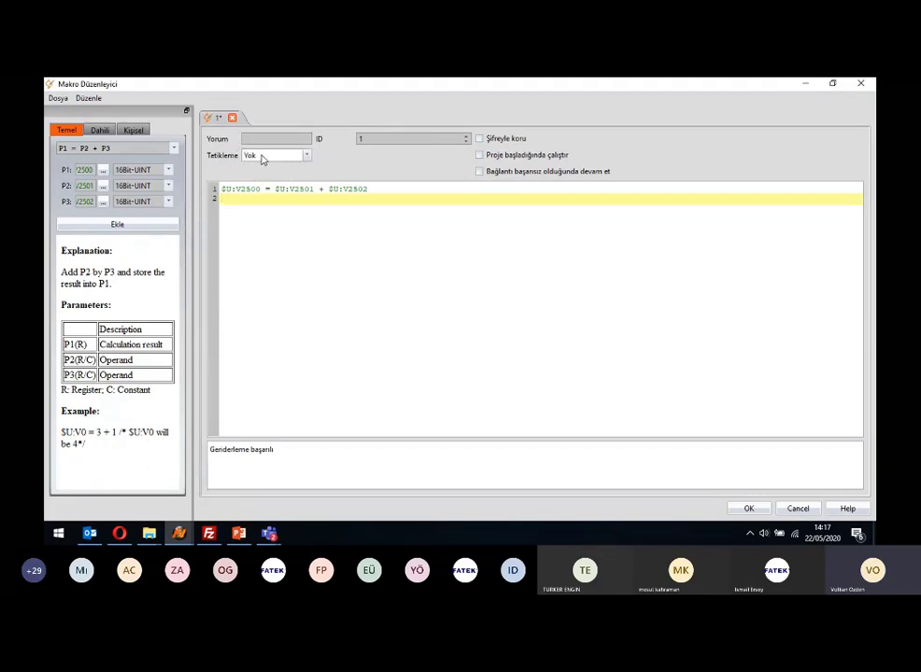
pyautogui.click(262, 156)
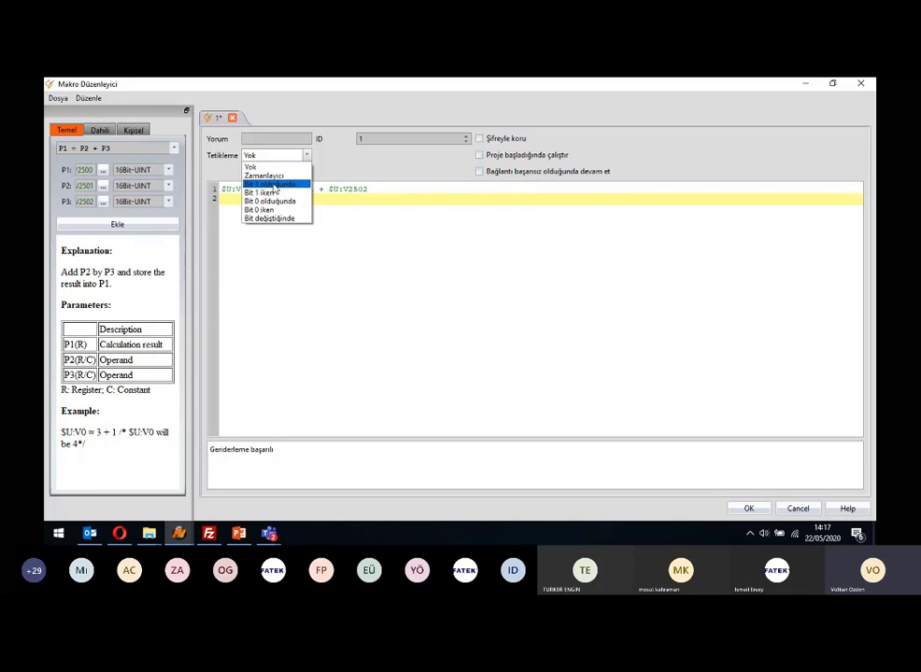
pyautogui.click(273, 186)
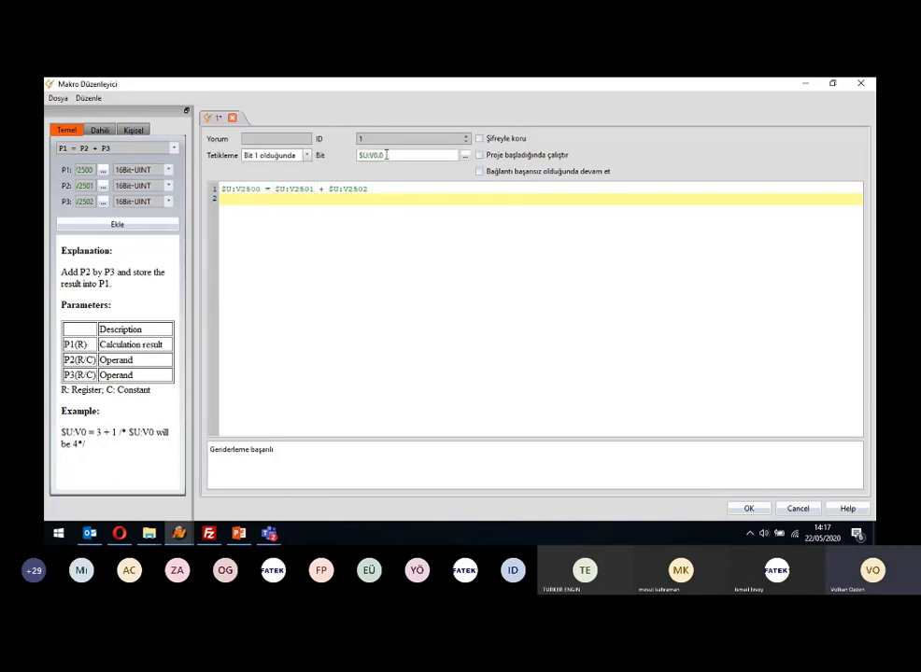
pyautogui.moveTo(386, 155); pyautogui.dragTo(360, 155)
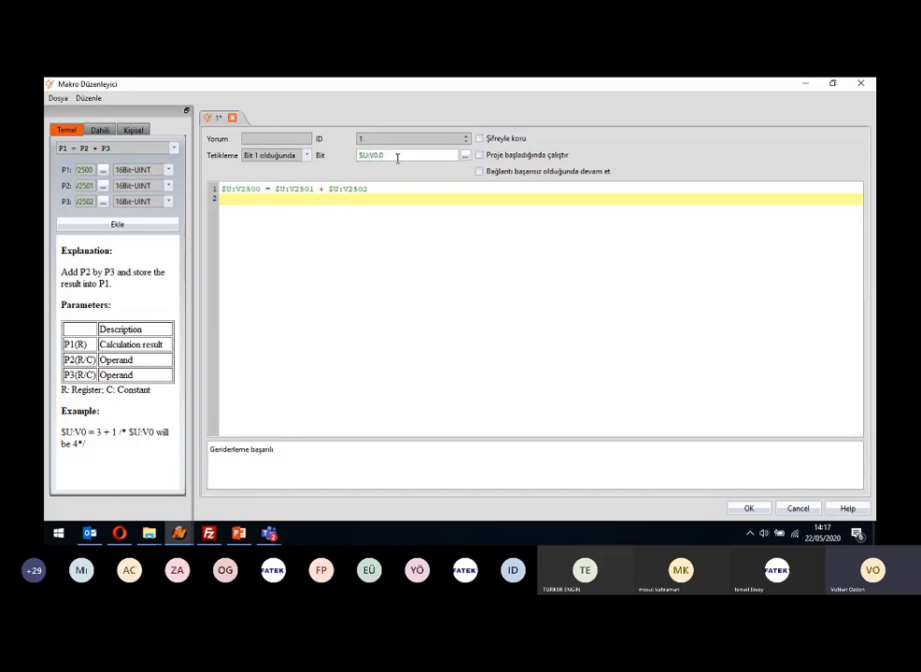
pyautogui.moveTo(402, 155); pyautogui.dragTo(359, 155)
pyautogui.click(379, 156)
# - Set the trigger bit address to device FATEKPLC, type M, address 200
pyautogui.click(465, 159)
pyautogui.click(378, 150)
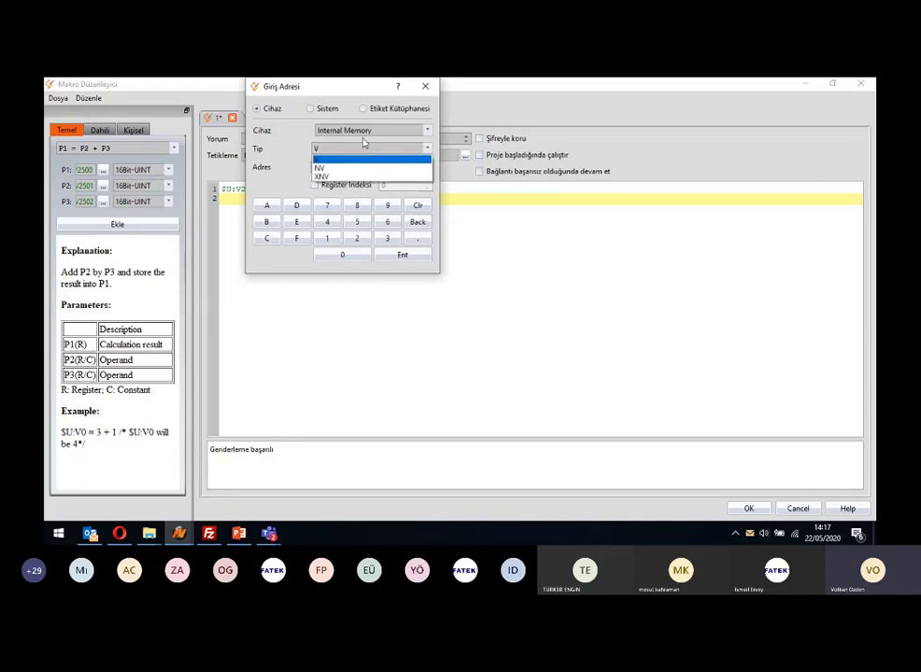
pyautogui.click(365, 132)
pyautogui.click(343, 155)
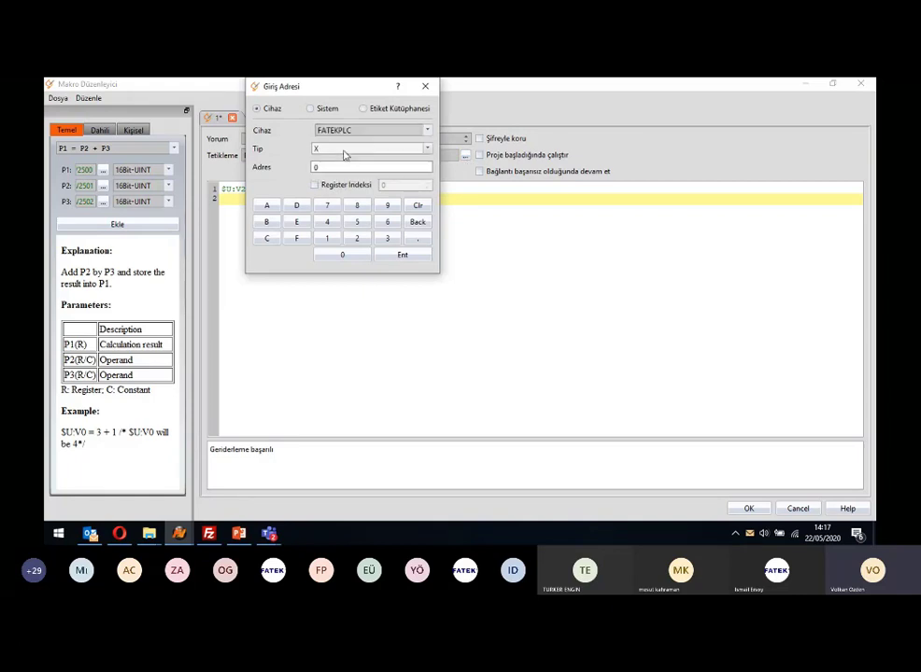
pyautogui.click(343, 151)
pyautogui.click(317, 169)
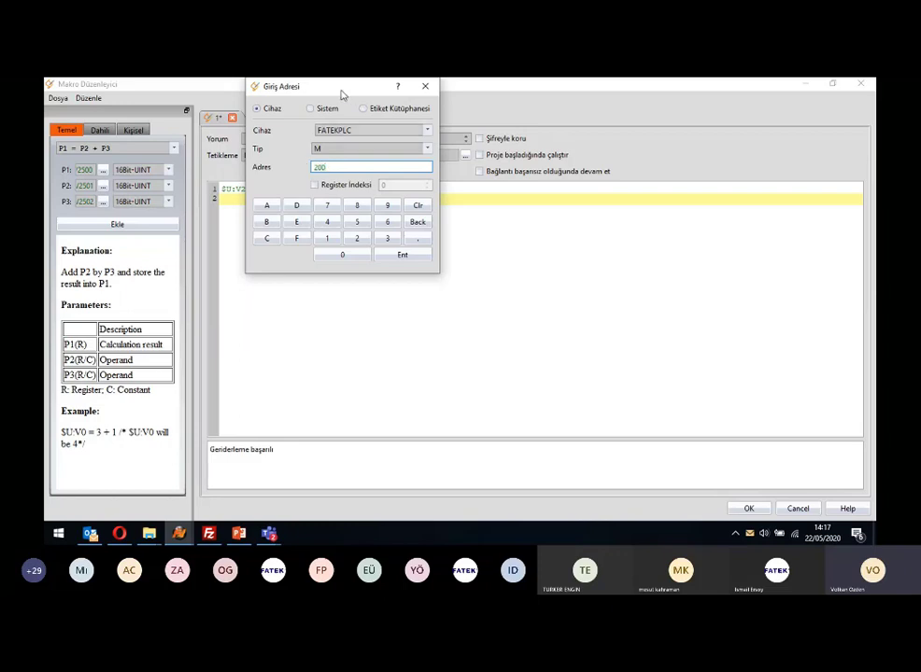
pyautogui.moveTo(342, 94); pyautogui.dragTo(406, 201)
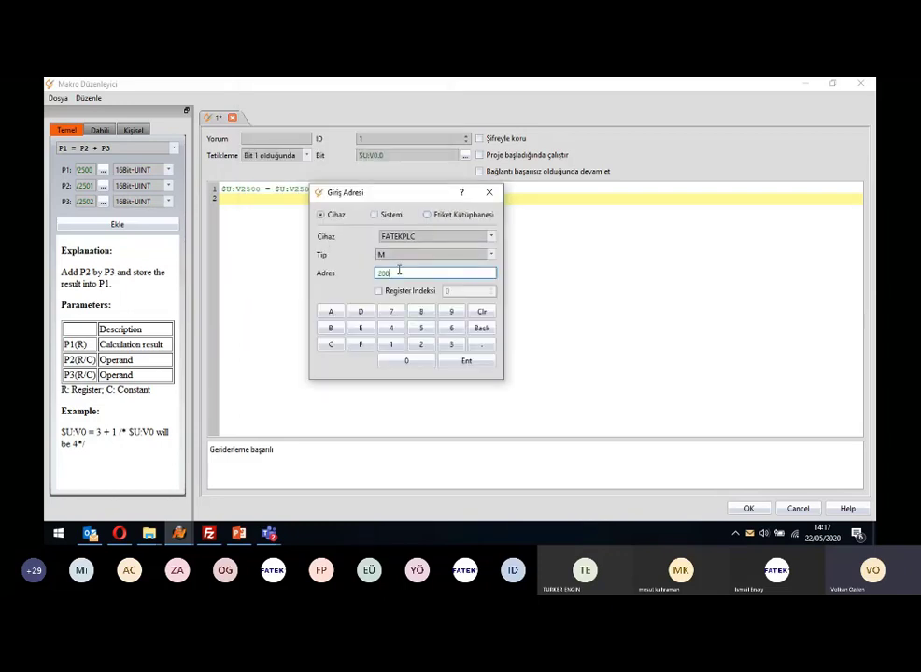
pyautogui.click(464, 361)
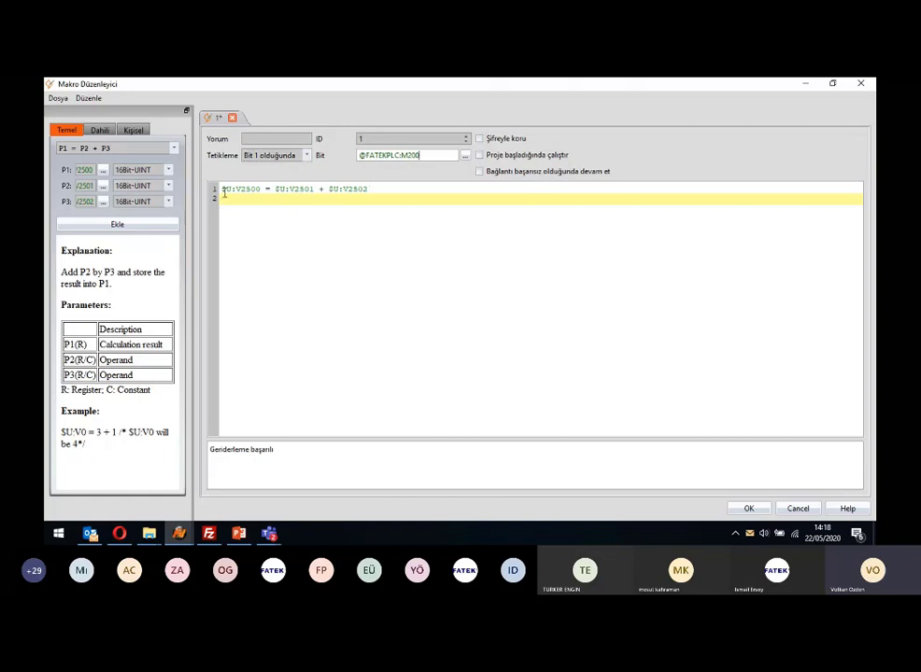
# - Try the bit-is-1 and bit-change trigger conditions in Tetikleme
pyautogui.click(275, 165)
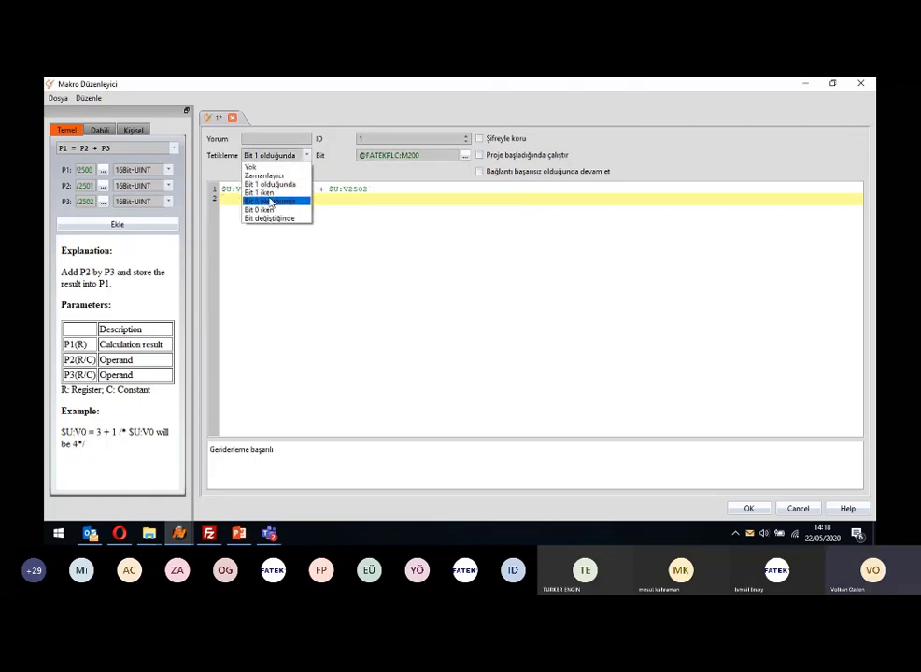
pyautogui.click(266, 192)
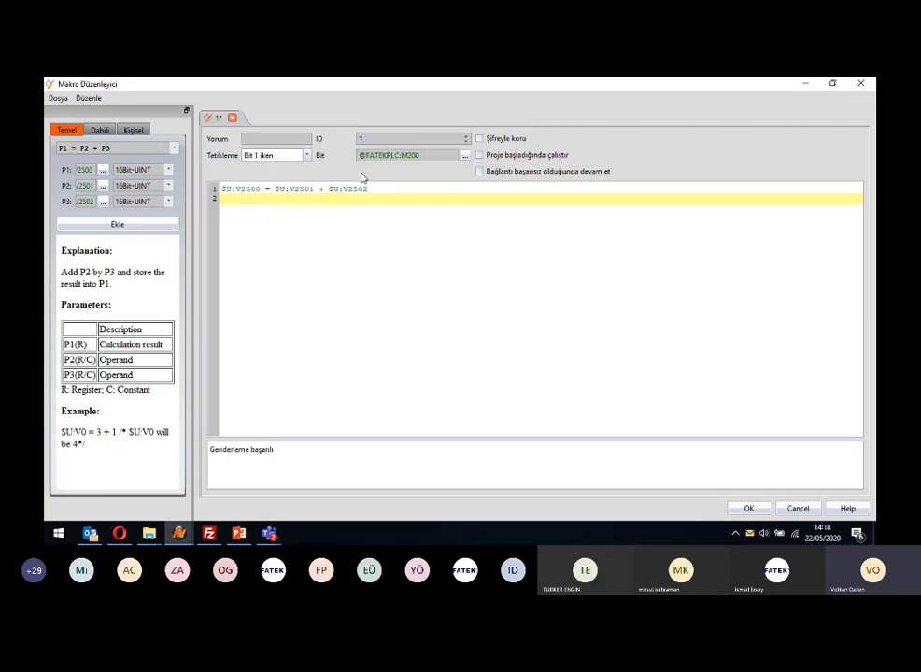
pyautogui.click(421, 157)
pyautogui.moveTo(372, 189); pyautogui.dragTo(207, 193)
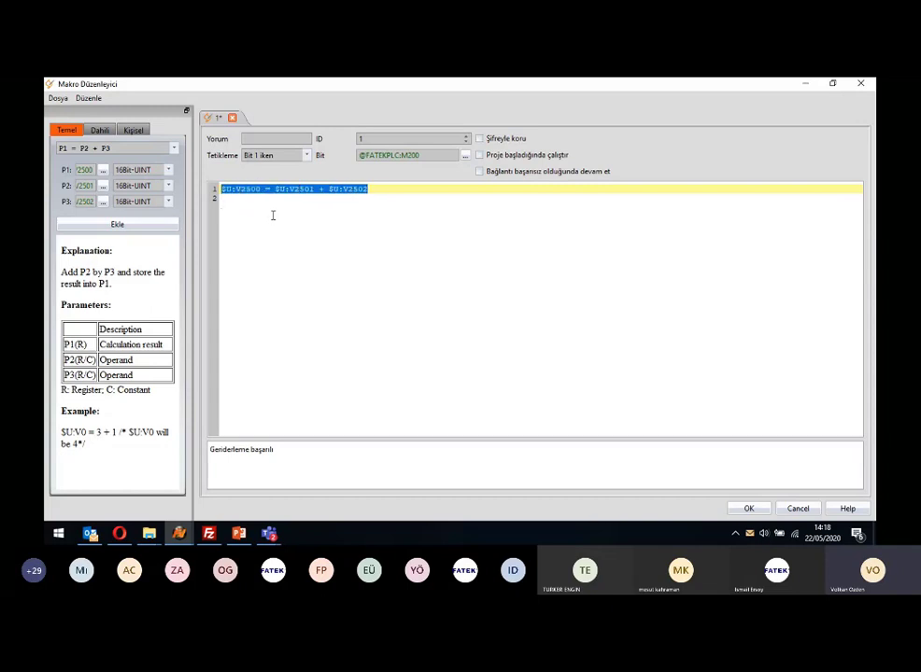
pyautogui.click(280, 155)
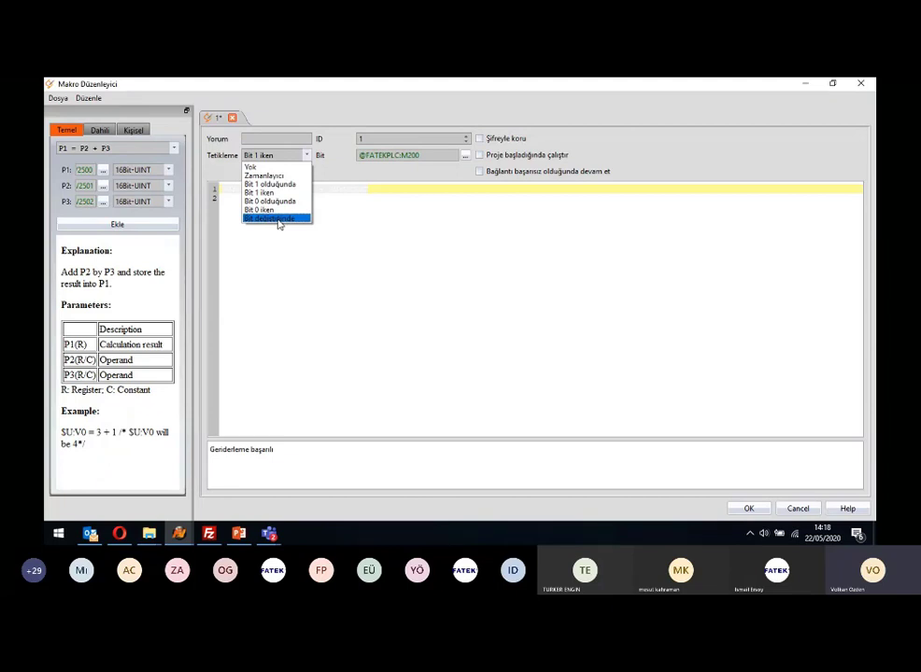
pyautogui.click(271, 219)
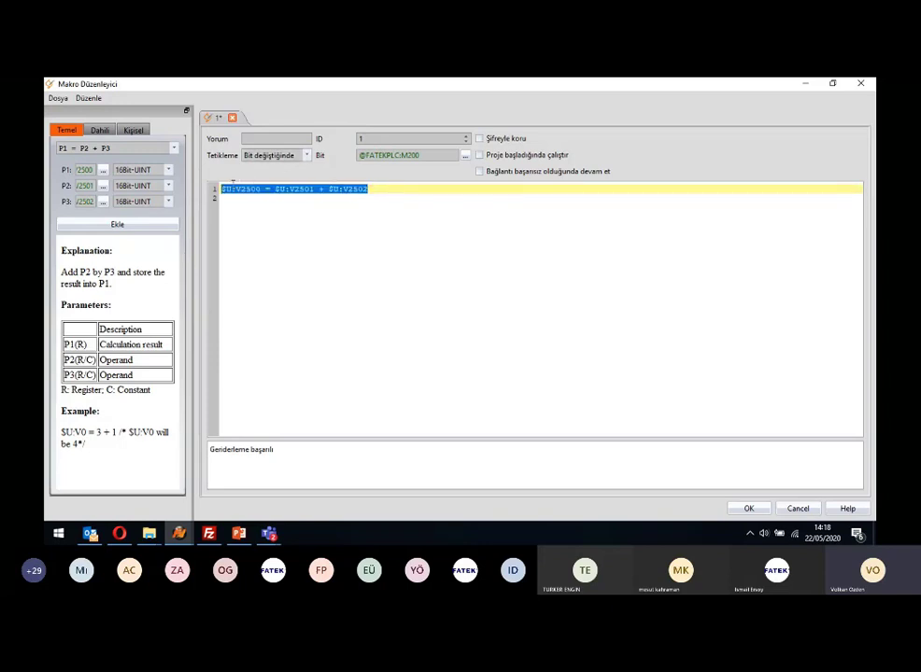
pyautogui.click(250, 197)
# - Switch the trigger to Zamanlayıcı with a 100 ms delay time
pyautogui.click(283, 157)
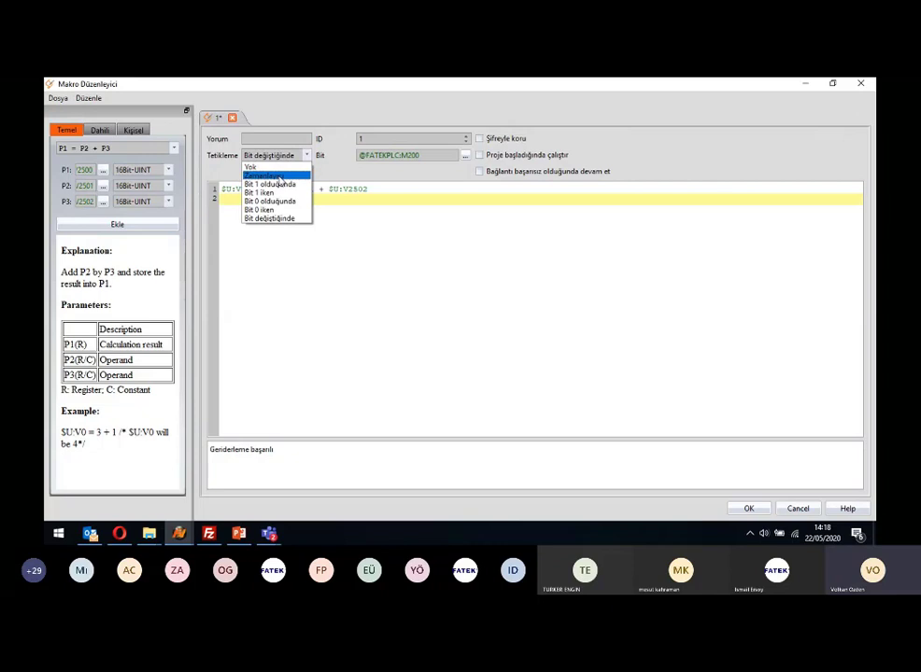
pyautogui.click(280, 176)
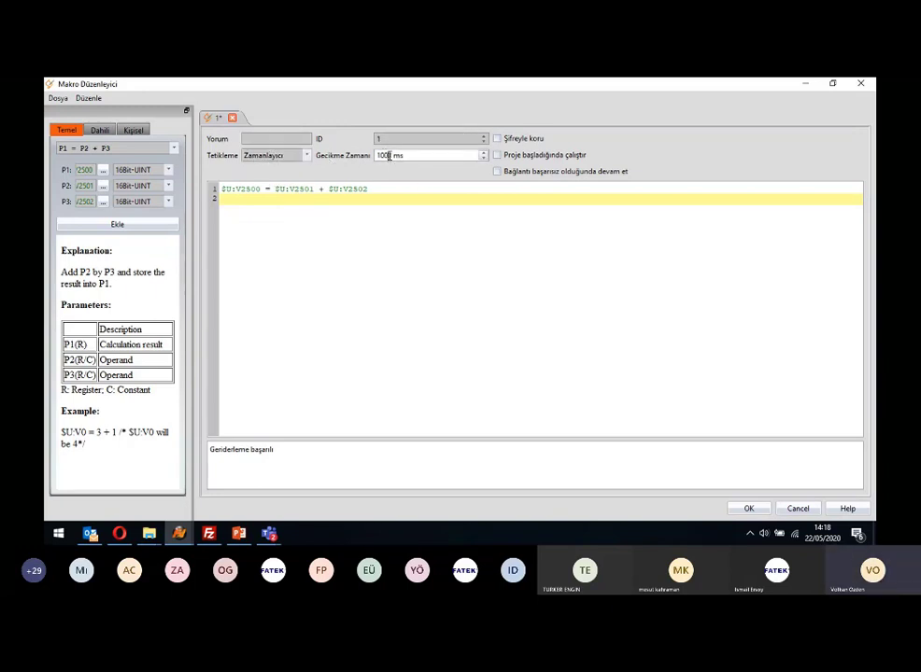
pyautogui.press('BackSpace')
pyautogui.moveTo(415, 156); pyautogui.dragTo(217, 188)
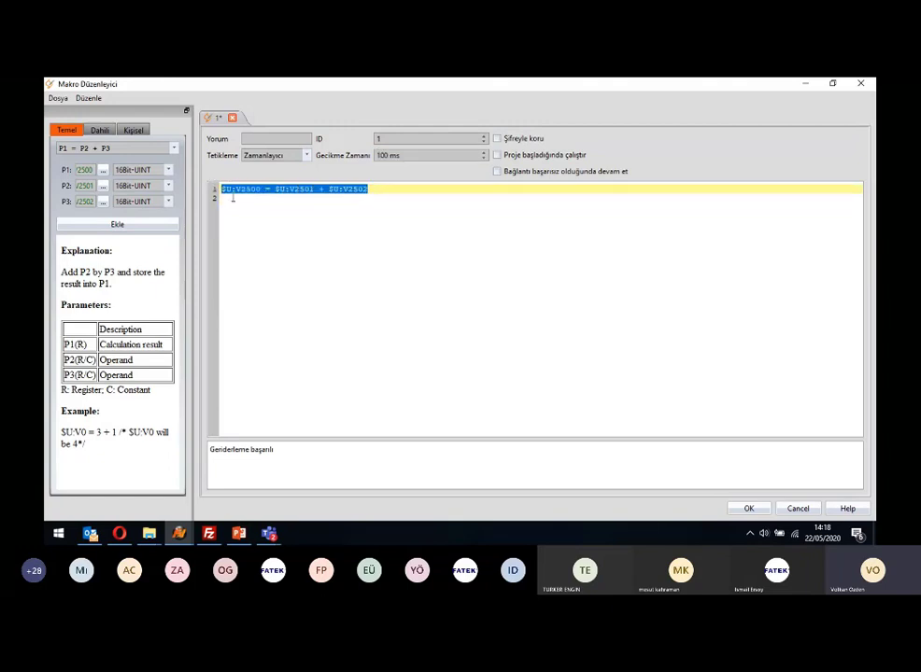
pyautogui.click(233, 199)
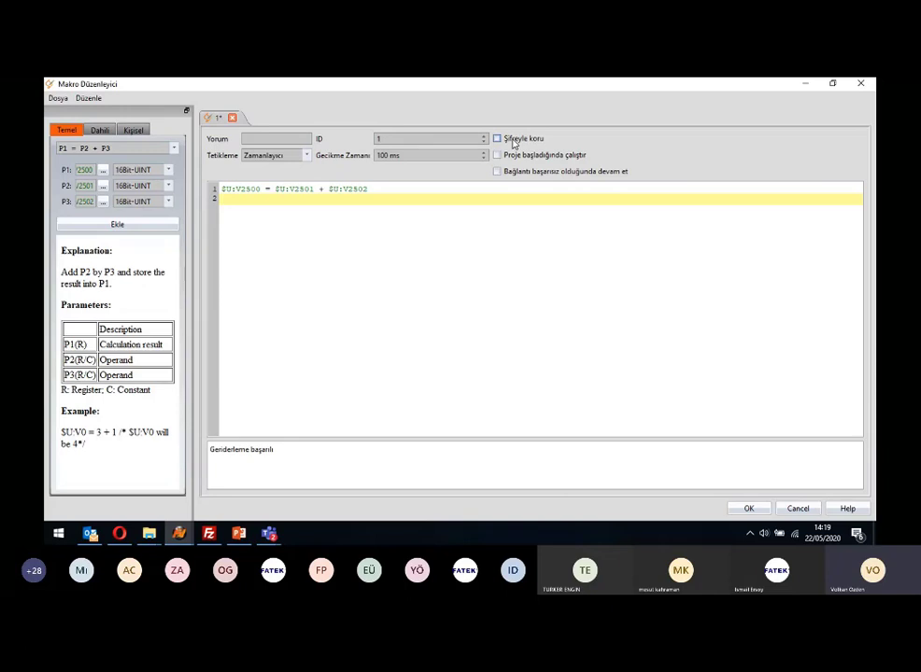
pyautogui.click(513, 142)
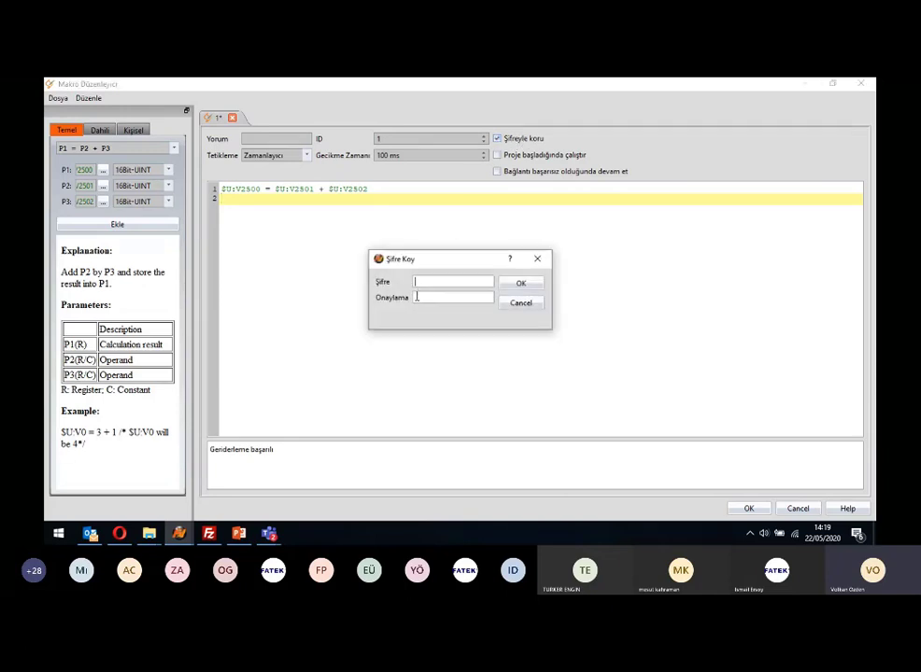
pyautogui.click(422, 296)
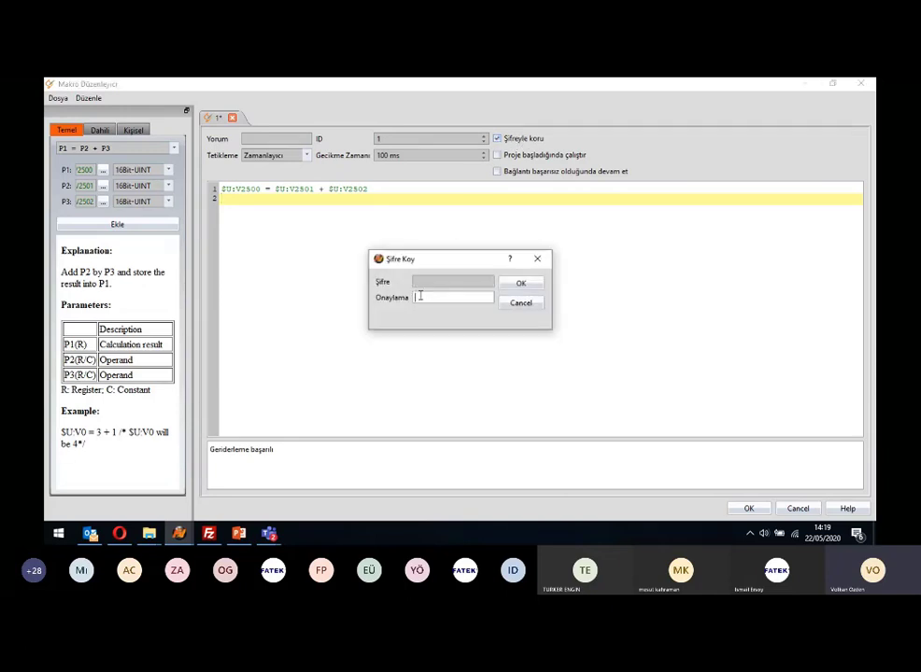
pyautogui.click(422, 283)
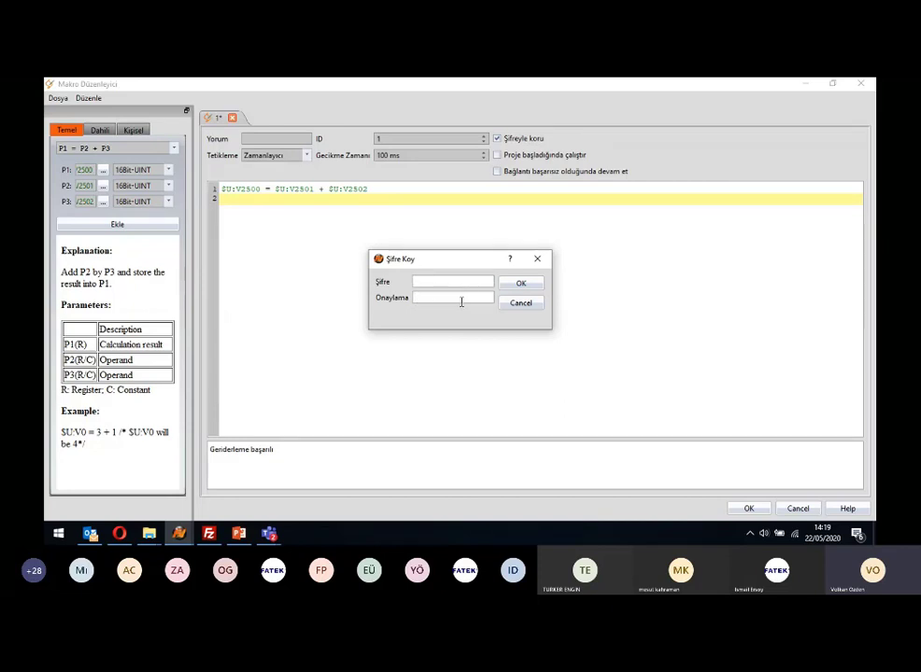
pyautogui.click(461, 299)
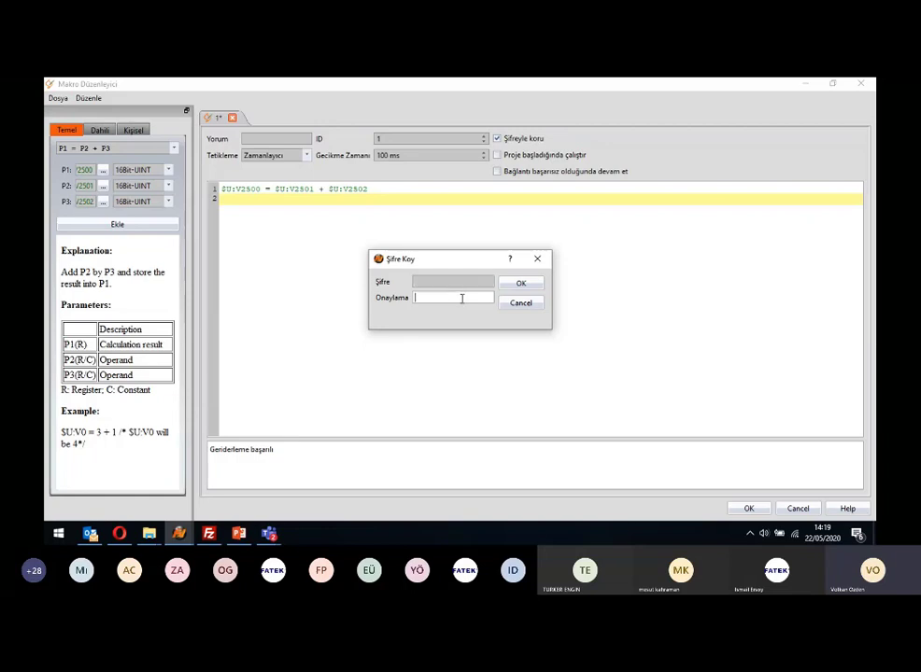
pyautogui.hotkey('shift', 'Tab')
pyautogui.click(537, 262)
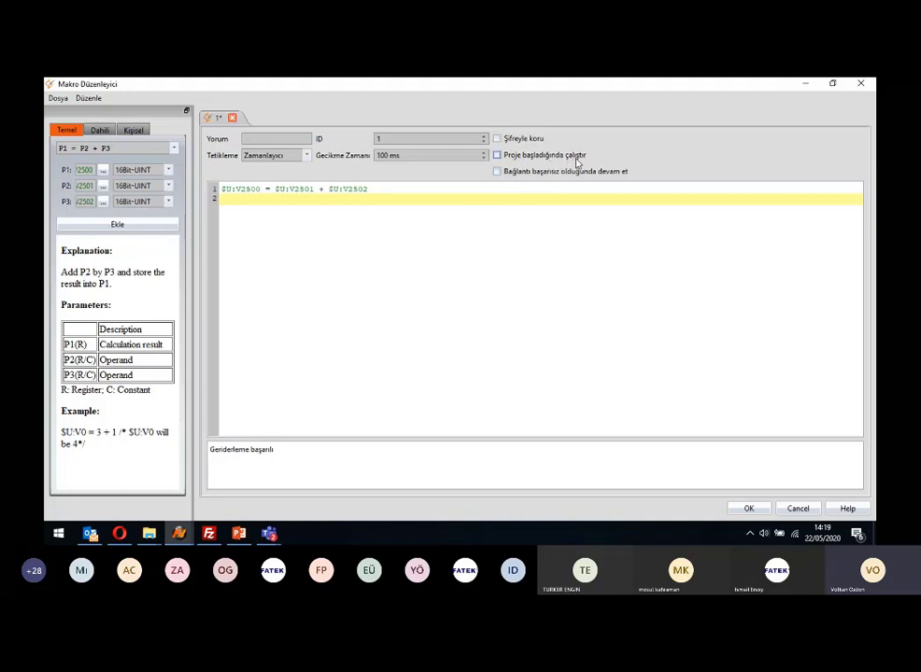
# - Tick 'Proje başladığında çalıştır', untick 'Bağlantı başarısız olduğunda devam et', and save the macro
pyautogui.click(512, 159)
pyautogui.click(534, 174)
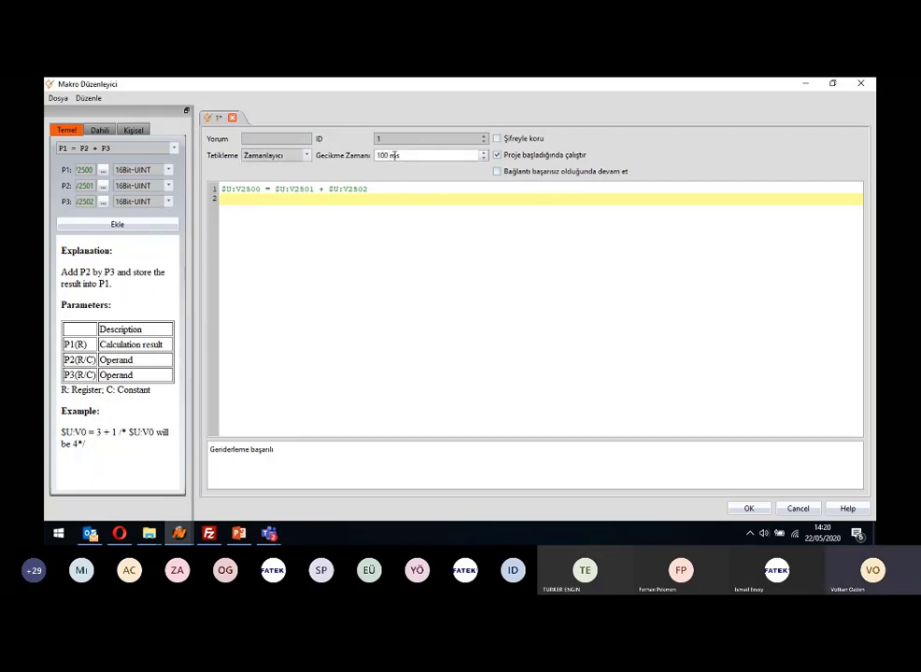
pyautogui.moveTo(262, 190); pyautogui.dragTo(251, 187)
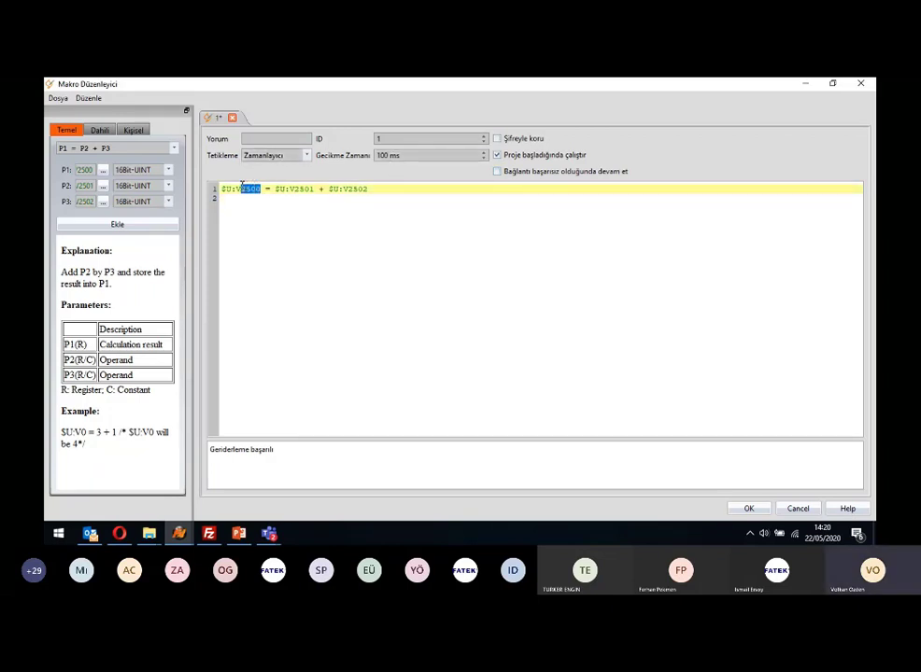
pyautogui.moveTo(314, 189); pyautogui.dragTo(296, 188)
pyautogui.moveTo(368, 189); pyautogui.dragTo(348, 189)
pyautogui.click(747, 509)
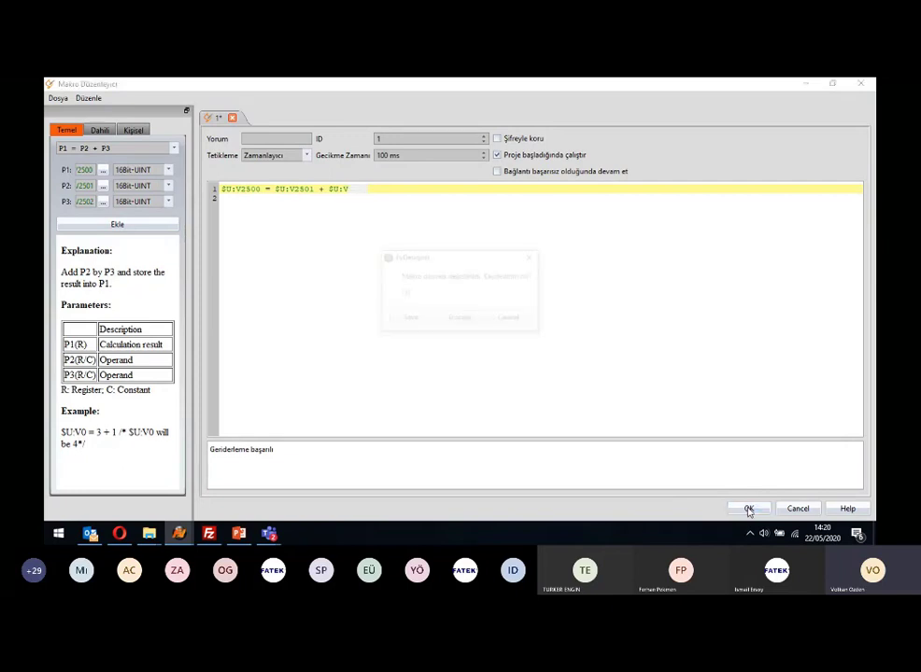
pyautogui.click(414, 319)
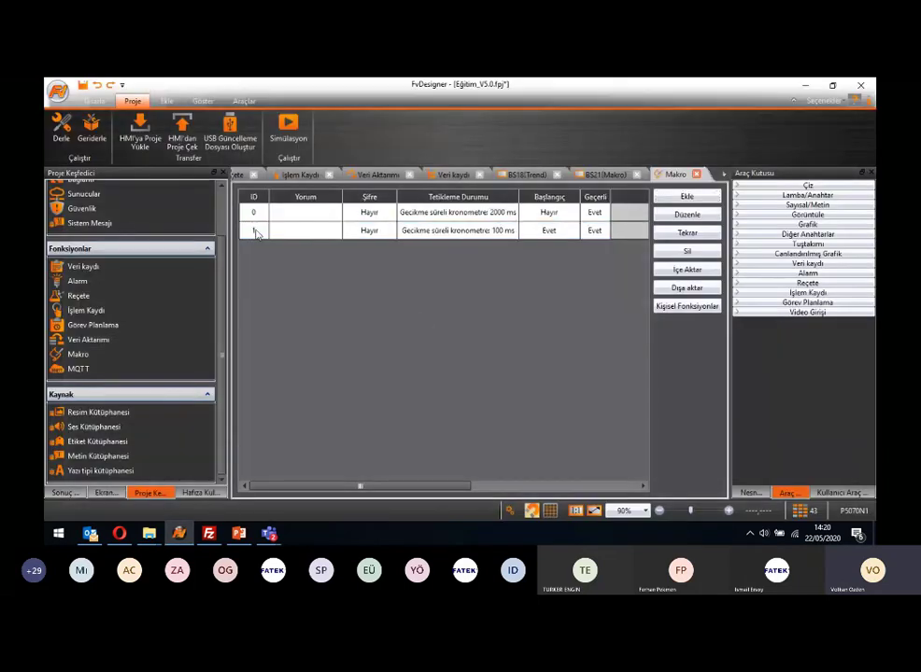
# - Switch to Ekran Listesi, close the extra editor tabs and show the BS21 (Makro) screen
pyautogui.click(322, 237)
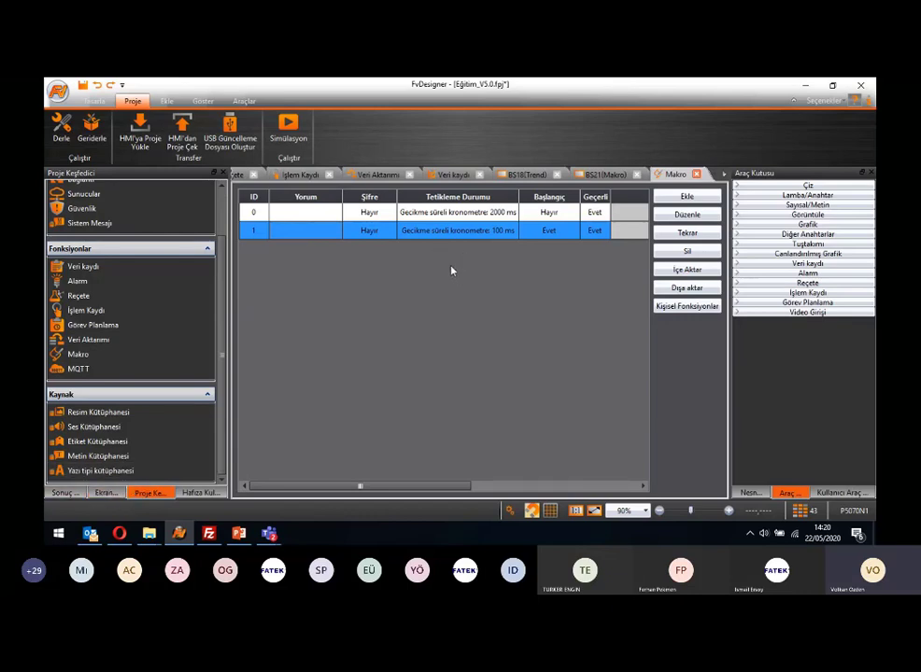
pyautogui.click(106, 494)
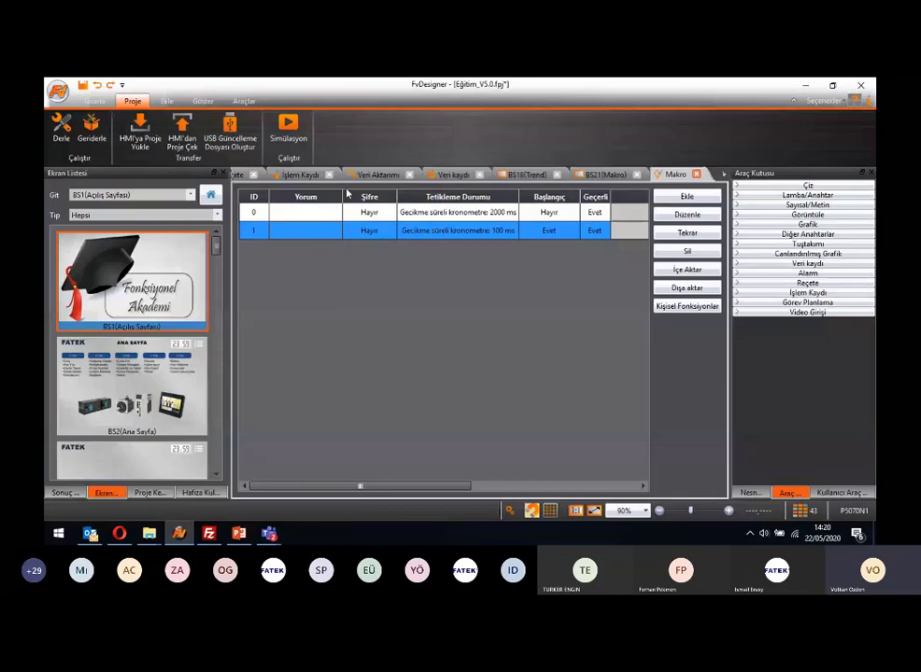
pyautogui.middleClick(247, 176)
pyautogui.middleClick(247, 176)
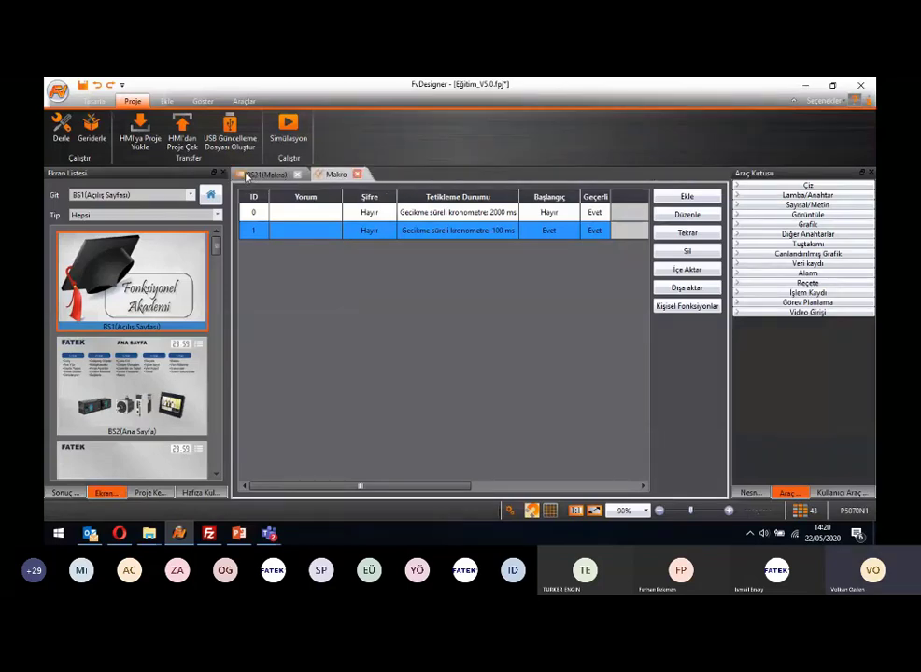
pyautogui.click(251, 177)
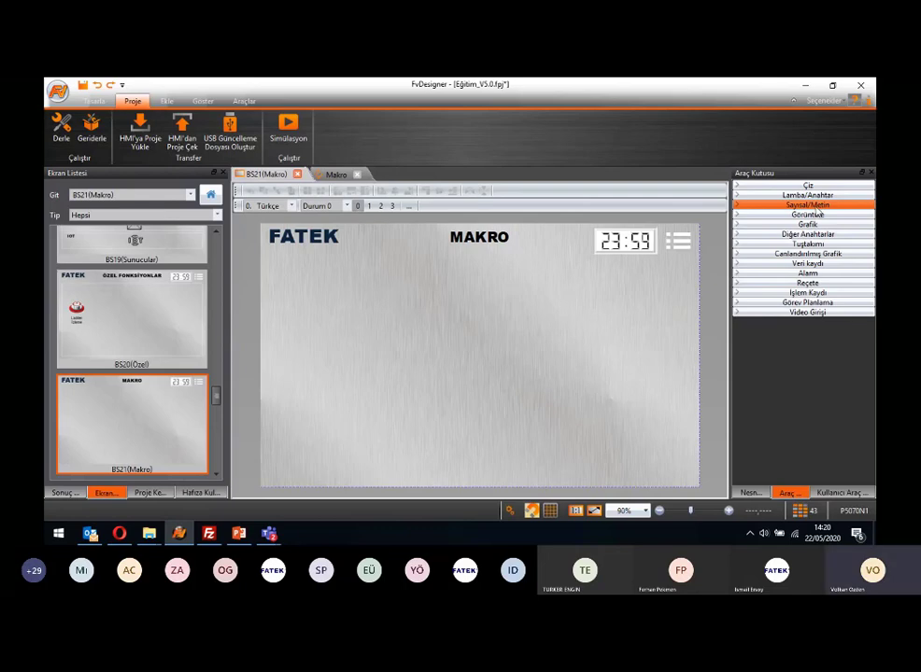
# - Place a numeric display in the screen centre with Monitor Adresi $U:V2500
pyautogui.click(811, 206)
pyautogui.moveTo(789, 221); pyautogui.dragTo(403, 347)
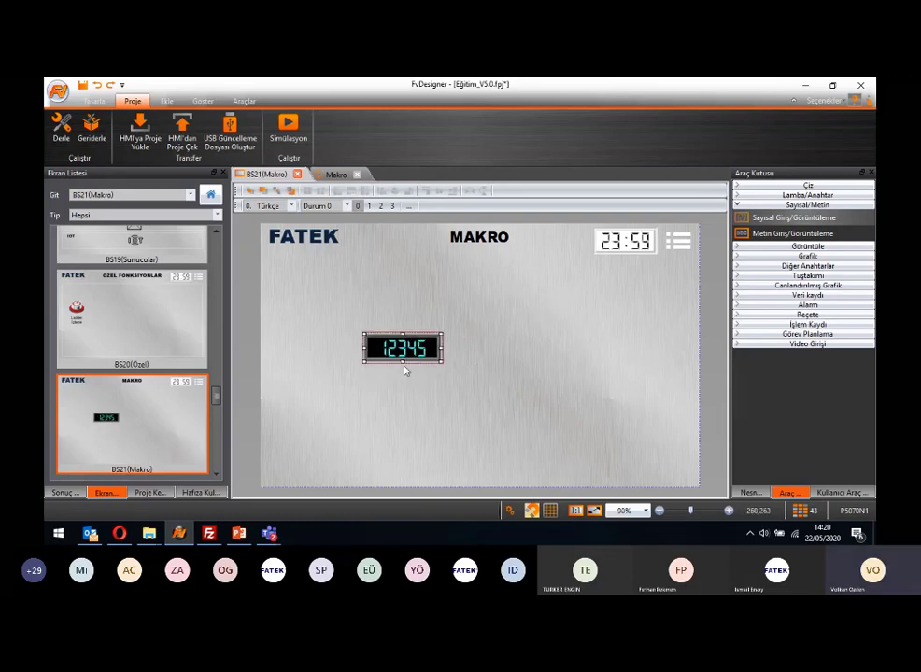
pyautogui.doubleClick(405, 338)
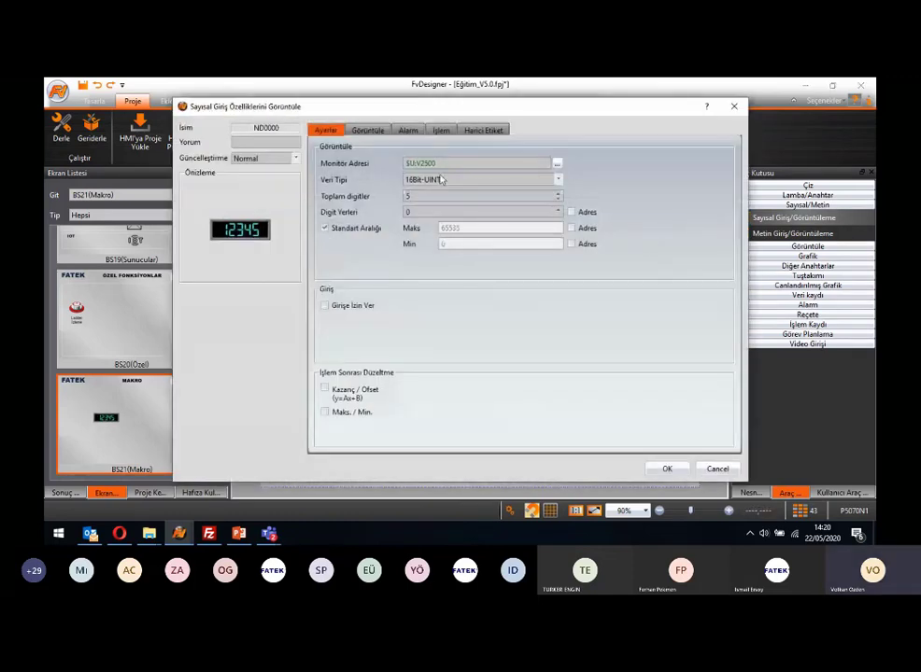
pyautogui.moveTo(435, 164); pyautogui.dragTo(418, 163)
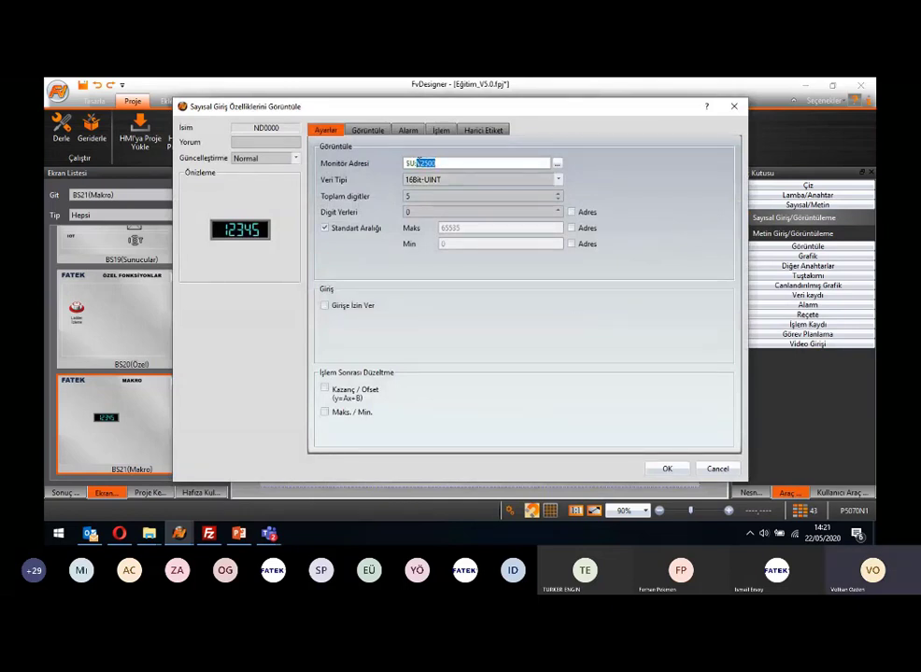
pyautogui.click(426, 323)
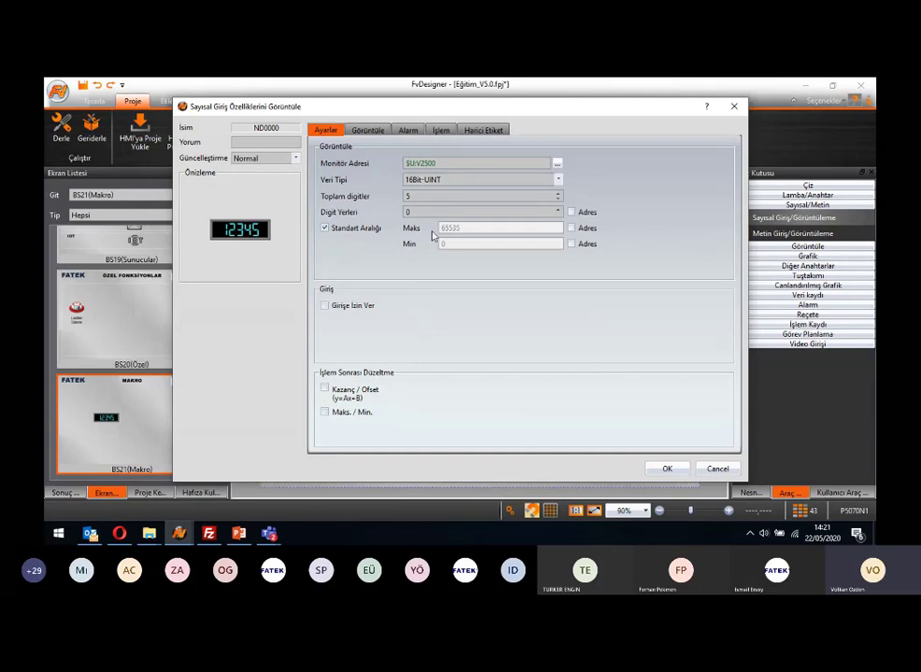
pyautogui.click(446, 164)
pyautogui.click(667, 470)
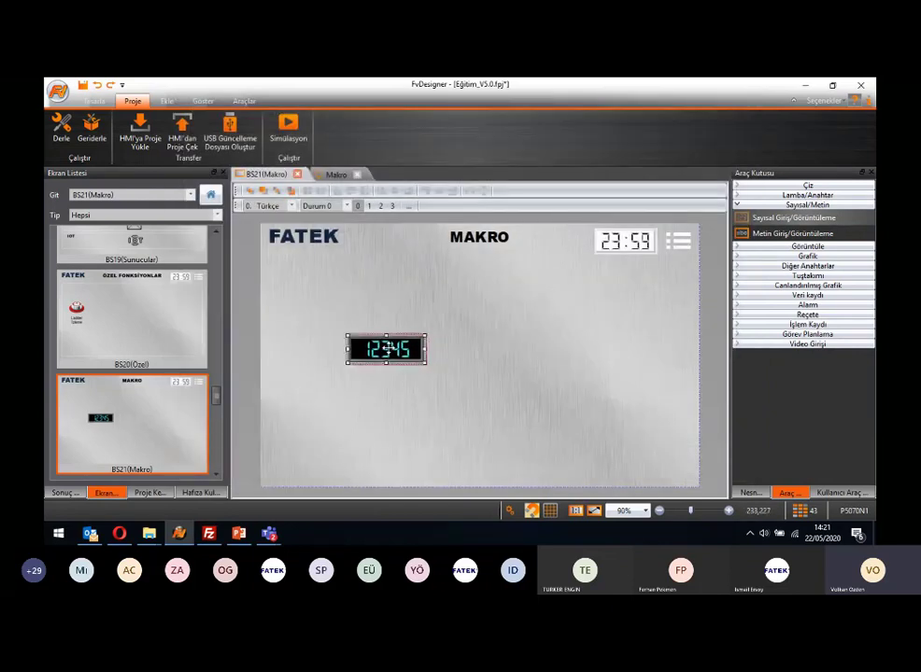
# - Copy the numeric display to the right as a second display monitoring $U:V2501
pyautogui.moveTo(386, 349); pyautogui.dragTo(473, 347)
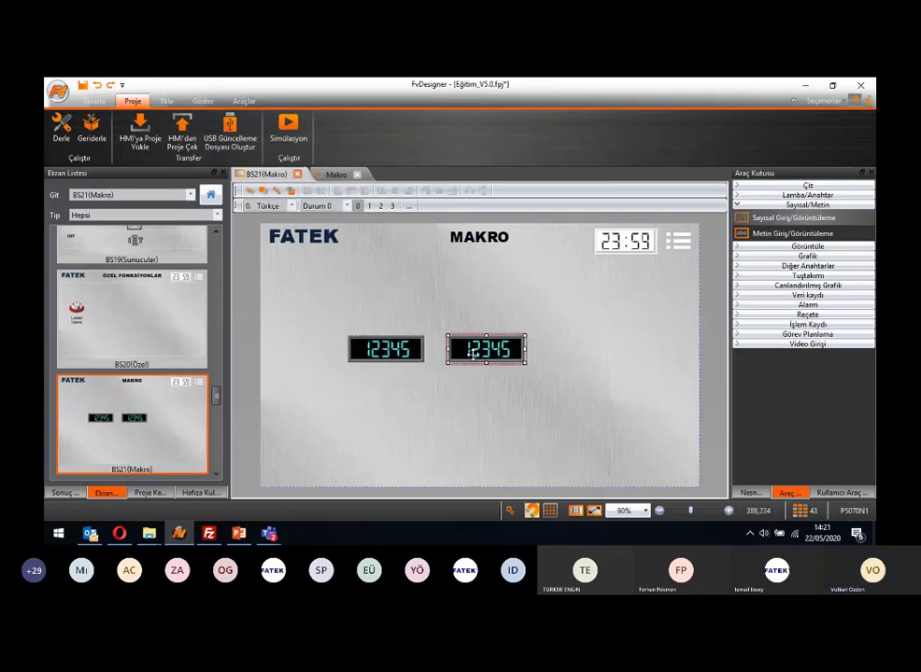
pyautogui.doubleClick(473, 348)
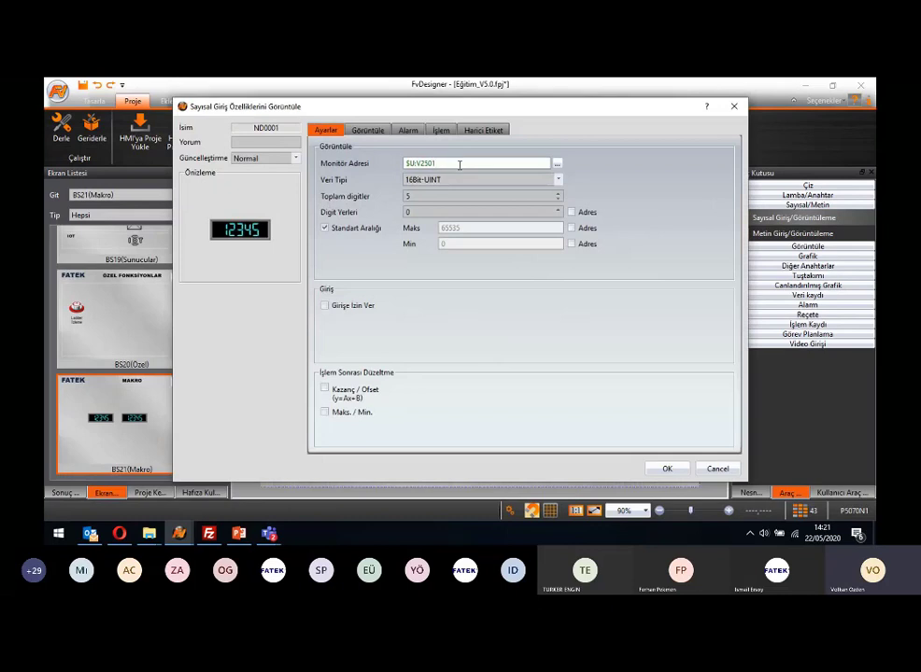
pyautogui.press('Return')
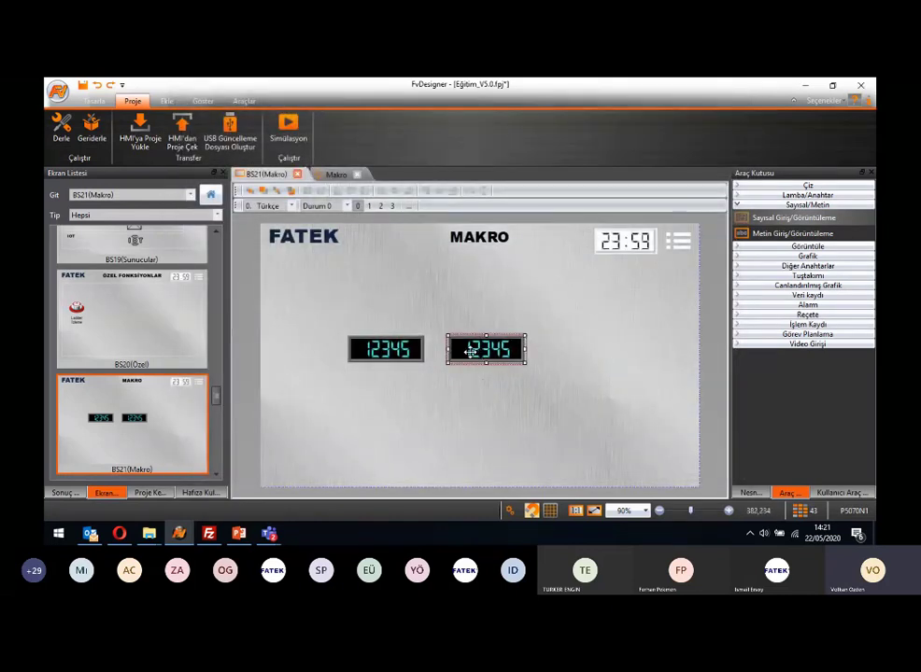
# - Add a third display at the row's right end monitoring $U:V2502, and shift the first one left
pyautogui.moveTo(472, 349); pyautogui.dragTo(560, 357)
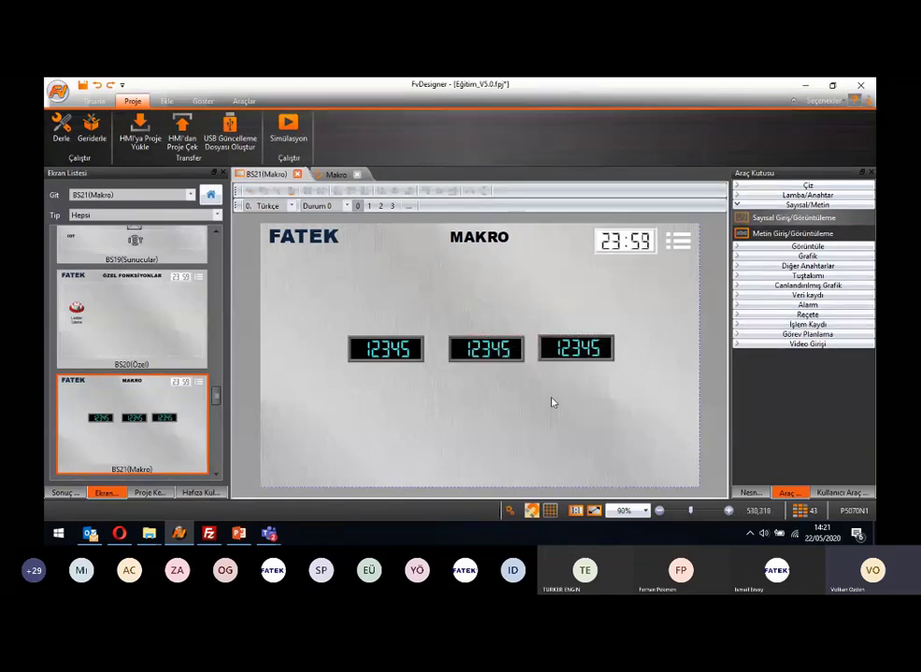
pyautogui.moveTo(558, 352); pyautogui.dragTo(562, 353)
pyautogui.doubleClick(564, 353)
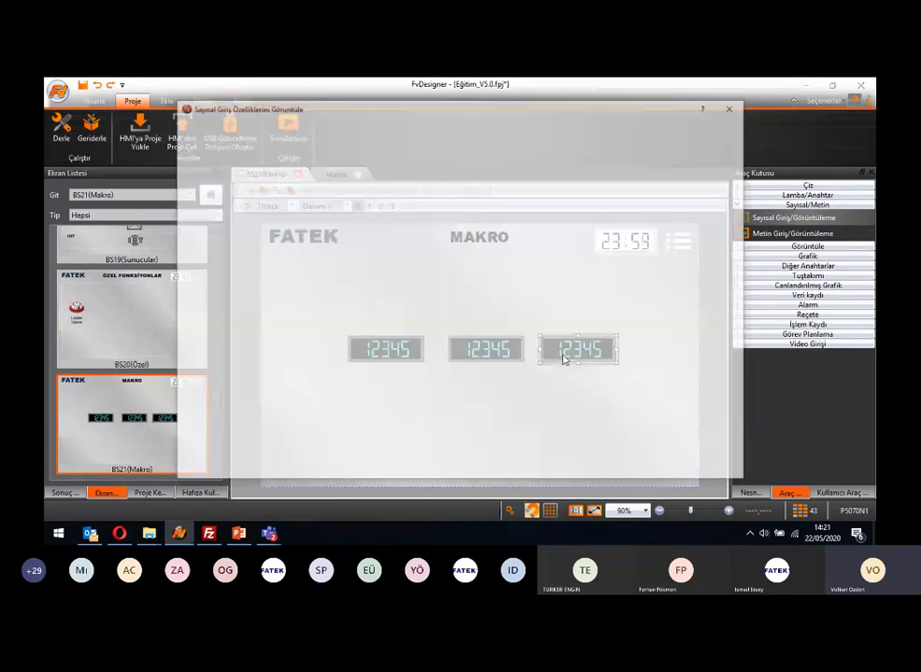
pyautogui.write('2502')
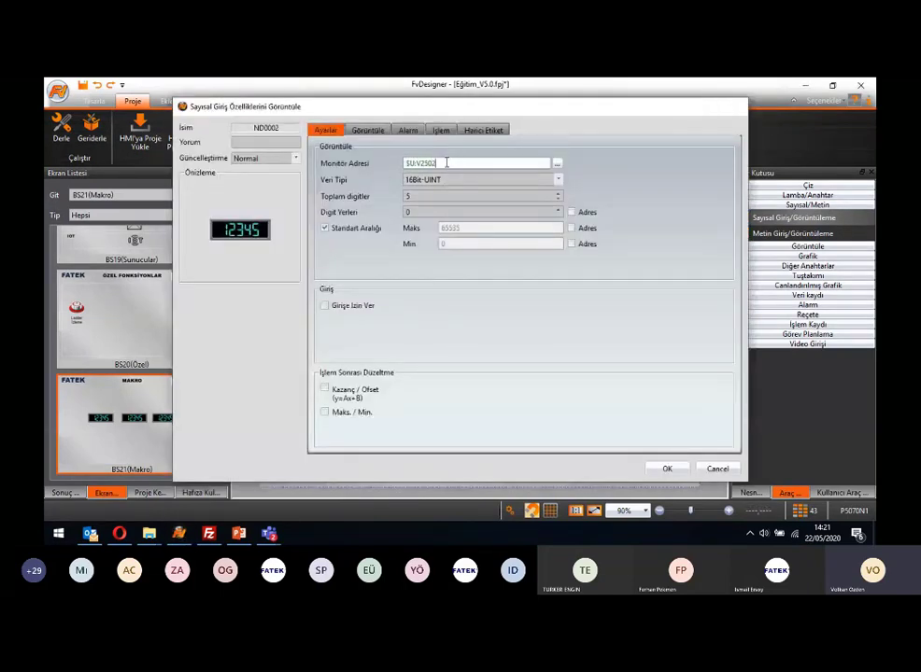
pyautogui.press('Return')
pyautogui.moveTo(388, 349); pyautogui.dragTo(354, 351)
pyautogui.click(397, 386)
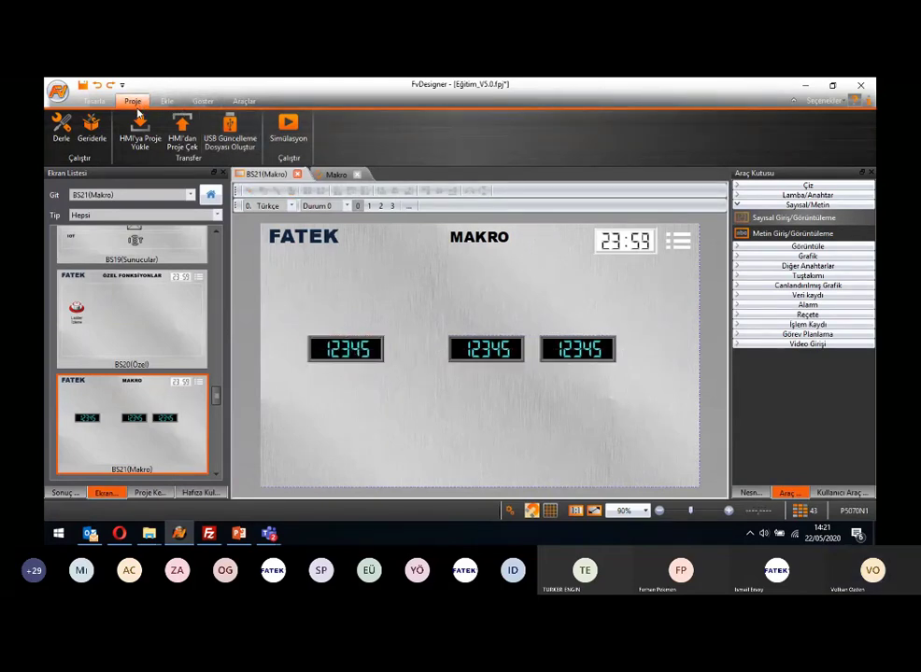
# - Draw a text label reading + and place it below the displays
pyautogui.click(95, 101)
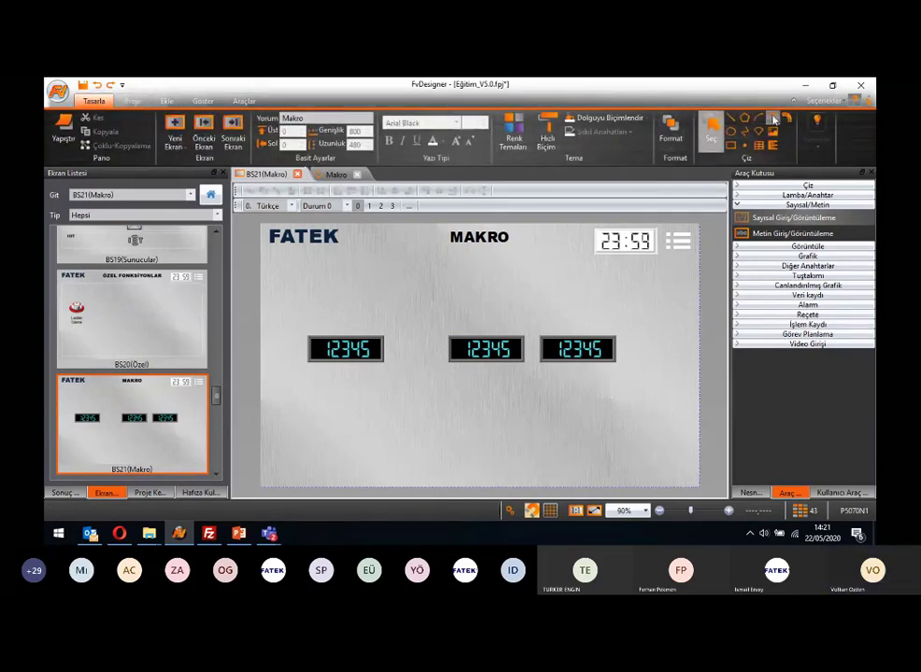
pyautogui.click(772, 120)
pyautogui.moveTo(393, 331); pyautogui.dragTo(436, 362)
pyautogui.doubleClick(414, 347)
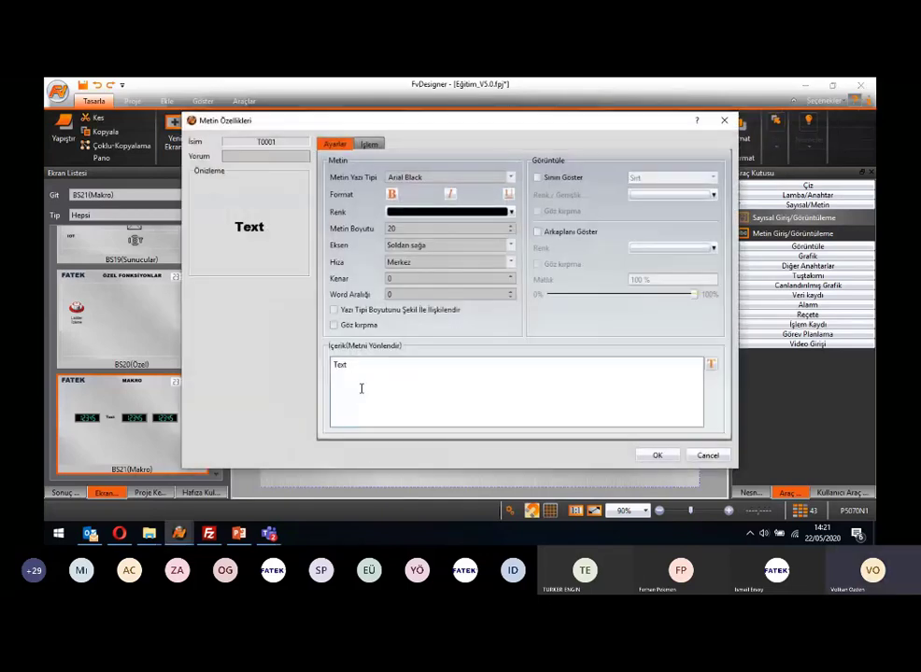
pyautogui.write('+')
pyautogui.click(654, 454)
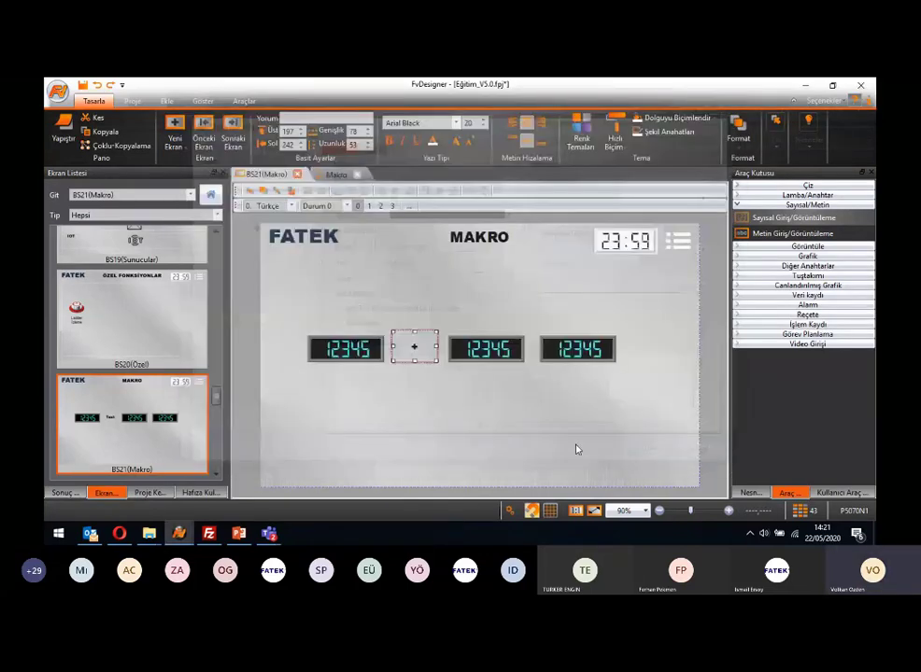
pyautogui.moveTo(414, 354); pyautogui.dragTo(500, 408)
# - Rearrange the three numeric displays into one row, with the result display on the right
pyautogui.click(343, 348)
pyautogui.doubleClick(341, 358)
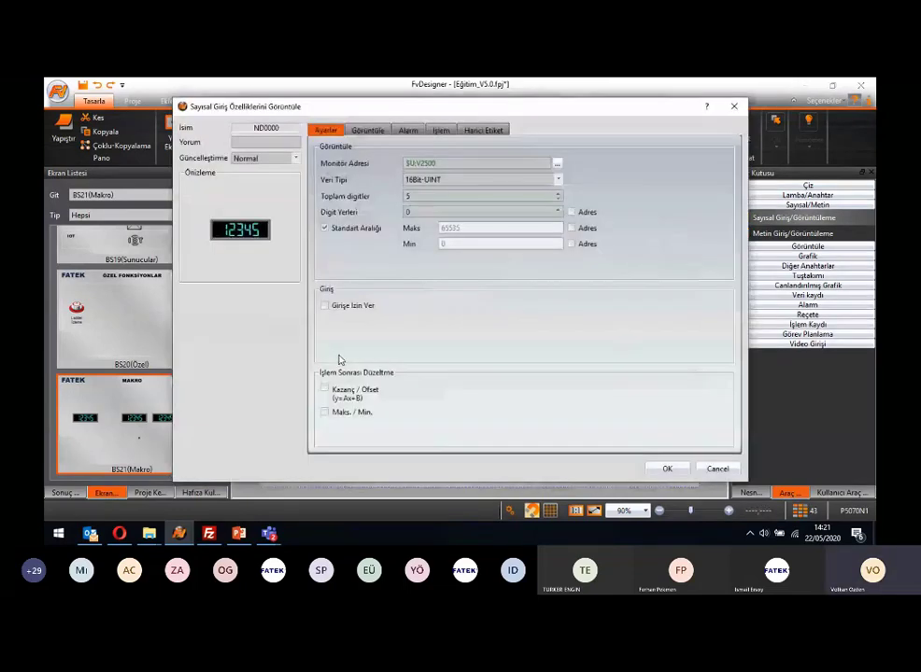
pyautogui.press('Escape')
pyautogui.moveTo(349, 358)
pyautogui.mouseDown()
pyautogui.moveTo(490, 359)
pyautogui.moveTo(365, 359)
pyautogui.mouseUp()
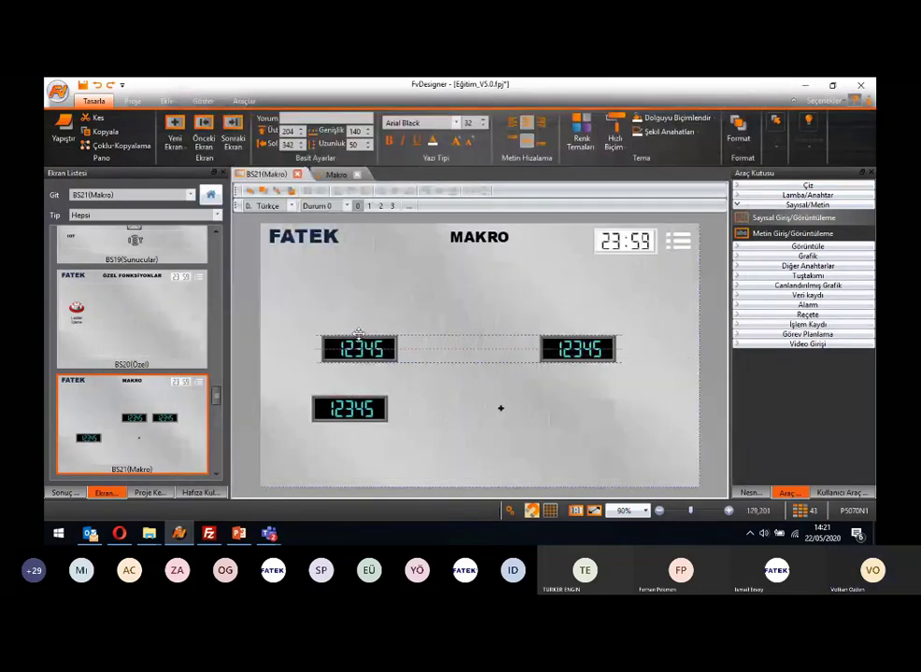
pyautogui.moveTo(557, 348); pyautogui.dragTo(451, 349)
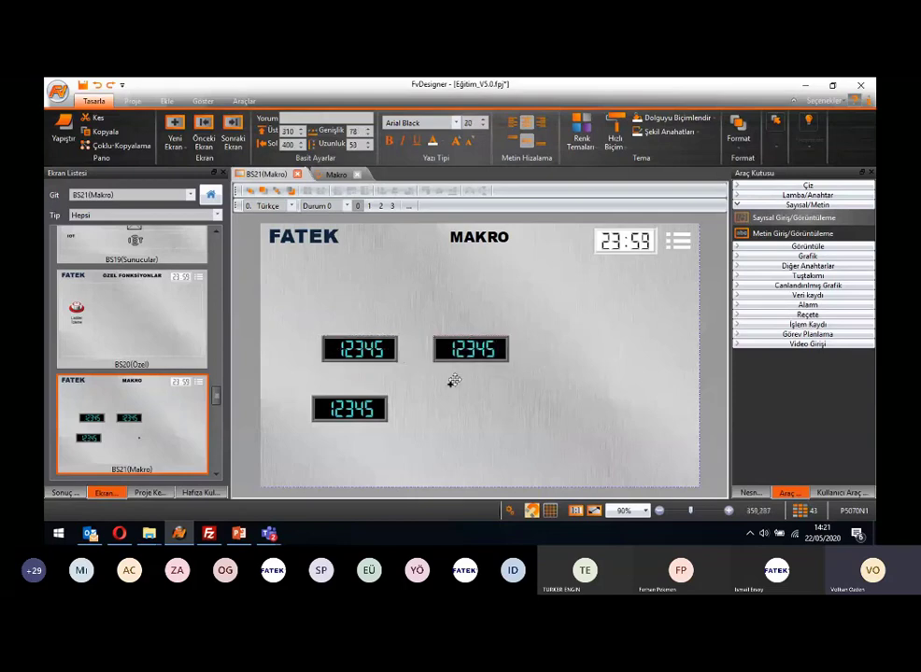
pyautogui.moveTo(364, 405); pyautogui.dragTo(618, 345)
# - Copy the + label between the second and third displays and change its text to =
pyautogui.click(416, 351)
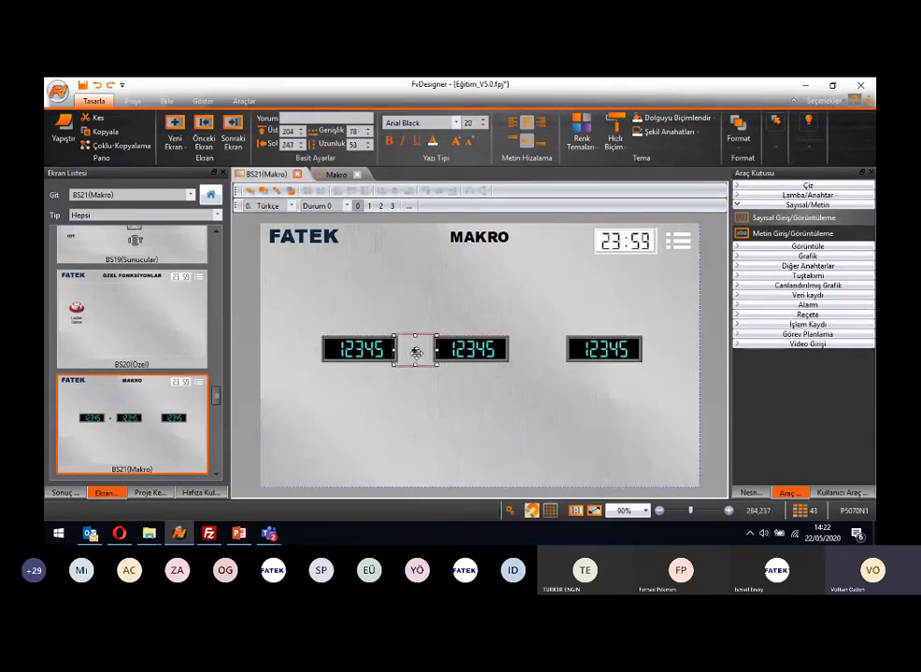
pyautogui.moveTo(411, 356); pyautogui.dragTo(534, 350)
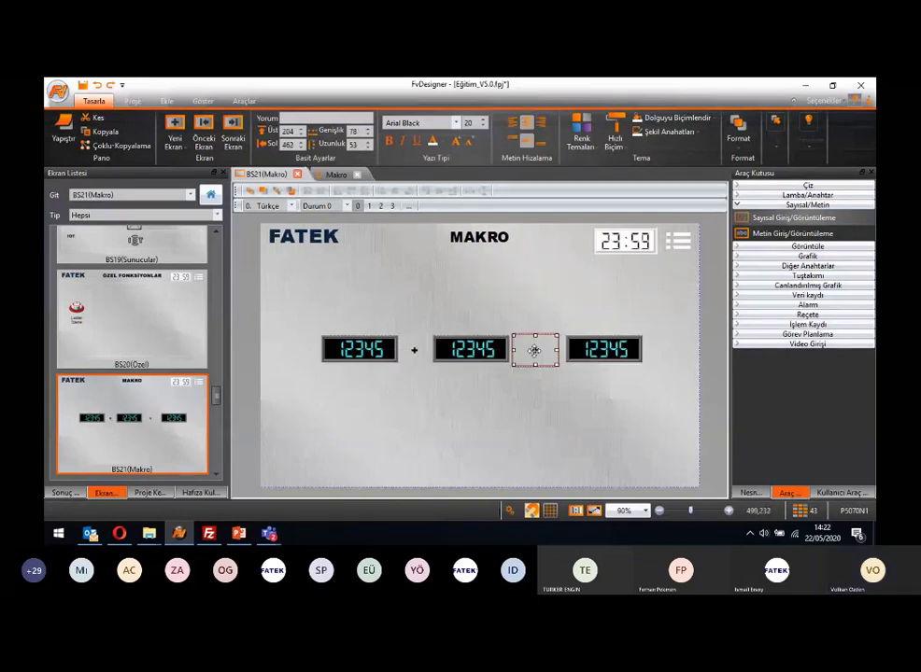
pyautogui.doubleClick(535, 351)
pyautogui.hotkey('ctrl', 'a')
pyautogui.write('=')
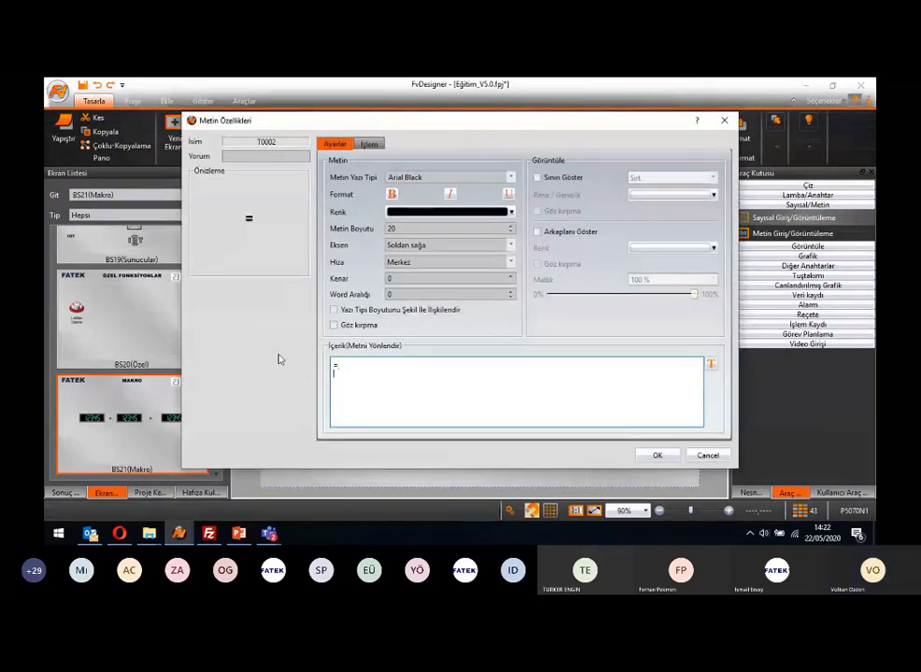
pyautogui.click(656, 456)
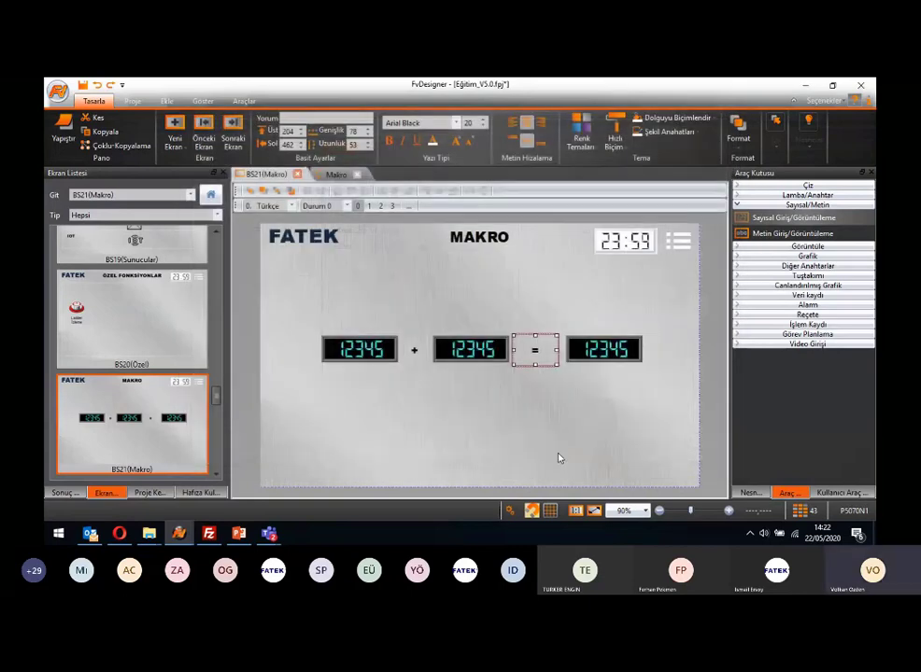
pyautogui.click(559, 459)
pyautogui.click(414, 350)
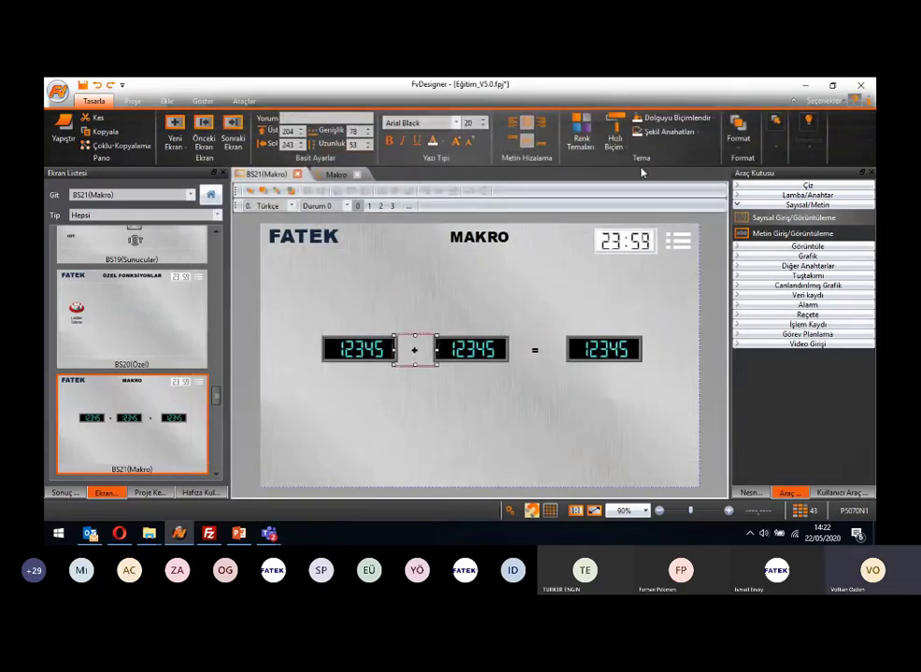
pyautogui.click(530, 348)
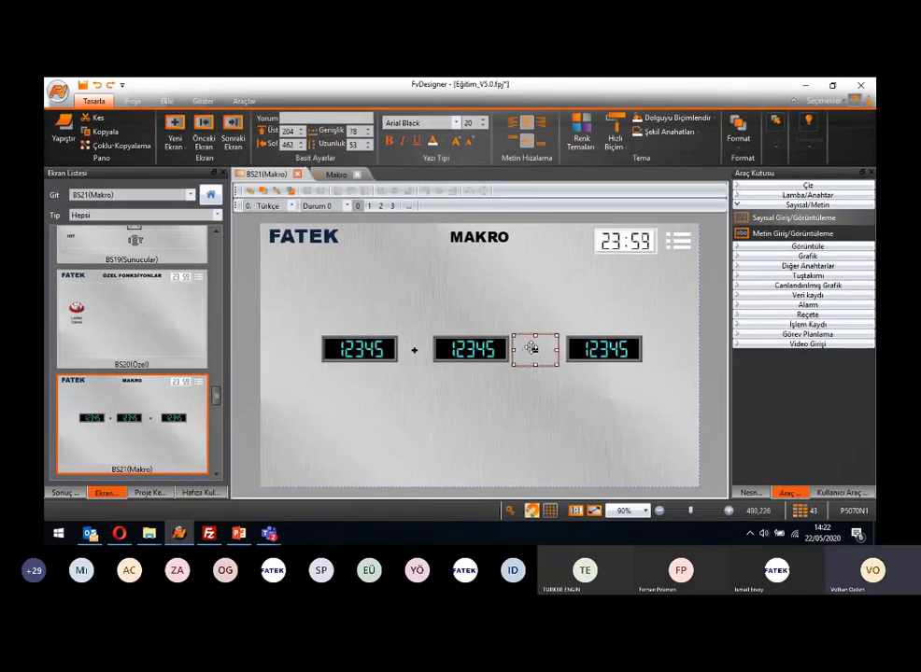
pyautogui.click(360, 348)
pyautogui.doubleClick(359, 348)
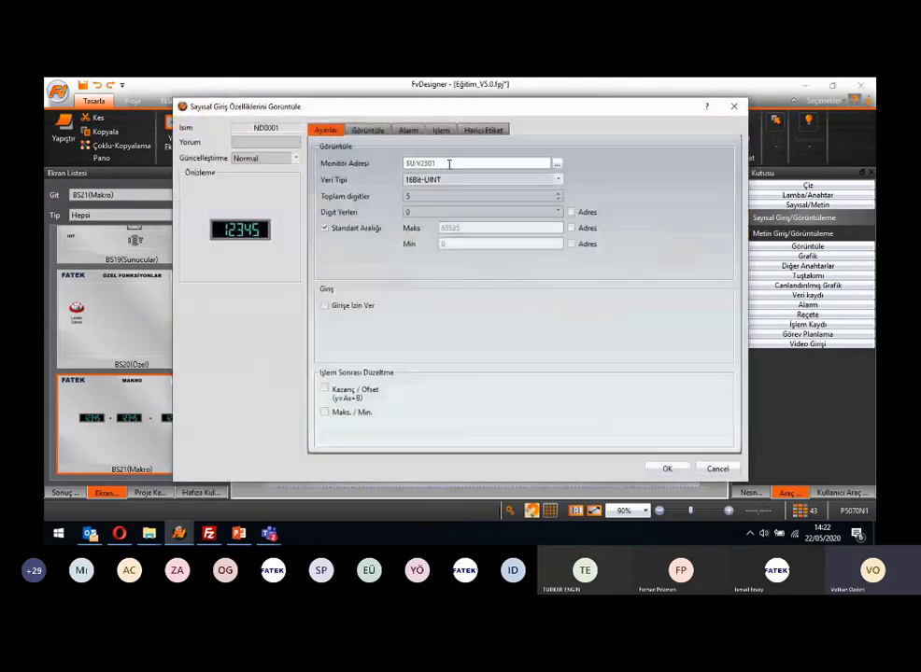
pyautogui.press('Return')
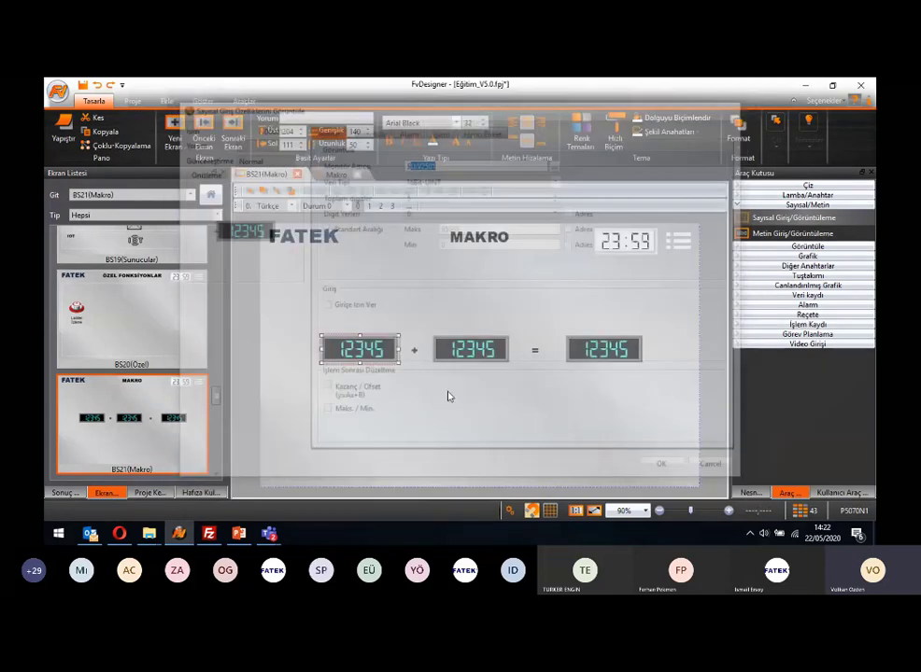
pyautogui.doubleClick(468, 348)
pyautogui.moveTo(464, 162); pyautogui.dragTo(428, 163)
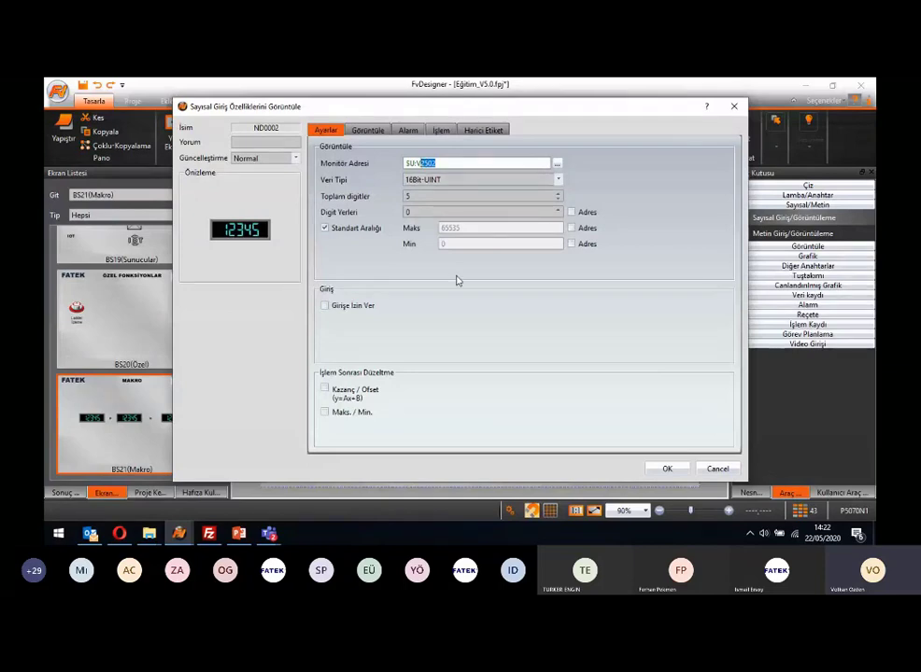
pyautogui.press('Return')
pyautogui.doubleClick(598, 347)
pyautogui.moveTo(455, 163); pyautogui.dragTo(419, 163)
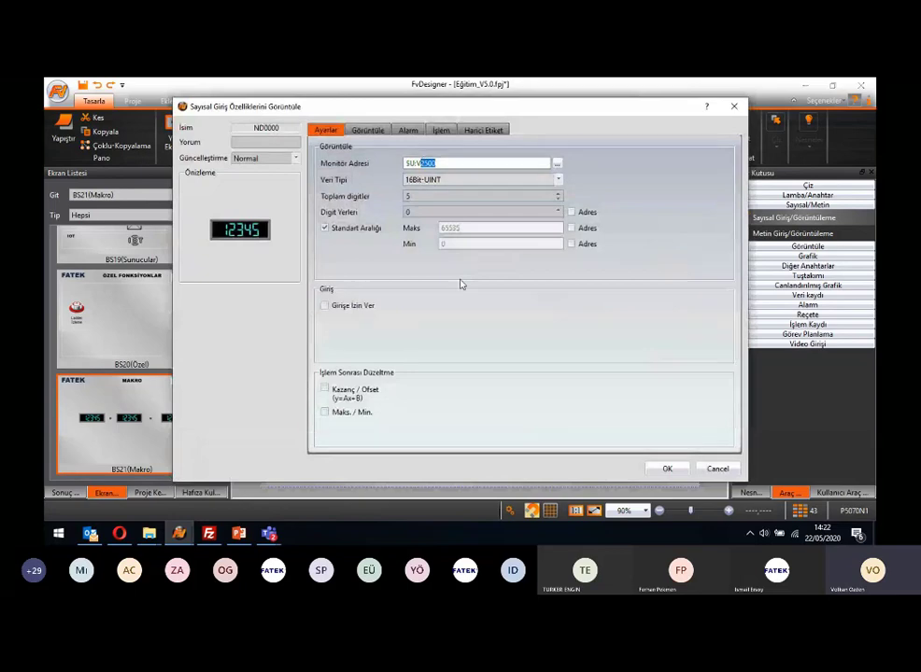
pyautogui.click(665, 469)
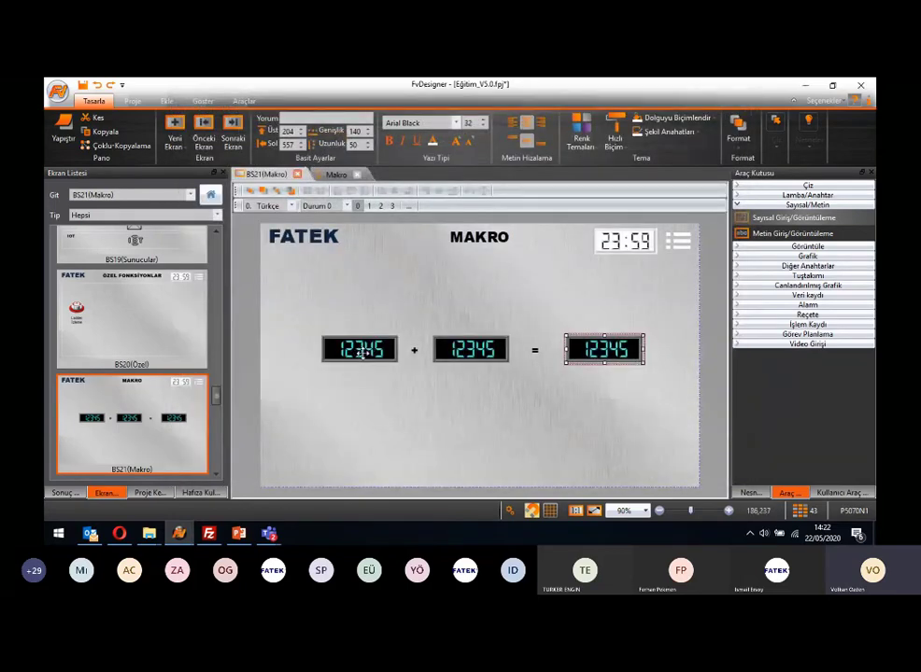
# - Enable operator entry on the V2501 and V2502 displays so each accepts keypad input
pyautogui.doubleClick(371, 357)
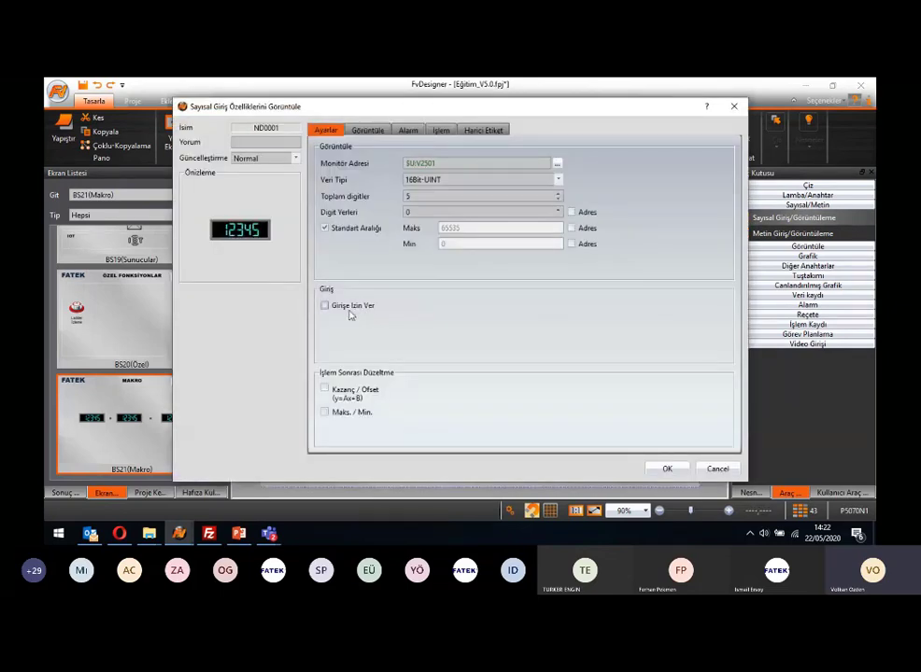
pyautogui.click(349, 306)
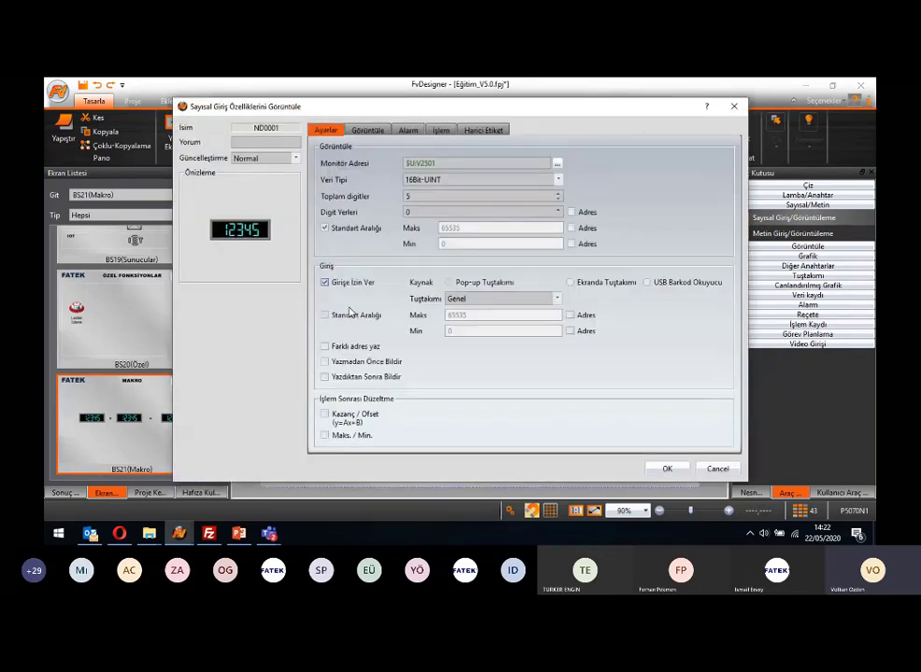
pyautogui.click(666, 468)
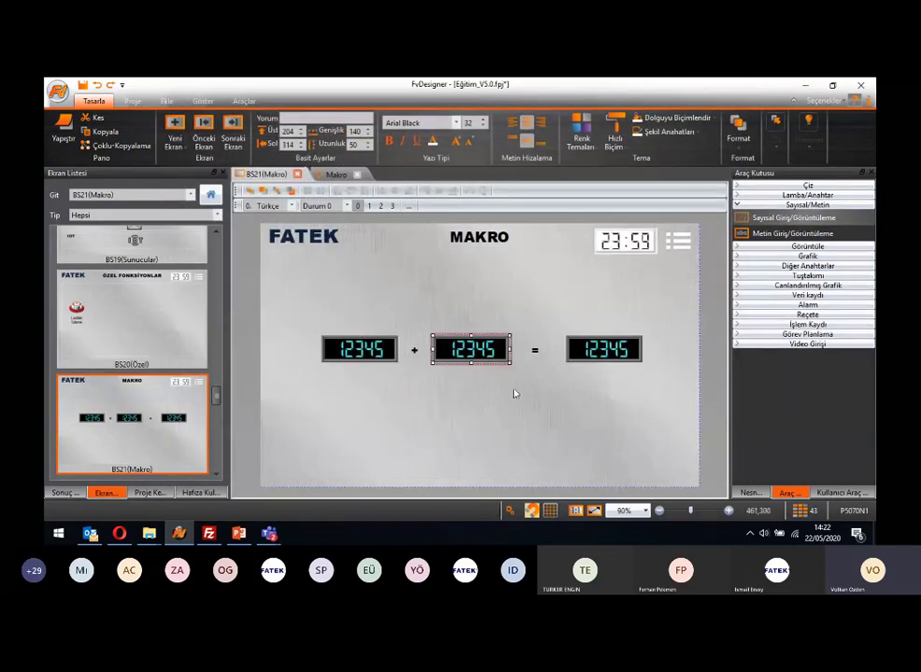
pyautogui.doubleClick(471, 349)
pyautogui.click(348, 305)
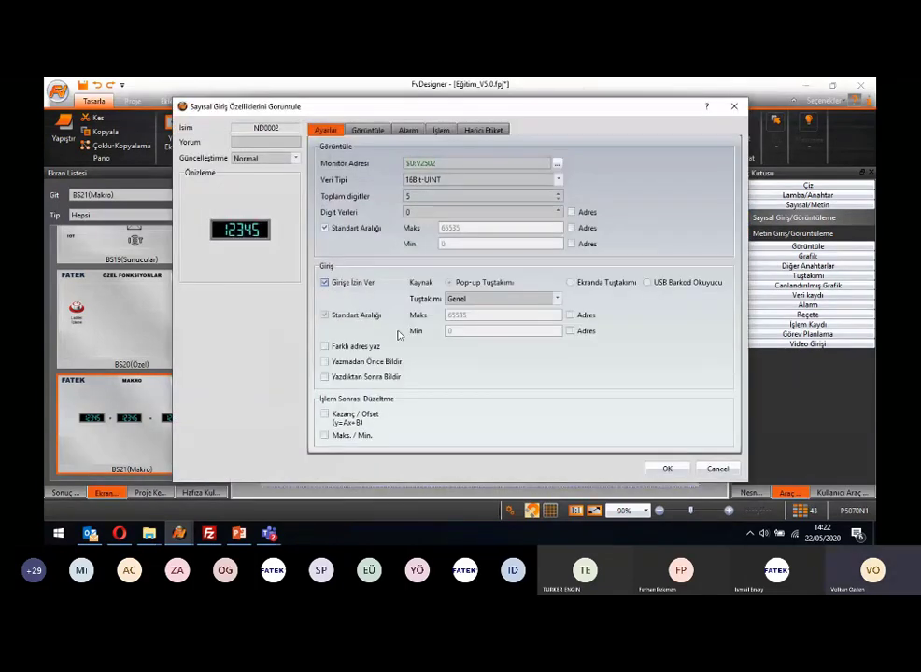
pyautogui.click(657, 472)
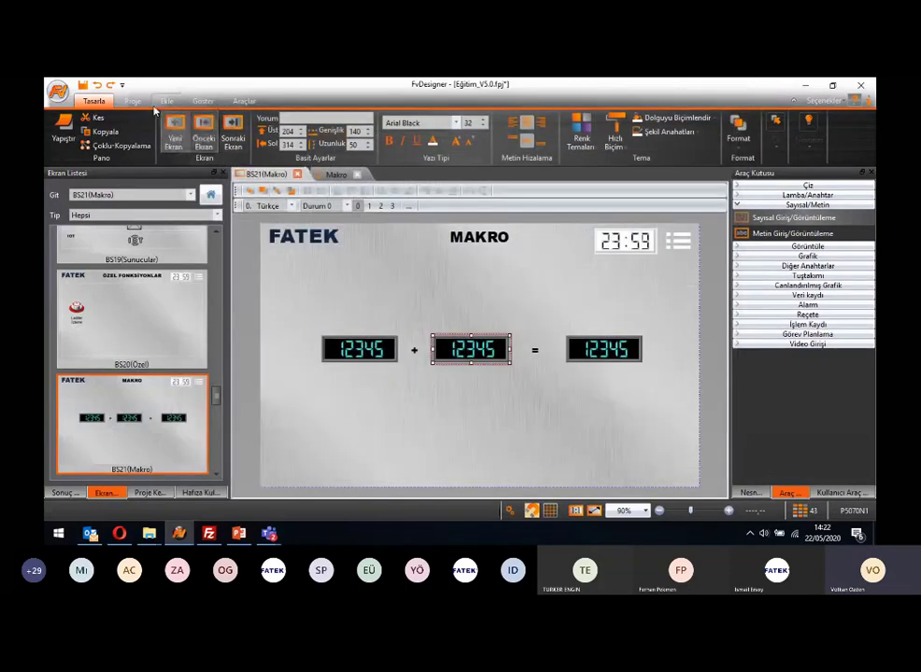
# - Run Simülasyon from the Proje tab and dismiss the resulting Derleme hatası message
pyautogui.click(139, 100)
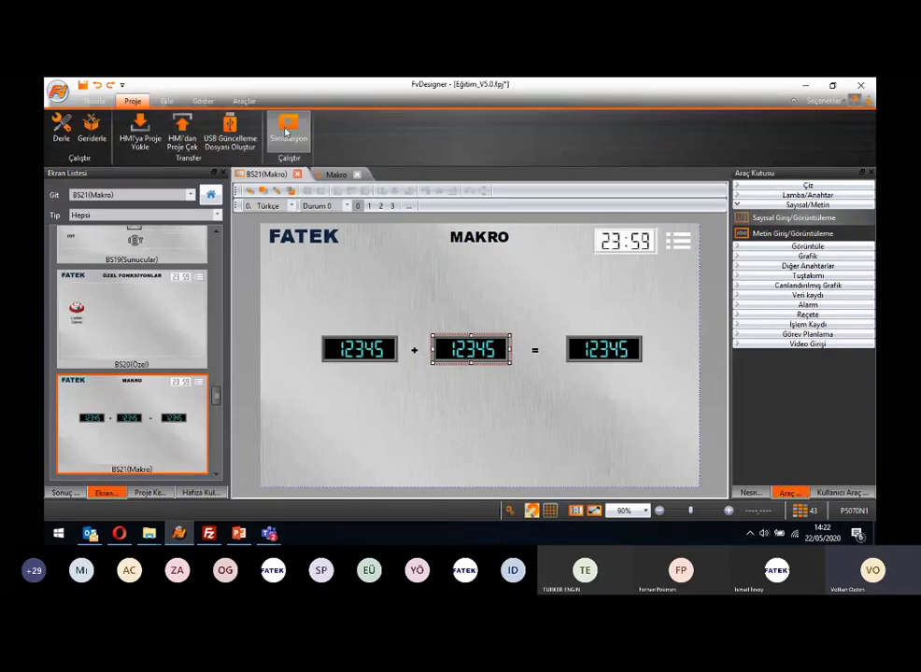
pyautogui.click(286, 132)
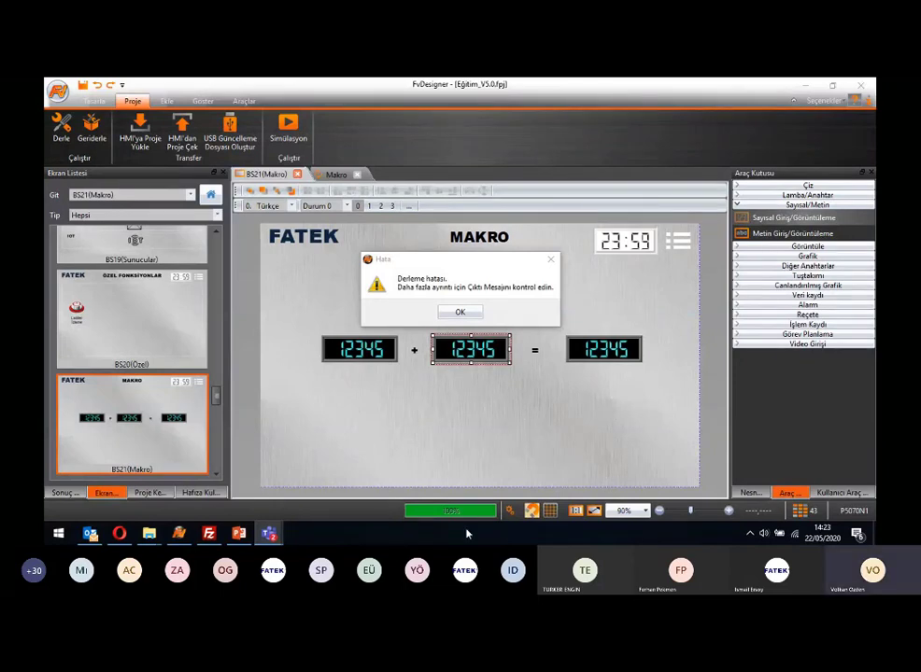
pyautogui.click(457, 313)
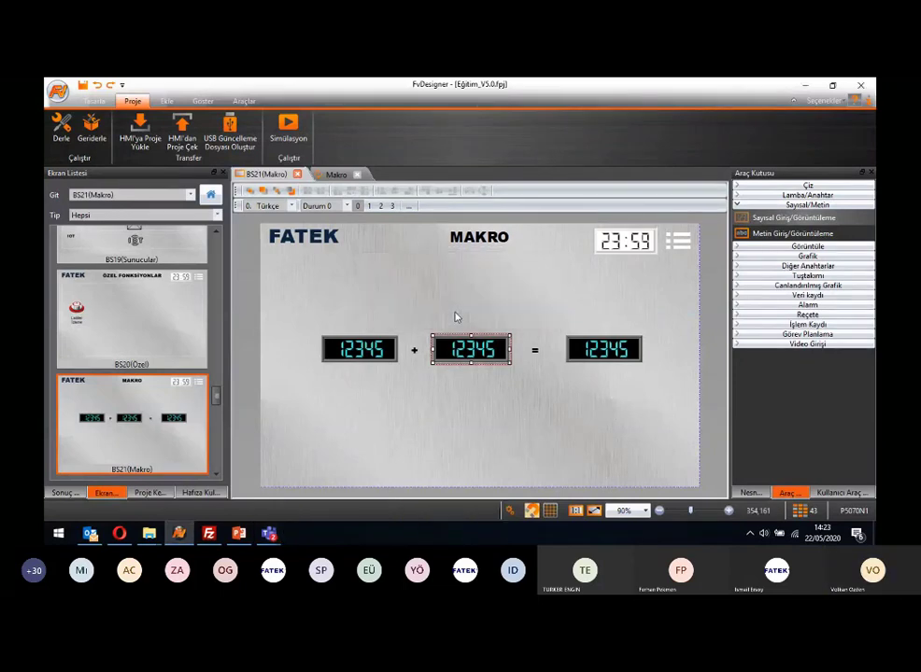
# - Trace the Server.SMTP error to the Sunucular settings and uncheck SMTP'yi etkinleştir
pyautogui.click(65, 493)
pyautogui.doubleClick(148, 214)
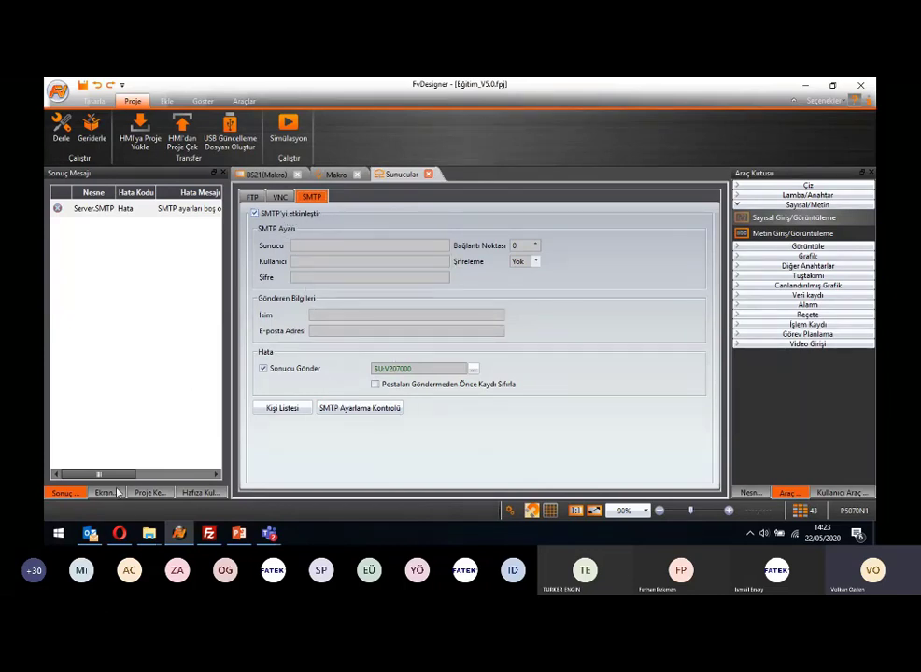
pyautogui.click(428, 174)
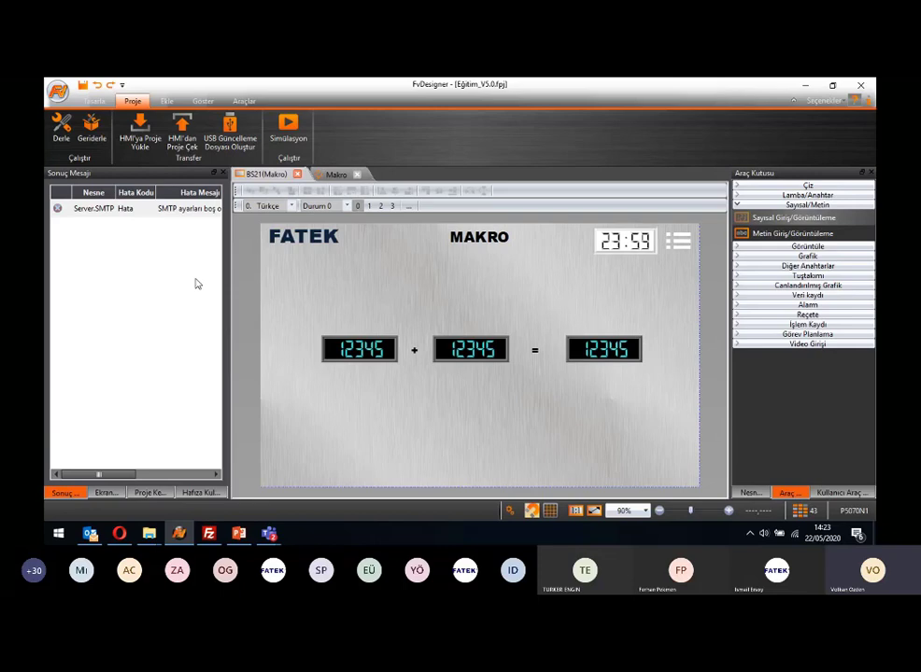
pyautogui.doubleClick(191, 210)
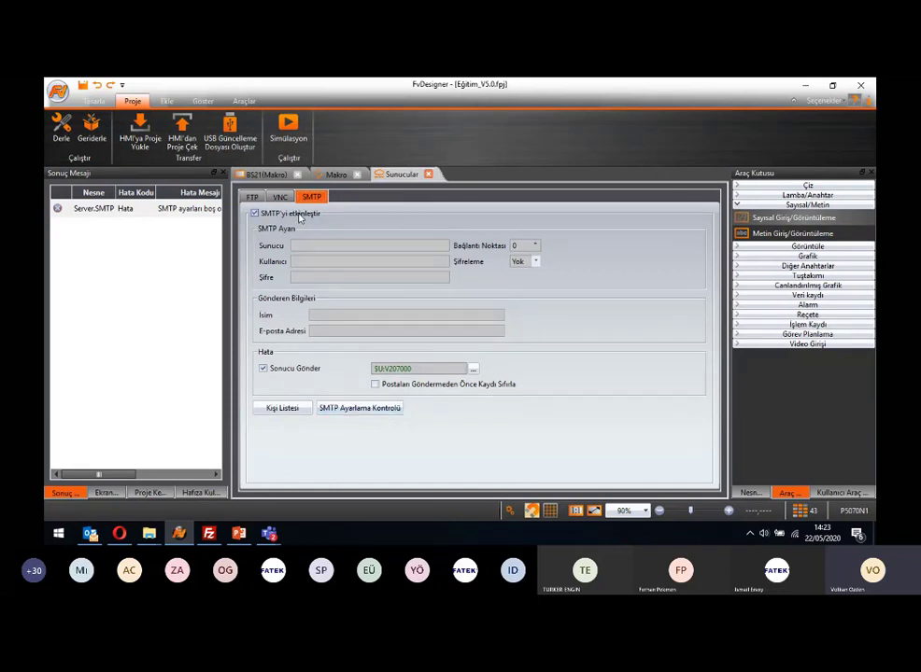
pyautogui.click(298, 215)
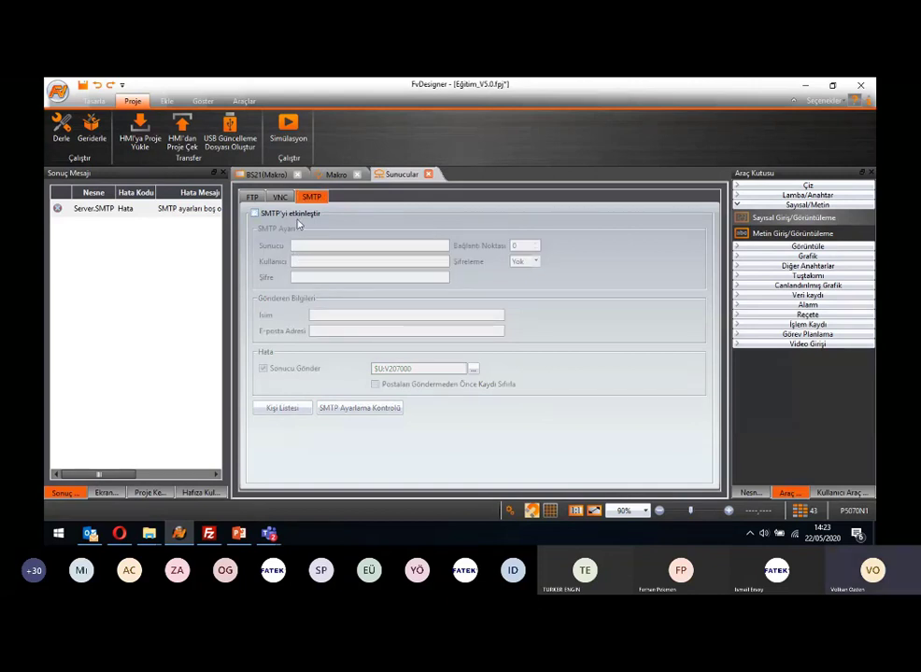
# - Check the VNC and FTP server tabs, then rerun Simülasyon and agree to save
pyautogui.click(277, 198)
pyautogui.click(252, 197)
pyautogui.click(279, 197)
pyautogui.click(311, 197)
pyautogui.click(289, 134)
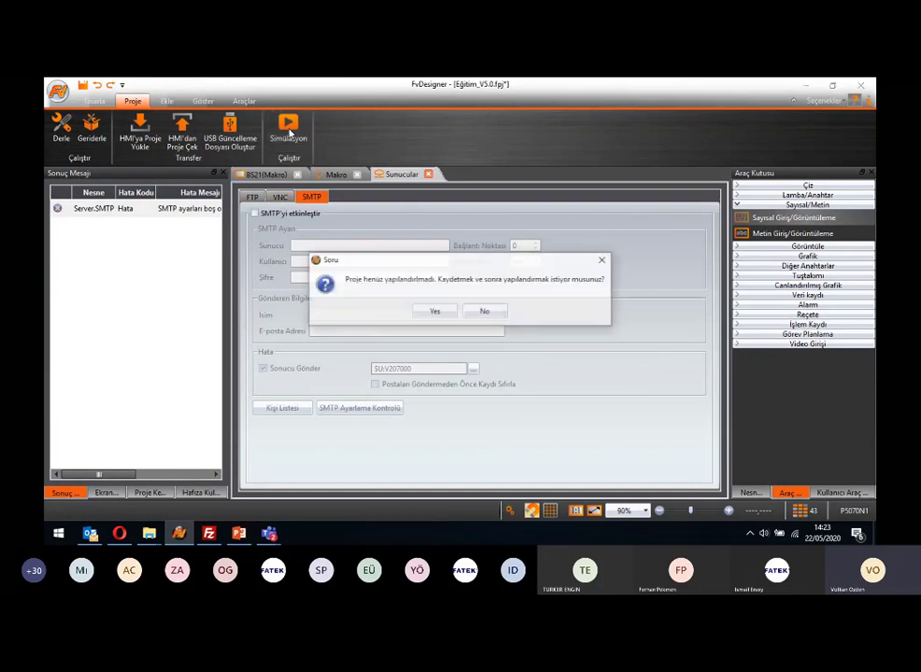
pyautogui.press('Return')
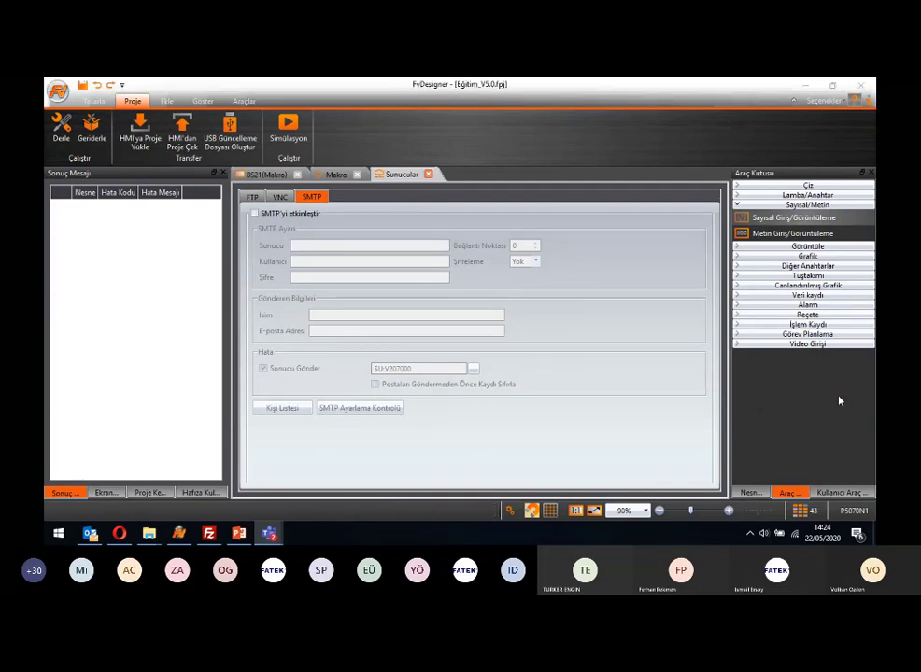
# - Start the offline simulation and navigate to the MAKRO screen
pyautogui.click(298, 534)
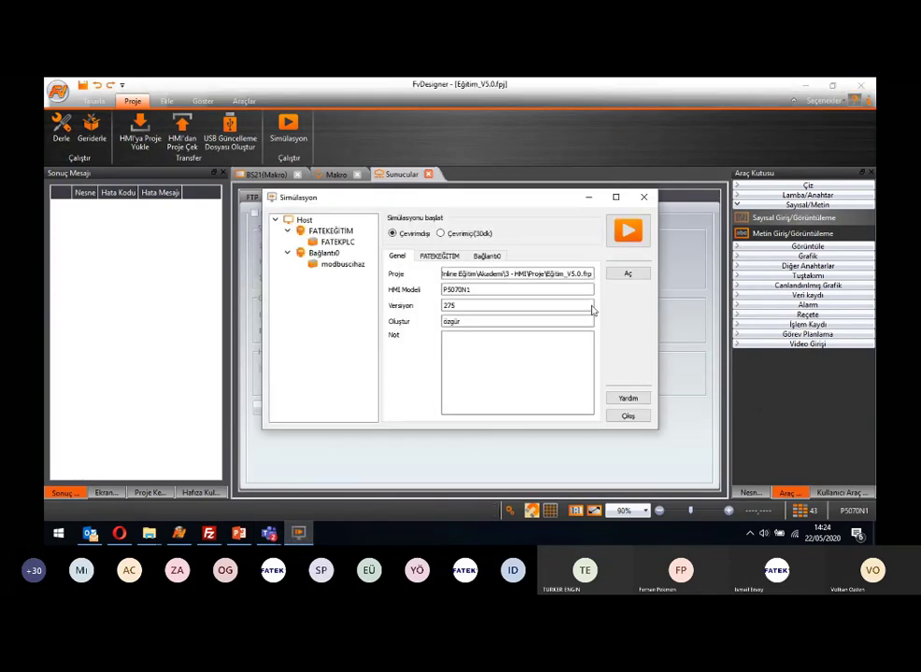
pyautogui.click(629, 234)
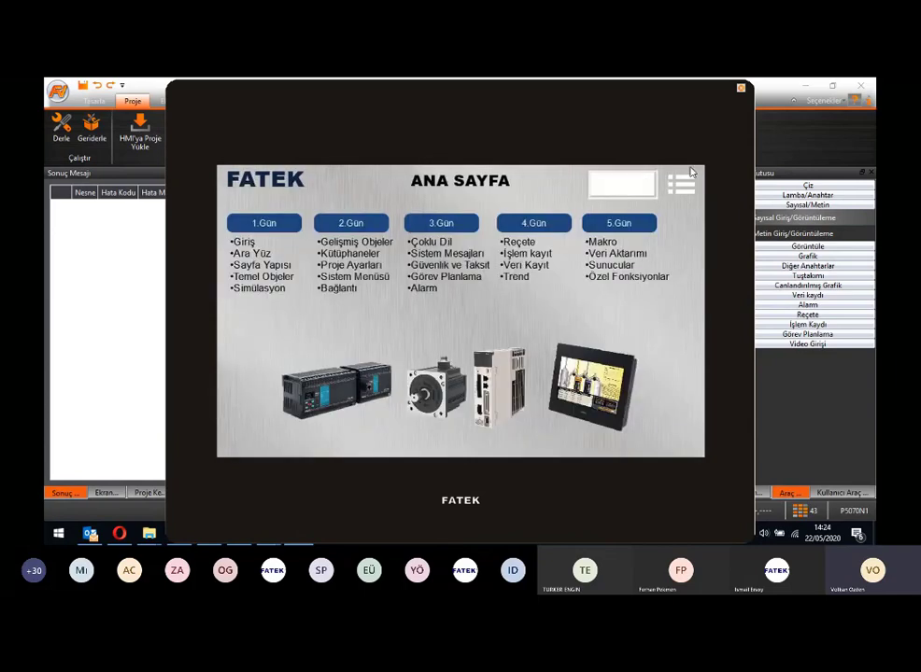
pyautogui.click(689, 175)
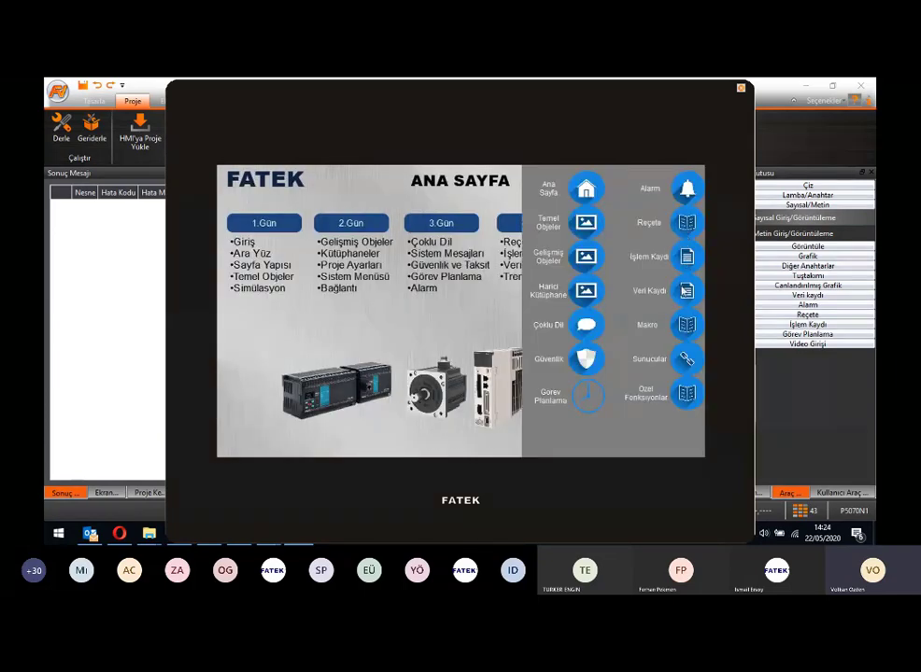
pyautogui.click(684, 333)
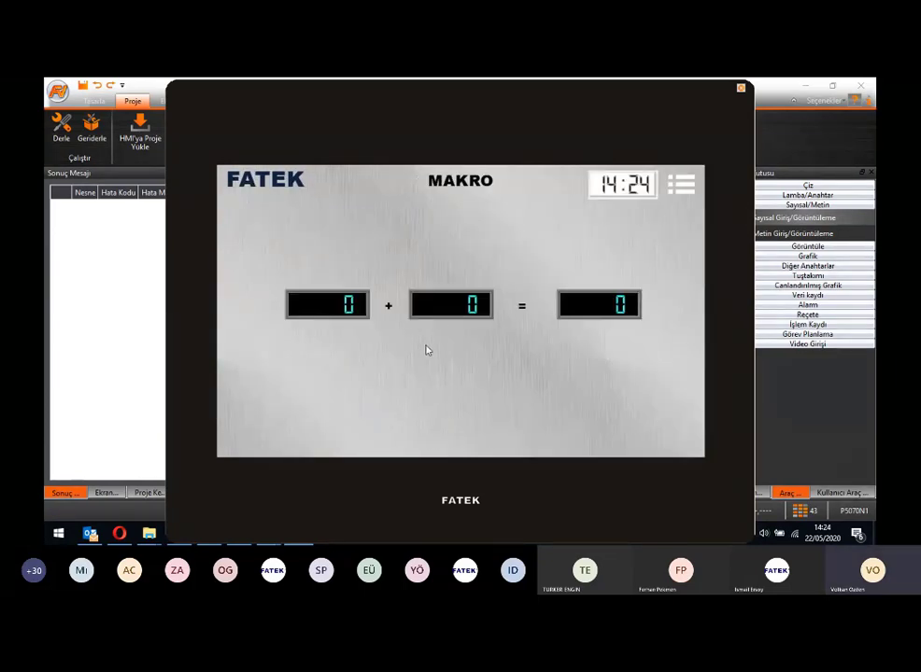
# - Enter 60 and 655 as the addends, giving 715, then close the simulator
pyautogui.click(345, 308)
pyautogui.write('60')
pyautogui.press('Return')
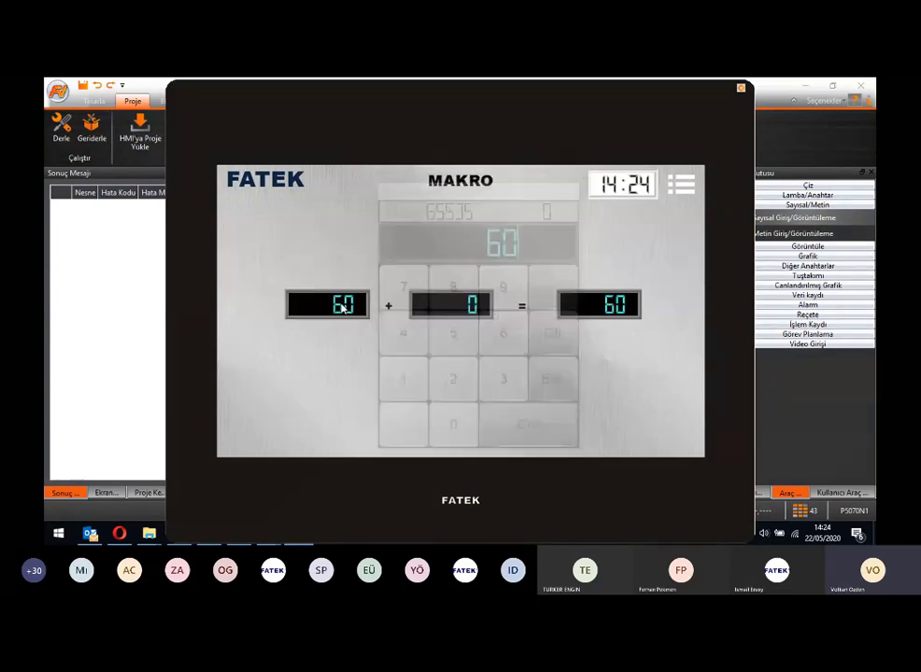
pyautogui.click(481, 308)
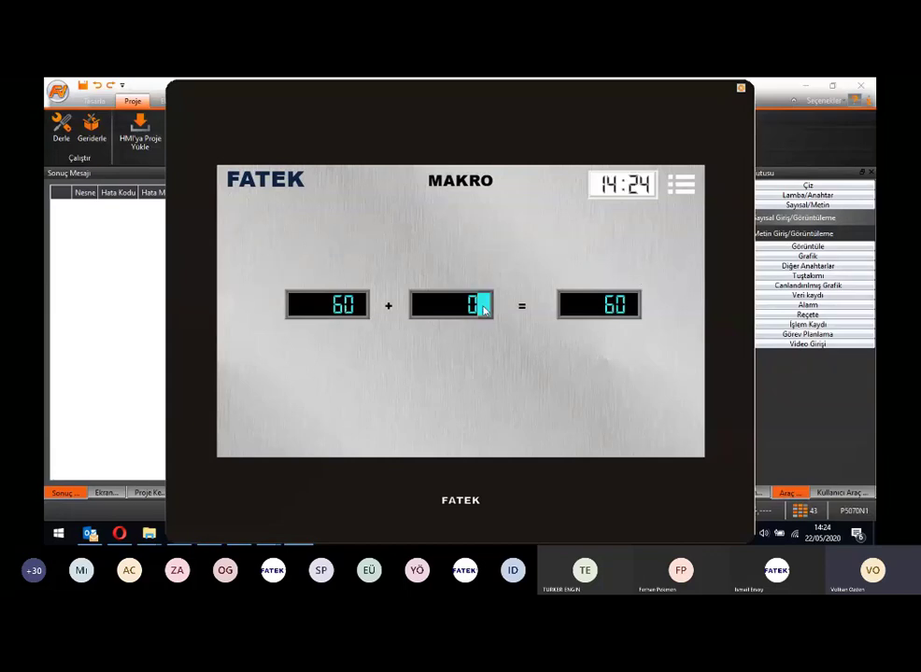
pyautogui.write('60')
pyautogui.press('Return')
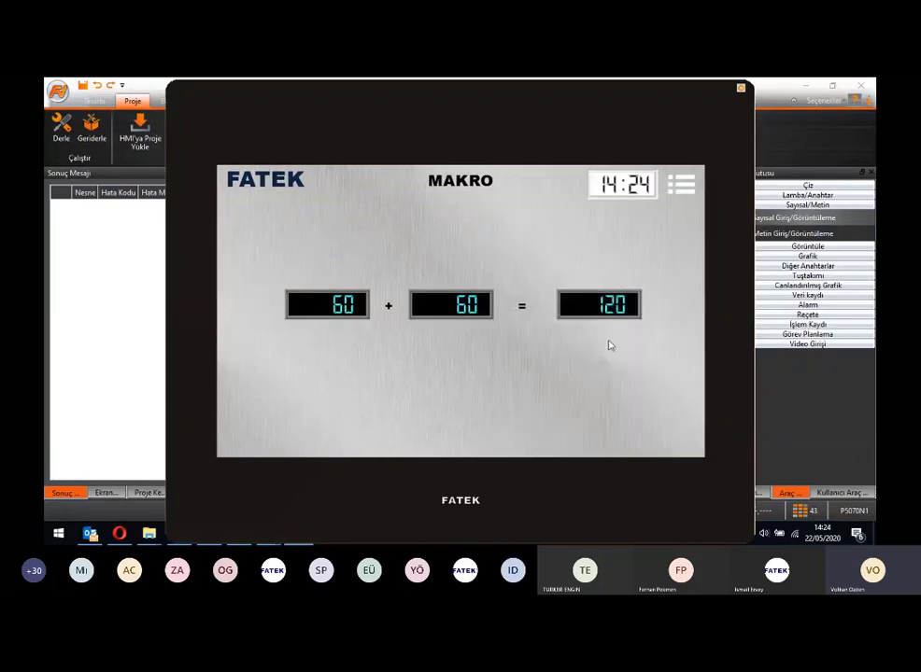
pyautogui.click(454, 310)
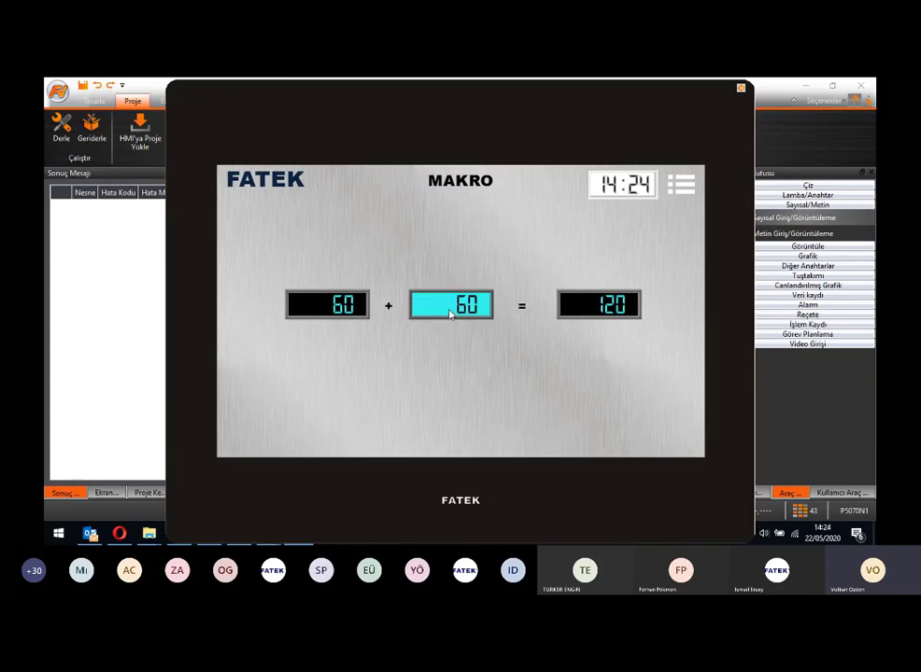
pyautogui.write('655')
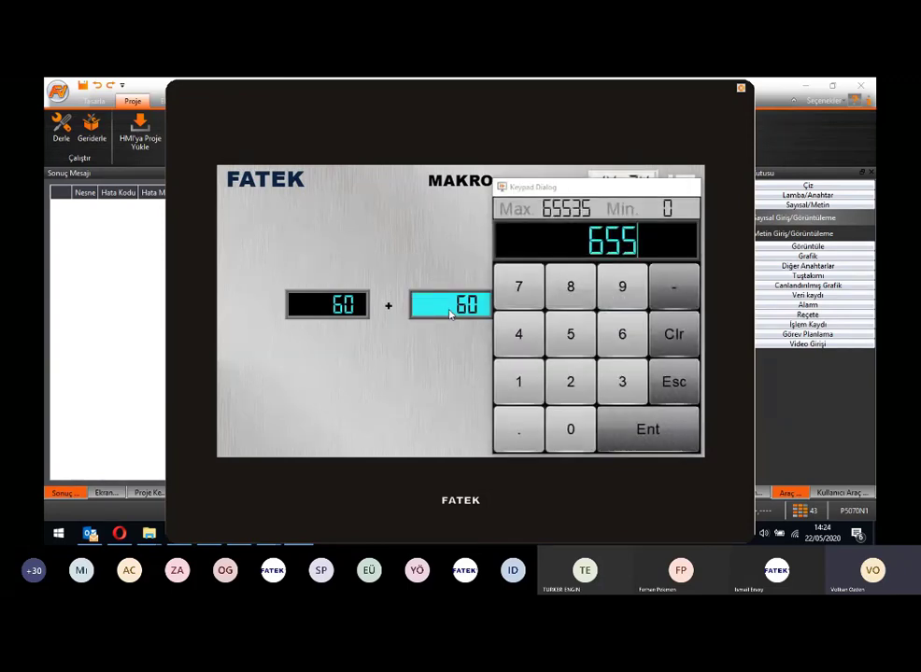
pyautogui.press('Return')
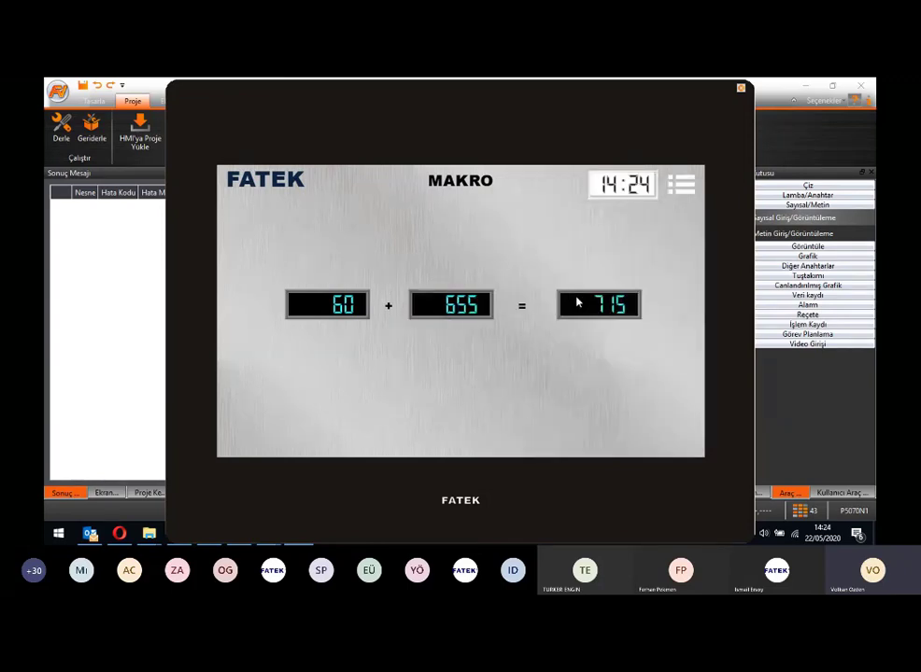
pyautogui.click(741, 91)
# - Close the simulation launcher and Sunucular page, reopen macro 1, and view its operator list
pyautogui.click(644, 197)
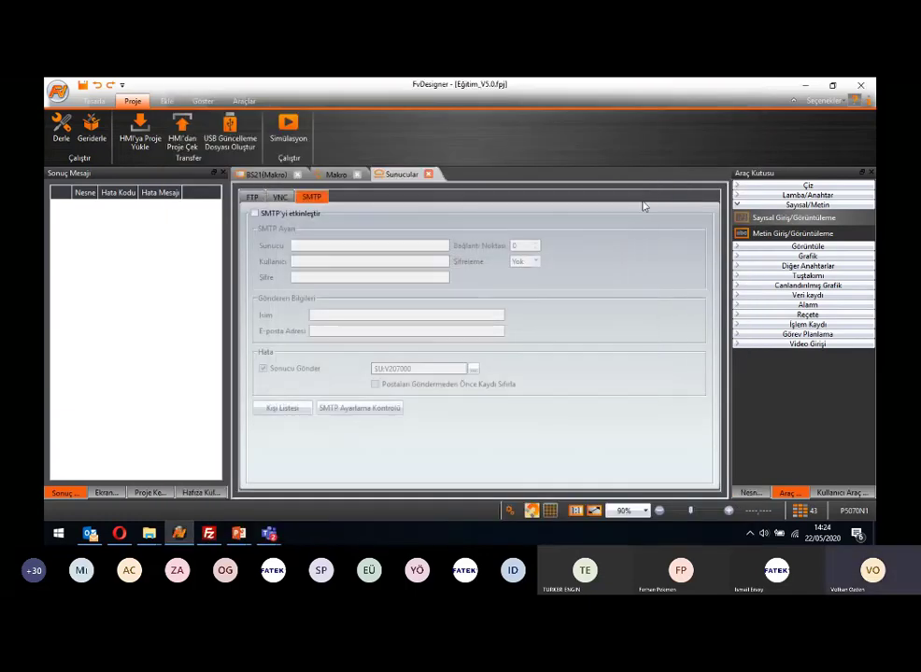
pyautogui.click(428, 174)
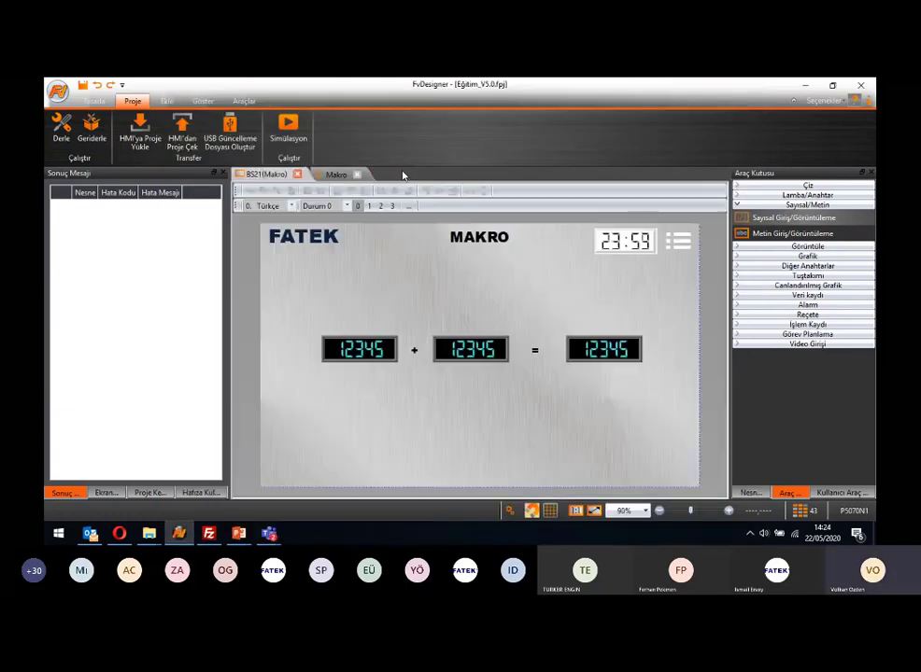
pyautogui.click(336, 176)
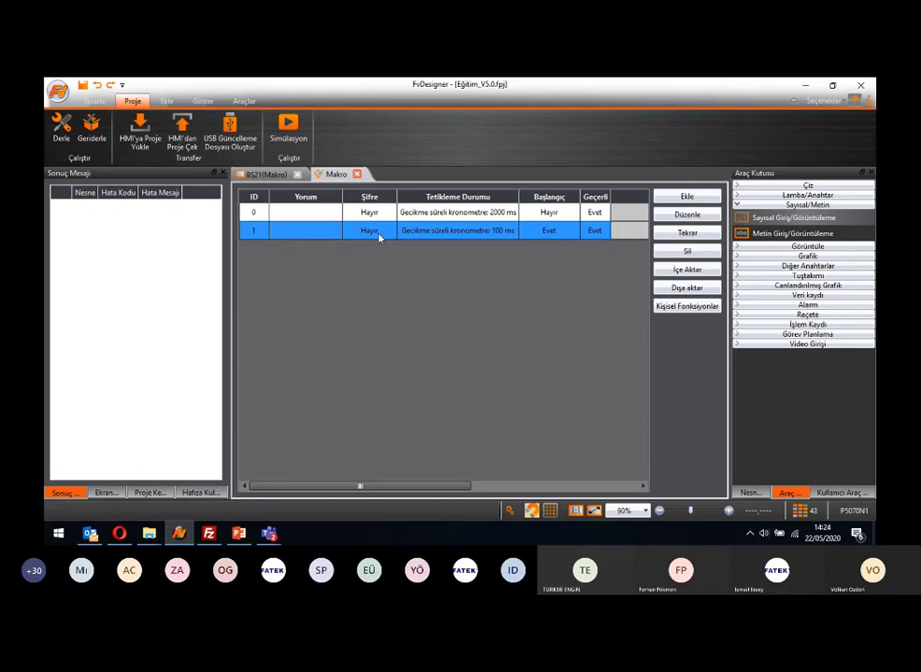
pyautogui.doubleClick(380, 237)
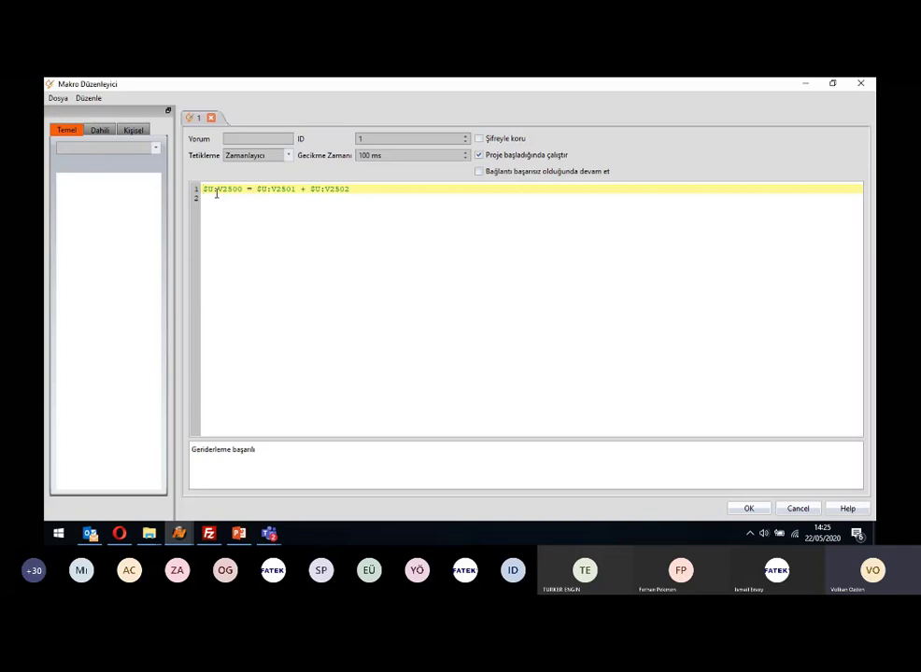
pyautogui.click(82, 147)
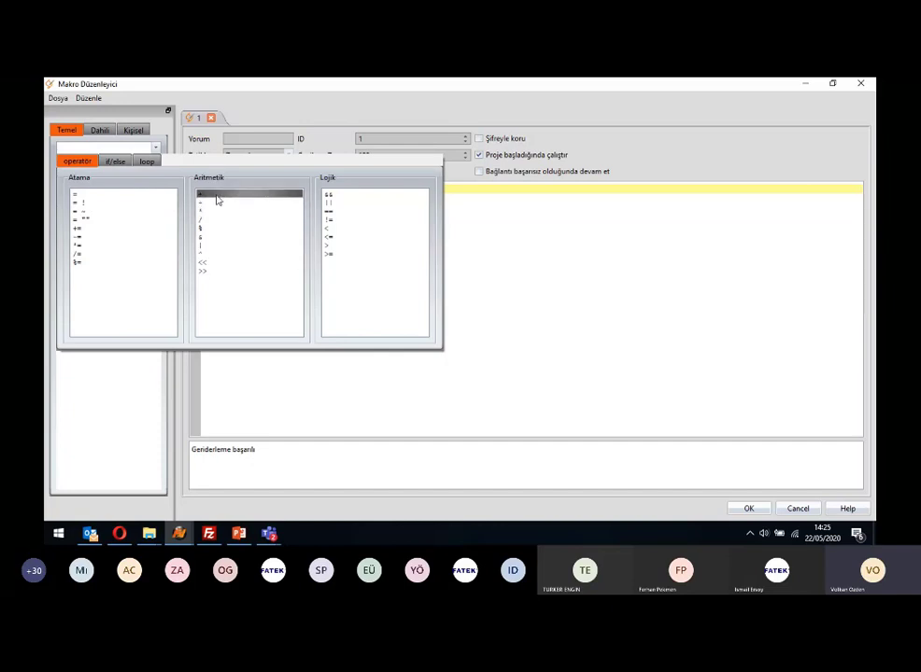
pyautogui.click(122, 534)
# - Open YouTube in a new browser tab and close the Google Translate tab
pyautogui.click(197, 87)
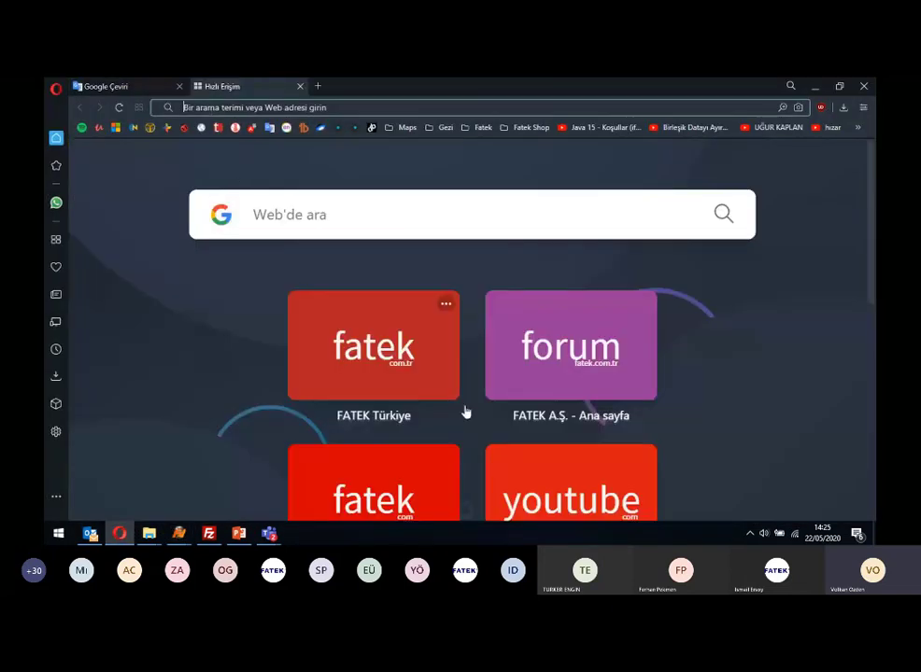
pyautogui.scroll(-1, 551, 381)
pyautogui.click(551, 430)
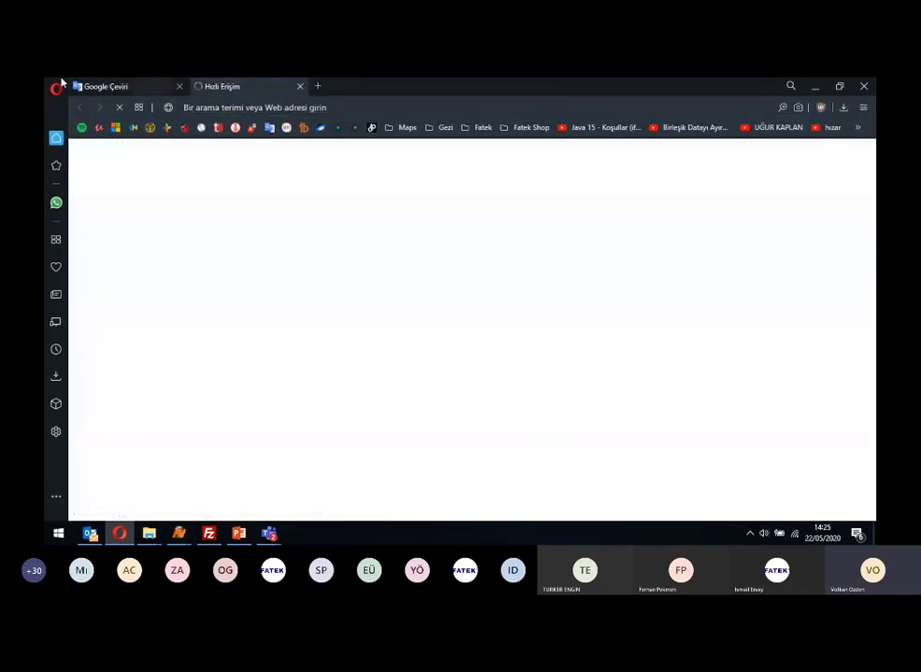
pyautogui.middleClick(120, 94)
pyautogui.scroll(-3, 425, 326)
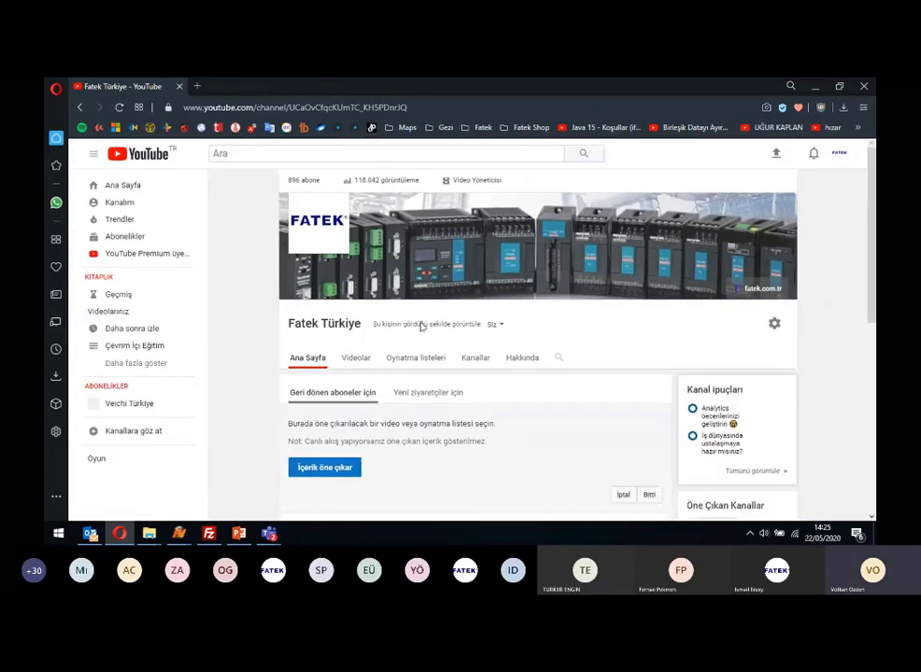
pyautogui.scroll(2, 429, 331)
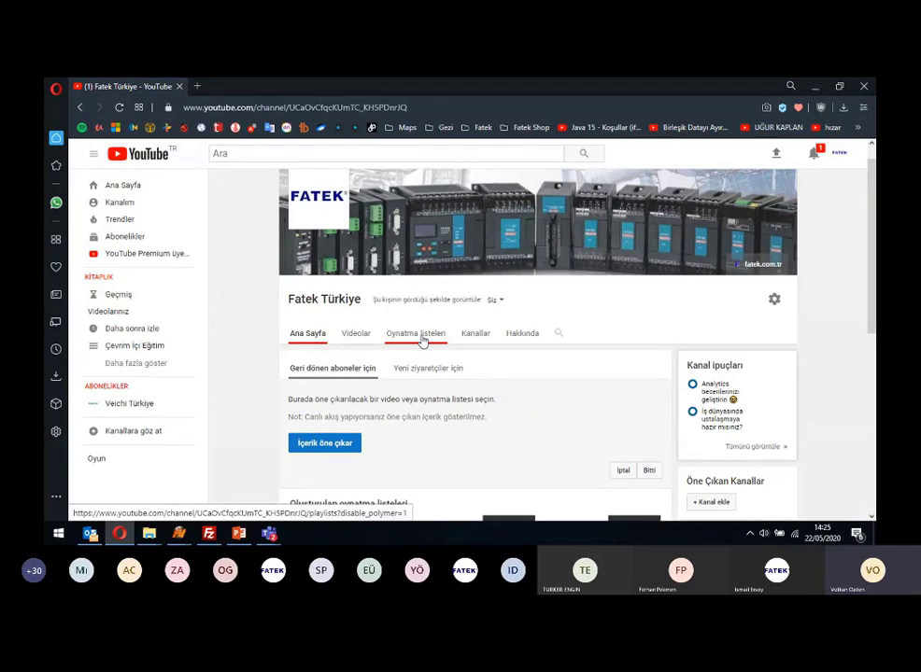
# - Open the Fatek HMI Makro Eğitim Videoları playlist, pause and scroll it, then return to the macro editor
pyautogui.click(422, 342)
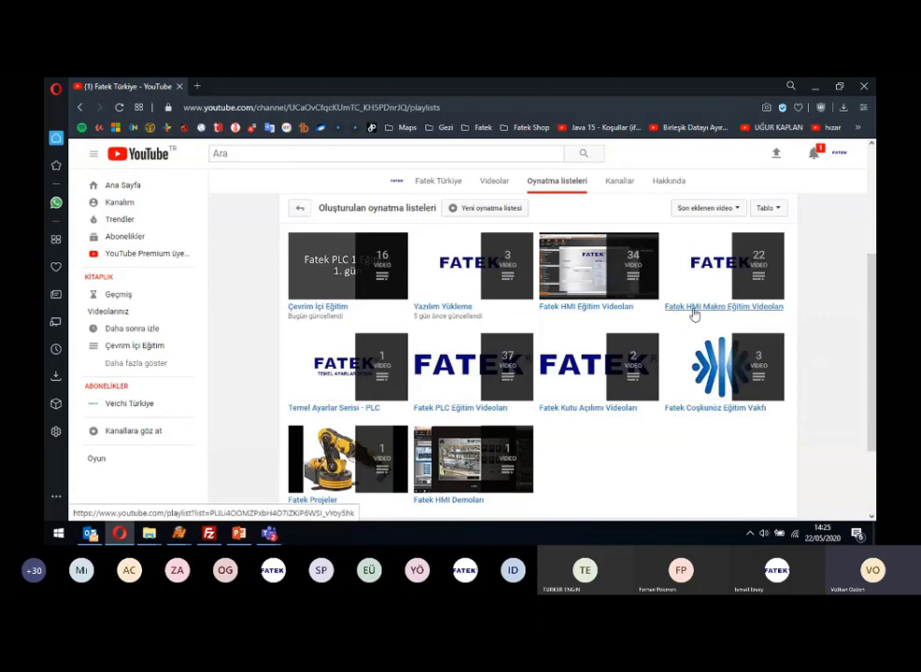
pyautogui.moveTo(750, 247)
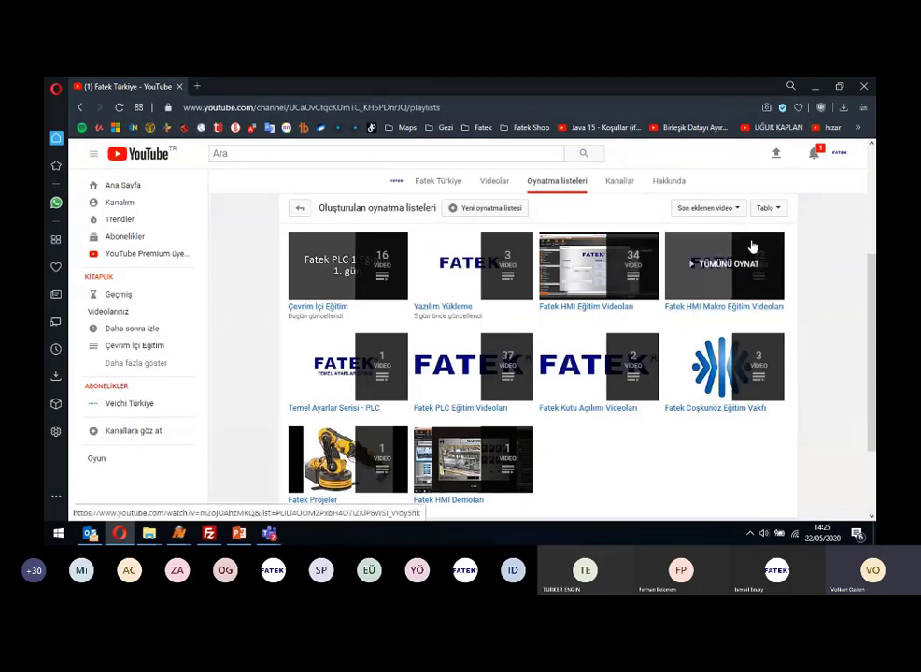
pyautogui.click(720, 292)
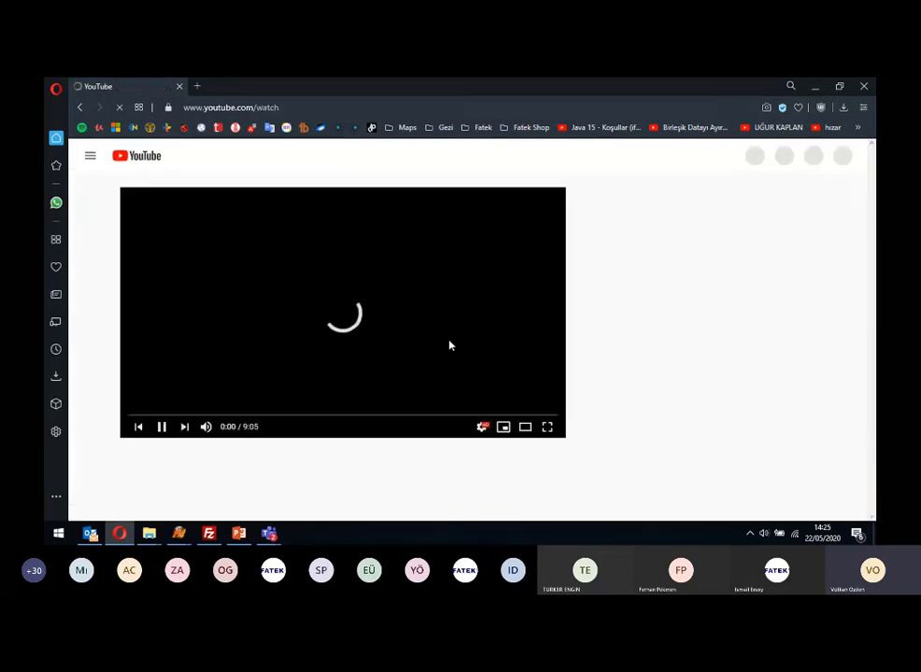
pyautogui.click(161, 428)
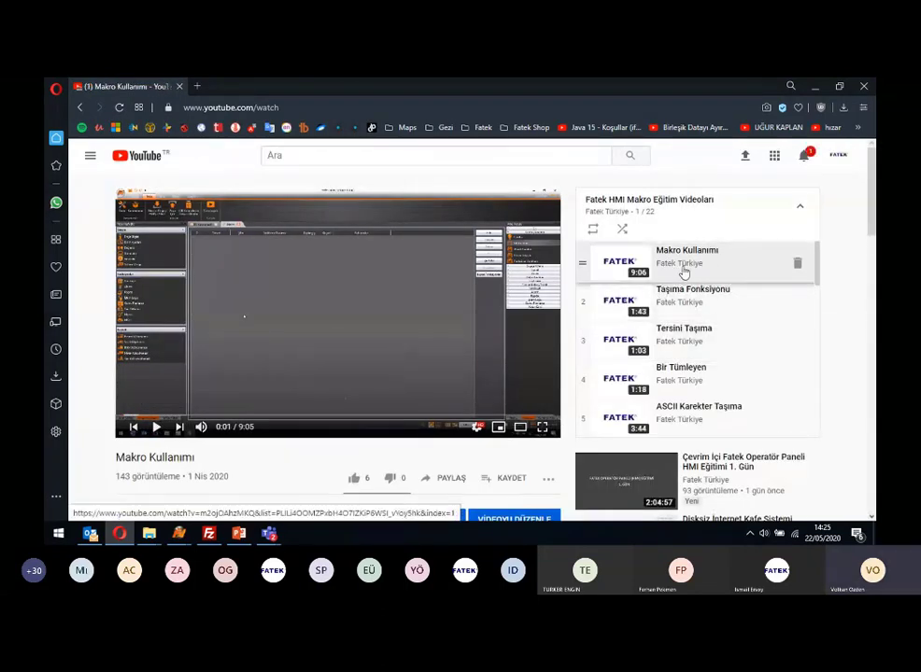
pyautogui.moveTo(816, 267); pyautogui.dragTo(836, 444)
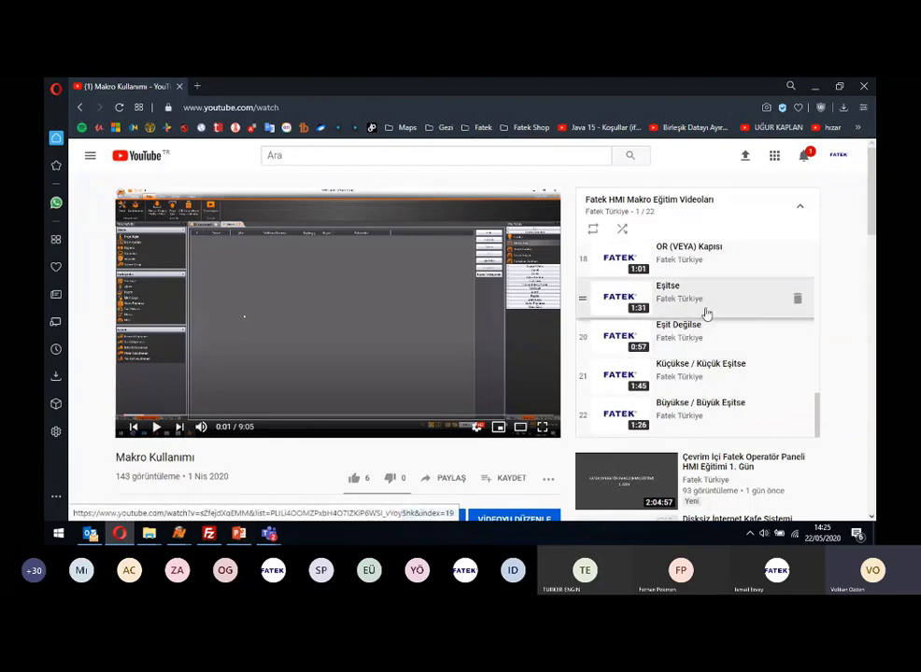
pyautogui.scroll(1, 704, 323)
pyautogui.scroll(2, 703, 332)
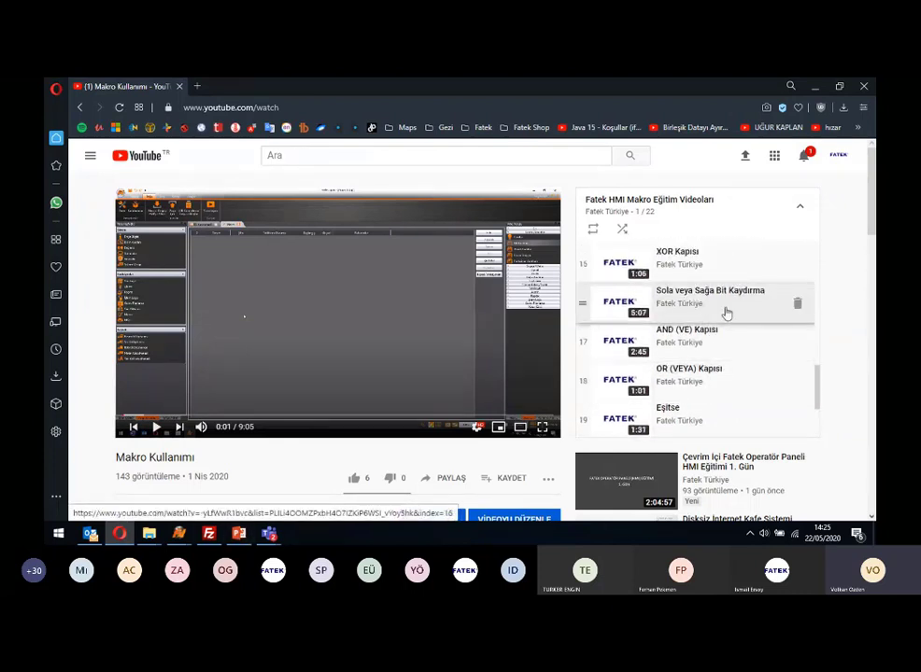
pyautogui.scroll(5, 706, 360)
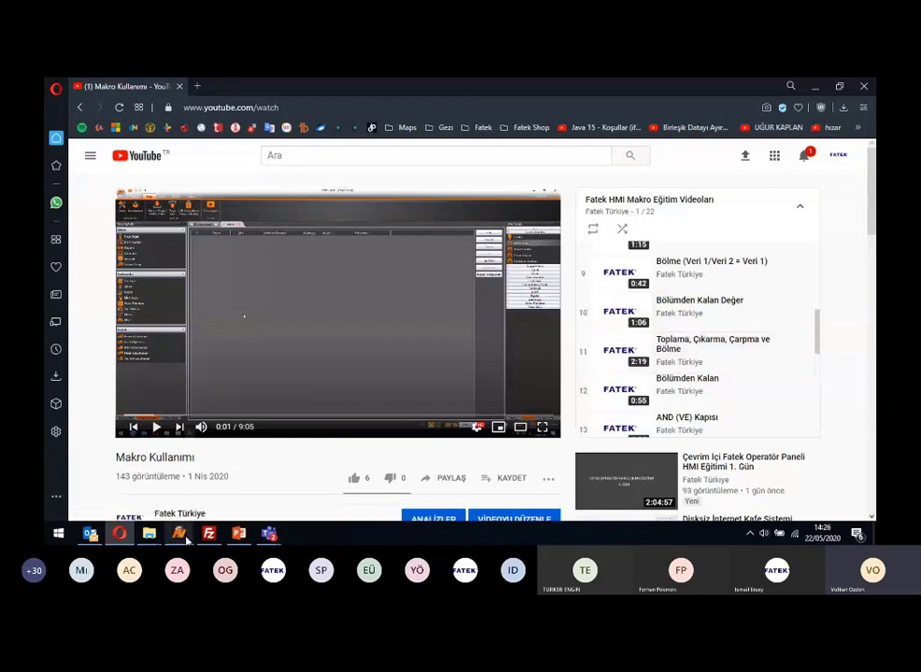
pyautogui.moveTo(187, 541)
pyautogui.click(234, 487)
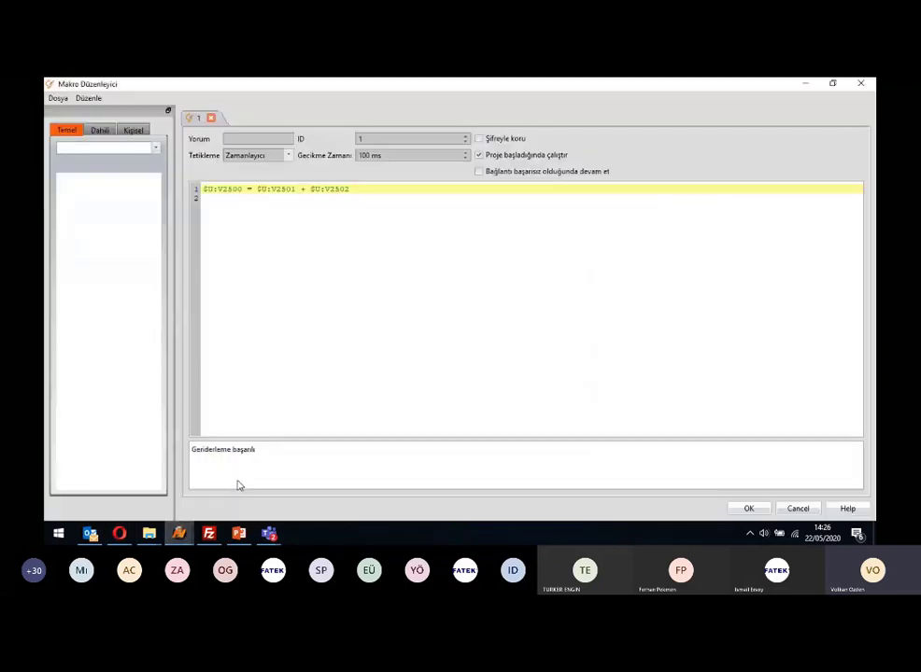
# - Pick the 'if P1 == P2 ... endif' template from the if/else macro commands
pyautogui.click(82, 150)
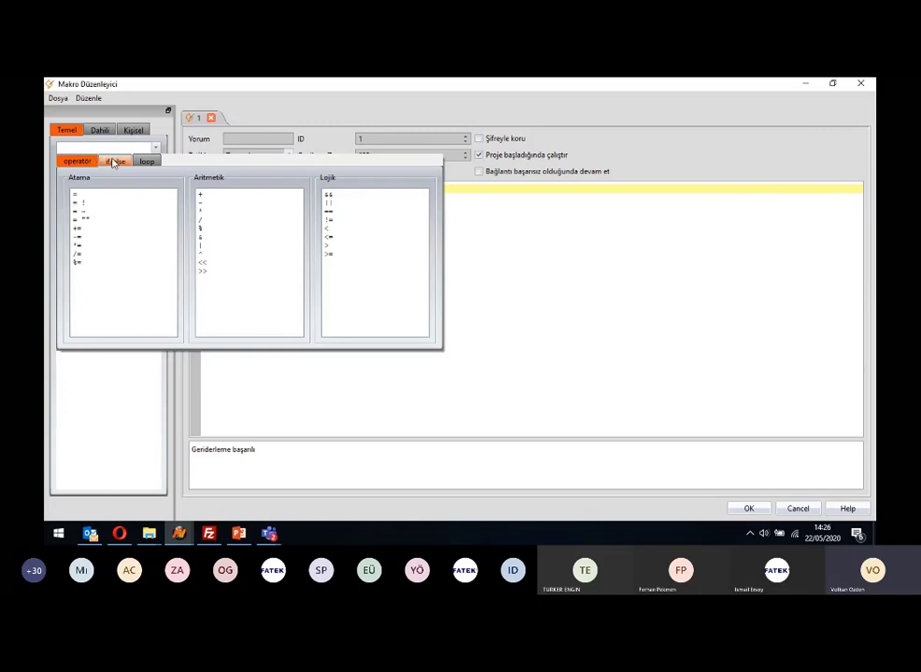
pyautogui.click(115, 161)
pyautogui.click(77, 161)
pyautogui.click(116, 162)
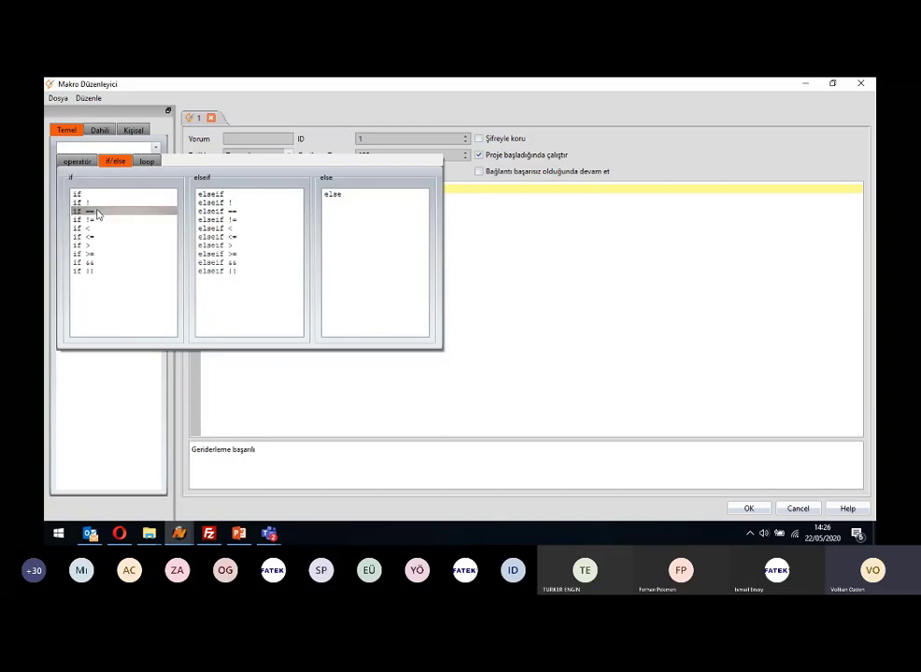
pyautogui.click(94, 212)
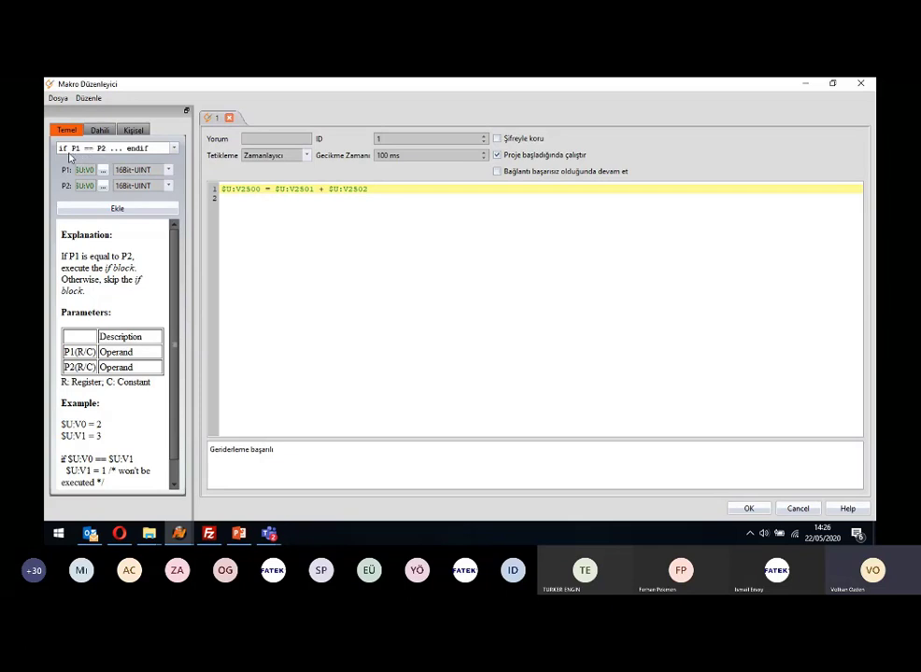
# - Replace the comparison value and insert the if $U:V2600 == 50 block into macro 1
pyautogui.moveTo(378, 188); pyautogui.dragTo(220, 189)
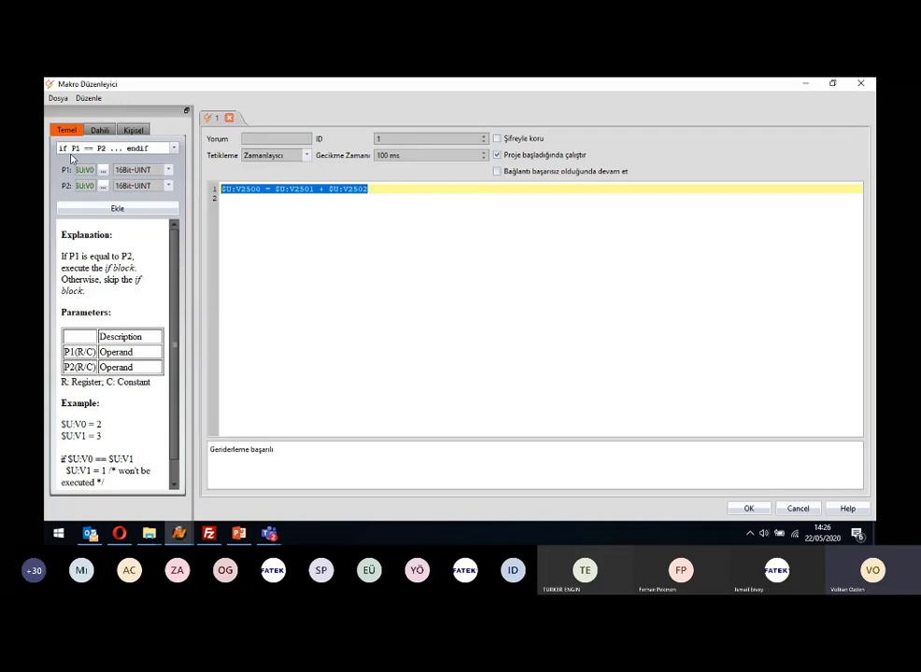
pyautogui.click(380, 187)
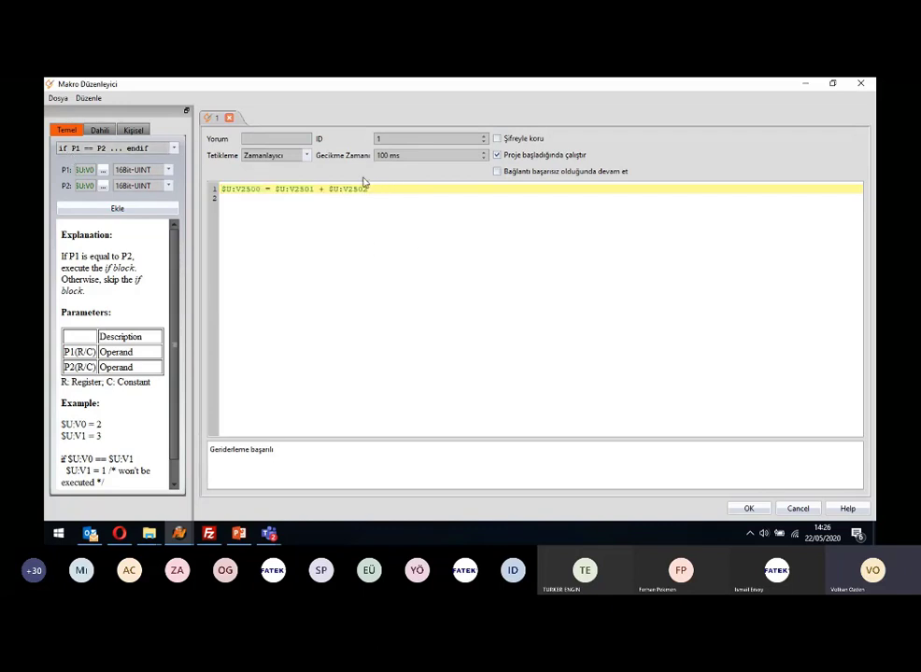
pyautogui.moveTo(80, 187); pyautogui.dragTo(103, 186)
pyautogui.press('BackSpace')
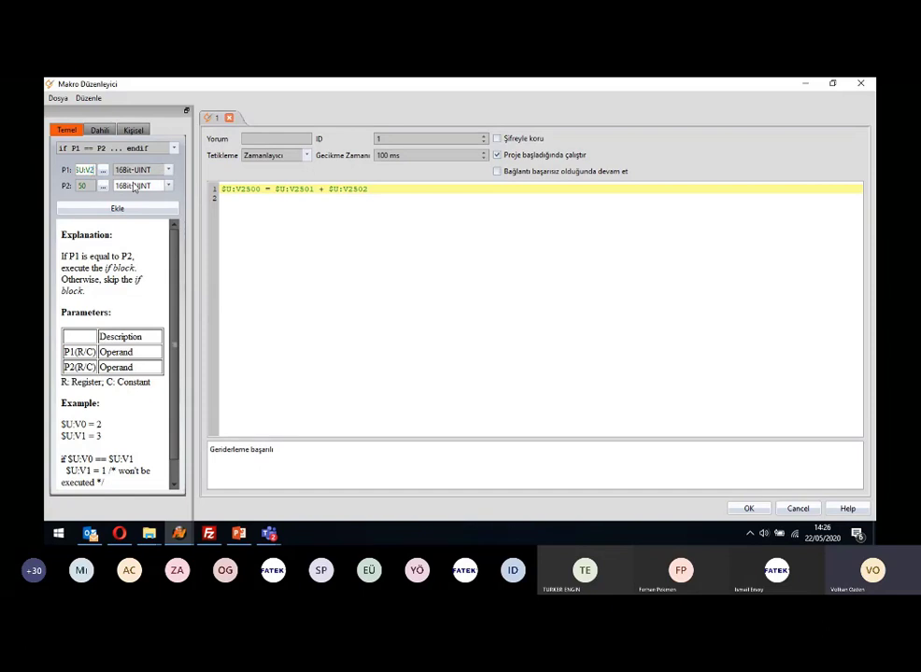
pyautogui.write('600')
pyautogui.click(144, 210)
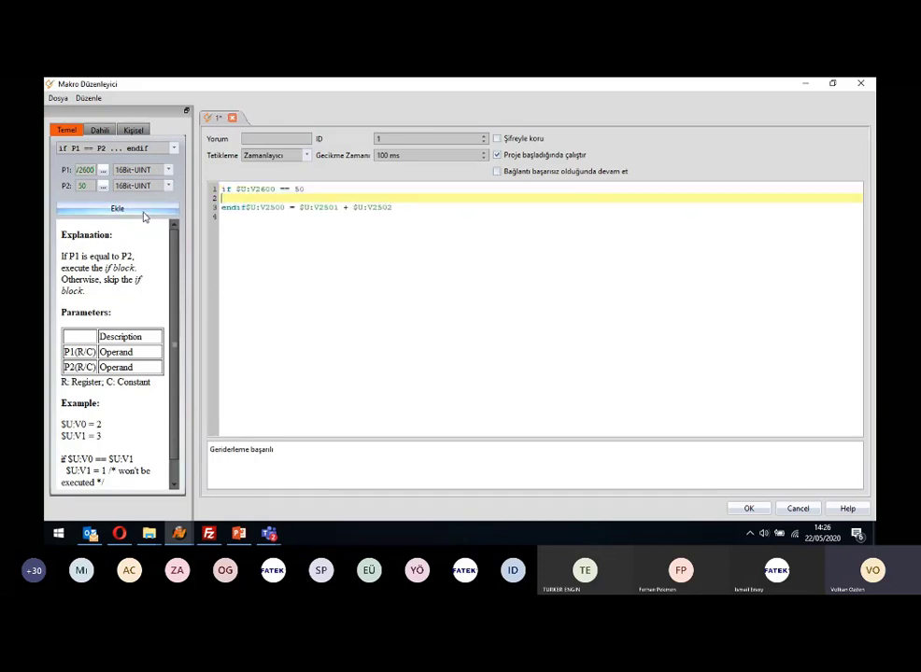
# - Try rearranging the lines around the inserted block, then undo back to the single summing line
pyautogui.click(236, 209)
pyautogui.press('Return')
pyautogui.press('Return')
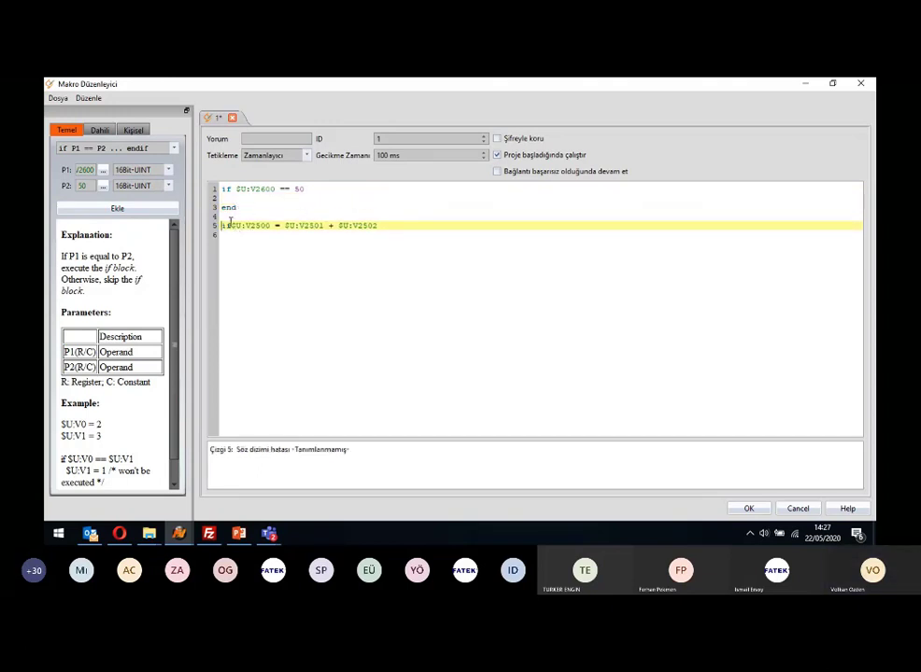
pyautogui.press('Delete')
pyautogui.press('Delete')
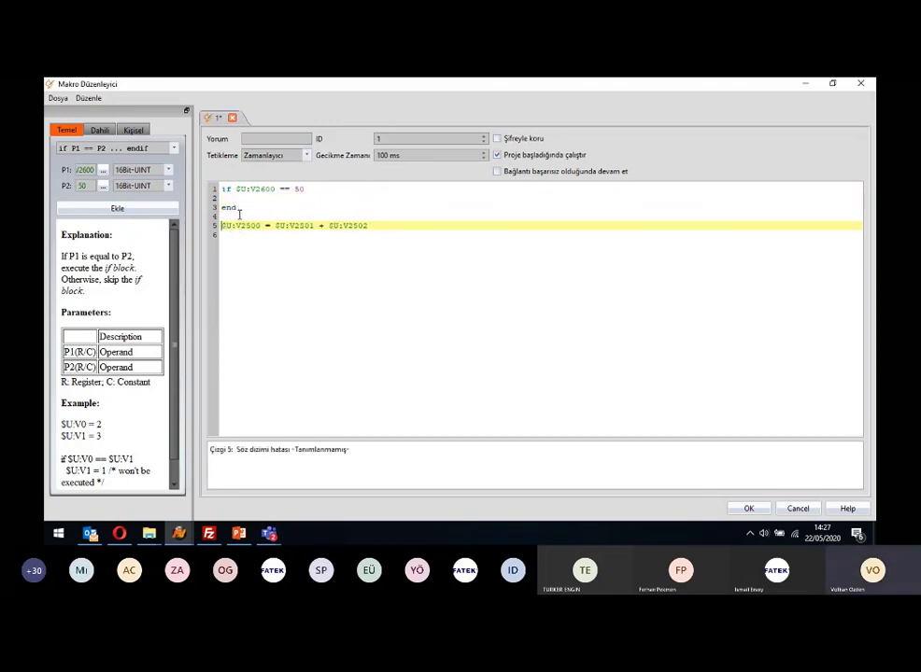
pyautogui.click(239, 214)
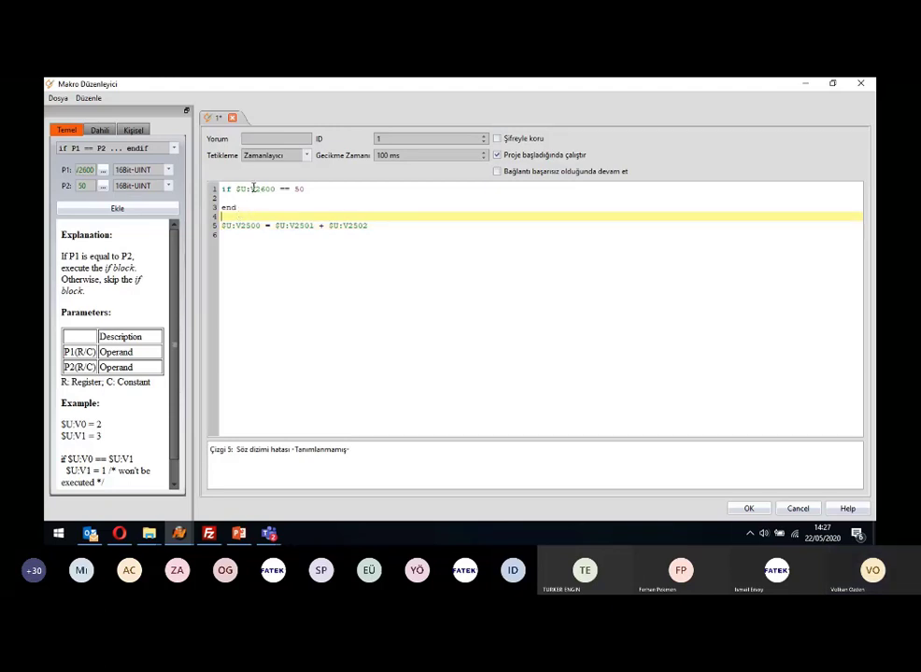
pyautogui.press('Delete')
pyautogui.write('if')
pyautogui.hotkey('ctrl', 'z')
pyautogui.hotkey('ctrl', 'z')
pyautogui.hotkey('ctrl', 'z')
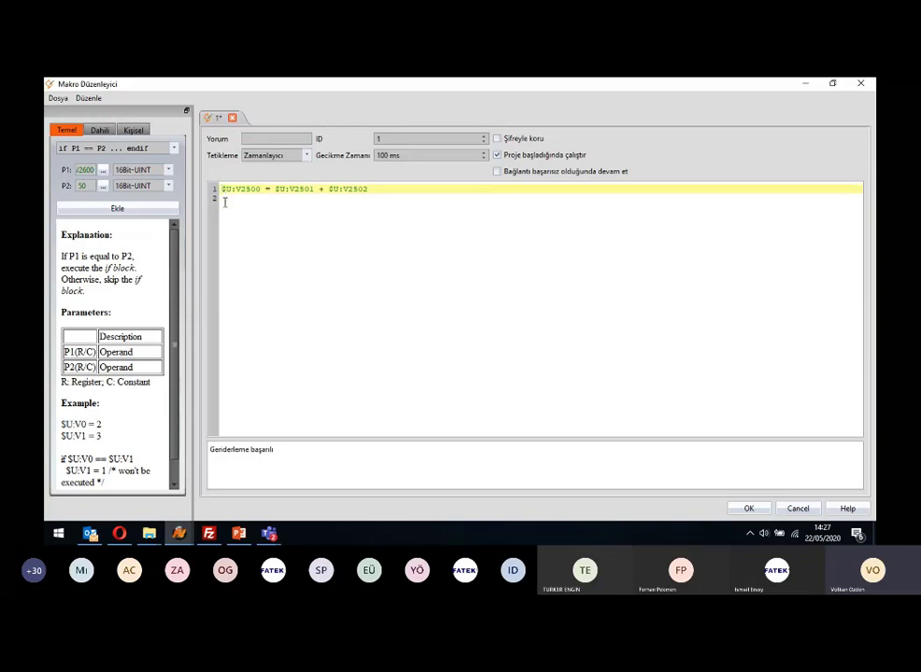
# - Add blank lines at the macro's top and insert an if $U:V2600 == 50 … endif block
pyautogui.press('Return')
pyautogui.press('Return')
pyautogui.press('Return')
pyautogui.click(226, 190)
pyautogui.press('Return')
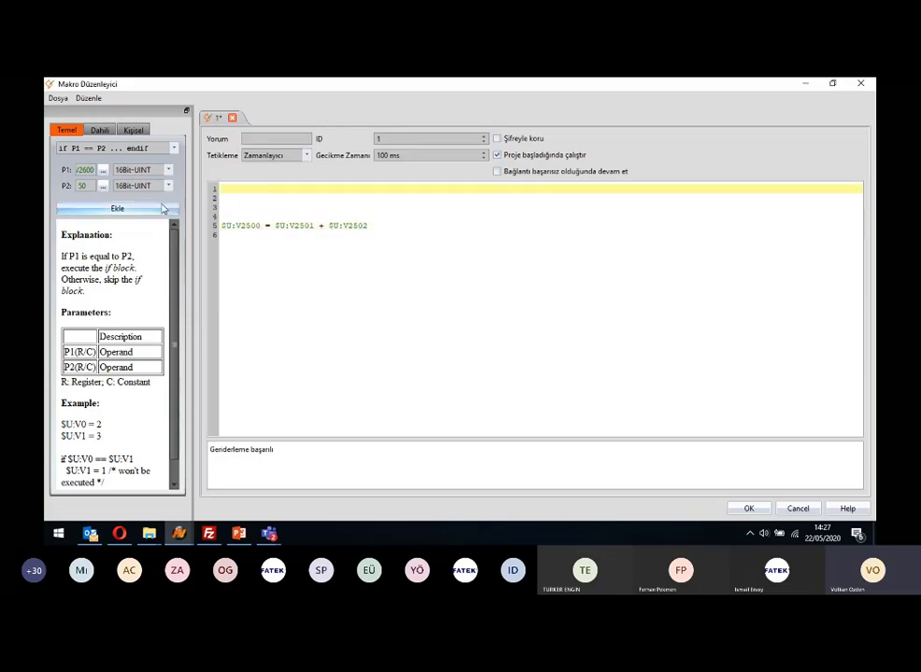
pyautogui.click(162, 210)
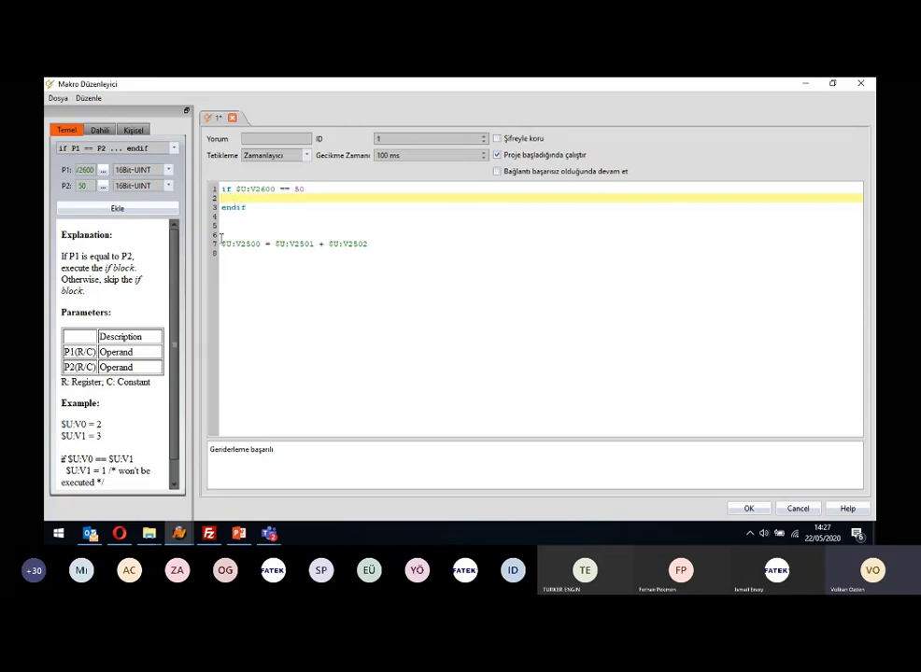
# - Review the new if block, highlighting the V2600 address and the comparison value 50
pyautogui.click(224, 244)
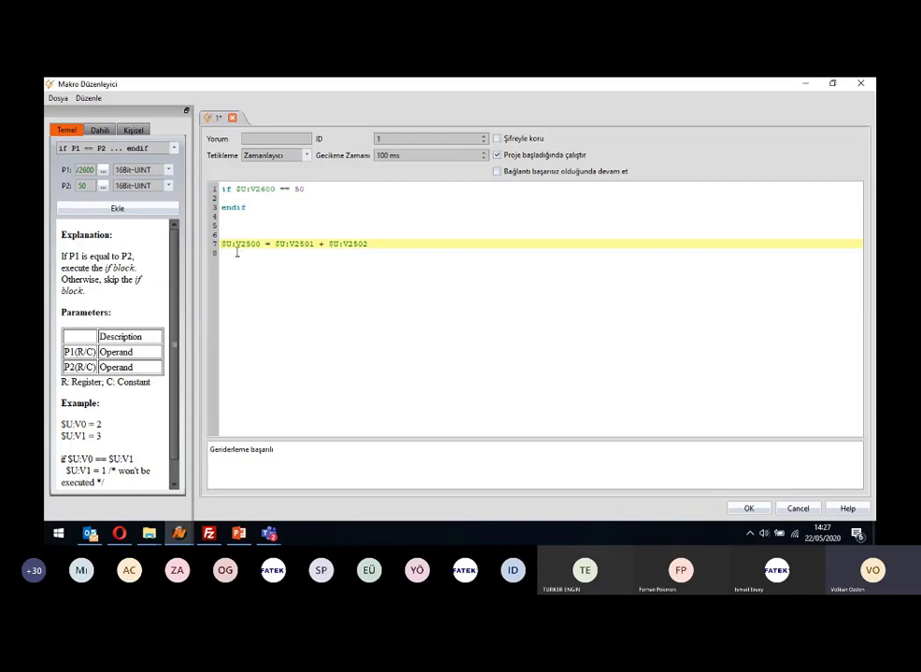
pyautogui.click(267, 213)
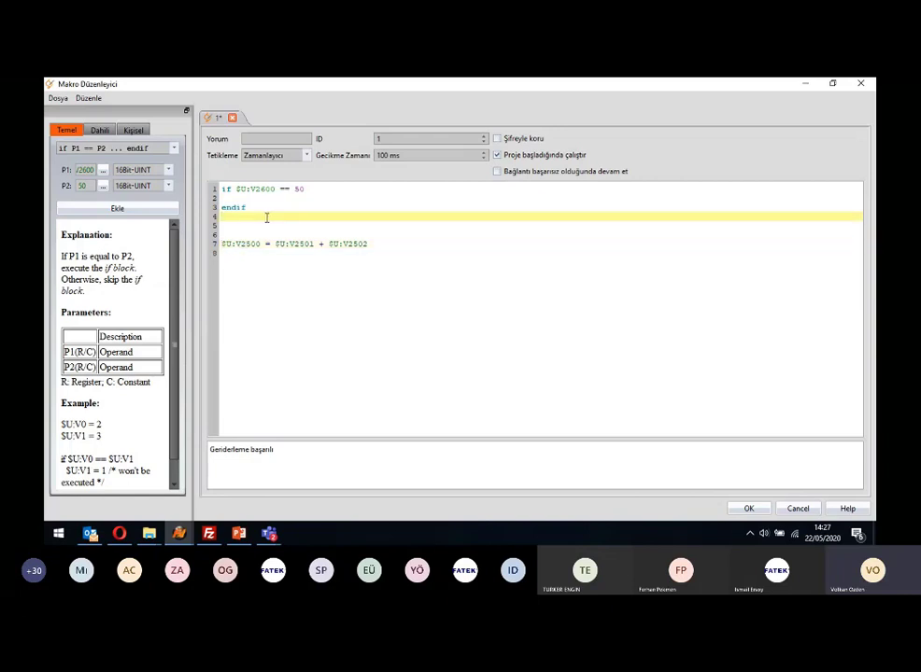
pyautogui.click(262, 209)
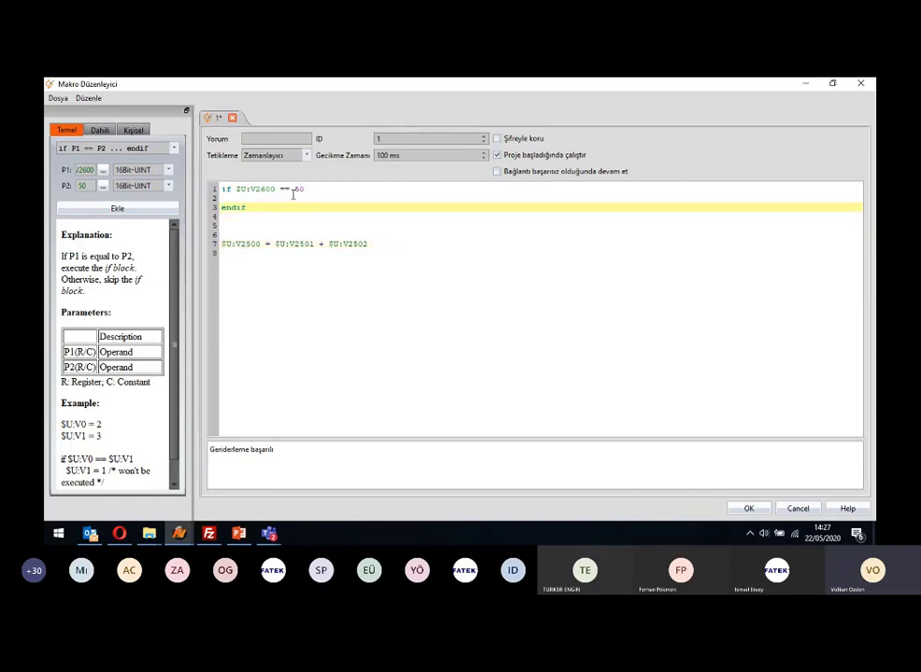
pyautogui.moveTo(276, 189); pyautogui.dragTo(257, 191)
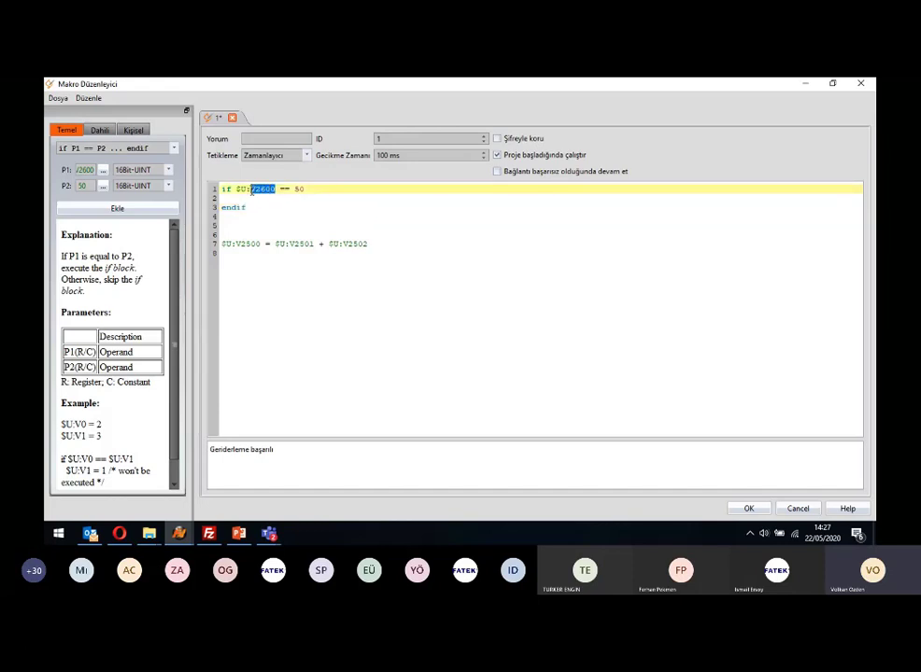
pyautogui.doubleClick(298, 189)
pyautogui.click(233, 198)
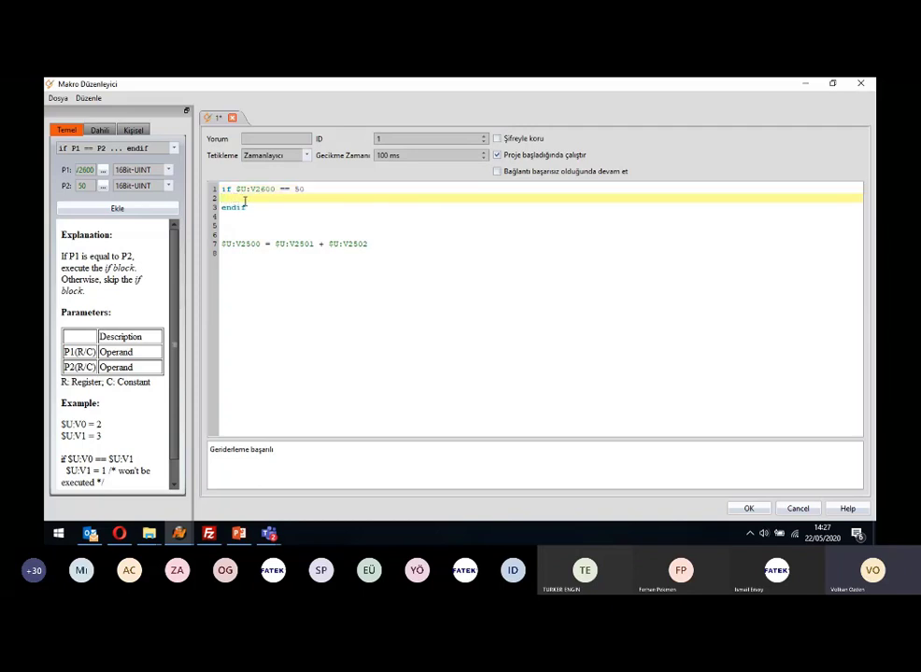
# - Delete endif to show the resulting error, undo it, then select the summing line
pyautogui.doubleClick(235, 207)
pyautogui.click(250, 208)
pyautogui.moveTo(249, 208); pyautogui.dragTo(221, 209)
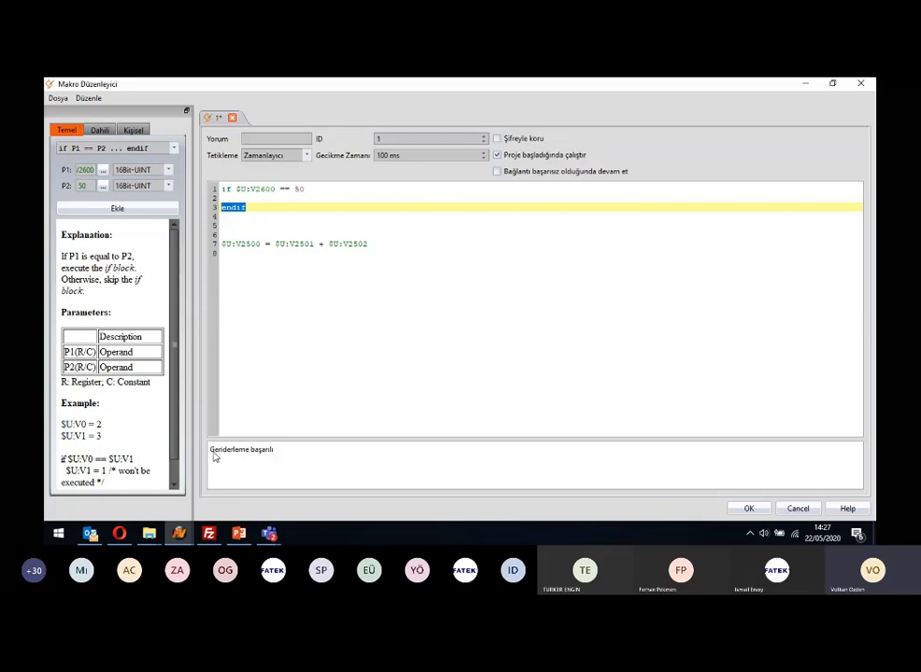
pyautogui.press('Delete')
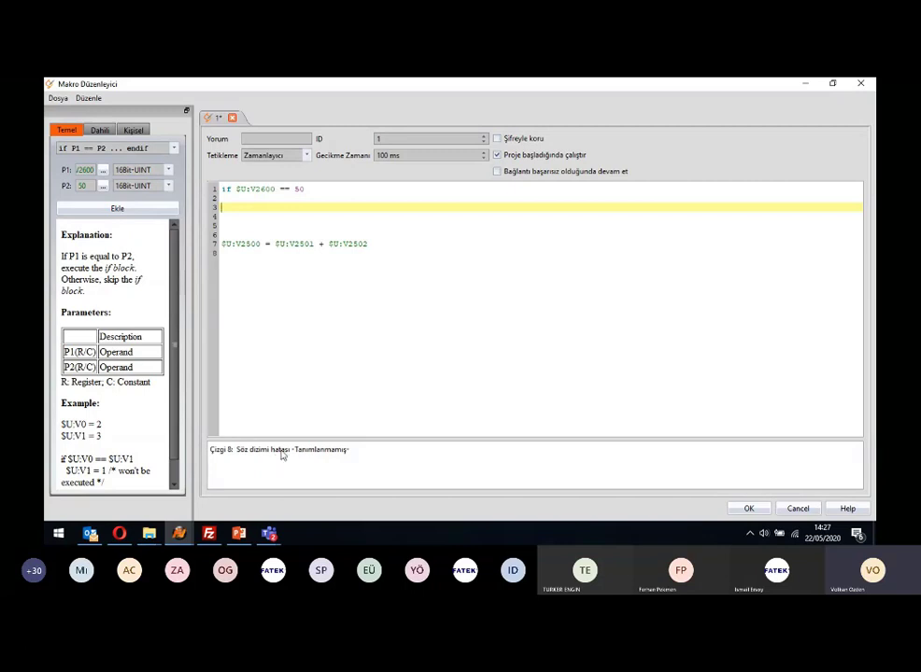
pyautogui.hotkey('ctrl', 'z')
pyautogui.moveTo(245, 207); pyautogui.dragTo(224, 207)
pyautogui.click(224, 207)
pyautogui.moveTo(387, 245); pyautogui.dragTo(222, 244)
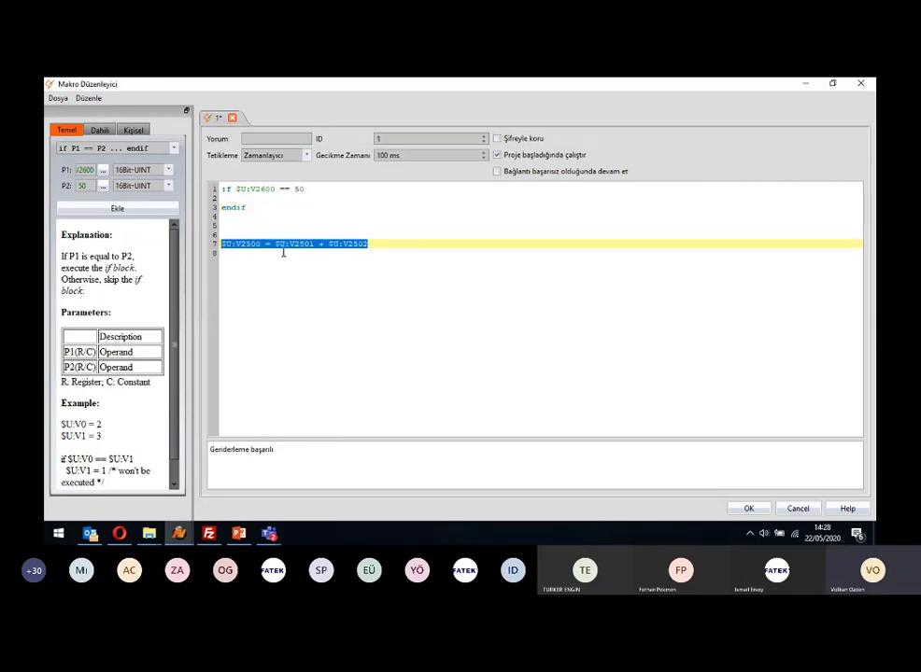
# - Move the summing line inside the if block by cutting it and pasting onto line 2
pyautogui.hotkey('ctrl', 'x')
pyautogui.click(231, 198)
pyautogui.hotkey('ctrl', 'v')
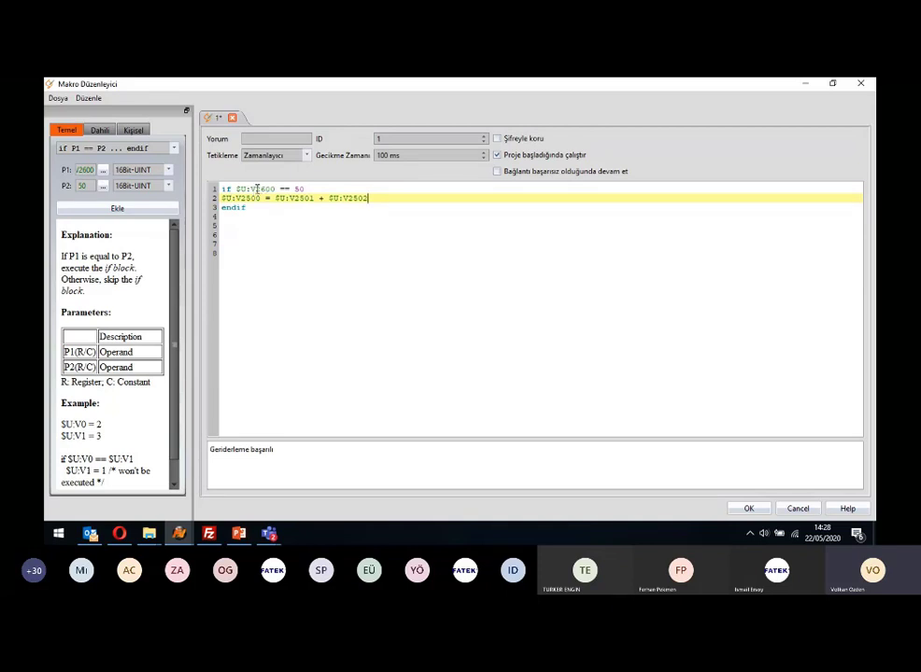
pyautogui.moveTo(380, 199); pyautogui.dragTo(221, 197)
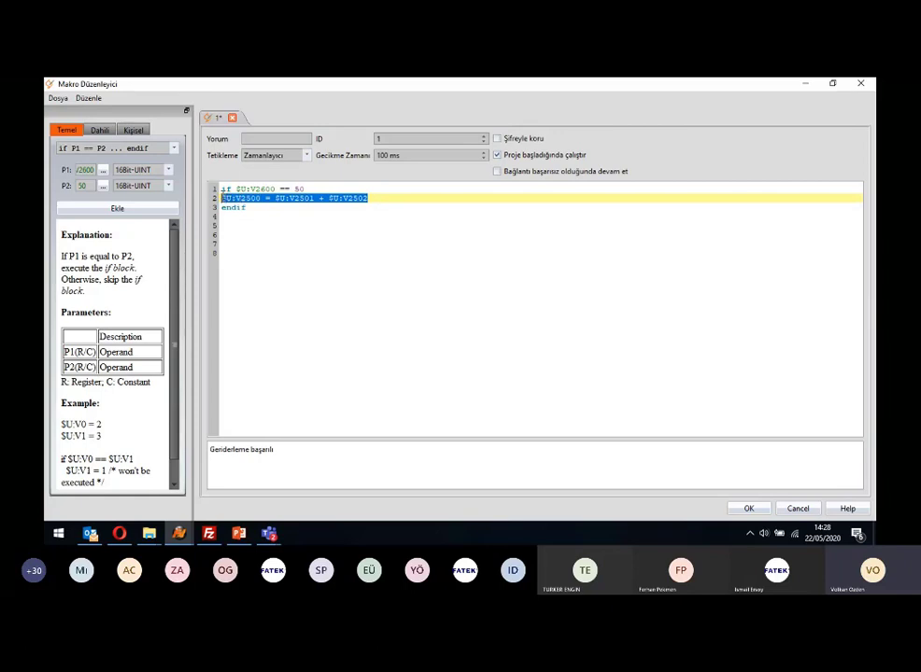
pyautogui.click(255, 207)
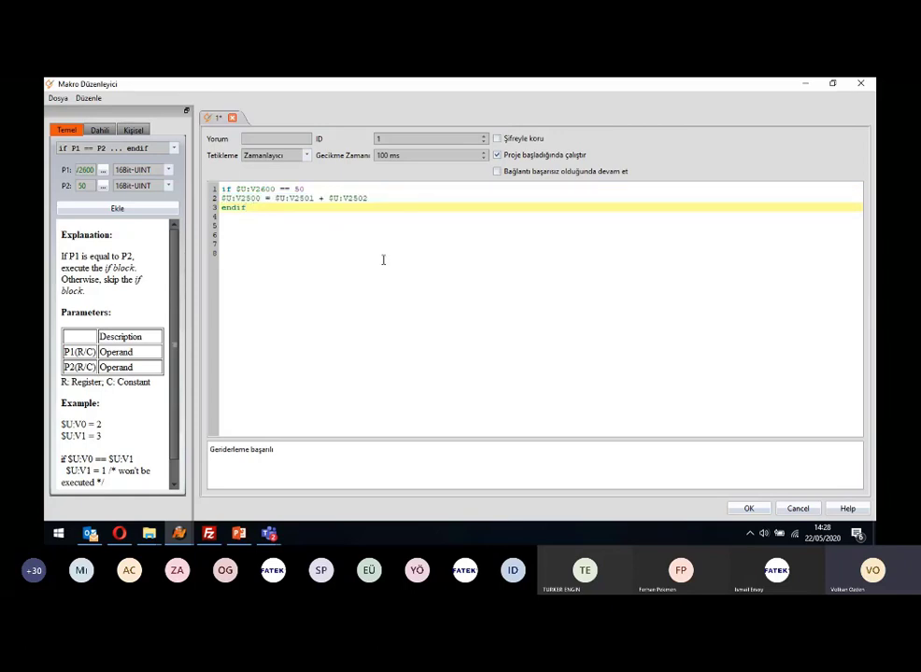
# - Close the macro editor, saving the changed macro, and close the browser window
pyautogui.click(747, 508)
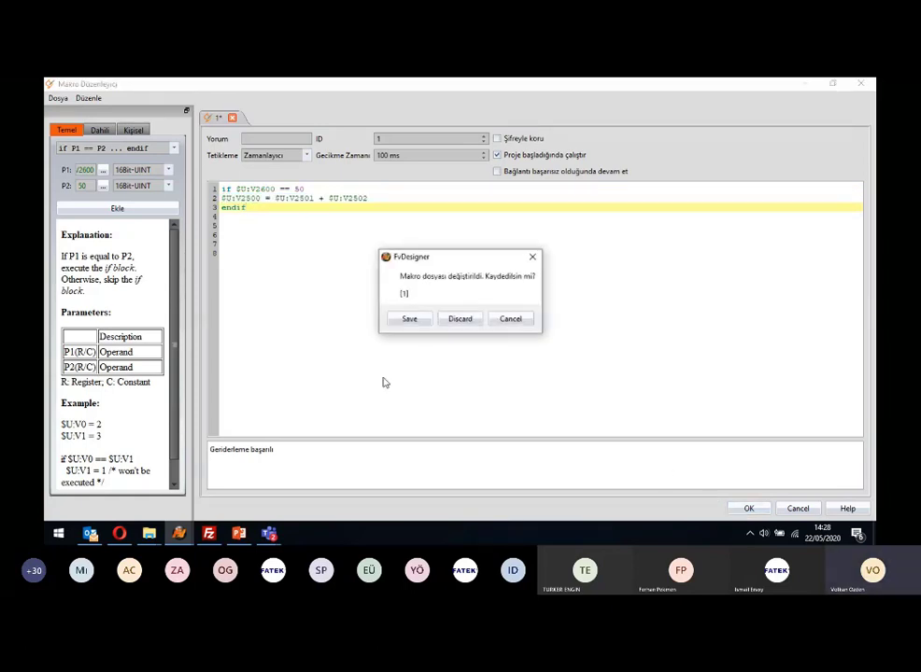
pyautogui.click(400, 321)
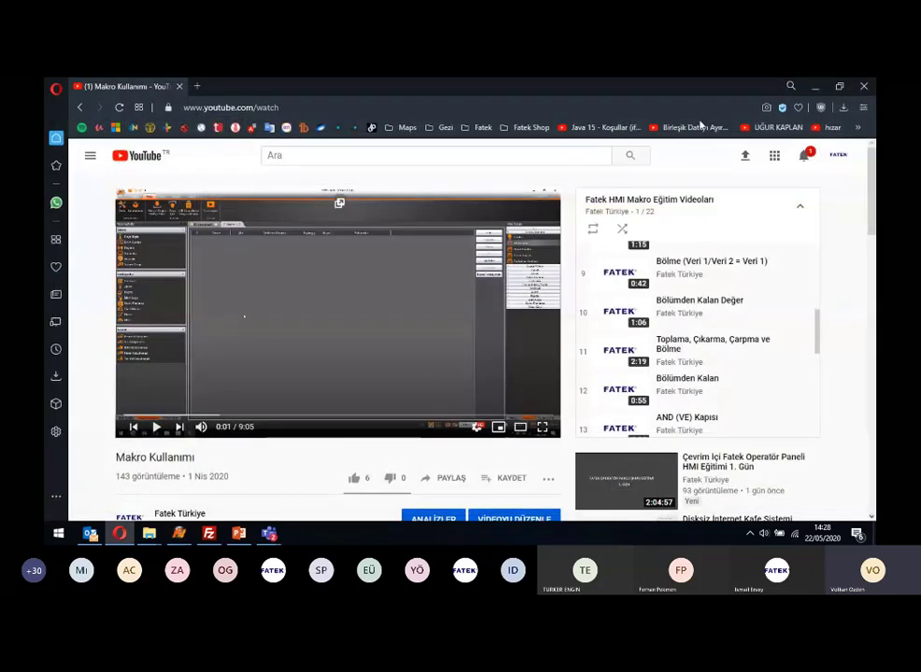
pyautogui.click(863, 86)
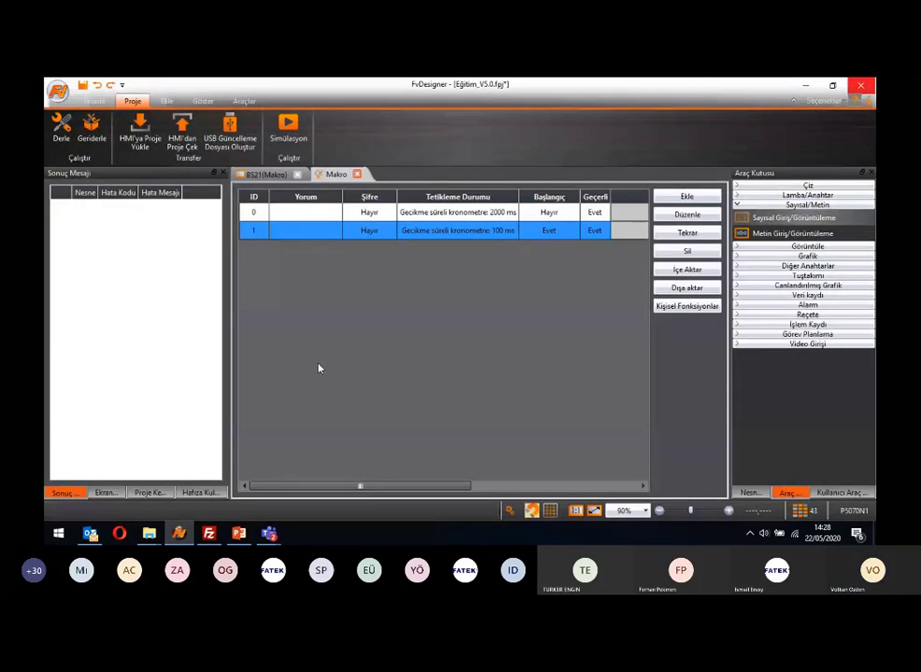
# - Switch to the BS21 (Makro) screen and place a numeric display below the three displays
pyautogui.click(104, 492)
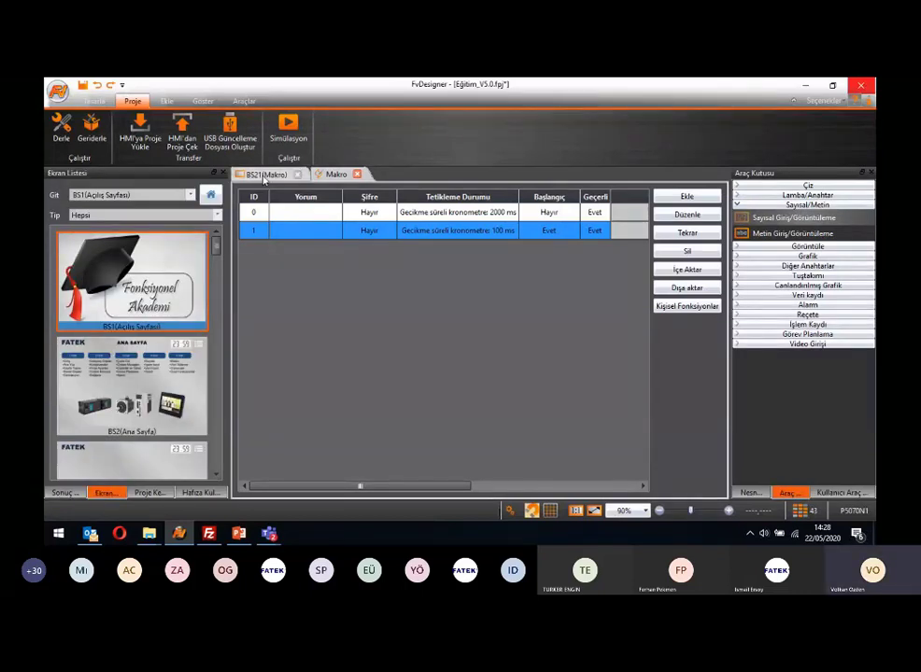
pyautogui.click(267, 175)
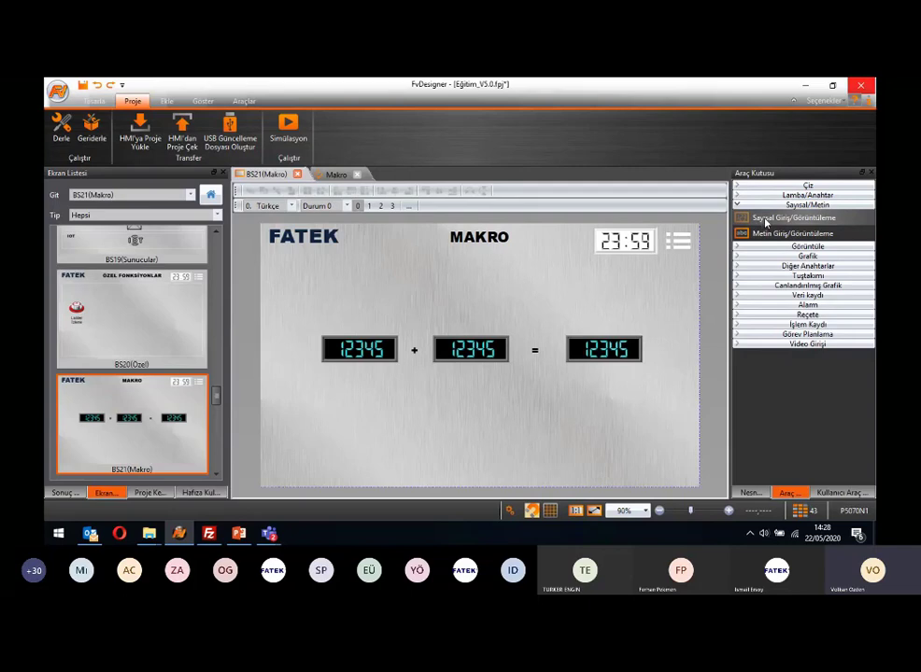
pyautogui.moveTo(771, 220); pyautogui.dragTo(427, 419)
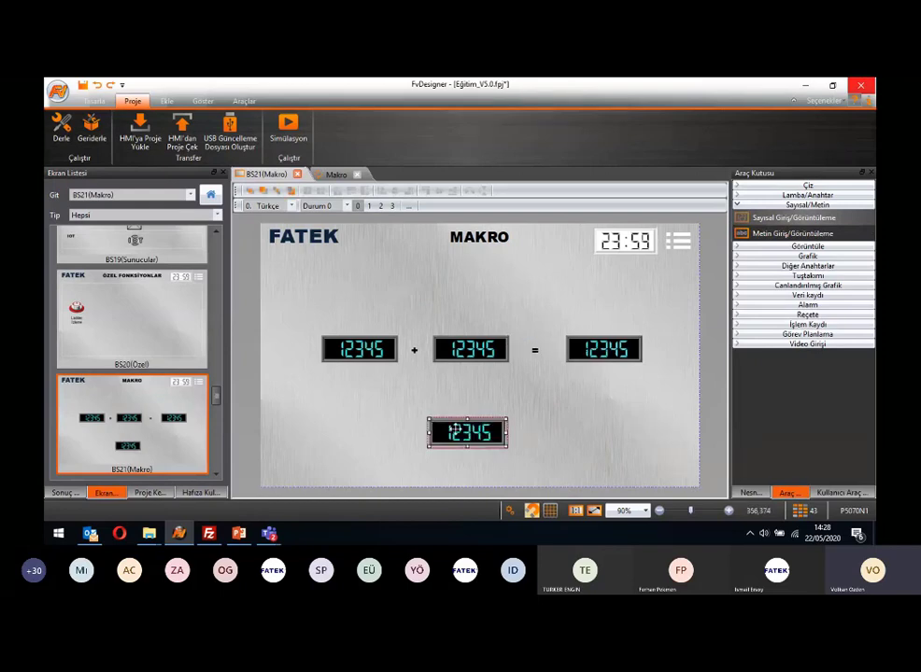
# - Enable input on the new display, nudge it into place, and build the project for simulation
pyautogui.doubleClick(456, 433)
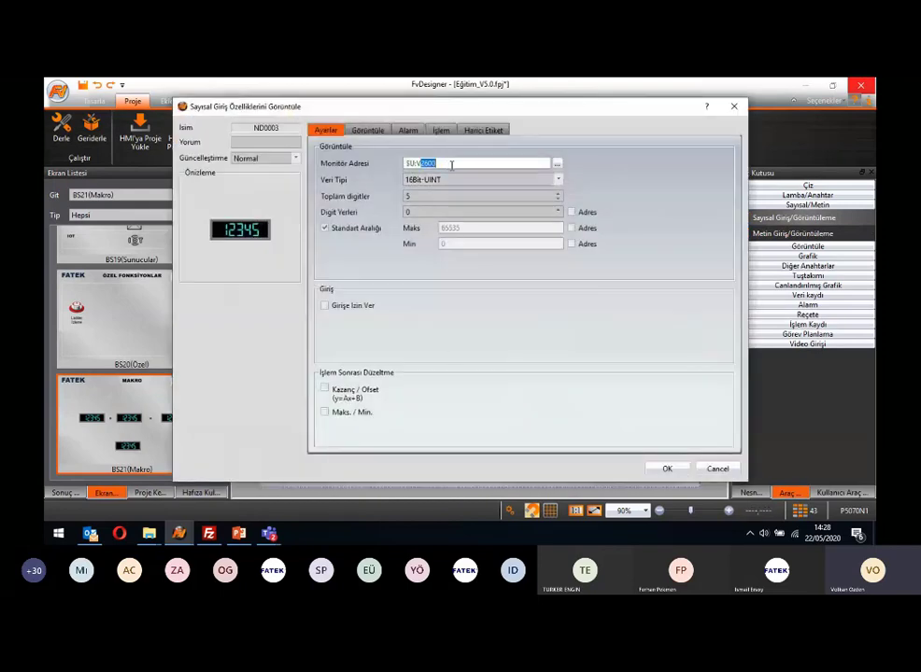
pyautogui.click(359, 308)
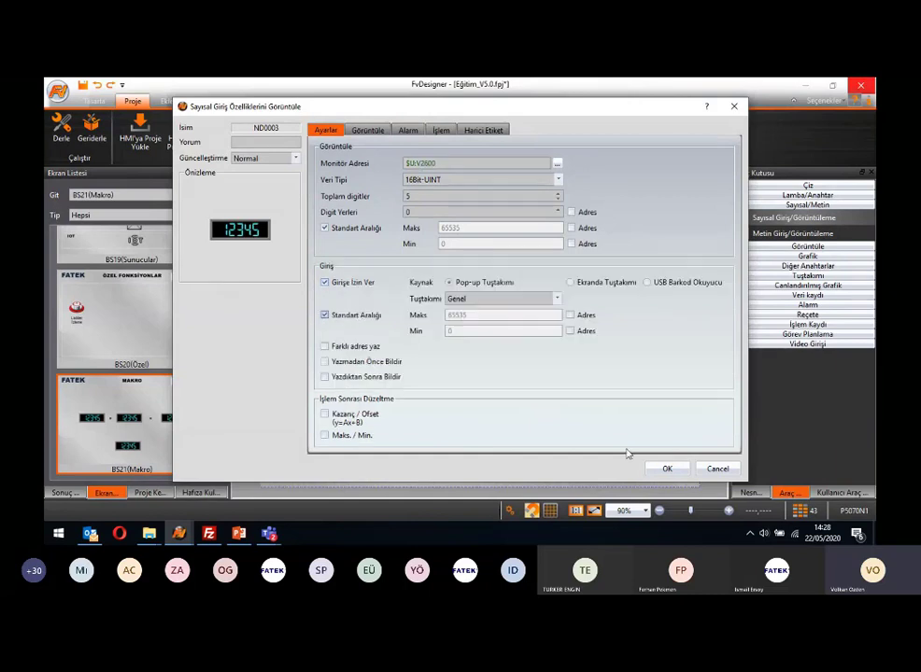
pyautogui.click(673, 471)
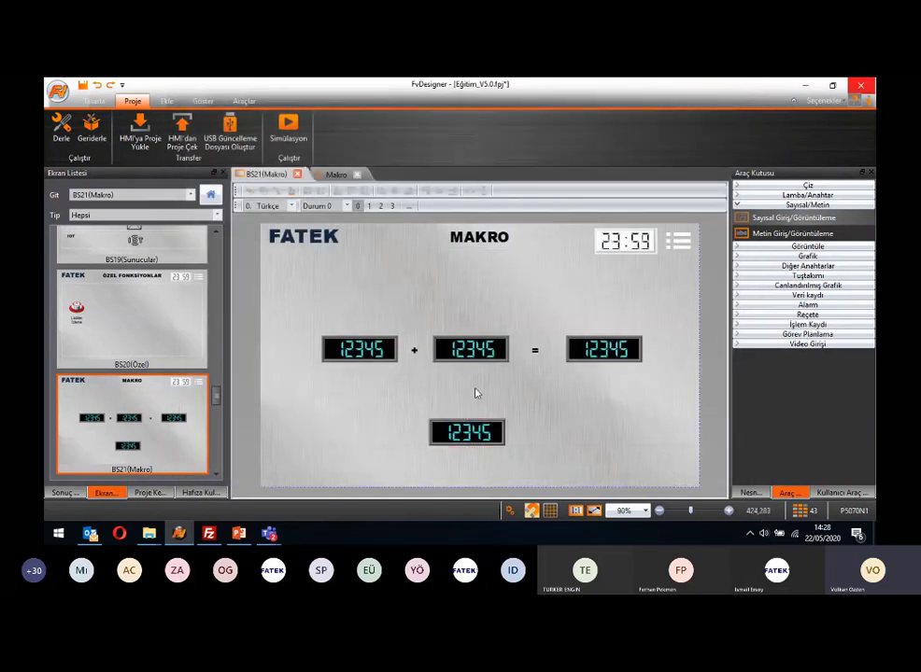
pyautogui.moveTo(471, 436); pyautogui.dragTo(477, 430)
pyautogui.click(297, 136)
pyautogui.press('Return')
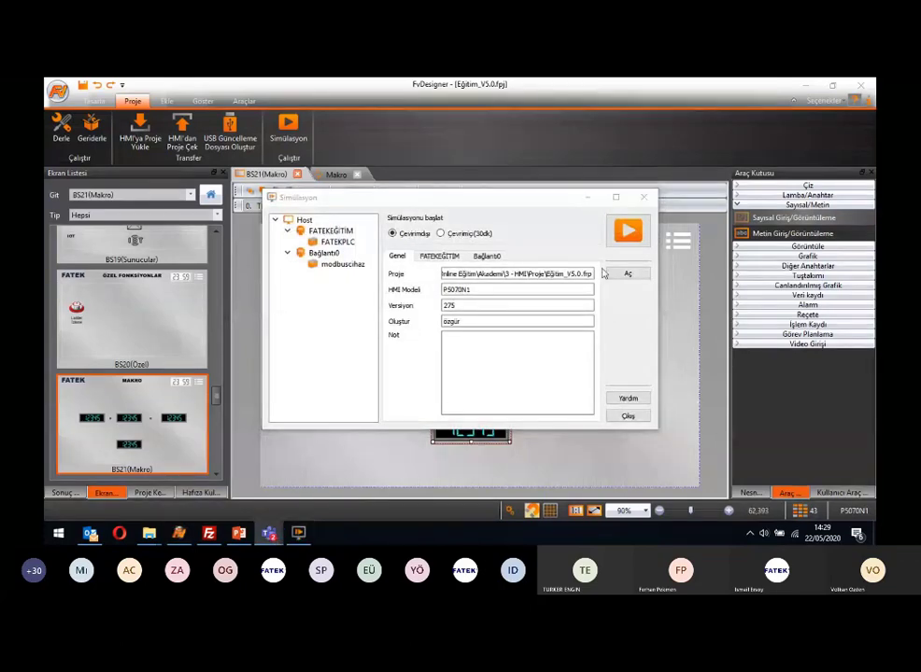
# - Launch the simulator, open the MAKRO screen, and enter 60 and 54 as the two addends
pyautogui.click(630, 233)
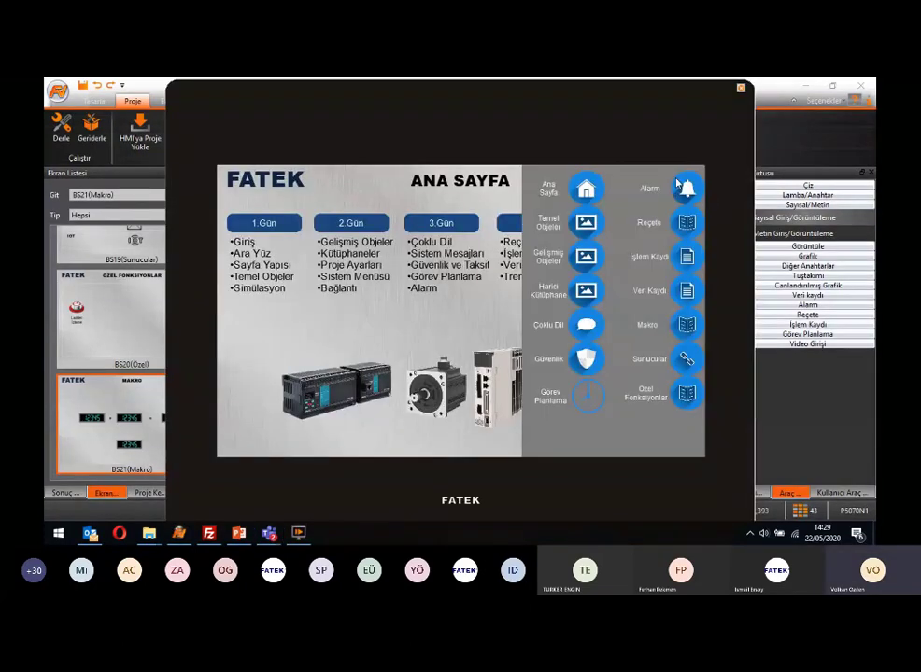
pyautogui.click(686, 325)
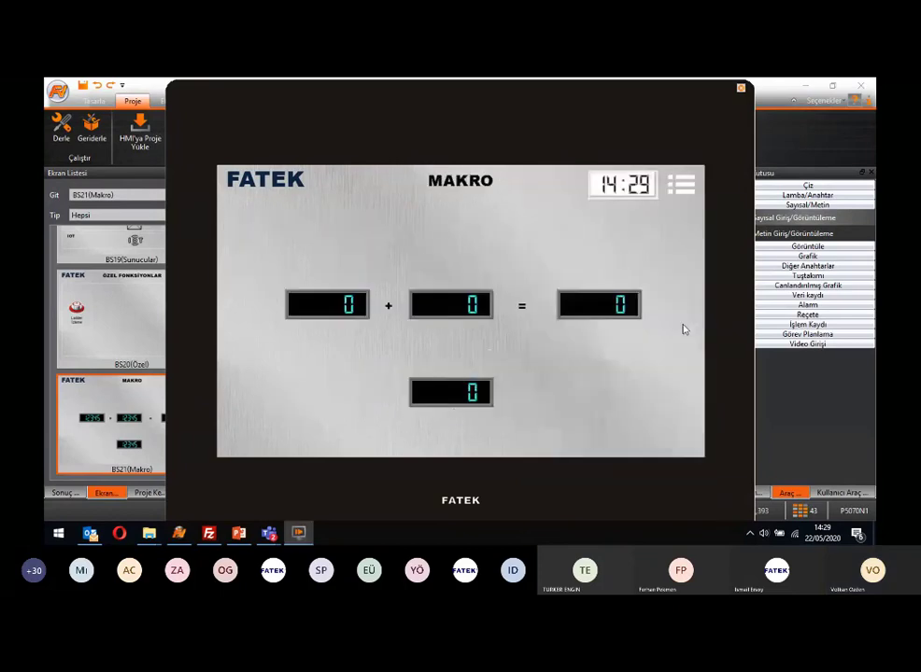
pyautogui.click(353, 311)
pyautogui.write('60')
pyautogui.press('Return')
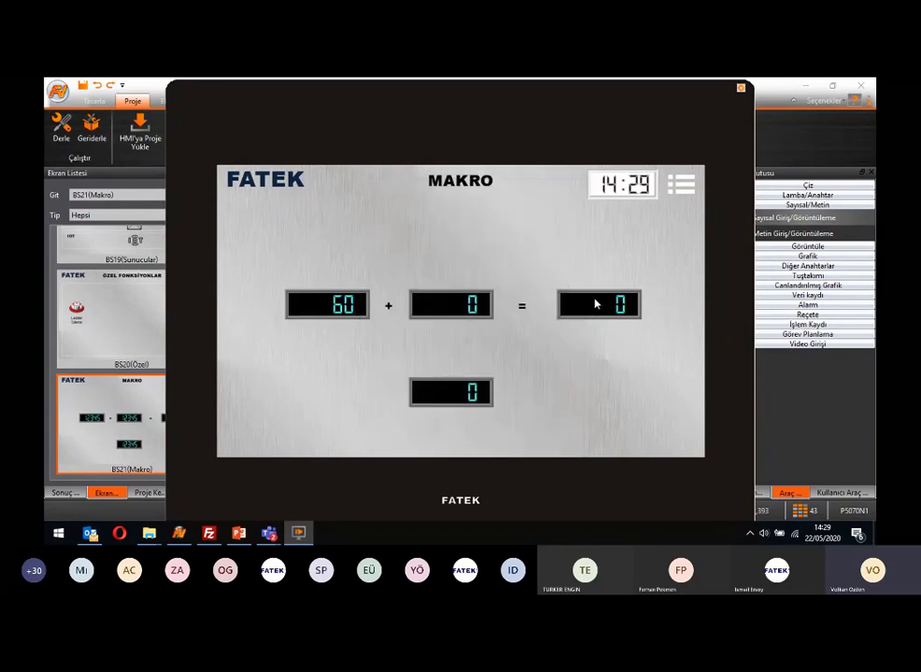
pyautogui.click(474, 311)
pyautogui.write('54')
pyautogui.press('Return')
# - Enter 49, then 50, as the bottom condition value
pyautogui.click(480, 386)
pyautogui.write('49')
pyautogui.press('Return')
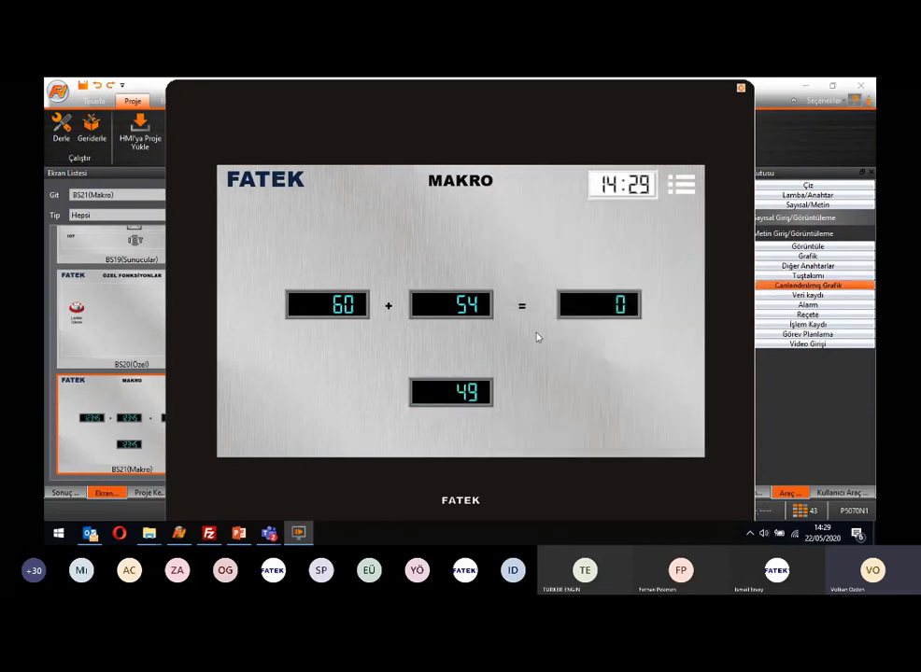
pyautogui.click(478, 392)
pyautogui.write('50')
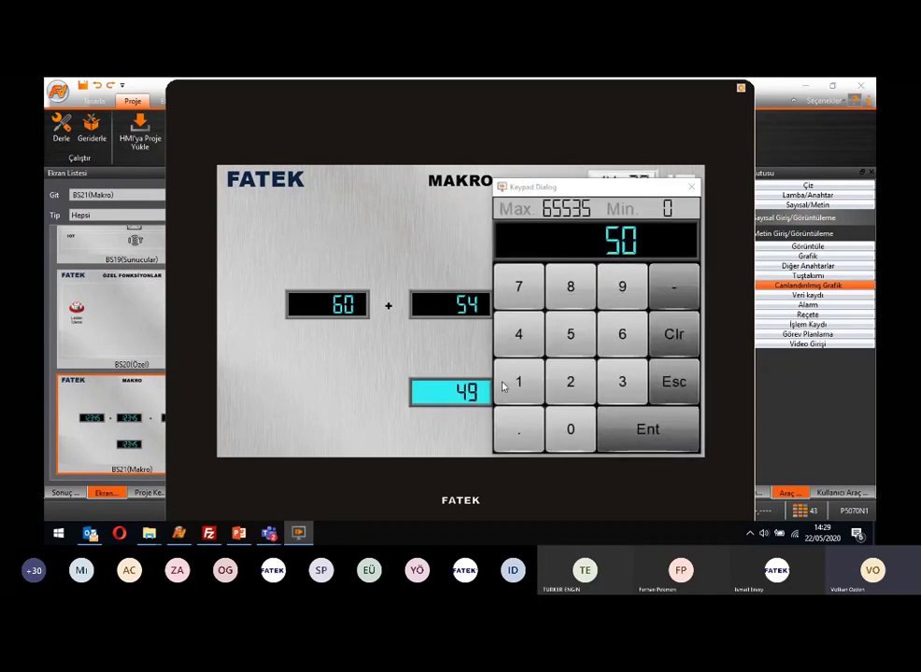
pyautogui.press('Return')
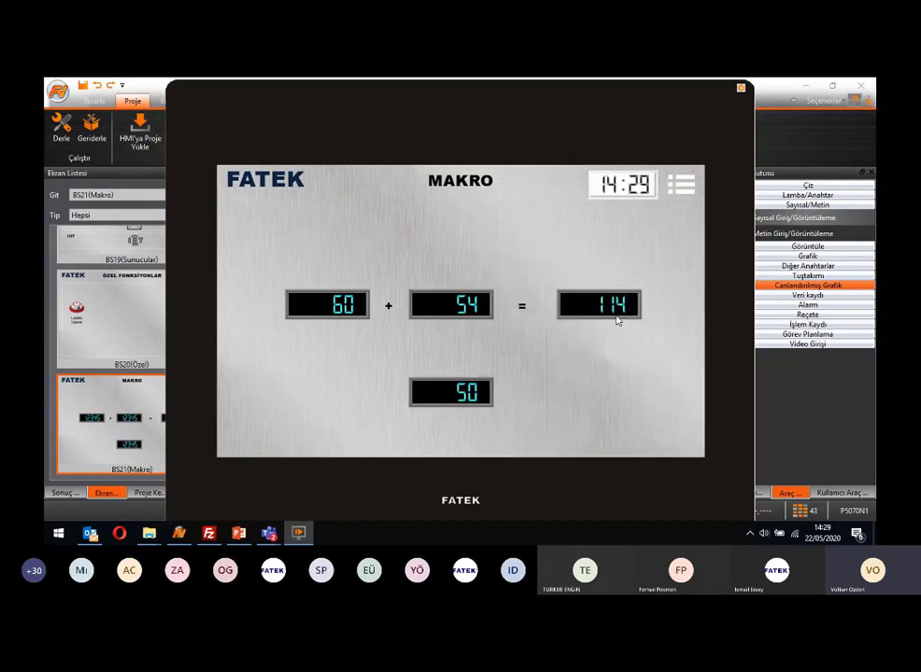
# - With the condition at 50, change the addends to 60 (second) and 10 (first)
pyautogui.click(473, 303)
pyautogui.write('60')
pyautogui.press('Return')
pyautogui.click(344, 308)
pyautogui.write('10')
pyautogui.press('Return')
# - Set the condition to 2, enter 66 and 66 as addends, then close the simulator
pyautogui.click(479, 394)
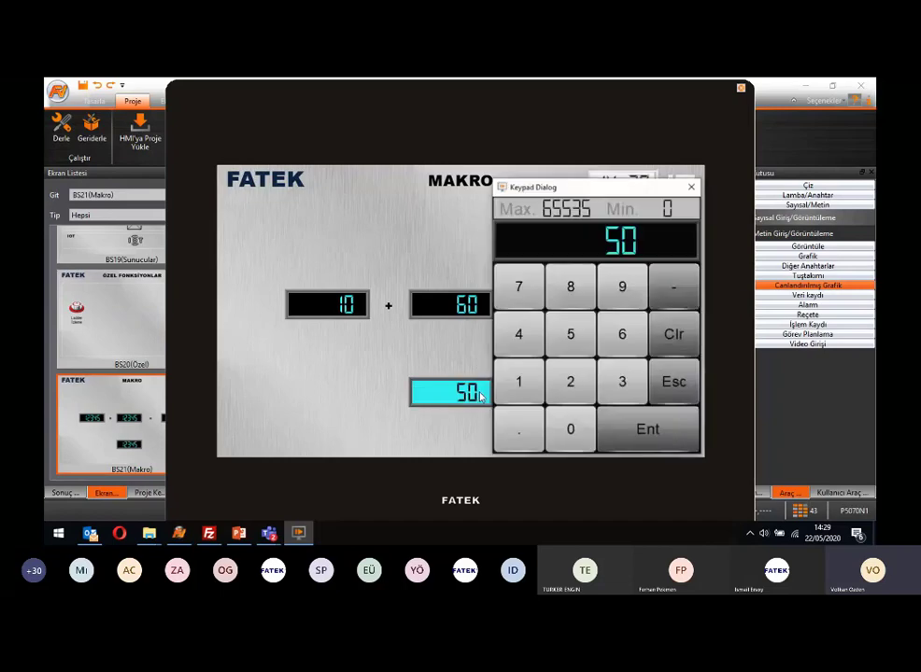
pyautogui.write('2')
pyautogui.press('Return')
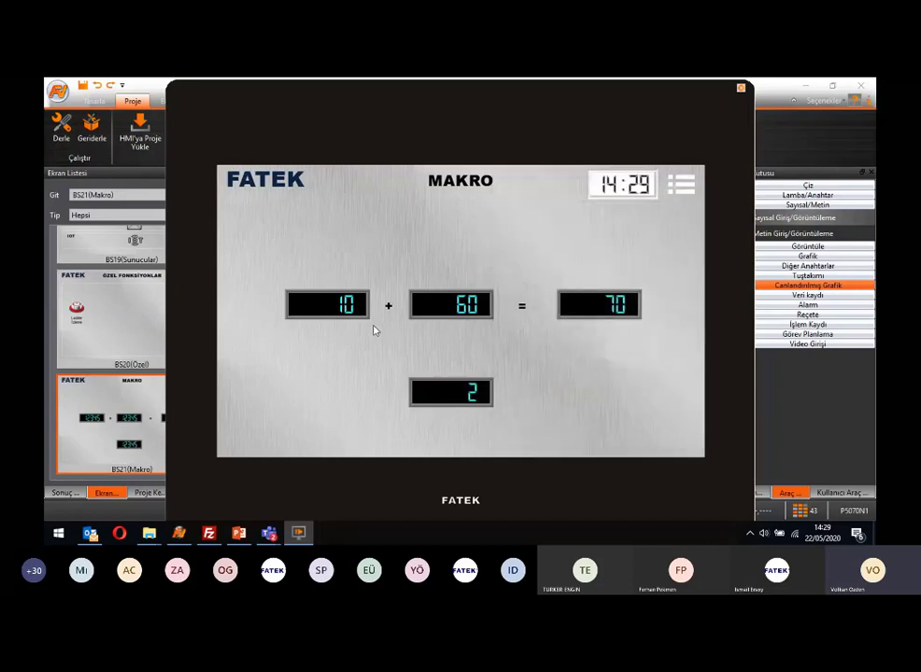
pyautogui.click(353, 311)
pyautogui.write('66')
pyautogui.press('Return')
pyautogui.click(453, 318)
pyautogui.write('21')
pyautogui.press('Return')
pyautogui.click(458, 316)
pyautogui.write('66')
pyautogui.press('Return')
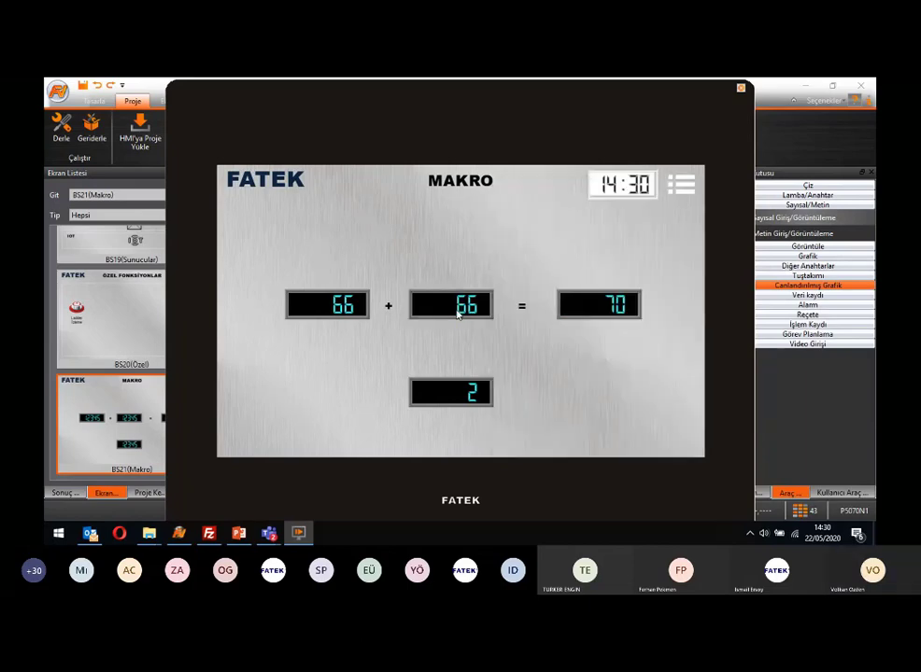
pyautogui.click(740, 89)
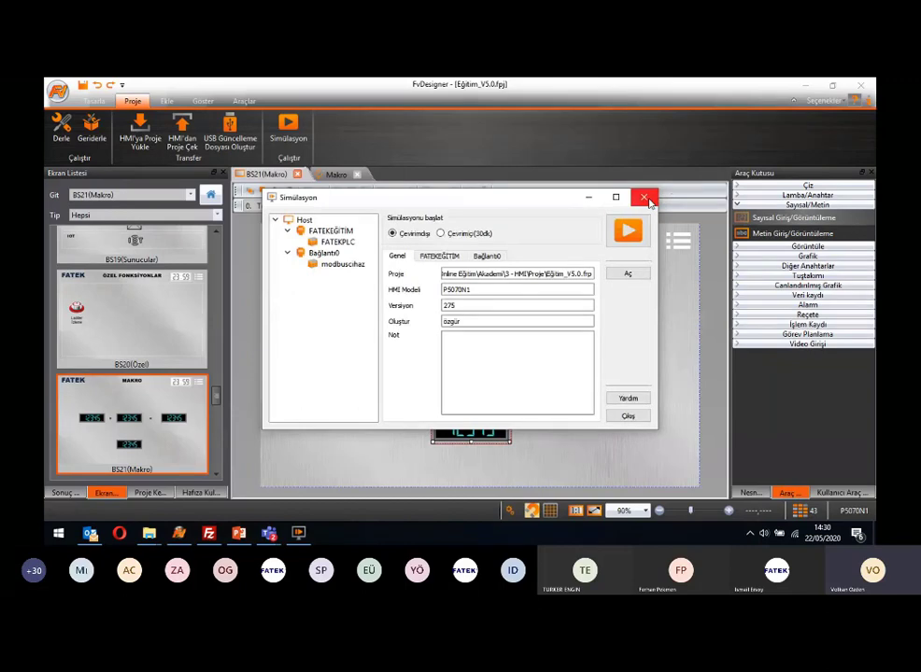
# - Close the Simulation dialog and reopen macro 1, reviewing the comparison value 50
pyautogui.click(643, 197)
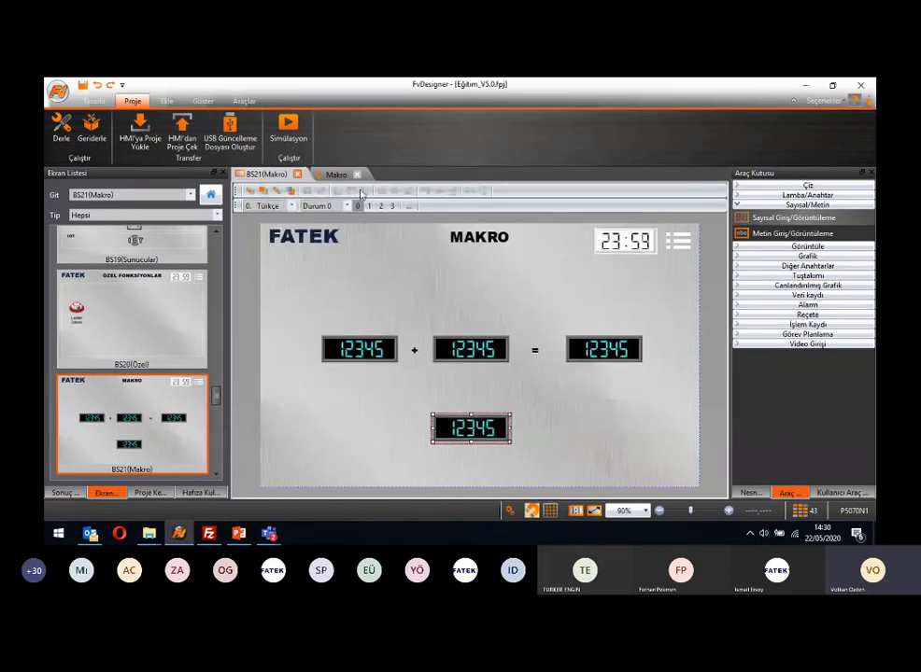
pyautogui.click(329, 177)
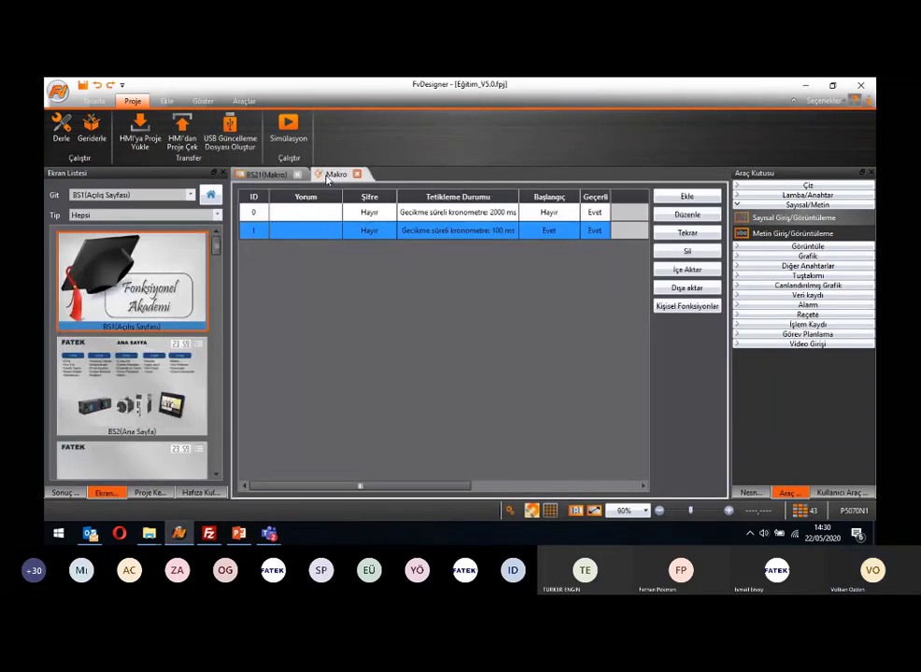
pyautogui.doubleClick(353, 233)
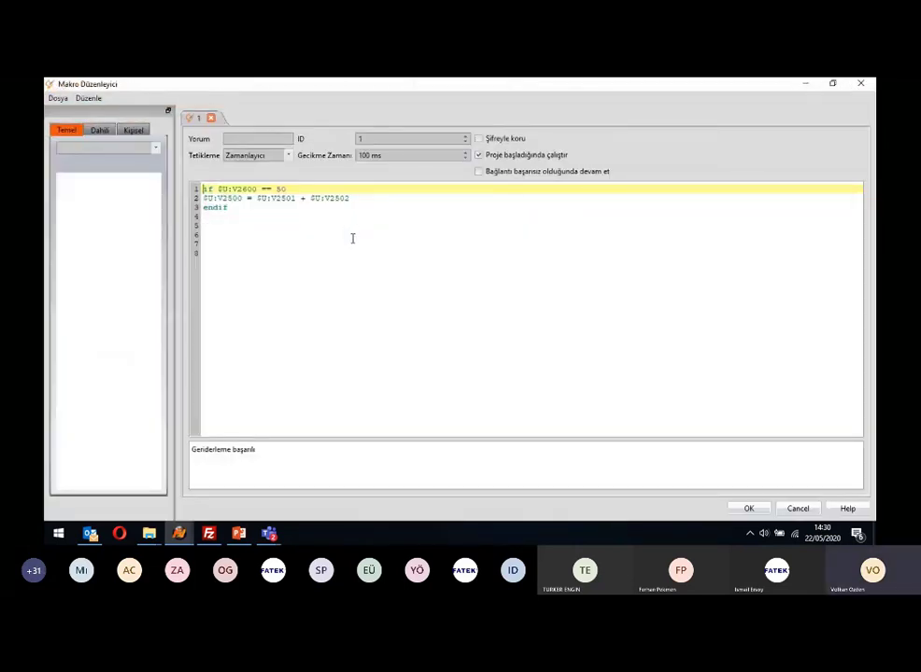
pyautogui.click(292, 190)
pyautogui.doubleClick(281, 189)
pyautogui.click(286, 189)
pyautogui.doubleClick(281, 189)
# - Insert a new line after the summing line and type else on it
pyautogui.click(243, 207)
pyautogui.click(370, 199)
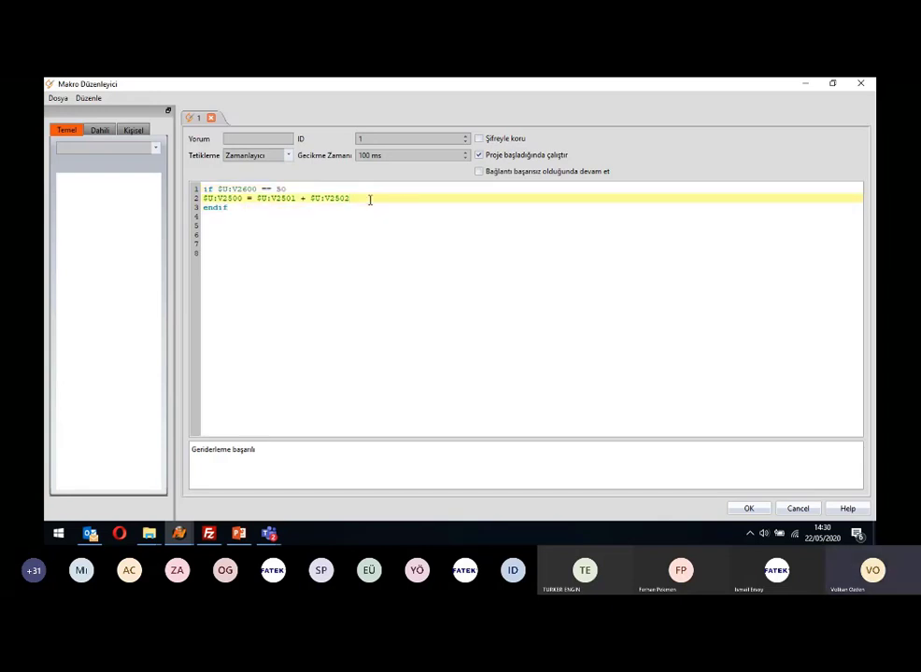
pyautogui.press('Return')
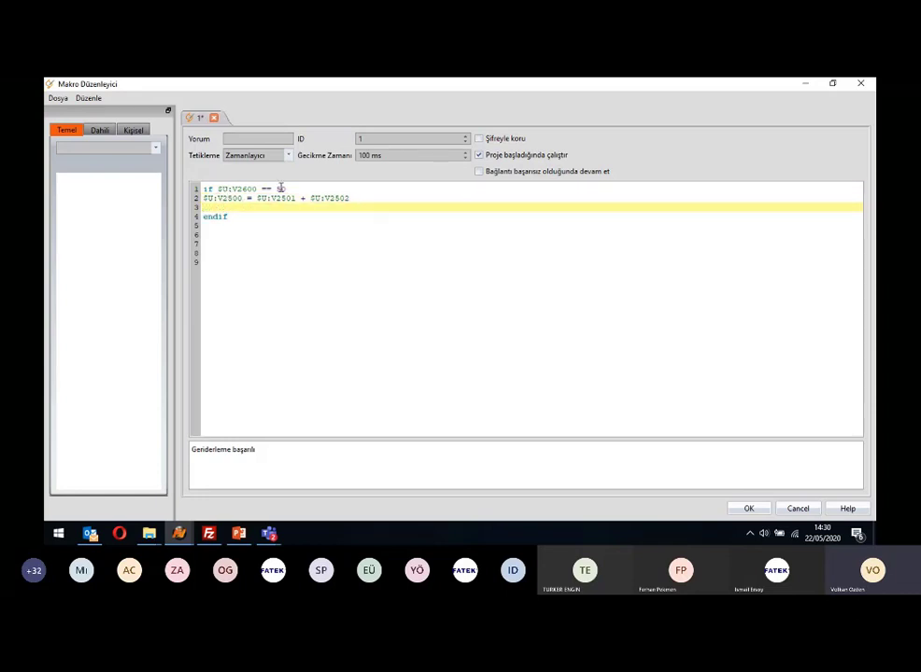
pyautogui.moveTo(203, 198); pyautogui.dragTo(358, 200)
pyautogui.click(306, 211)
pyautogui.write('else')
# - Browse the if/else code snippets and close the list without inserting anything
pyautogui.click(133, 150)
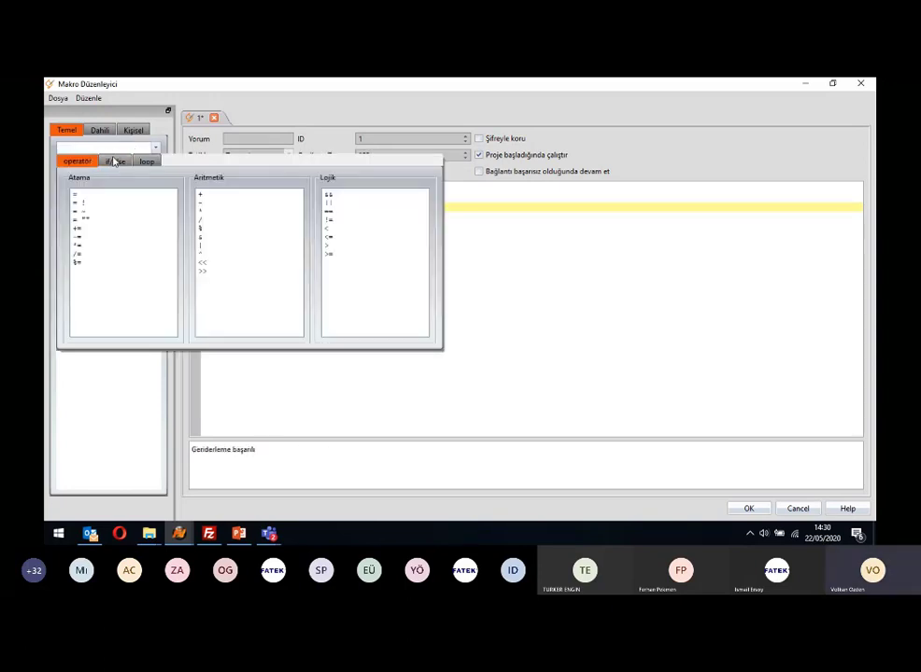
pyautogui.click(115, 161)
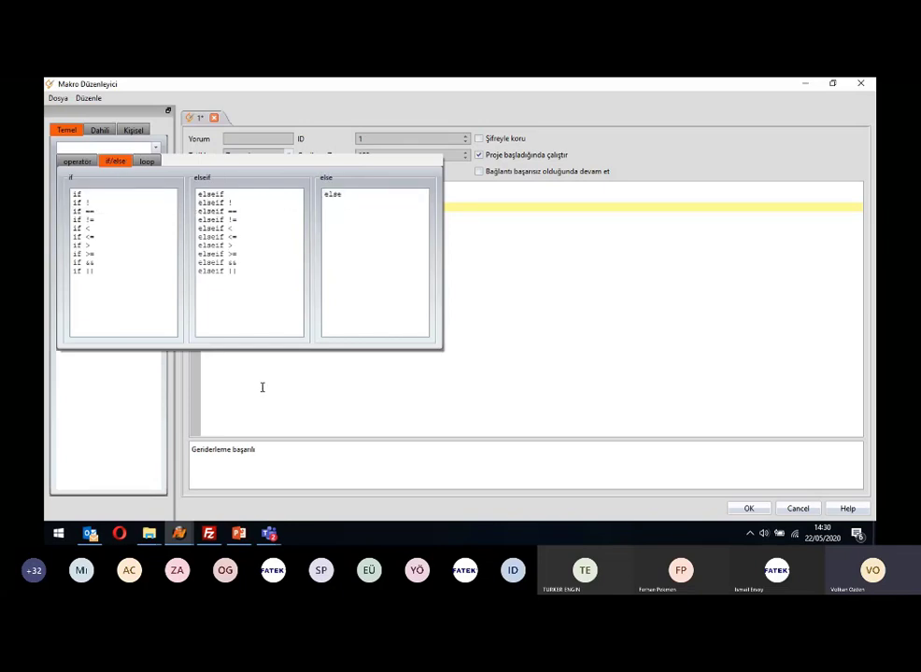
pyautogui.click(249, 298)
pyautogui.click(224, 210)
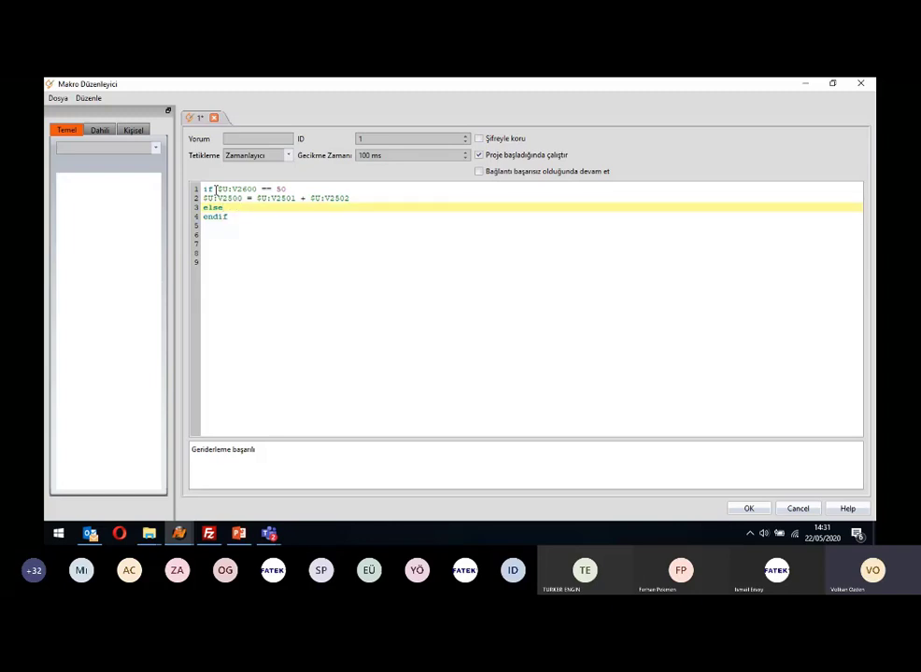
# - Review the condition and summing line, then add an empty line after else
pyautogui.click(291, 189)
pyautogui.moveTo(233, 189); pyautogui.dragTo(256, 189)
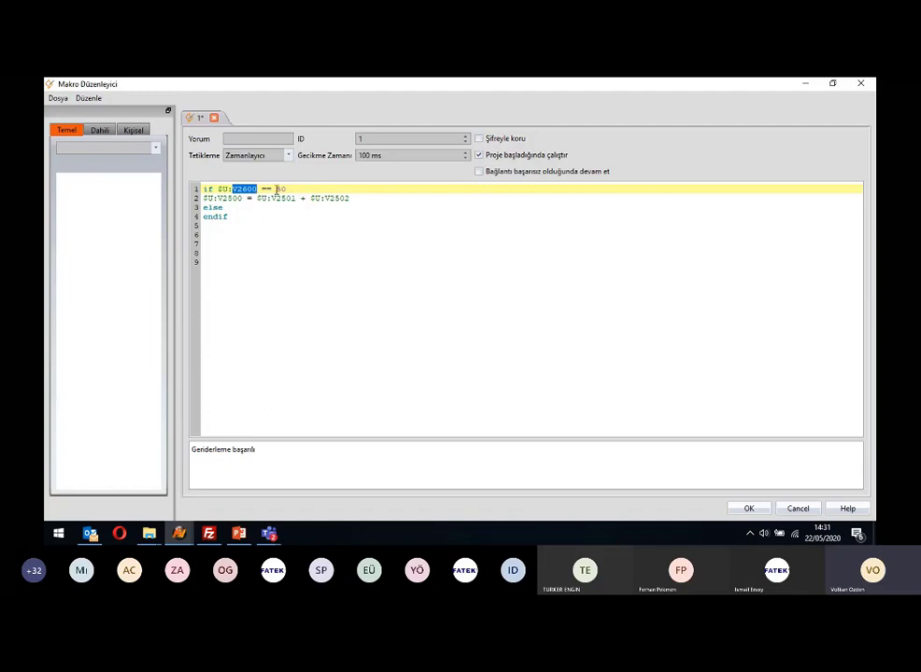
pyautogui.doubleClick(280, 189)
pyautogui.moveTo(208, 197); pyautogui.dragTo(351, 198)
pyautogui.click(280, 199)
pyautogui.click(238, 213)
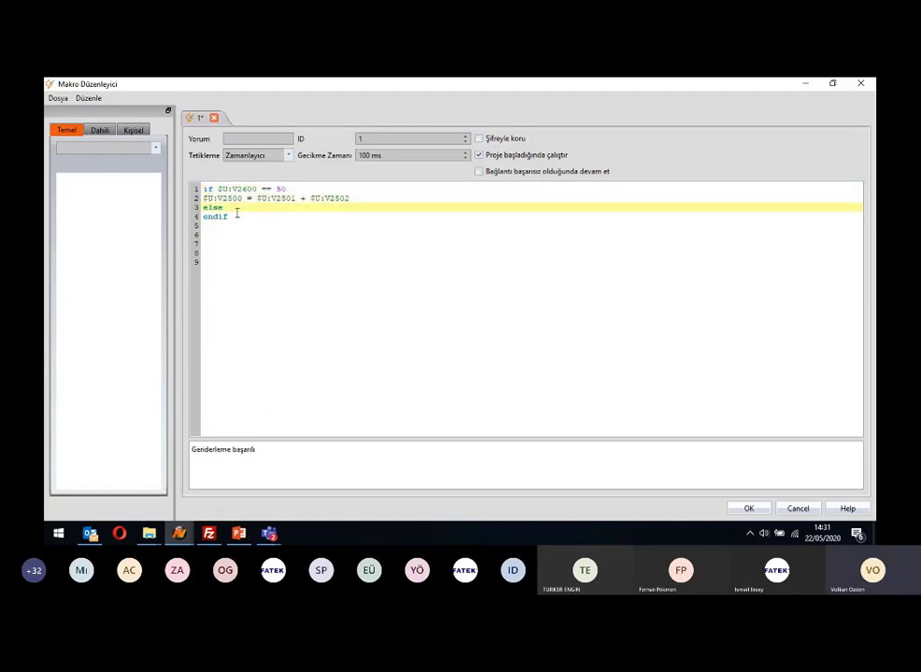
pyautogui.press('Return')
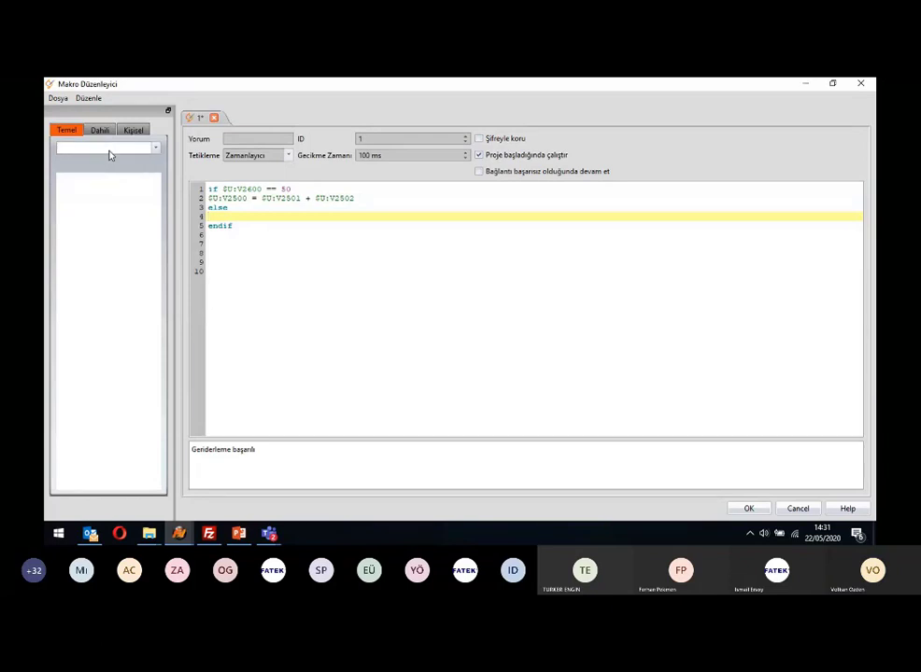
# - Insert a plain assignment (Atama '=') statement from the operator snippets under else
pyautogui.click(110, 152)
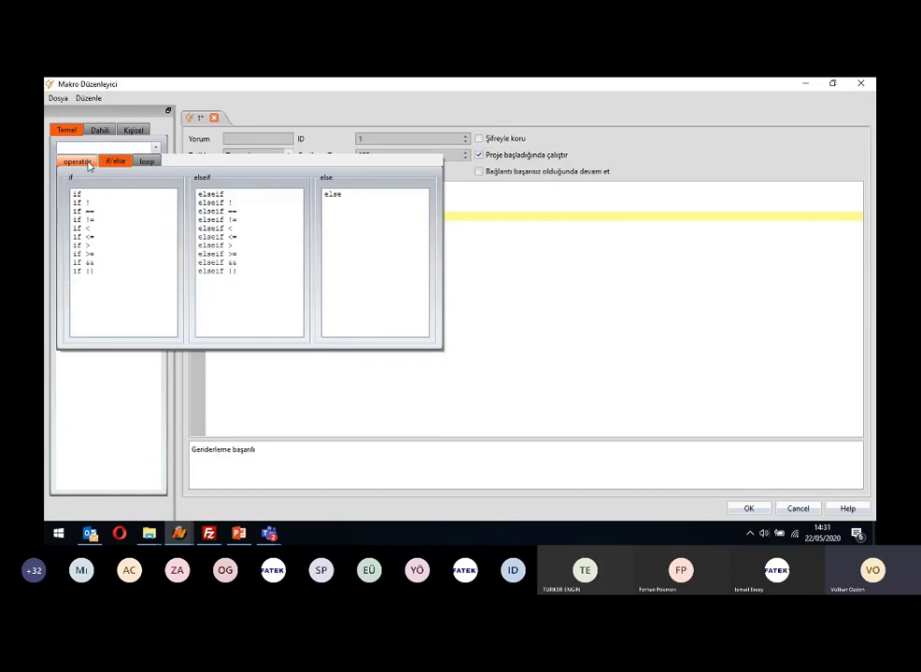
pyautogui.click(78, 161)
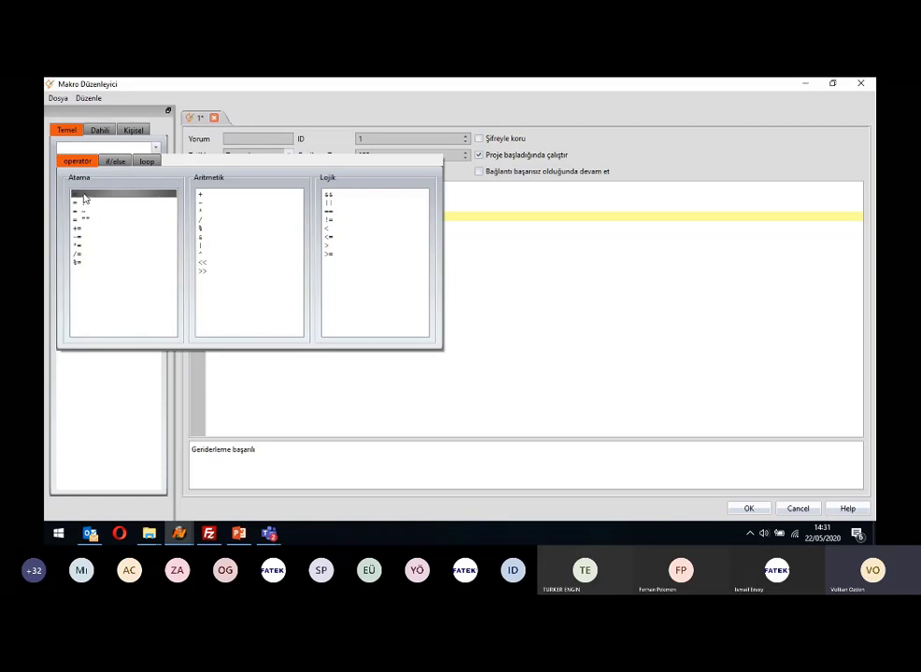
pyautogui.click(83, 197)
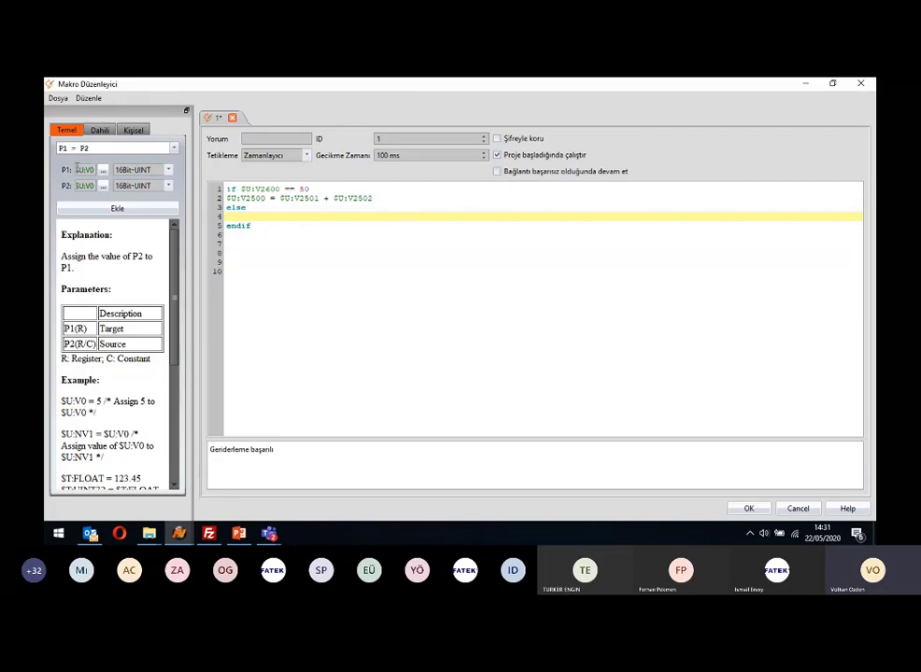
pyautogui.click(132, 211)
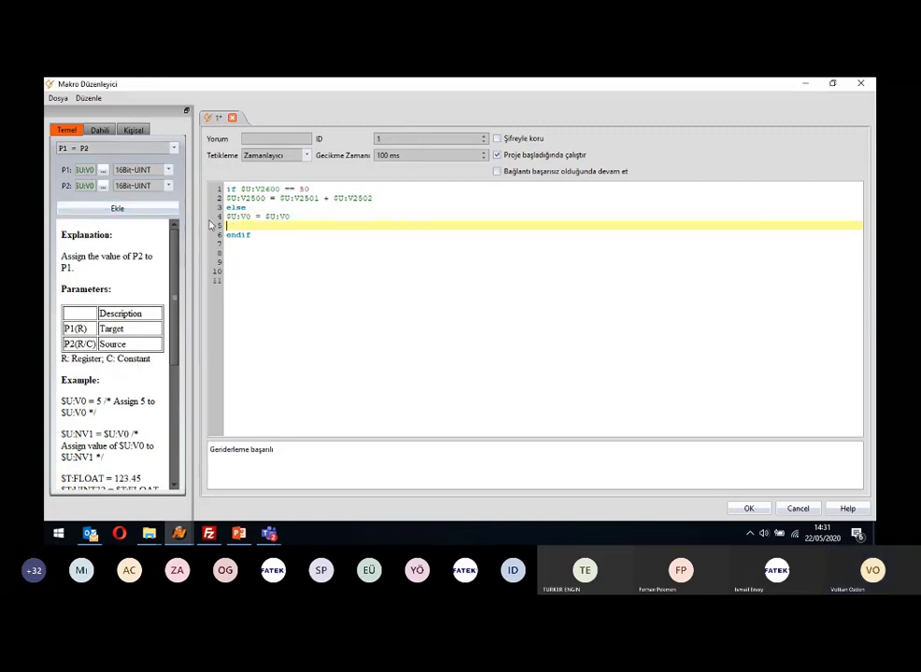
# - Edit the assignment's target address to $U:V2601
pyautogui.click(256, 217)
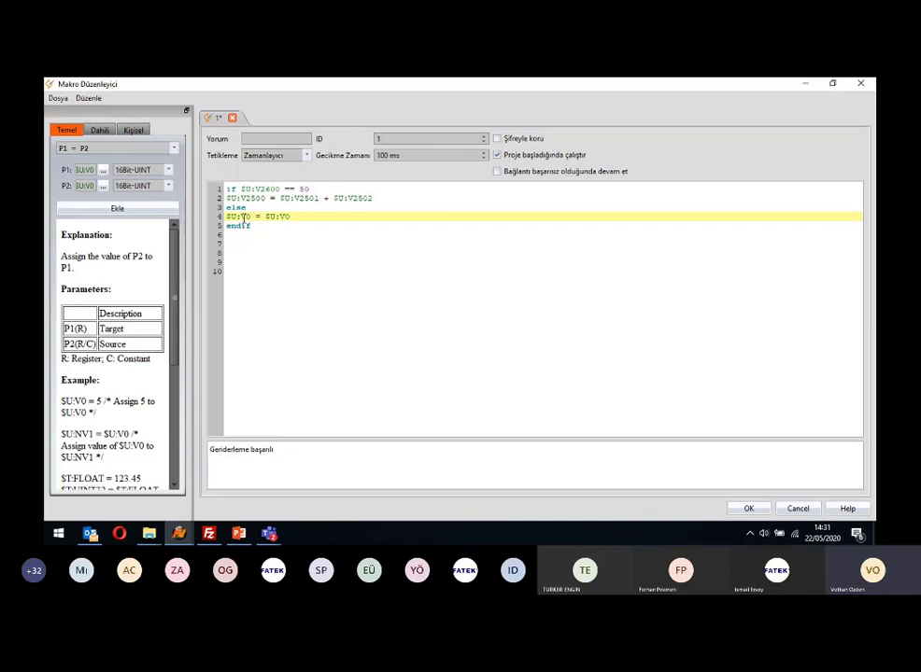
pyautogui.moveTo(290, 216); pyautogui.dragTo(226, 215)
pyautogui.click(244, 216)
pyautogui.write('2601')
pyautogui.moveTo(279, 221); pyautogui.dragTo(246, 218)
# - Replace the source address with 1 and append .0 so the line reads $U:V2601.0 = 1
pyautogui.click(263, 213)
pyautogui.click(306, 216)
pyautogui.press('BackSpace')
pyautogui.write('2')
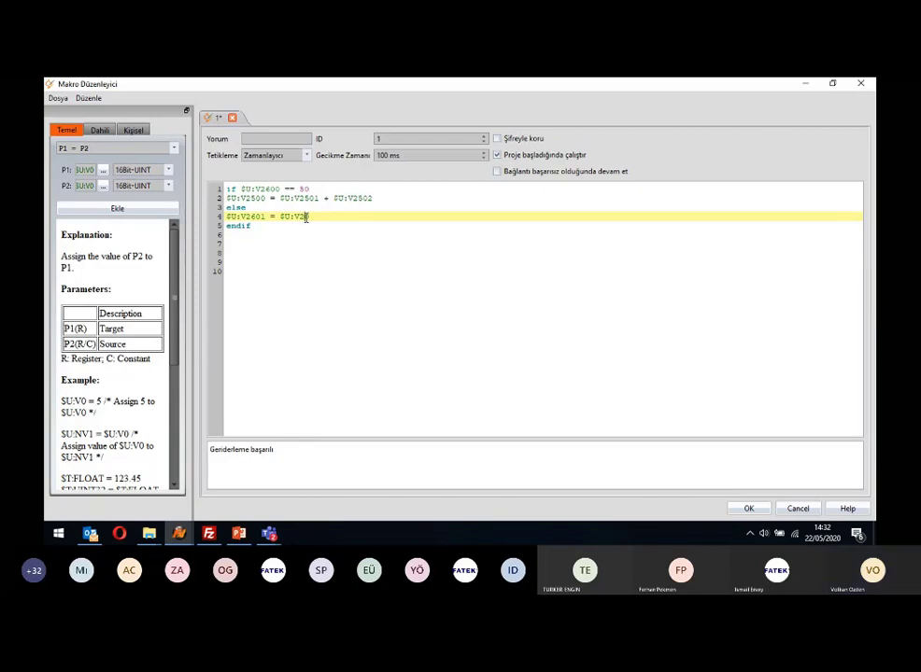
pyautogui.press('BackSpace')
pyautogui.press('BackSpace')
pyautogui.press('BackSpace')
pyautogui.press('BackSpace')
pyautogui.press('BackSpace')
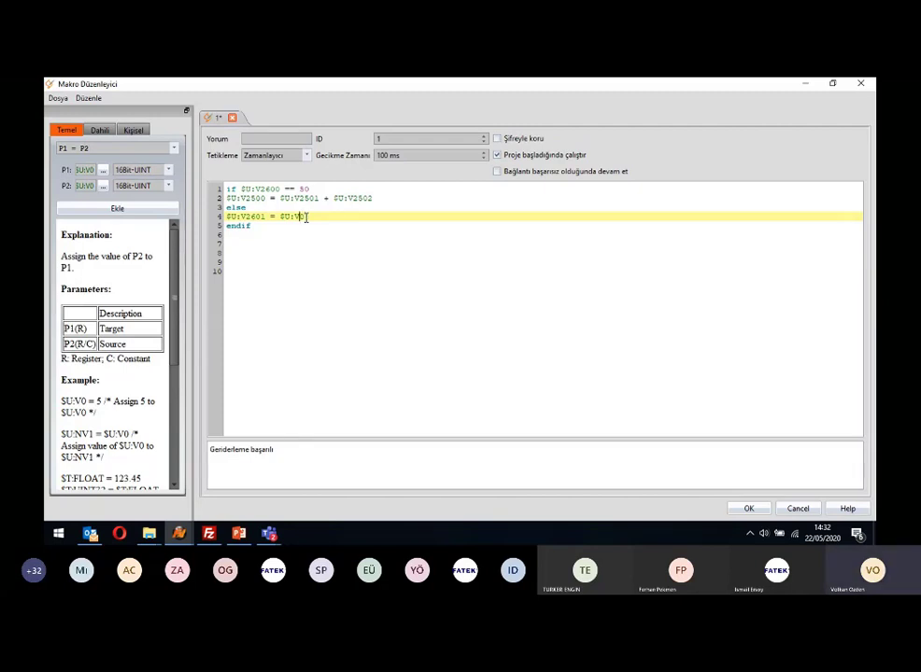
pyautogui.write('1')
pyautogui.click(271, 215)
pyautogui.write('.')
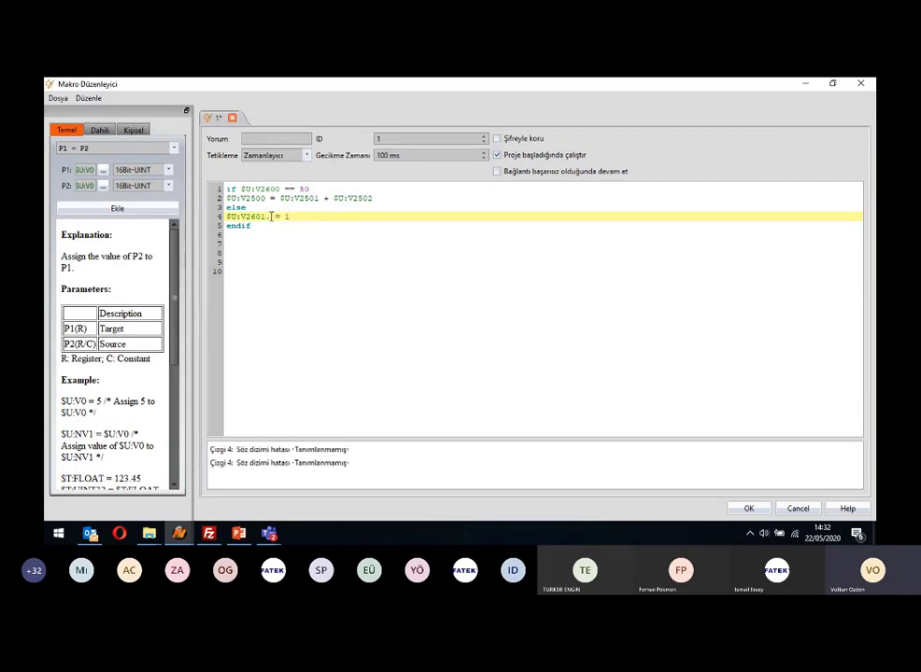
pyautogui.write('0')
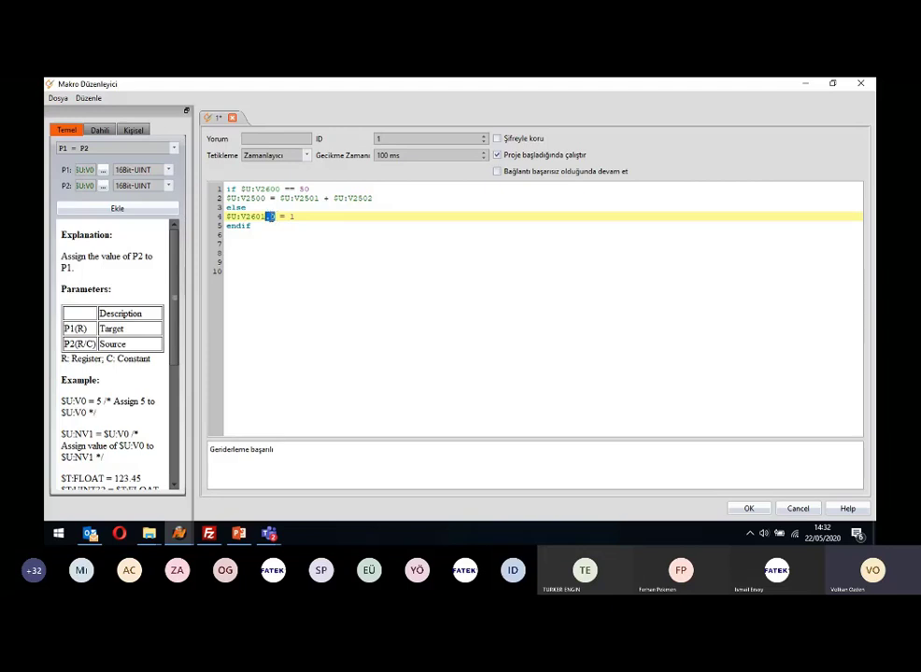
# - Review the bit assignment, else block and condition, ending at the summing line's end
pyautogui.click(250, 216)
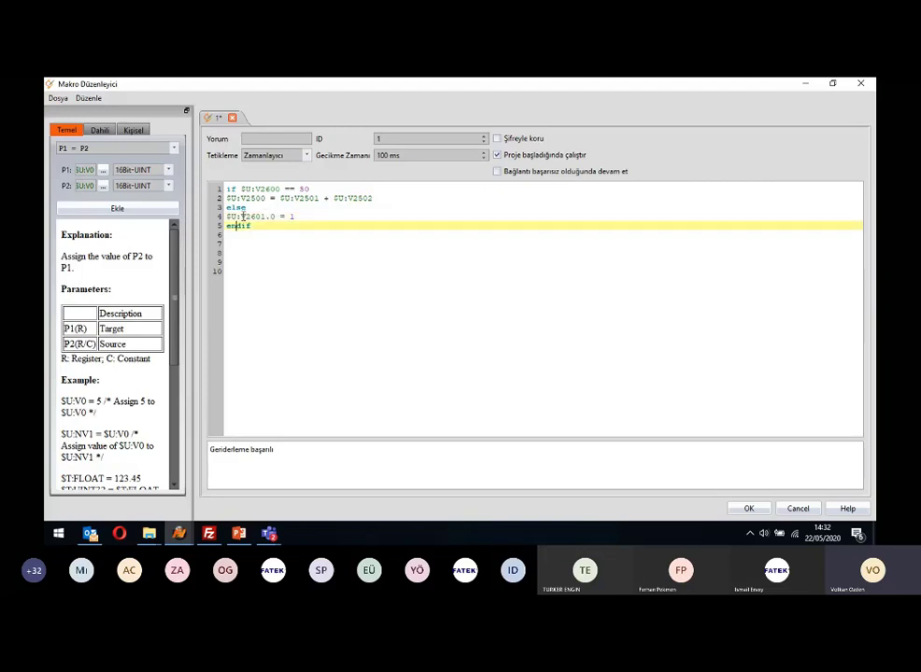
pyautogui.moveTo(245, 217); pyautogui.dragTo(255, 217)
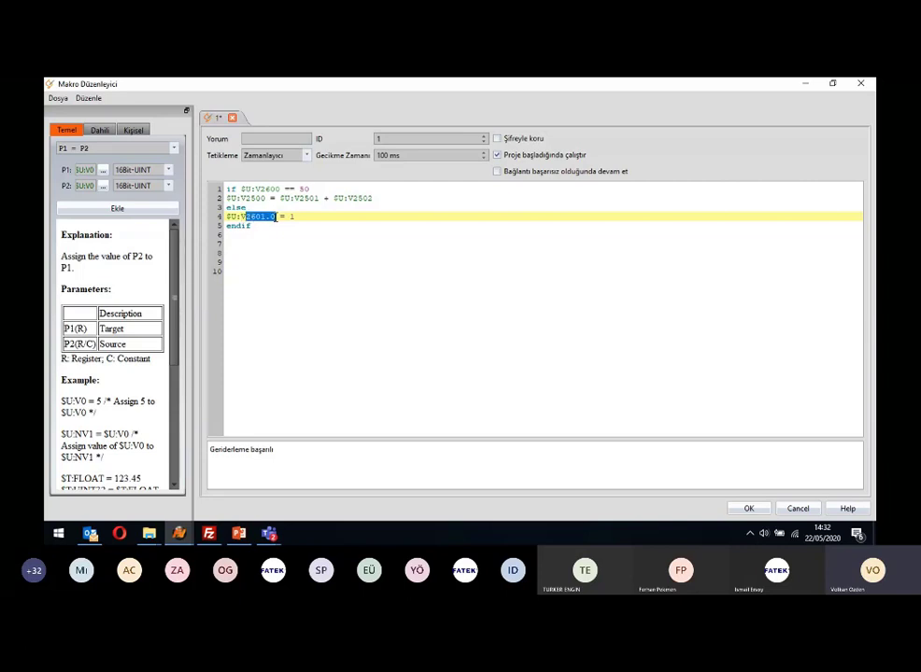
pyautogui.click(275, 217)
pyautogui.doubleClick(291, 216)
pyautogui.moveTo(291, 216); pyautogui.dragTo(225, 207)
pyautogui.click(271, 217)
pyautogui.doubleClick(266, 189)
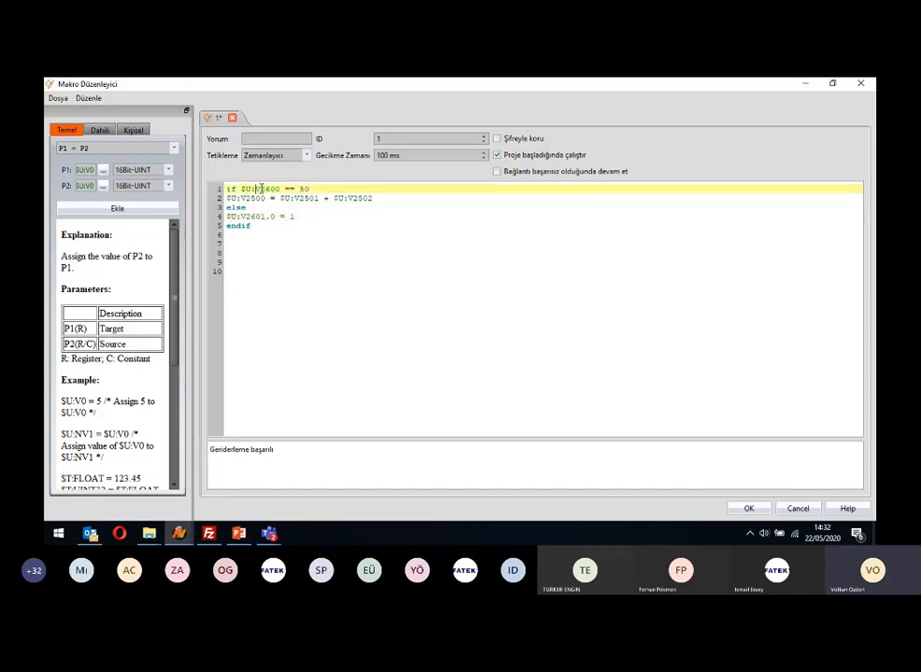
pyautogui.click(280, 190)
pyautogui.click(299, 208)
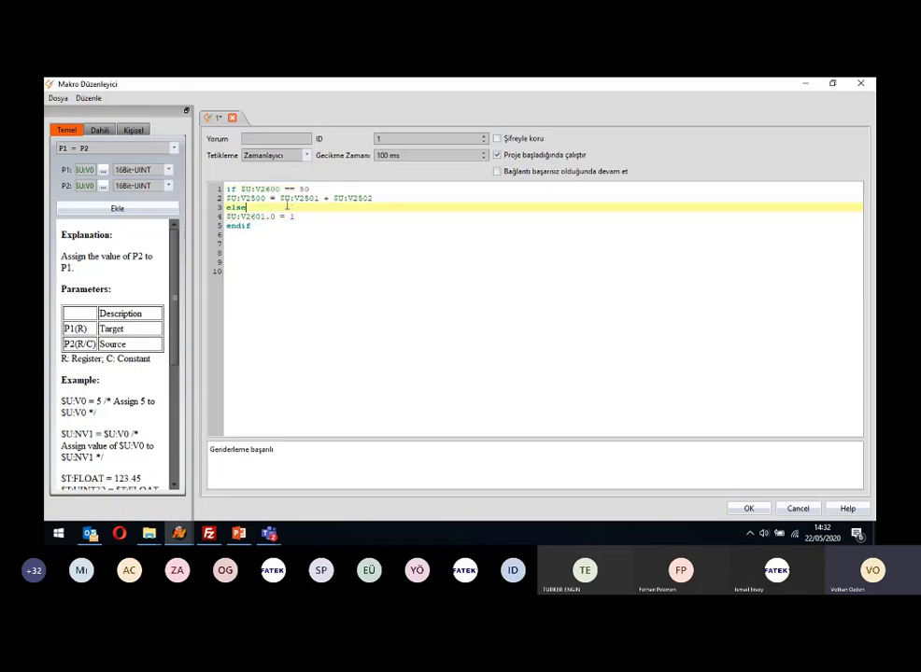
pyautogui.moveTo(299, 218); pyautogui.dragTo(226, 217)
pyautogui.moveTo(296, 217); pyautogui.dragTo(226, 208)
pyautogui.click(294, 207)
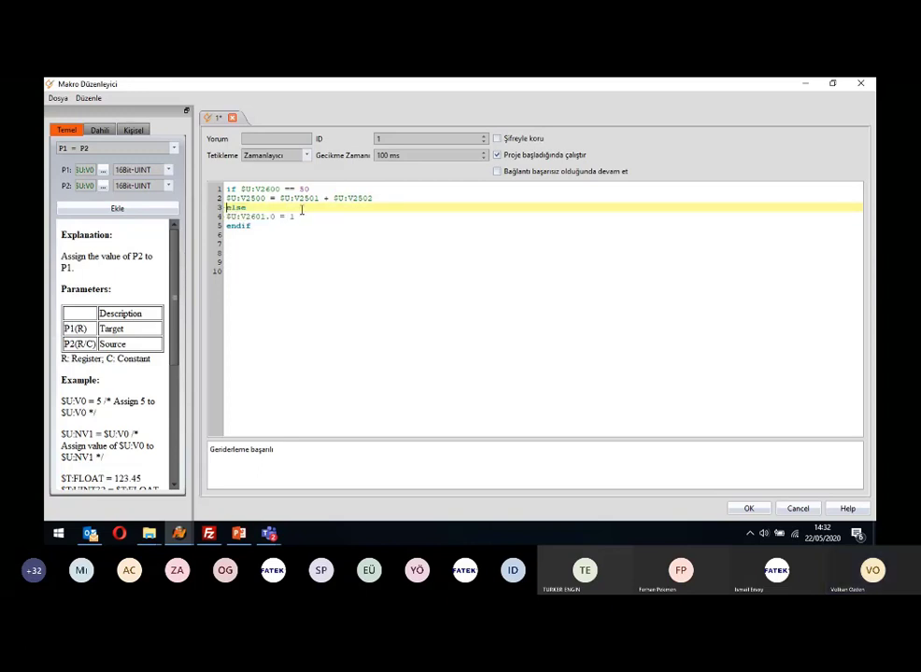
pyautogui.click(396, 199)
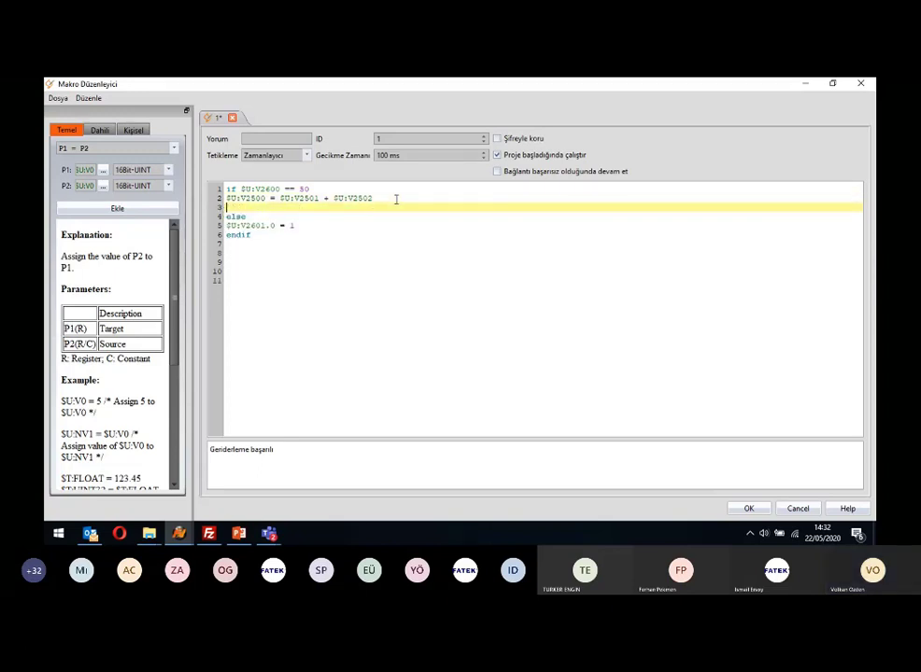
# - Add $U:V2601.0 = 0 on a new line after the summing line
pyautogui.press('Return')
pyautogui.moveTo(300, 226); pyautogui.dragTo(226, 228)
pyautogui.hotkey('ctrl', 'c')
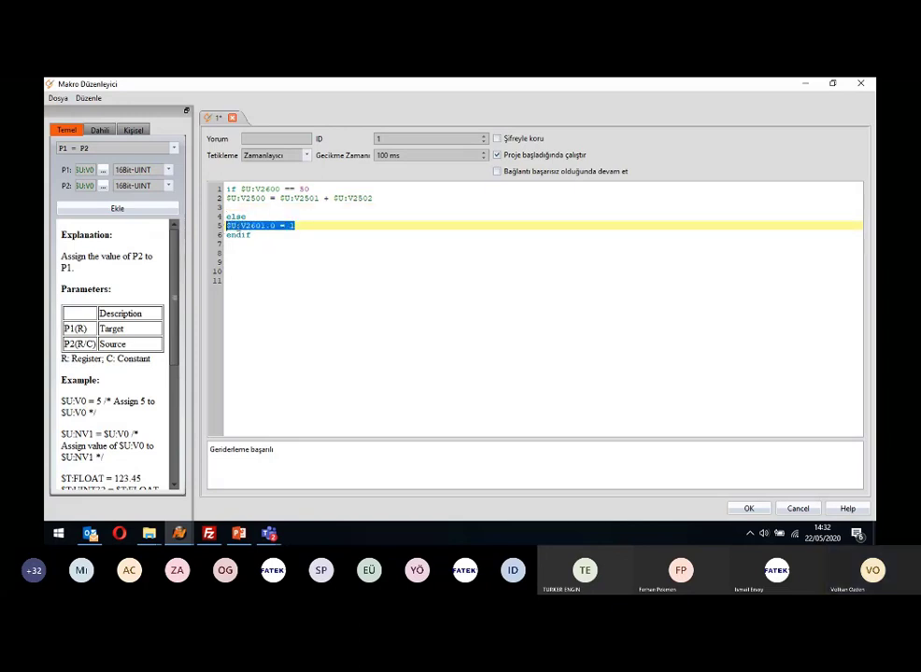
pyautogui.click(241, 208)
pyautogui.hotkey('ctrl', 'v')
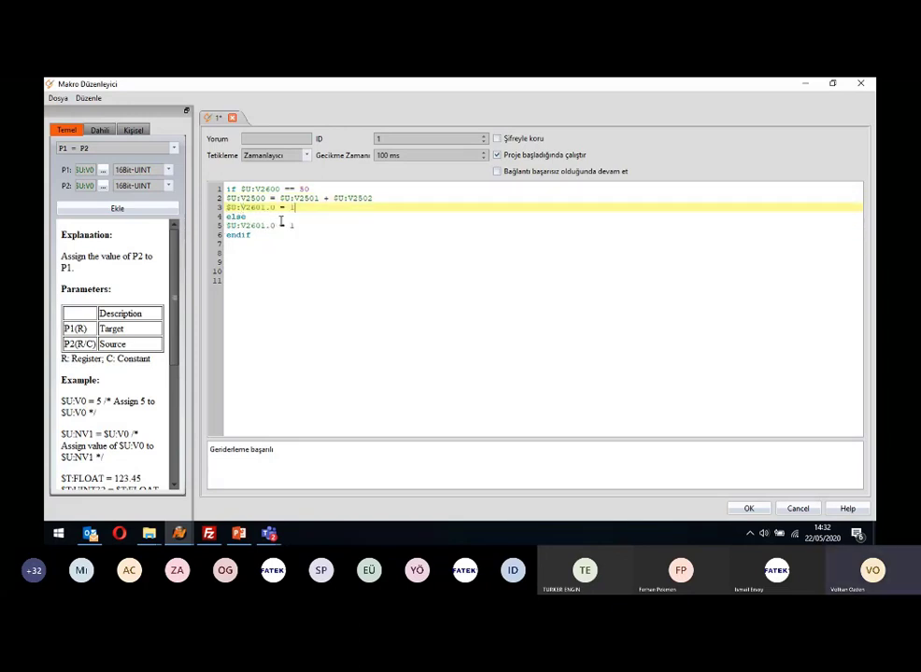
pyautogui.press('BackSpace')
pyautogui.write('0')
# - Add the comment //bite 1 yaz in the else branch after the set-bit line
pyautogui.moveTo(255, 189); pyautogui.dragTo(270, 225)
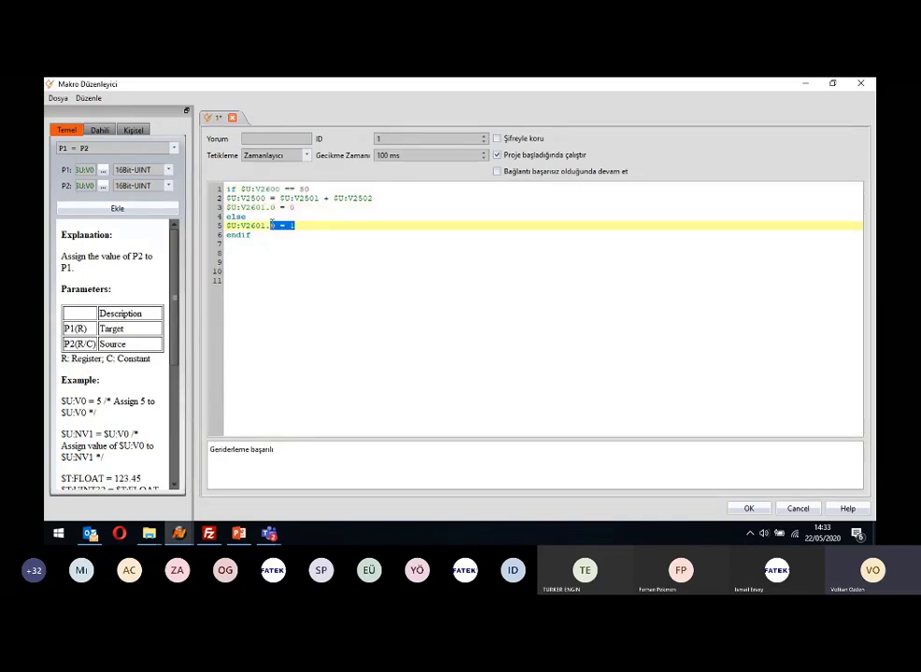
pyautogui.click(279, 271)
pyautogui.click(281, 252)
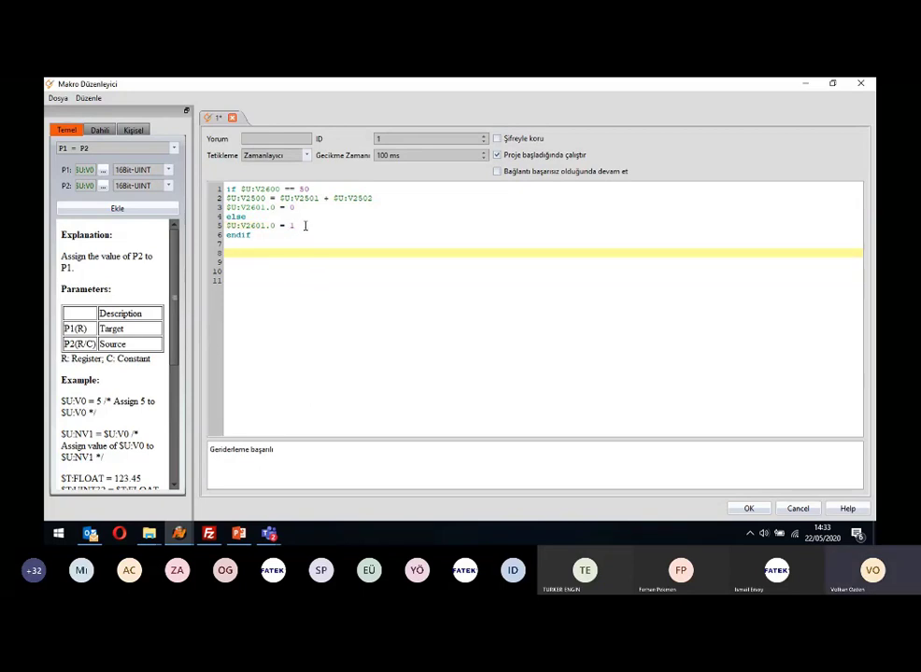
pyautogui.click(304, 225)
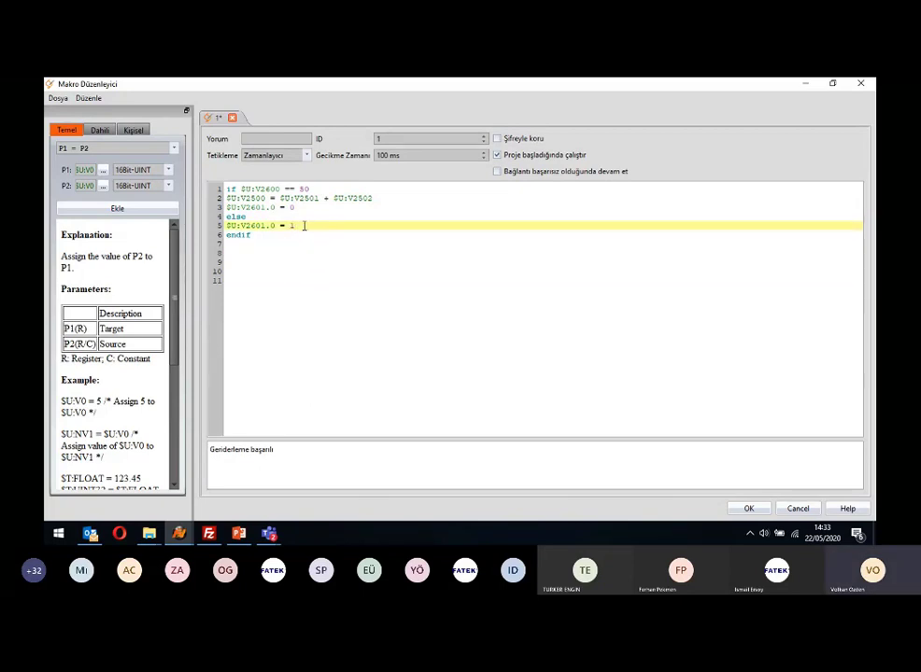
pyautogui.write('//bite 1 yaz')
pyautogui.click(308, 208)
# - Add the comments '//bite 0 yaz' and '//toplama' to the macro lines
pyautogui.write('/')
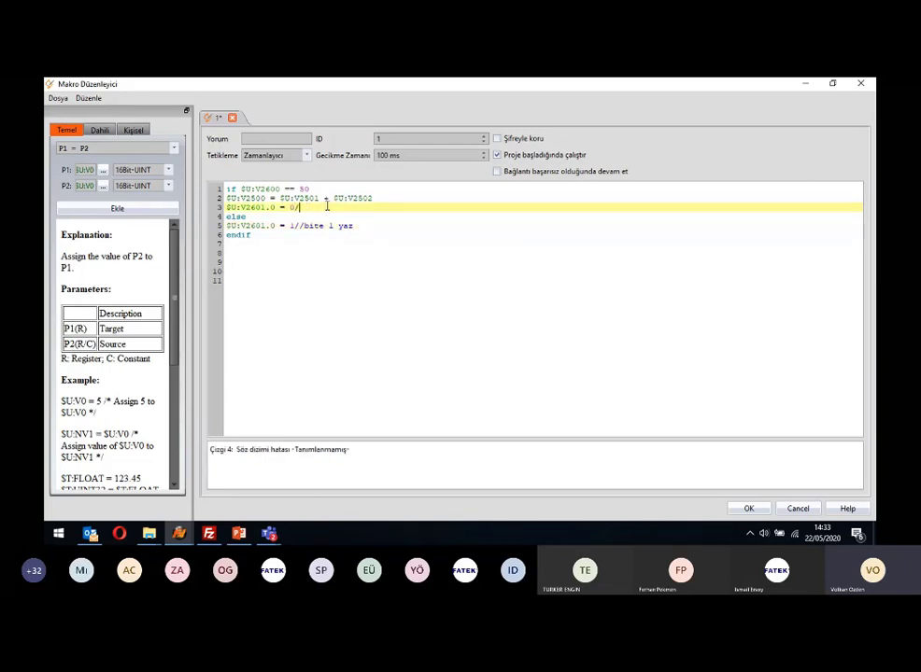
pyautogui.write('/')
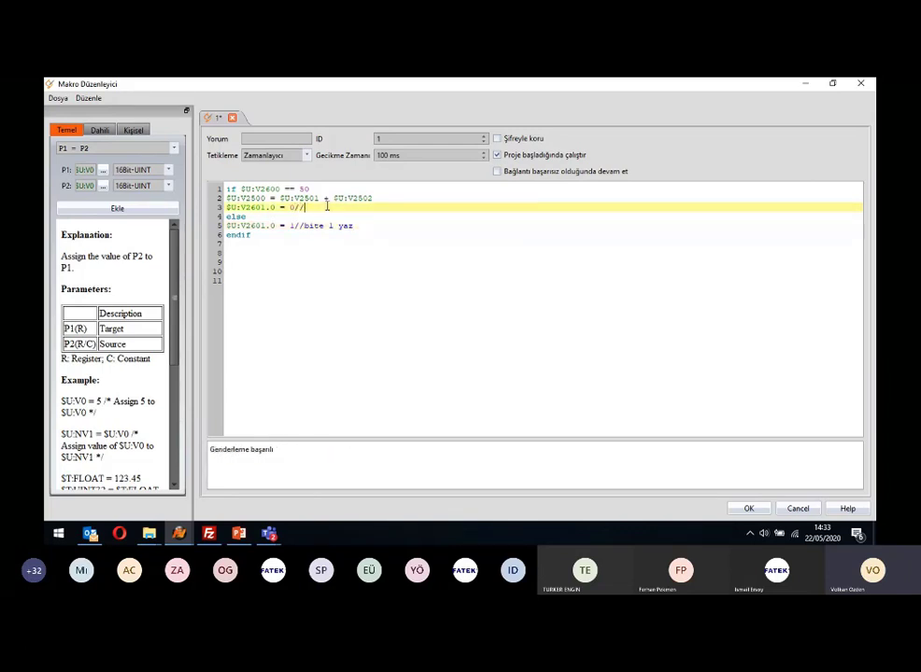
pyautogui.write('bite 0 yaz')
pyautogui.click(382, 198)
pyautogui.write('//')
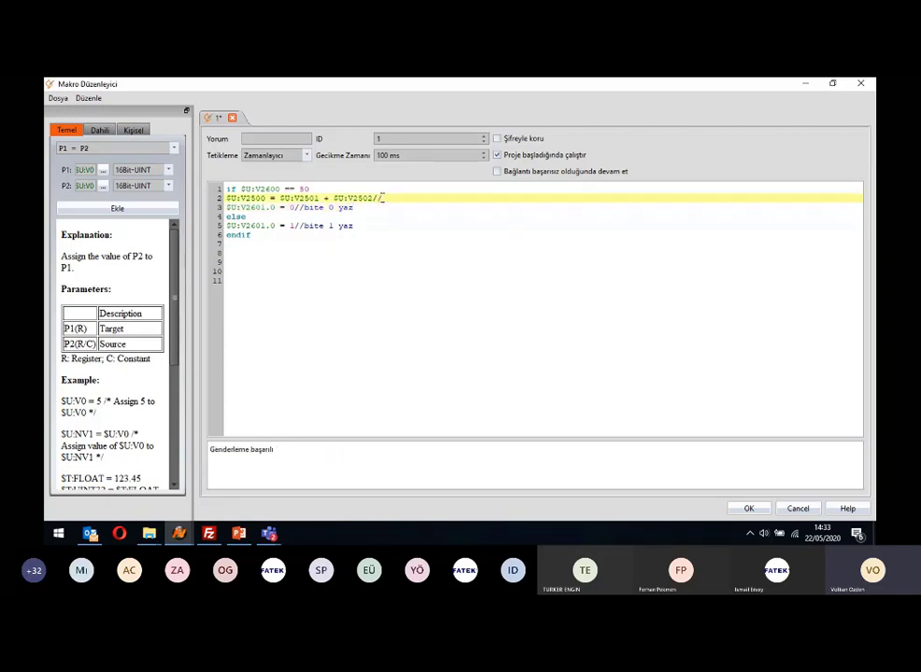
pyautogui.write('toplamı')
pyautogui.press('BackSpace')
pyautogui.press('BackSpace')
pyautogui.write('a')
# - Delete line 5 ($U:V2601.0 = 1) and confirm the macro editor with OK
pyautogui.click(368, 236)
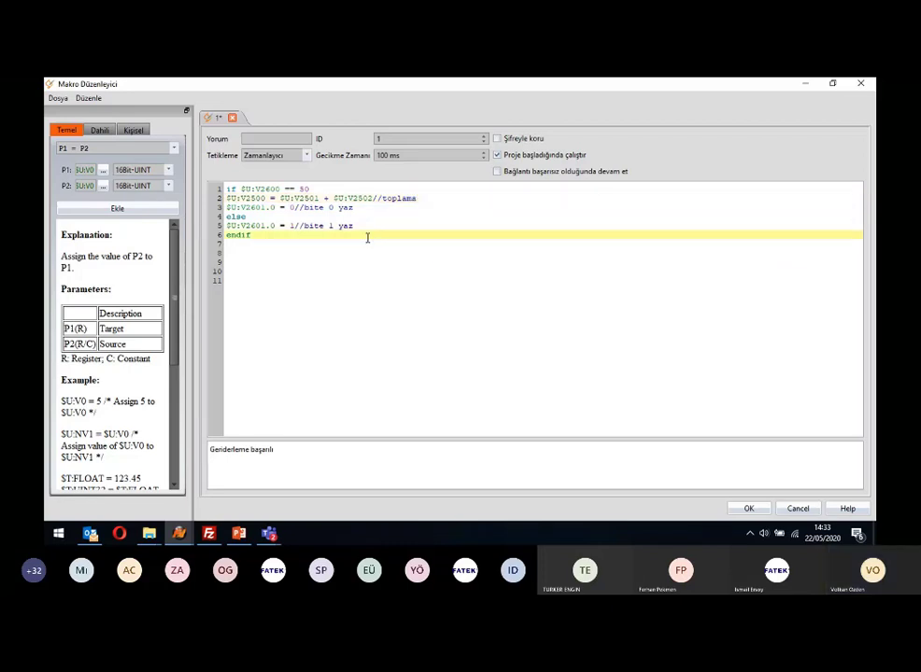
pyautogui.click(353, 208)
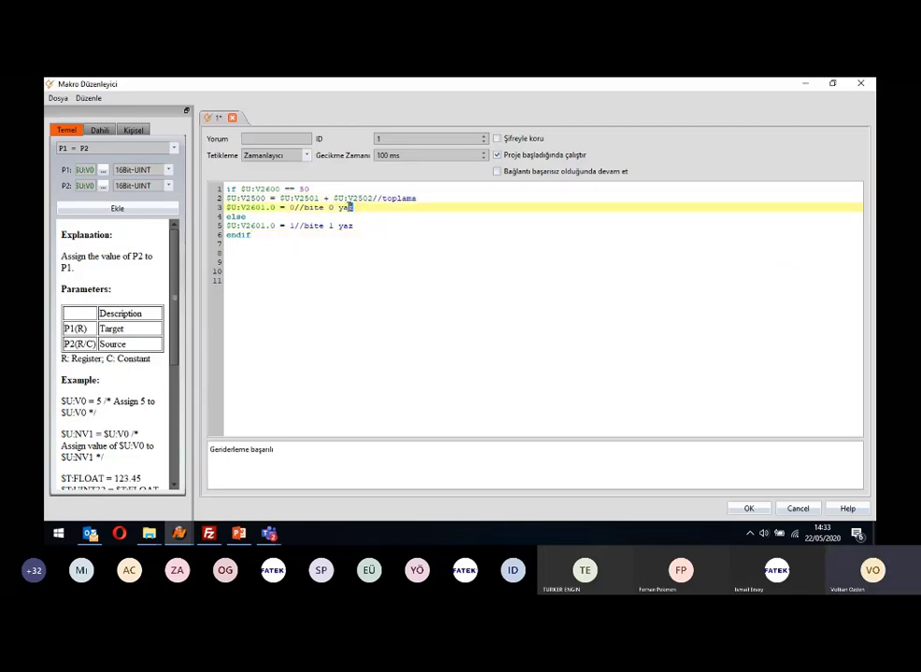
pyautogui.moveTo(353, 208); pyautogui.dragTo(224, 207)
pyautogui.moveTo(353, 226); pyautogui.dragTo(227, 226)
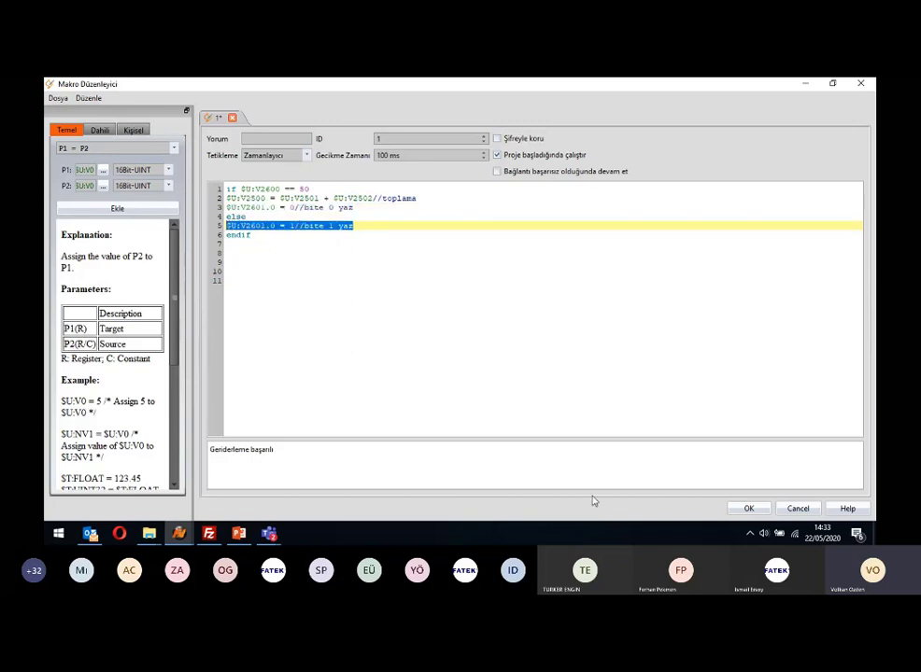
pyautogui.press('Delete')
pyautogui.click(749, 508)
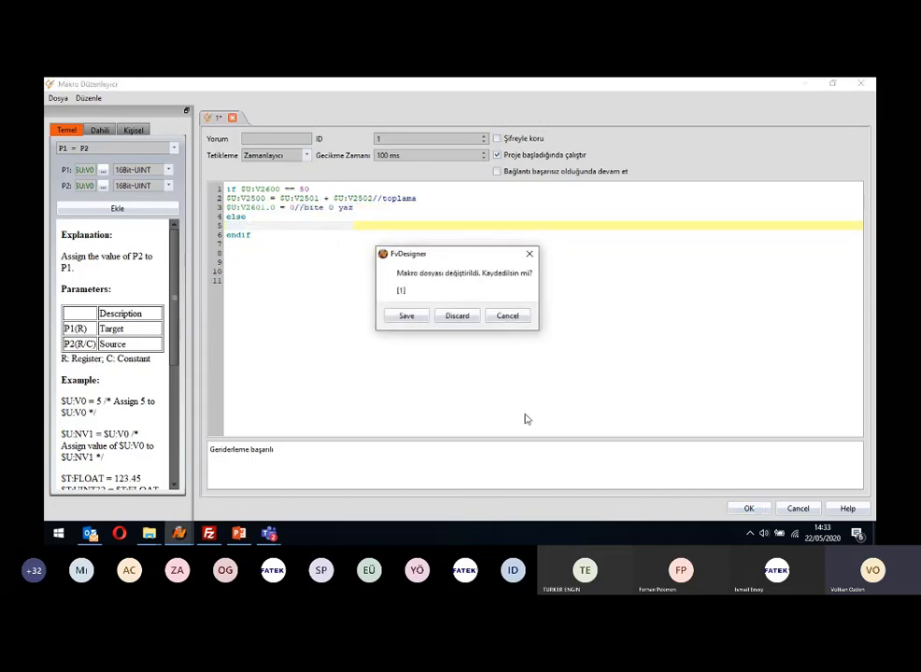
# - Save the macro and move the V2600 display above the addition row on BS21(Makro)
pyautogui.click(401, 319)
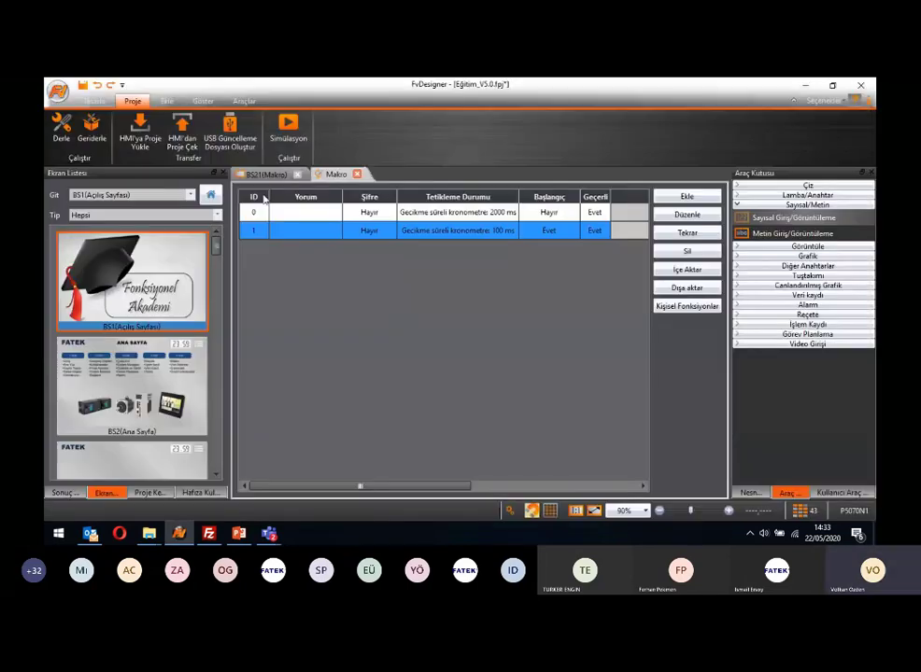
pyautogui.click(266, 174)
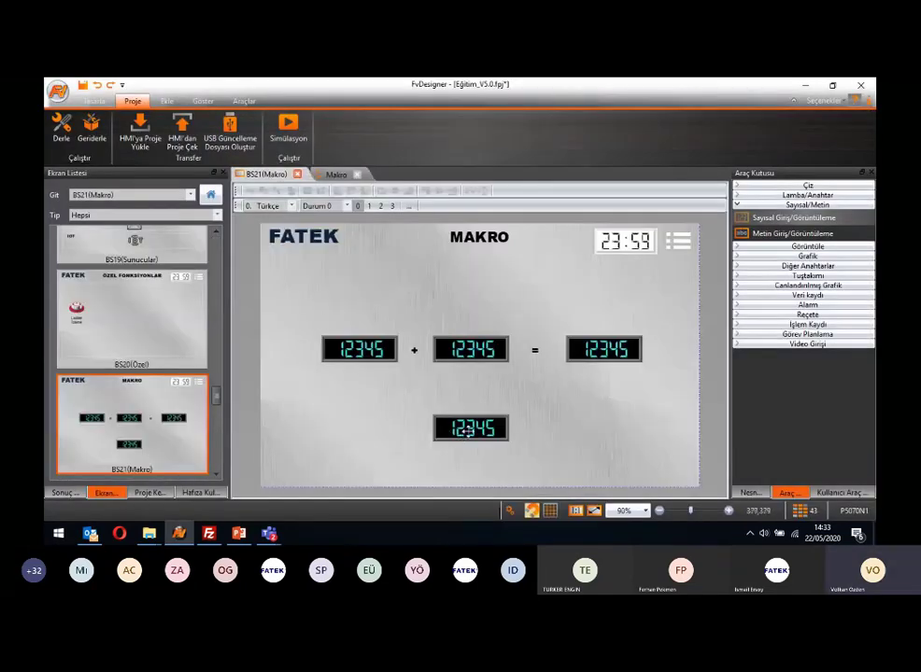
pyautogui.moveTo(478, 428); pyautogui.dragTo(472, 300)
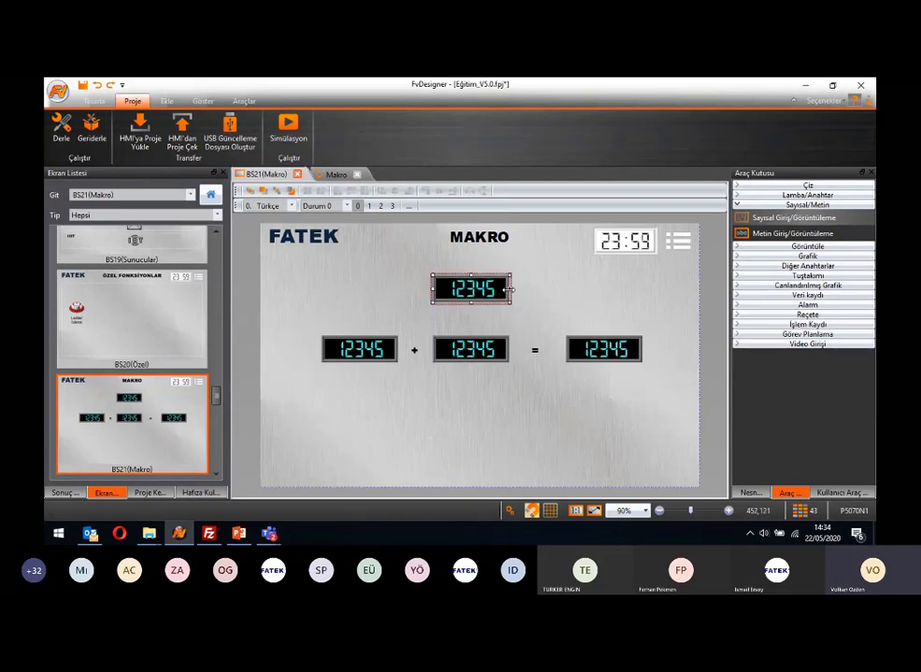
pyautogui.click(470, 312)
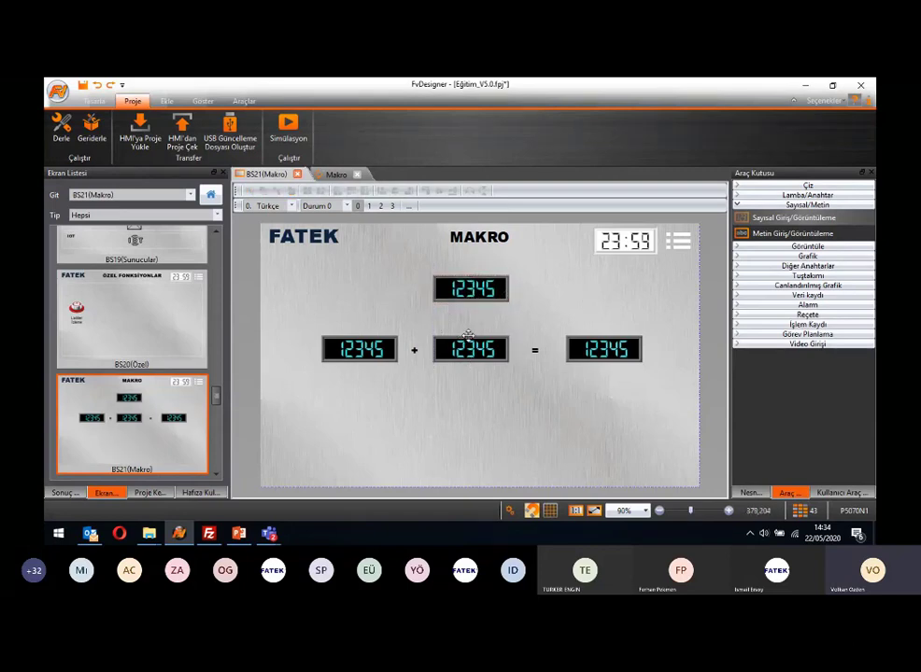
# - Place a Lamba lamp from Lamba/Anahtar below the displays
pyautogui.click(799, 206)
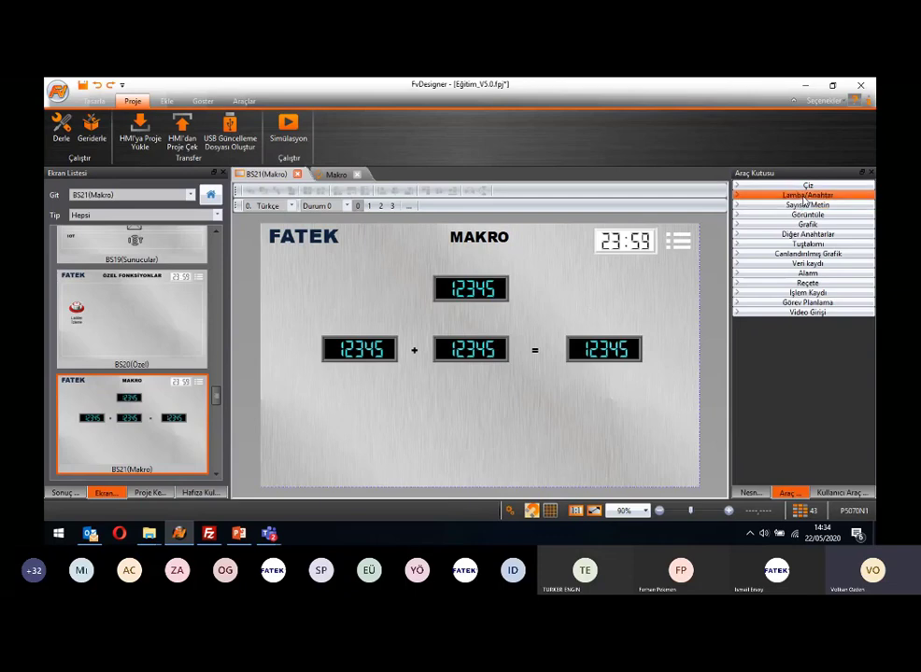
pyautogui.click(801, 196)
pyautogui.moveTo(773, 216); pyautogui.dragTo(363, 432)
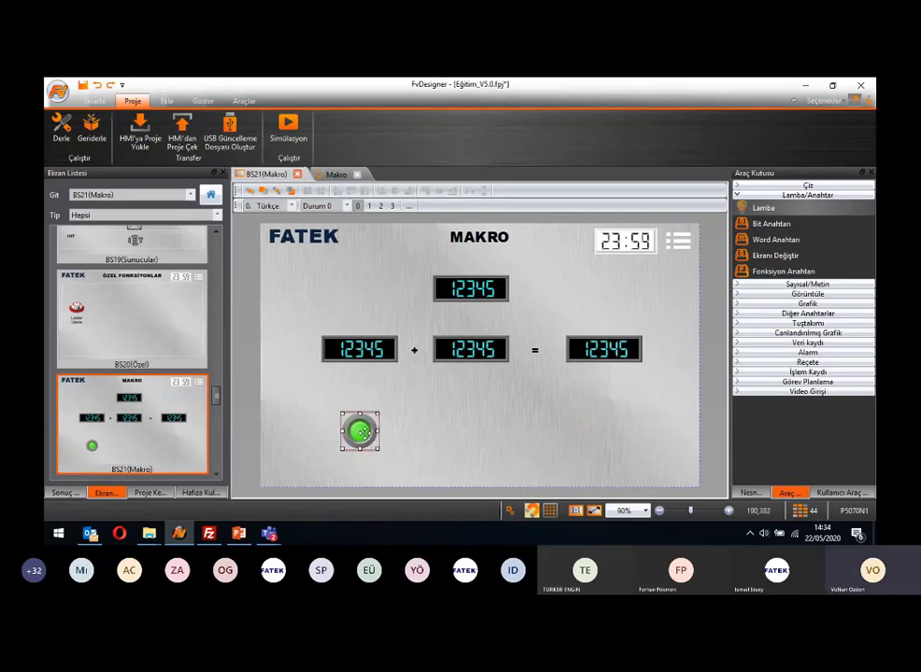
pyautogui.doubleClick(361, 432)
pyautogui.click(502, 203)
pyautogui.moveTo(502, 203); pyautogui.dragTo(418, 202)
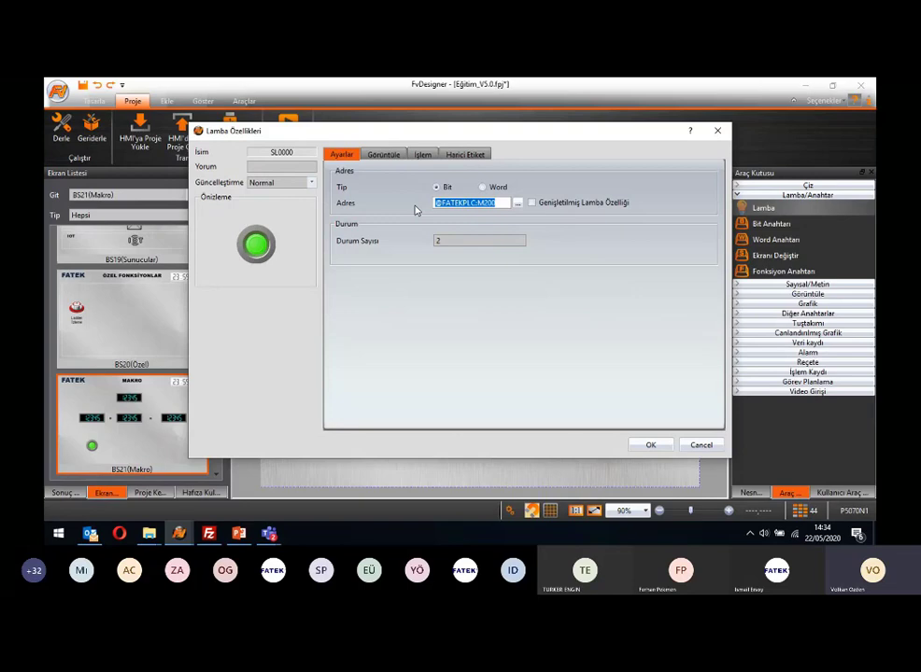
pyautogui.write('y')
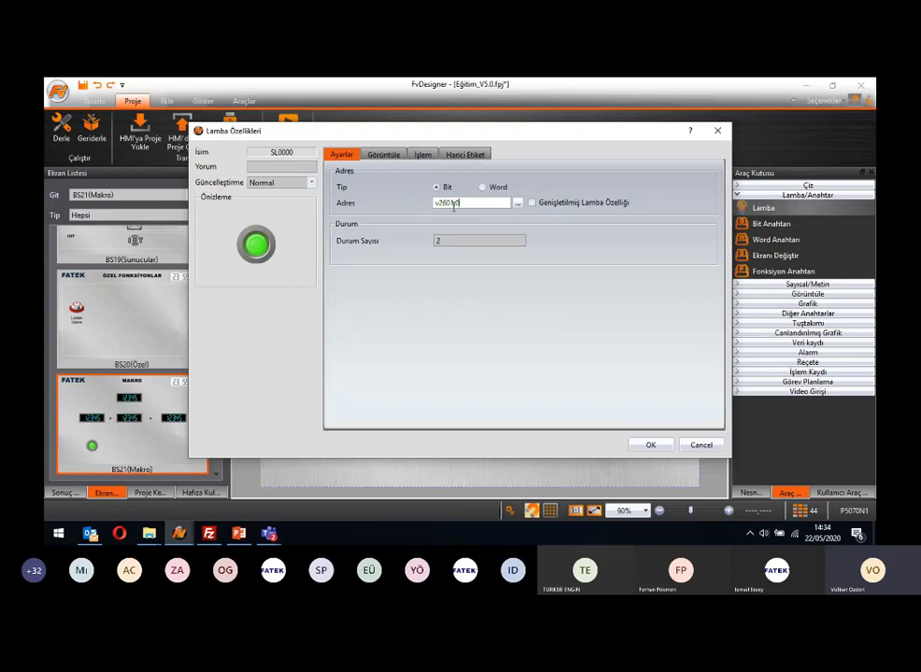
pyautogui.doubleClick(465, 203)
pyautogui.click(463, 204)
pyautogui.click(385, 156)
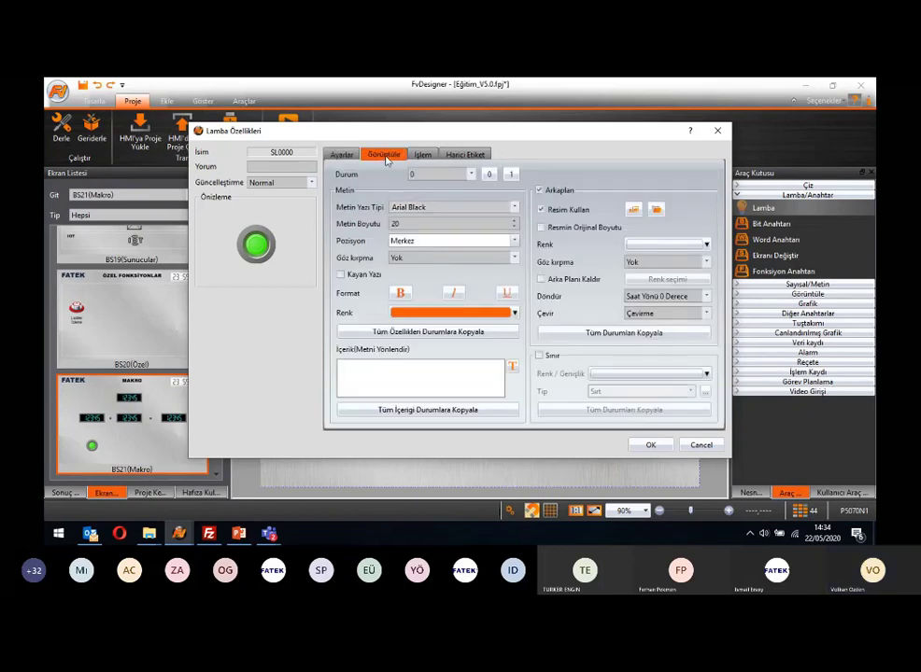
# - Label the lamp 'toplama yapılıyor' for state 0 and 'toplama yapılmıyor' for state 1
pyautogui.click(364, 379)
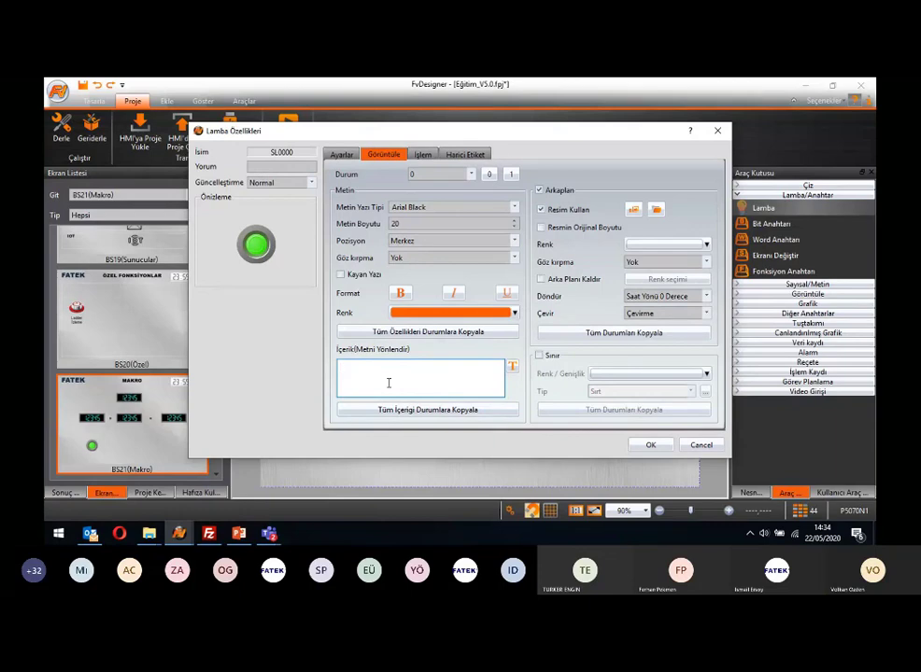
pyautogui.write('toplama yapılıyor')
pyautogui.click(510, 175)
pyautogui.click(413, 376)
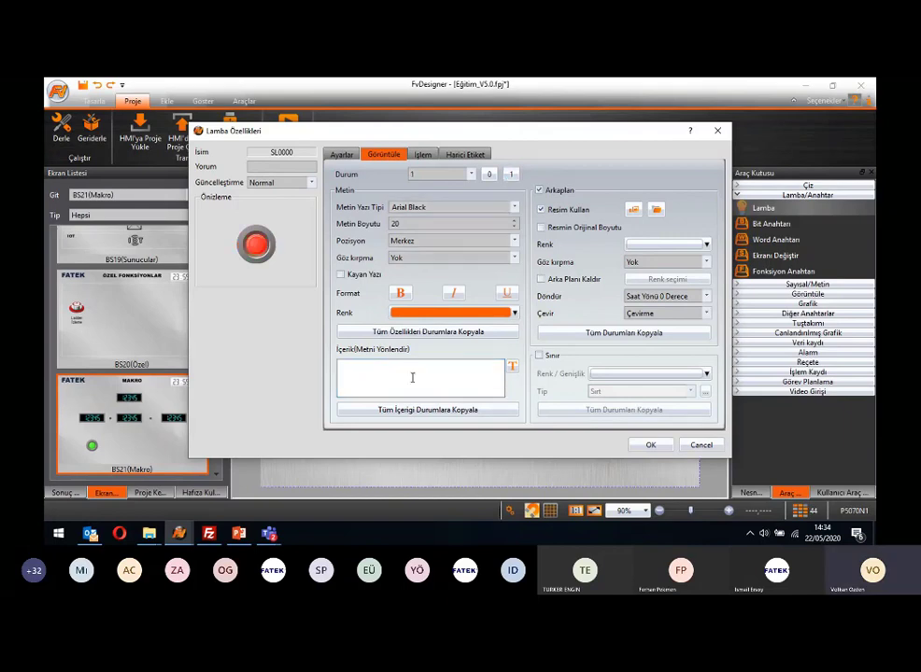
pyautogui.write('toplama yapılmıyor,')
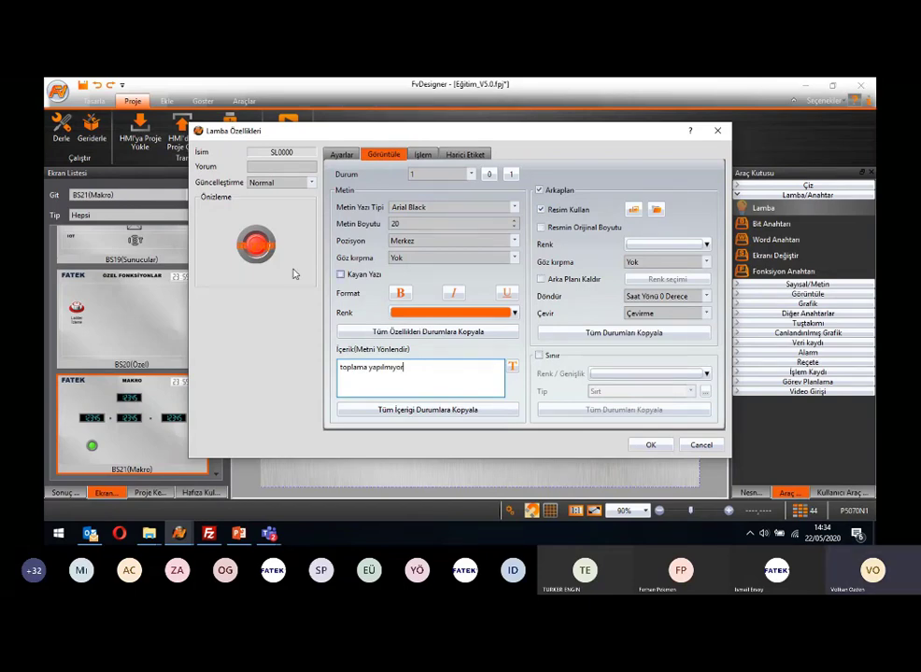
pyautogui.click(632, 210)
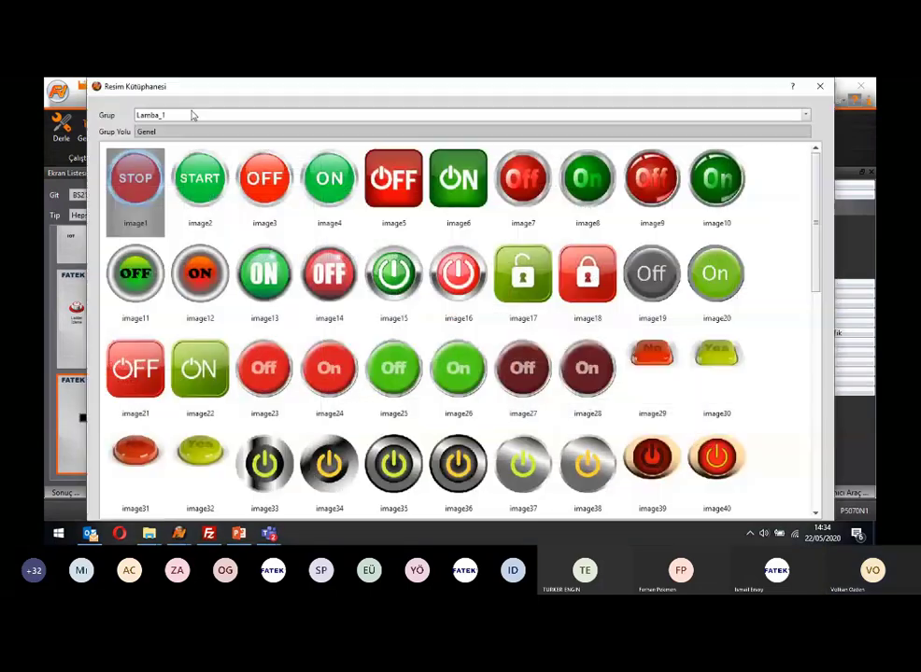
# - Give the lamp red image82 for state 1 and a green square image for state 0
pyautogui.scroll(-5, 280, 333)
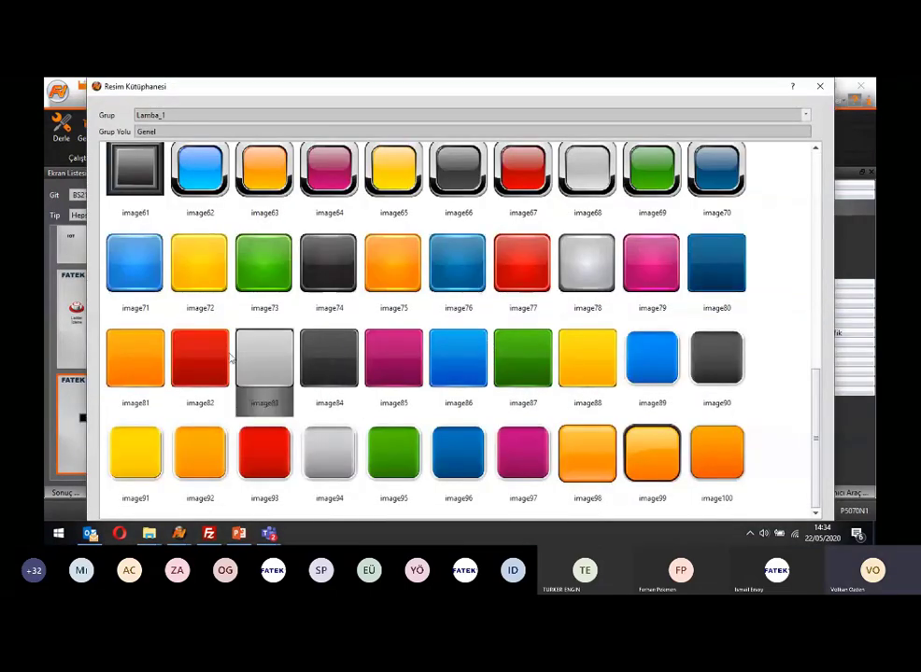
pyautogui.doubleClick(203, 366)
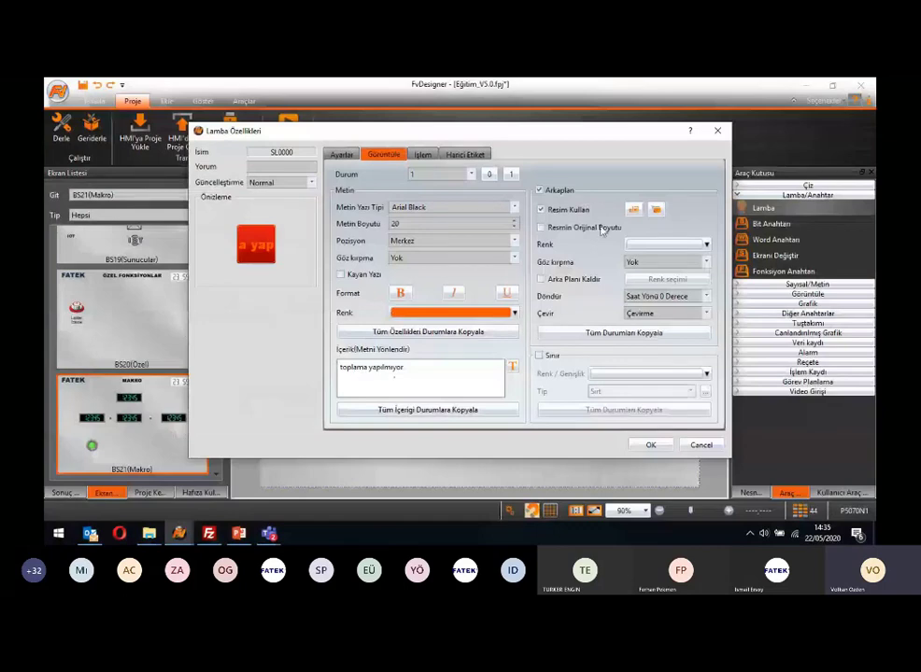
pyautogui.click(489, 174)
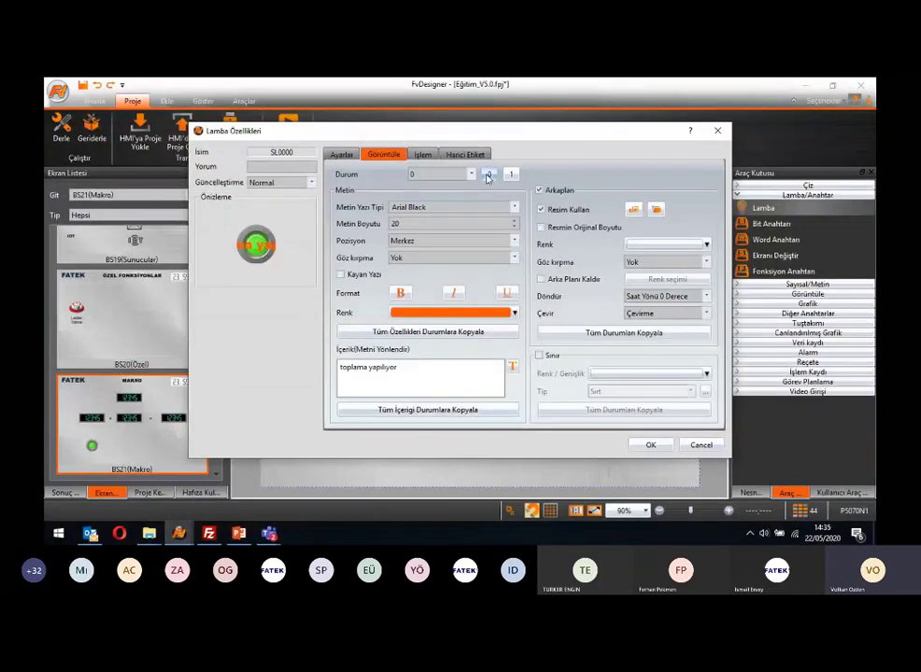
pyautogui.click(634, 212)
pyautogui.doubleClick(519, 462)
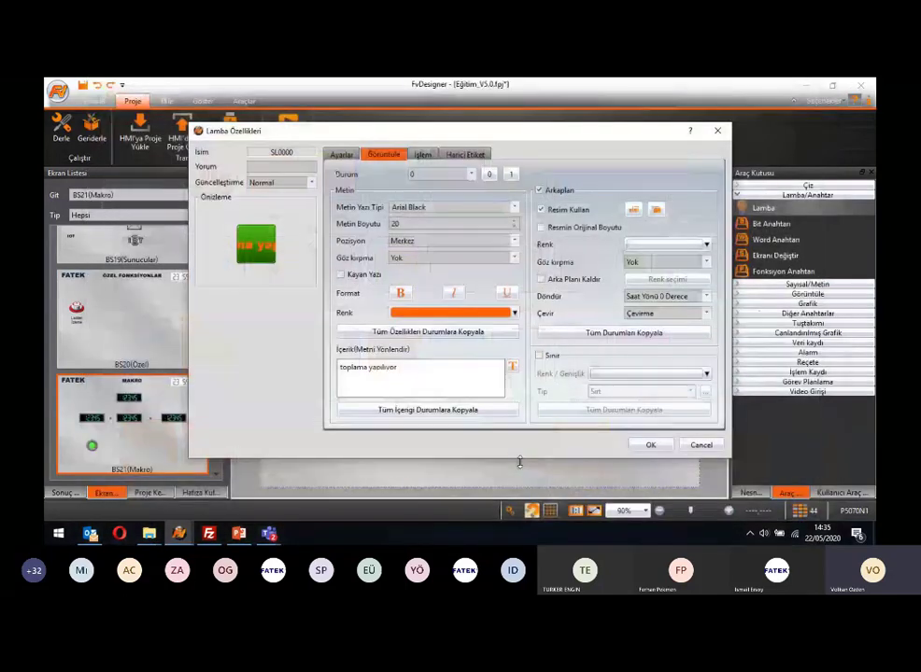
pyautogui.click(511, 175)
pyautogui.click(488, 175)
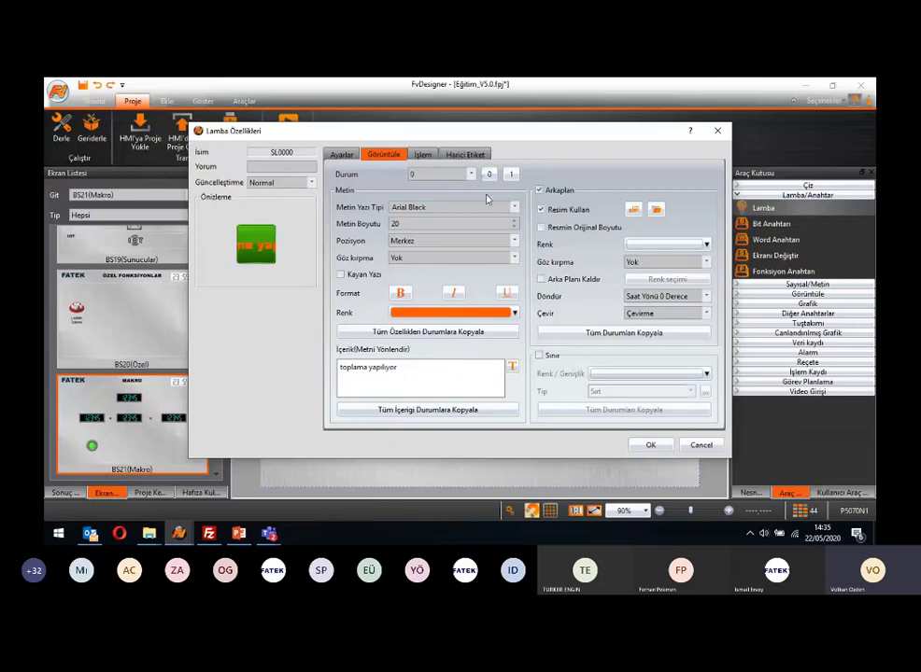
# - Make the lamp text black, apply, and widen the lamp to fit its label
pyautogui.click(434, 313)
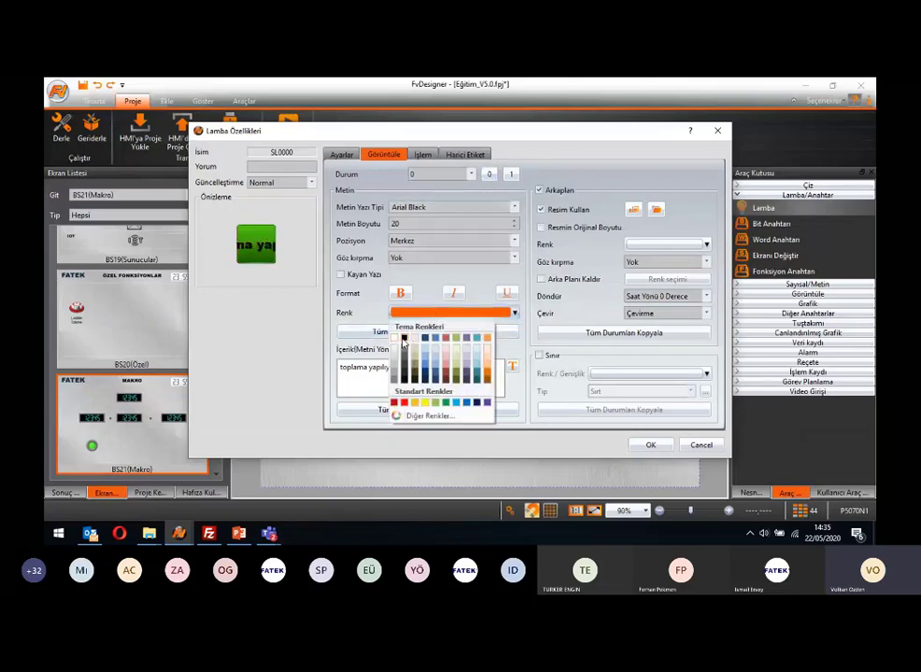
pyautogui.click(403, 339)
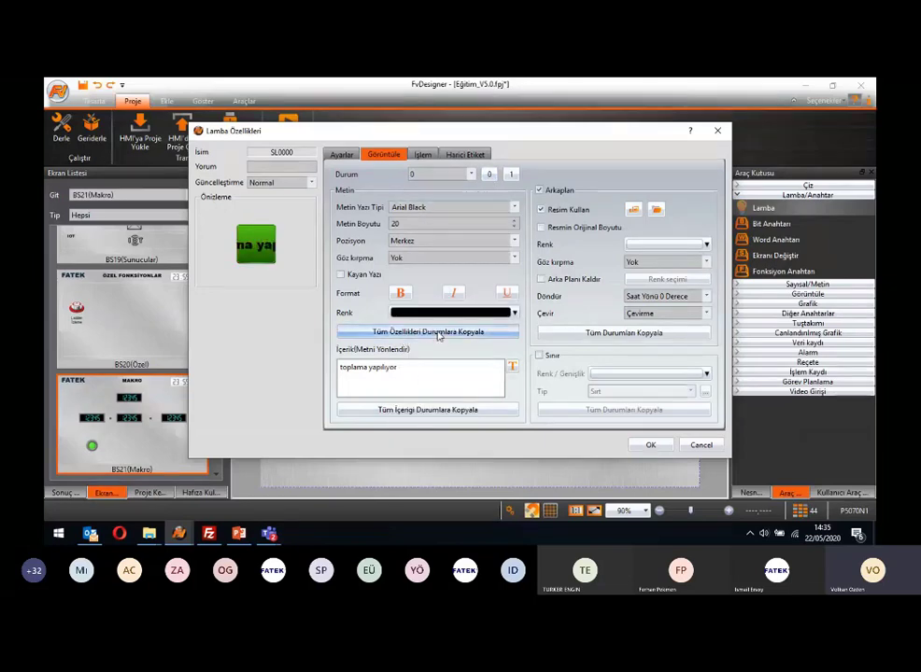
pyautogui.click(651, 445)
pyautogui.moveTo(379, 431); pyautogui.dragTo(515, 431)
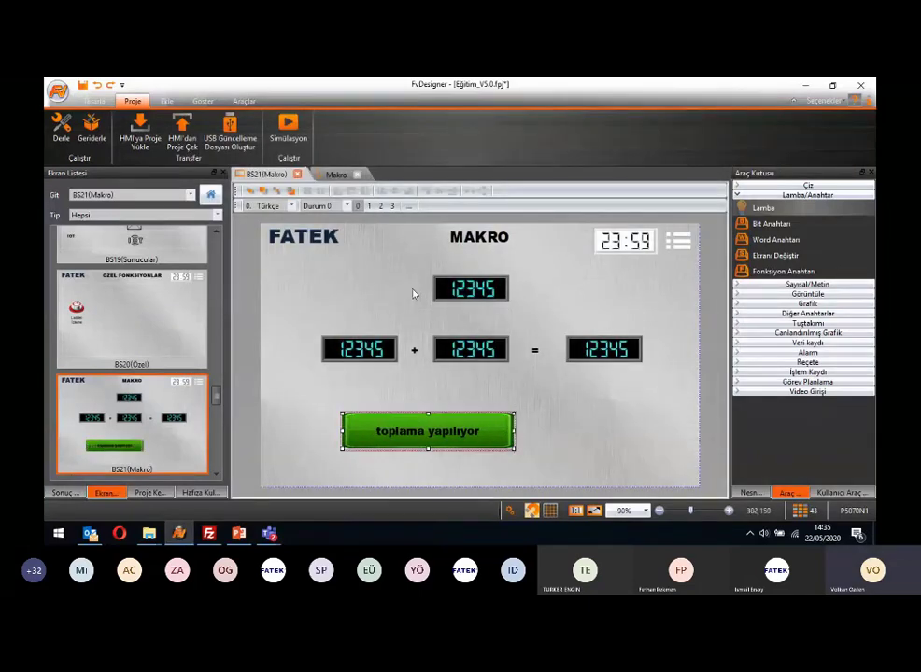
# - Preview the screen in states 0, 1 and 2 to check the lamp labels
pyautogui.click(368, 206)
pyautogui.click(358, 205)
pyautogui.click(380, 206)
pyautogui.click(369, 206)
pyautogui.click(358, 206)
# - Centre the lamp under the addition row and start the simulation, compiling first
pyautogui.moveTo(438, 433); pyautogui.dragTo(493, 440)
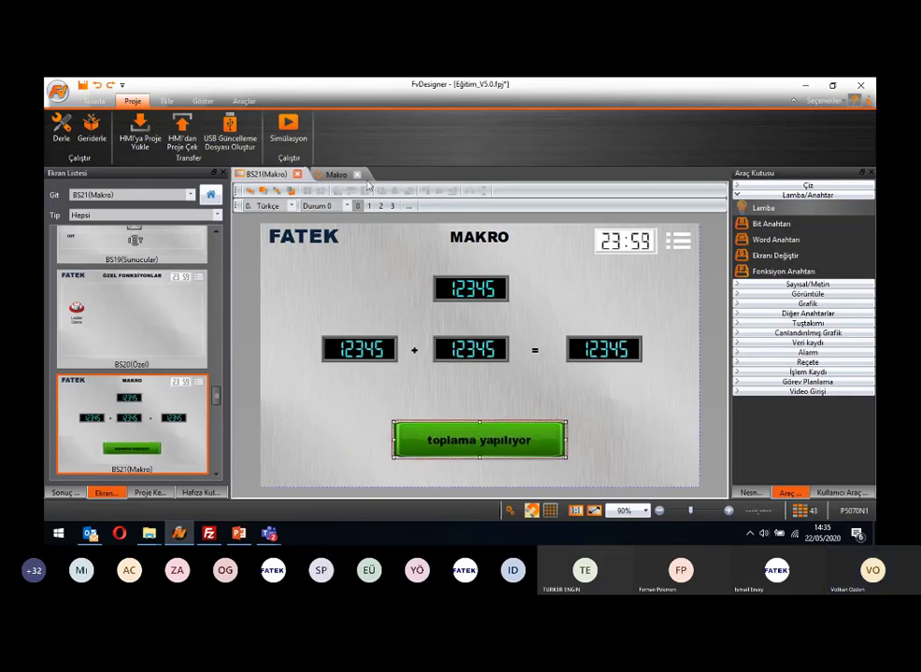
pyautogui.click(291, 124)
pyautogui.press('Return')
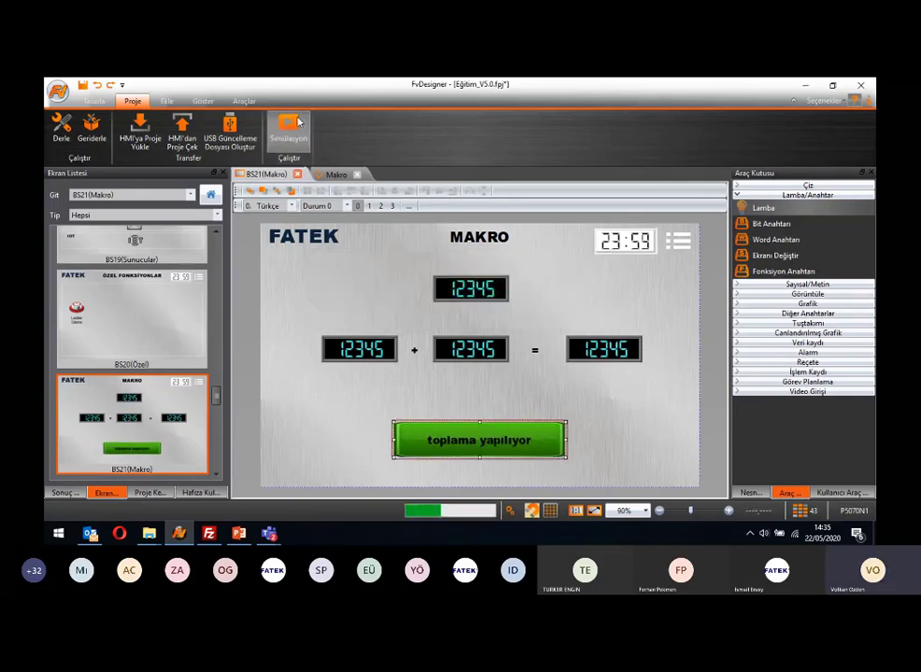
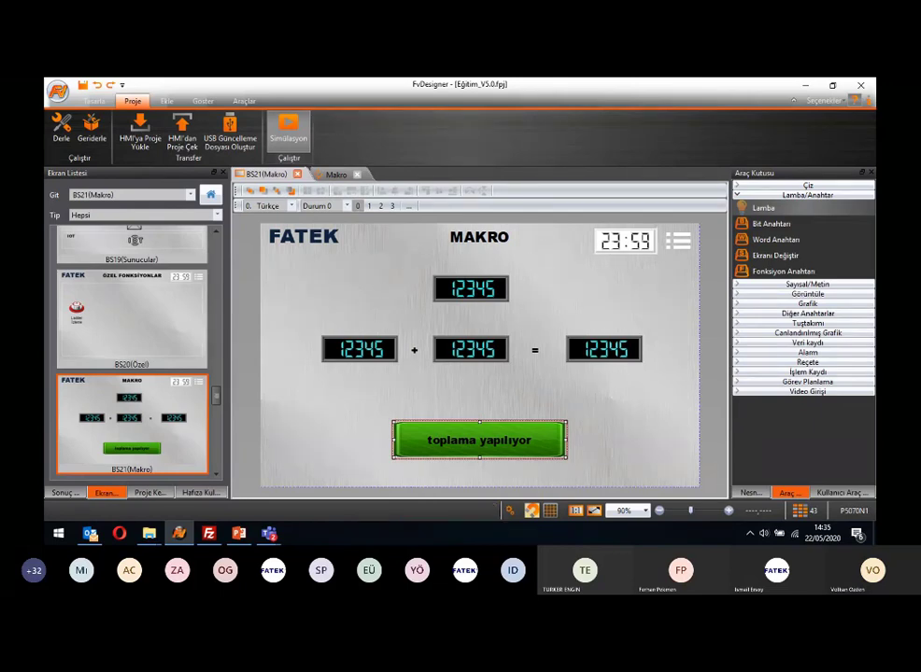
# - Start the simulation, go to the MAKRO screen and set the top value to 50
pyautogui.click(628, 229)
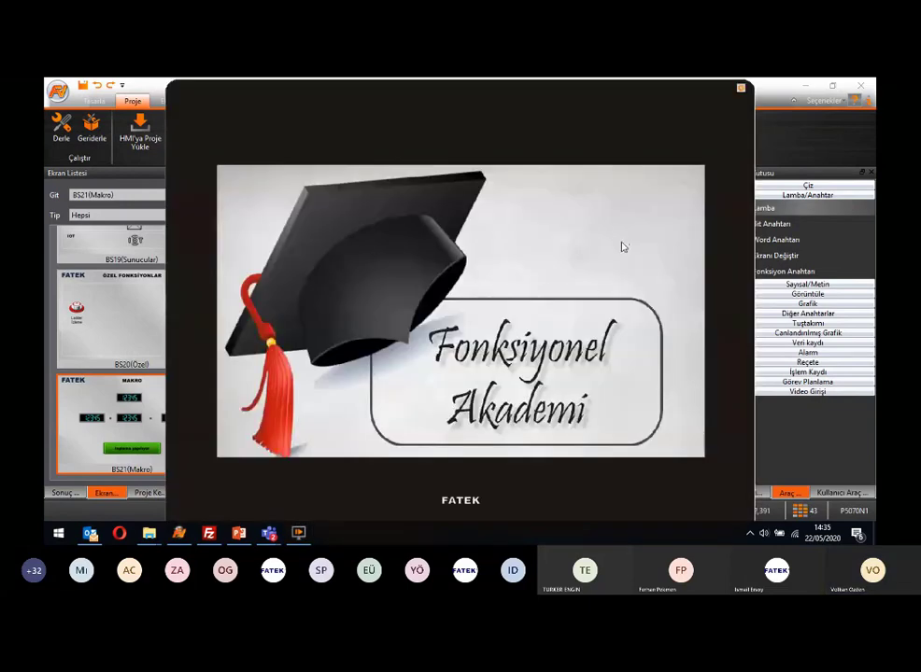
pyautogui.click(687, 325)
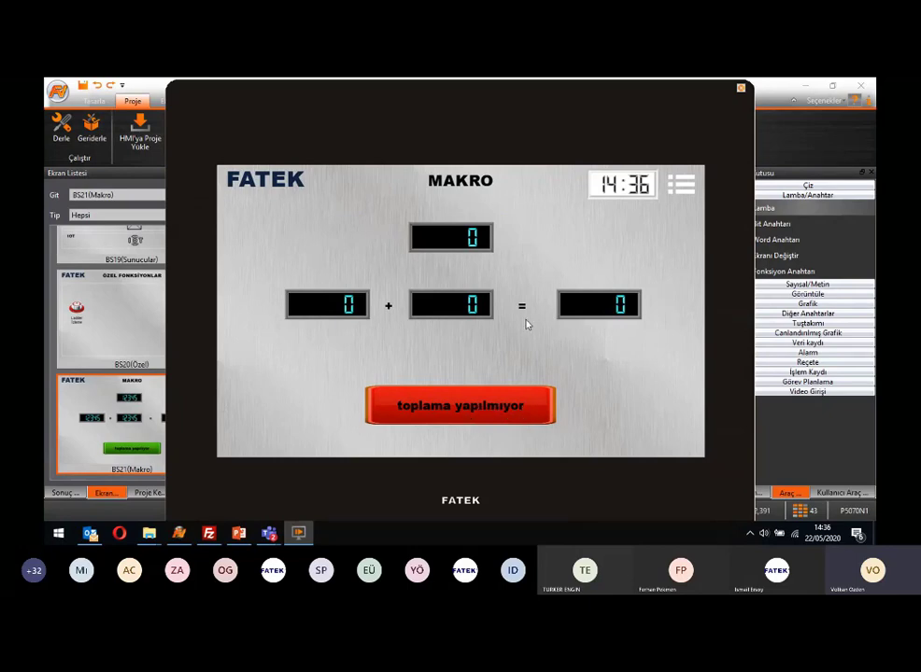
pyautogui.click(472, 242)
pyautogui.write('50')
pyautogui.press('Return')
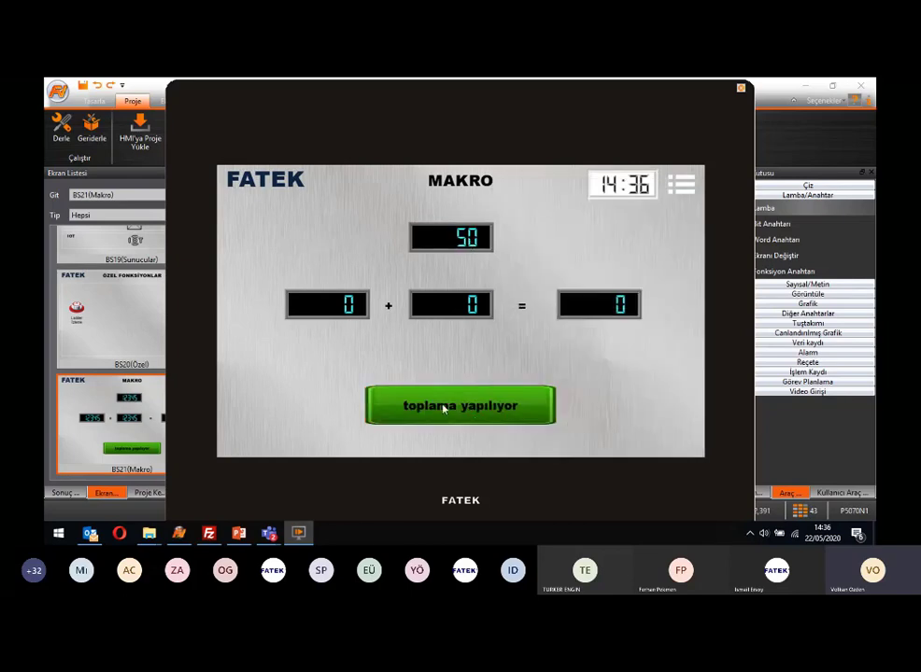
# - Enter 66 and 55 as the two numbers to add, giving 121
pyautogui.click(344, 309)
pyautogui.write('66')
pyautogui.press('Return')
pyautogui.click(434, 308)
pyautogui.write('55')
pyautogui.press('Return')
# - Change the top value to 7, the second number to 99 and the first to 0
pyautogui.click(485, 239)
pyautogui.click(519, 286)
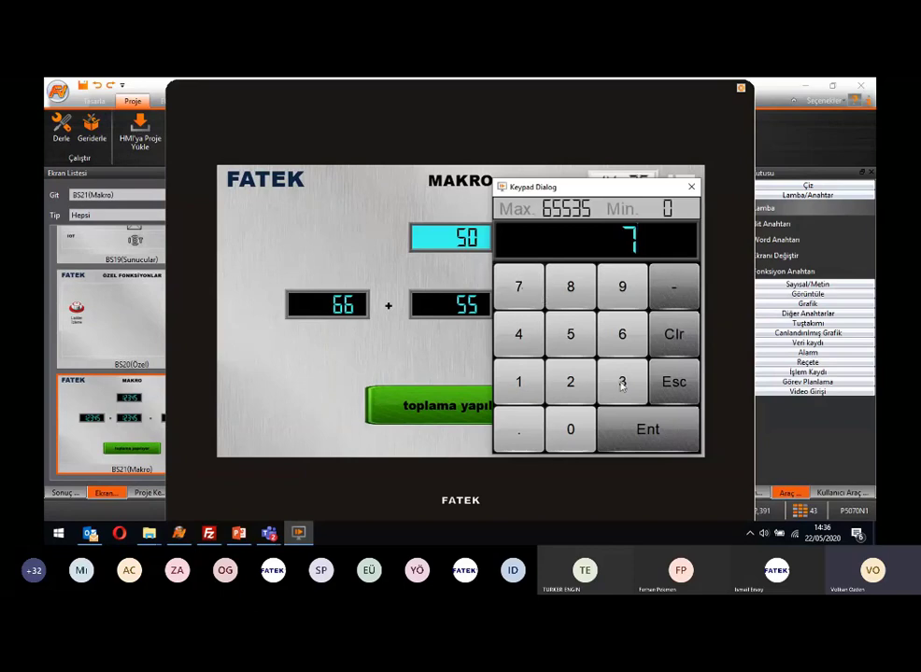
pyautogui.click(639, 443)
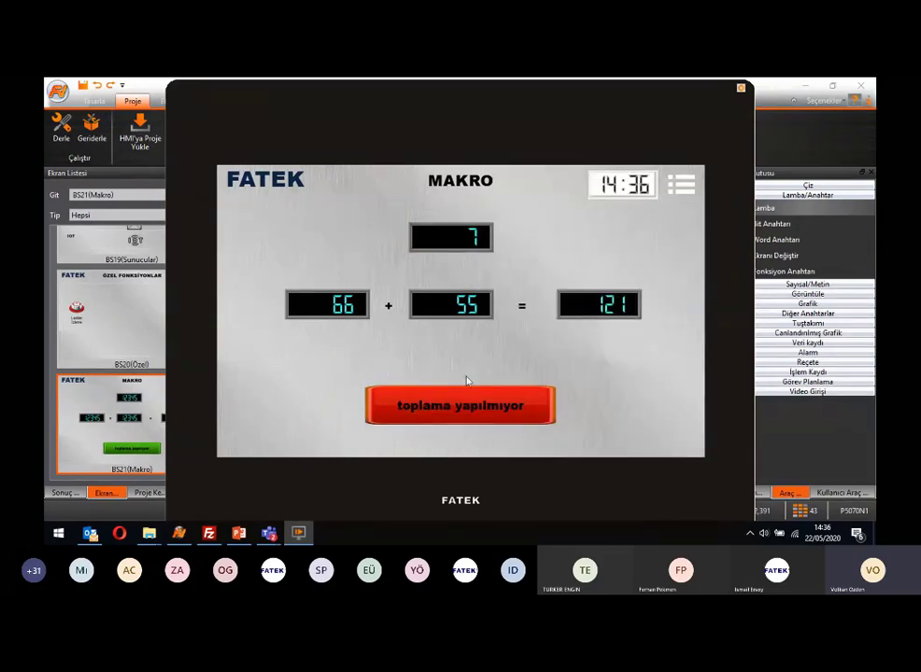
pyautogui.click(484, 302)
pyautogui.write('99')
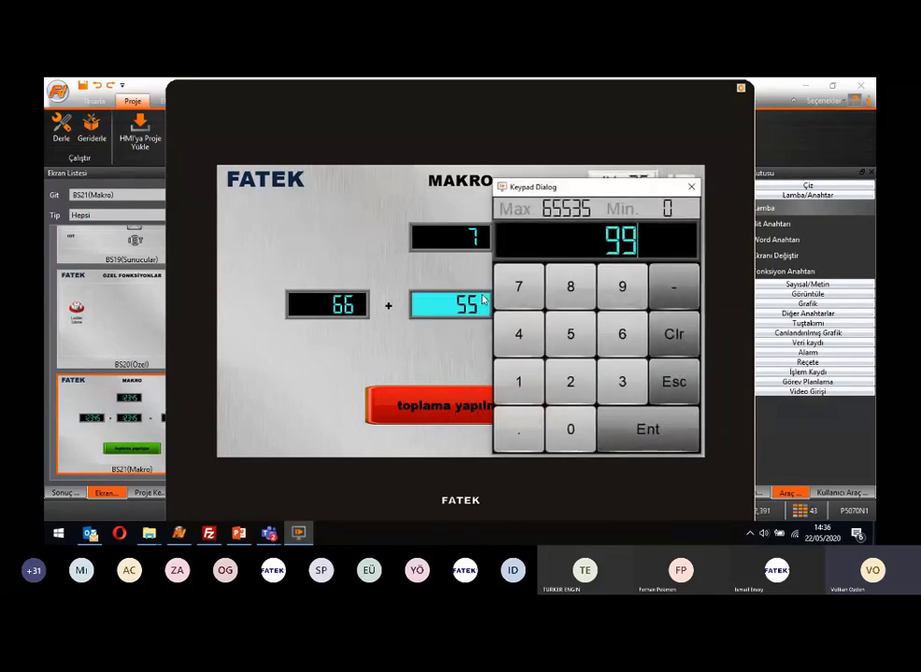
pyautogui.press('Return')
pyautogui.click(338, 308)
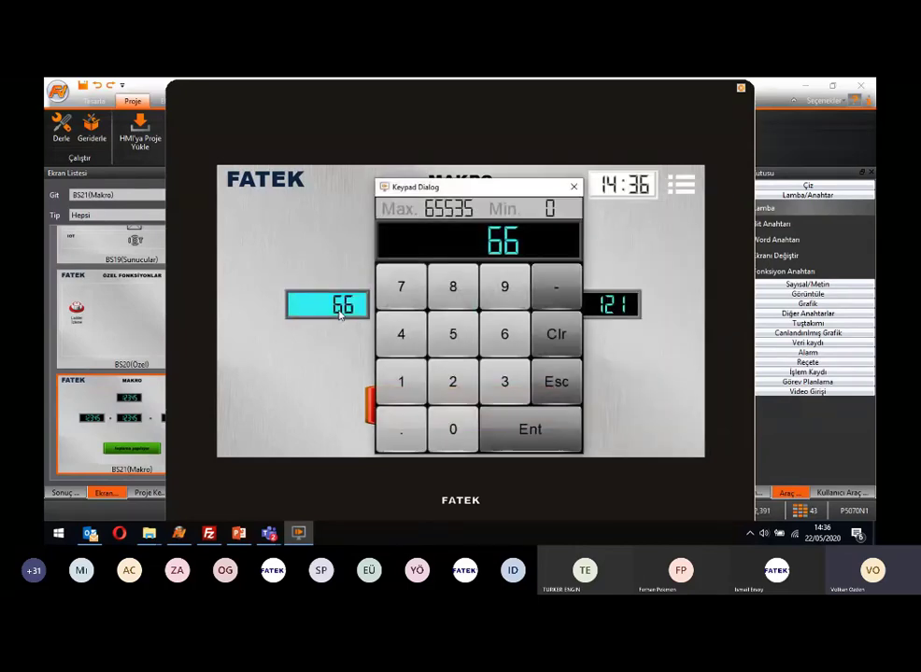
pyautogui.press('Return')
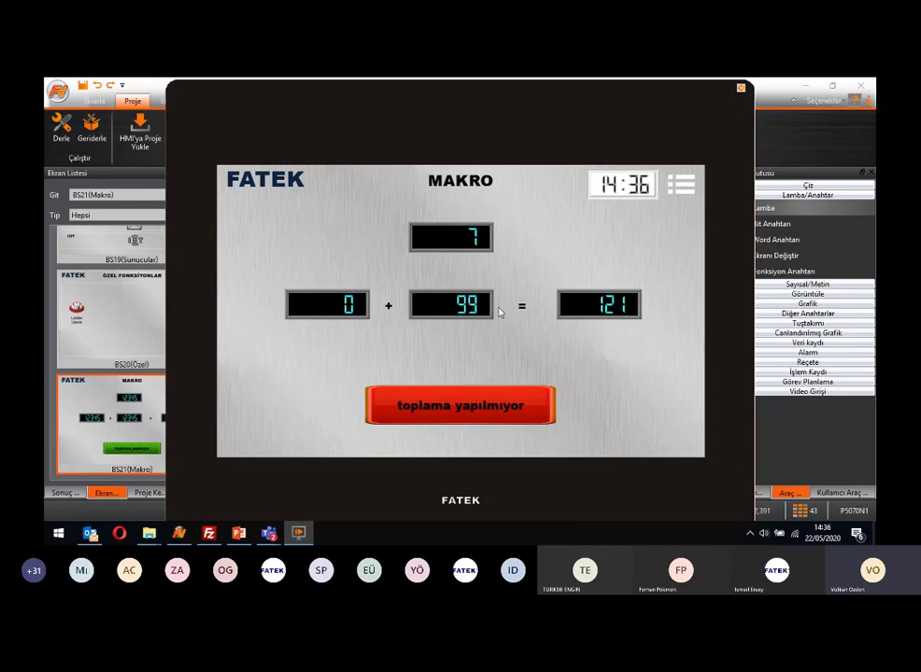
# - Close the simulator and open macro 1's code from the Makro list
pyautogui.click(740, 90)
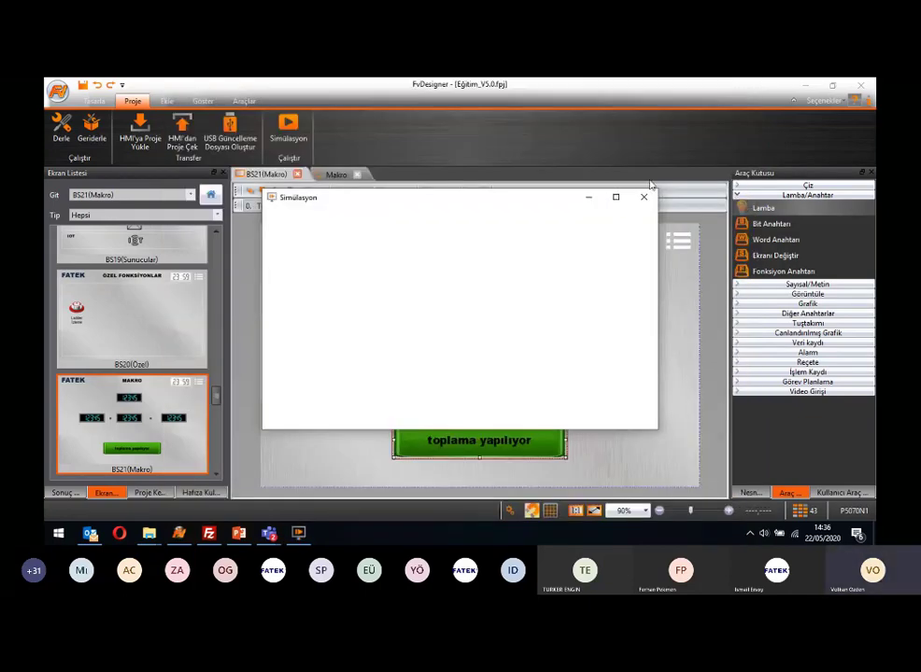
pyautogui.click(647, 195)
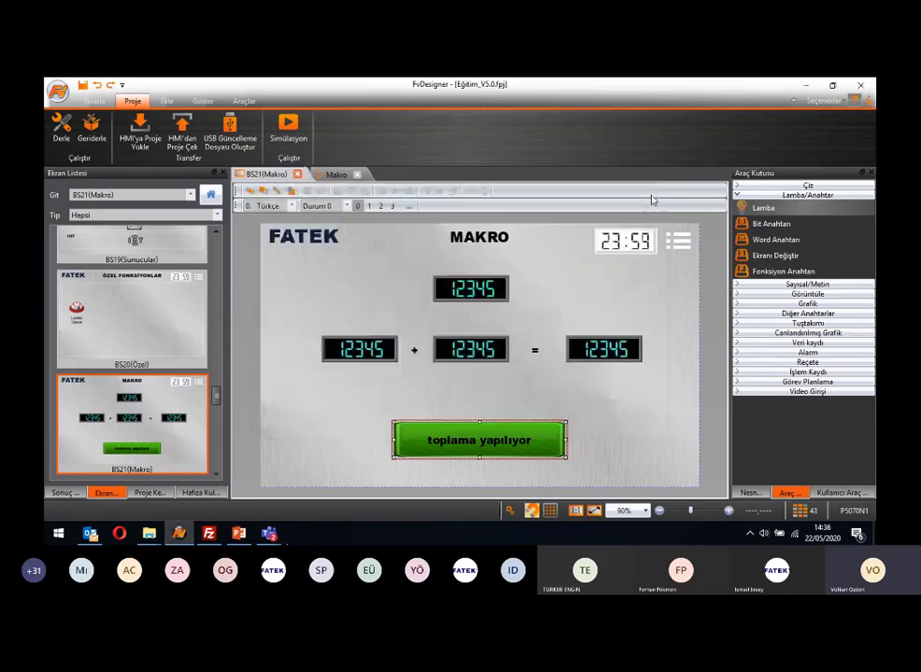
pyautogui.click(335, 175)
pyautogui.doubleClick(380, 236)
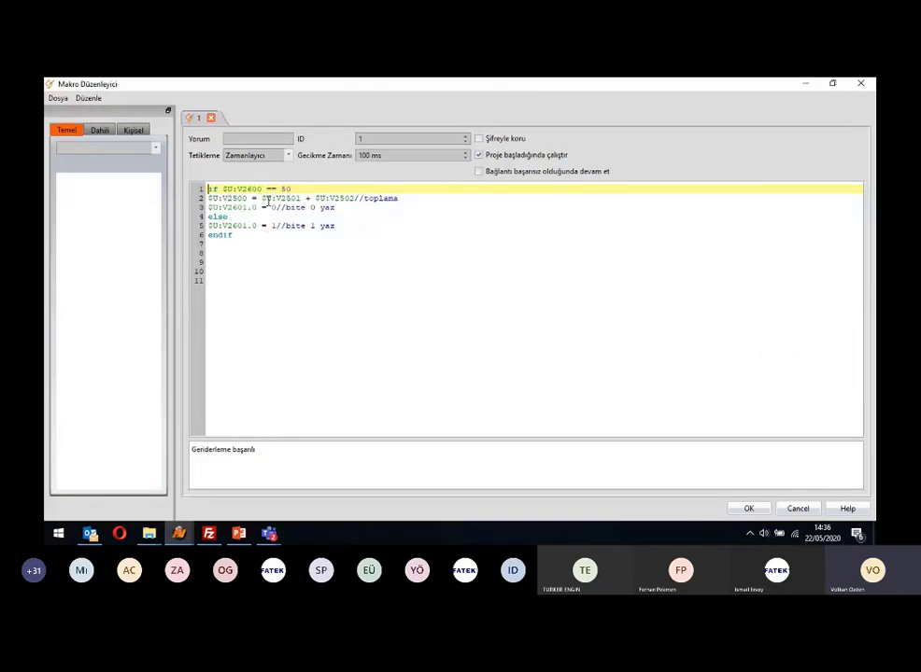
# - Cancel out of the macro code and return to the BS21 (Makro) screen design
pyautogui.click(797, 508)
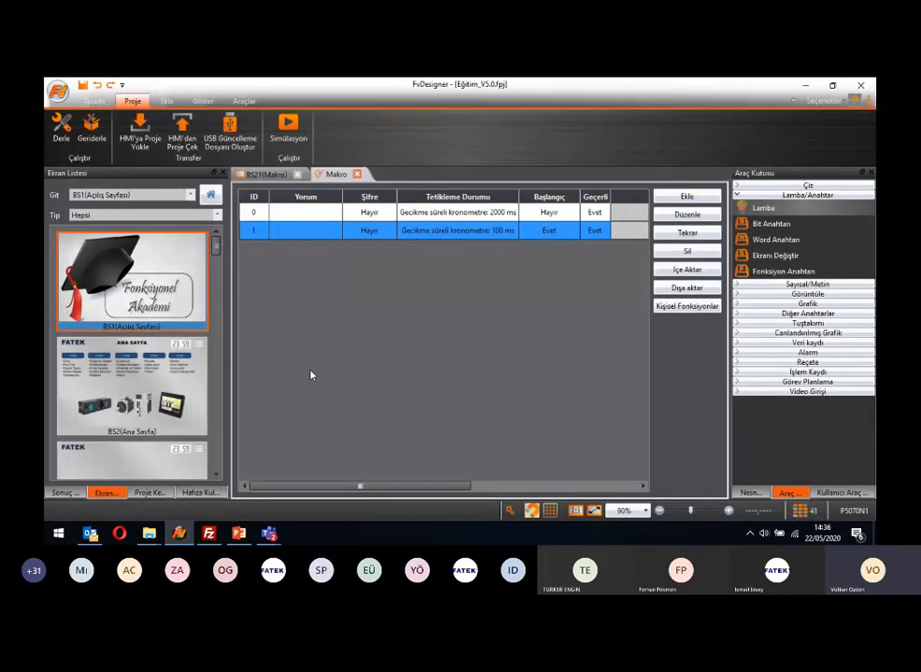
pyautogui.moveTo(220, 256); pyautogui.dragTo(219, 270)
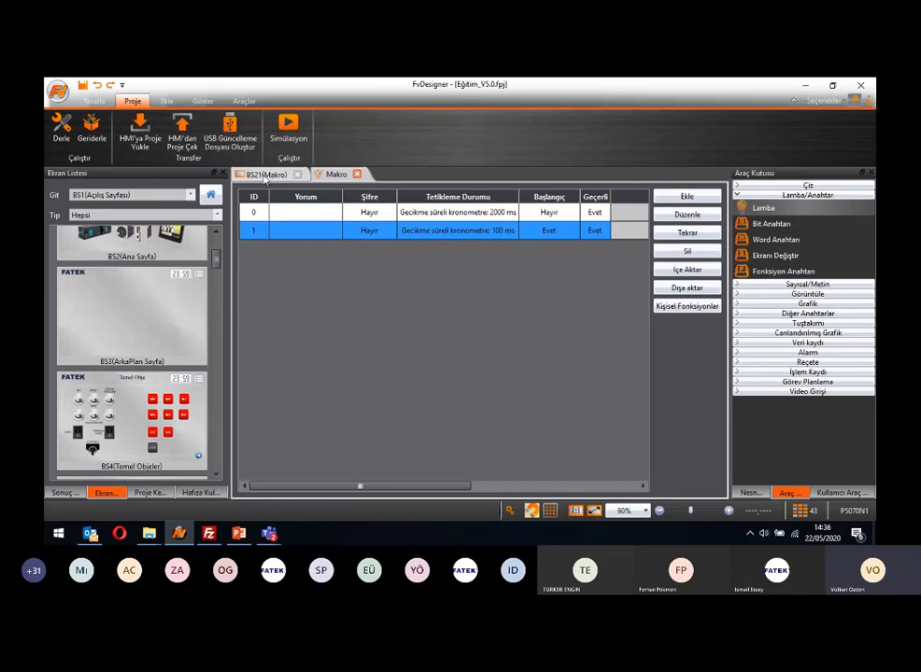
pyautogui.click(265, 176)
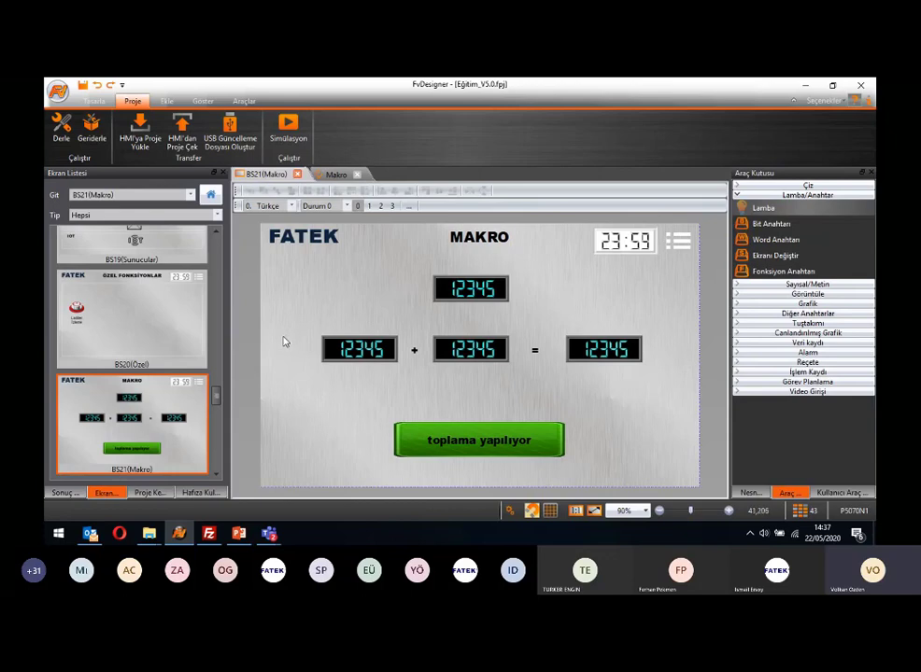
# - Open the MAKRO screen's Özellikler and tick Makroları Çalıştır
pyautogui.click(809, 195)
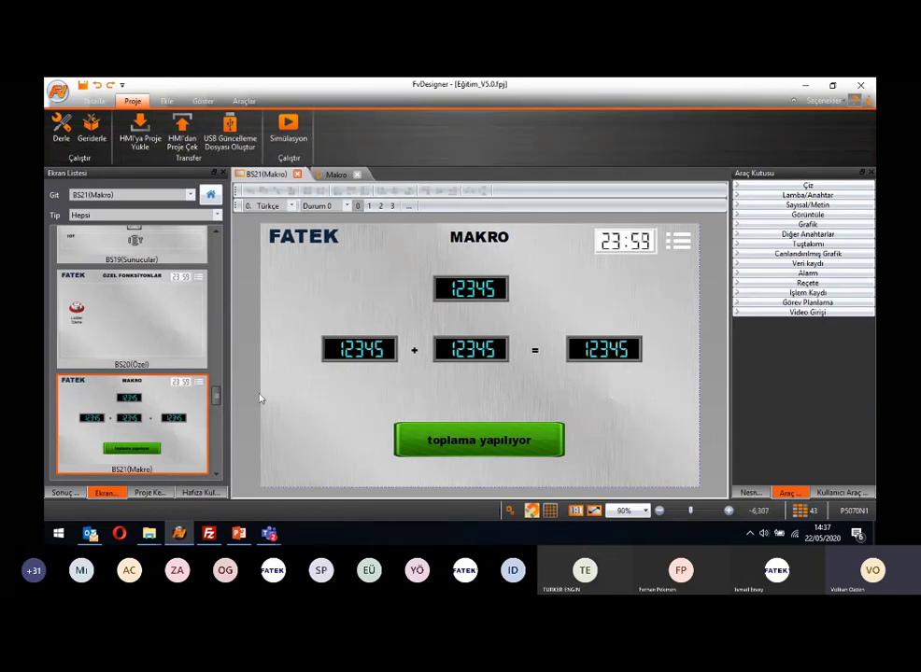
pyautogui.rightClick(310, 383)
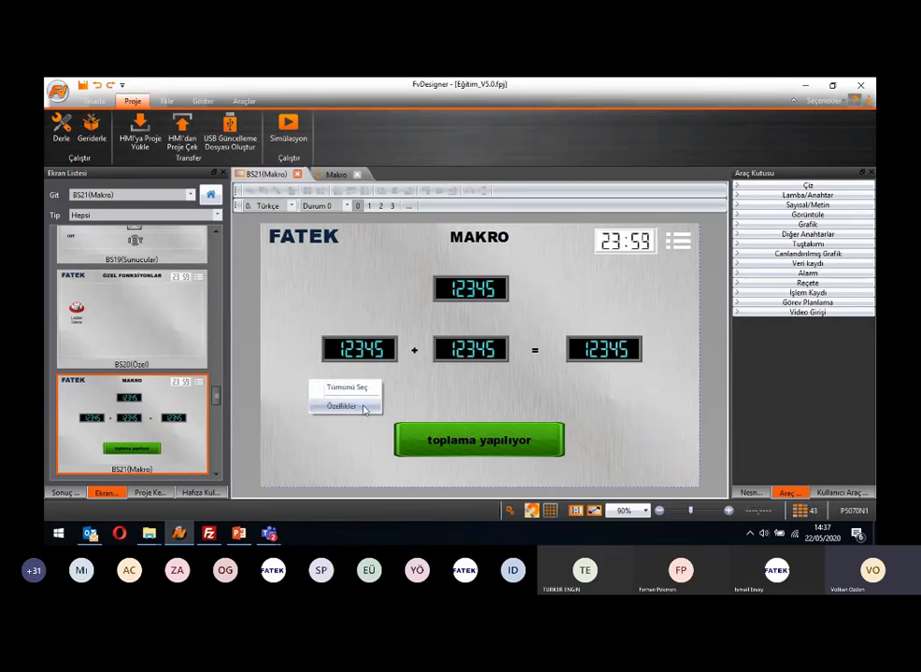
pyautogui.click(342, 409)
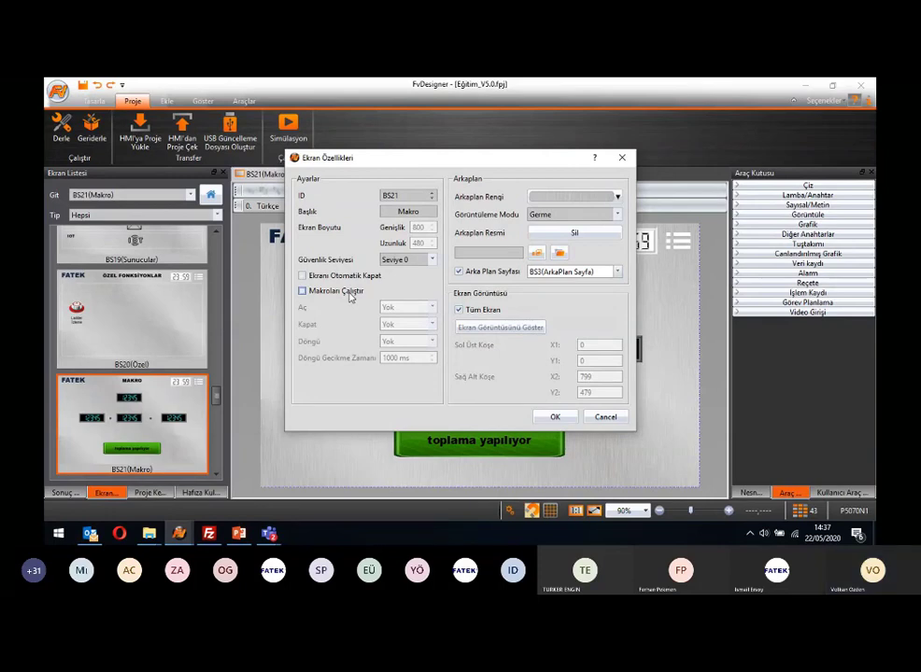
pyautogui.click(352, 297)
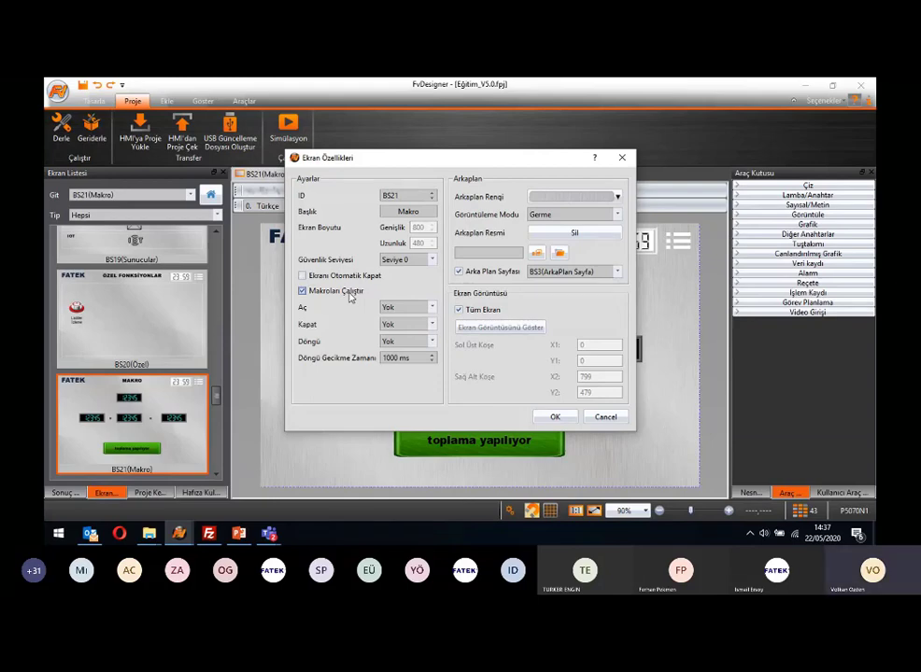
# - Set Aç and Döngü to macro [1] with a 100 ms loop delay and apply
pyautogui.click(392, 308)
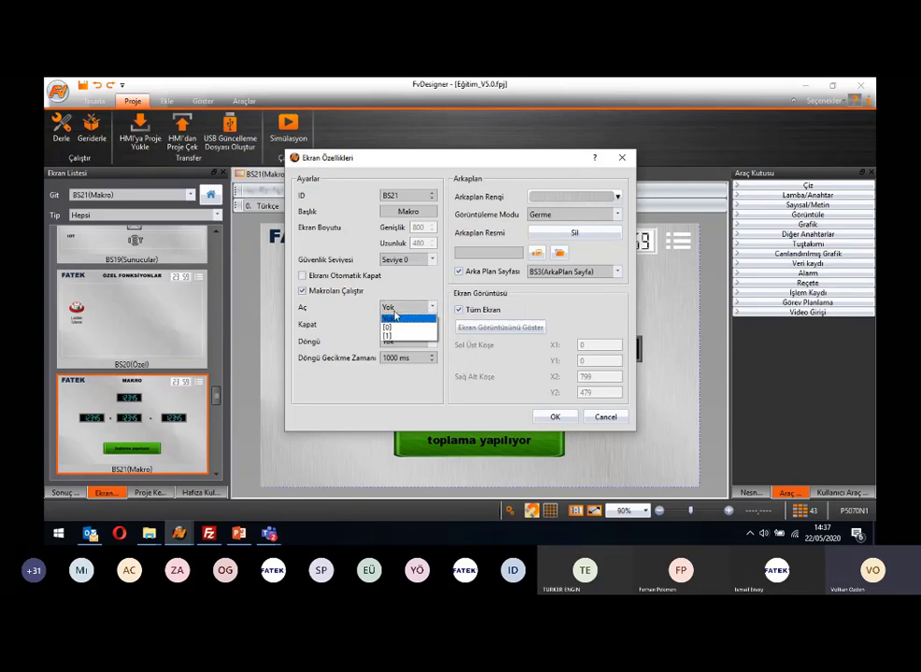
pyautogui.click(393, 318)
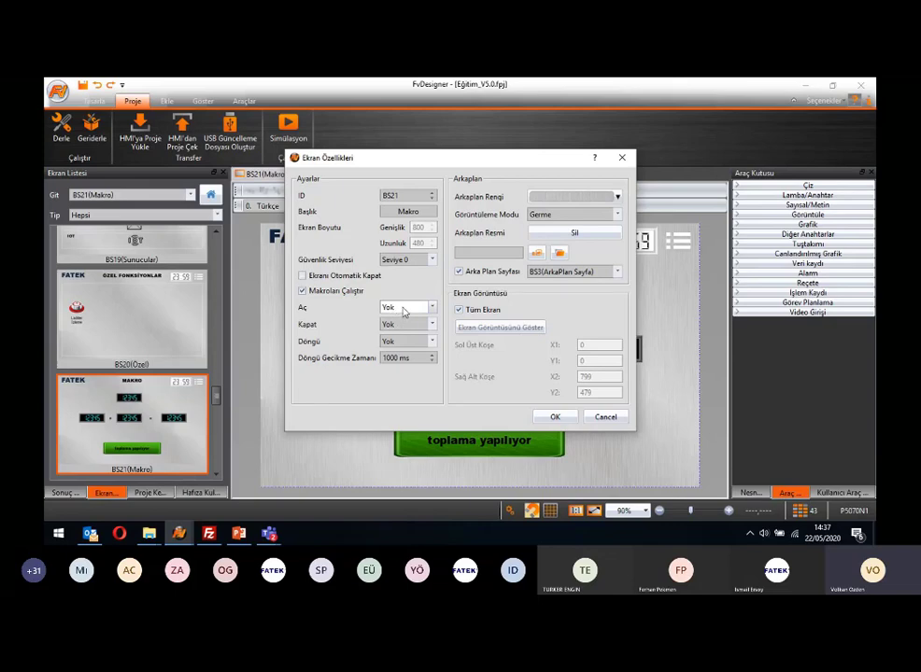
pyautogui.click(404, 312)
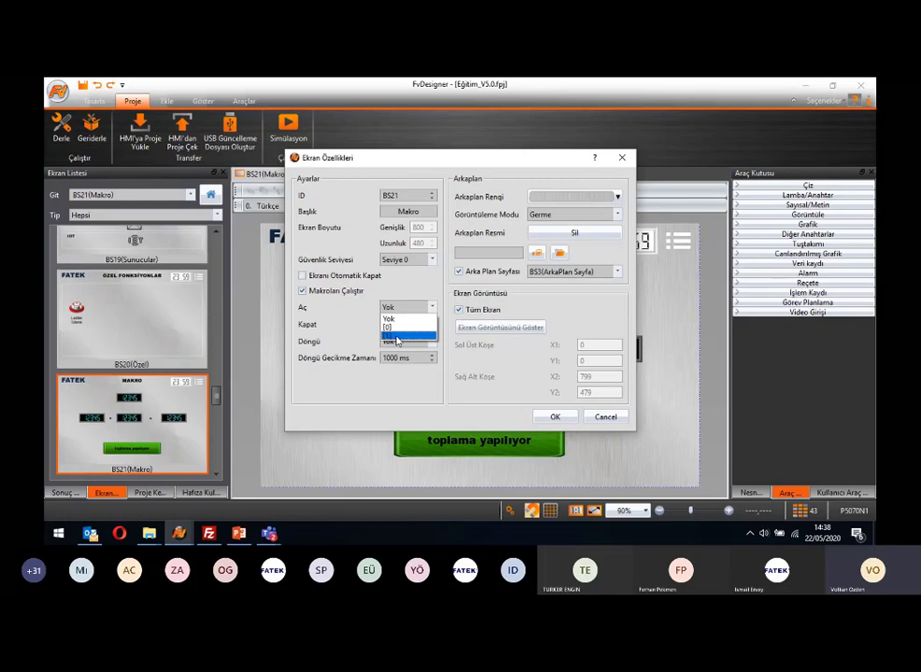
pyautogui.click(396, 336)
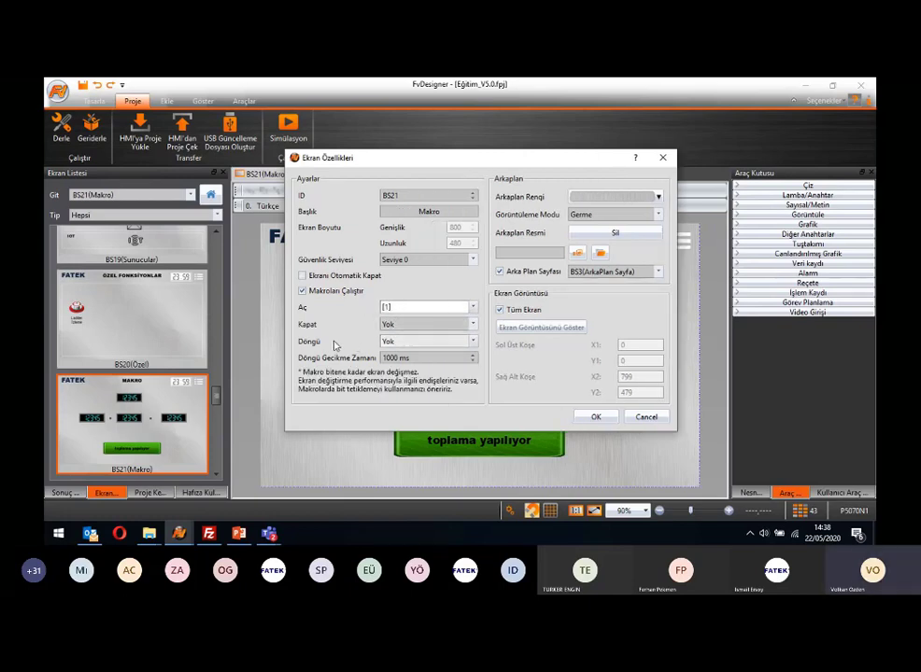
pyautogui.click(396, 343)
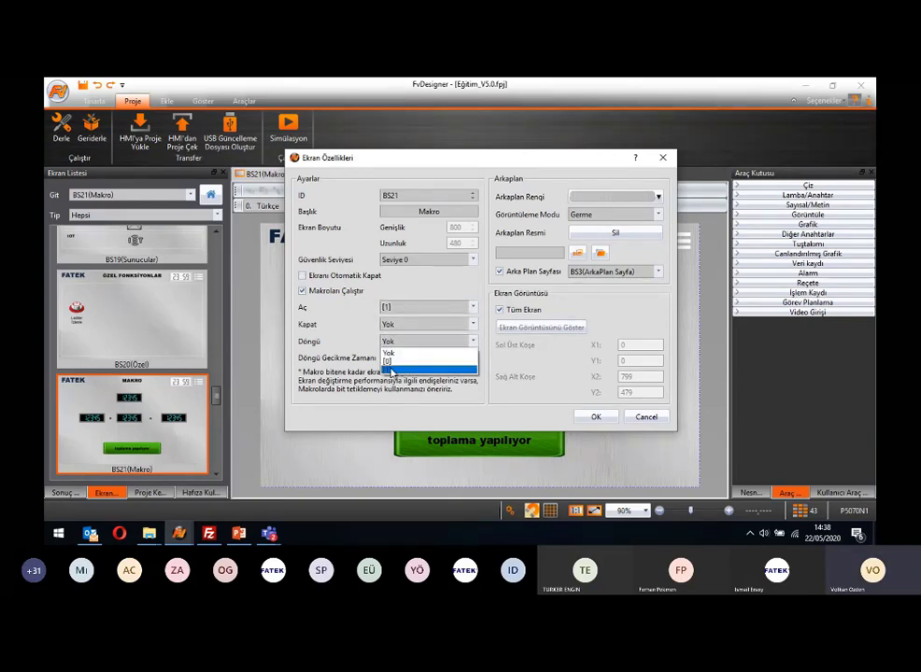
pyautogui.click(392, 371)
pyautogui.click(413, 357)
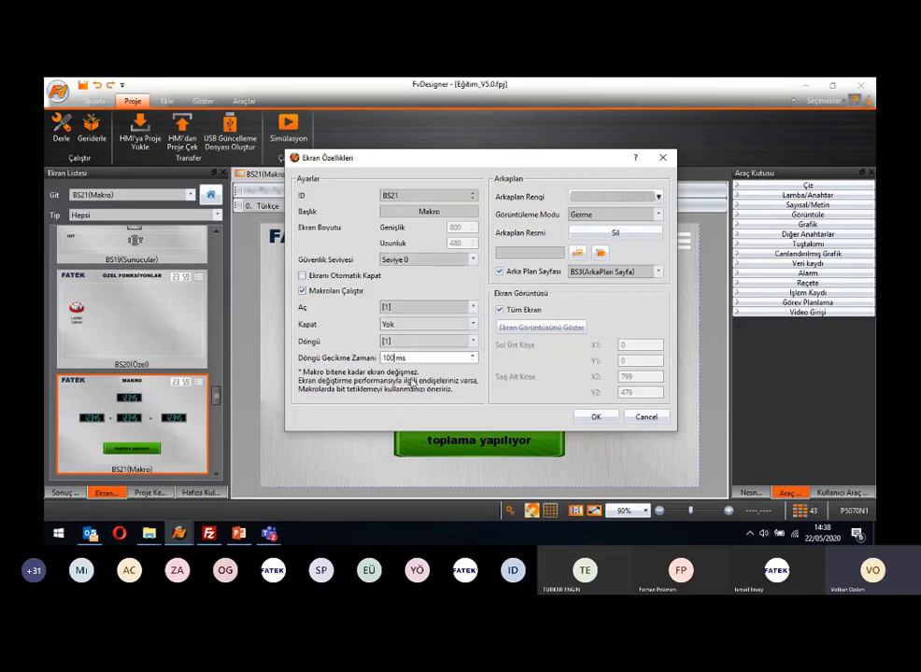
pyautogui.click(596, 419)
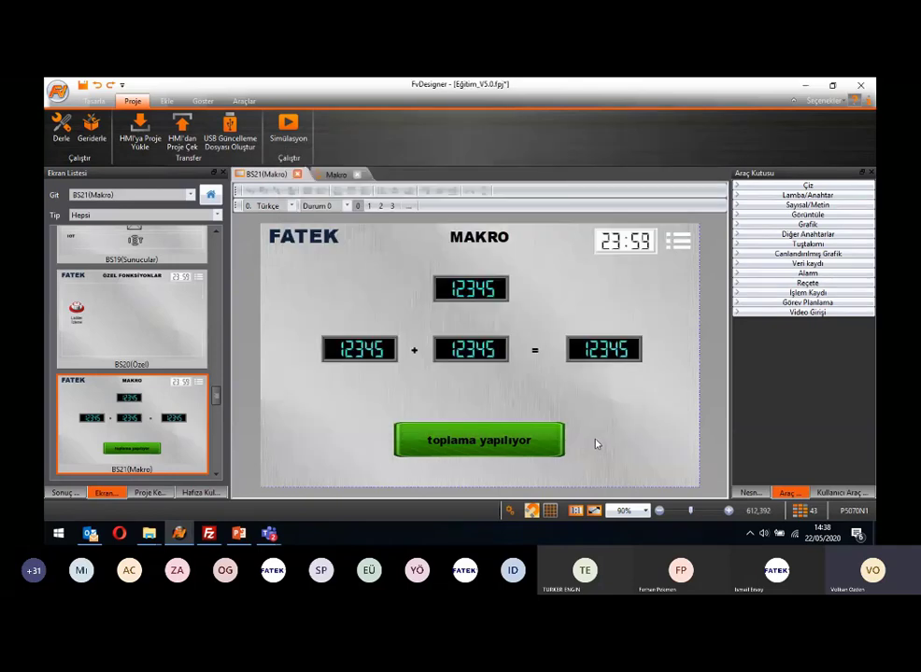
# - Open the Makro list and select macro 1
pyautogui.click(336, 175)
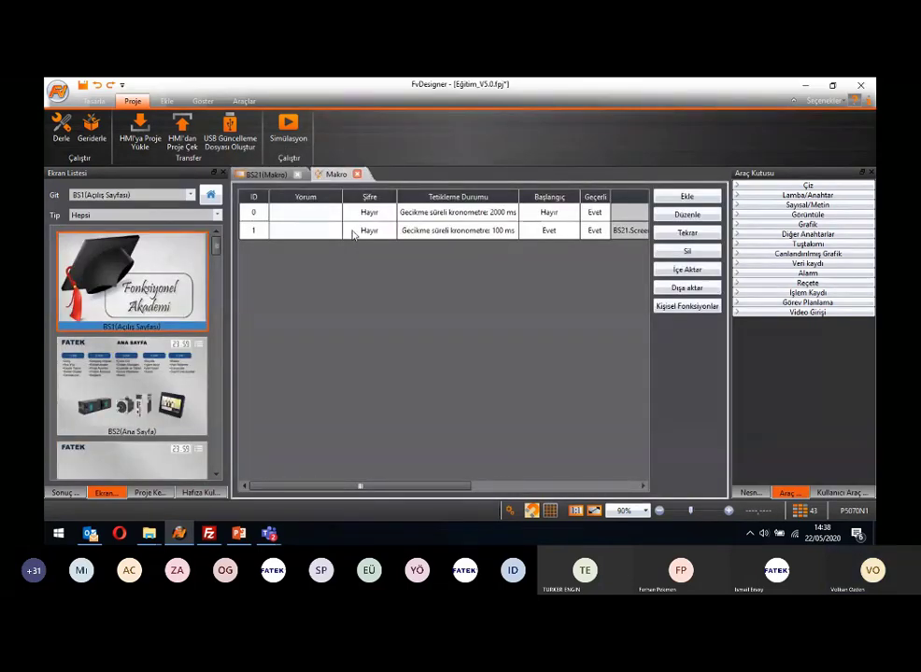
pyautogui.click(352, 234)
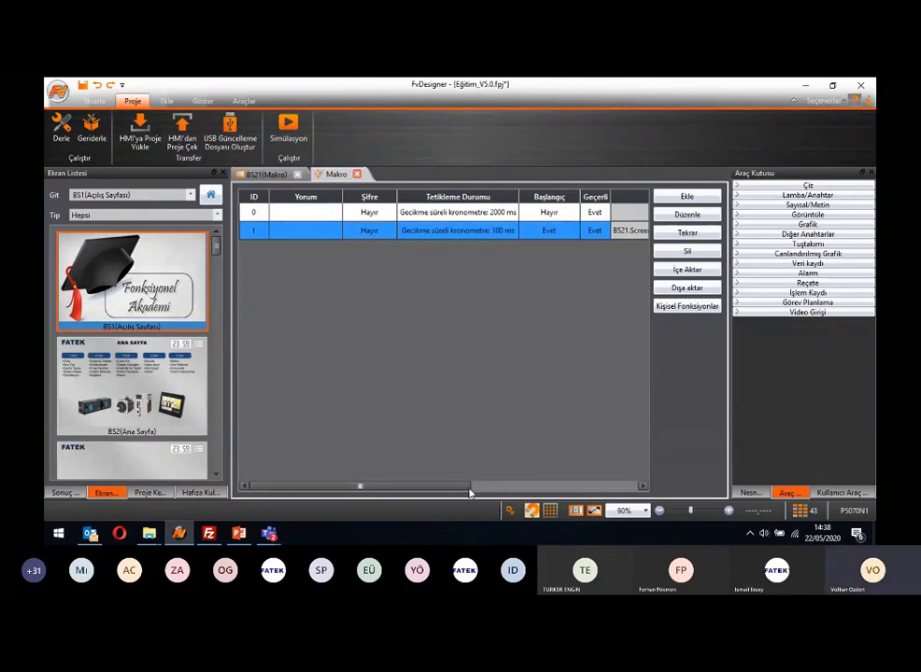
pyautogui.click(477, 488)
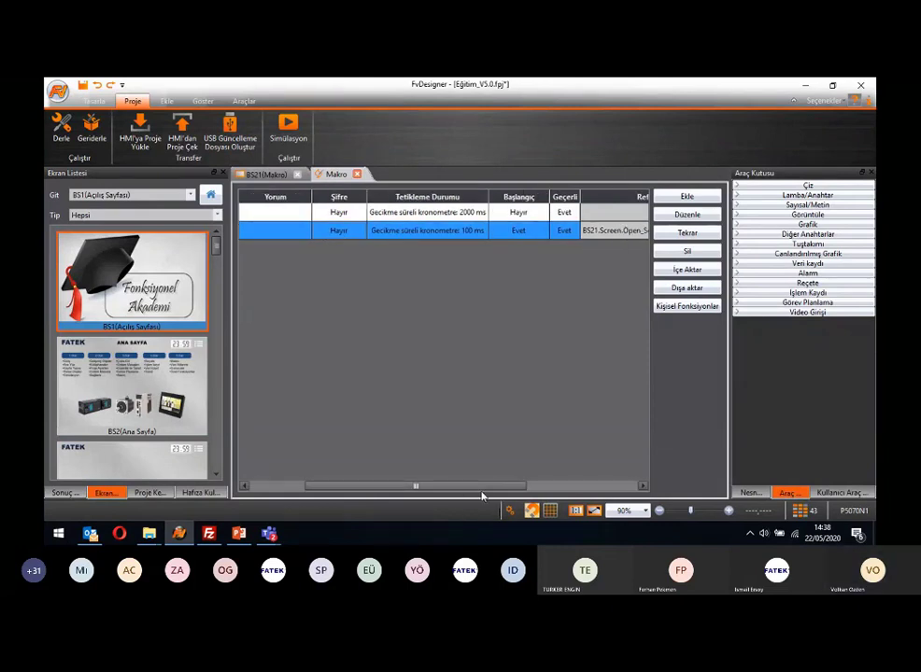
pyautogui.click(642, 486)
pyautogui.click(643, 485)
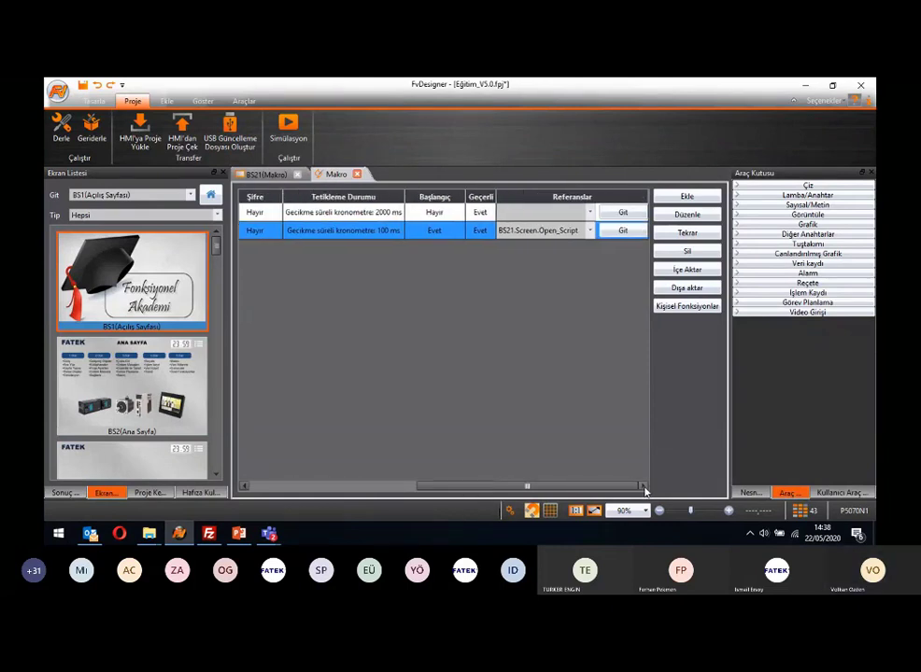
# - Tie the second macro to BS21.Screen.Open_Script and start Simülasyon
pyautogui.click(589, 230)
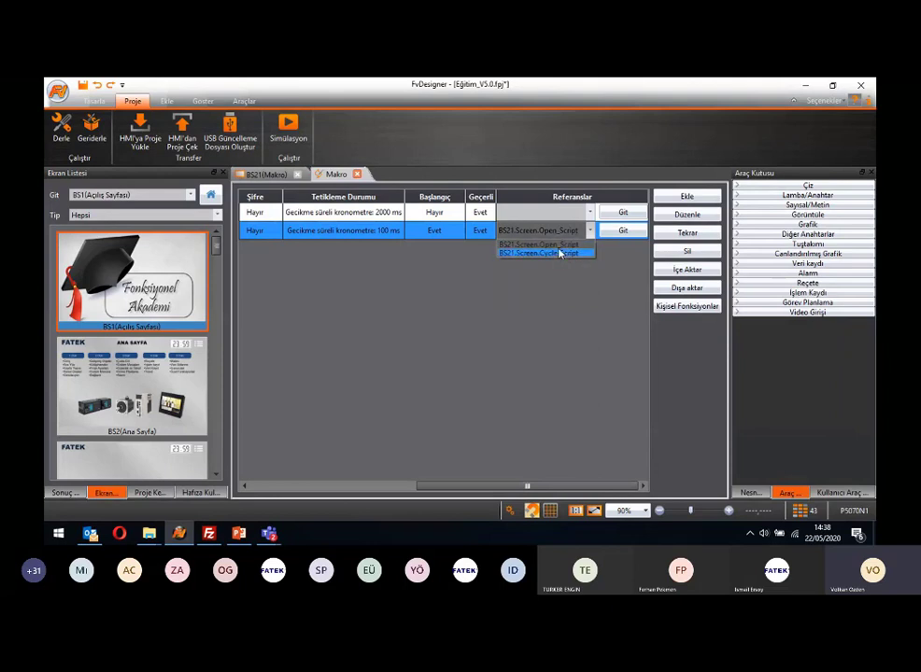
pyautogui.press('Up')
pyautogui.click(560, 269)
pyautogui.click(589, 229)
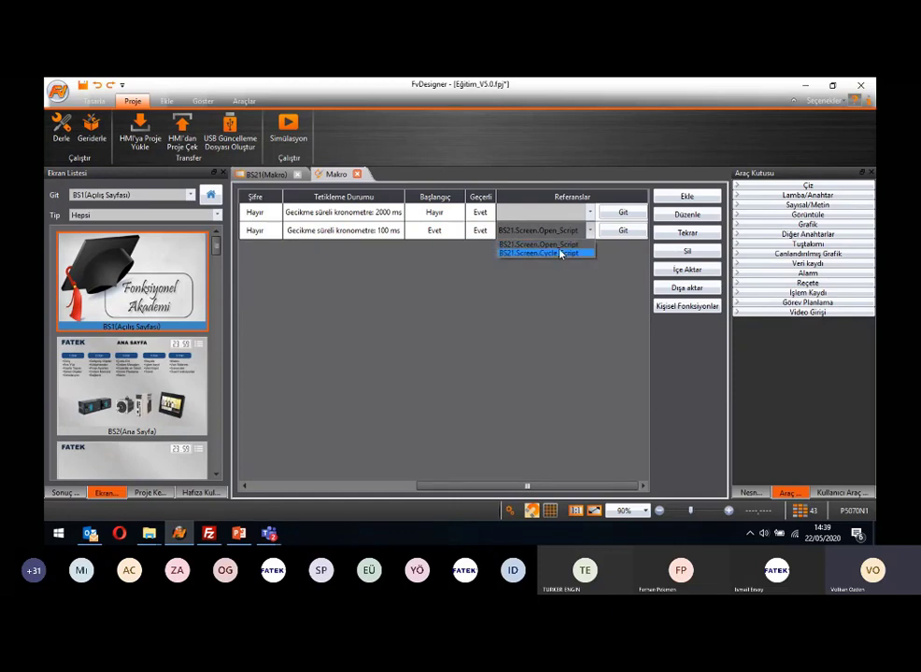
pyautogui.click(288, 129)
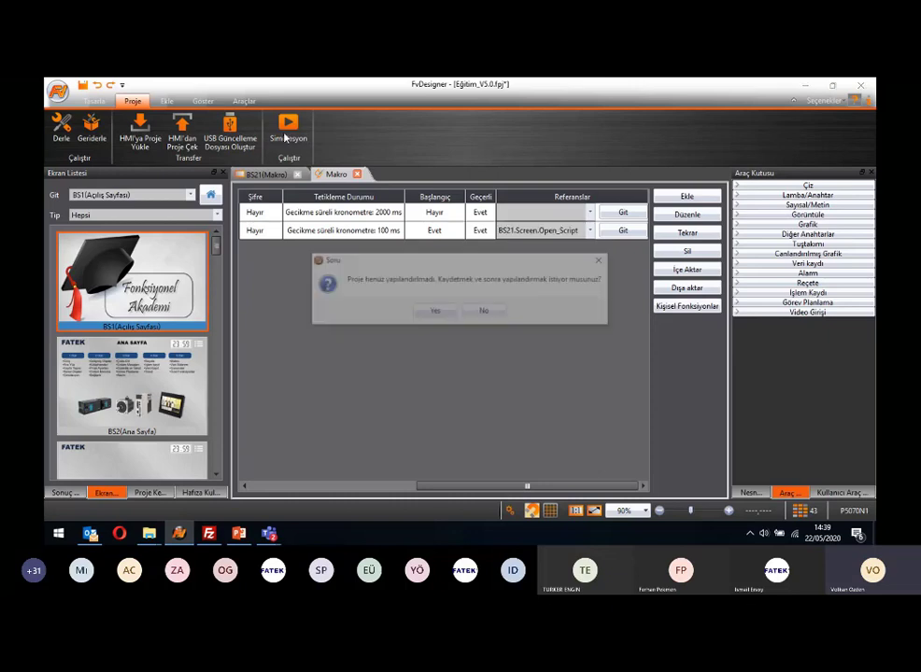
# - Accept saving and building the project, then run the offline (Çevrimdışı) simulation
pyautogui.click(434, 310)
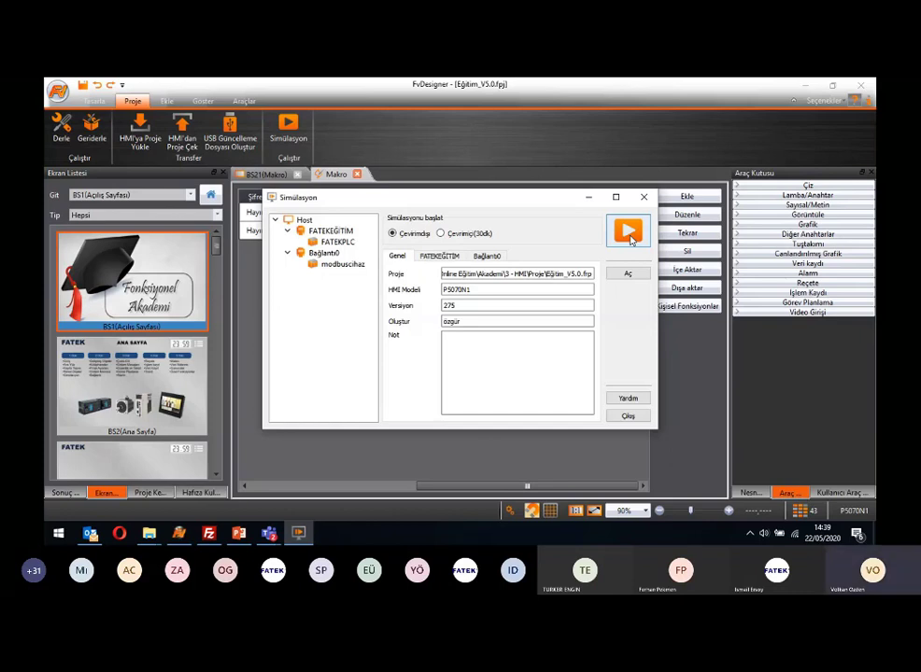
pyautogui.click(628, 233)
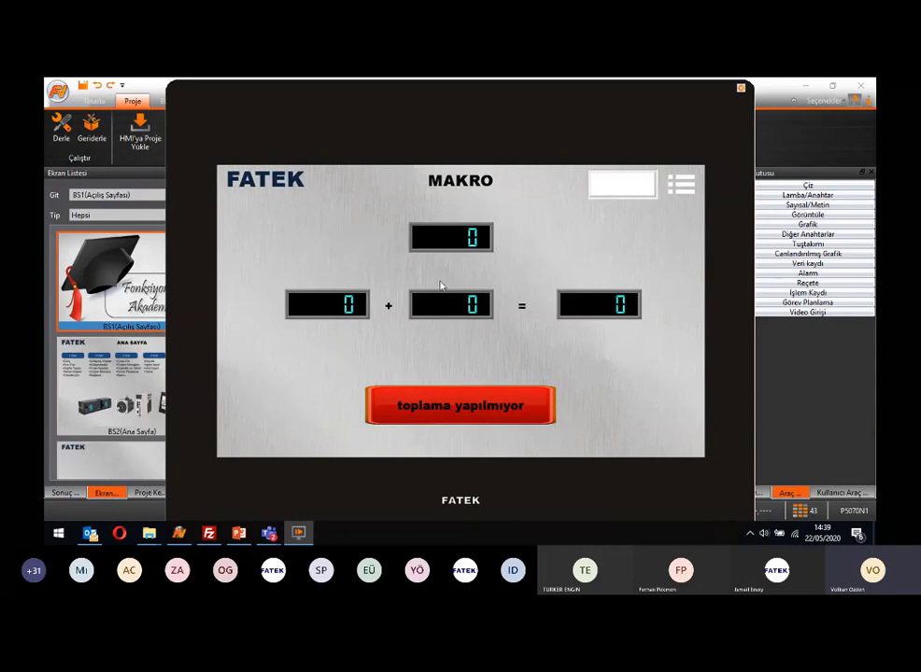
# - Enter 50 as the MAKRO screen's top value, then close the simulator
pyautogui.click(446, 240)
pyautogui.write('50')
pyautogui.press('Return')
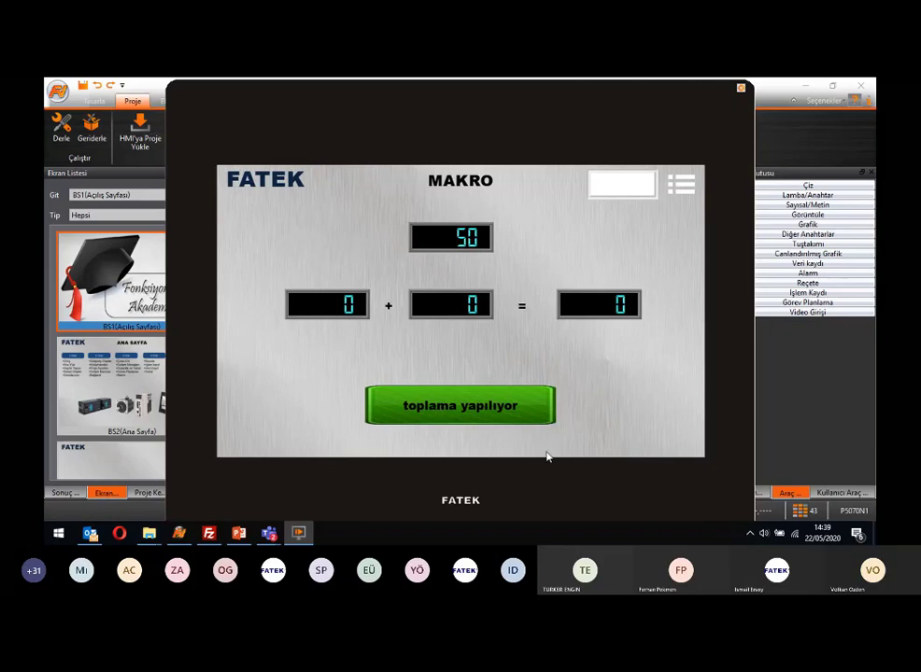
pyautogui.click(740, 87)
pyautogui.click(643, 197)
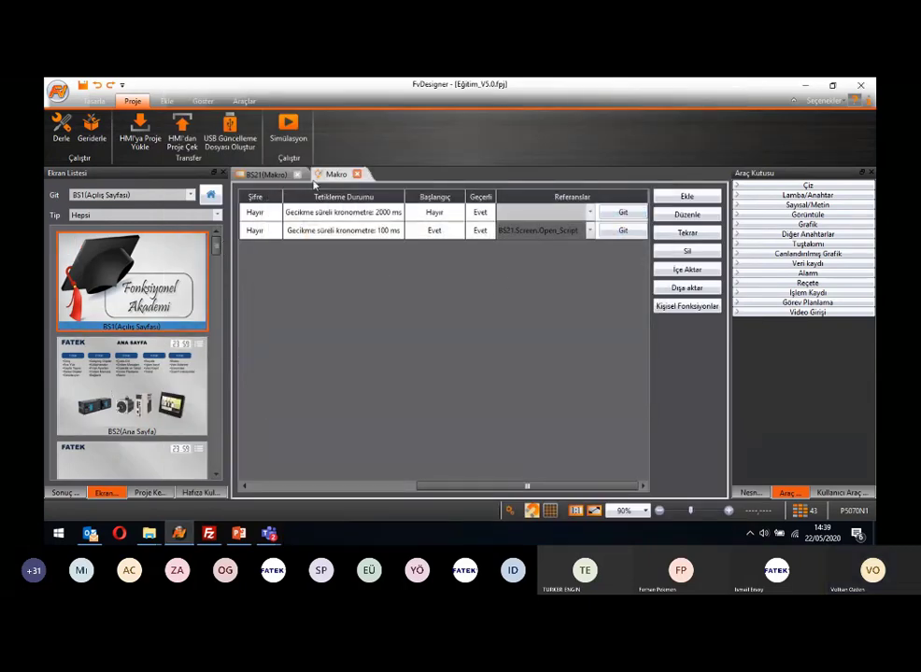
# - Open the 100 ms timer macro in Makro Düzenleyici
pyautogui.doubleClick(340, 231)
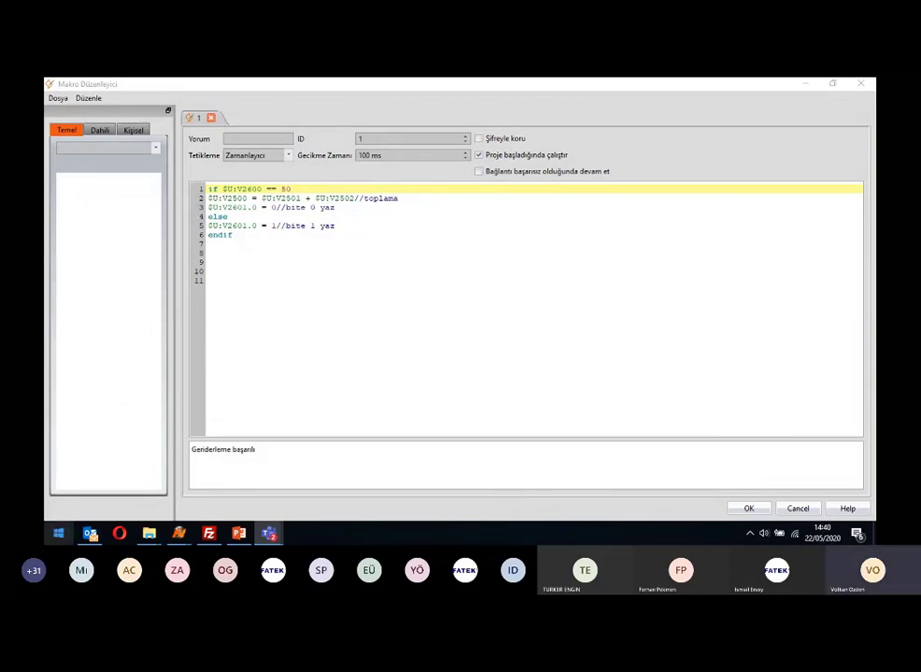
pyautogui.click(126, 157)
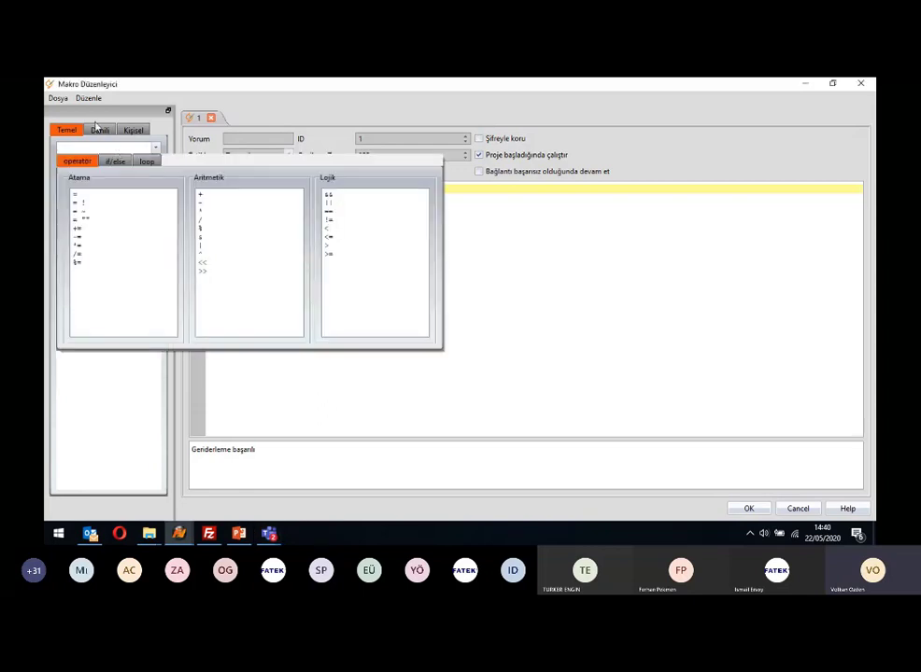
pyautogui.click(102, 132)
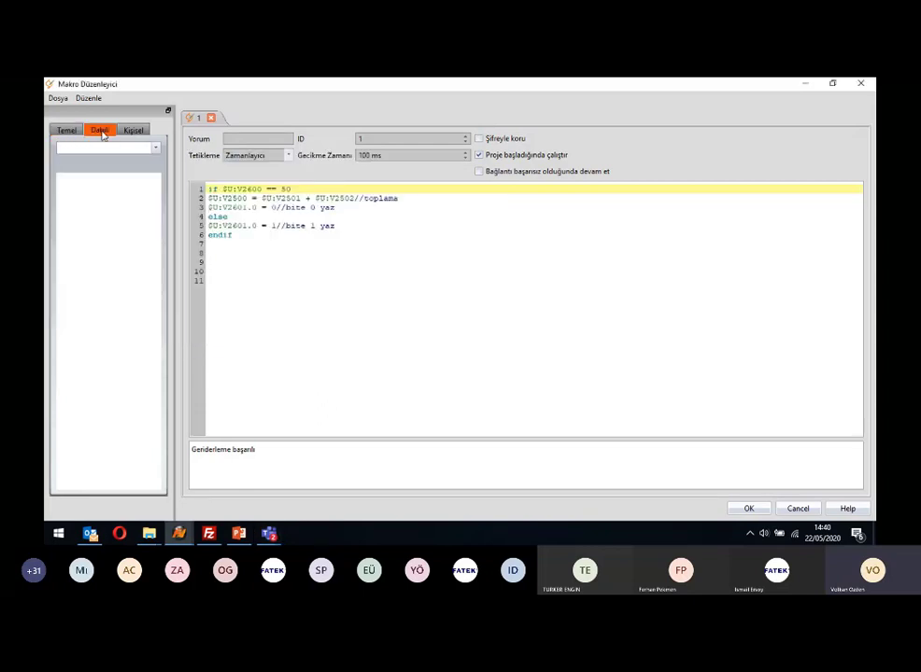
pyautogui.click(99, 148)
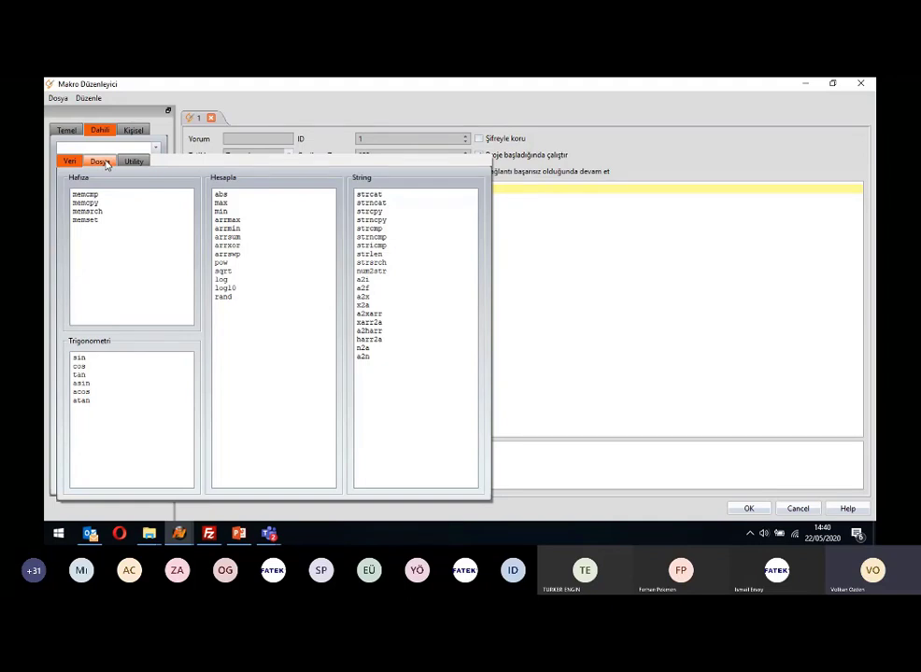
pyautogui.click(103, 162)
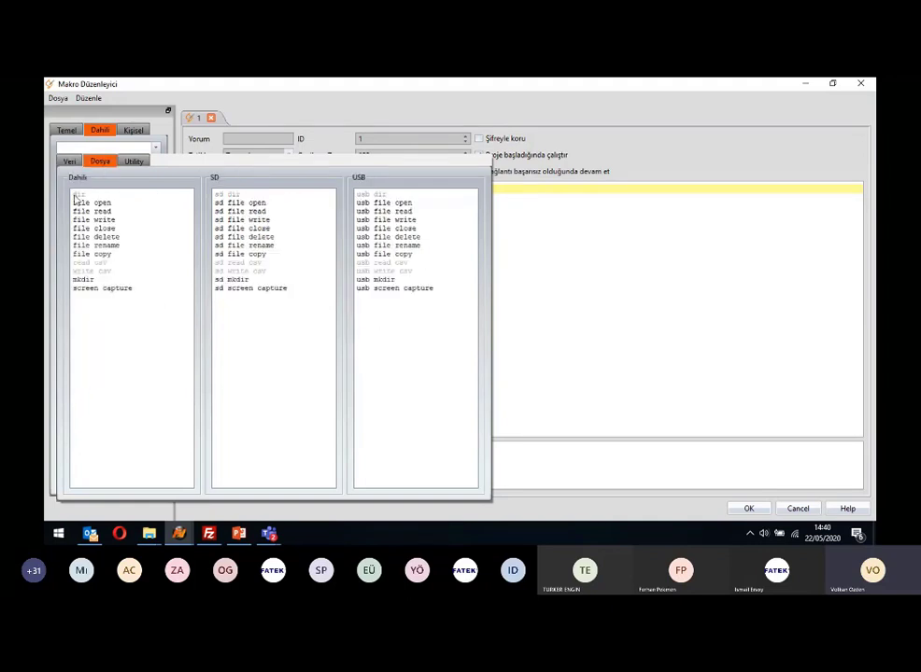
pyautogui.click(134, 161)
pyautogui.click(109, 205)
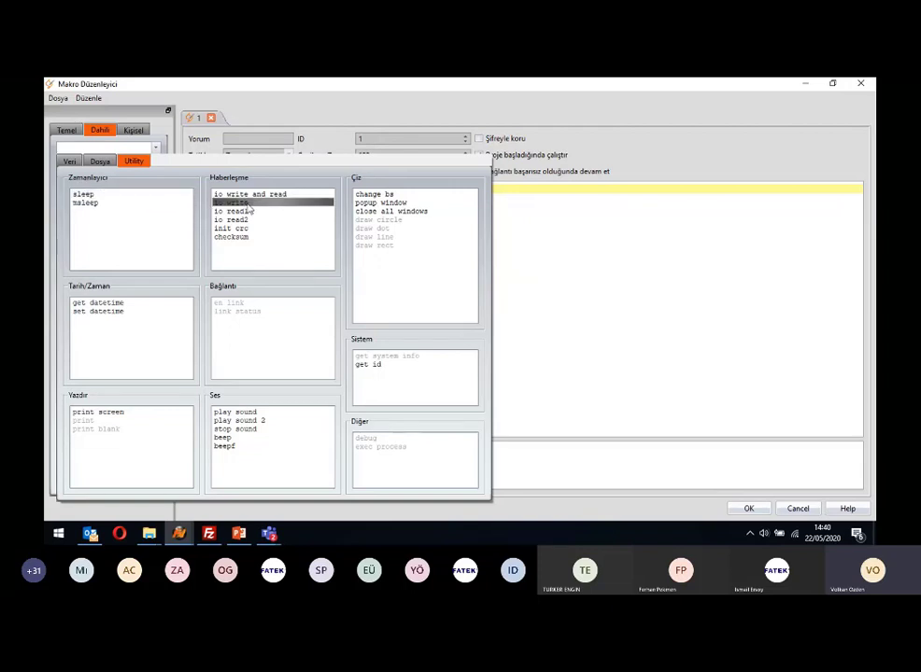
pyautogui.click(521, 206)
pyautogui.click(412, 198)
pyautogui.click(345, 208)
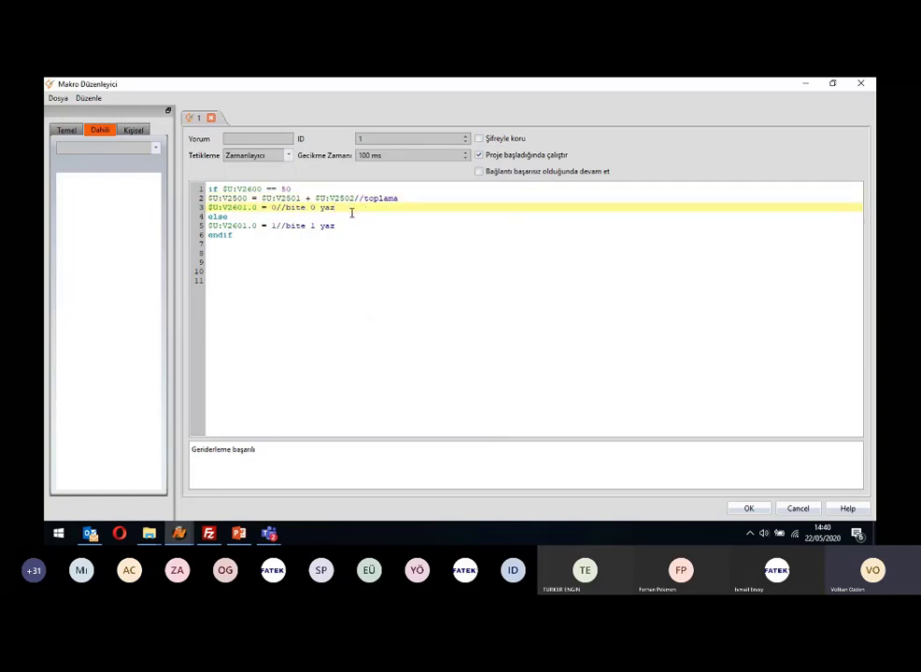
pyautogui.click(410, 197)
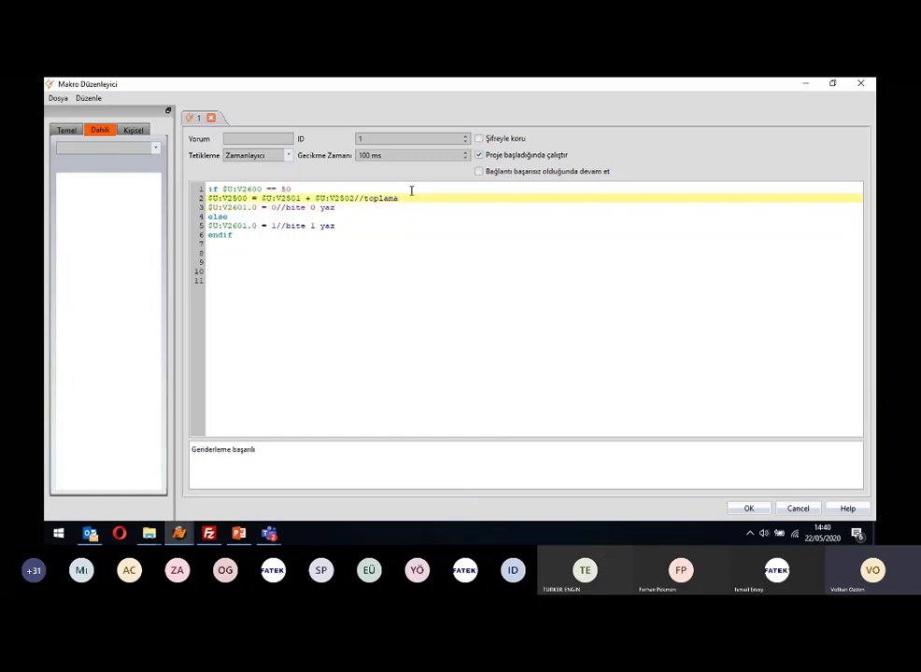
pyautogui.click(78, 146)
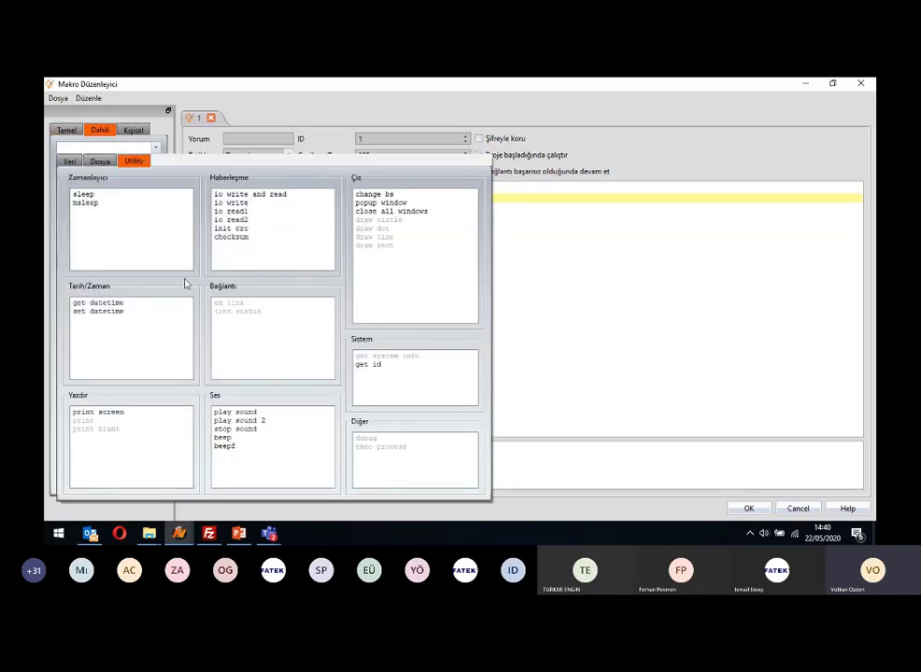
pyautogui.click(80, 166)
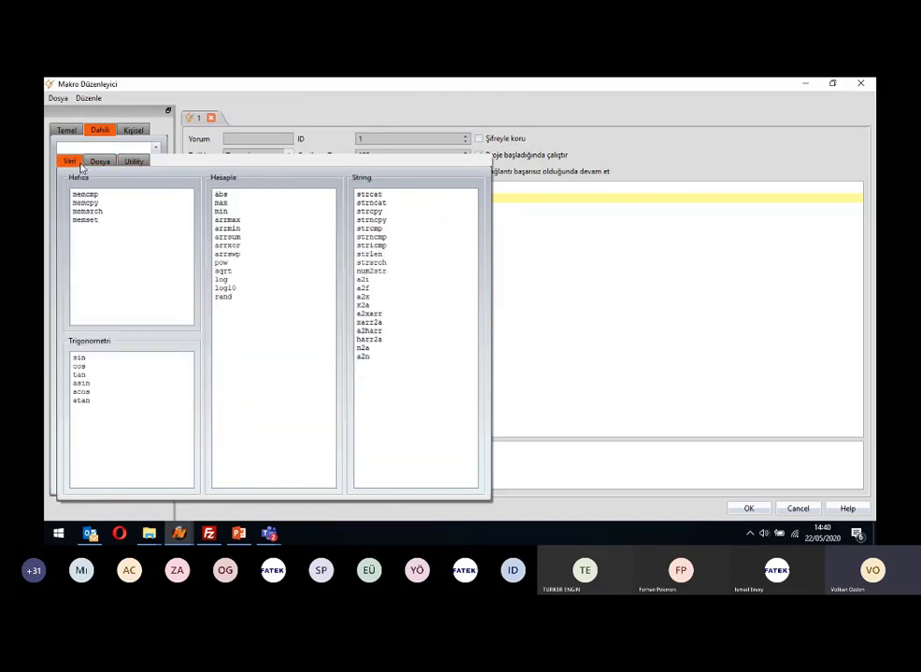
pyautogui.click(88, 202)
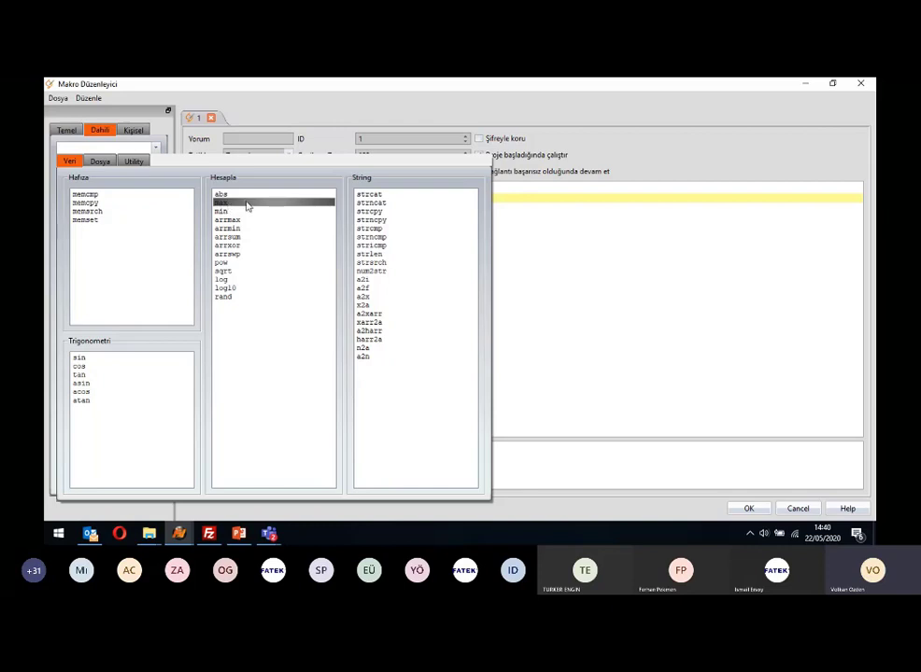
pyautogui.click(93, 164)
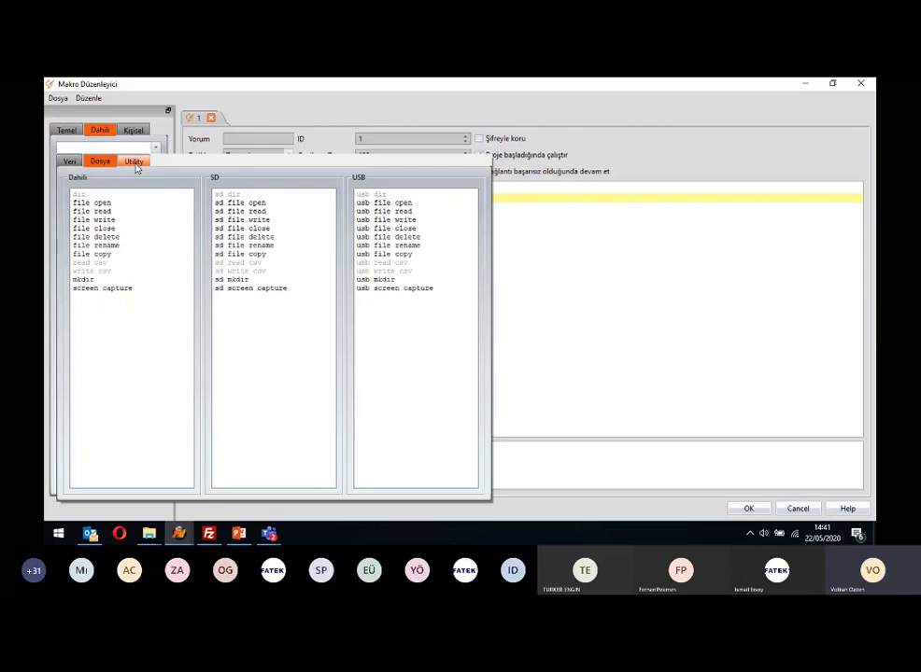
pyautogui.click(70, 163)
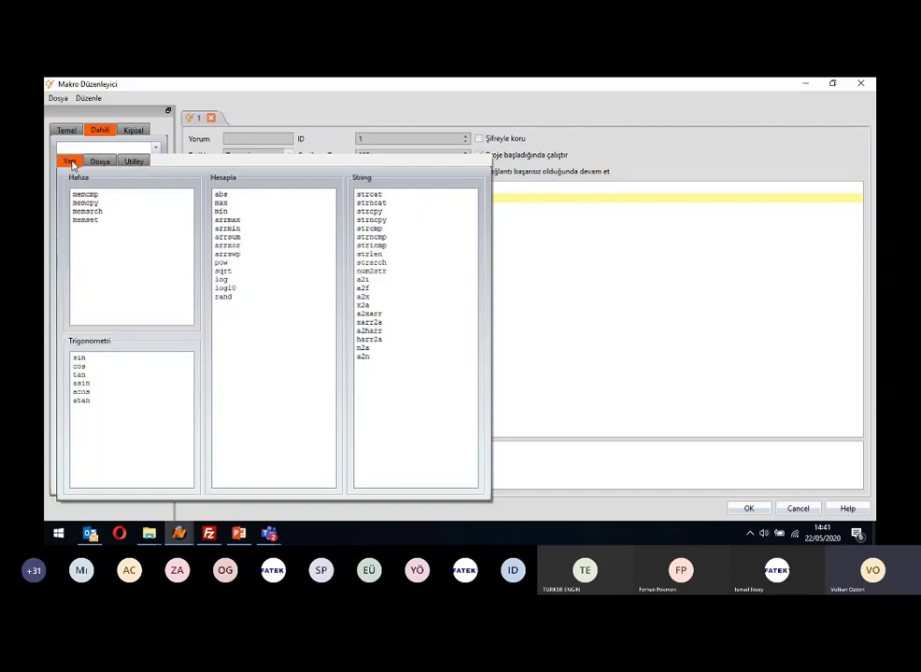
pyautogui.click(69, 131)
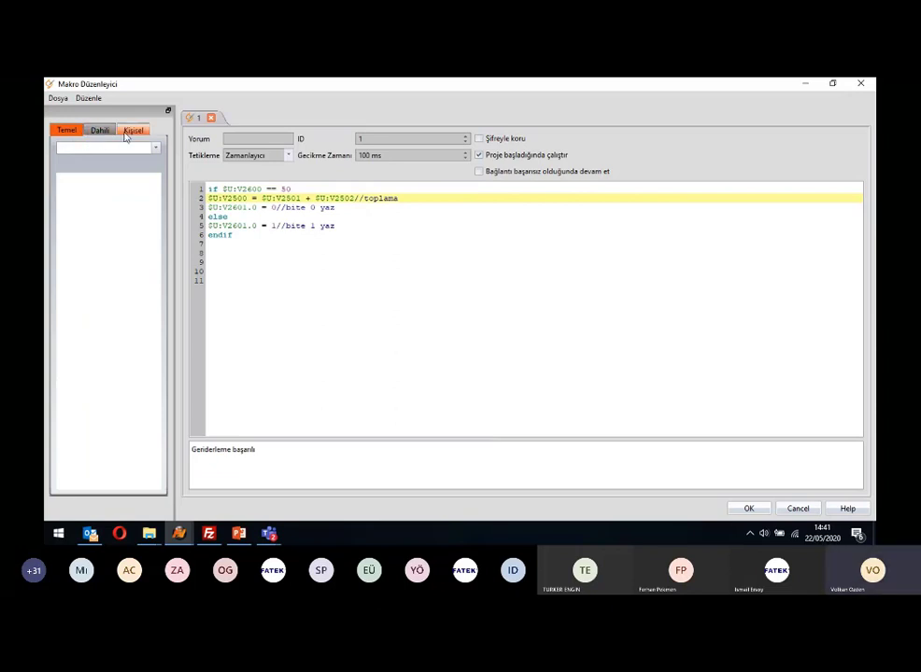
# - Browse the Kişisel and Temel function tabs, then leave the macro editor for the slides
pyautogui.click(131, 131)
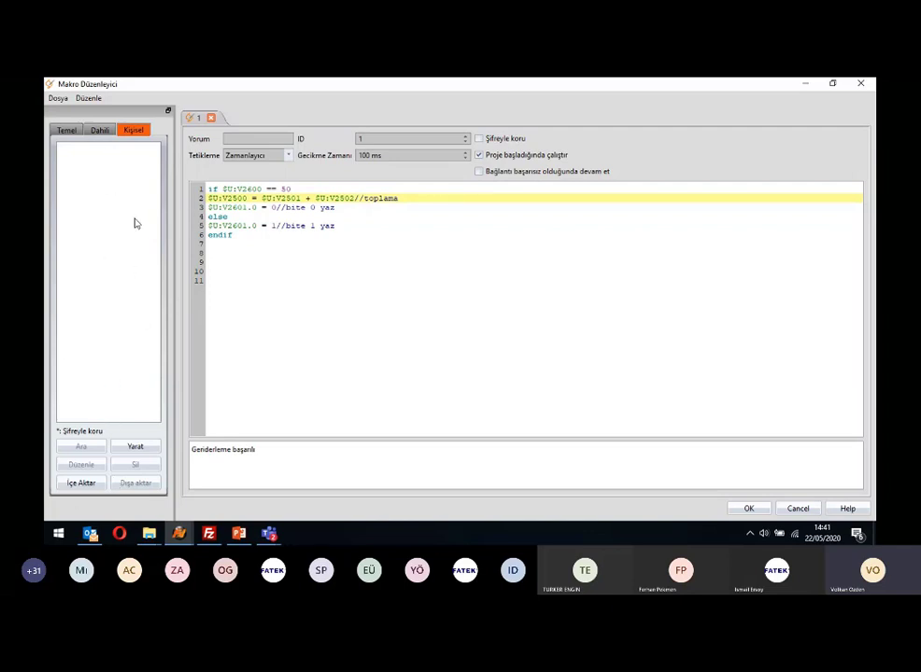
pyautogui.click(78, 133)
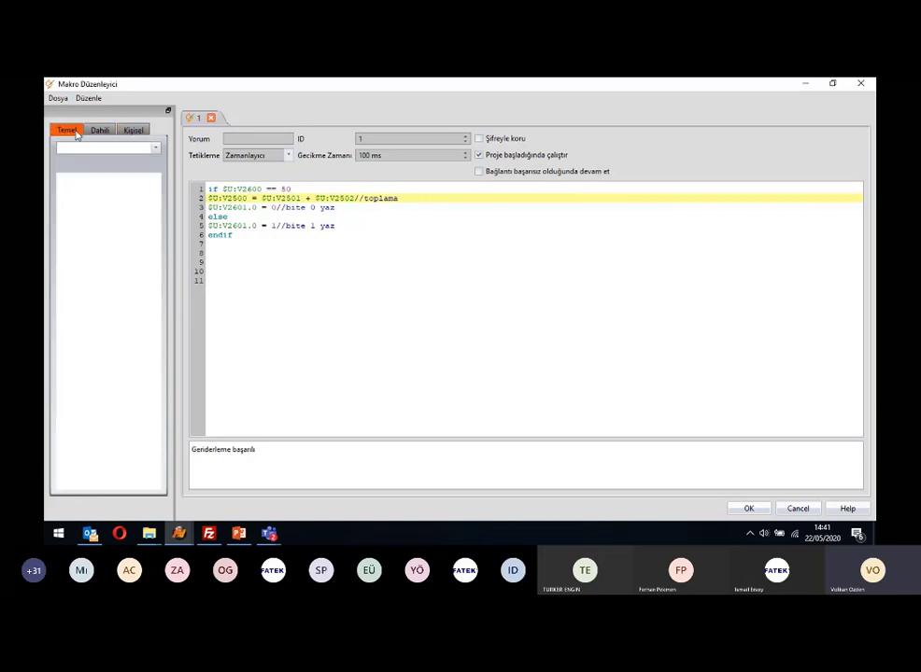
pyautogui.click(239, 537)
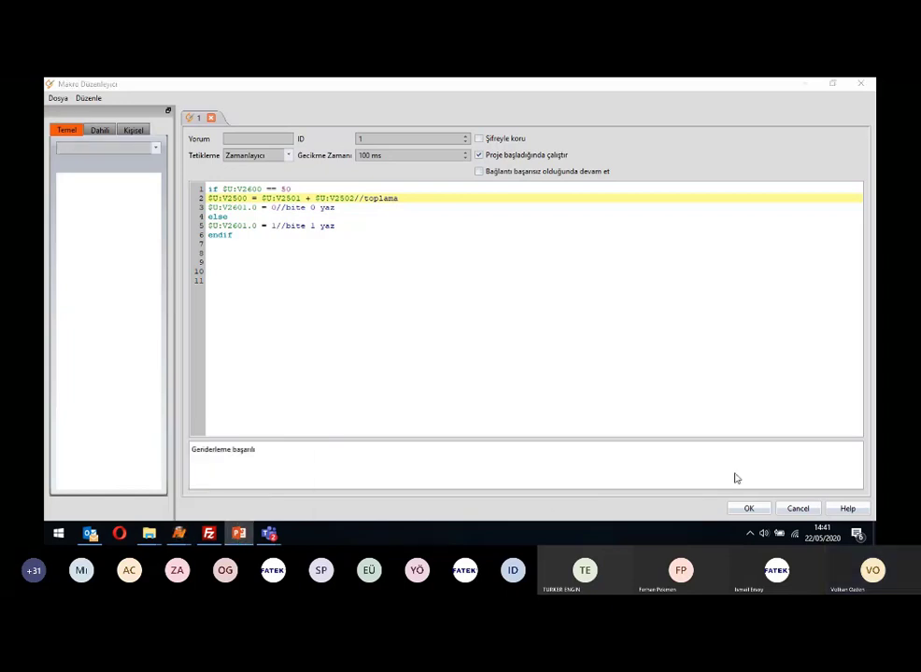
pyautogui.click(790, 512)
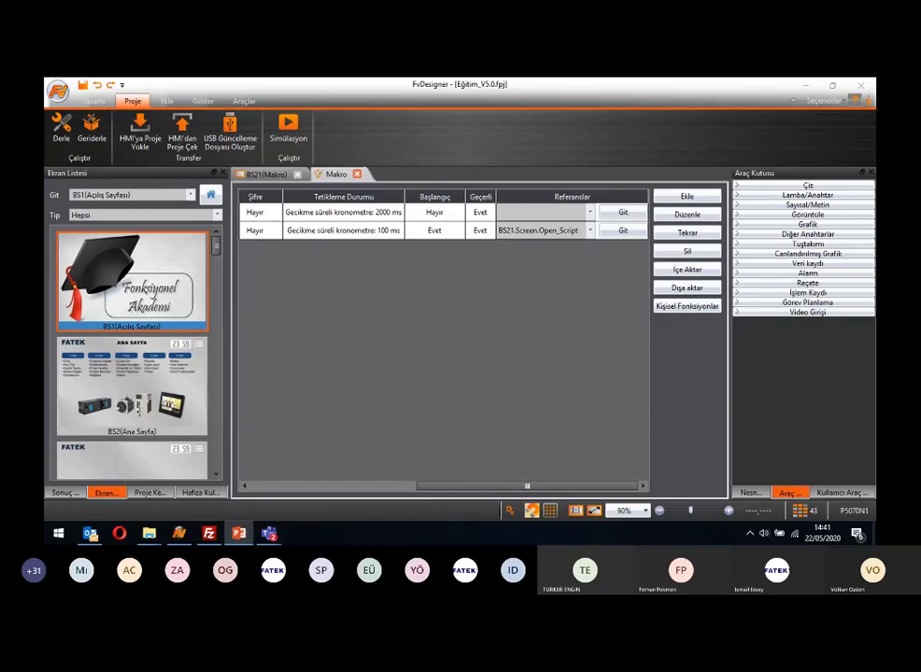
pyautogui.click(239, 533)
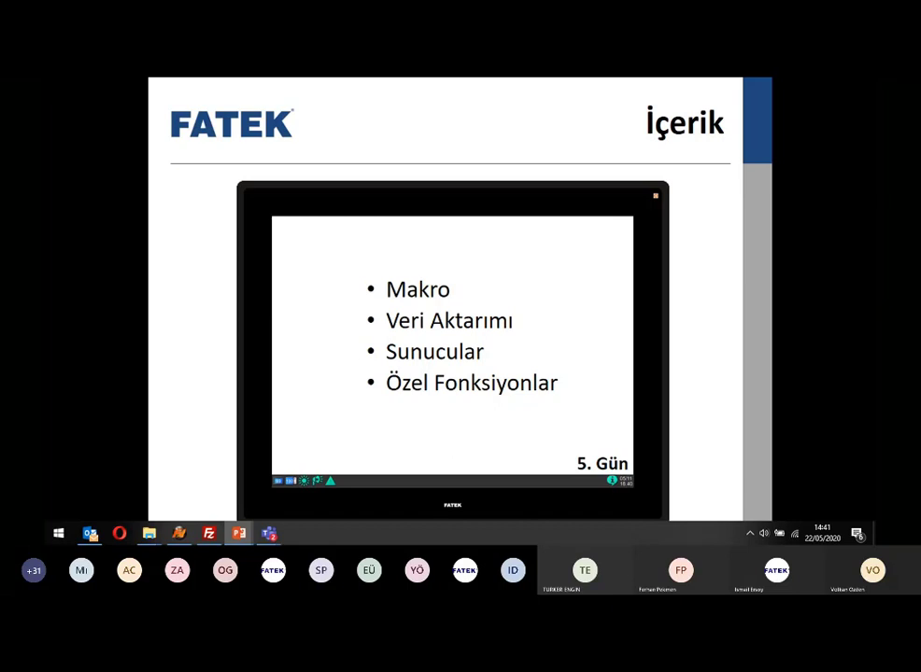
# - Advance the PowerPoint slideshow two slides forward
pyautogui.click(531, 387)
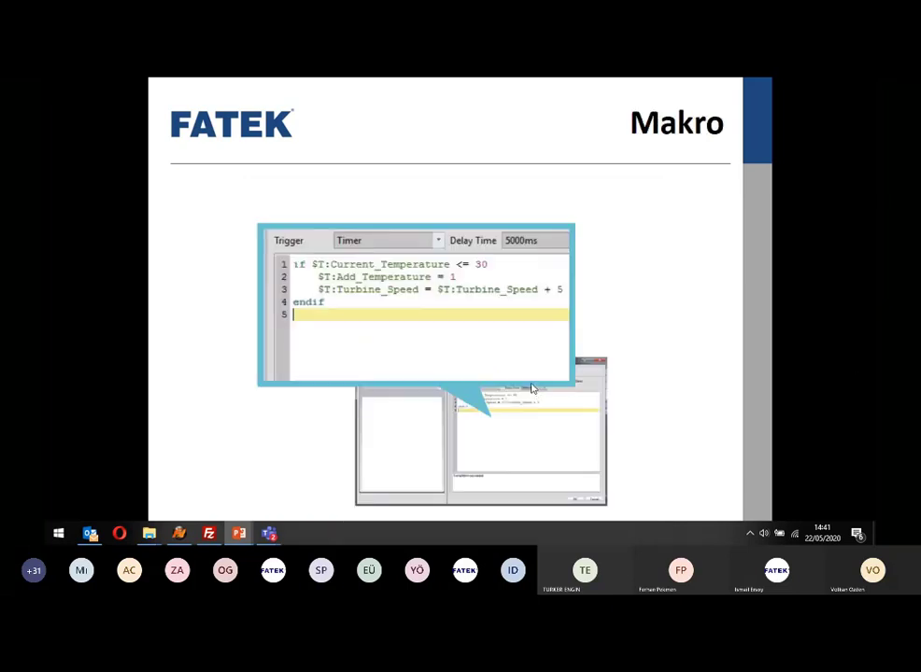
pyautogui.click(528, 378)
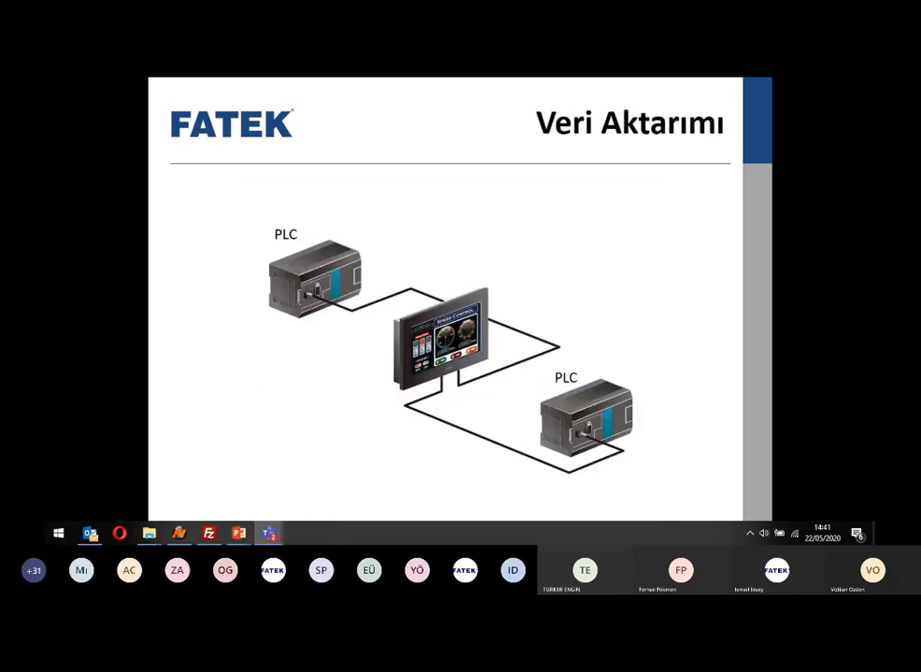
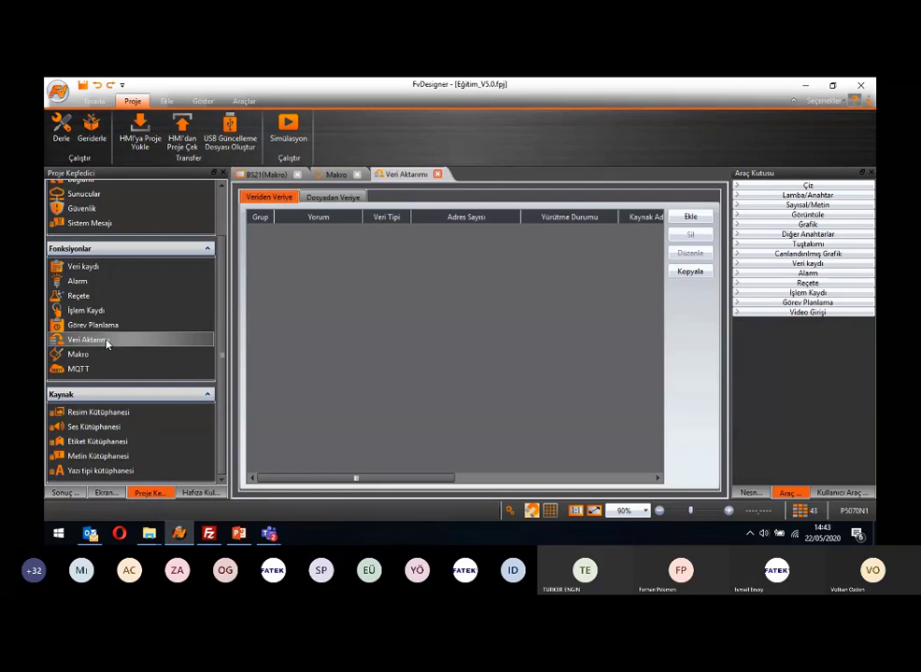
# - Add a new group on the Veriden Veriye tab to open the Veri Aktarma Grubu 1 properties
pyautogui.click(688, 215)
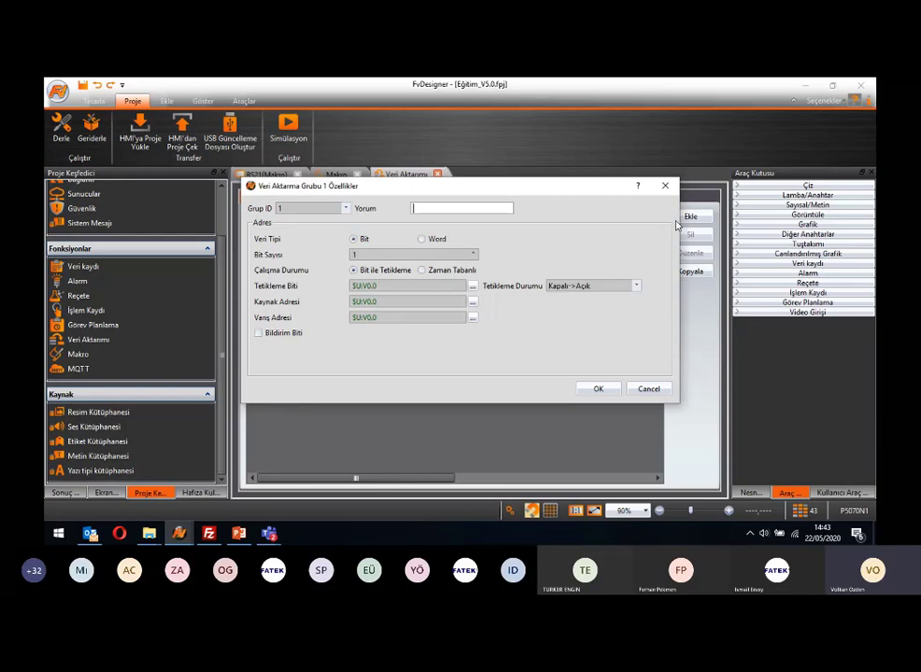
# - Select the current trigger bit, source and destination address values to review them
pyautogui.click(364, 289)
pyautogui.hotkey('shift', 'Left')
pyautogui.hotkey('shift', 'Left')
pyautogui.hotkey('shift', 'Left')
pyautogui.hotkey('shift', 'Left')
pyautogui.hotkey('shift', 'Left')
pyautogui.hotkey('shift', 'Left')
pyautogui.hotkey('shift', 'Left')
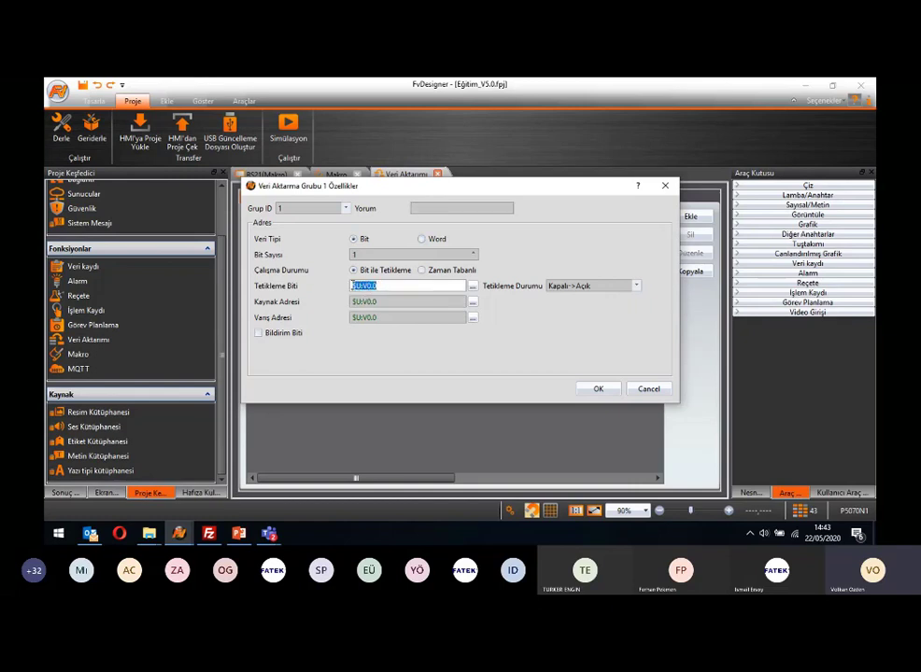
pyautogui.click(364, 302)
pyautogui.hotkey('shift', 'Left')
pyautogui.hotkey('shift', 'Left')
pyautogui.hotkey('shift', 'Left')
pyautogui.hotkey('shift', 'Left')
pyautogui.hotkey('shift', 'Left')
pyautogui.hotkey('shift', 'Left')
pyautogui.hotkey('shift', 'Left')
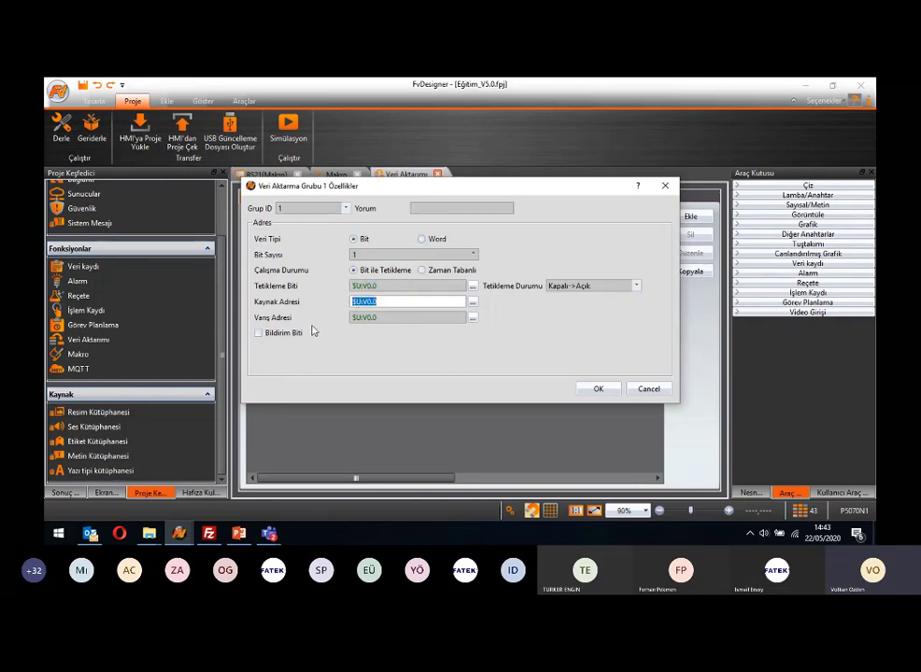
pyautogui.click(377, 318)
pyautogui.moveTo(377, 317); pyautogui.dragTo(345, 304)
# - Set the source address to FATEKPLC register R0 in the address picker
pyautogui.click(472, 306)
pyautogui.click(384, 268)
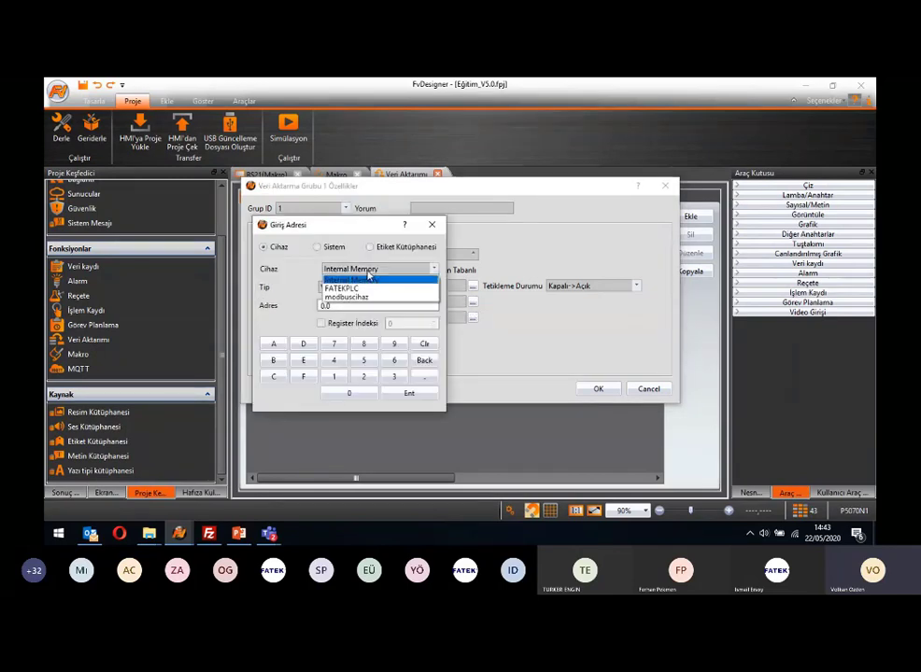
pyautogui.click(334, 289)
pyautogui.click(349, 288)
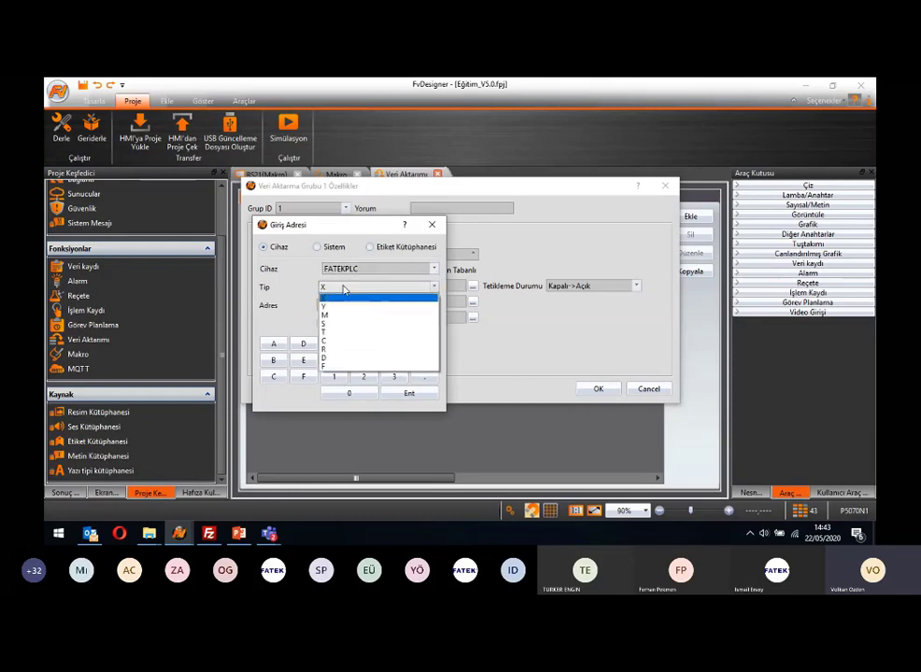
pyautogui.click(331, 349)
pyautogui.moveTo(341, 305); pyautogui.dragTo(311, 306)
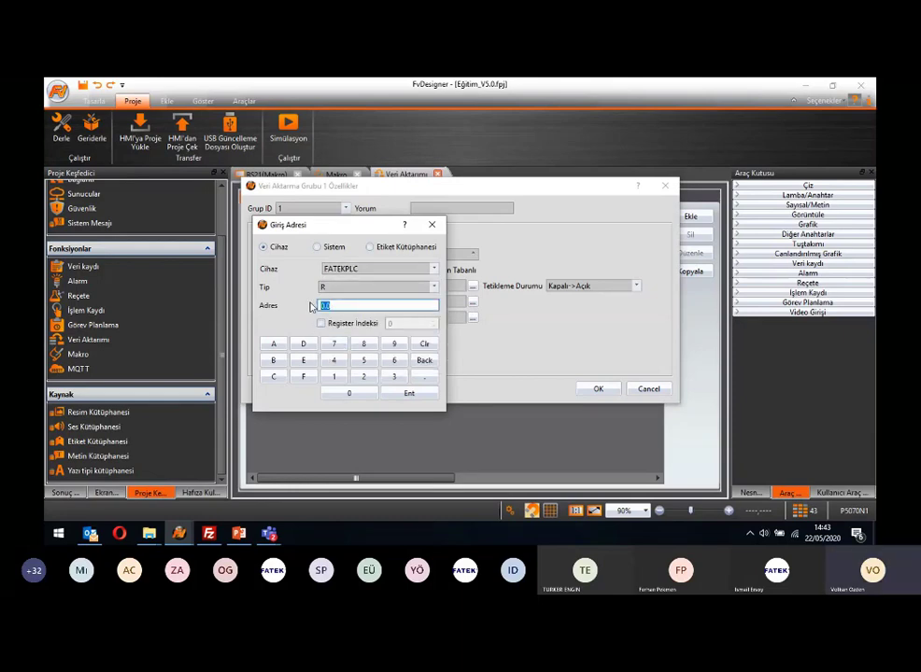
pyautogui.click(349, 393)
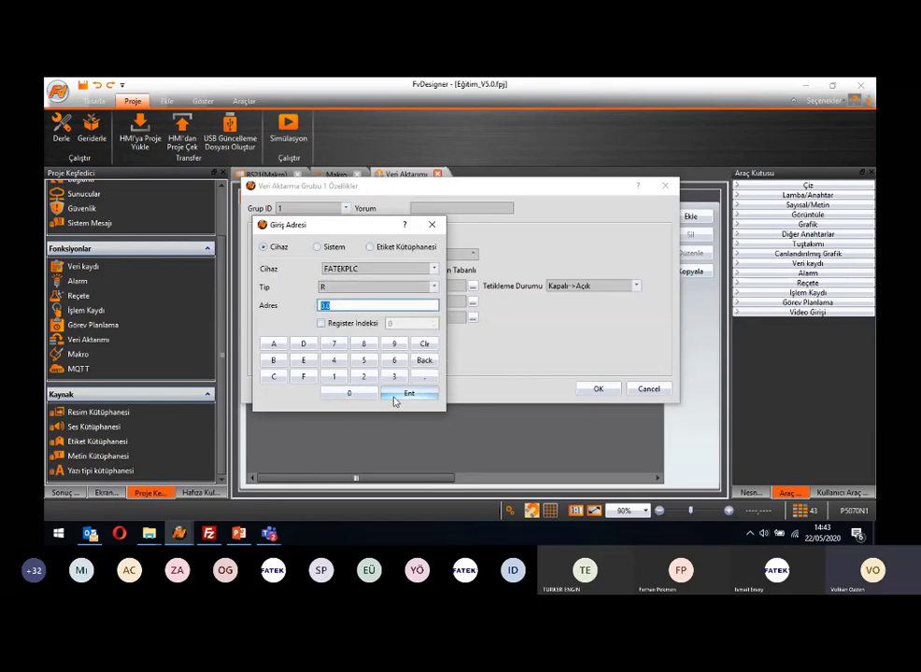
pyautogui.click(397, 396)
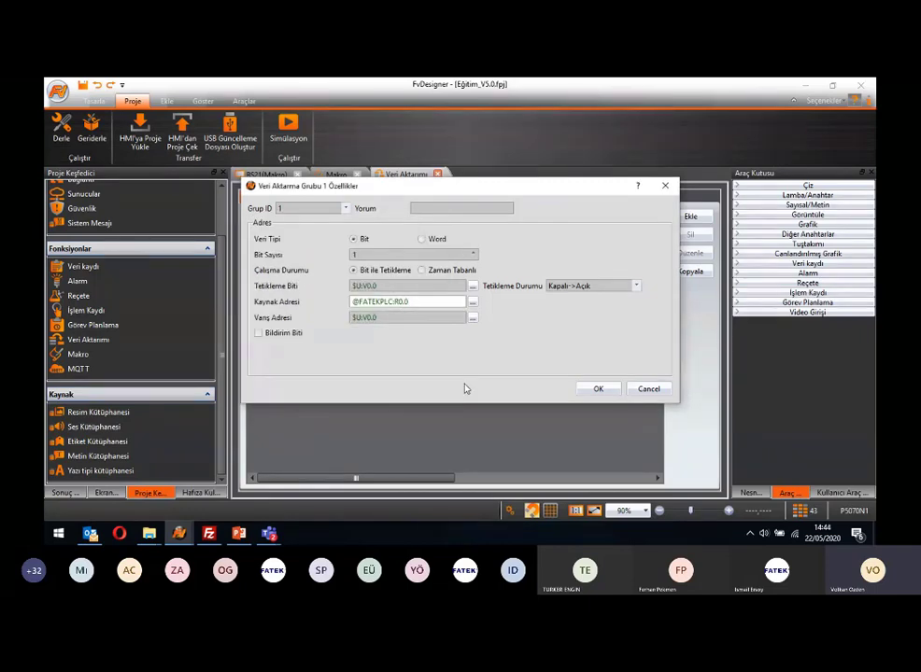
# - Set the destination address to modbuscihaz 0x1
pyautogui.click(472, 319)
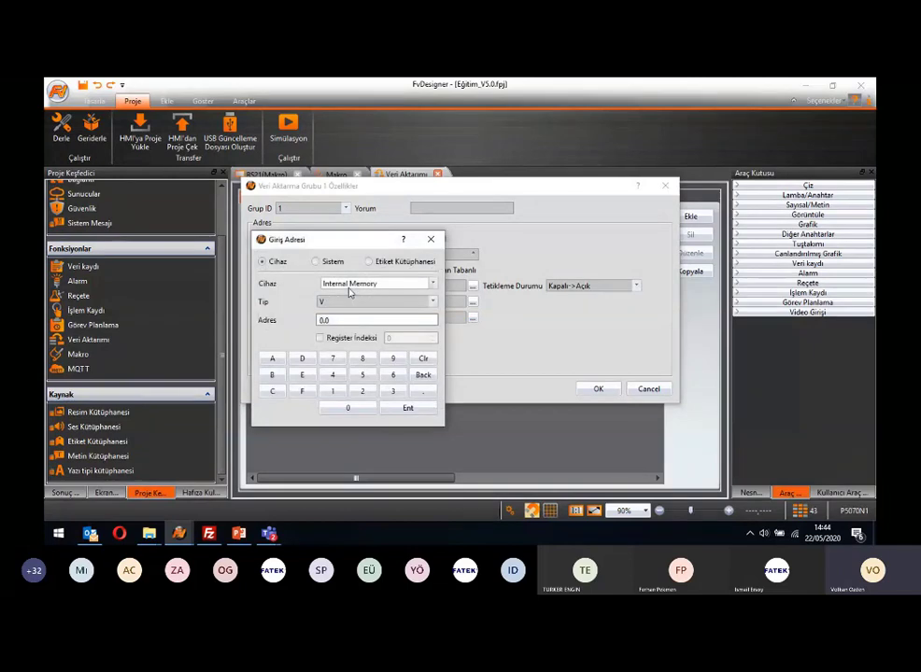
pyautogui.click(352, 284)
pyautogui.click(351, 312)
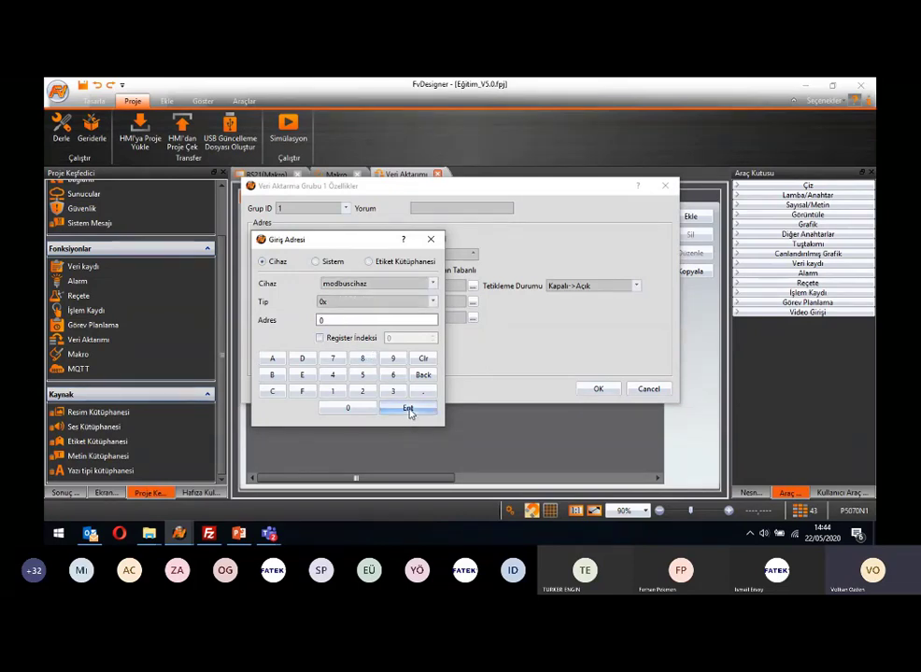
pyautogui.click(322, 320)
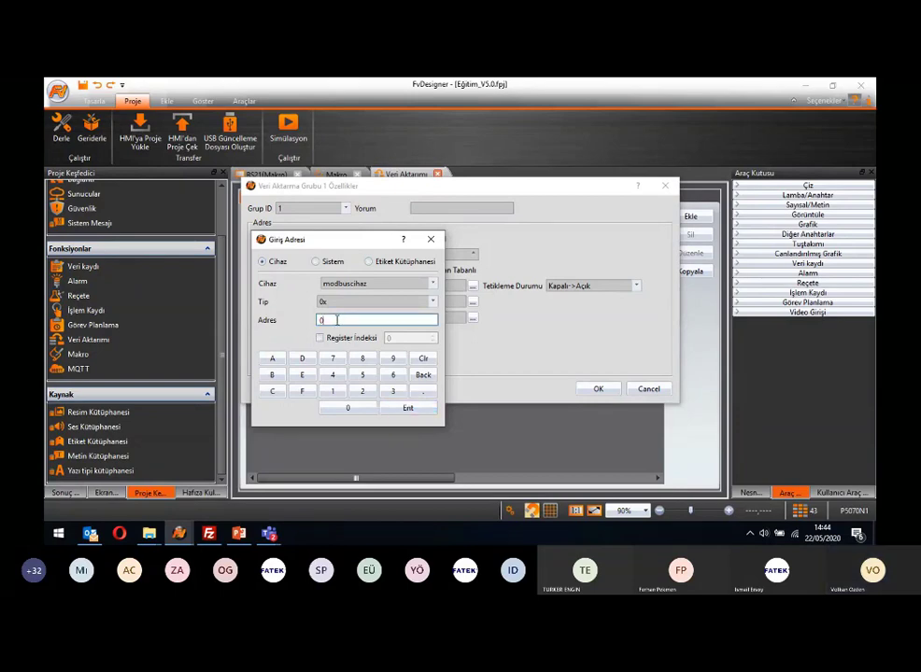
pyautogui.press('BackSpace')
pyautogui.write('1')
pyautogui.click(401, 409)
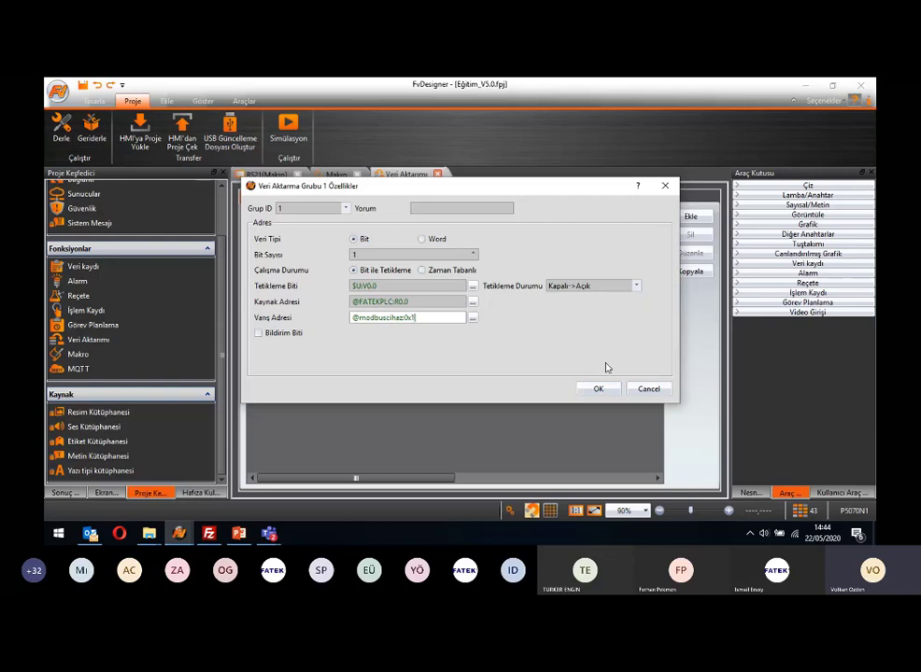
# - Retype the source address's last digit as 1 and select the trigger bit value
pyautogui.doubleClick(408, 301)
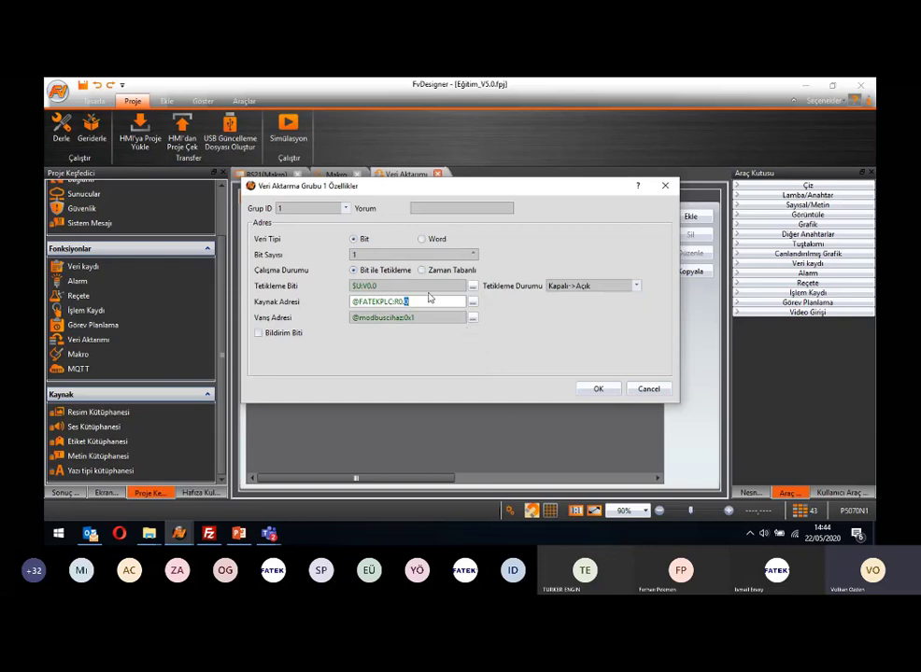
pyautogui.write('1')
pyautogui.moveTo(357, 302); pyautogui.dragTo(414, 318)
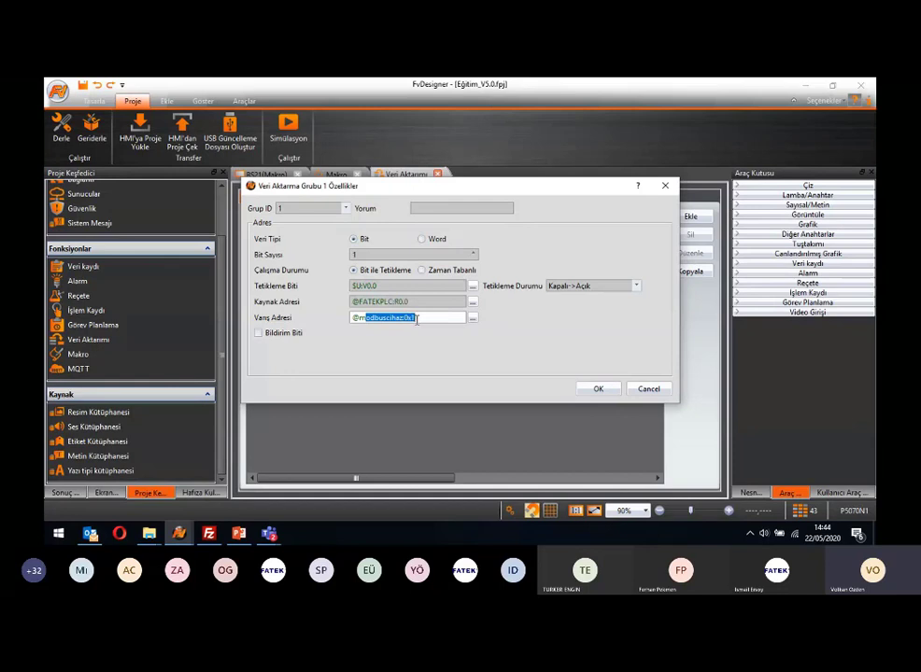
pyautogui.click(375, 285)
pyautogui.moveTo(375, 286); pyautogui.dragTo(351, 286)
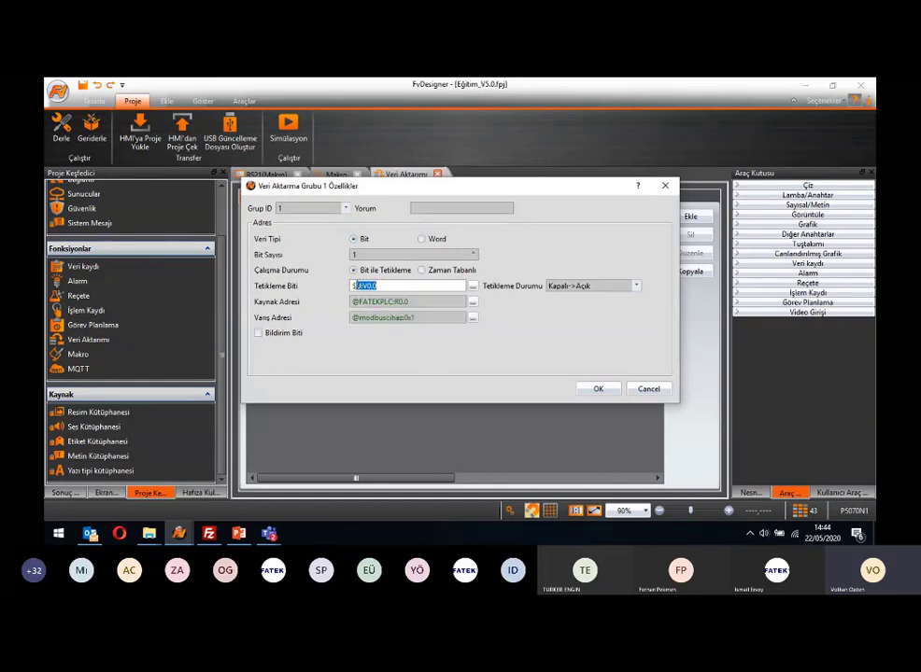
# - Set the trigger bit to FATEKPLC M500 in the address picker
pyautogui.click(471, 287)
pyautogui.click(346, 252)
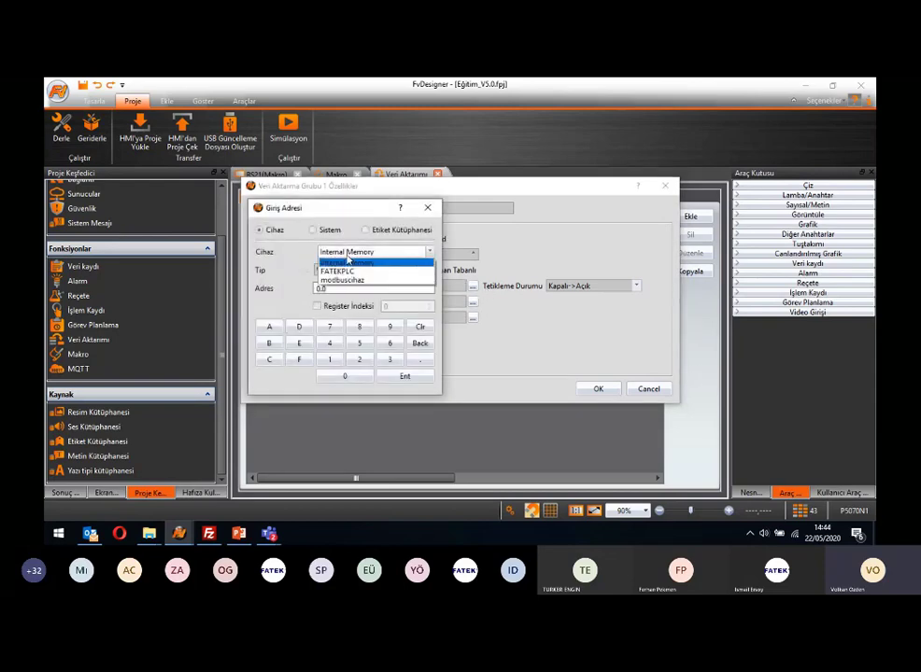
pyautogui.click(339, 269)
pyautogui.click(342, 271)
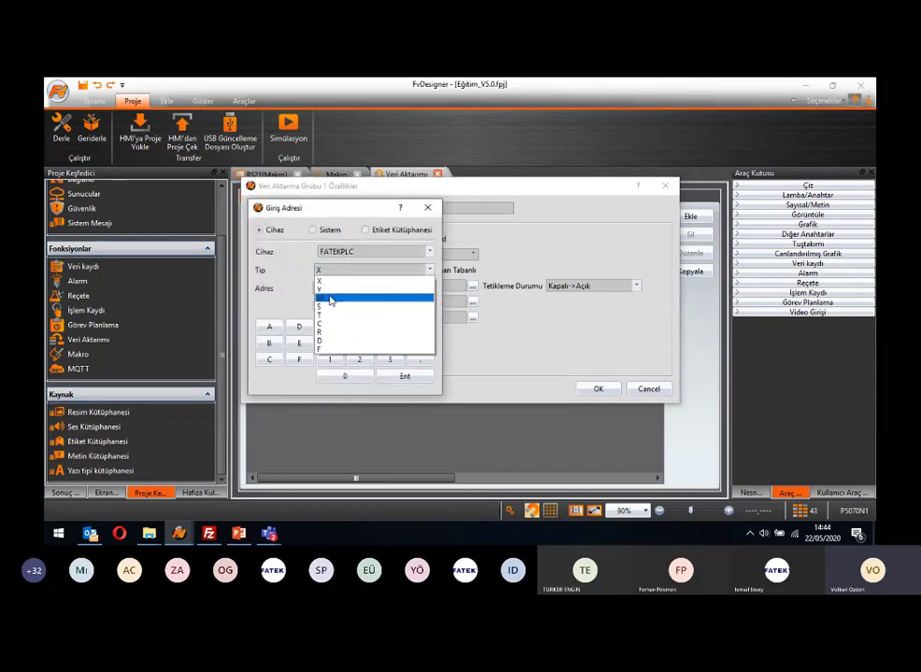
pyautogui.click(329, 298)
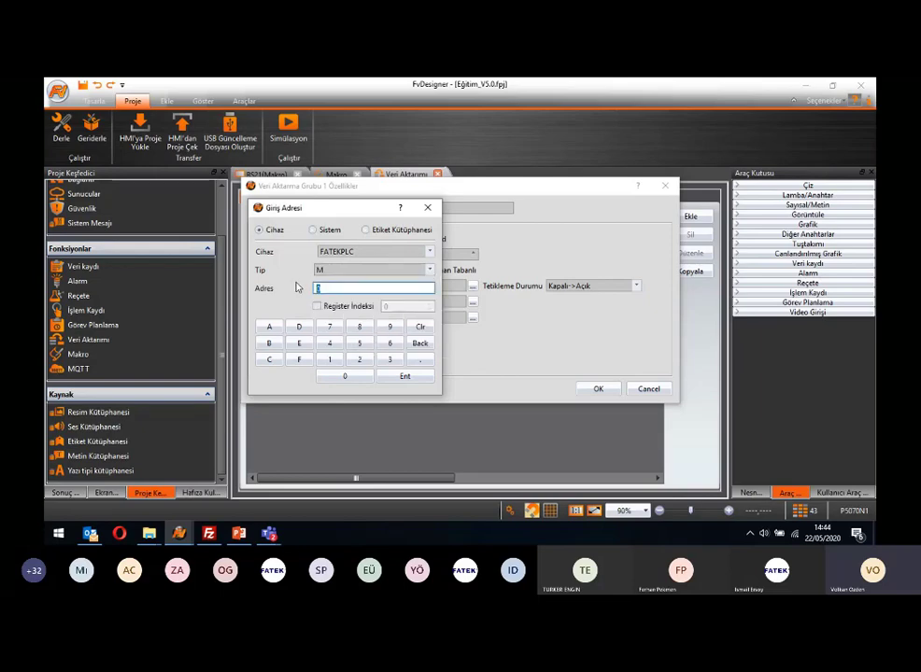
pyautogui.write('500')
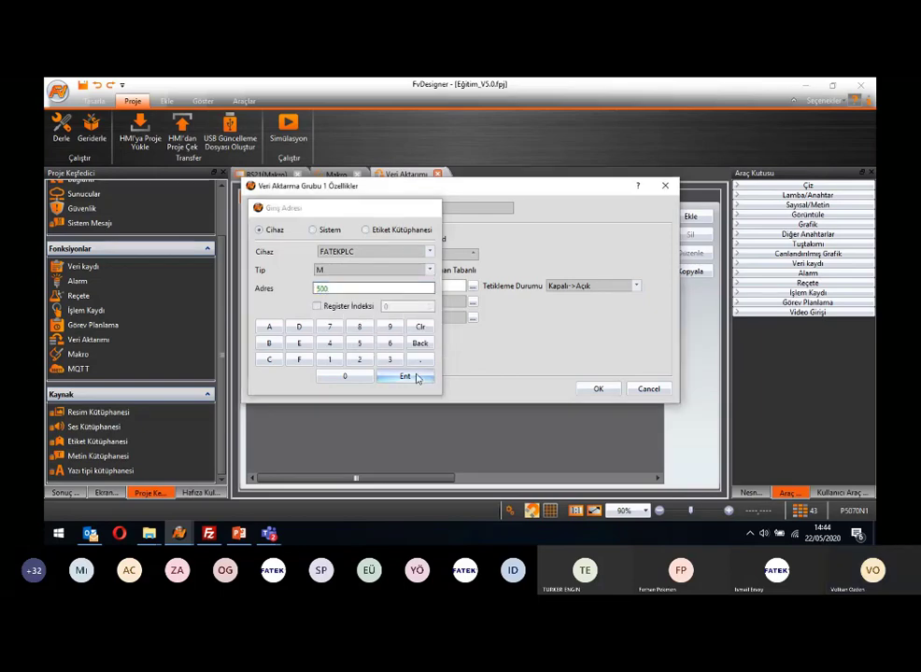
pyautogui.click(404, 376)
# - Select the trigger, source and destination addresses to verify M500, R0.0 and 0x1
pyautogui.moveTo(428, 285); pyautogui.dragTo(400, 286)
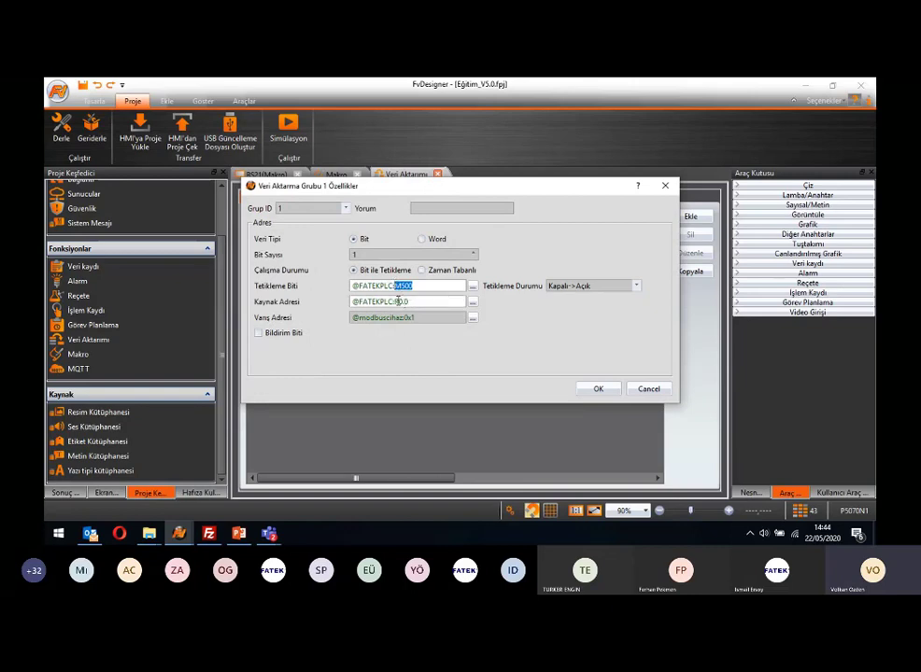
pyautogui.moveTo(408, 302); pyautogui.dragTo(359, 302)
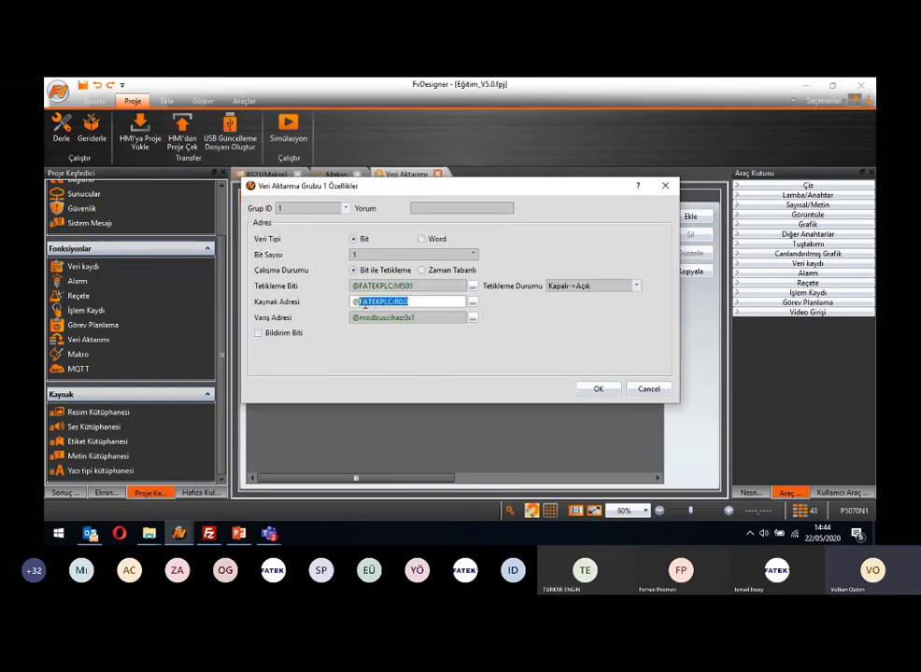
pyautogui.moveTo(430, 317); pyautogui.dragTo(355, 319)
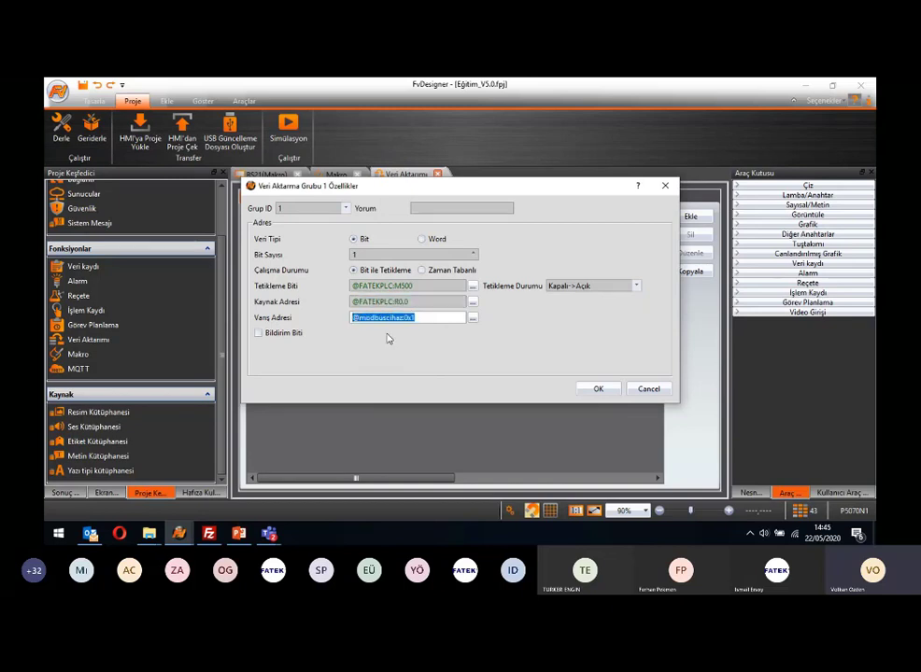
# - Switch the group to Word data and change the destination to modbuscihaz 4x1
pyautogui.click(438, 241)
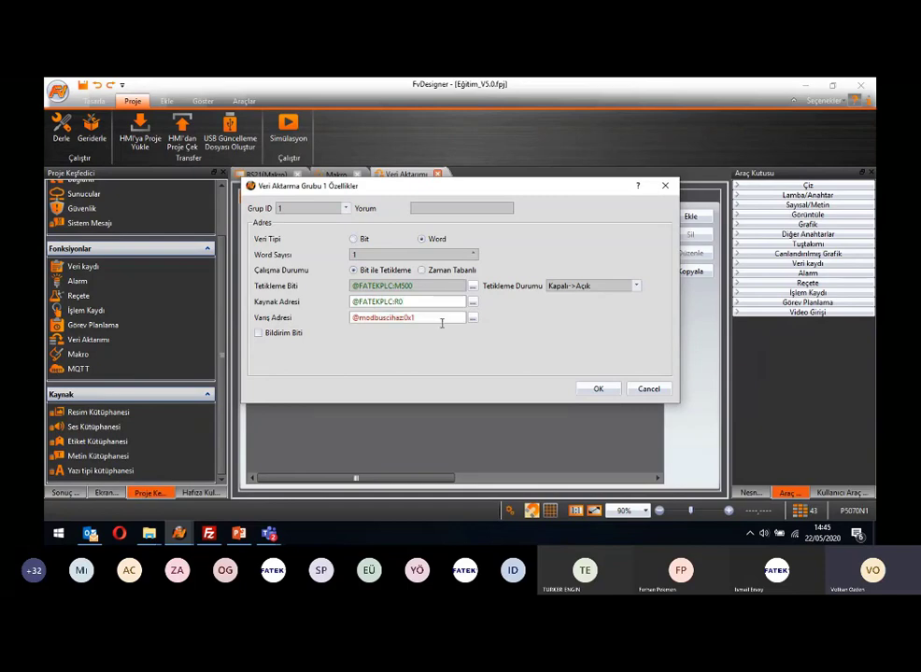
pyautogui.click(473, 319)
pyautogui.click(378, 302)
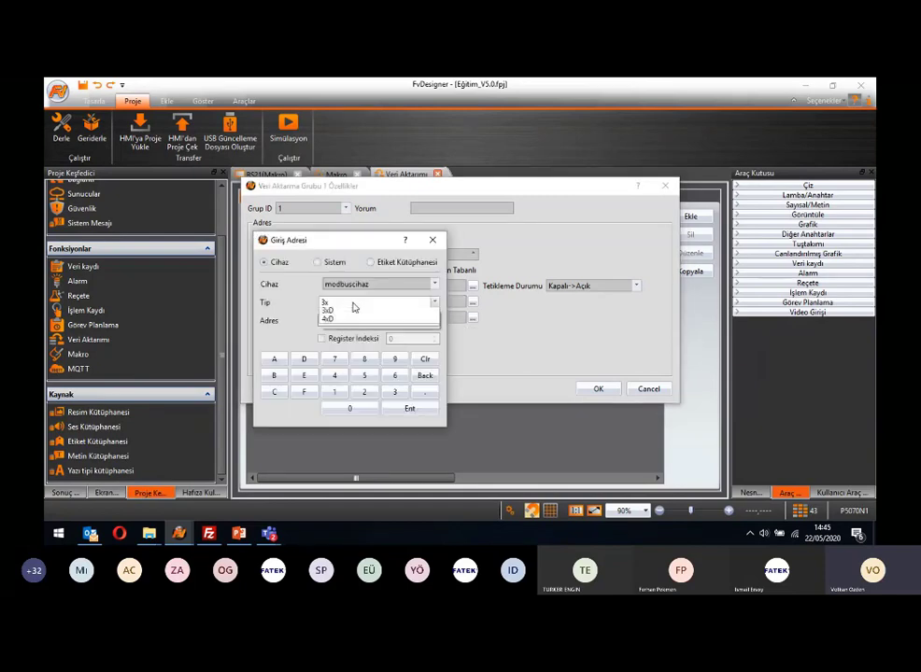
pyautogui.click(327, 322)
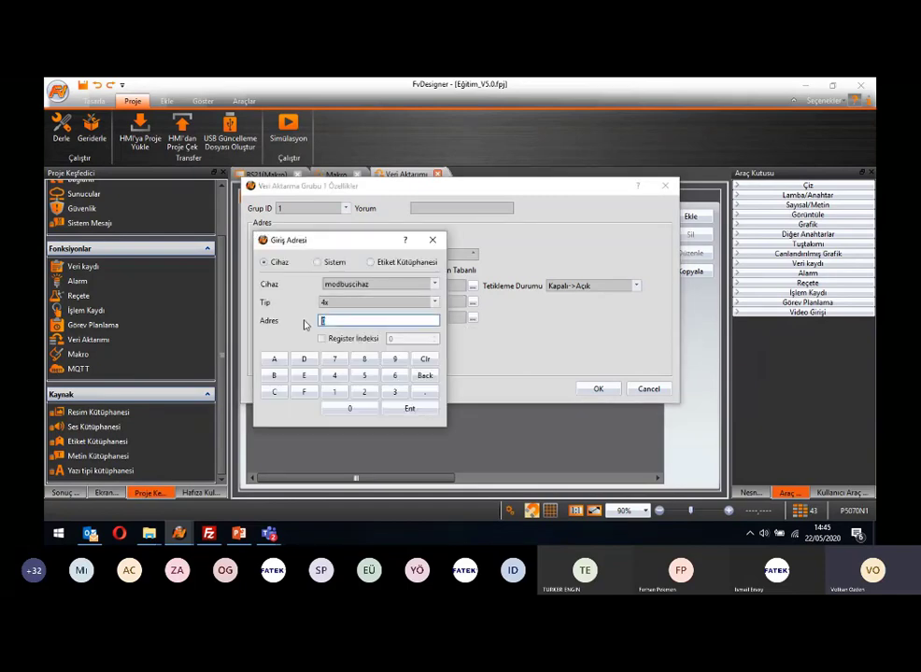
pyautogui.press('Return')
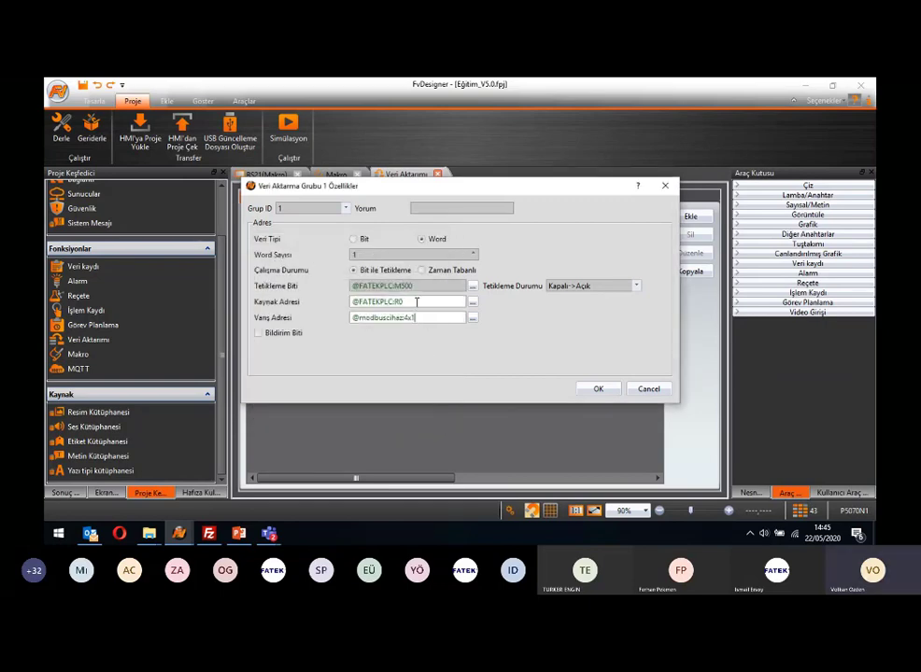
pyautogui.click(400, 302)
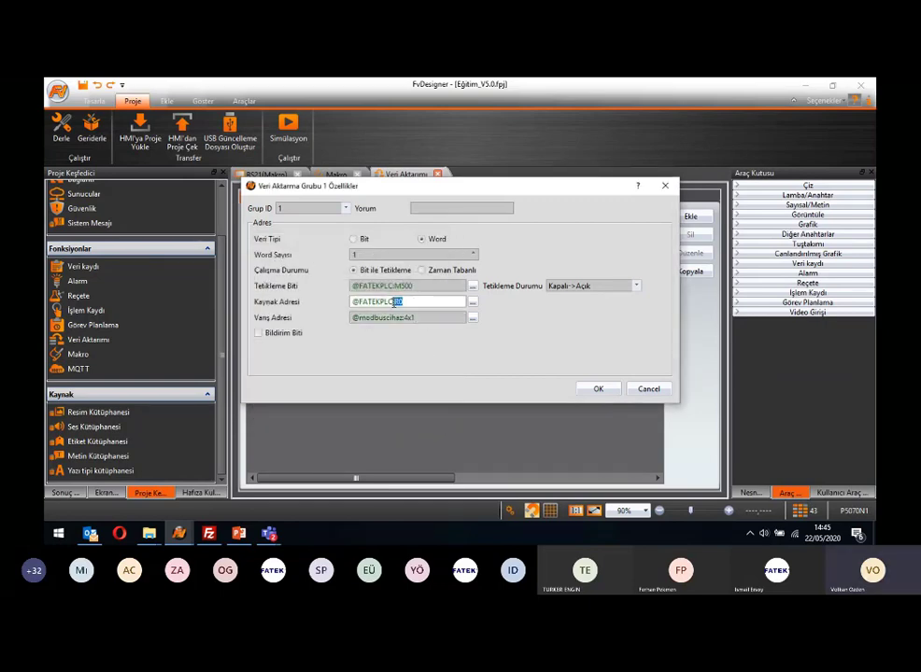
pyautogui.click(412, 318)
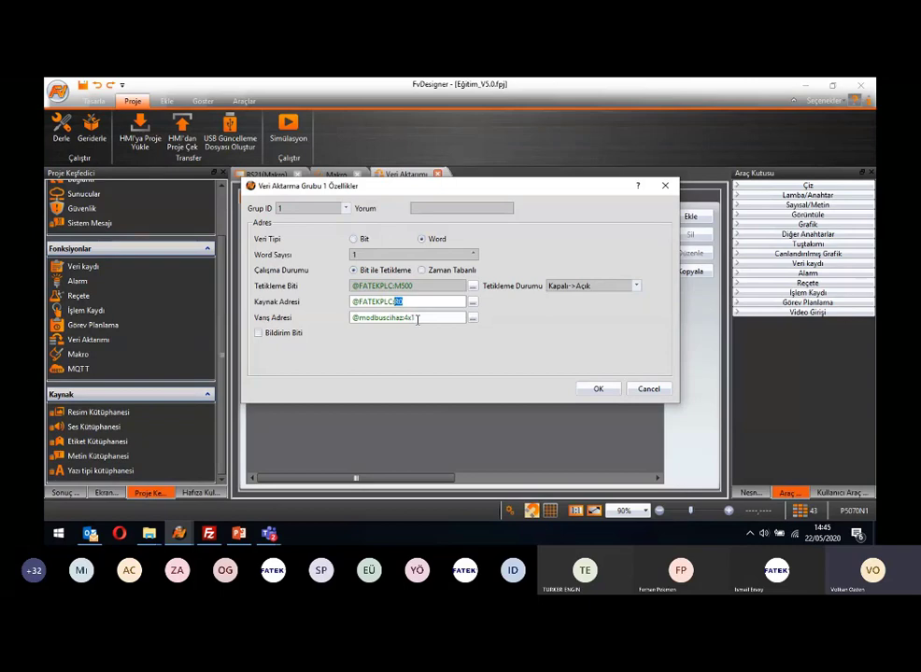
pyautogui.moveTo(420, 318); pyautogui.dragTo(354, 320)
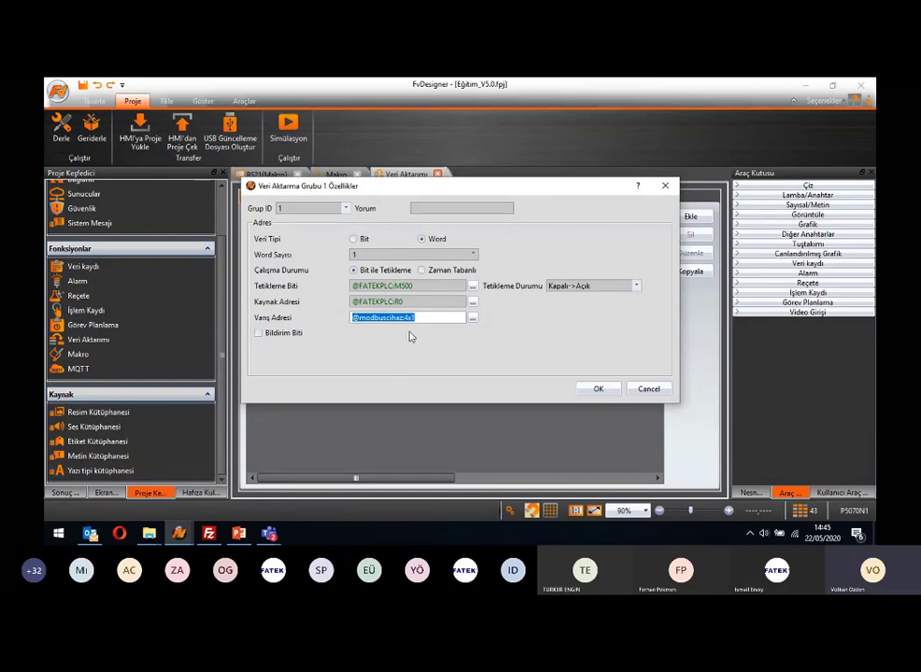
pyautogui.moveTo(438, 318); pyautogui.dragTo(401, 319)
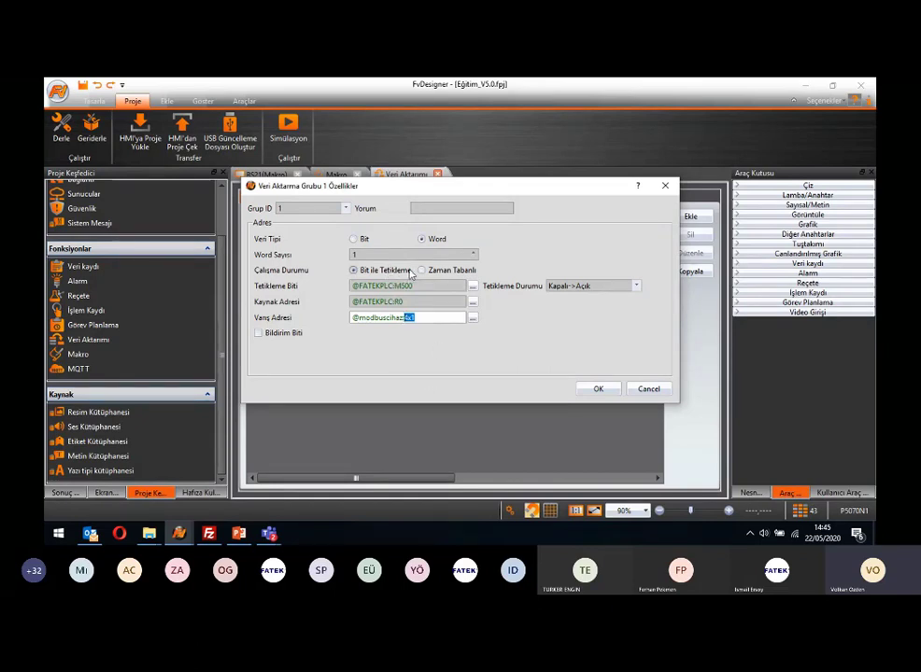
pyautogui.click(445, 272)
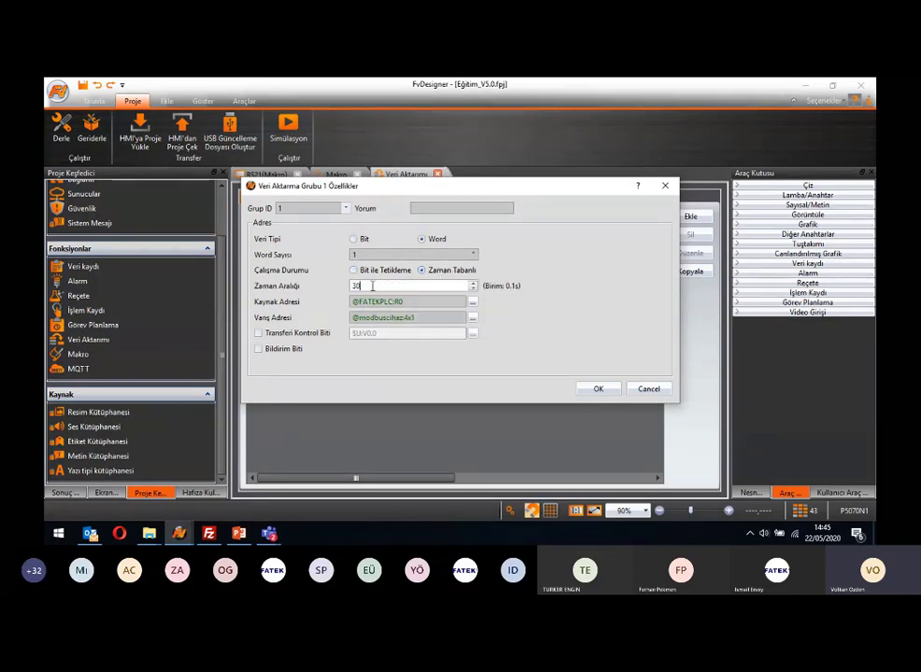
pyautogui.moveTo(372, 286); pyautogui.dragTo(353, 285)
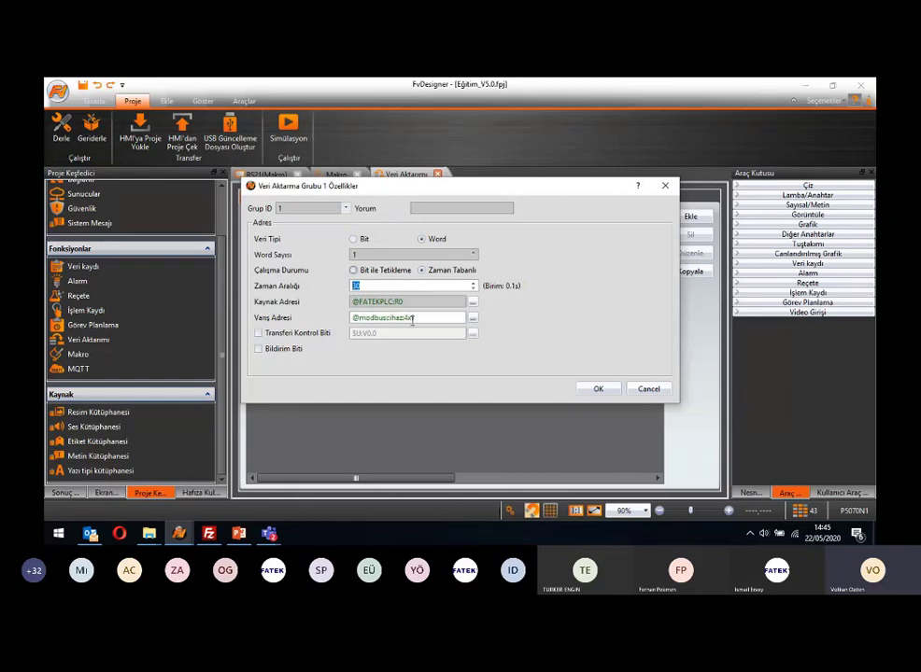
pyautogui.click(391, 271)
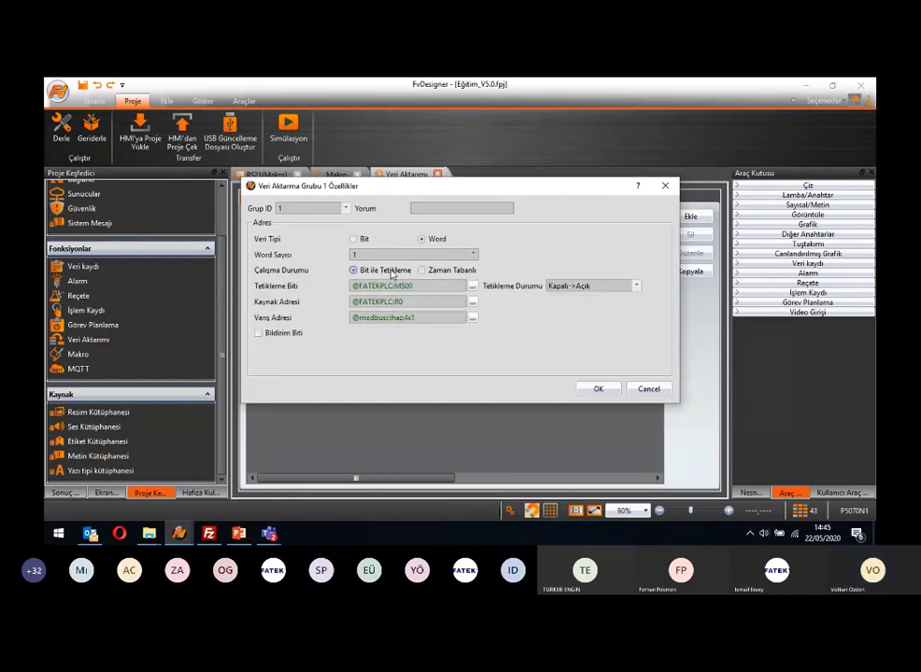
pyautogui.click(572, 288)
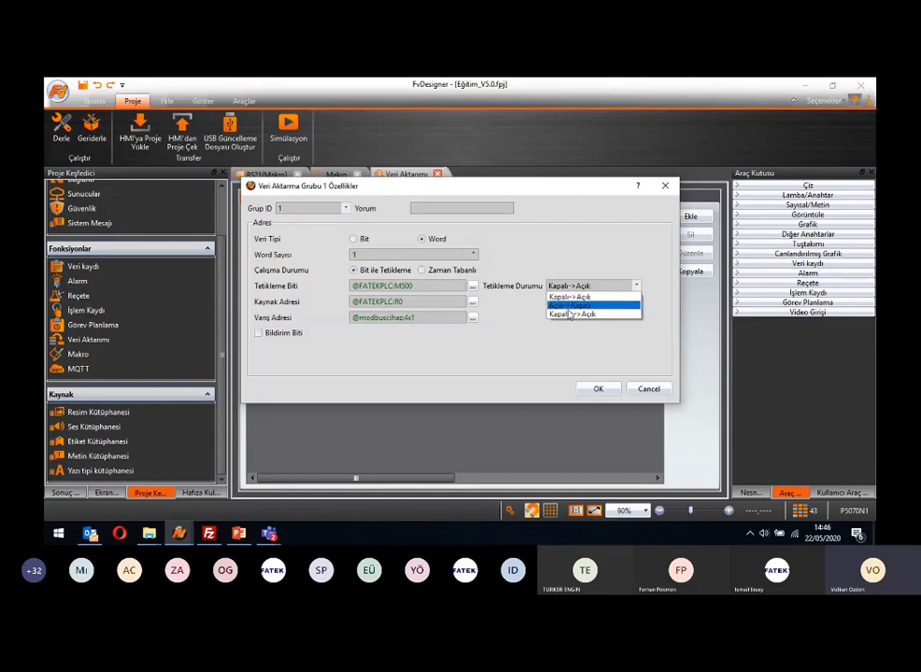
pyautogui.click(522, 363)
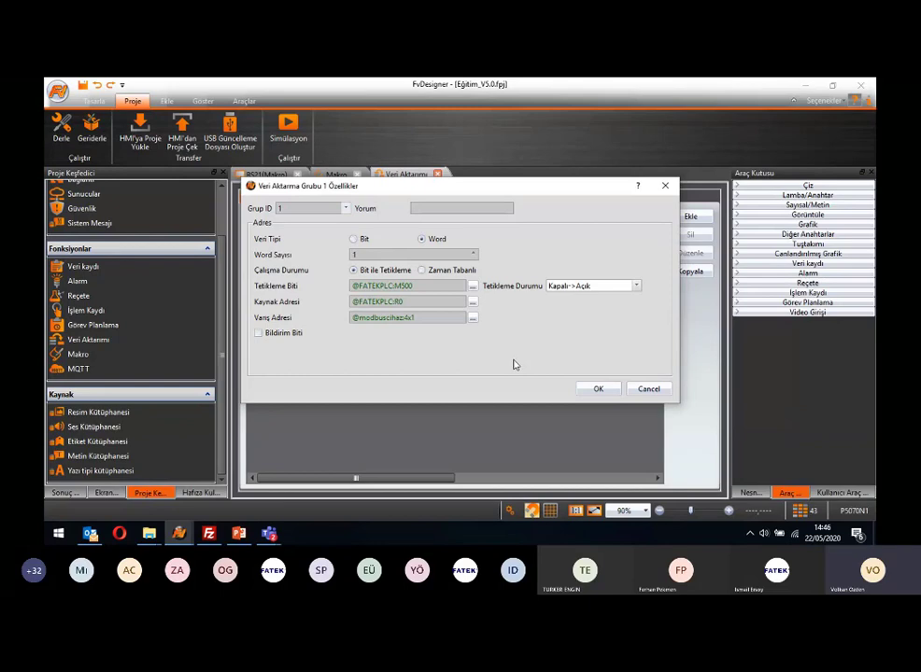
# - Discard the group settings, raise the speaker volume to 93, and return to FvDesigner
pyautogui.click(648, 388)
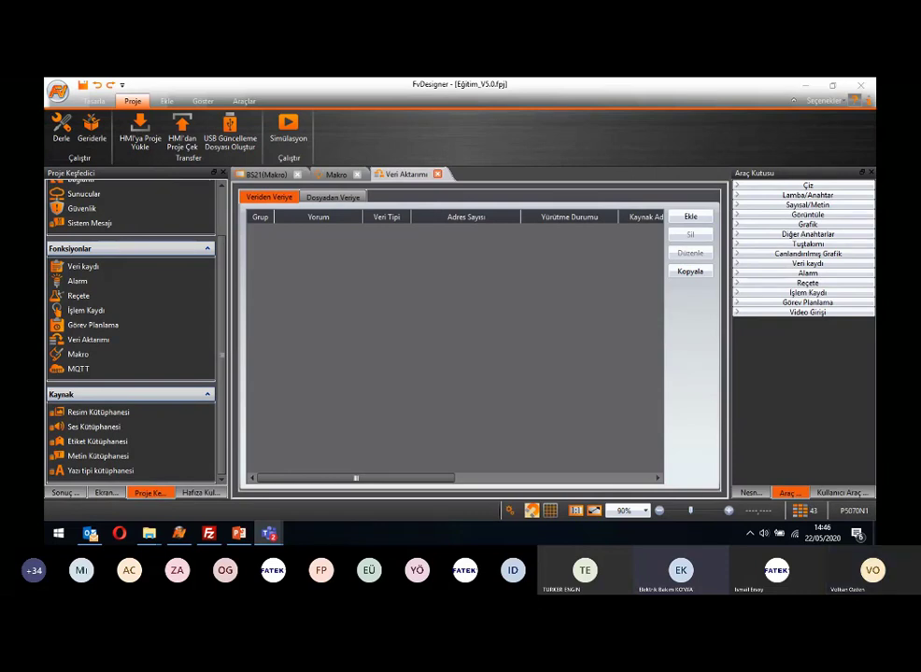
pyautogui.click(764, 533)
pyautogui.moveTo(767, 503); pyautogui.dragTo(808, 500)
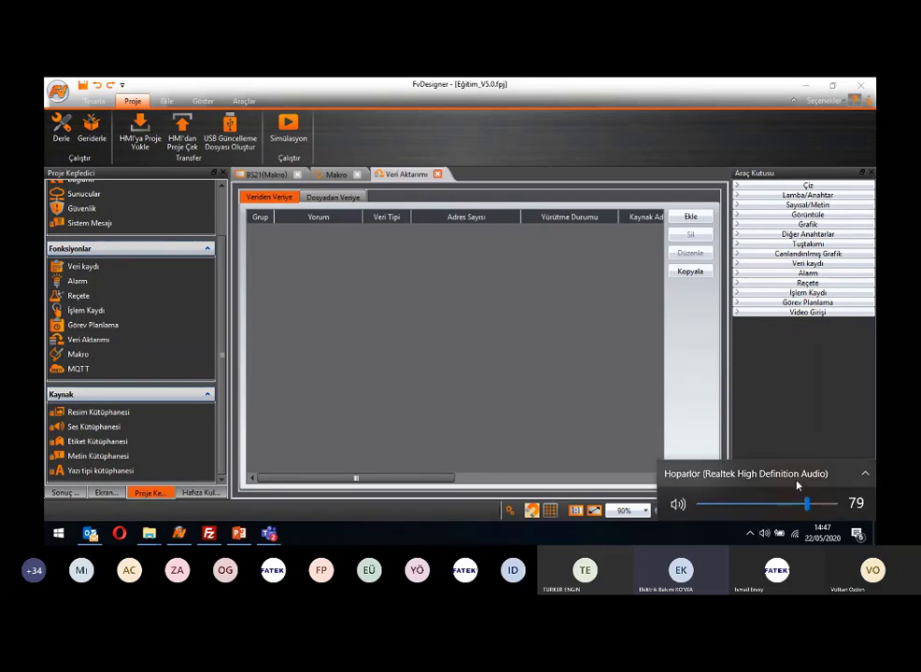
pyautogui.moveTo(808, 502); pyautogui.dragTo(827, 504)
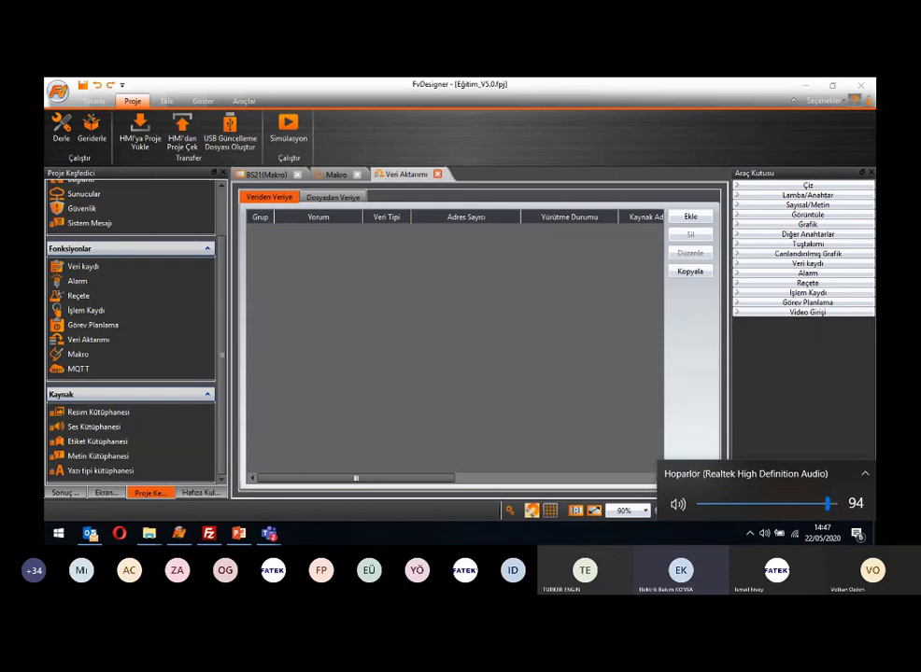
pyautogui.click(557, 411)
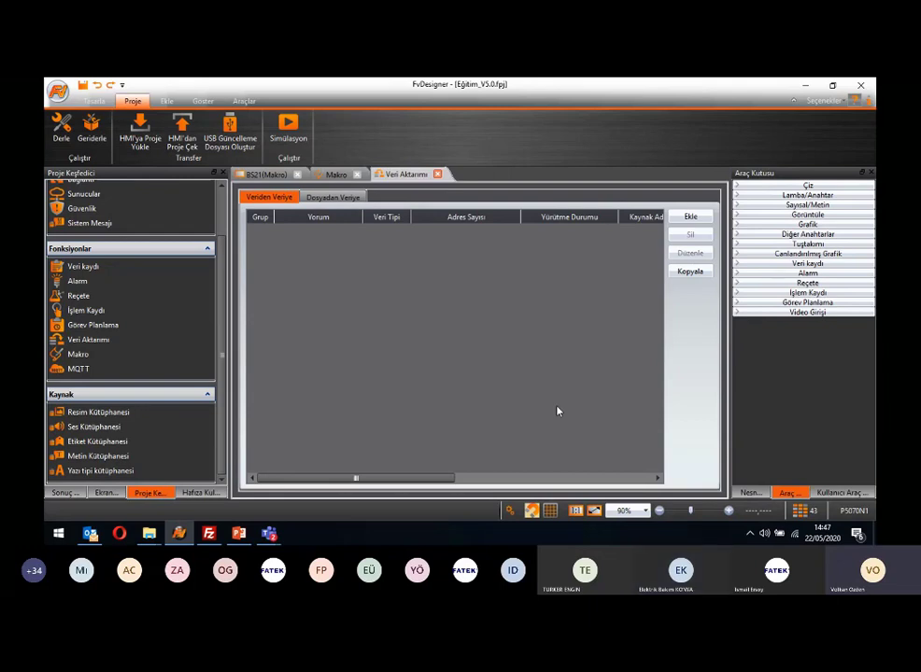
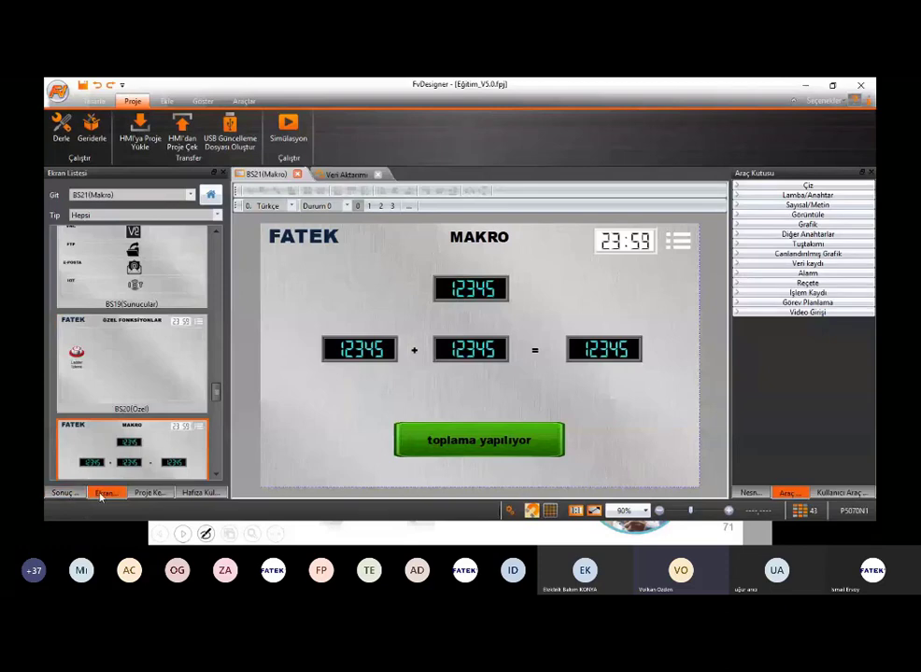
# - Change alarm group 1's export storage (Kayıt Yeri) from USB memory to internal Dahili storage
pyautogui.click(147, 492)
pyautogui.doubleClick(110, 290)
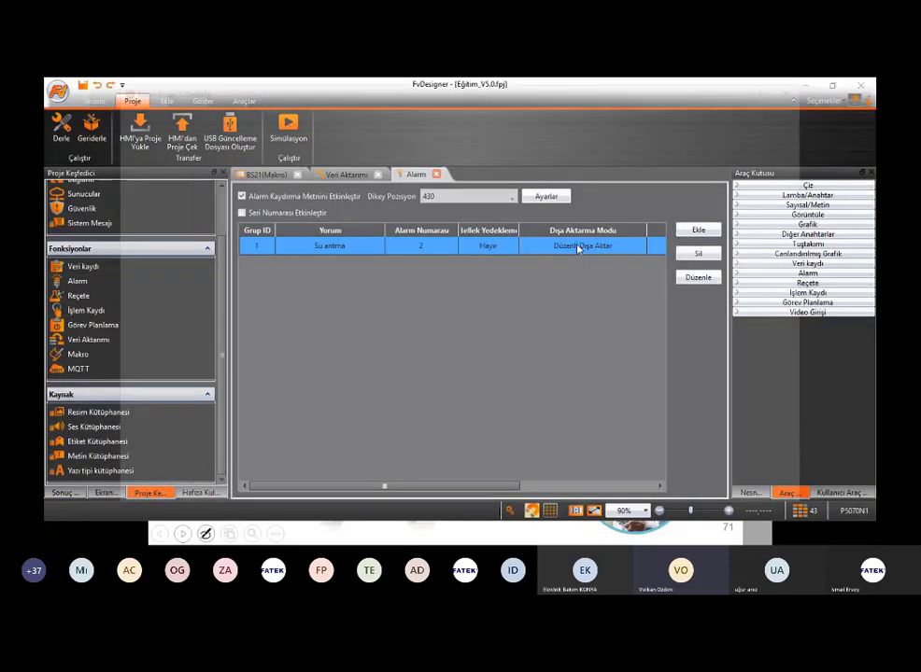
pyautogui.doubleClick(578, 248)
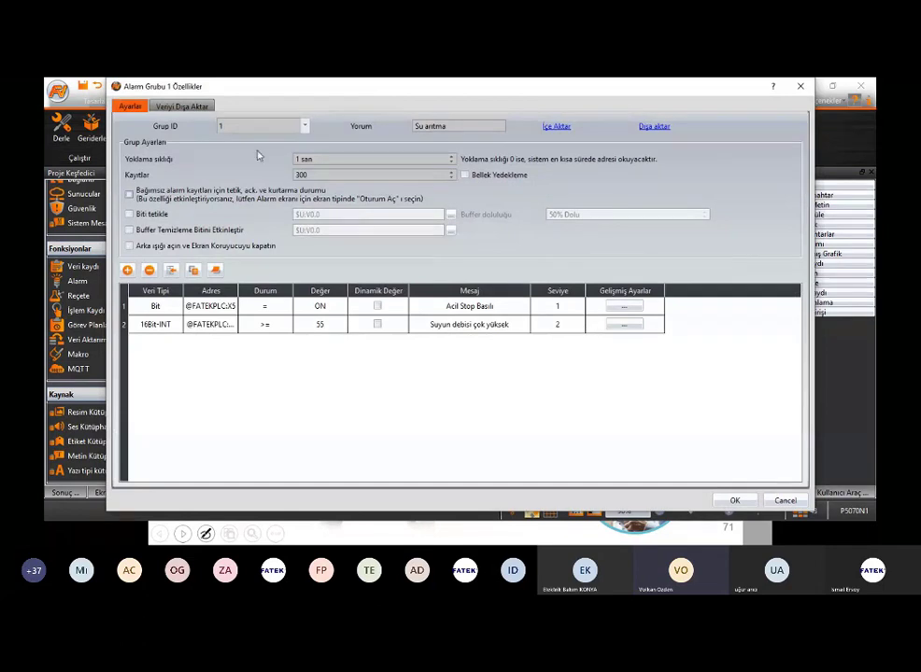
pyautogui.click(183, 106)
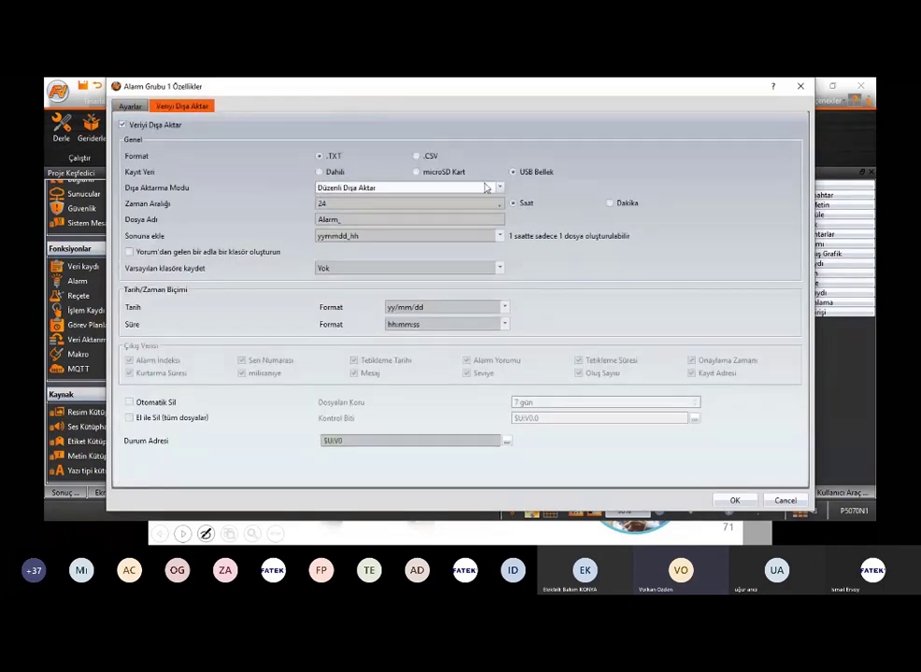
pyautogui.click(320, 173)
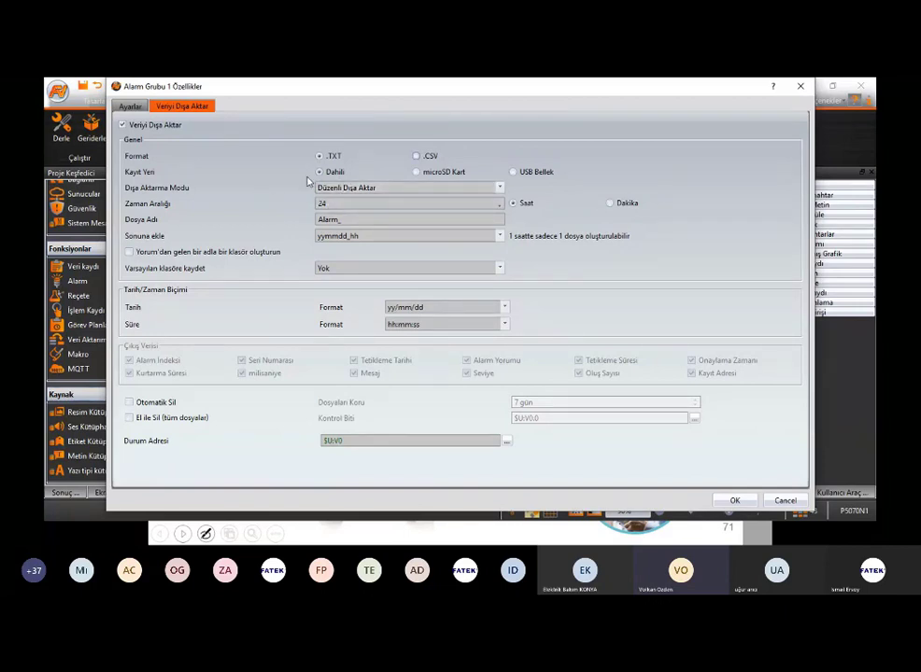
pyautogui.click(734, 501)
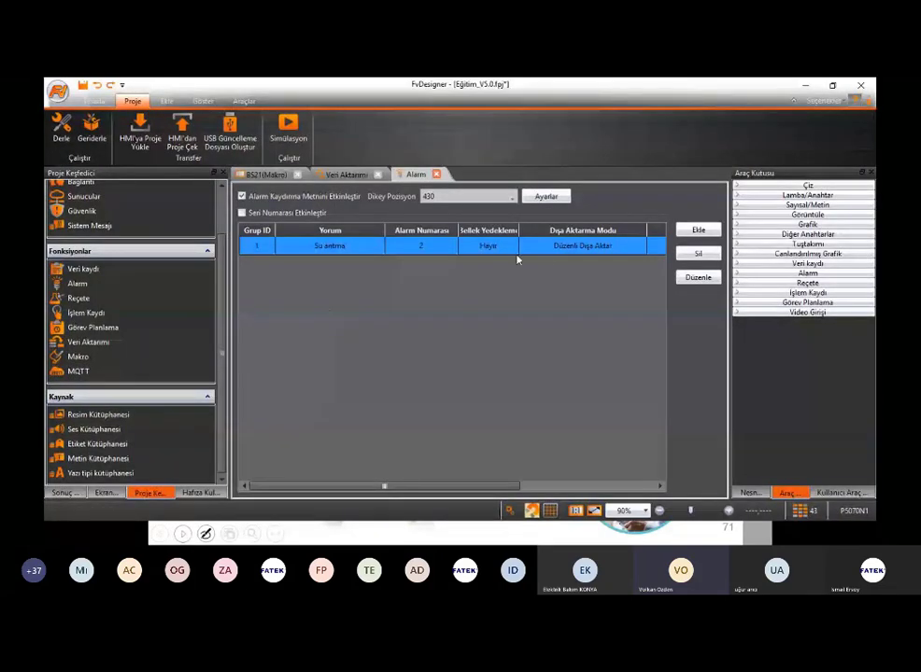
# - Look at the first alarm's advanced settings in group 1, then close both dialogs unchanged
pyautogui.doubleClick(381, 246)
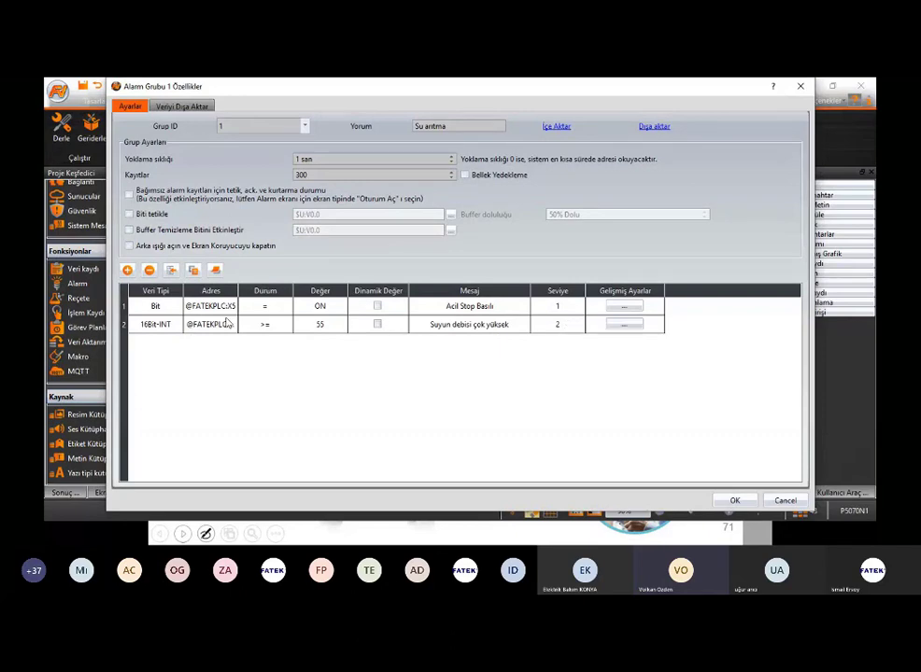
pyautogui.click(615, 308)
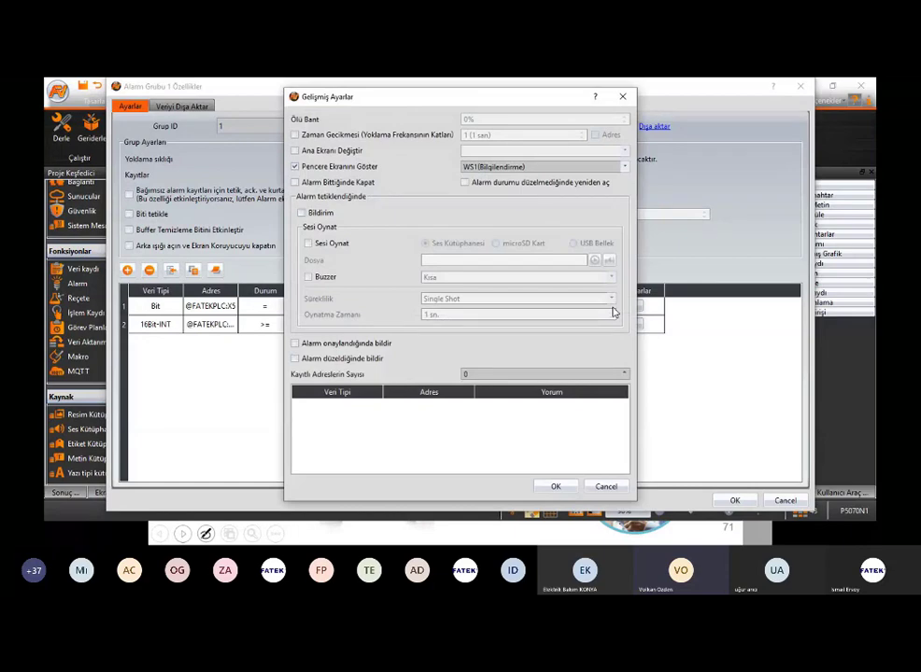
pyautogui.click(622, 96)
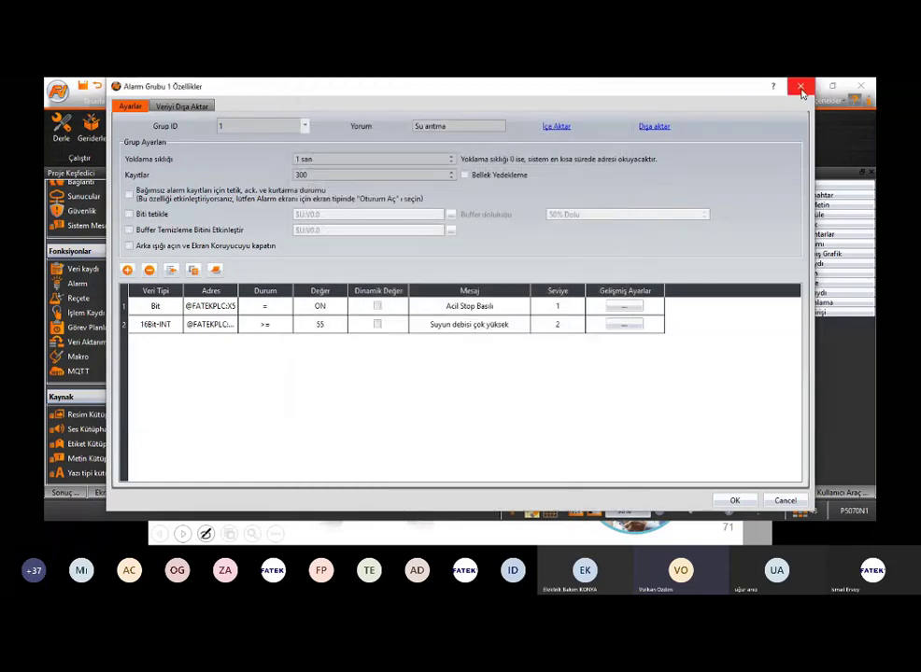
pyautogui.click(801, 89)
# - Open the Sunucular server settings from the Proje Keşfedici tree
pyautogui.click(121, 494)
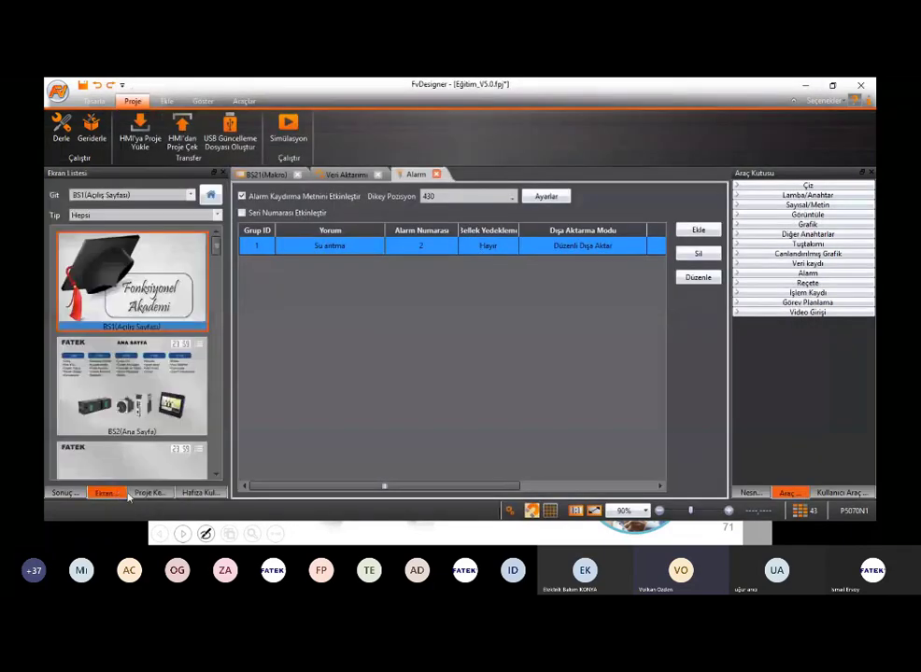
pyautogui.click(150, 493)
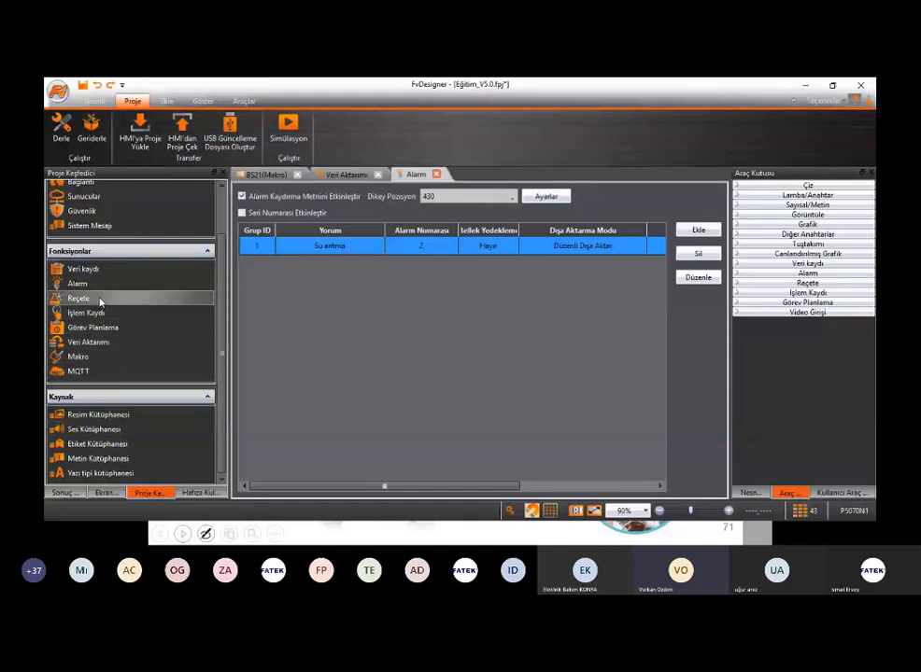
pyautogui.doubleClick(78, 196)
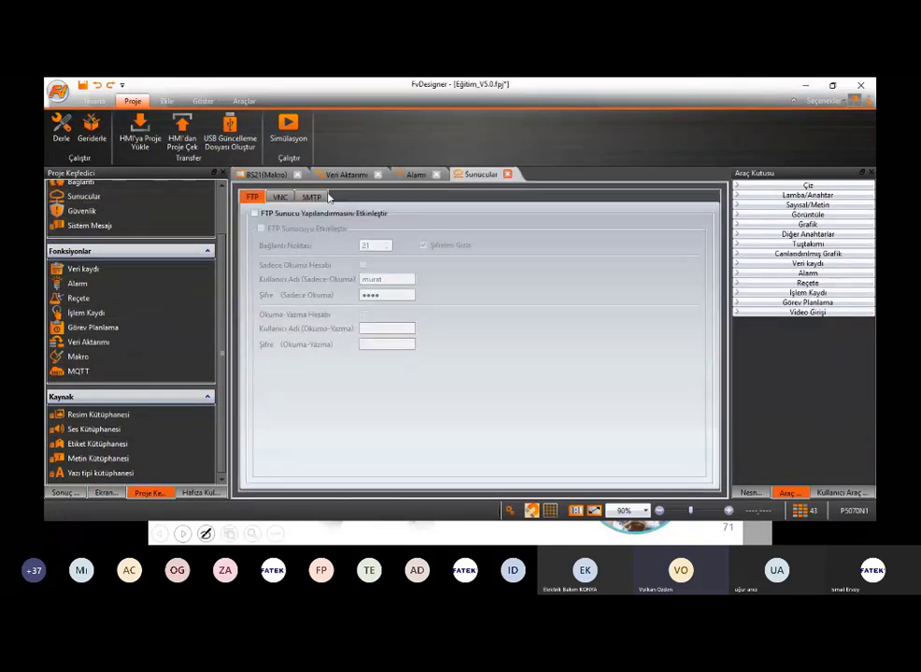
# - Enable SMTP, then tick E-posta gönder in the first alarm's Gelişmiş Ayarlar
pyautogui.click(320, 197)
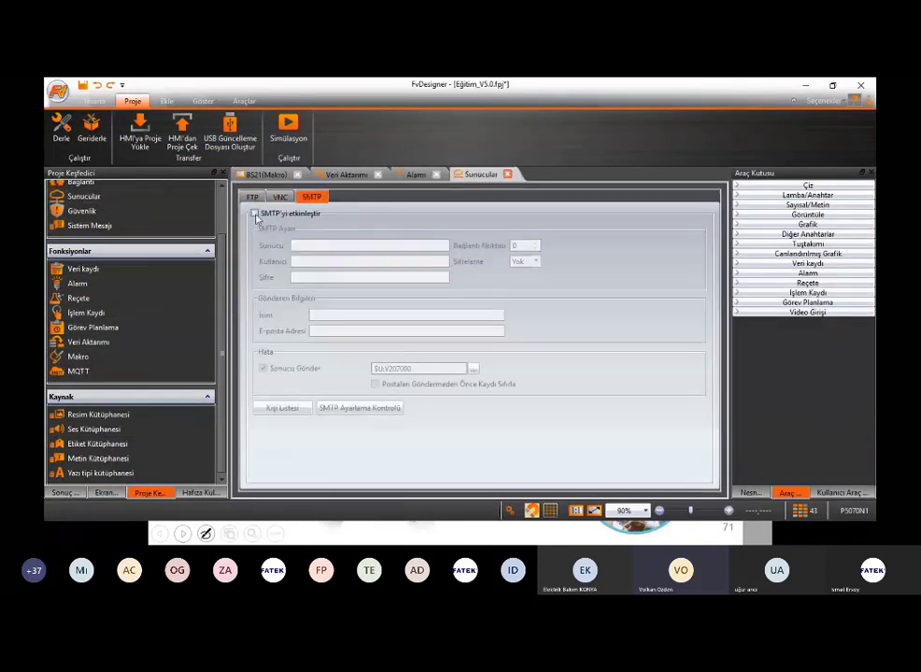
pyautogui.click(255, 215)
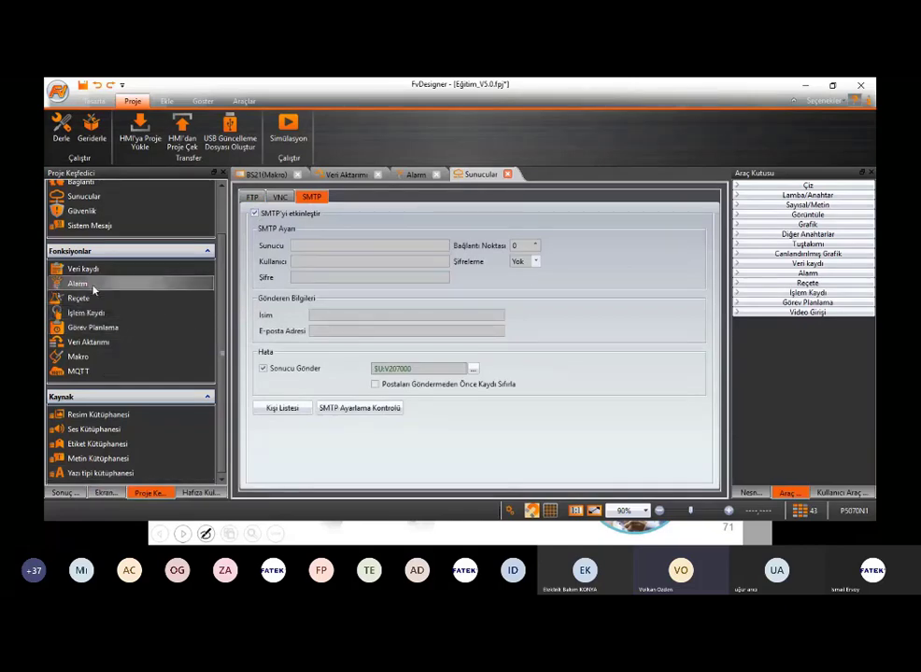
pyautogui.doubleClick(93, 284)
pyautogui.doubleClick(378, 244)
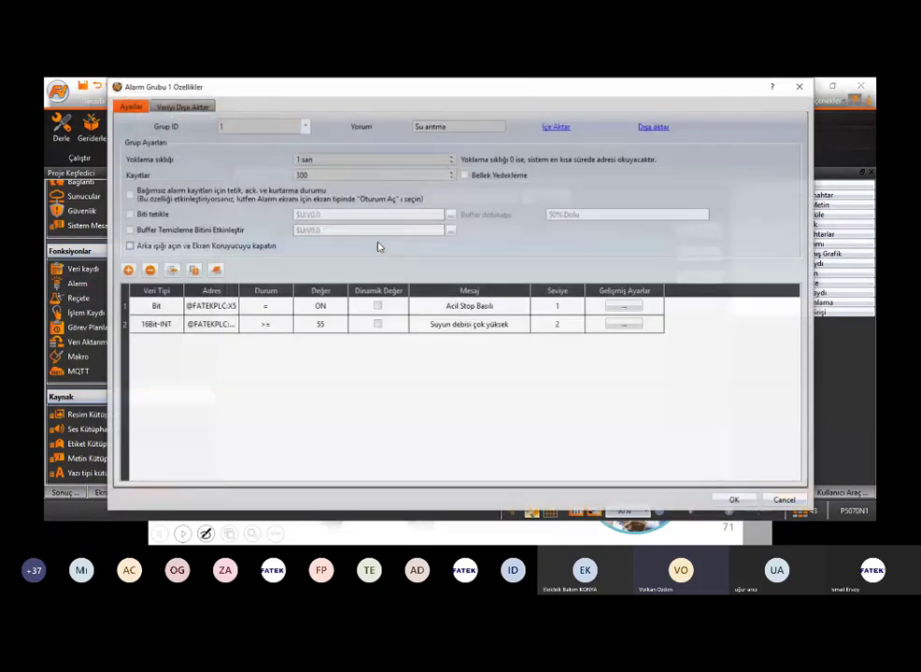
pyautogui.click(624, 306)
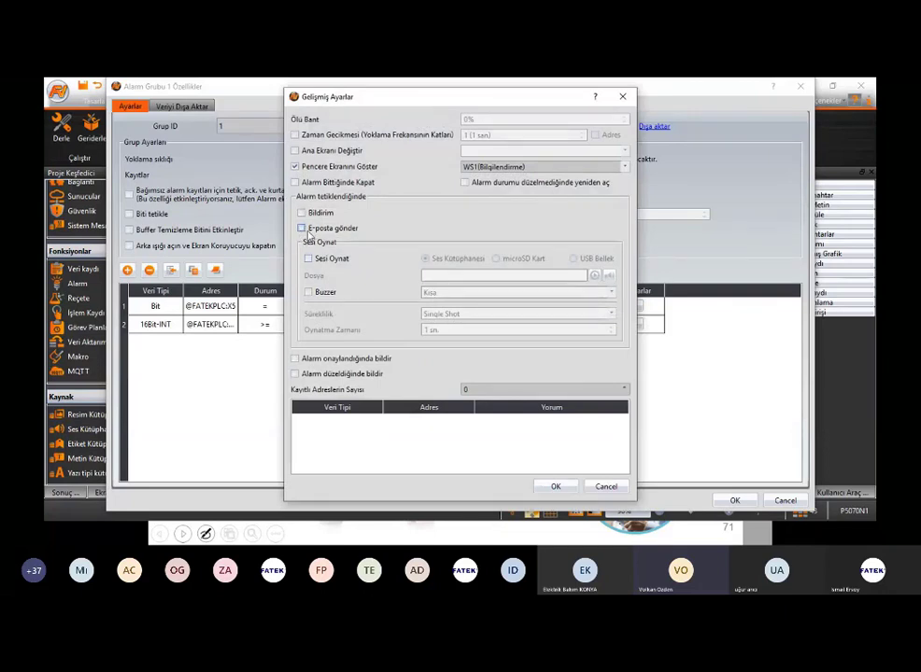
pyautogui.click(302, 229)
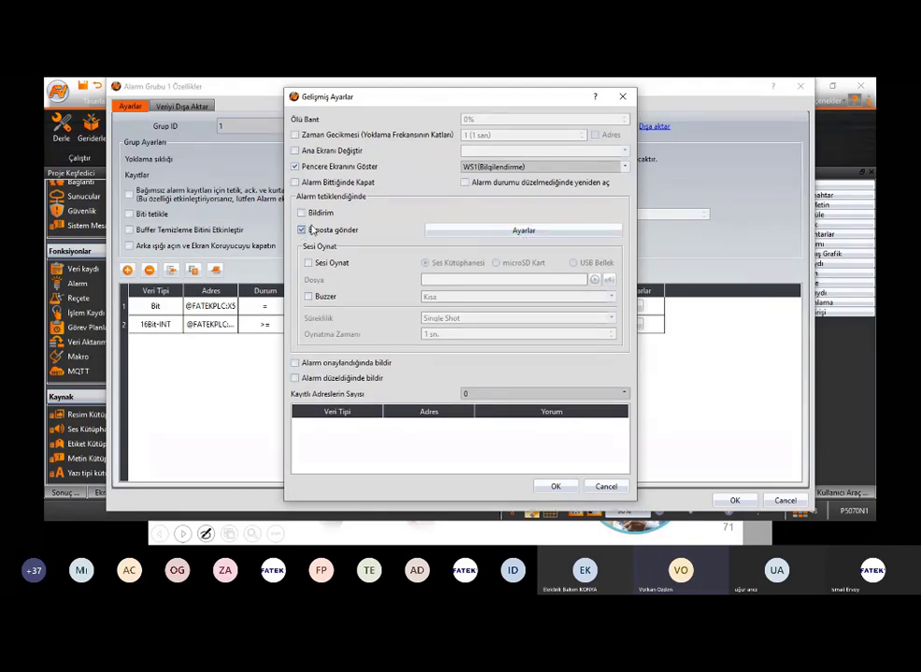
# - Untick E-posta gönder again, close the alarm dialogs and minimize FvDesigner
pyautogui.click(302, 229)
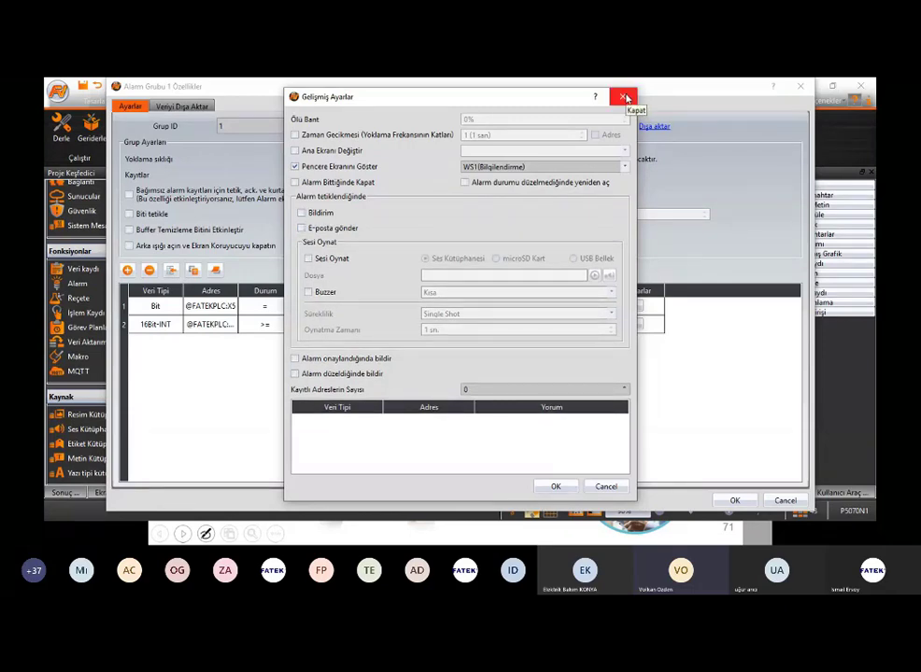
pyautogui.click(624, 97)
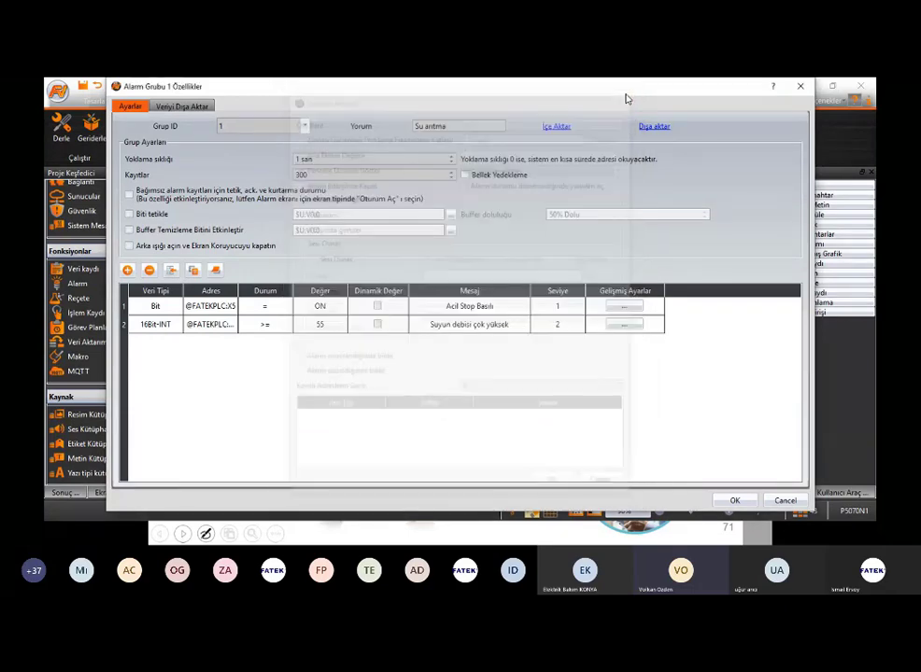
pyautogui.click(800, 87)
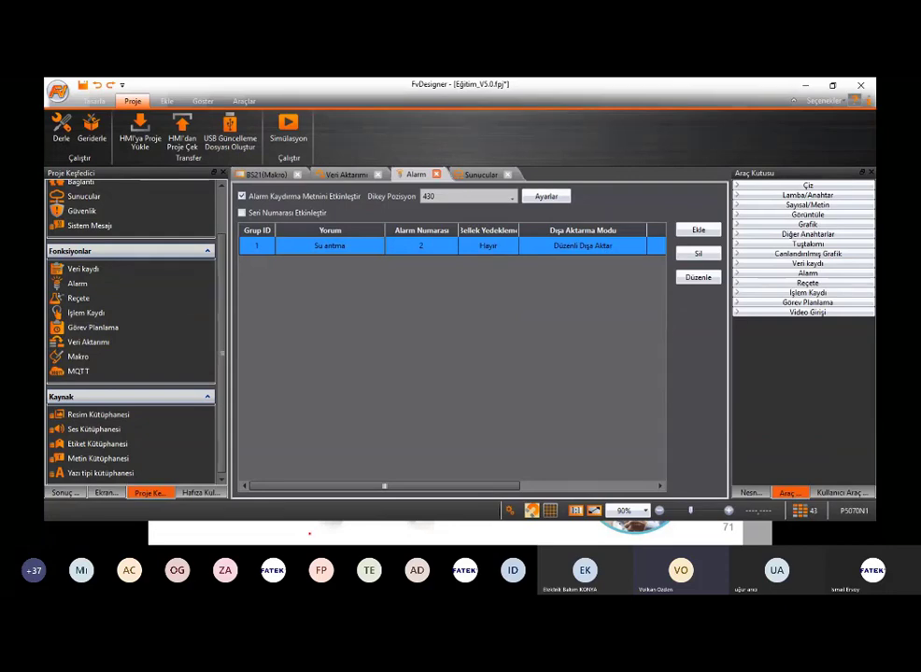
pyautogui.click(794, 87)
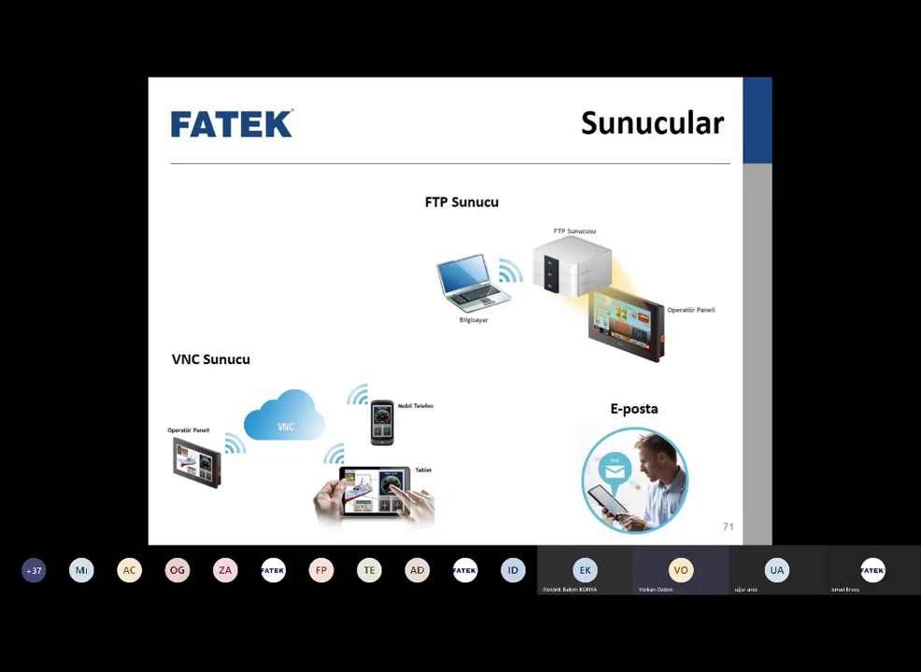
# - Restore the FvDesigner window over the PowerPoint slideshow from the taskbar
pyautogui.press('super')
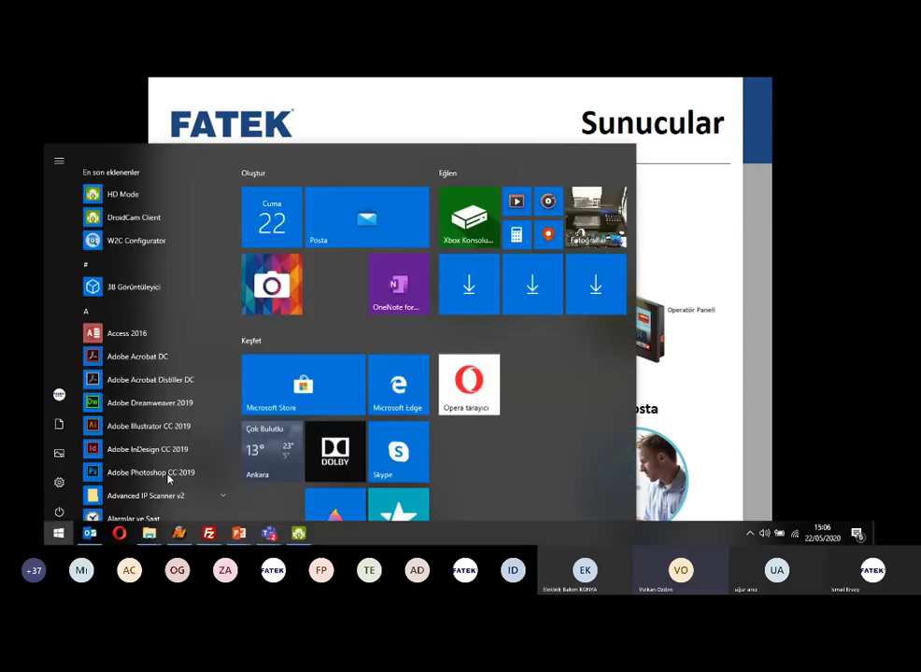
pyautogui.scroll(-2, 178, 476)
pyautogui.click(192, 537)
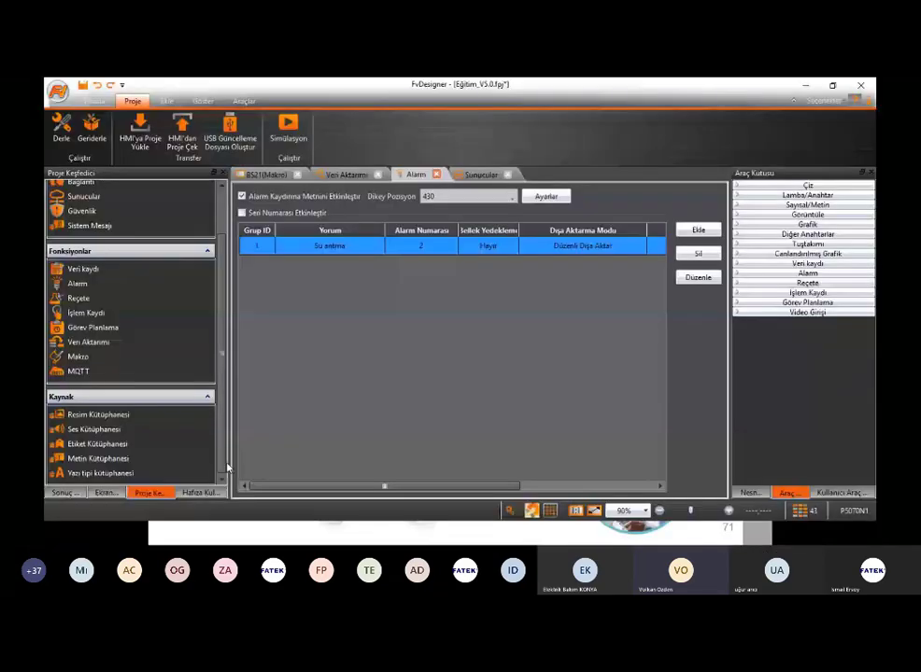
# - Bring FvDesigner to the front and open Sunucular from the project explorer tree
pyautogui.click(832, 89)
pyautogui.hotkey('alt', 'Tab')
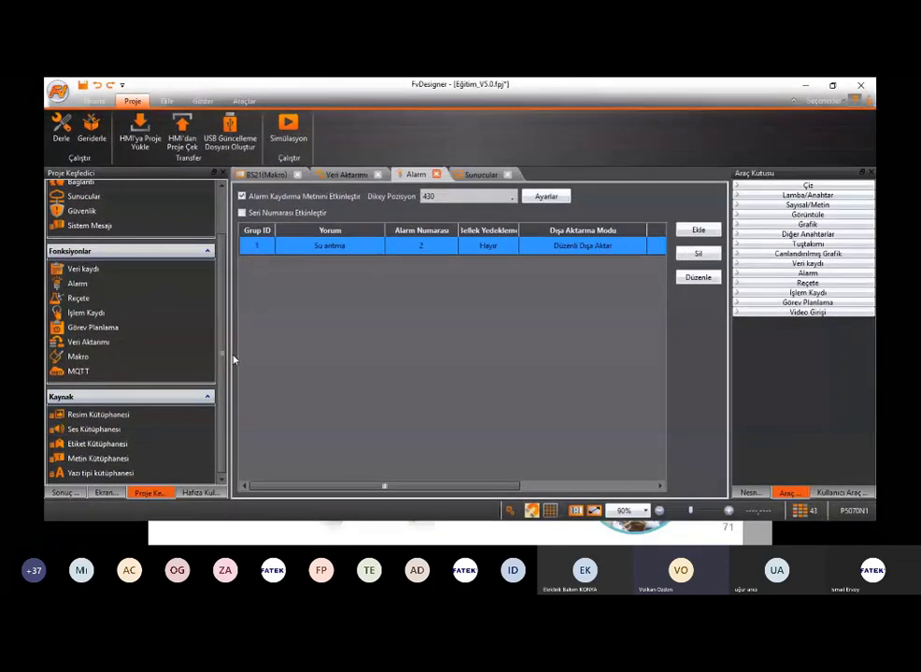
pyautogui.click(68, 497)
pyautogui.click(95, 493)
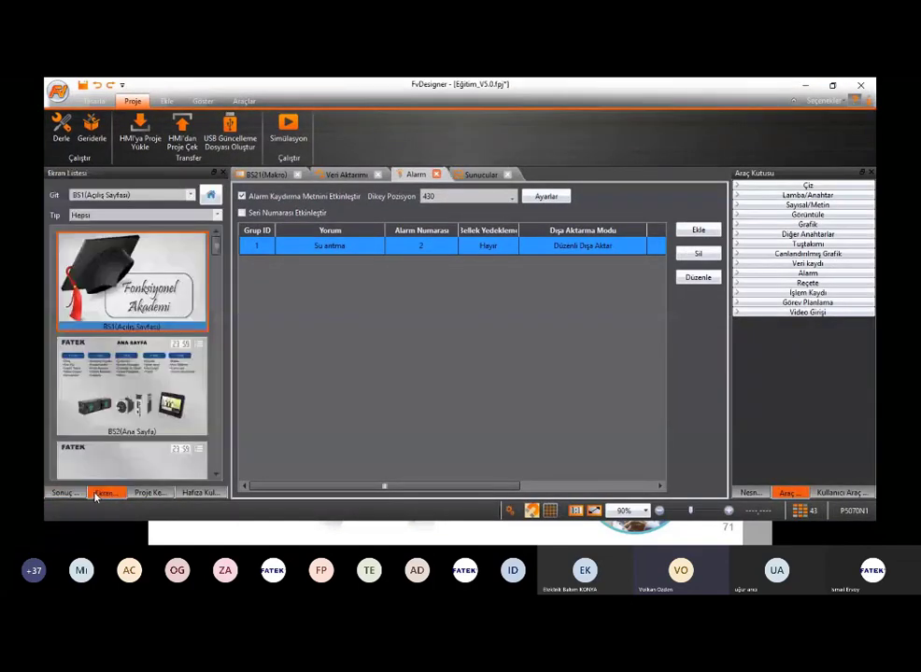
pyautogui.click(144, 493)
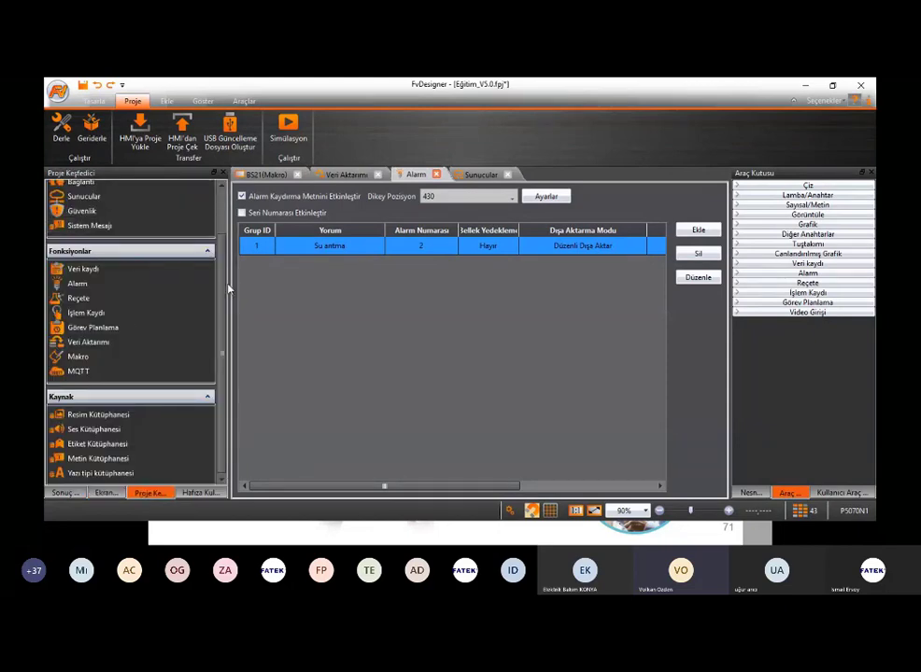
pyautogui.scroll(2, 117, 271)
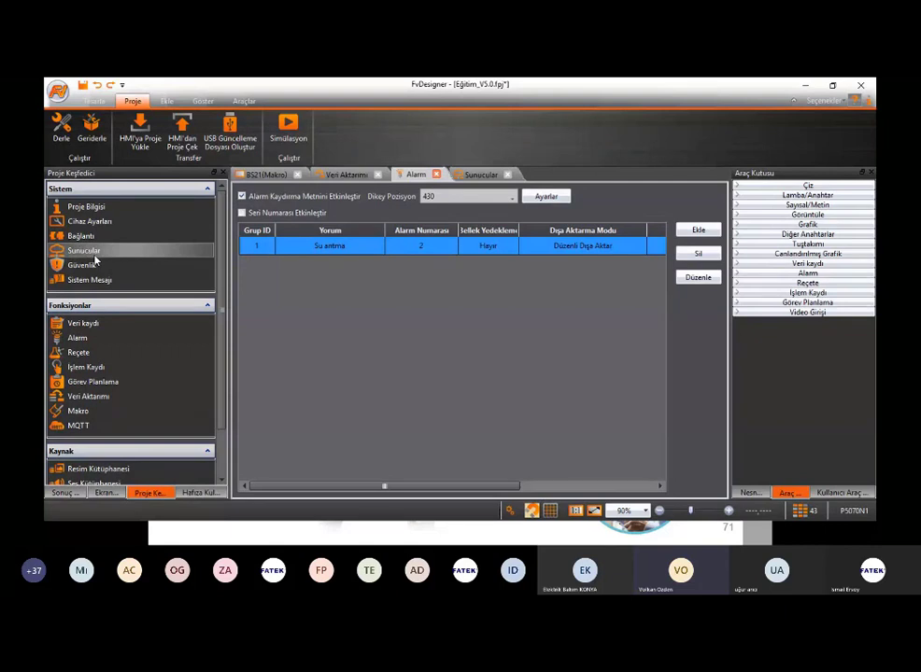
pyautogui.doubleClick(86, 251)
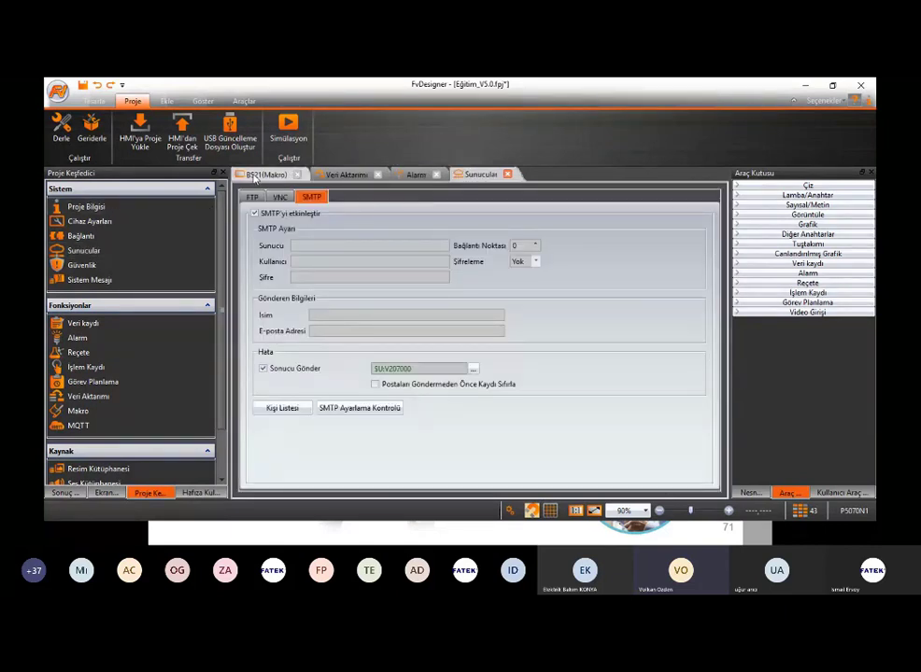
# - Close the BS21(Makro), Veri Aktarımı and Alarm tabs, leaving Sunucular on its FTP page
pyautogui.middleClick(255, 175)
pyautogui.middleClick(255, 175)
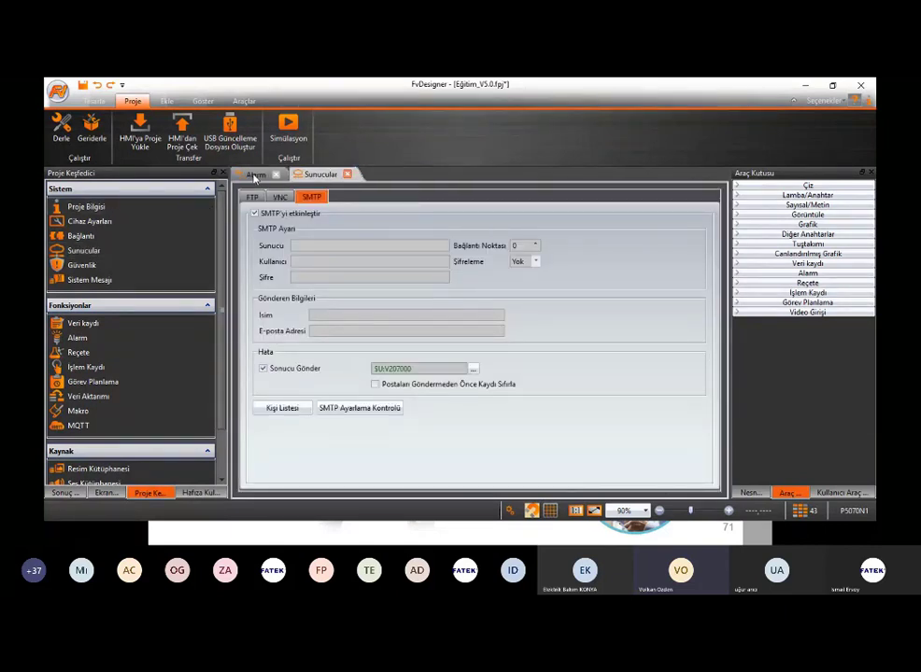
pyautogui.middleClick(255, 177)
pyautogui.click(253, 198)
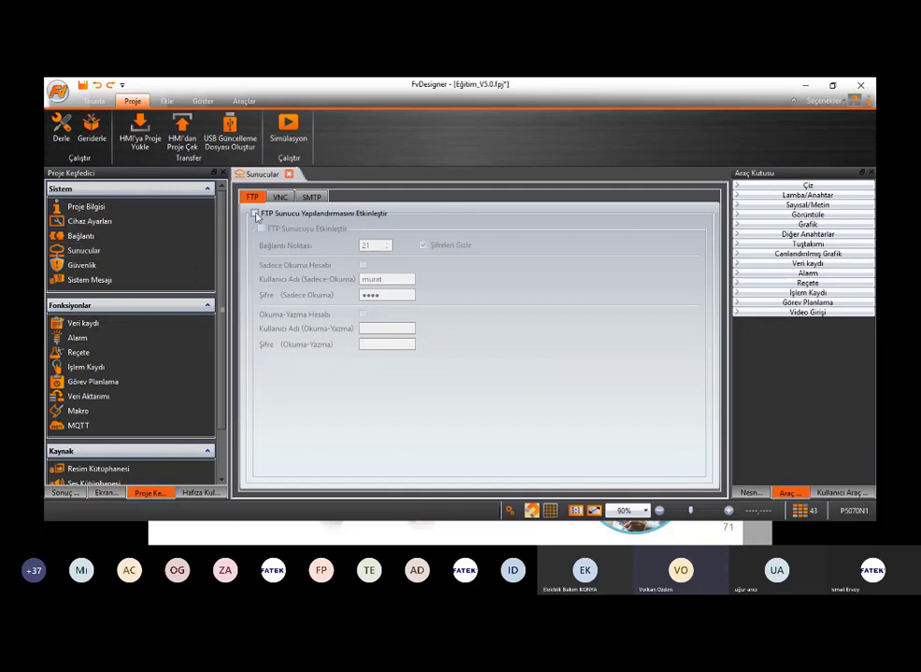
# - Enable the FTP configuration and server, keeping the port at 21
pyautogui.click(255, 214)
pyautogui.click(262, 230)
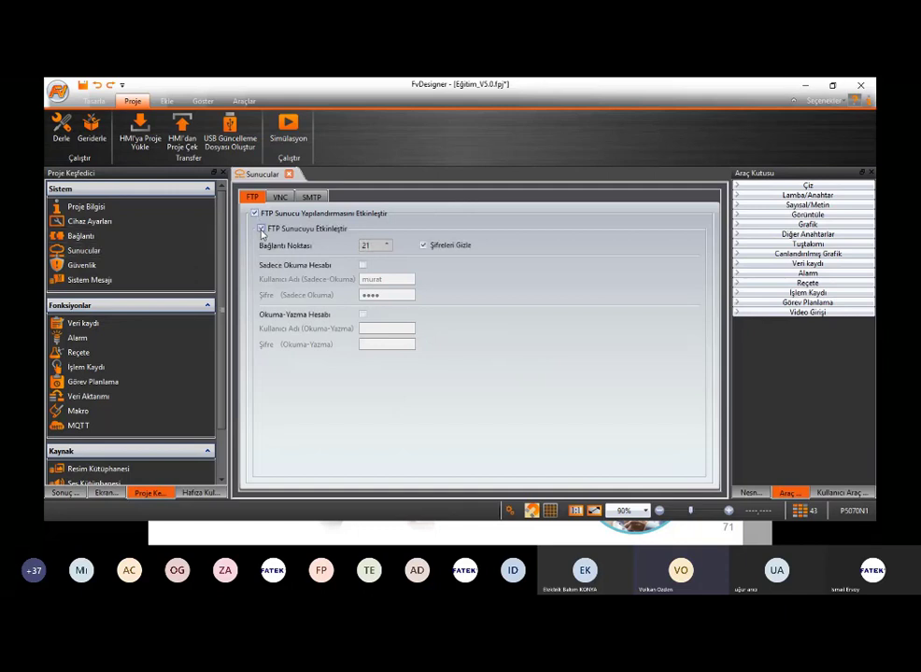
pyautogui.click(369, 245)
pyautogui.doubleClick(370, 245)
pyautogui.click(368, 242)
# - Show the FTP passwords as plain text and enable the read-only and read-write accounts
pyautogui.click(425, 246)
pyautogui.click(425, 246)
pyautogui.click(425, 246)
pyautogui.click(362, 266)
pyautogui.click(363, 314)
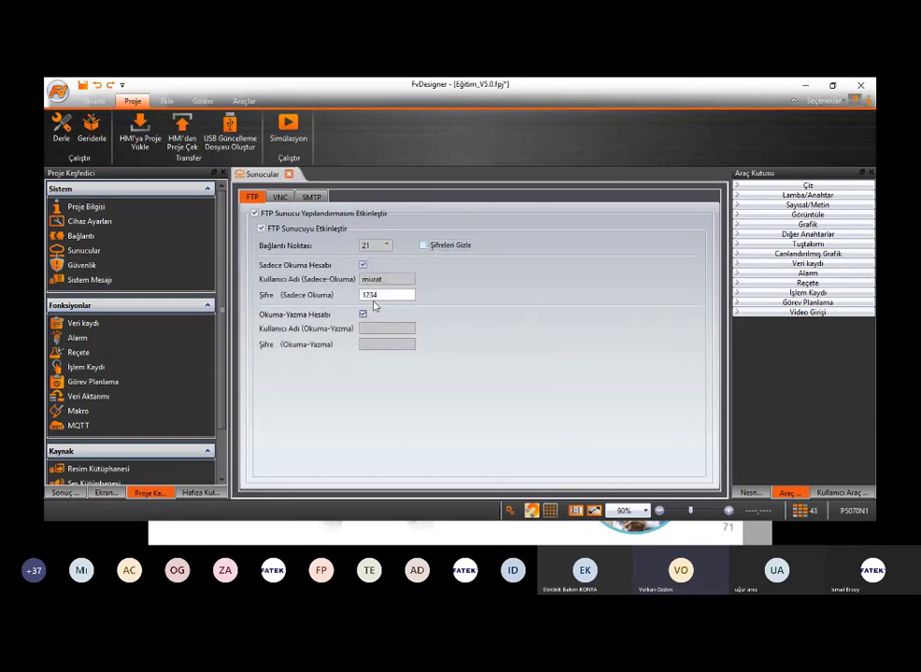
# - Retype the read-only account's username and password, then disable the FTP configuration
pyautogui.doubleClick(372, 301)
pyautogui.press('BackSpace')
pyautogui.hotkey('shift', 'Tab')
pyautogui.press('BackSpace')
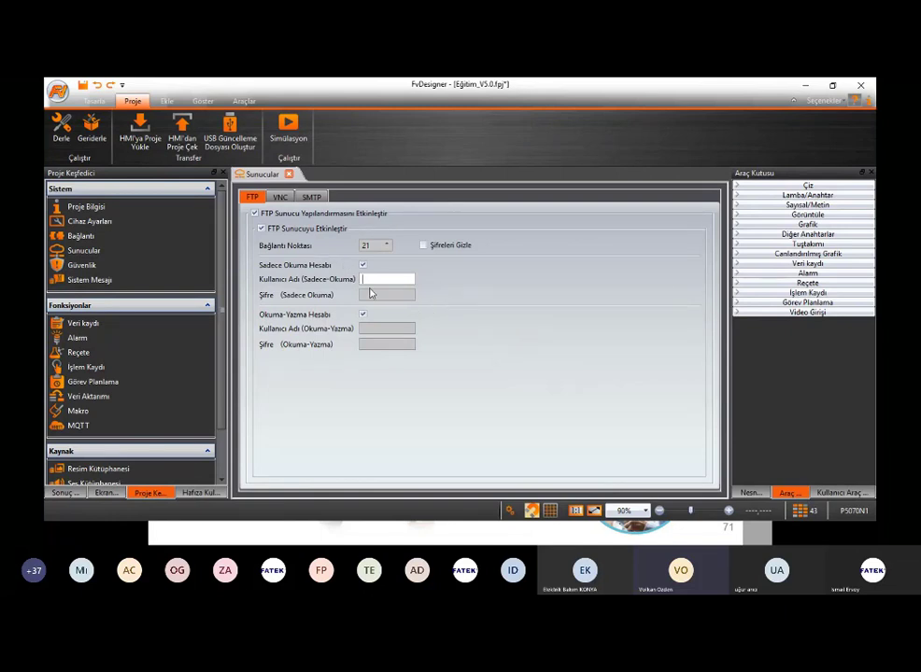
pyautogui.write('murat')
pyautogui.press('Tab')
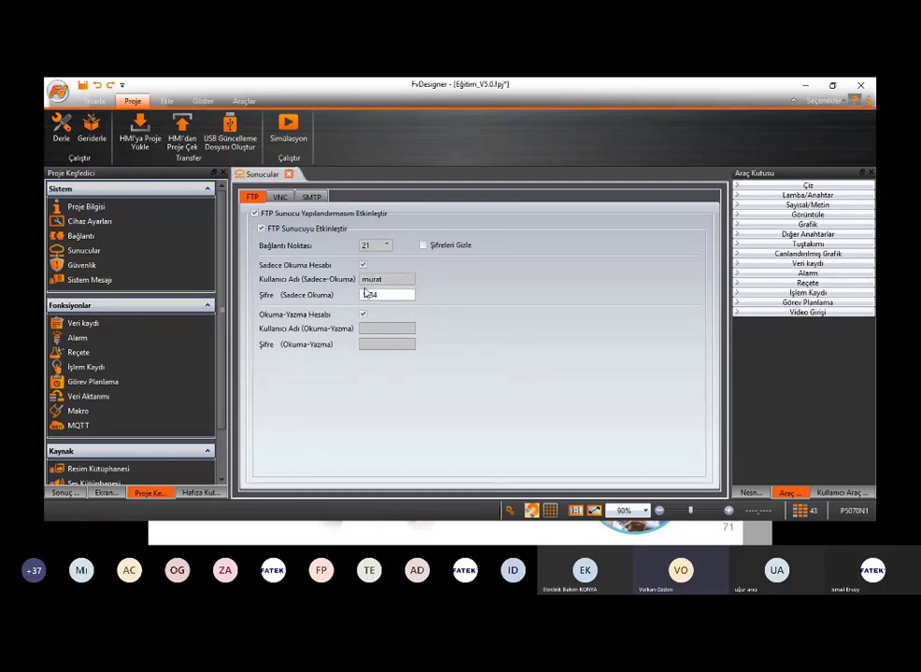
pyautogui.moveTo(387, 279); pyautogui.dragTo(349, 291)
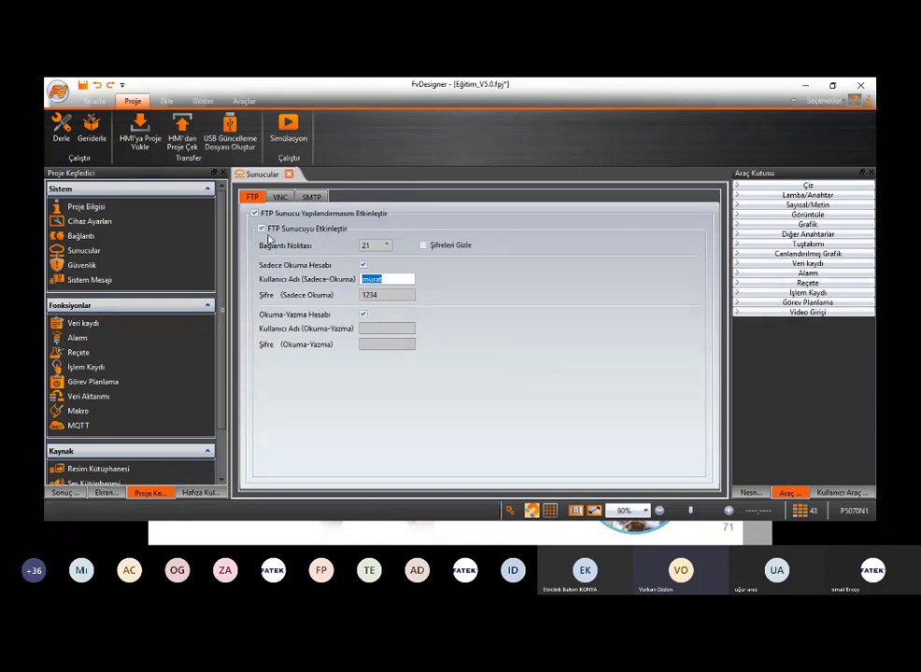
pyautogui.click(255, 214)
pyautogui.click(279, 197)
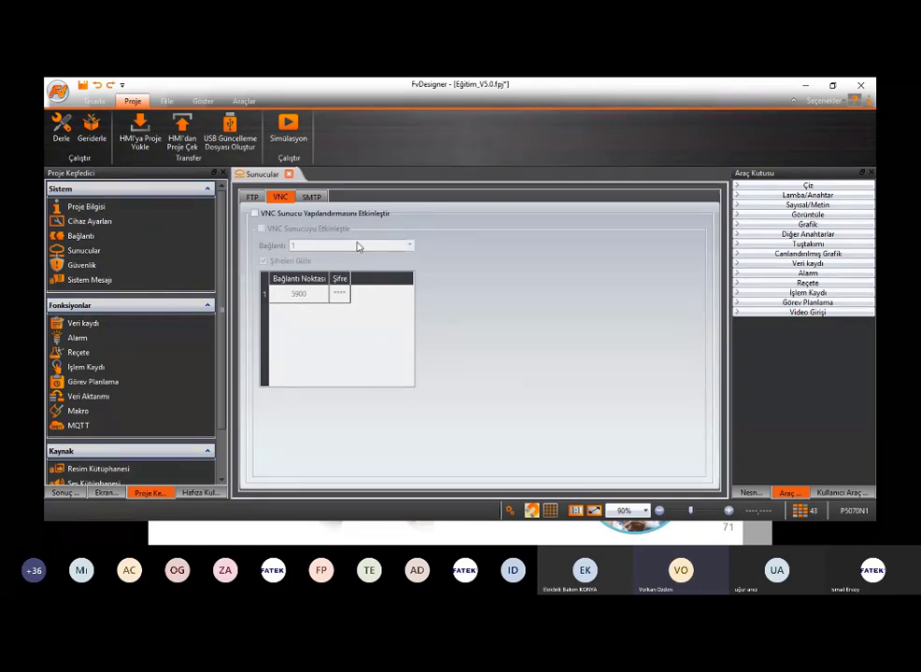
# - Enable the VNC configuration and server with 2 connections (ports 5900 and 5901)
pyautogui.click(254, 214)
pyautogui.click(263, 230)
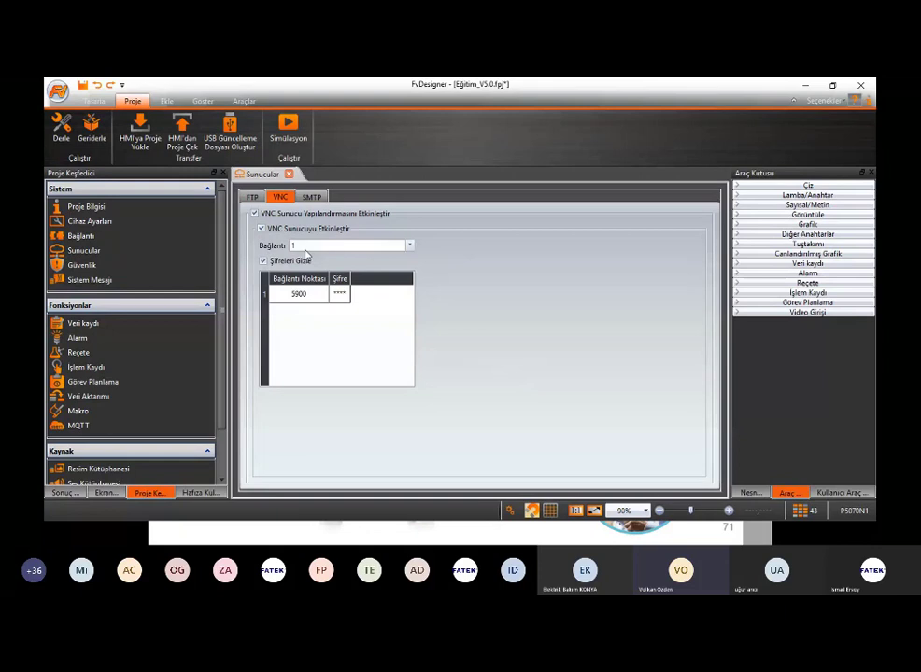
pyautogui.click(308, 245)
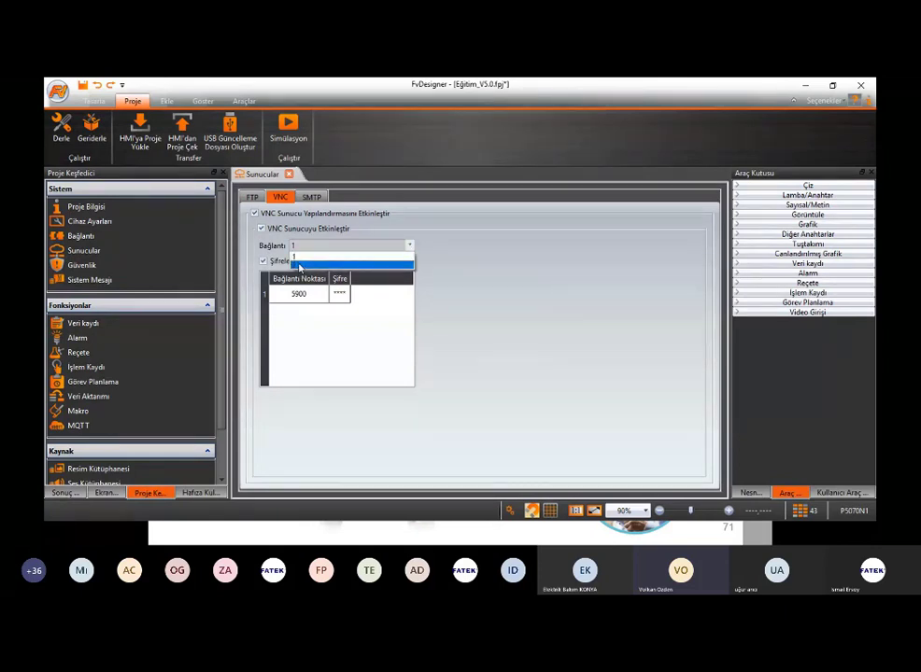
pyautogui.click(299, 264)
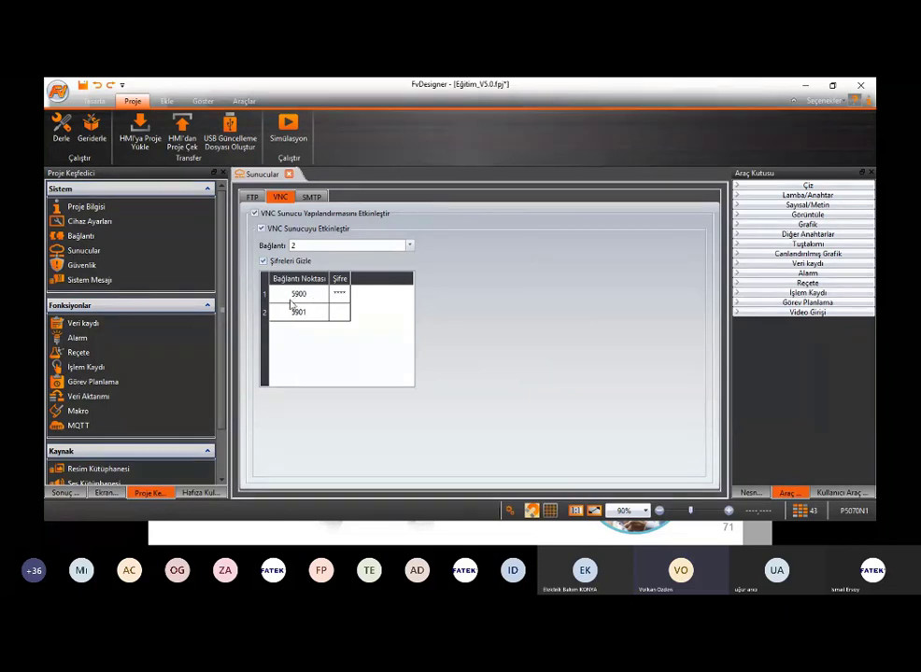
# - Show the VNC passwords as plain text and check both connections' passwords
pyautogui.click(263, 260)
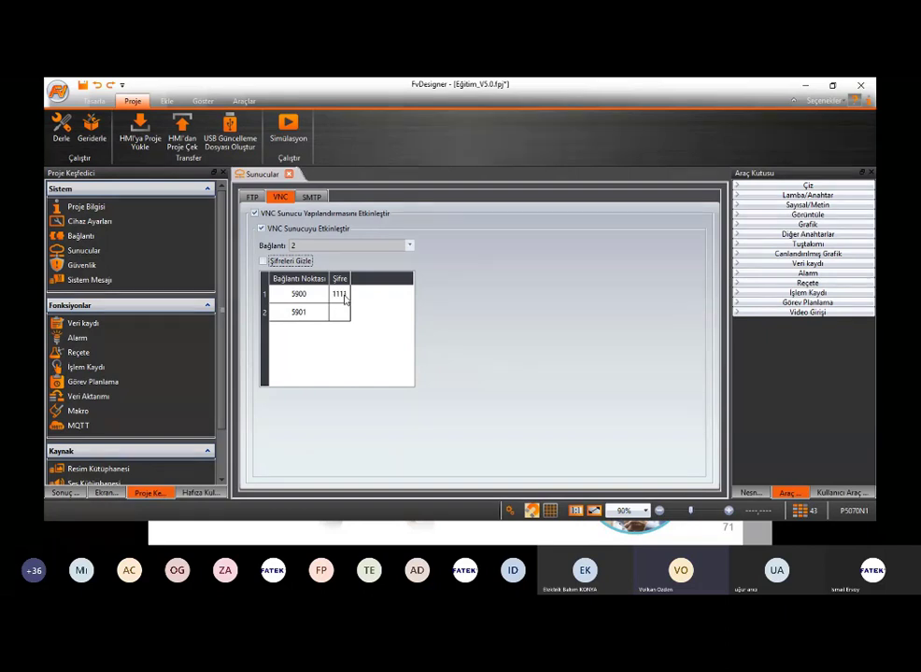
pyautogui.click(334, 299)
pyautogui.click(288, 247)
pyautogui.click(334, 311)
# - Disable the VNC server and its configuration again, ending on the SMTP page
pyautogui.click(261, 228)
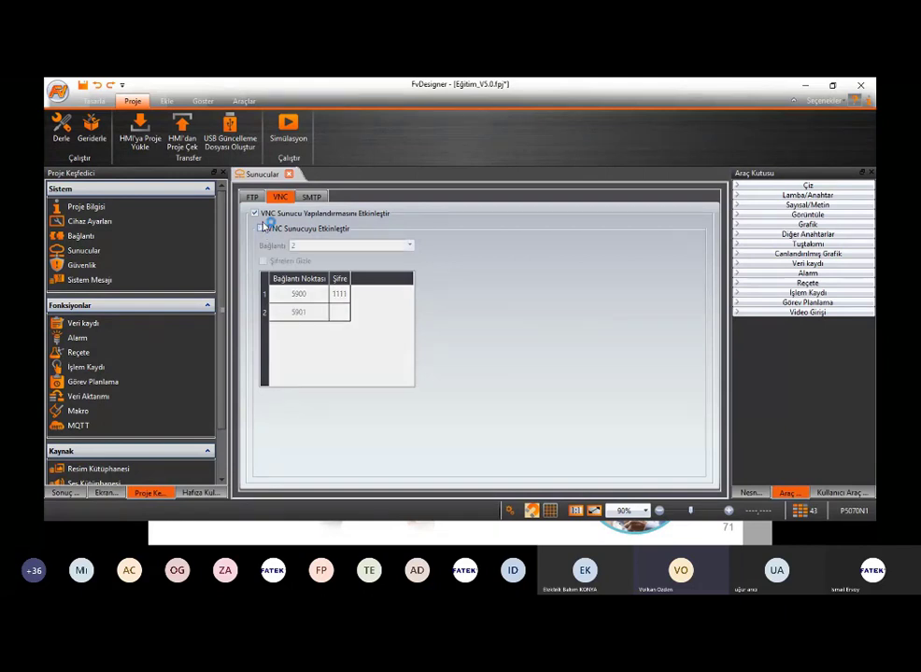
pyautogui.click(255, 214)
pyautogui.click(252, 197)
pyautogui.click(280, 197)
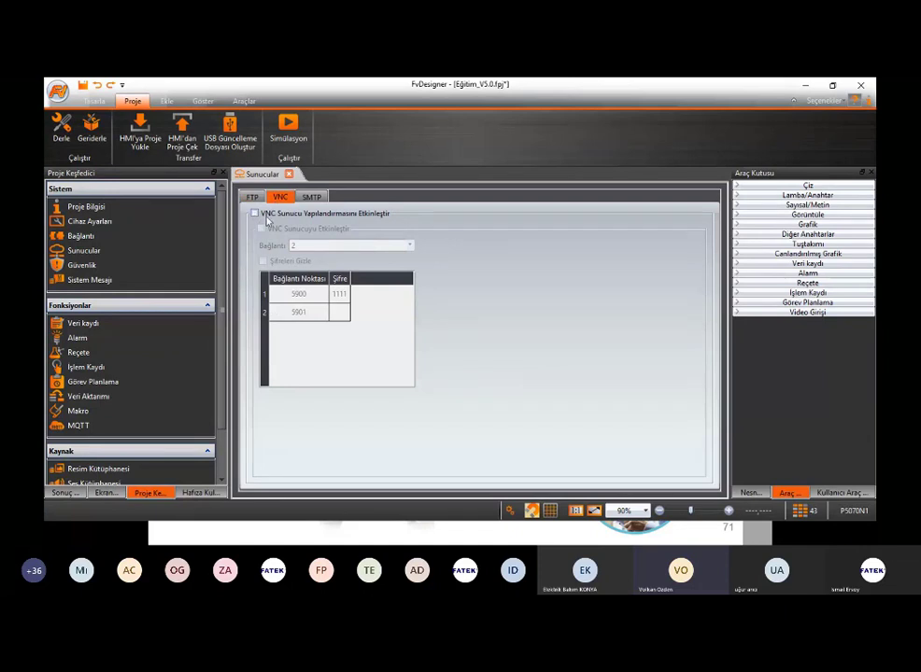
pyautogui.click(305, 201)
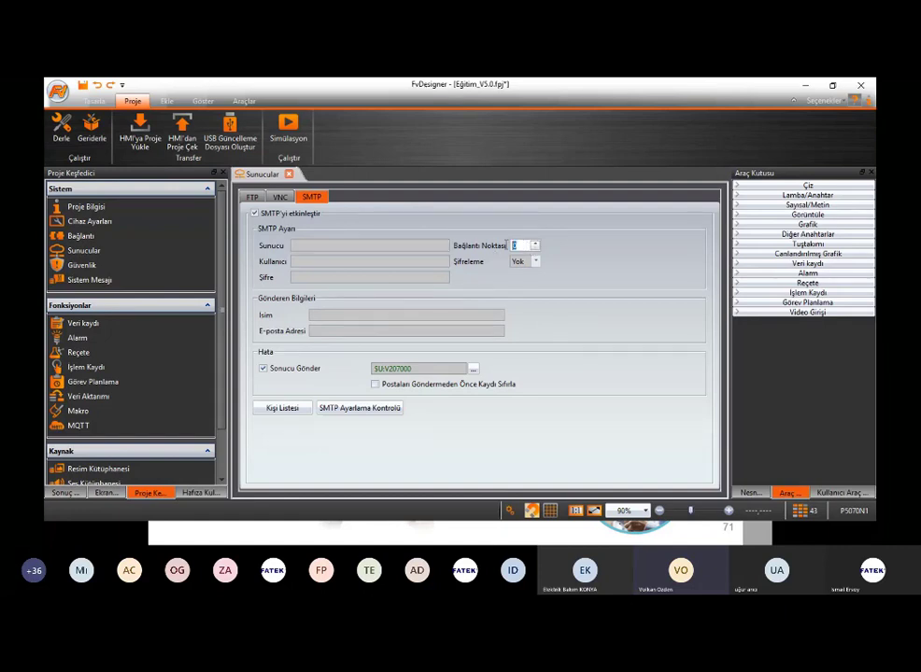
pyautogui.click(519, 246)
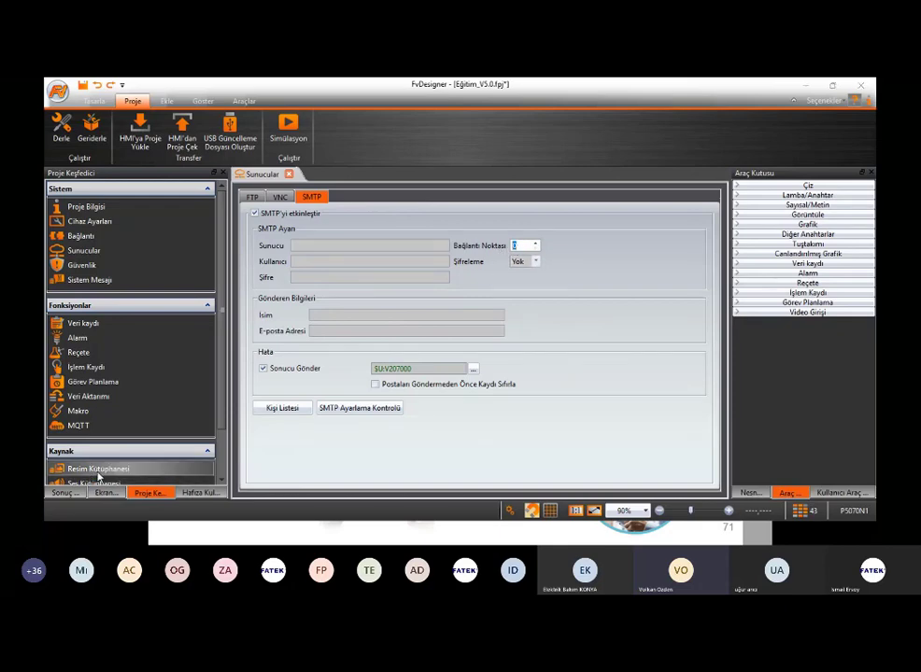
# - Search 'mail' and open the HMI Mail Server - W10.pdf guide from Mail Yollama HMI.rar
pyautogui.press('super')
pyautogui.scroll(-2, 105, 478)
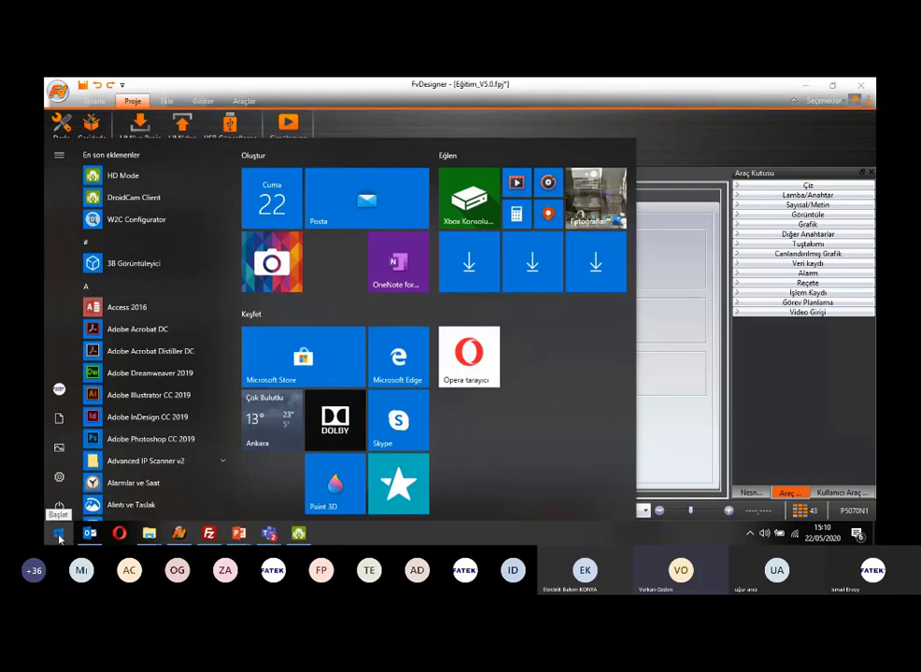
pyautogui.click(60, 533)
pyautogui.click(58, 533)
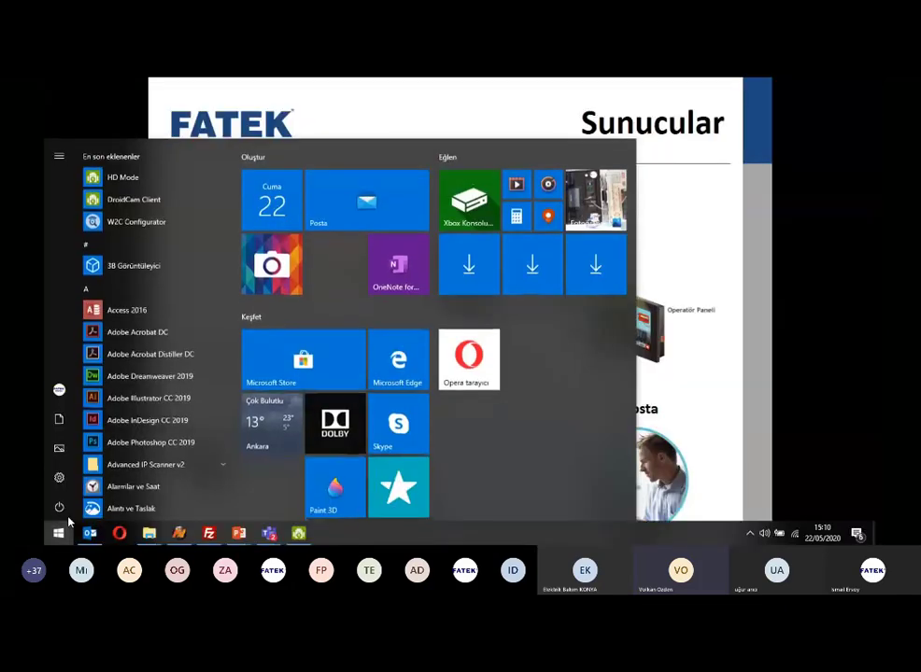
pyautogui.write('mail')
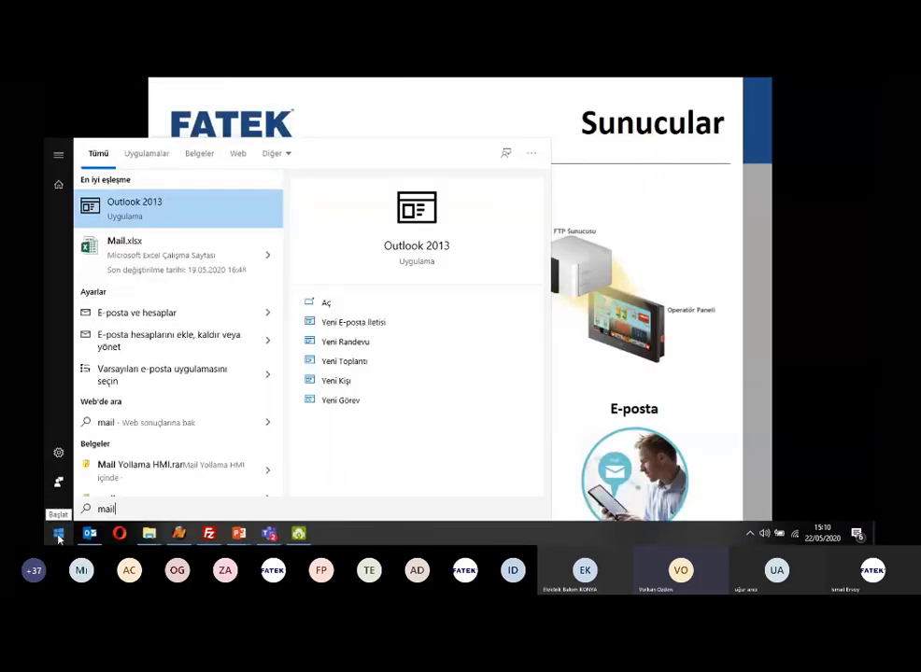
pyautogui.click(126, 467)
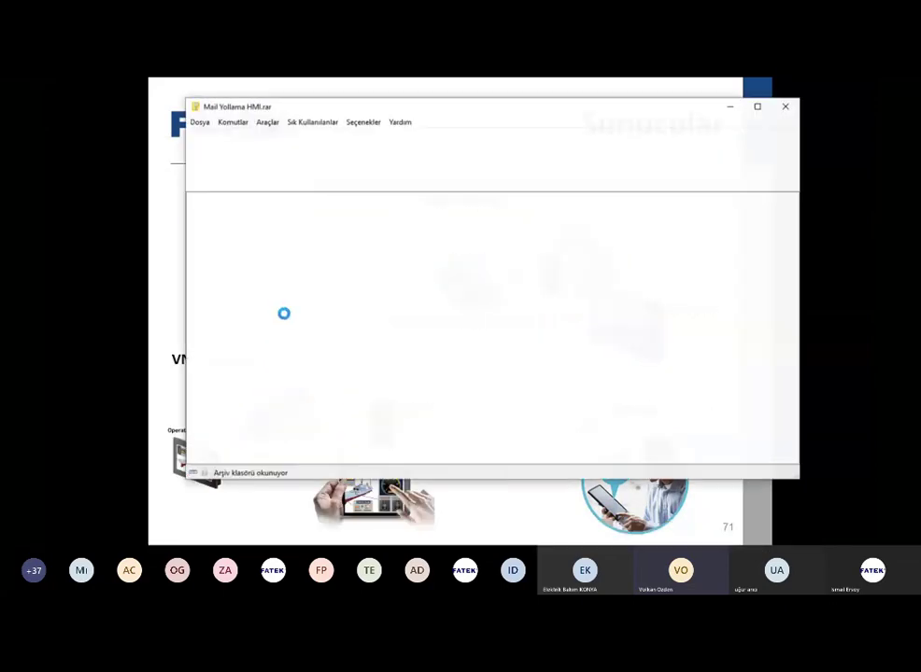
pyautogui.doubleClick(251, 226)
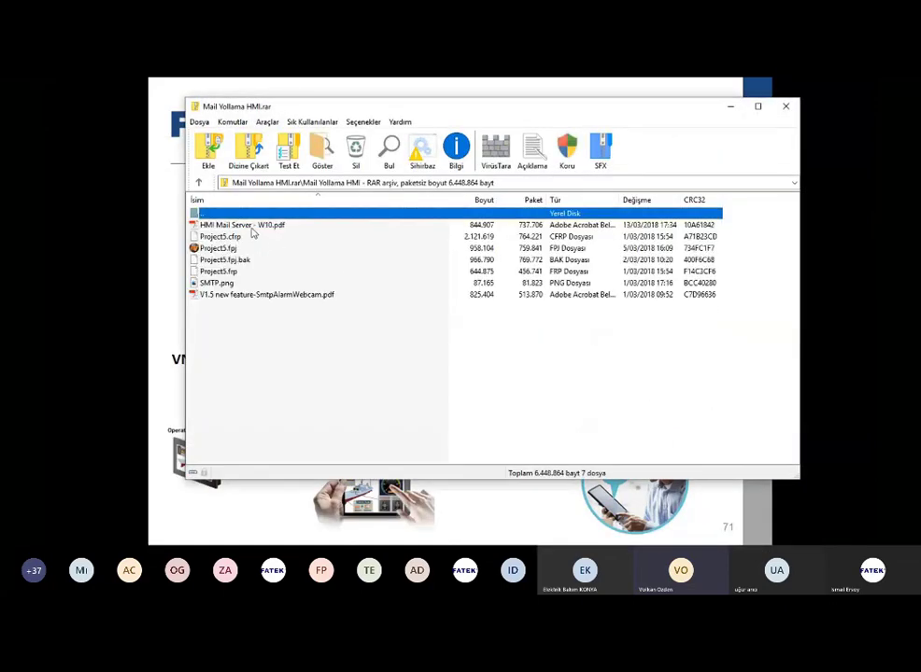
pyautogui.doubleClick(244, 225)
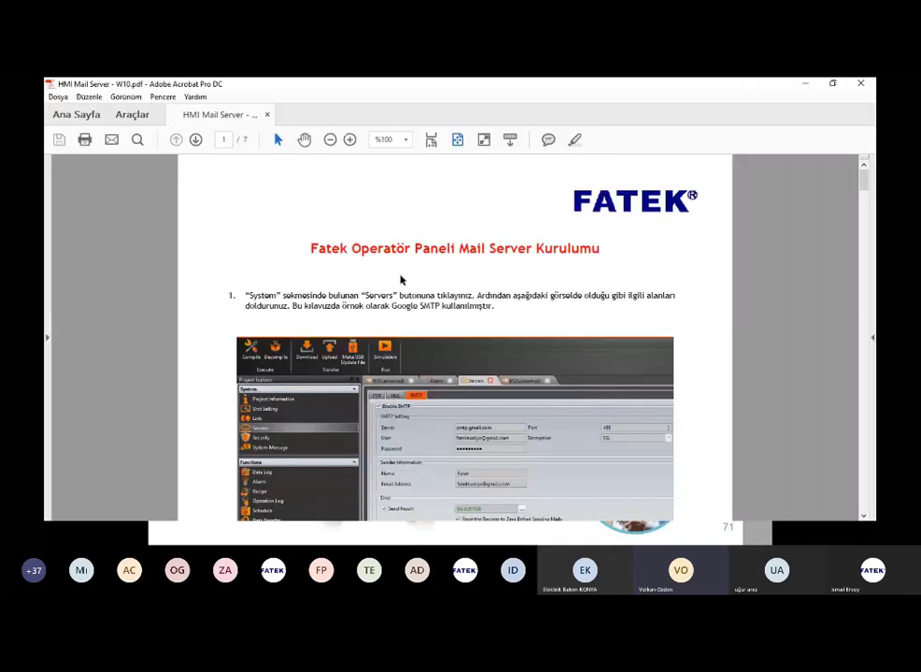
# - Read the PDF guide, highlighting Gmail's SMTP port 465, then close Acrobat
pyautogui.moveTo(864, 178); pyautogui.dragTo(864, 222)
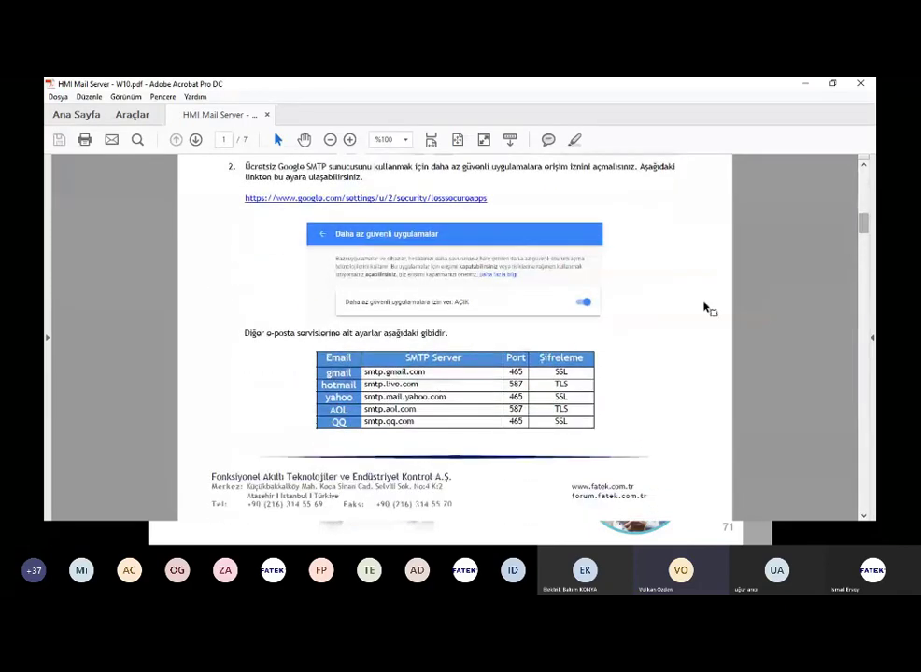
pyautogui.keyDown('ctrl'); pyautogui.scroll(2, 571, 432); pyautogui.keyUp('ctrl')
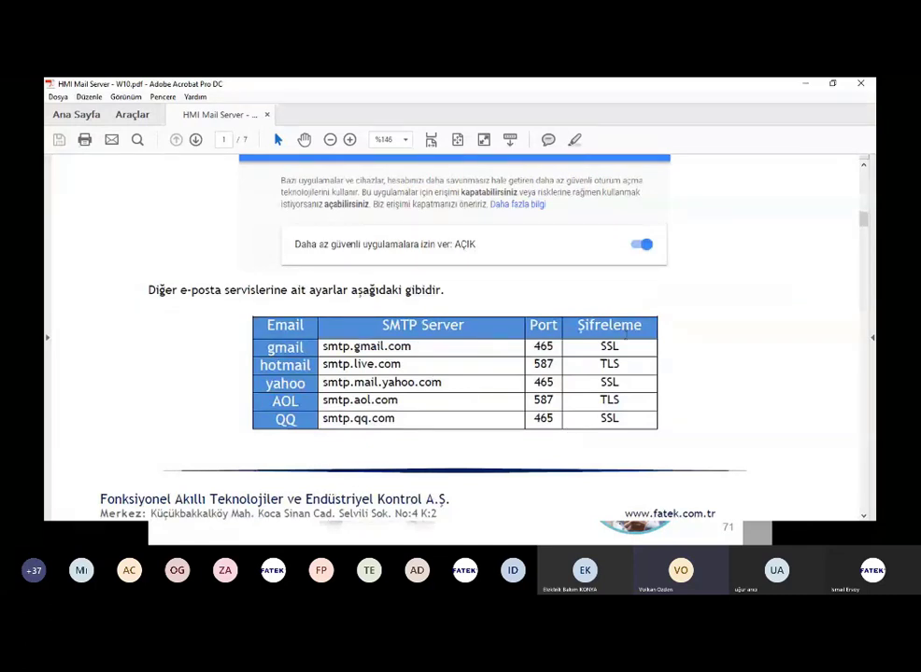
pyautogui.doubleClick(544, 346)
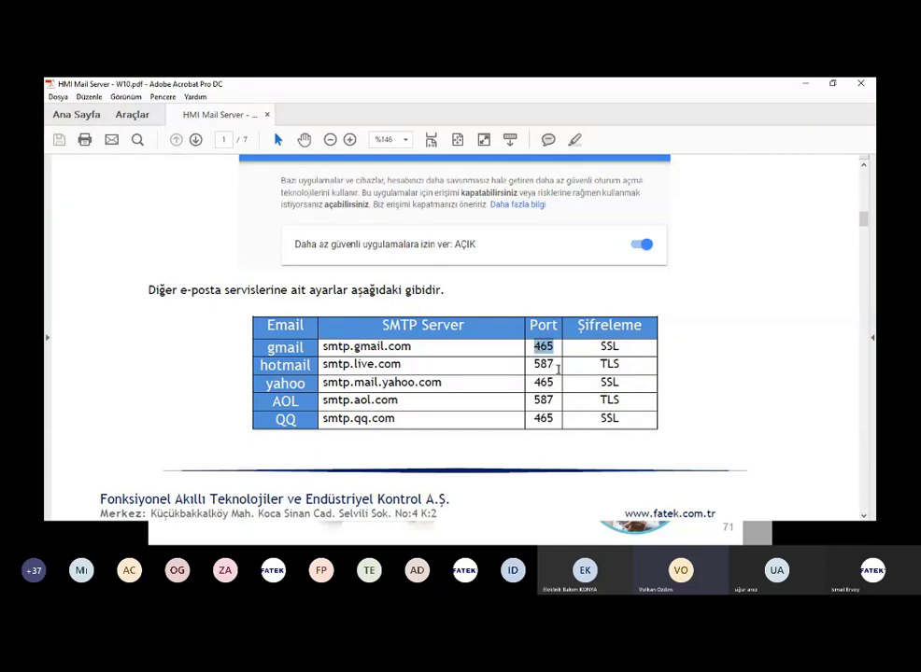
pyautogui.scroll(2, 567, 373)
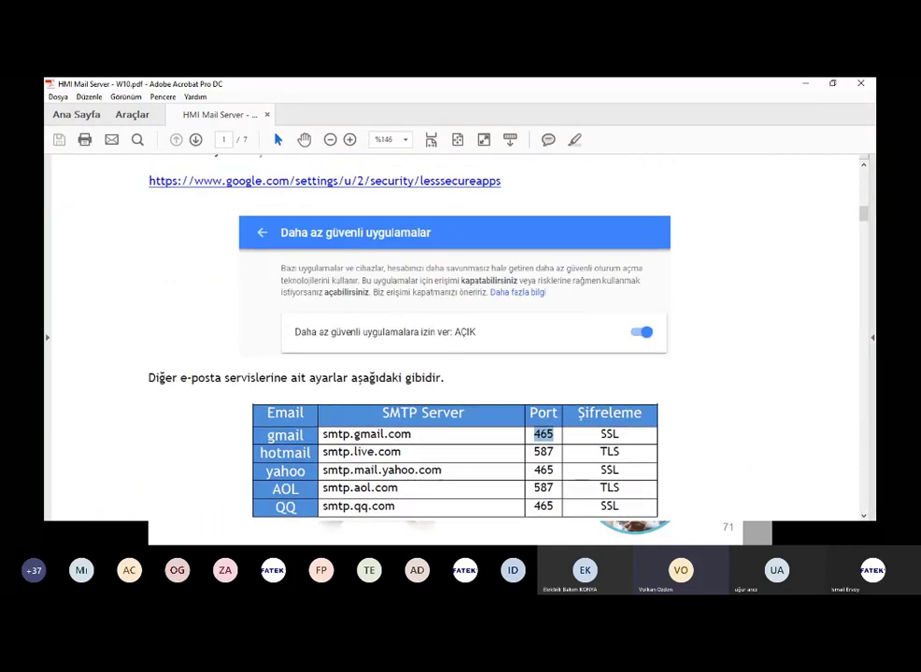
pyautogui.moveTo(862, 213); pyautogui.dragTo(857, 323)
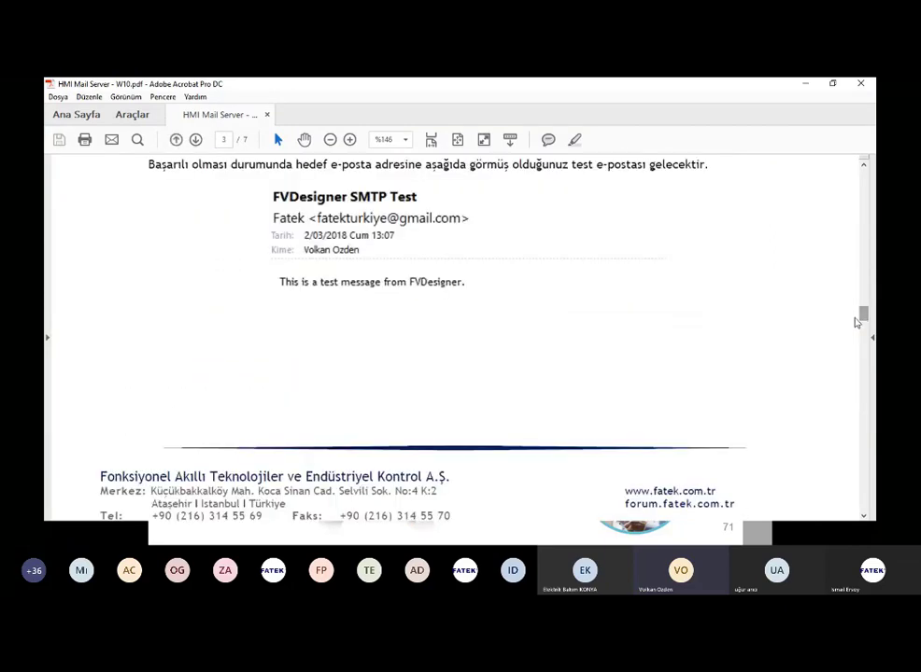
pyautogui.click(860, 86)
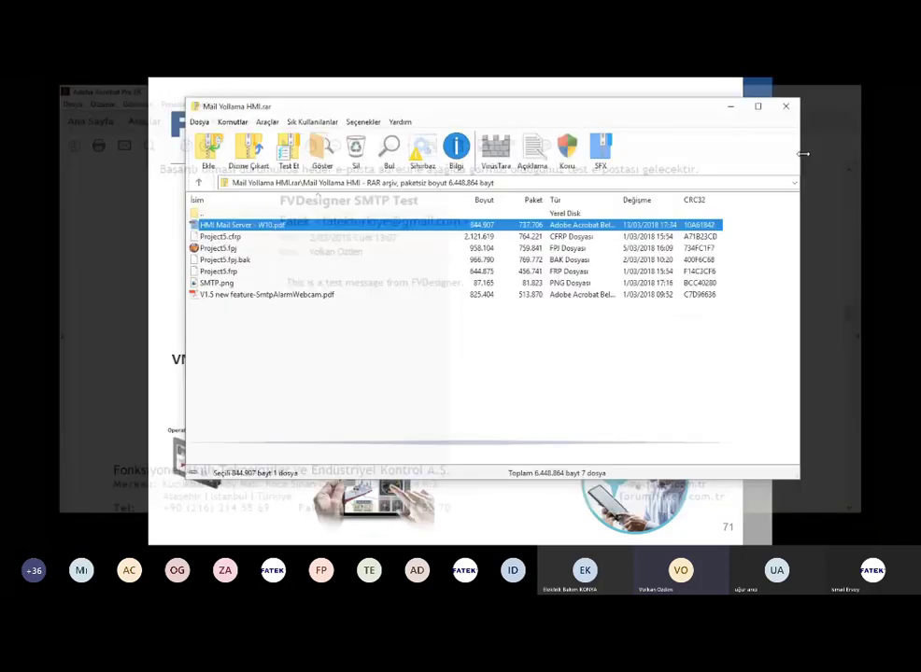
# - Close the WinRAR archive and switch back to FvDesigner from the taskbar
pyautogui.click(787, 108)
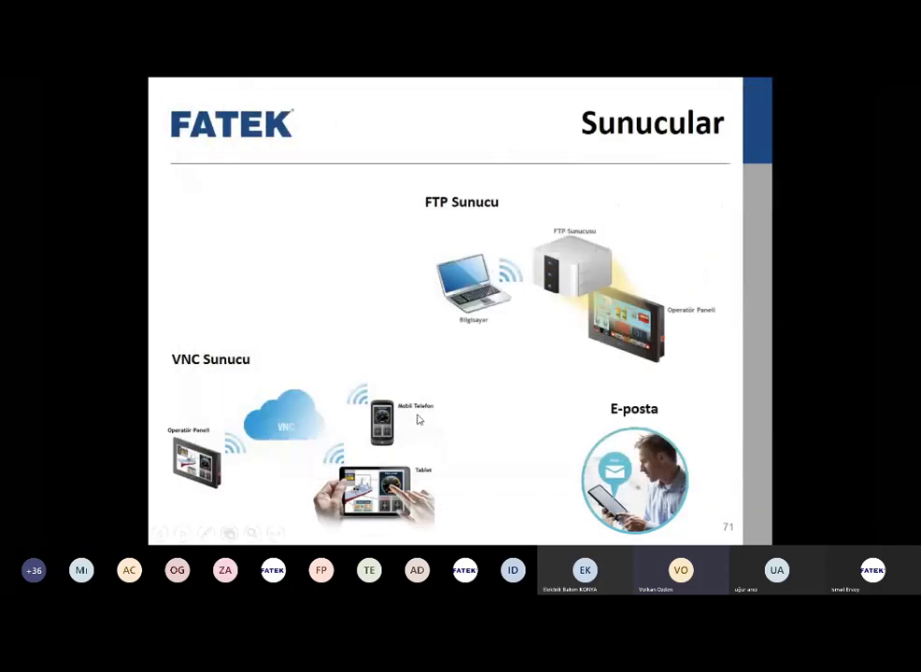
pyautogui.press('super')
pyautogui.click(208, 536)
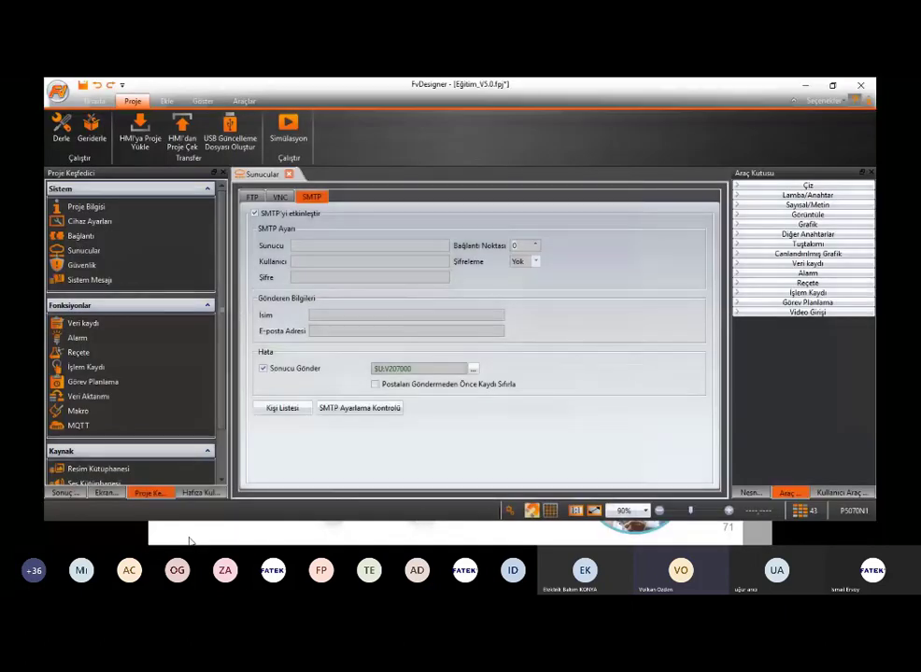
# - Click through the empty SMTP Sunucu, İsim and E-posta Adresi fields
pyautogui.click(318, 245)
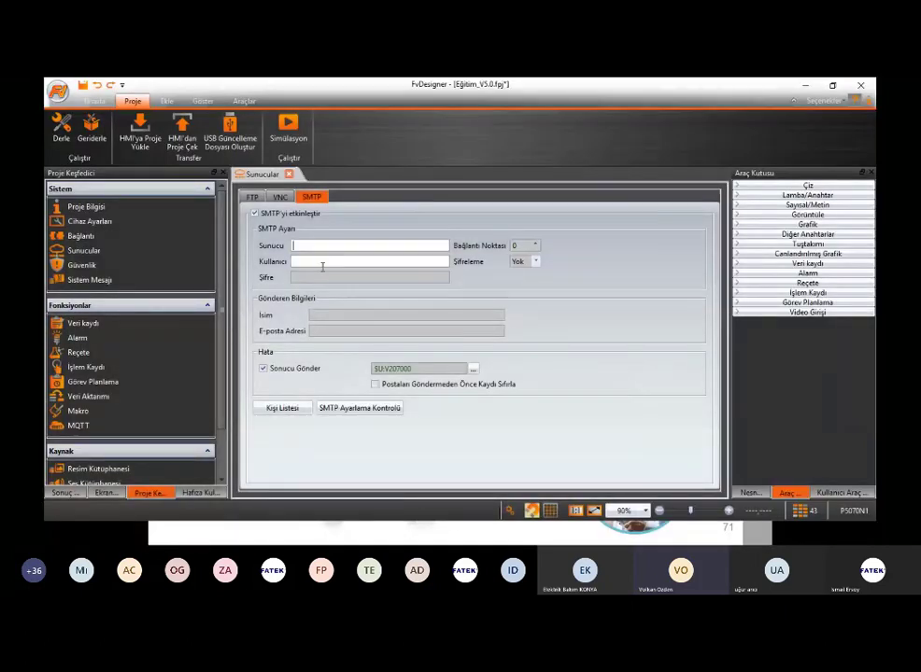
pyautogui.click(325, 316)
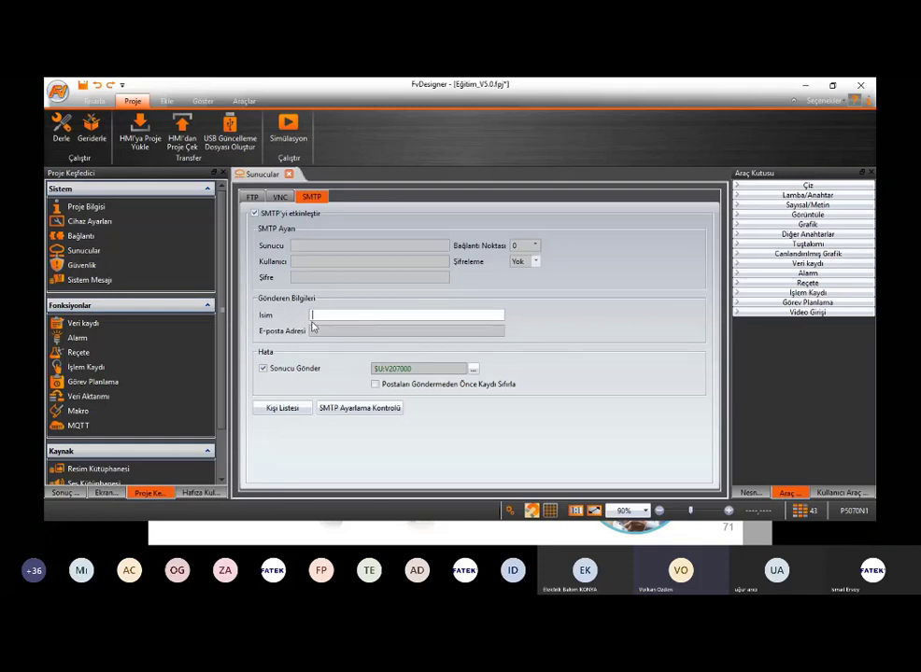
pyautogui.click(319, 330)
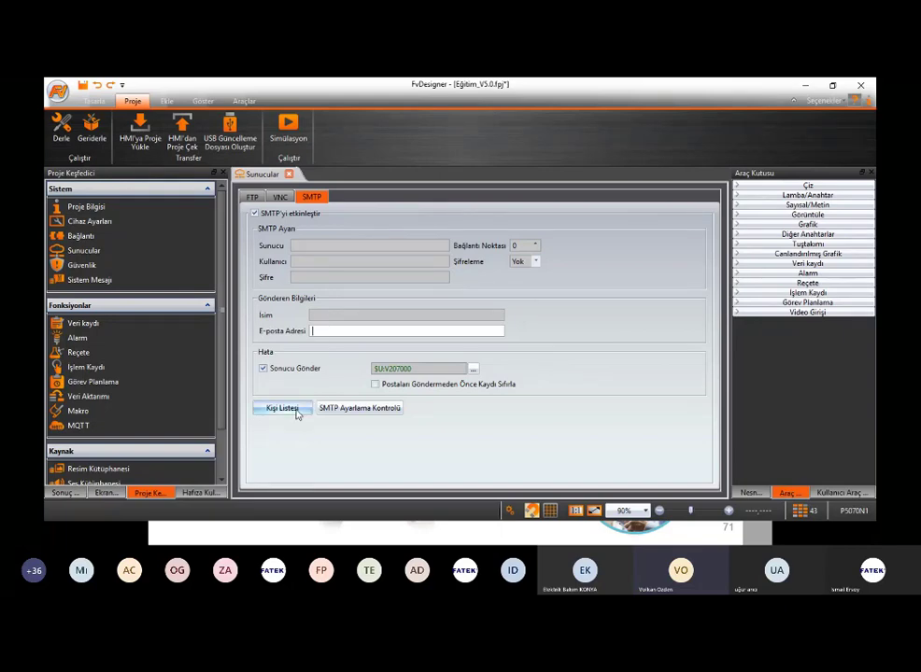
# - Add a third SMTP contact with the person's name and e-mail address, assigned to the Satış group
pyautogui.click(296, 413)
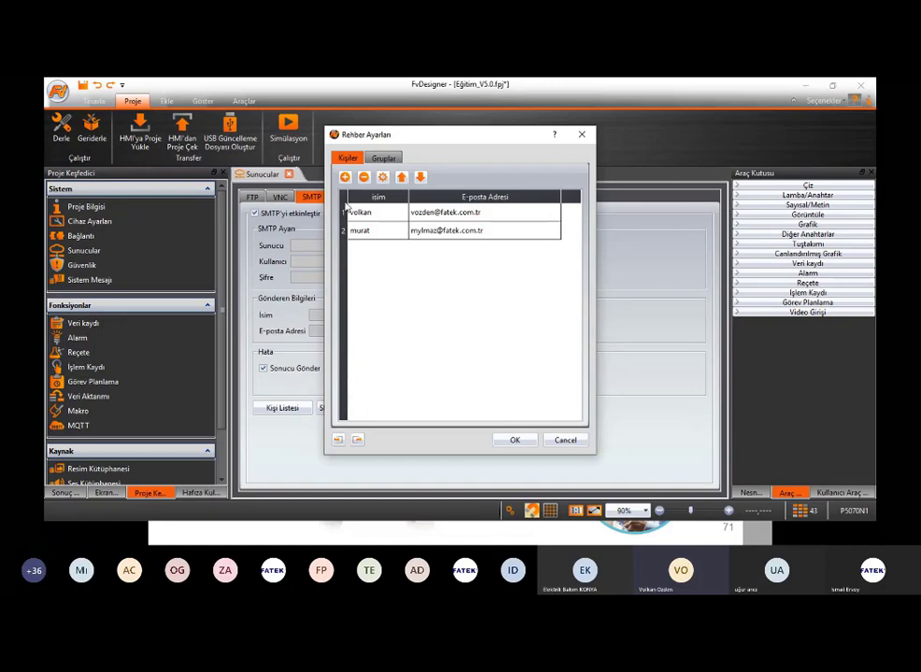
pyautogui.doubleClick(396, 239)
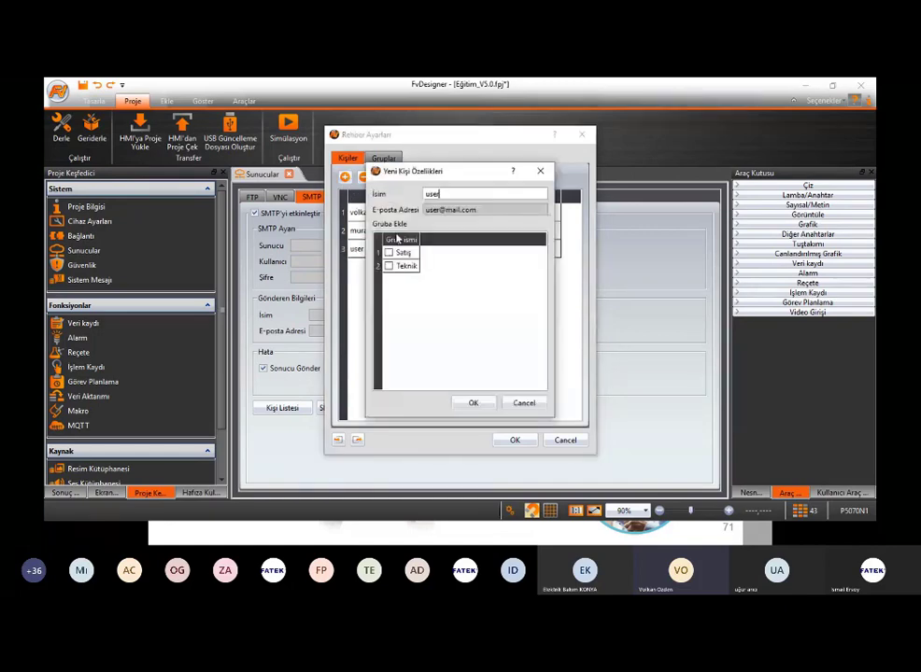
pyautogui.click(352, 199)
pyautogui.write('Özgür')
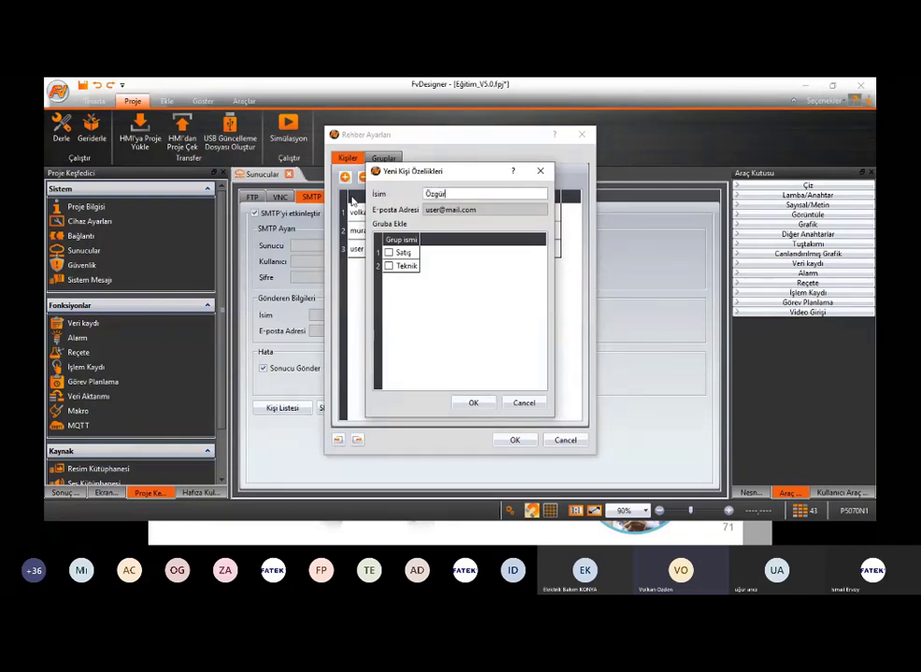
pyautogui.press('Tab')
pyautogui.press('BackSpace')
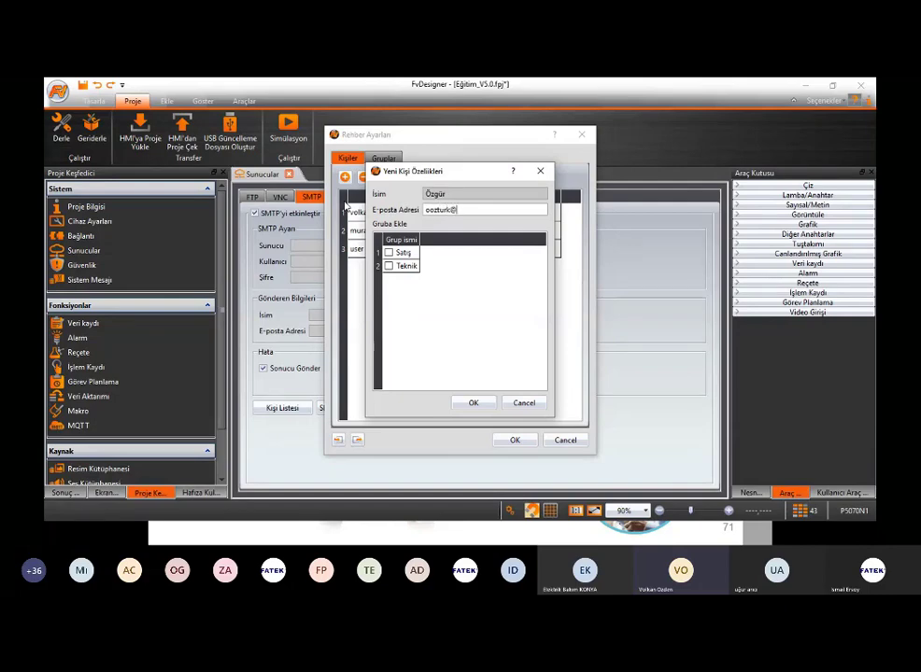
pyautogui.moveTo(419, 181); pyautogui.dragTo(494, 189)
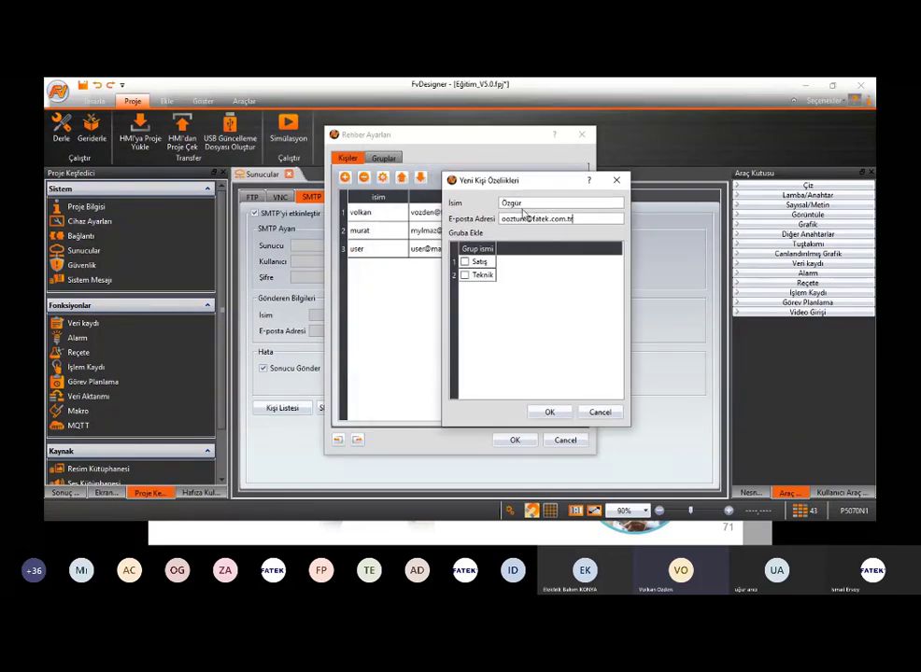
pyautogui.click(464, 261)
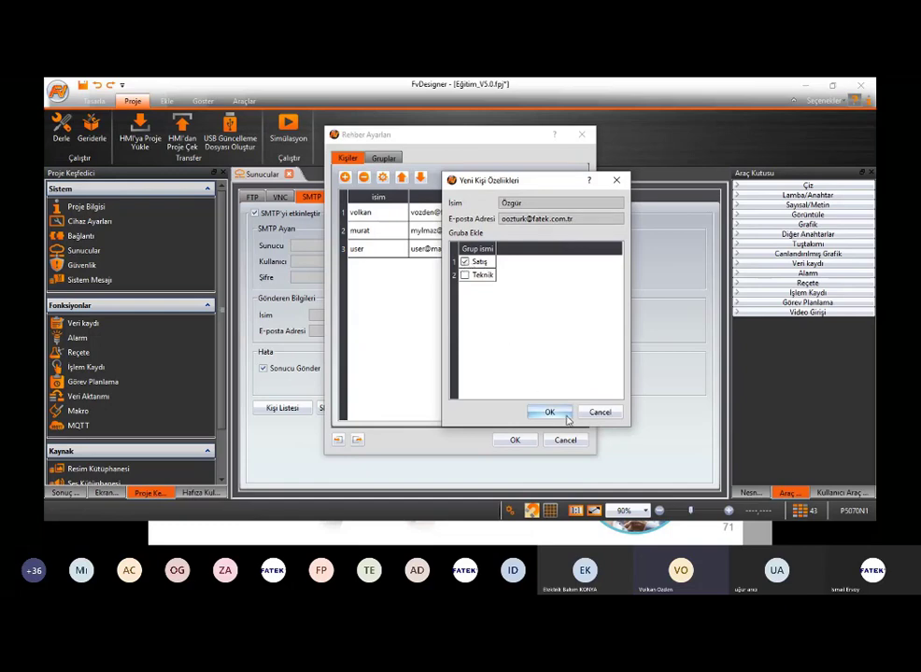
pyautogui.click(565, 417)
# - Check the Satış and Teknik group members in the Gruplar view, then return to the Kişiler list
pyautogui.click(383, 157)
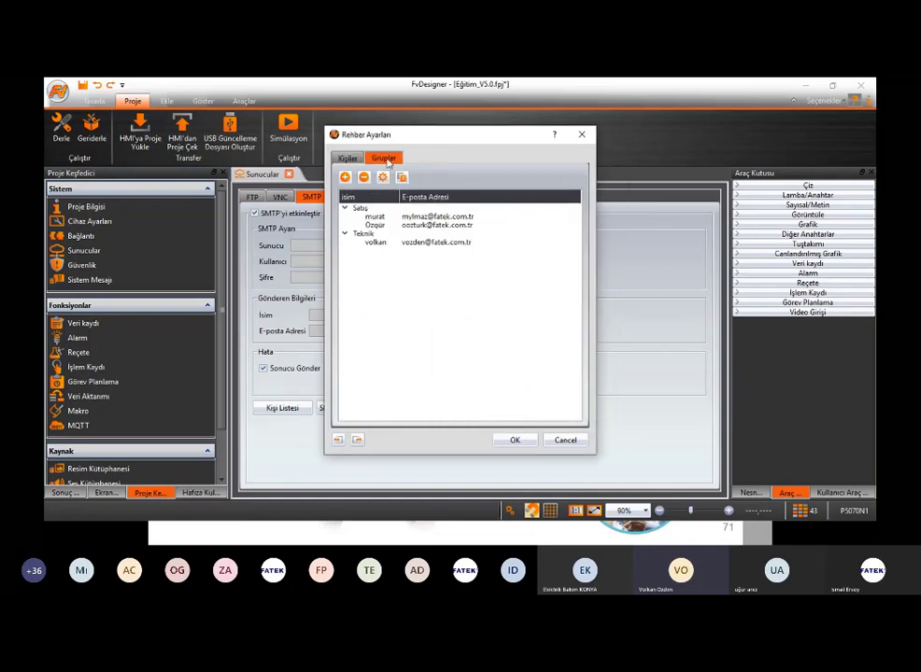
pyautogui.click(381, 217)
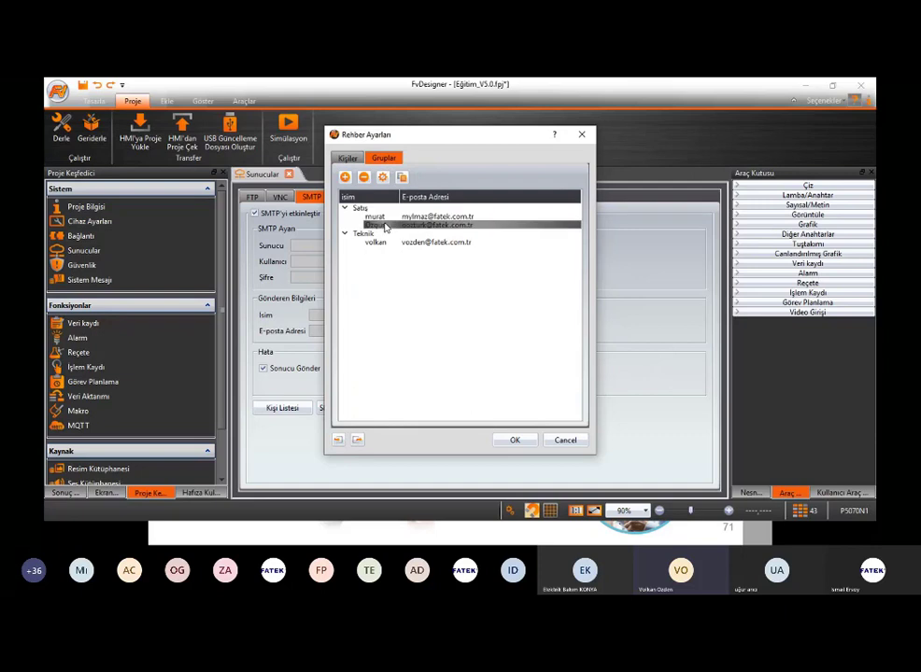
pyautogui.click(363, 207)
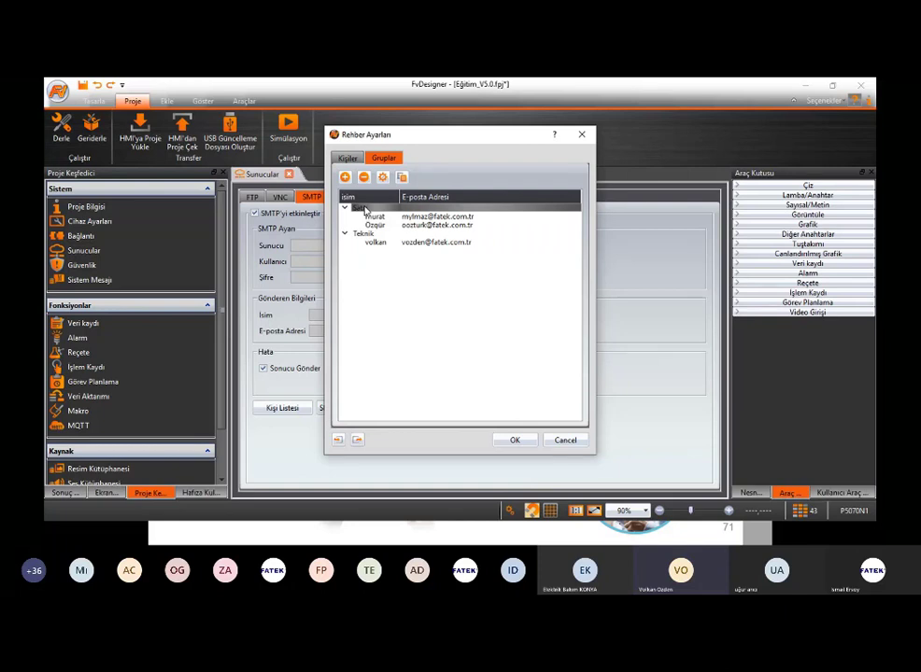
pyautogui.click(376, 217)
pyautogui.click(367, 225)
pyautogui.click(372, 242)
pyautogui.hotkey('ctrl', 'Tab')
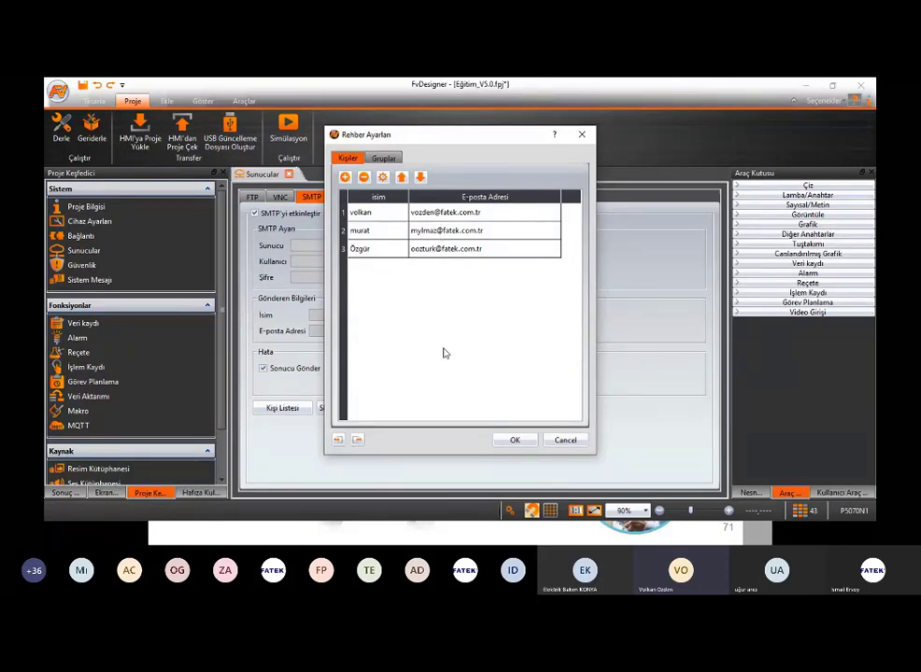
# - Import contacts from a CSV file in Outlook format, then close the contact list with OK
pyautogui.moveTo(431, 138); pyautogui.dragTo(471, 132)
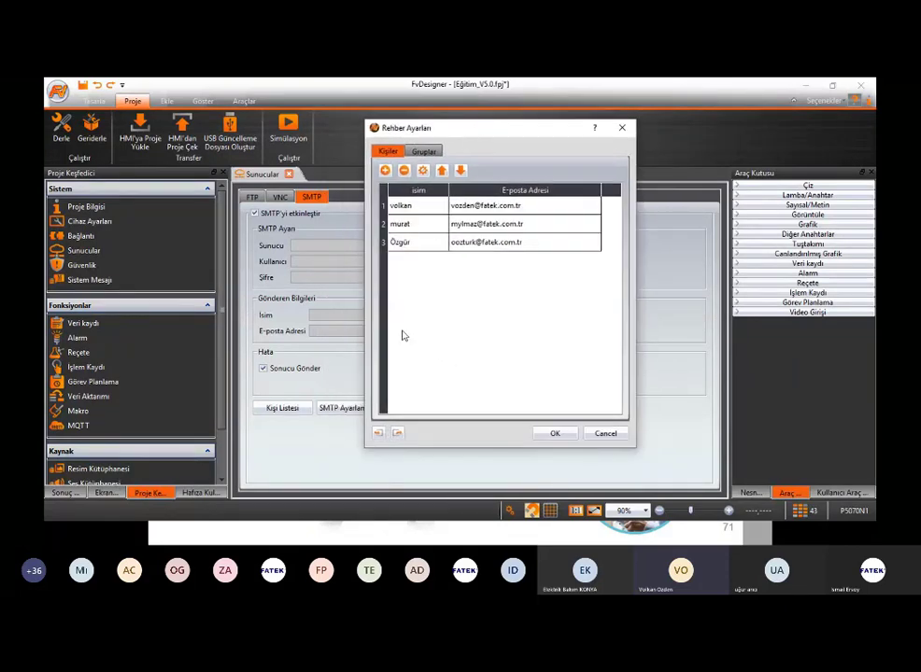
pyautogui.click(379, 435)
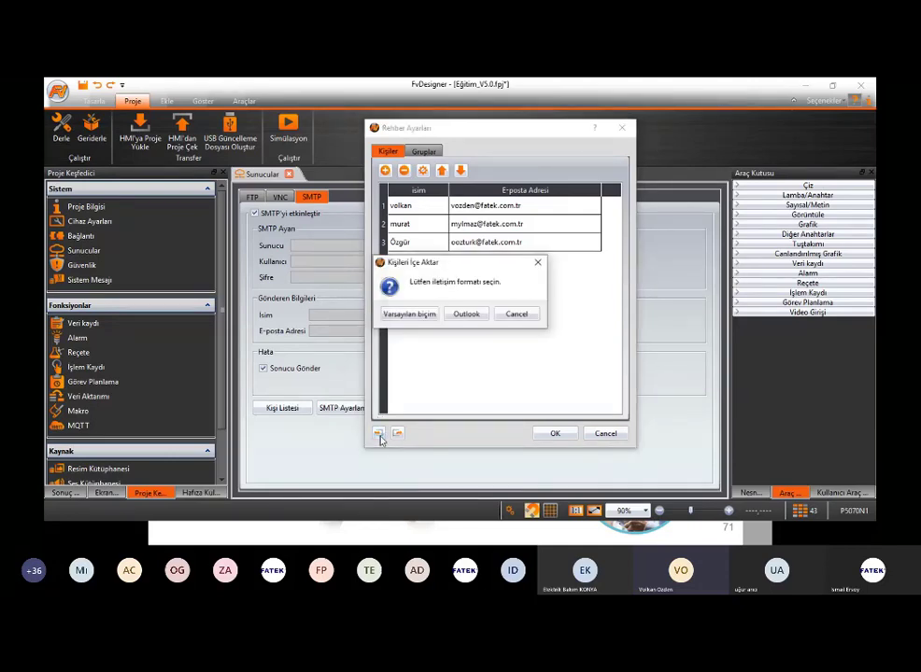
pyautogui.click(455, 316)
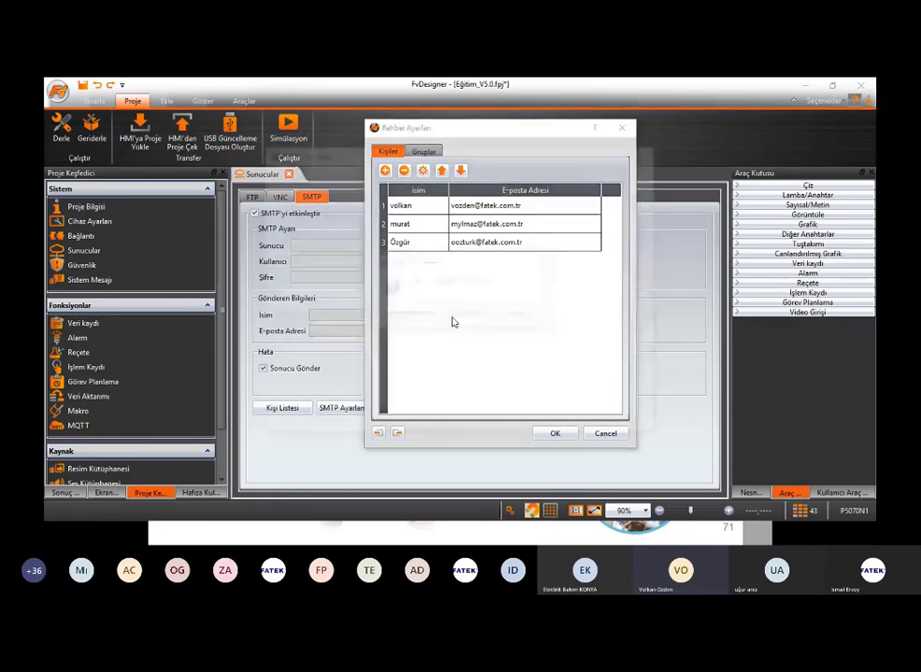
pyautogui.moveTo(423, 156); pyautogui.dragTo(441, 155)
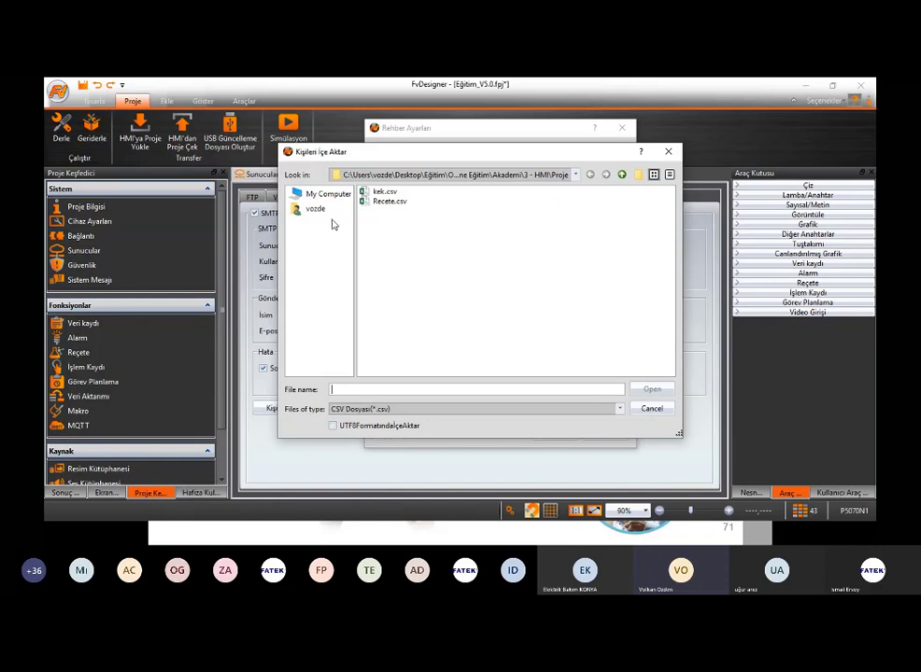
pyautogui.click(386, 412)
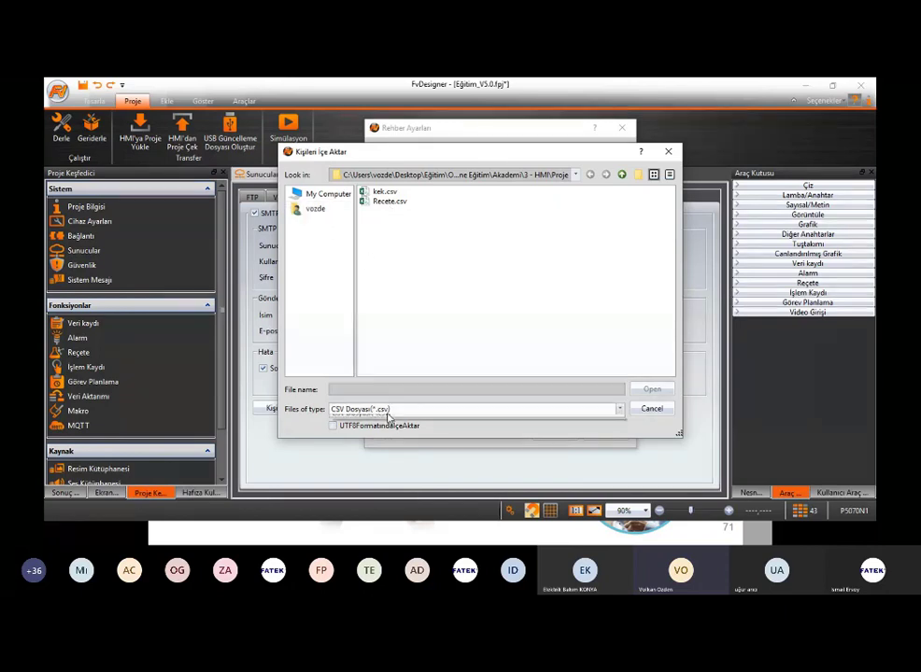
pyautogui.click(383, 420)
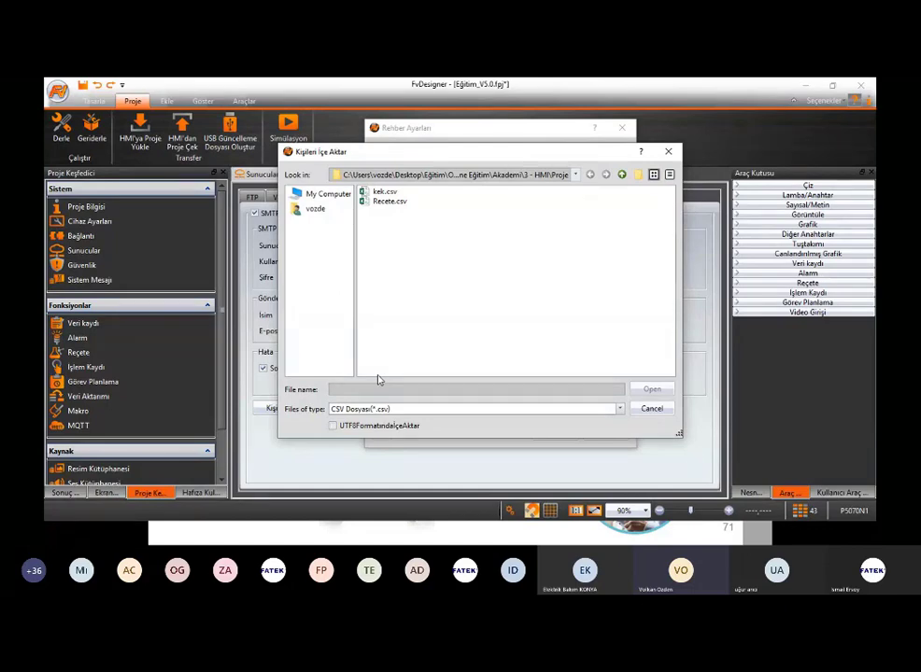
pyautogui.moveTo(405, 159); pyautogui.dragTo(412, 178)
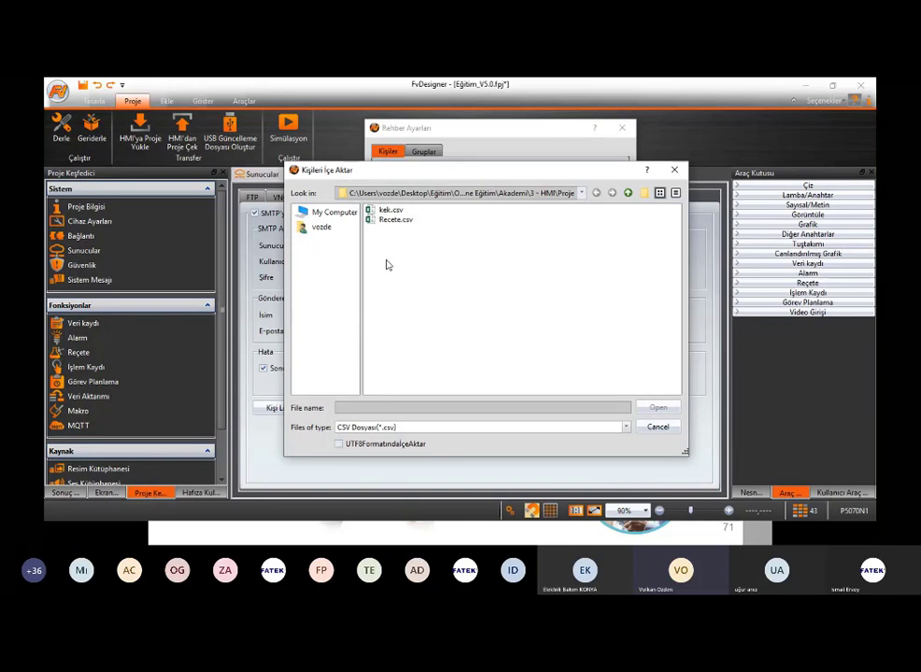
pyautogui.click(674, 170)
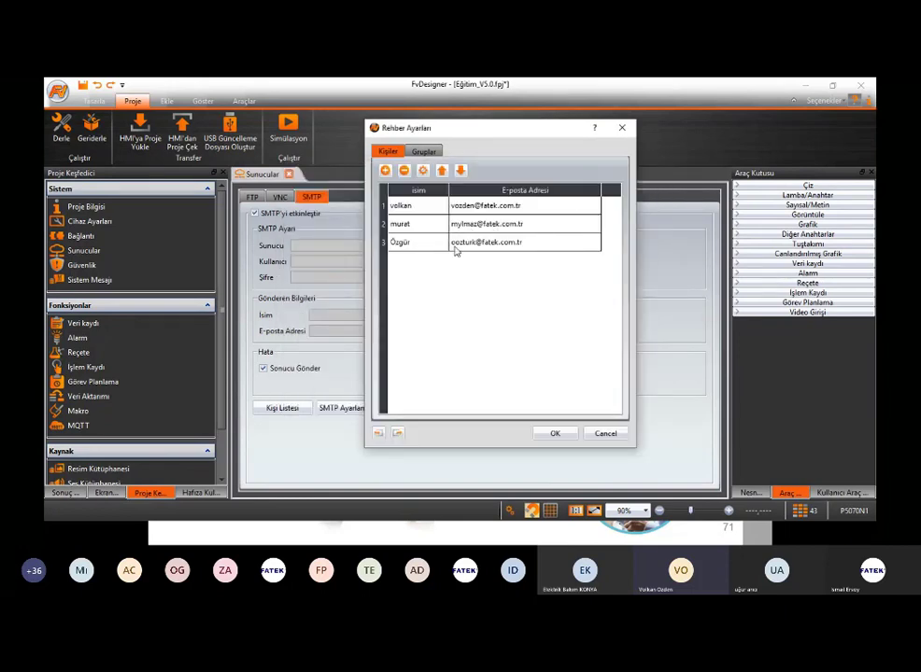
pyautogui.click(559, 436)
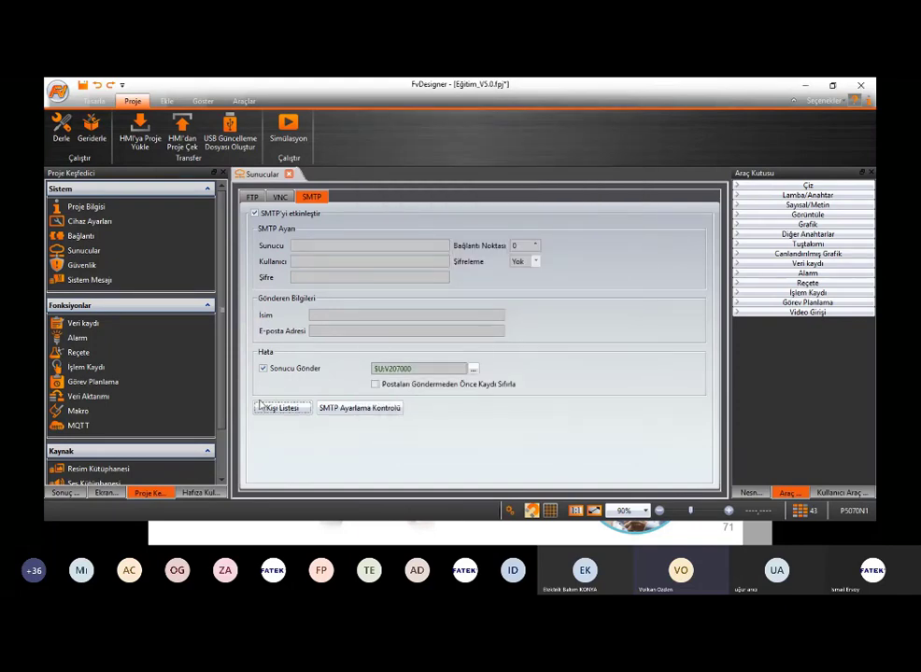
# - Set the Acil Stop Basılı alarm in group 1 to show Pencere Ekranını Göster and E-posta gönder
pyautogui.doubleClick(108, 341)
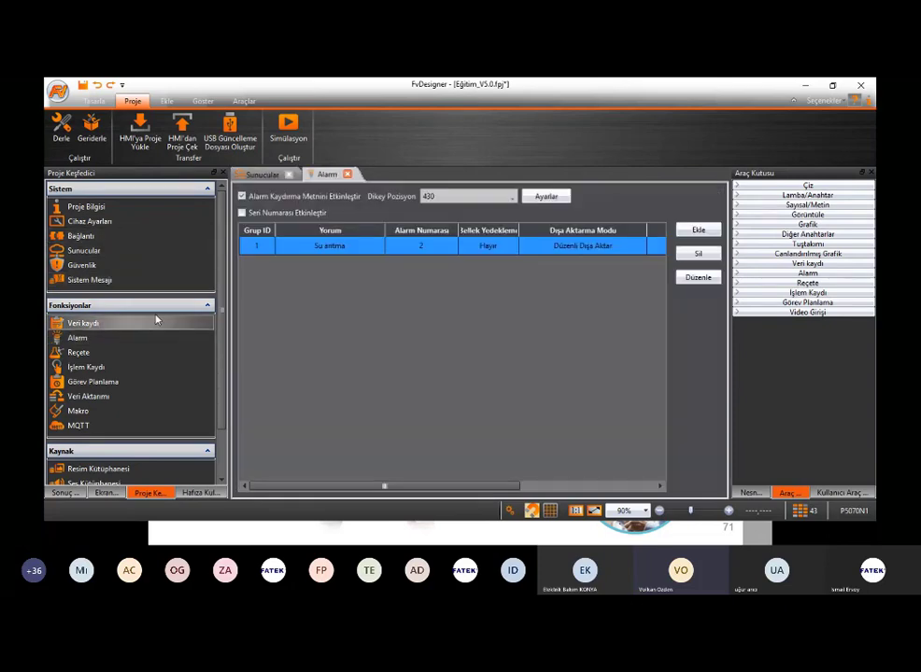
pyautogui.doubleClick(426, 247)
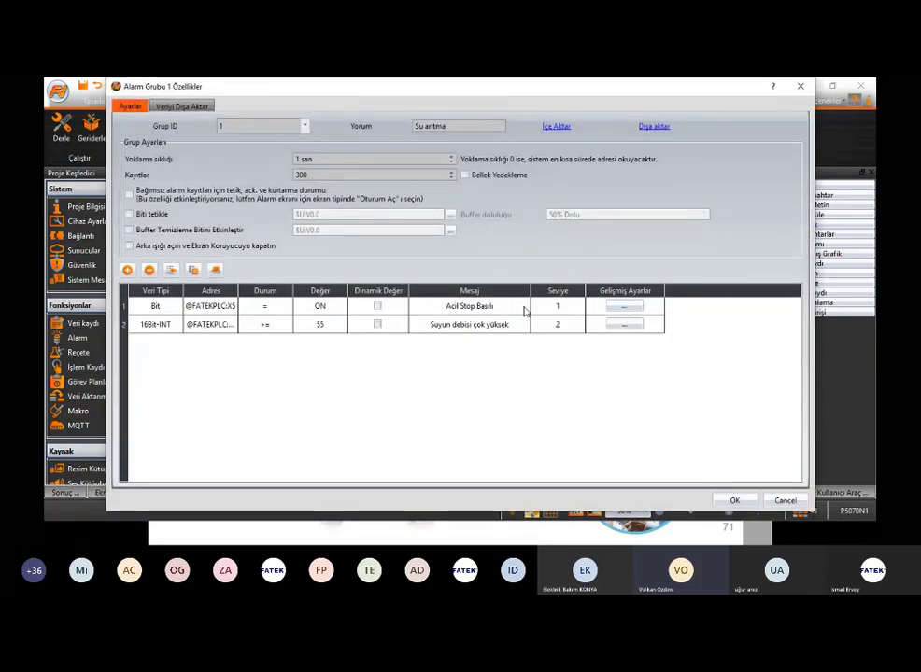
pyautogui.click(625, 308)
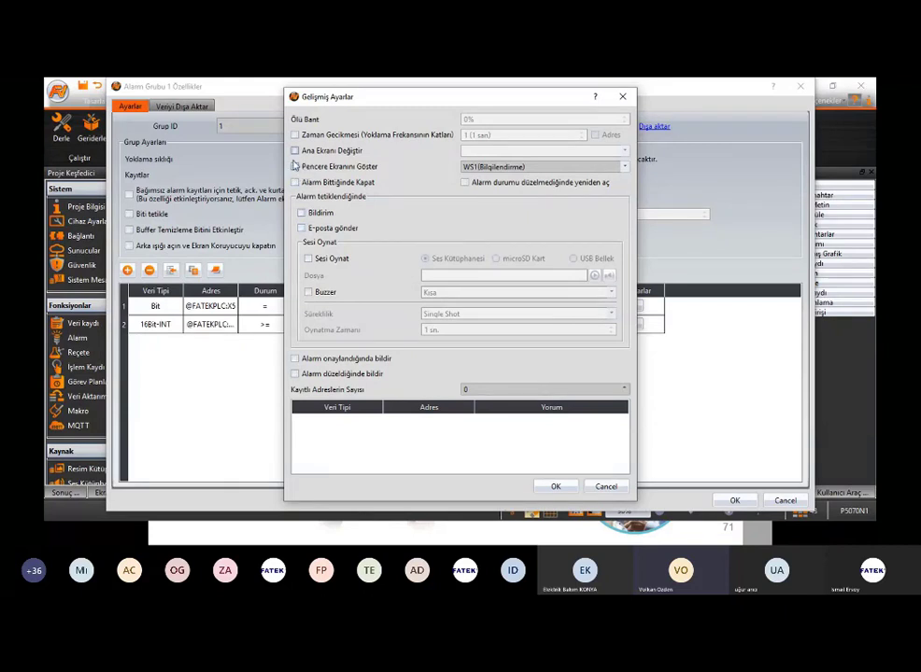
pyautogui.click(295, 166)
pyautogui.click(302, 230)
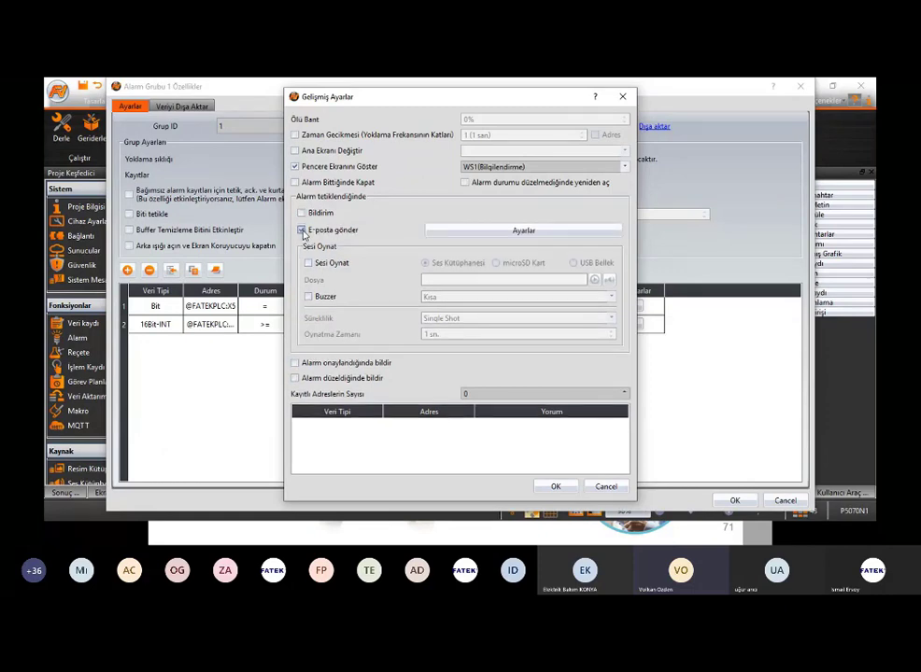
# - Send the alarm e-mail to the Teknik group, including the message and status text 'acil stop'
pyautogui.click(508, 236)
pyautogui.moveTo(495, 154); pyautogui.dragTo(462, 173)
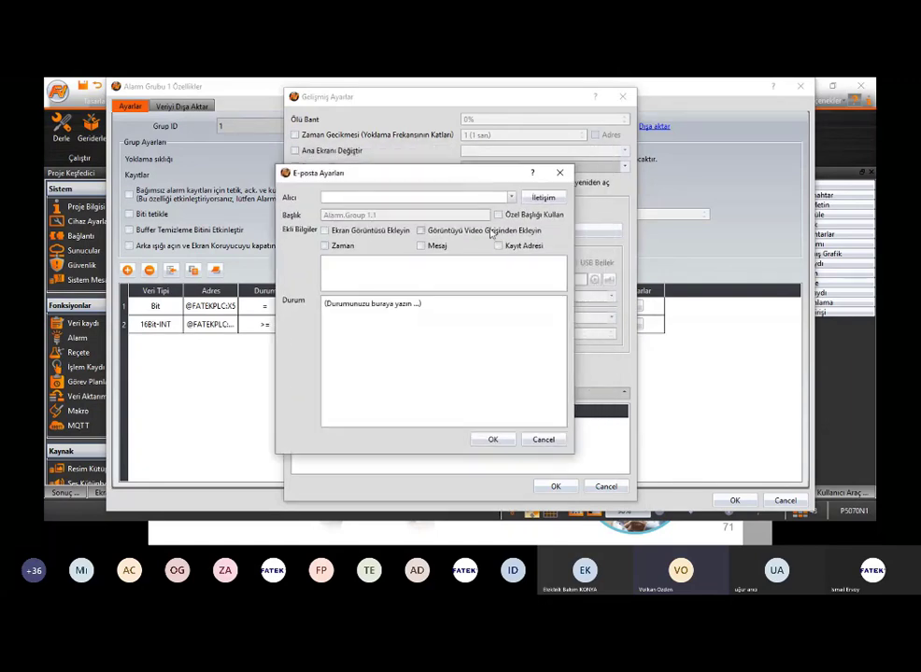
pyautogui.click(502, 198)
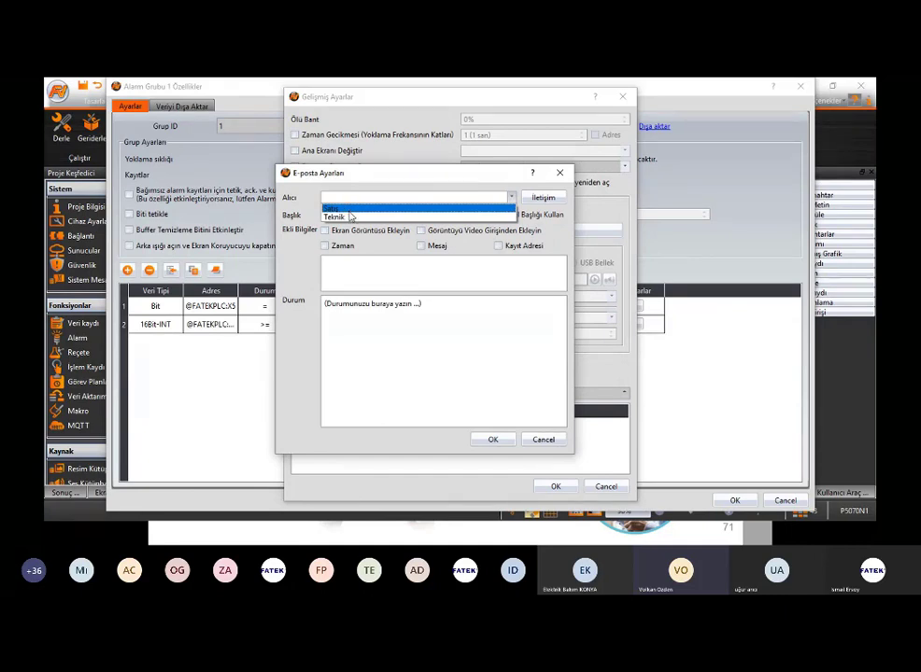
pyautogui.click(352, 216)
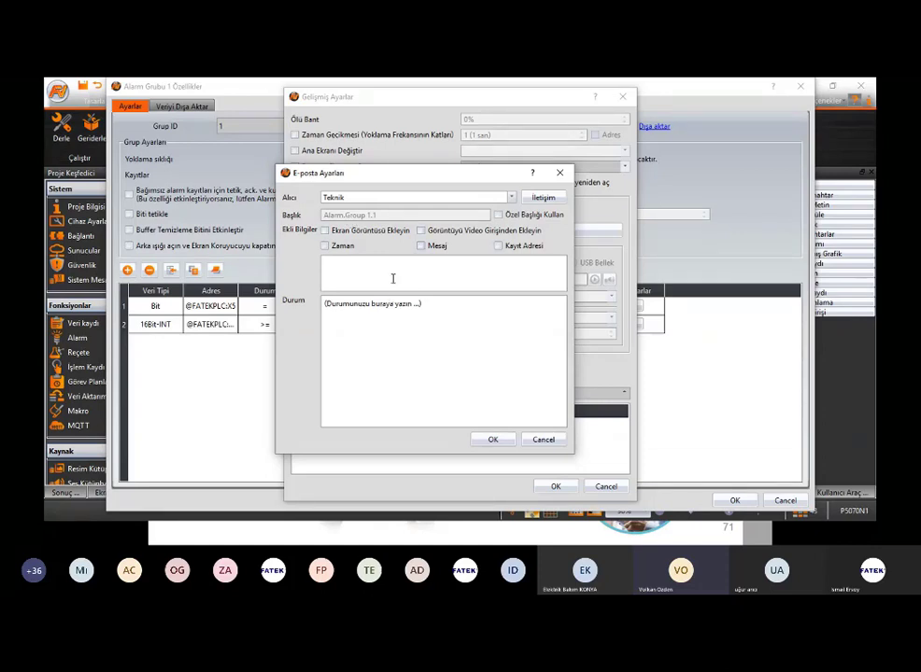
pyautogui.moveTo(401, 173); pyautogui.dragTo(405, 217)
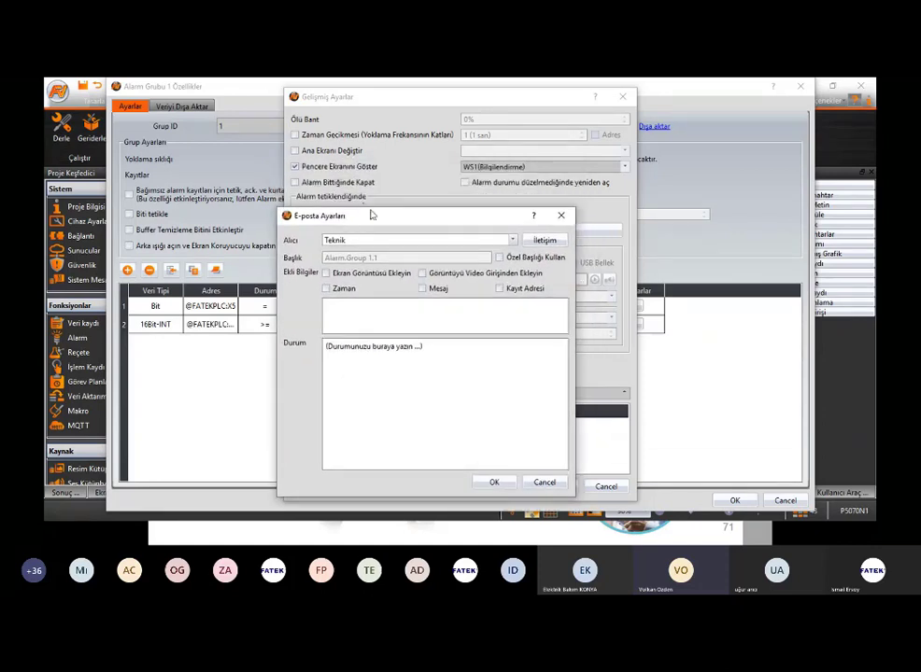
pyautogui.click(422, 290)
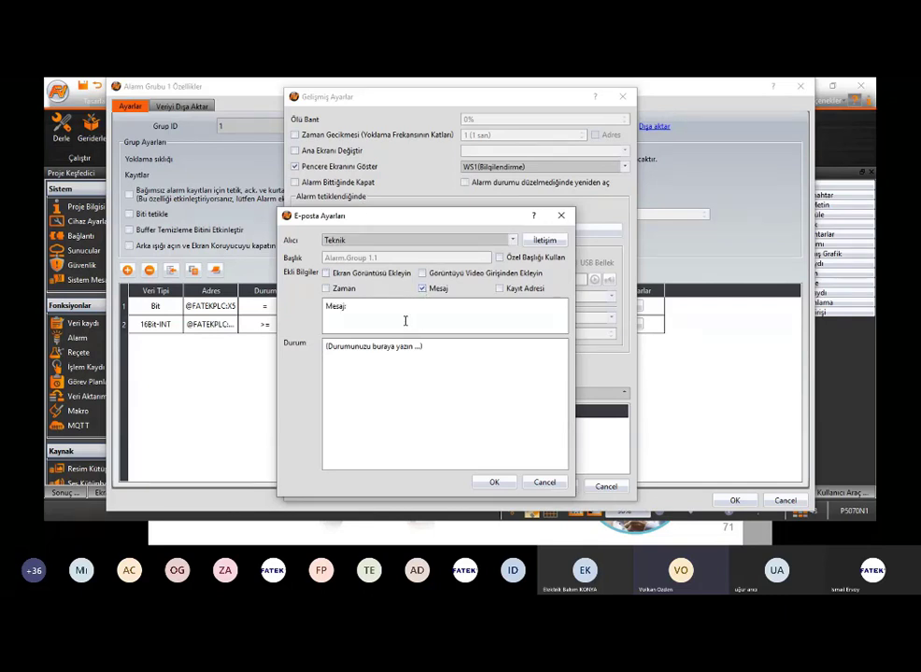
pyautogui.click(398, 348)
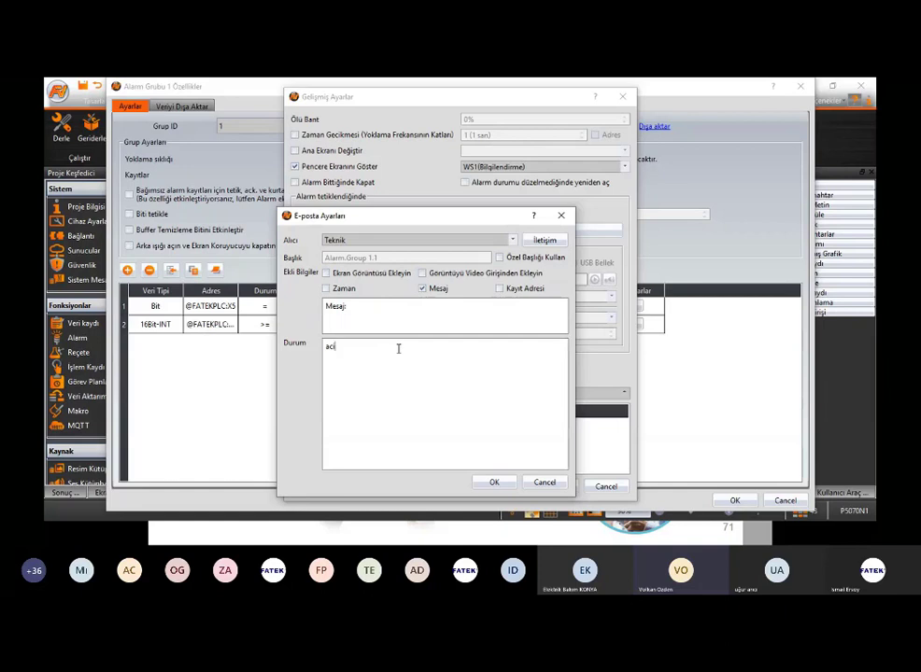
pyautogui.write('acil stop basılı')
# - Add the alarm time and record address to the e-mail, keeping Teknik as recipient
pyautogui.click(327, 289)
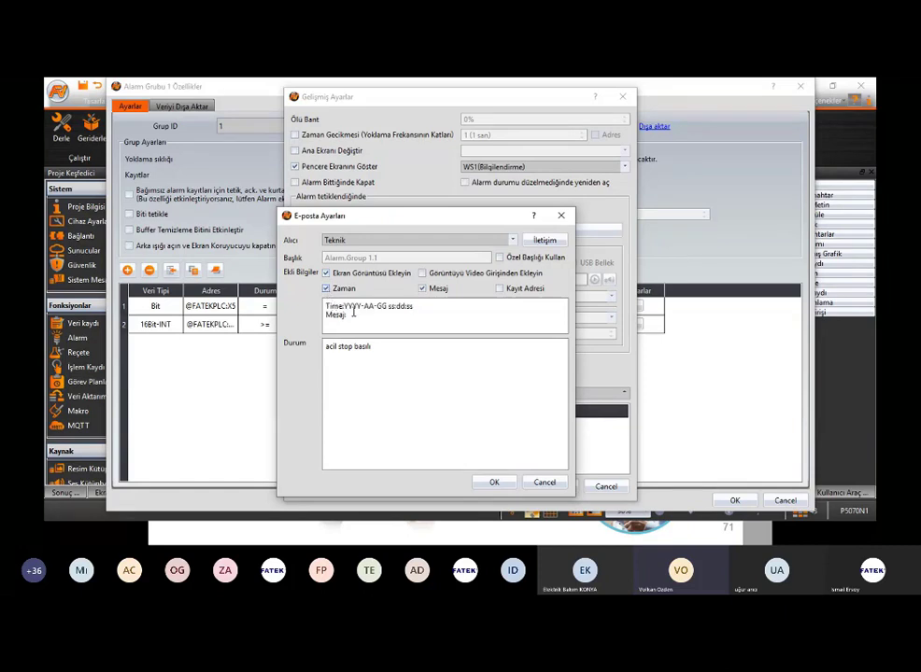
pyautogui.moveTo(420, 308); pyautogui.dragTo(326, 310)
pyautogui.click(347, 314)
pyautogui.click(500, 289)
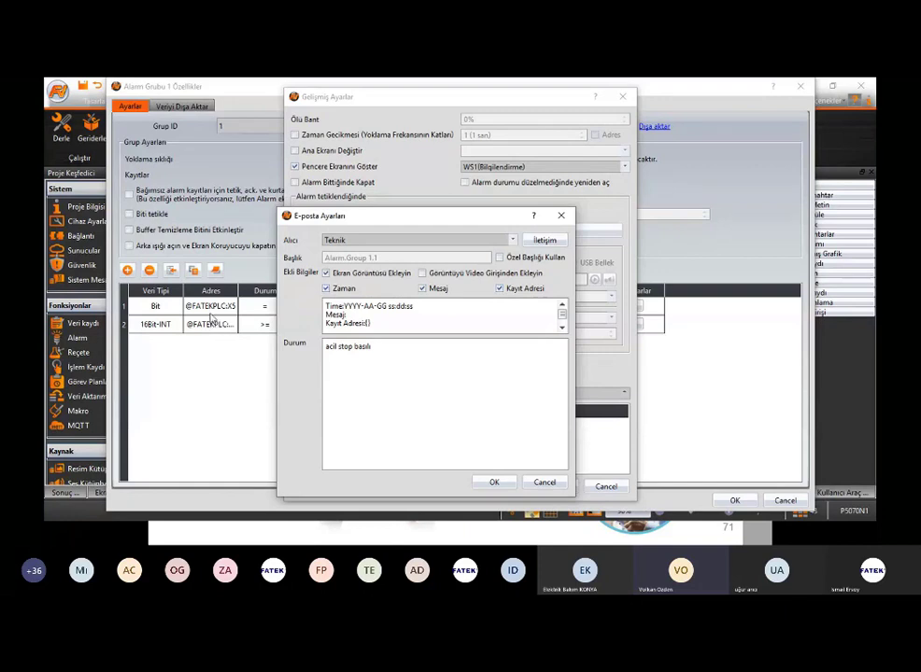
pyautogui.click(461, 244)
pyautogui.click(420, 259)
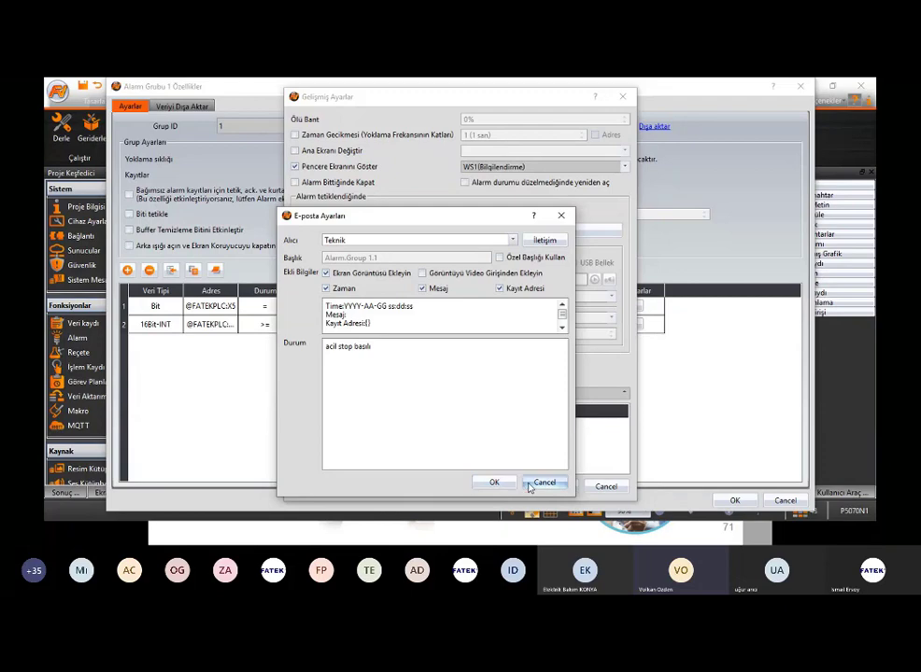
# - Discard the e-mail settings, untick E-posta gönder, and cancel the advanced alarm settings
pyautogui.click(538, 483)
pyautogui.click(302, 229)
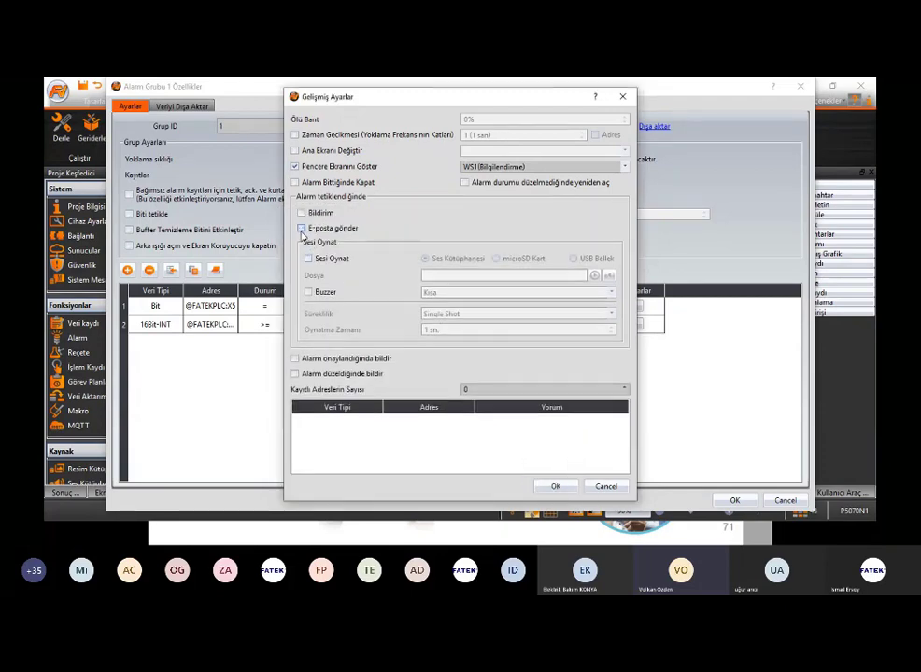
pyautogui.click(605, 488)
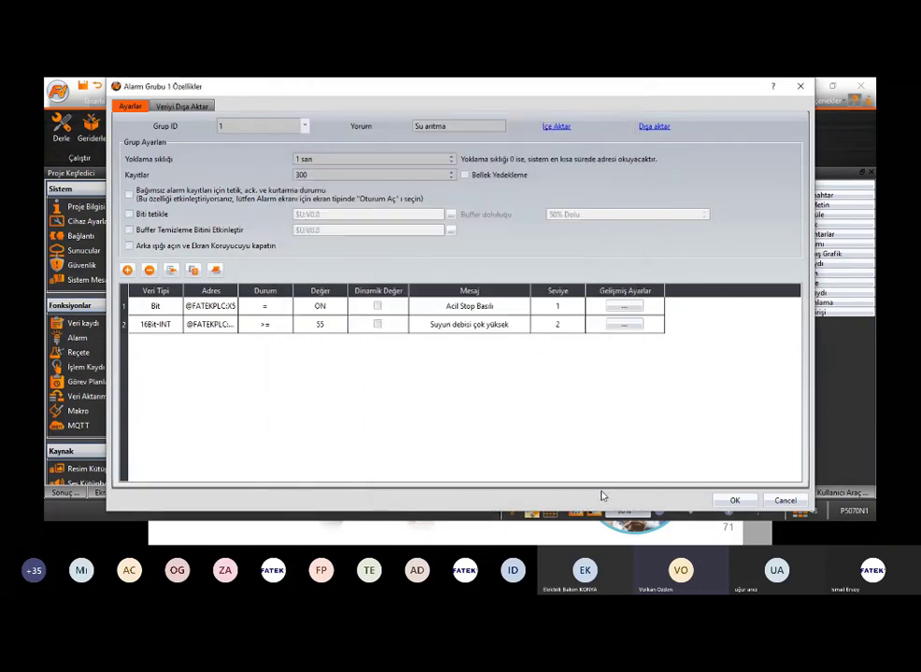
# - Confirm Alarm Grubu 1 properties, show the Ekran Listesi, and open the Windows Start menu
pyautogui.click(748, 504)
pyautogui.click(106, 492)
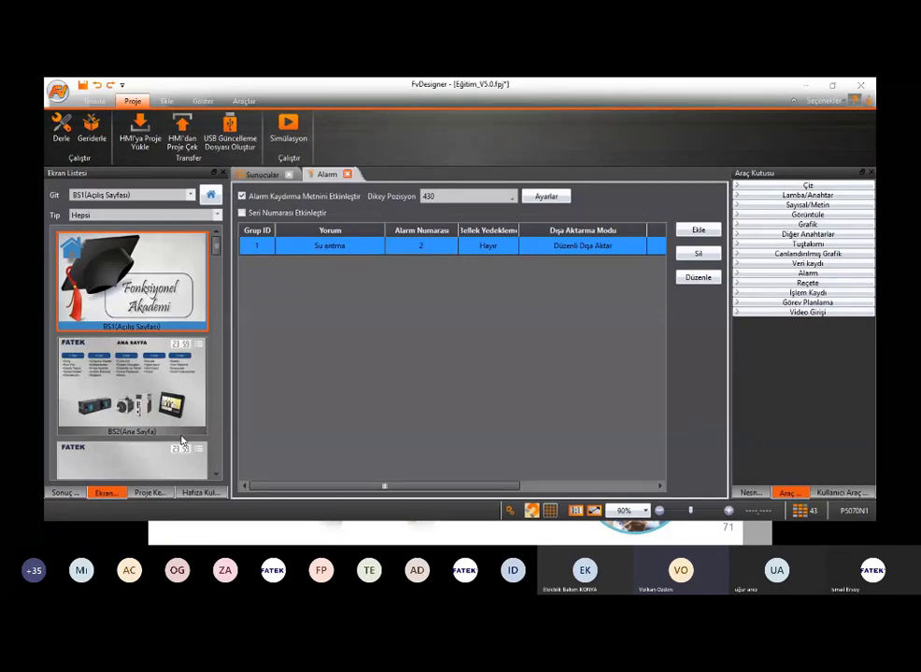
pyautogui.press('super')
# - Bring the PowerPoint slideshow forward on the Sunucular slide and select the Pen
pyautogui.moveTo(239, 535)
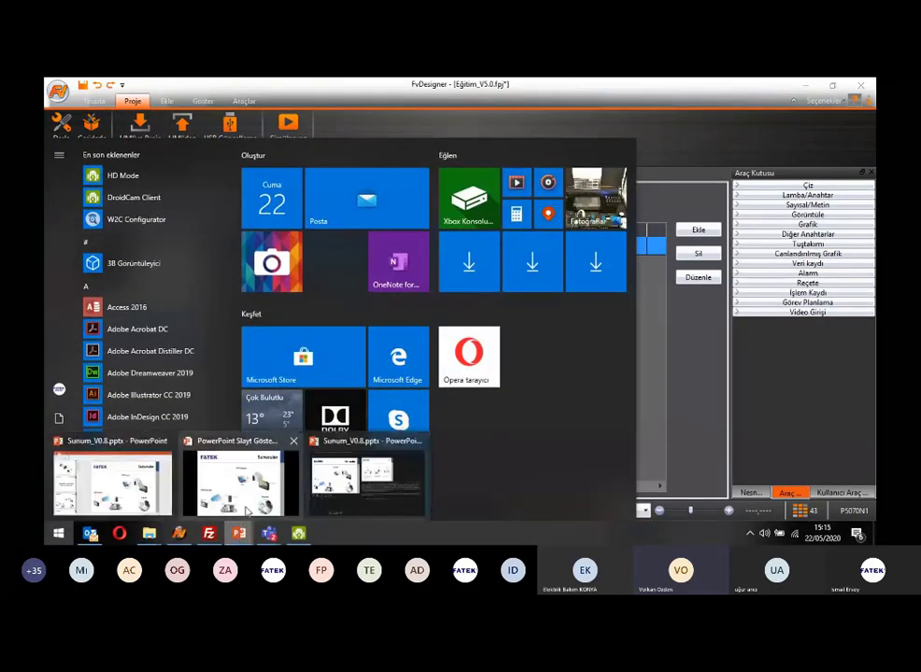
pyautogui.click(245, 481)
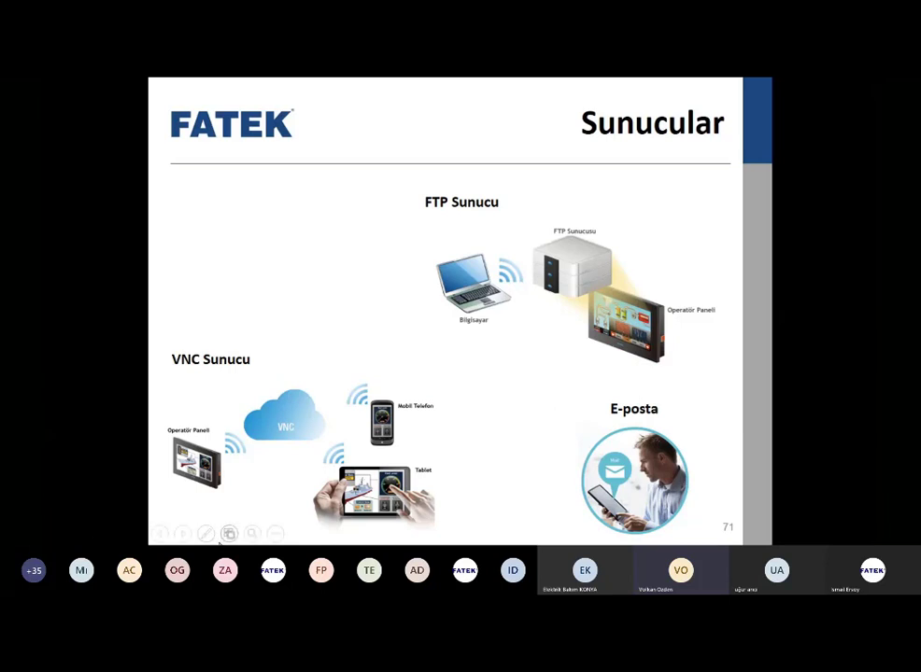
pyautogui.click(206, 535)
pyautogui.click(202, 436)
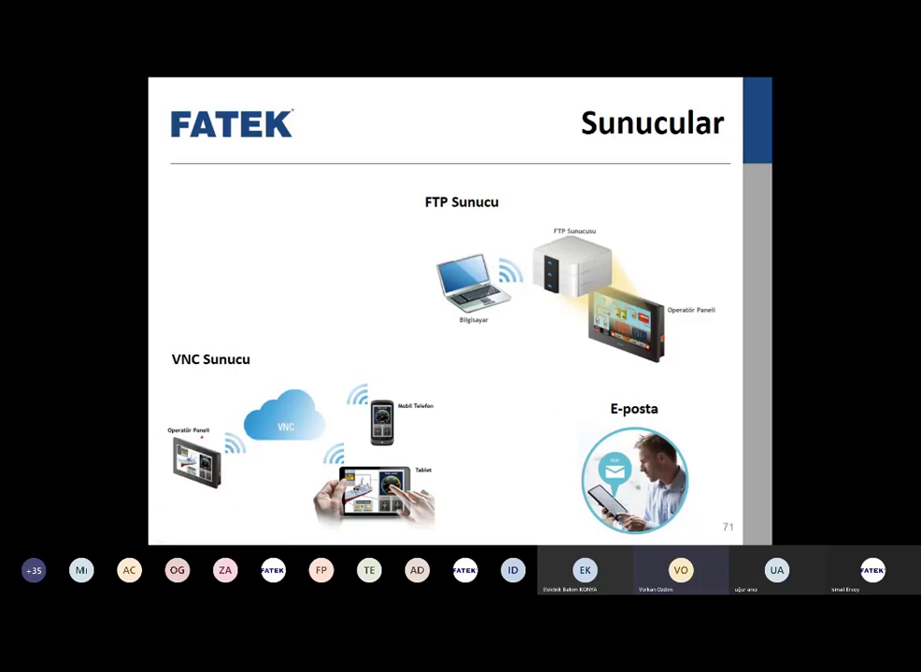
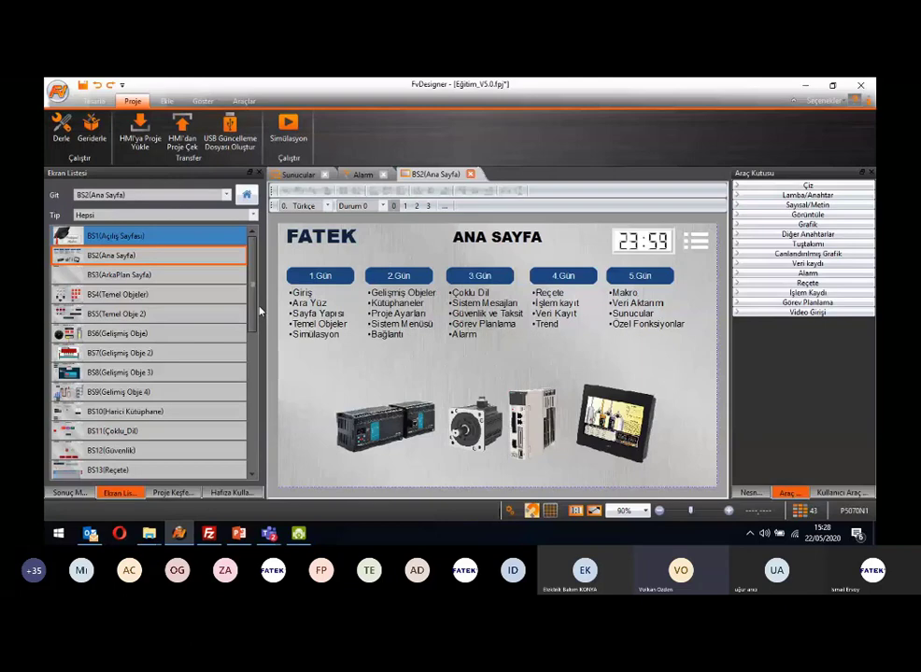
# - Narrow the Ekran Listesi panel and open BS19(Sunucular), then BS20(Özel), for editing
pyautogui.moveTo(260, 311); pyautogui.dragTo(241, 308)
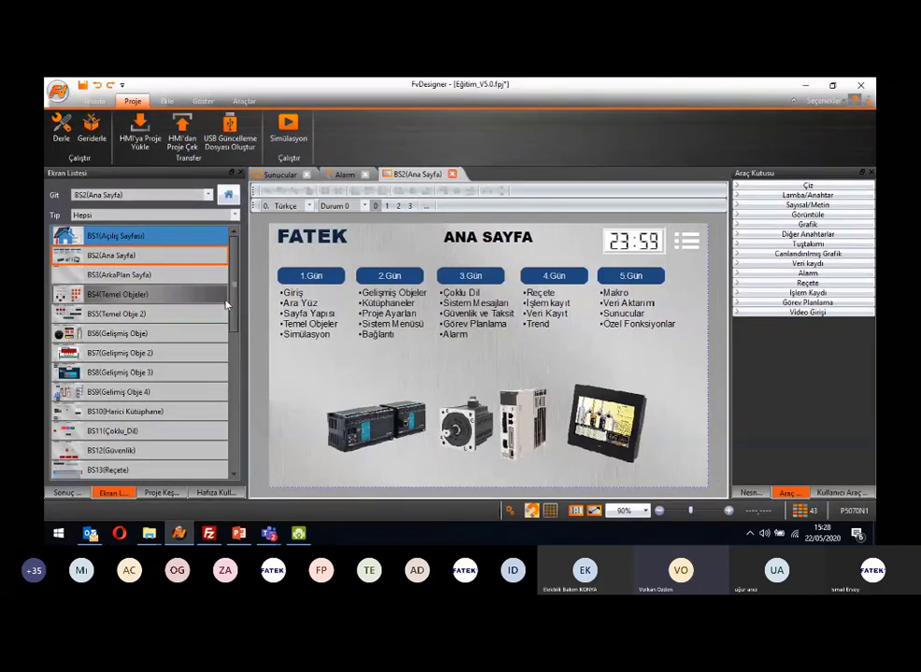
pyautogui.scroll(-1, 228, 313)
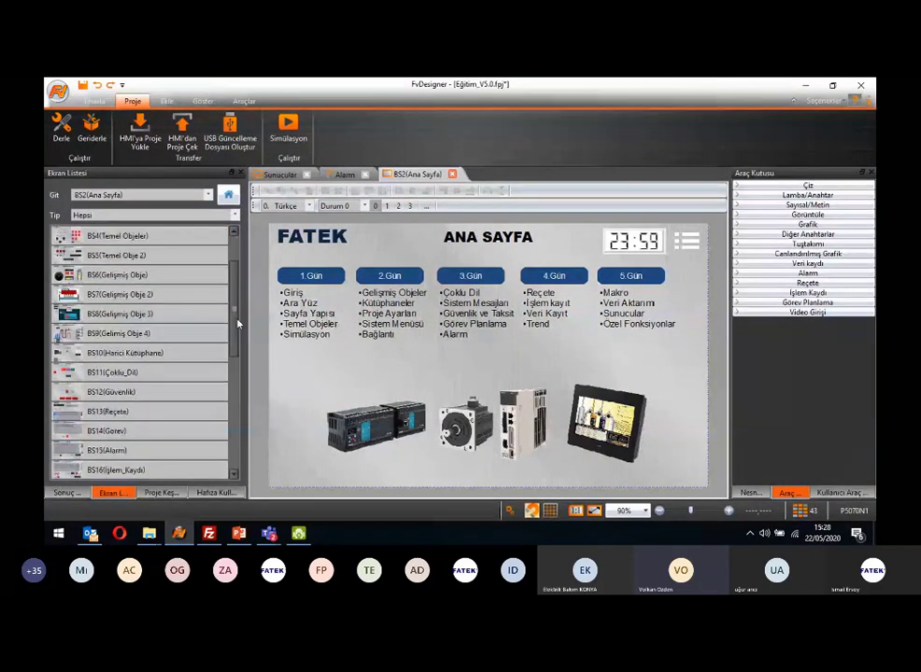
pyautogui.moveTo(237, 324); pyautogui.dragTo(237, 385)
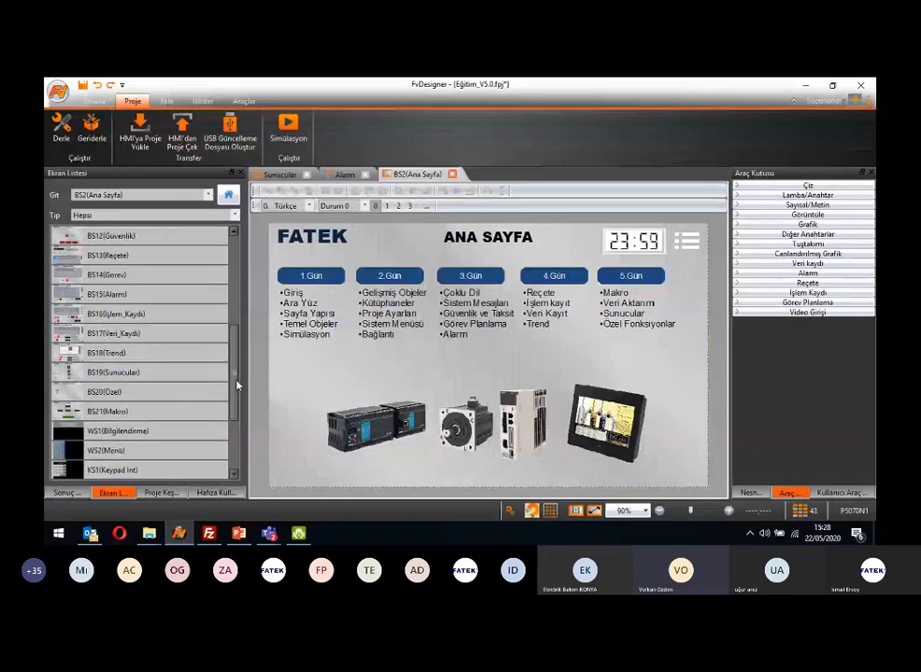
pyautogui.click(148, 377)
pyautogui.doubleClick(148, 374)
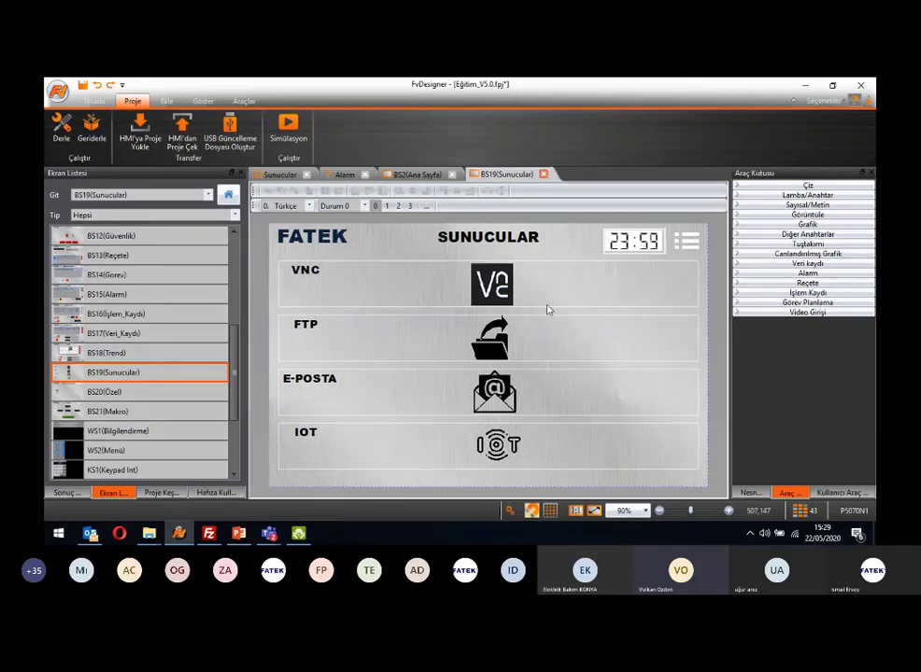
pyautogui.doubleClick(159, 393)
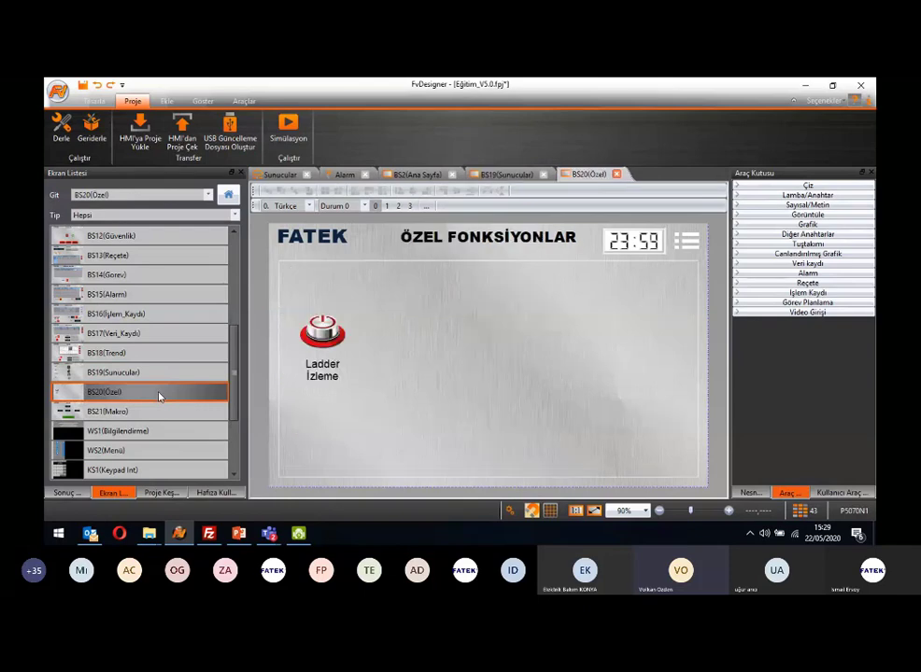
# - Drag a Fonksiyon Anahtarı from Lamba/Anahtar onto the screen beside Ladder İzleme and enlarge it
pyautogui.click(332, 332)
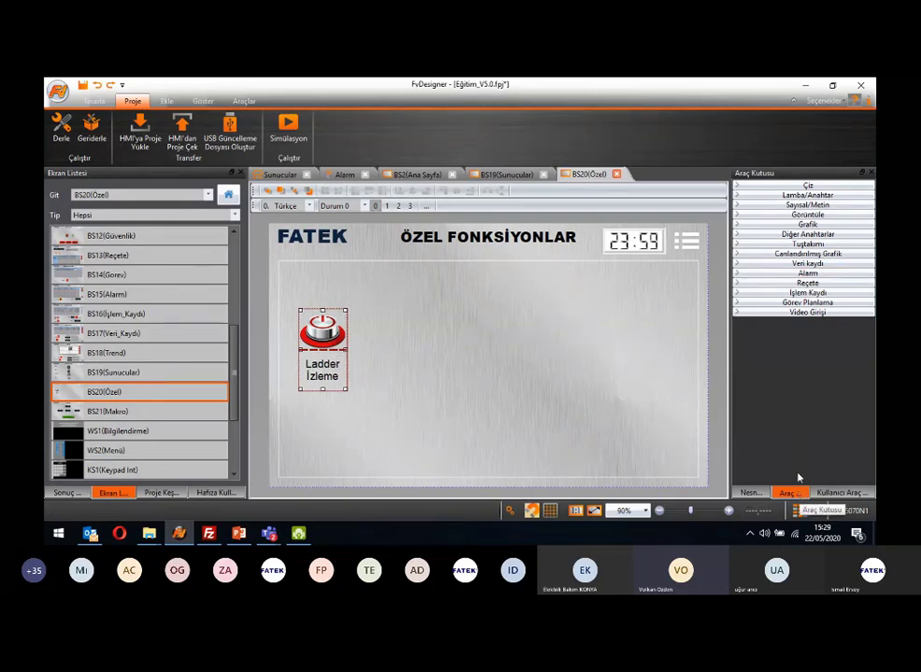
pyautogui.click(807, 195)
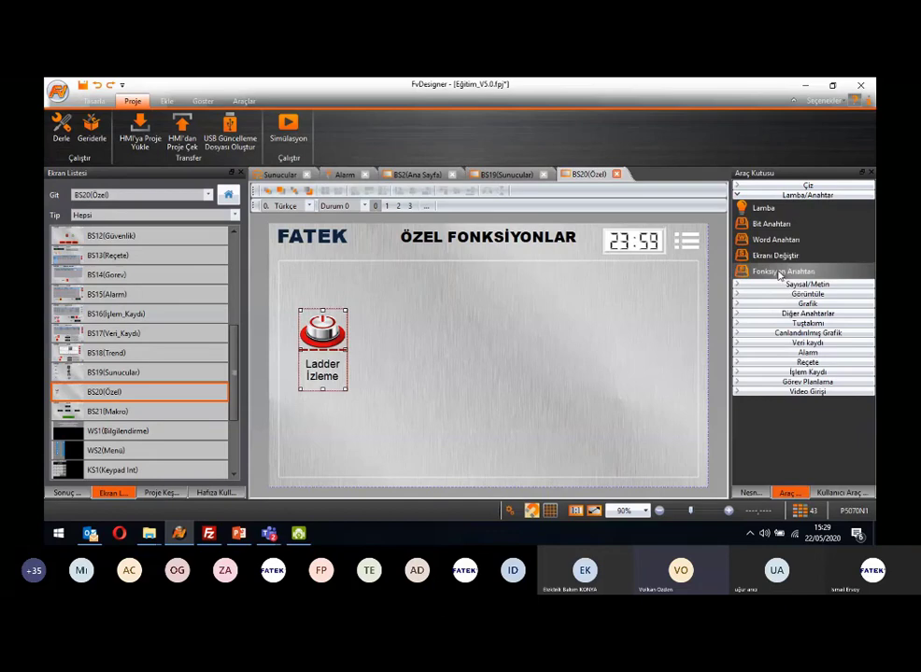
pyautogui.moveTo(780, 273); pyautogui.dragTo(473, 343)
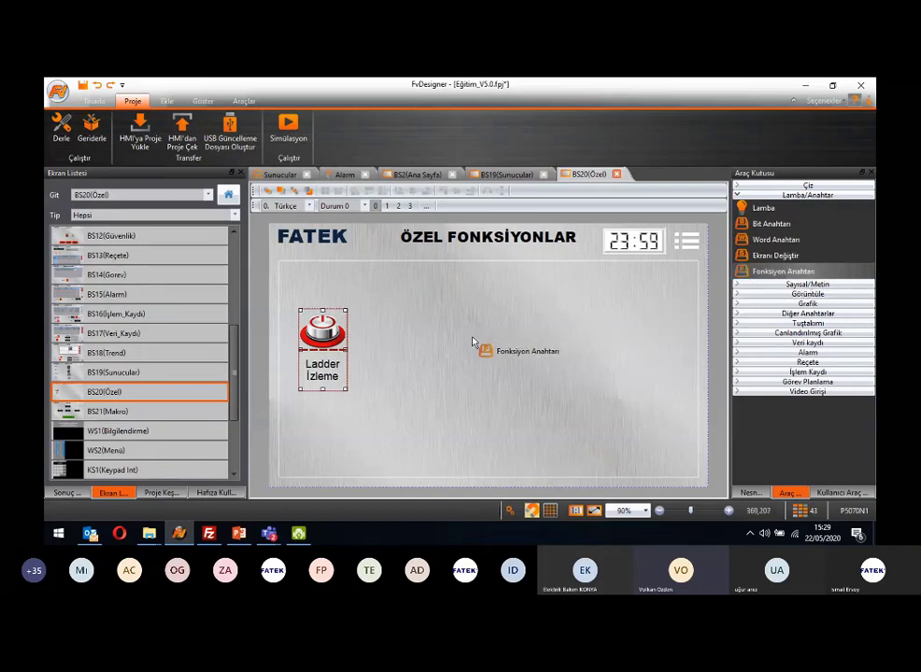
pyautogui.moveTo(472, 342); pyautogui.dragTo(472, 343)
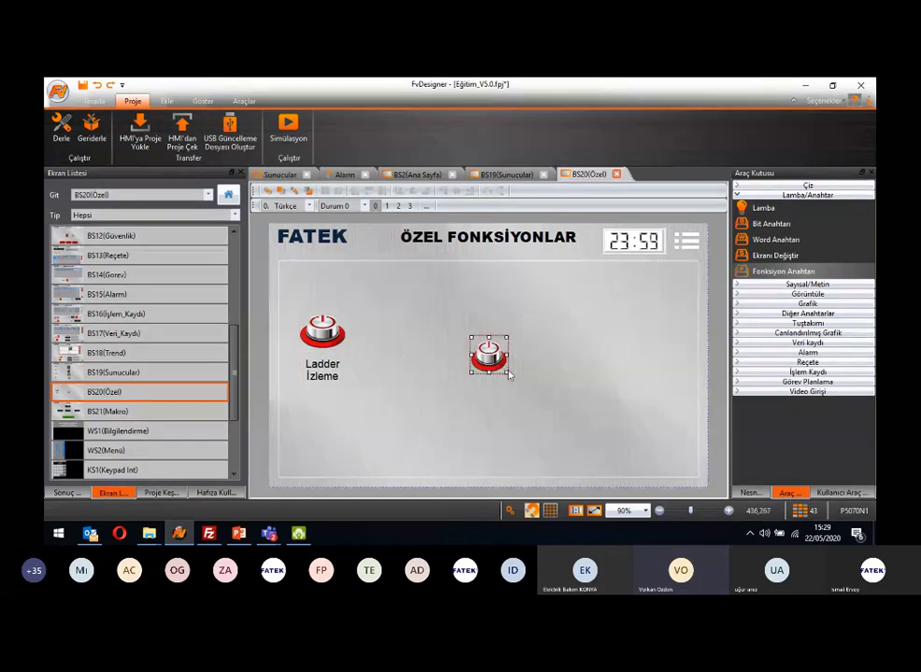
pyautogui.moveTo(507, 373); pyautogui.dragTo(522, 393)
# - Open the new button's properties and look through its display, operation control and label settings
pyautogui.doubleClick(496, 371)
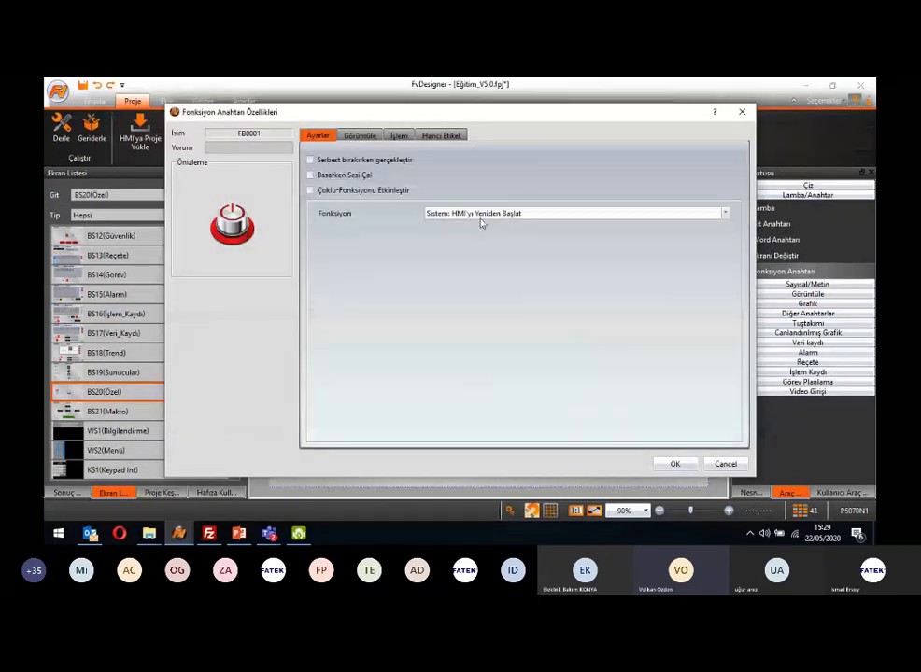
pyautogui.click(473, 214)
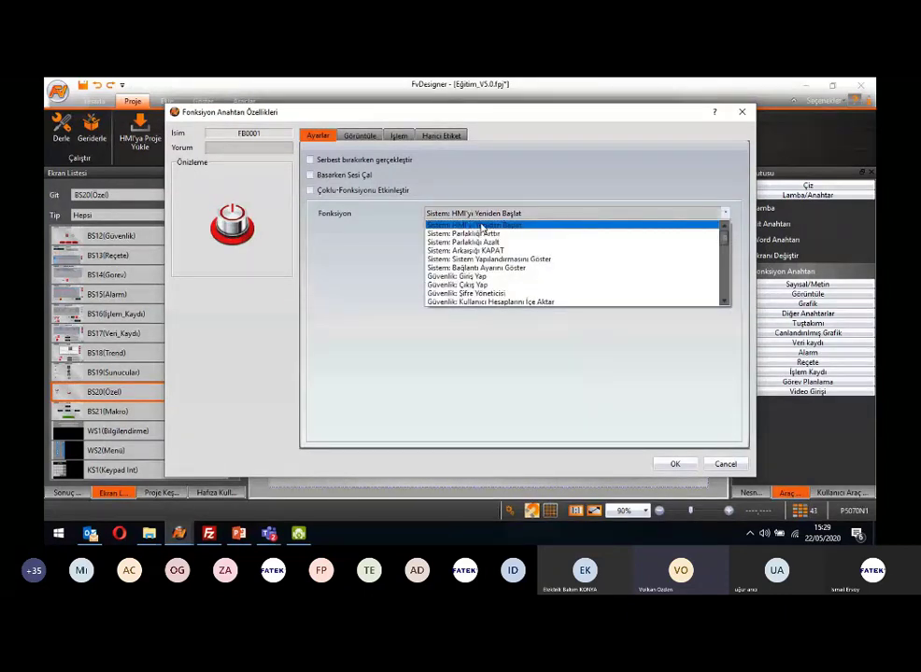
pyautogui.click(481, 226)
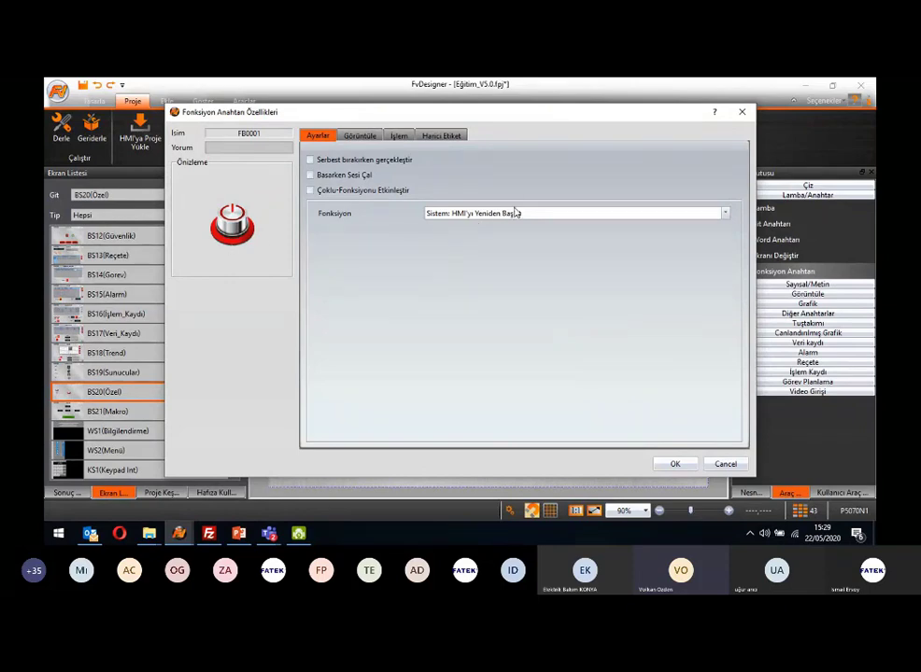
pyautogui.click(362, 137)
pyautogui.click(400, 137)
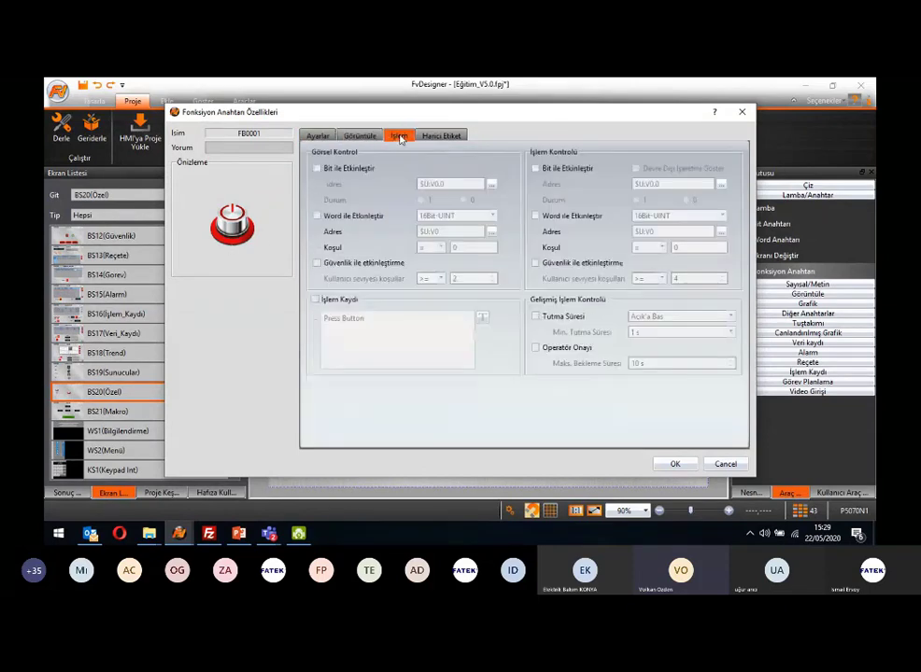
pyautogui.click(442, 137)
pyautogui.click(399, 136)
pyautogui.click(359, 137)
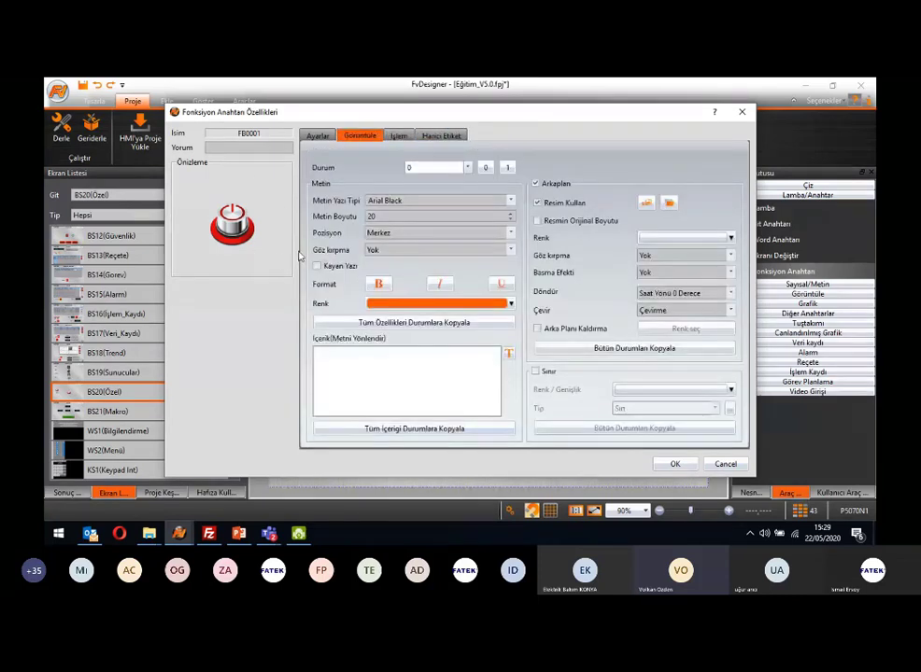
pyautogui.click(317, 137)
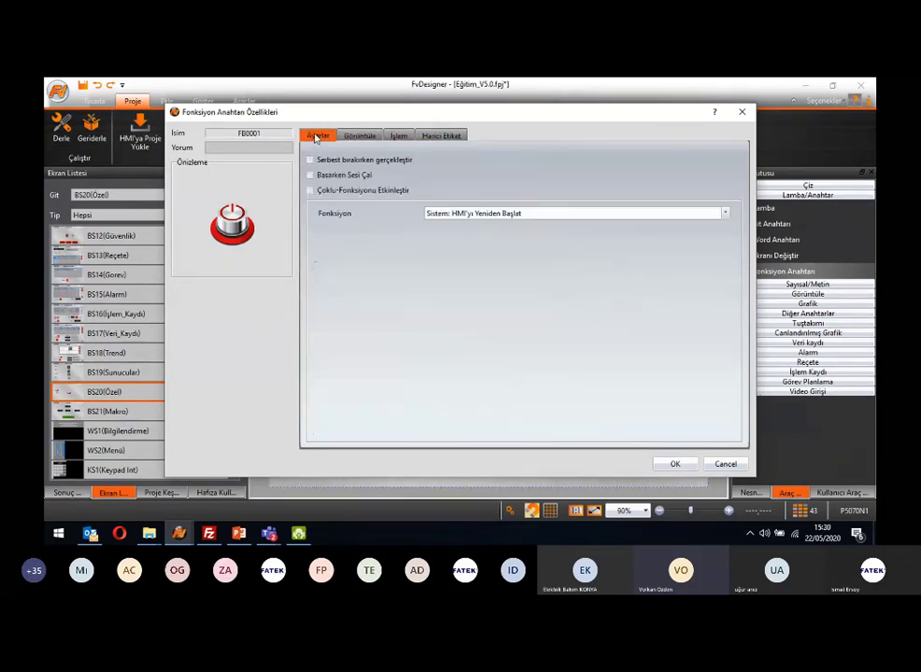
# - Set the button's function to PLC: Ladder Görüntüleyiciyi Göster, then move it up-left and shrink it
pyautogui.click(452, 214)
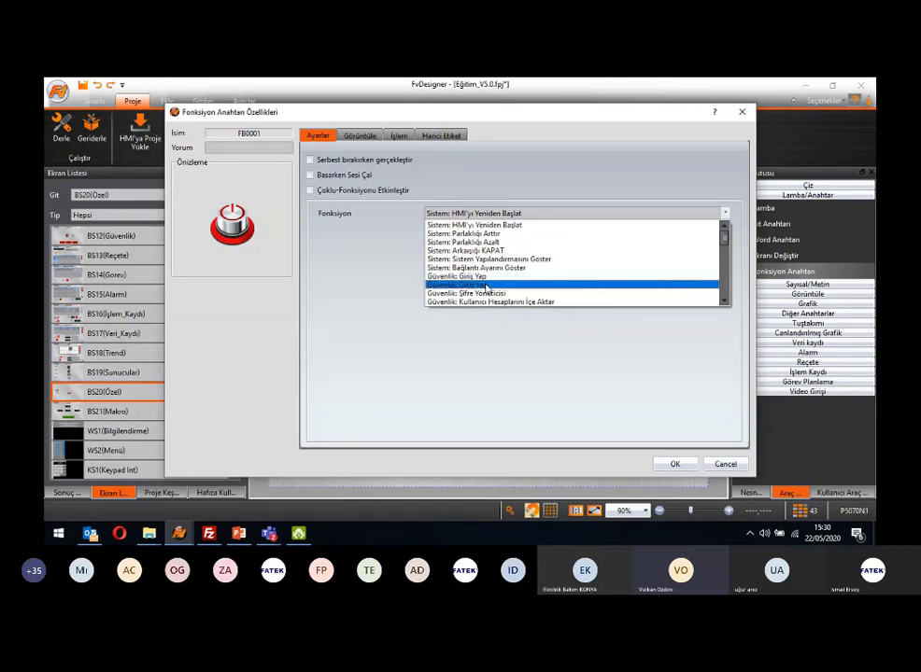
pyautogui.click(722, 301)
pyautogui.click(722, 301)
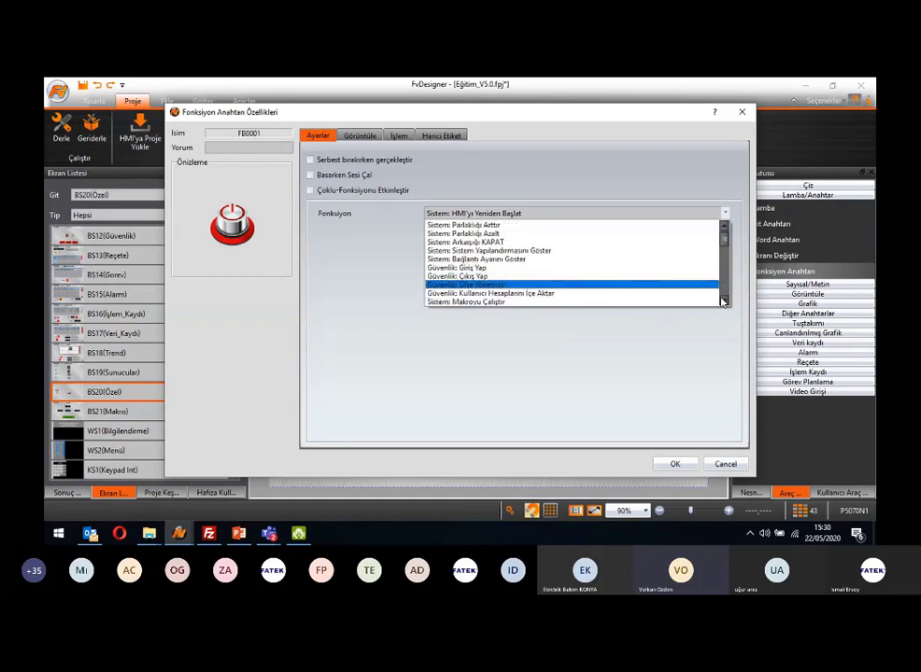
pyautogui.click(722, 301)
pyautogui.scroll(-1, 721, 300)
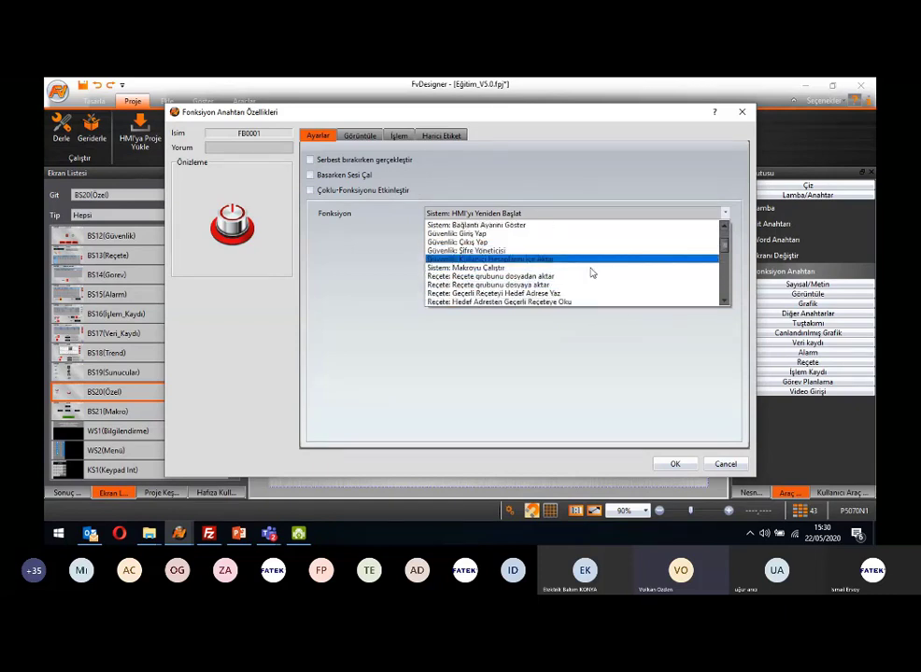
pyautogui.scroll(-3, 724, 259)
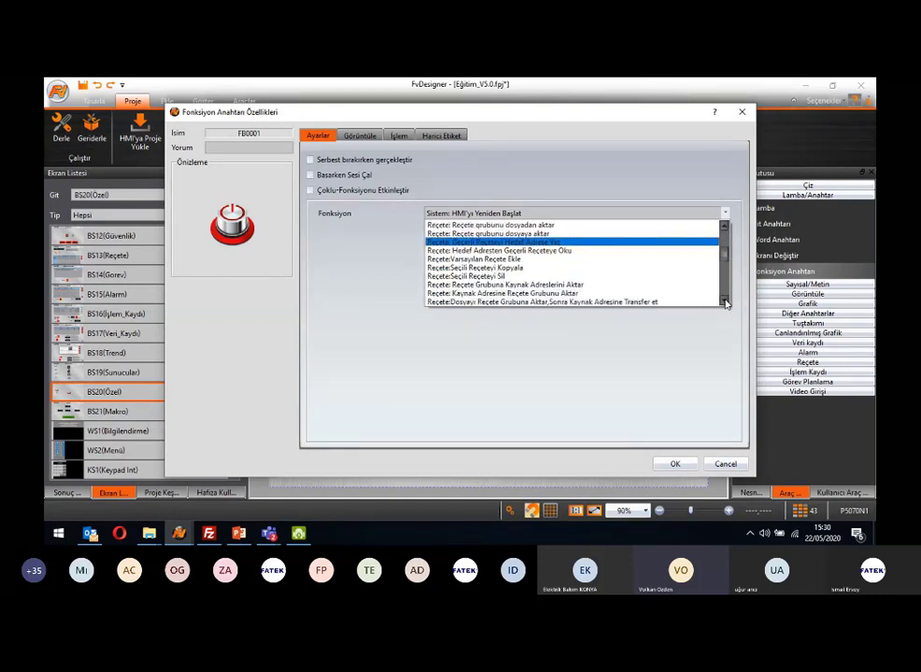
pyautogui.moveTo(724, 258); pyautogui.dragTo(724, 276)
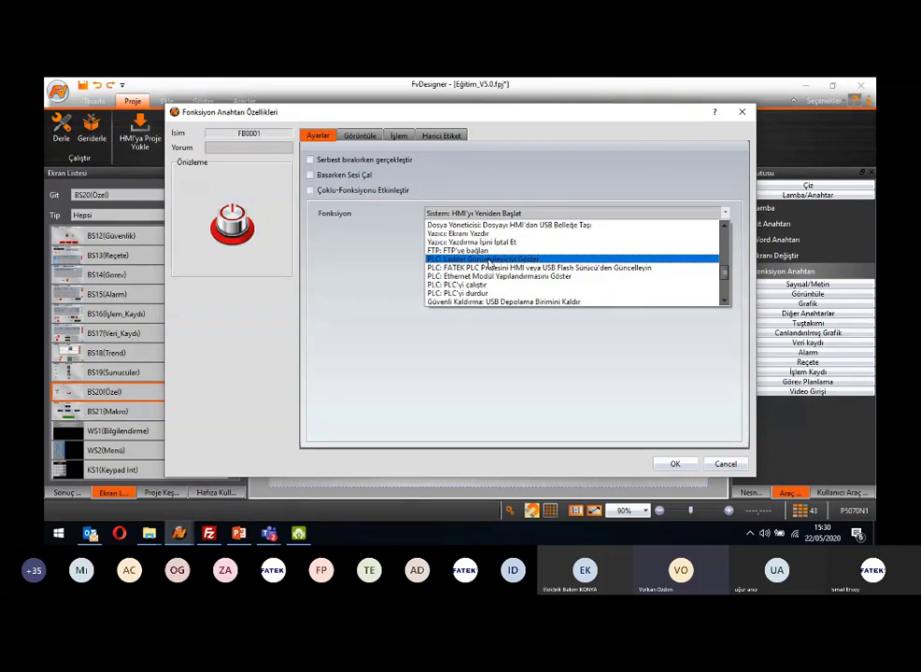
pyautogui.click(487, 261)
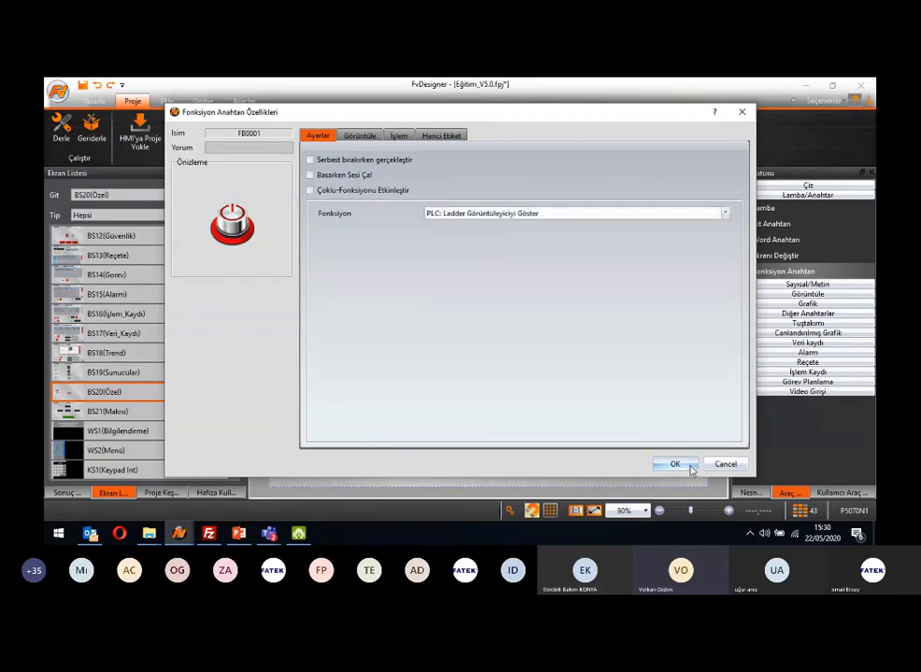
pyautogui.click(674, 465)
pyautogui.moveTo(516, 386); pyautogui.dragTo(490, 366)
pyautogui.click(501, 367)
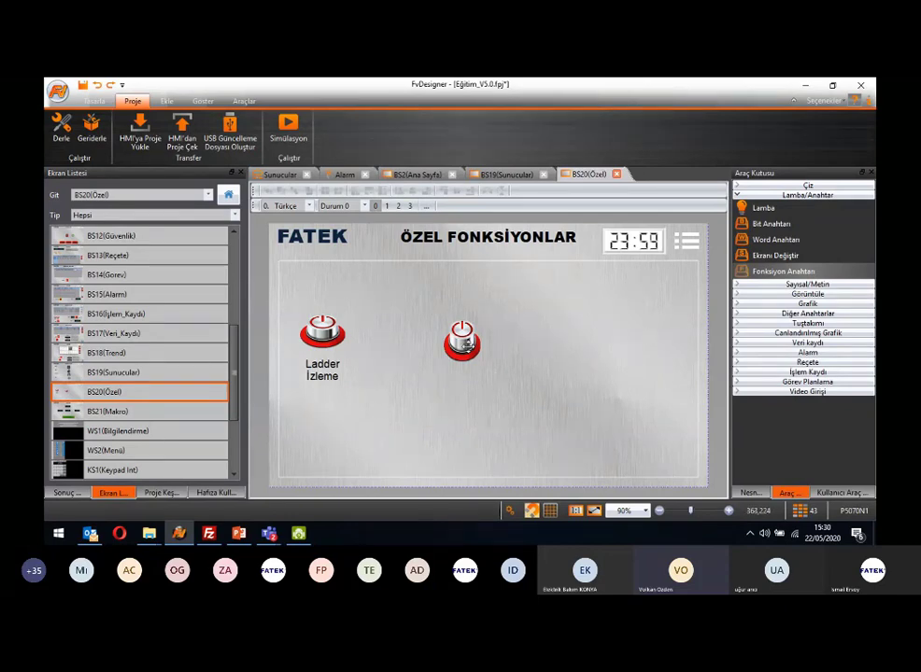
# - Change button FB0001's function to SMTP: Gönderen Bilgilerini Değiştir and select the lower button
pyautogui.doubleClick(464, 343)
pyautogui.click(667, 215)
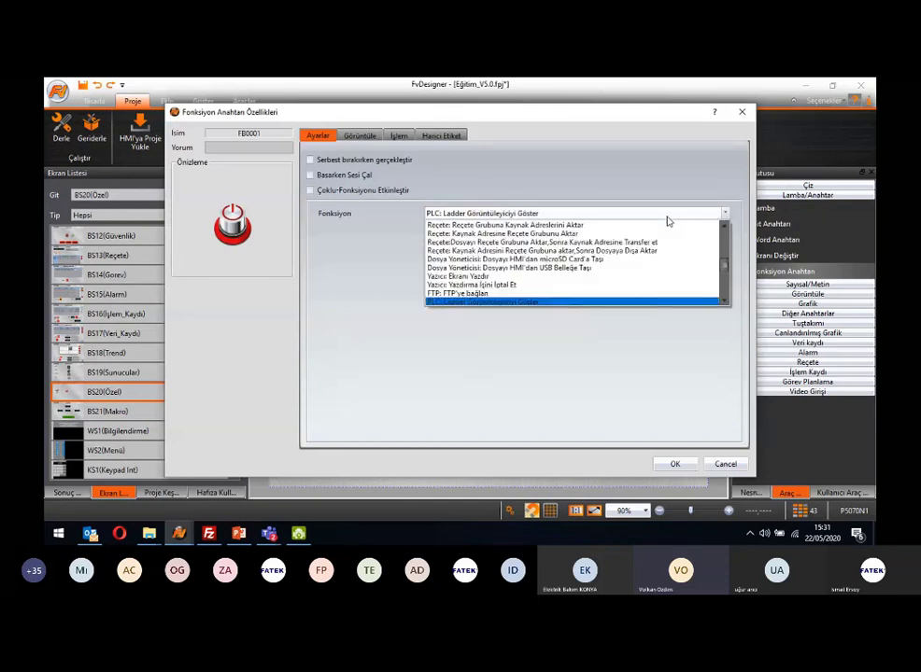
pyautogui.moveTo(725, 266); pyautogui.dragTo(725, 279)
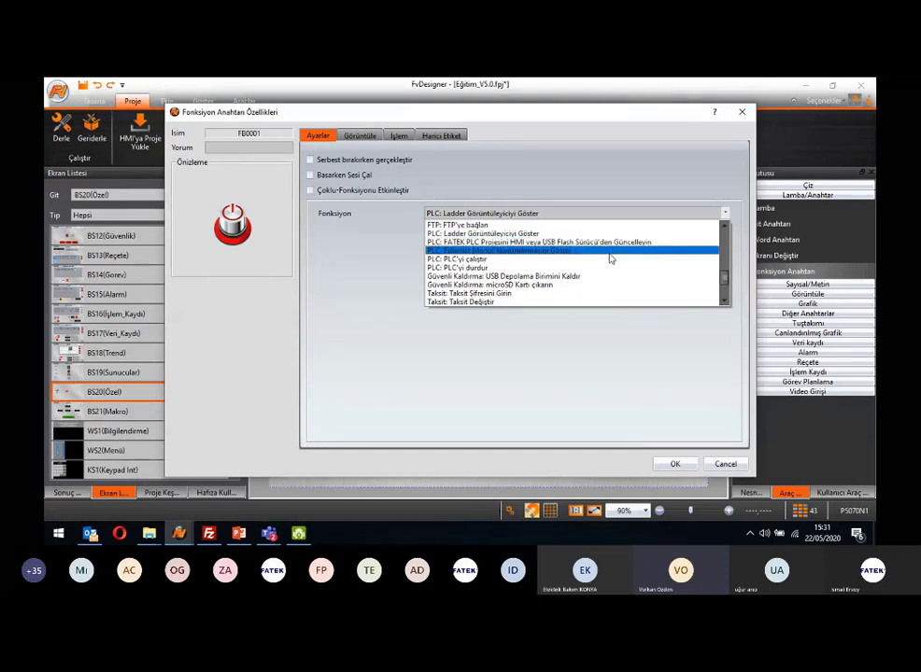
pyautogui.click(602, 243)
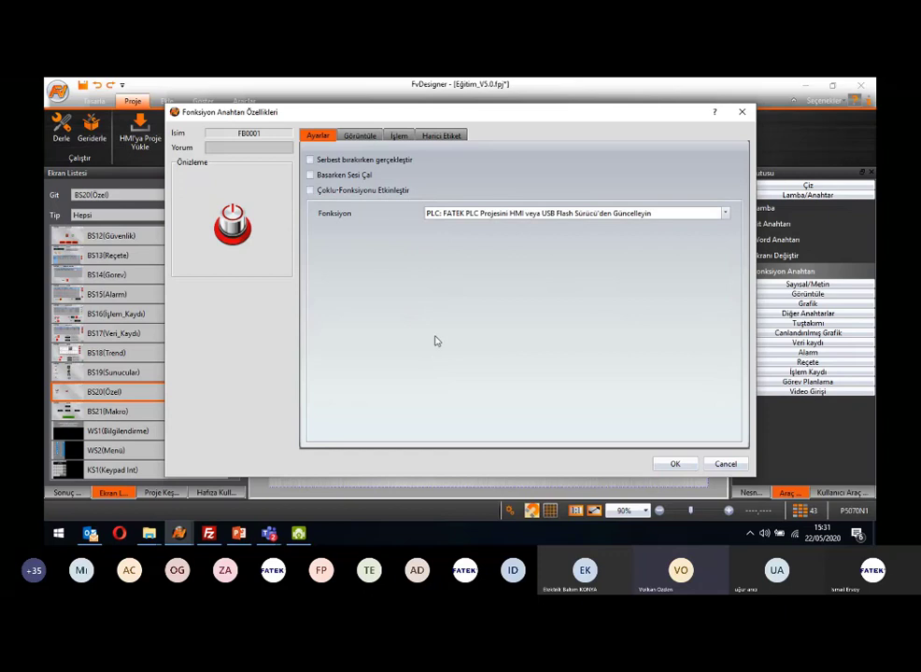
pyautogui.click(725, 213)
pyautogui.scroll(-5, 725, 285)
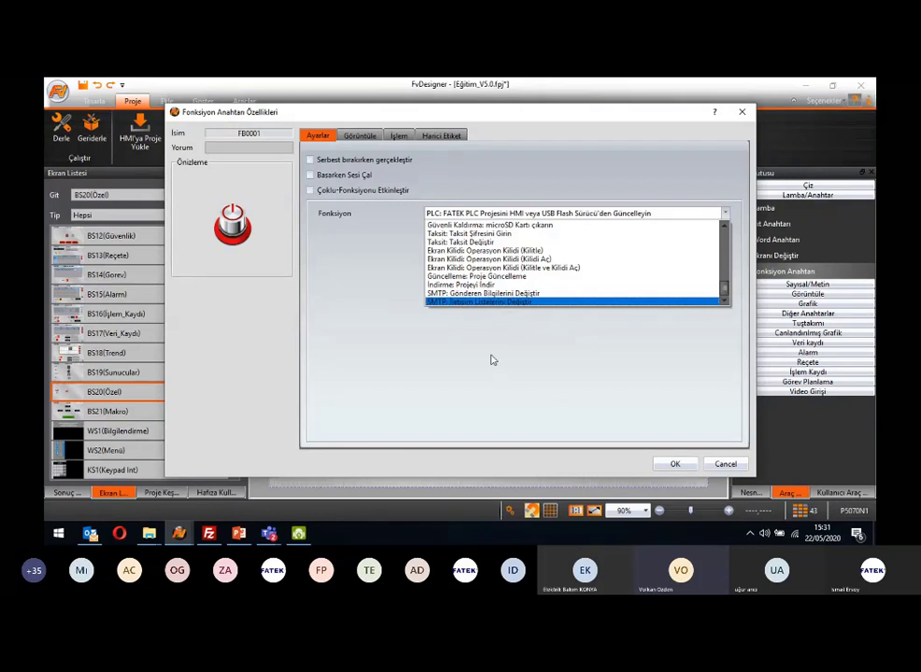
pyautogui.click(458, 294)
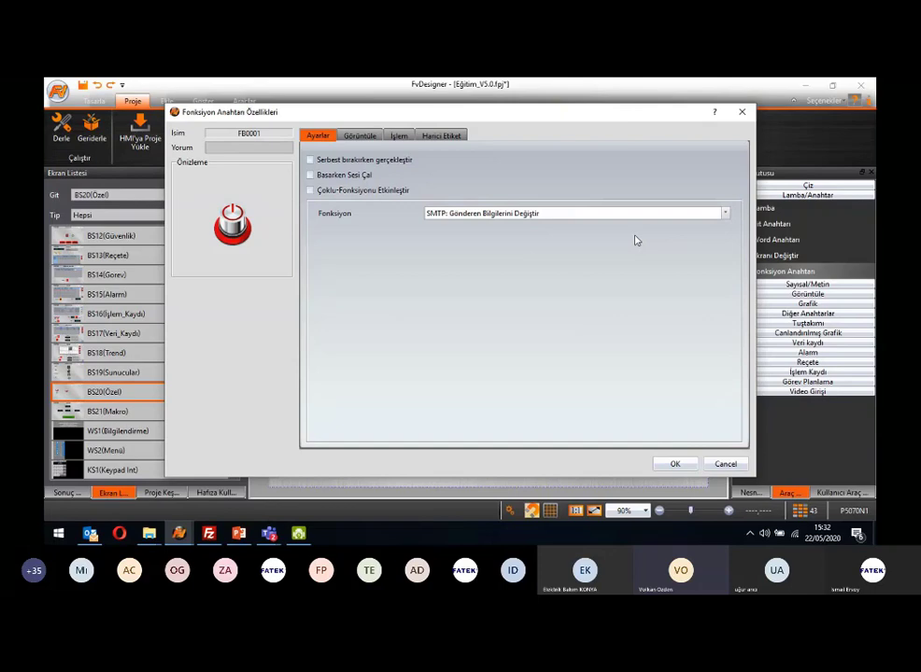
pyautogui.click(693, 467)
pyautogui.click(314, 431)
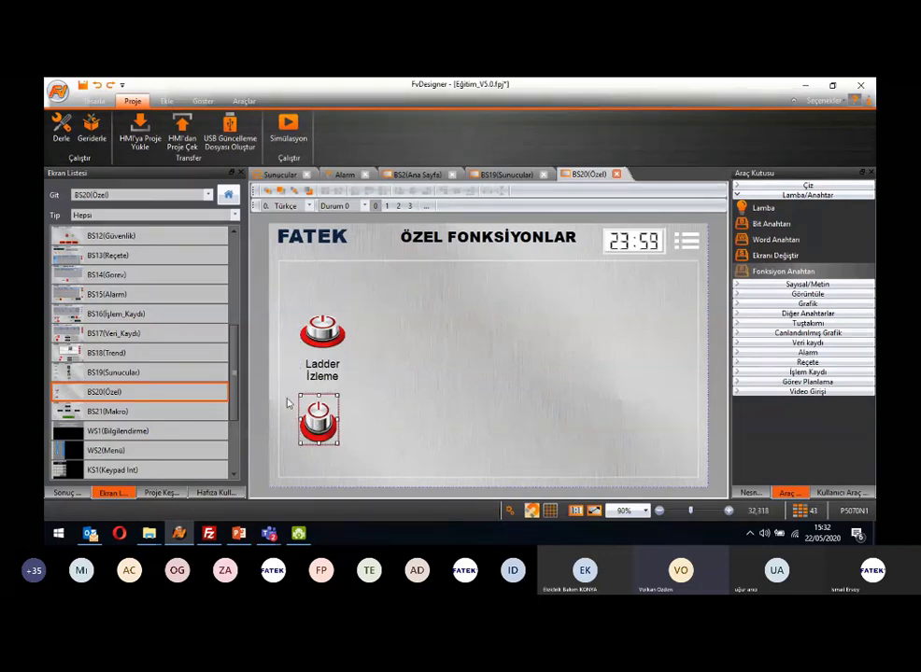
# - Enable the USB camera under Bağlantı > Video Girişi with size 320 x 240
pyautogui.click(159, 493)
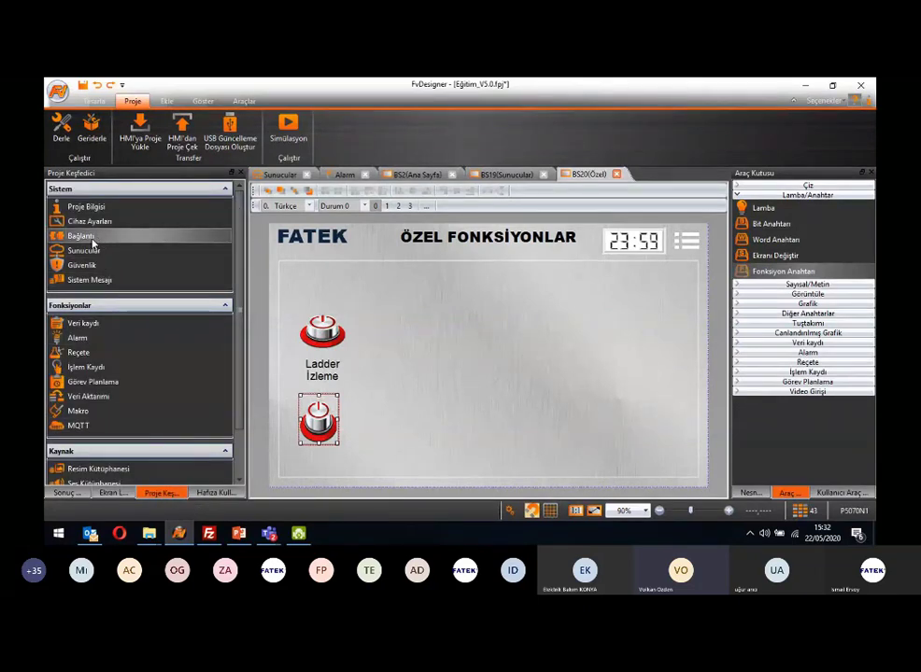
pyautogui.doubleClick(81, 237)
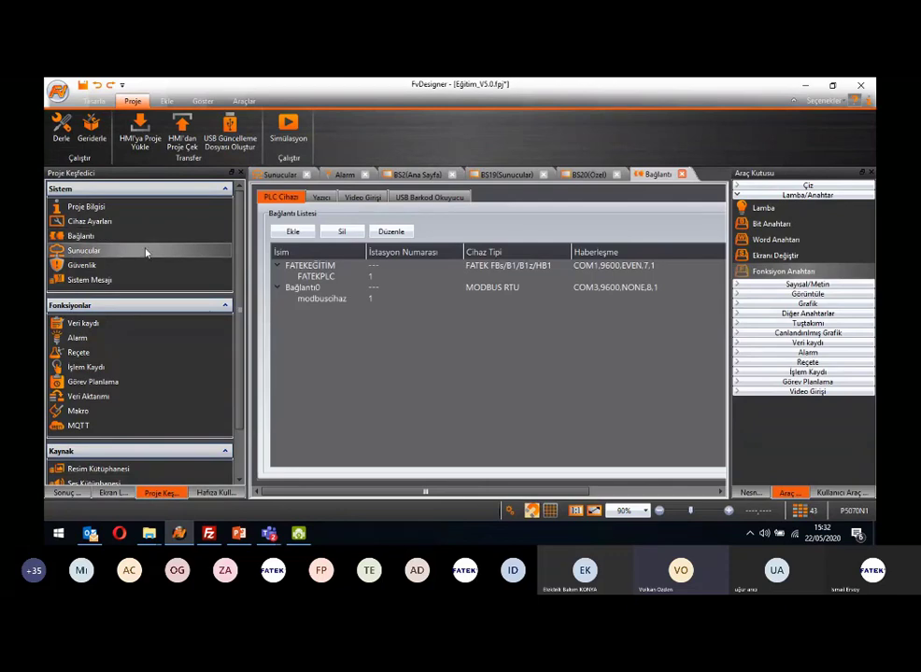
pyautogui.click(363, 199)
pyautogui.click(282, 214)
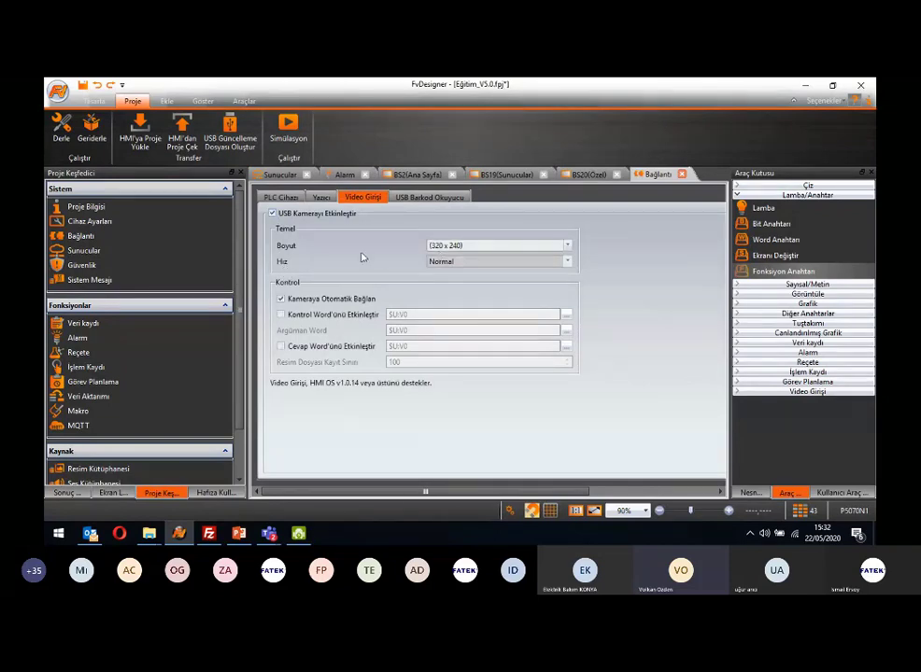
pyautogui.click(454, 248)
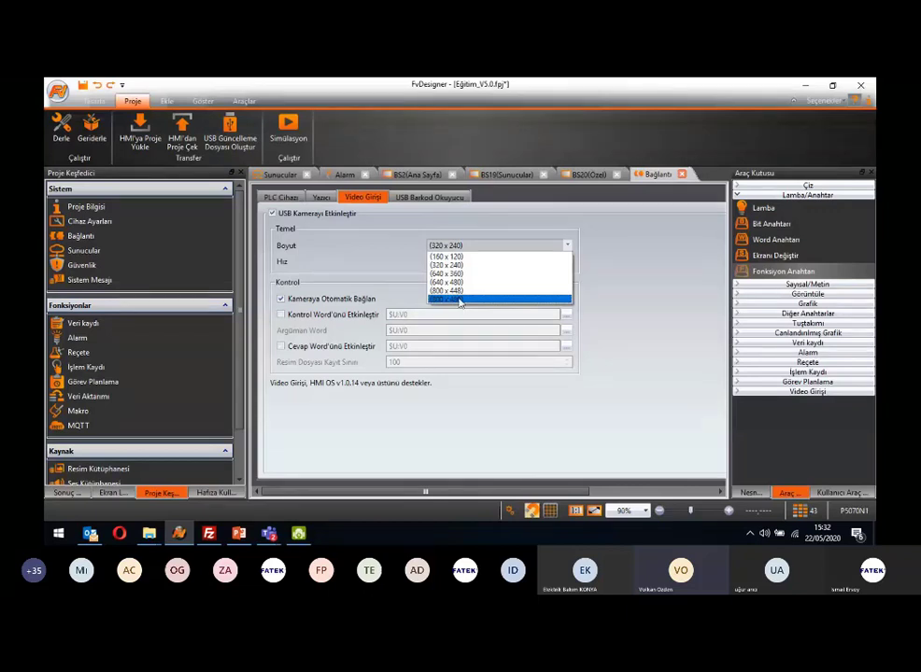
pyautogui.click(459, 300)
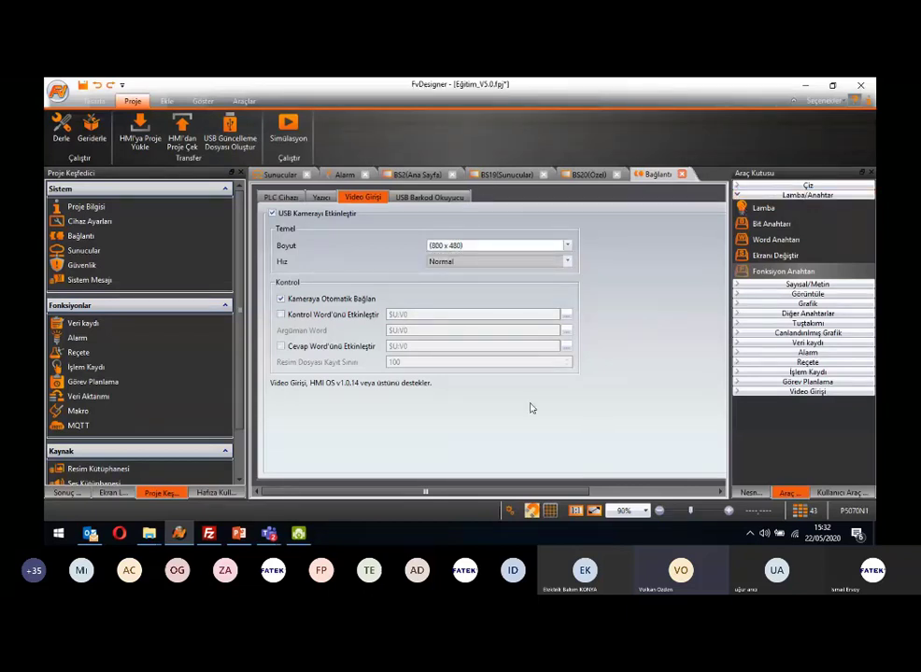
pyautogui.click(477, 251)
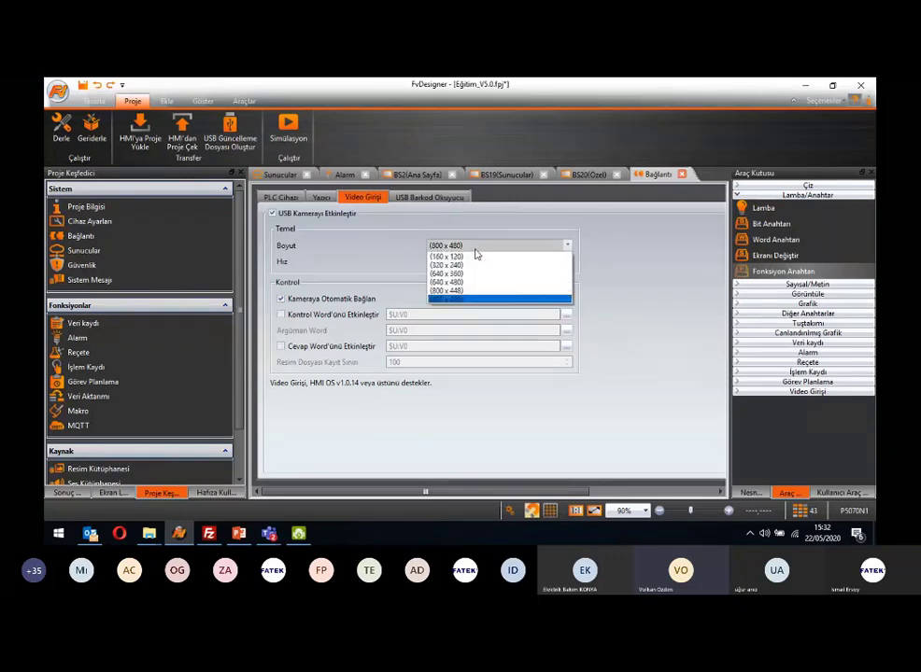
pyautogui.click(470, 265)
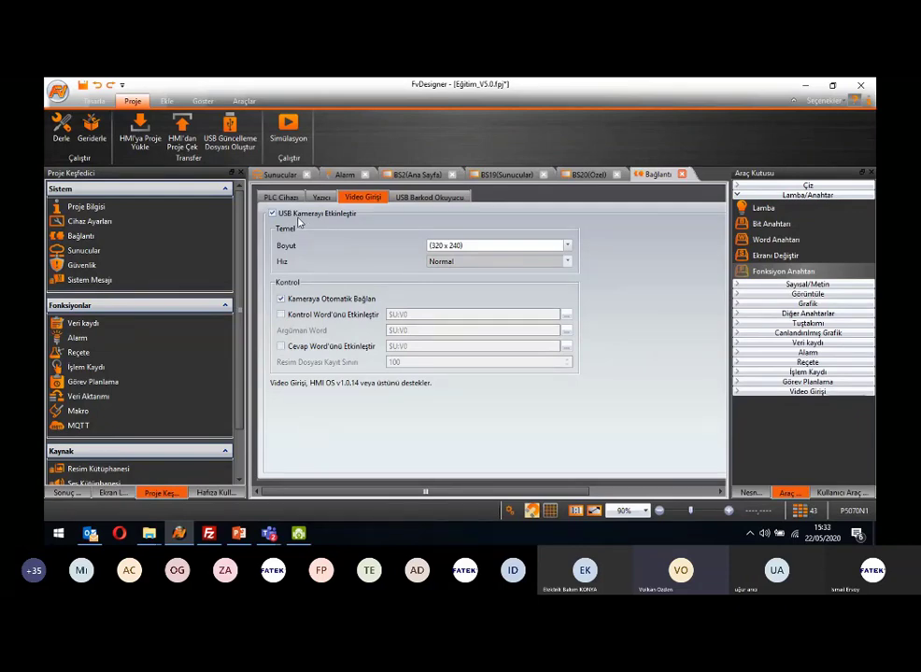
# - Reopen the BS20(Özel) screen from the Ekran Listesi
pyautogui.click(108, 494)
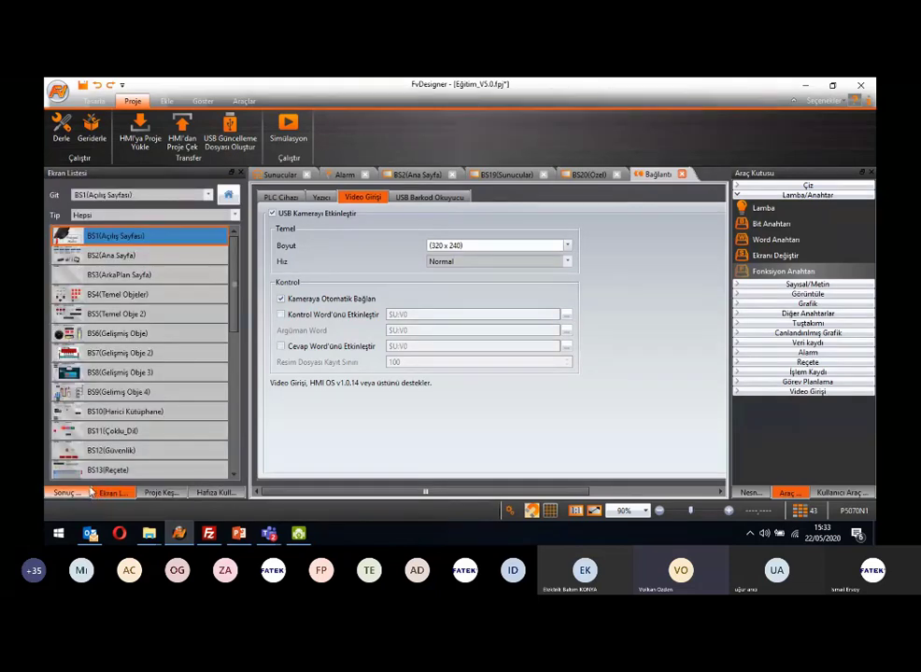
pyautogui.scroll(-4, 152, 435)
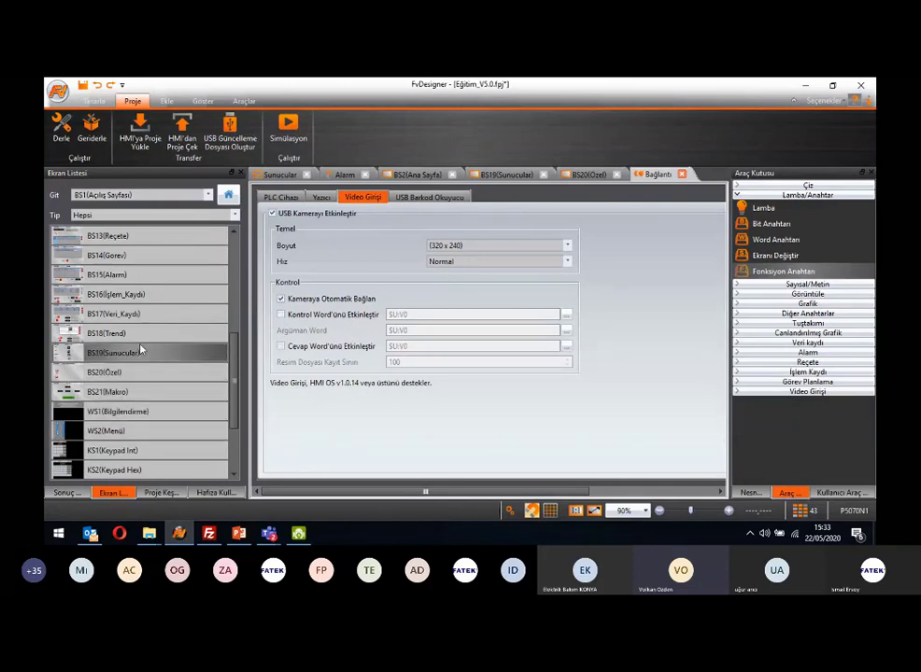
pyautogui.doubleClick(136, 373)
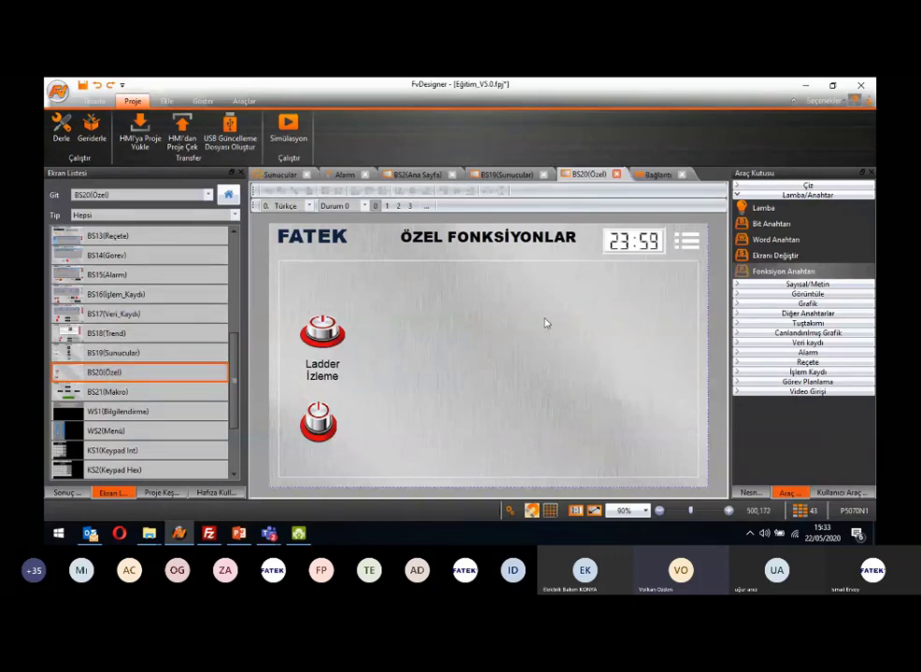
# - Add a Video Giriş Ekranı at the upper right of ÖZEL FONKSİYONLAR and accept its default properties
pyautogui.click(743, 196)
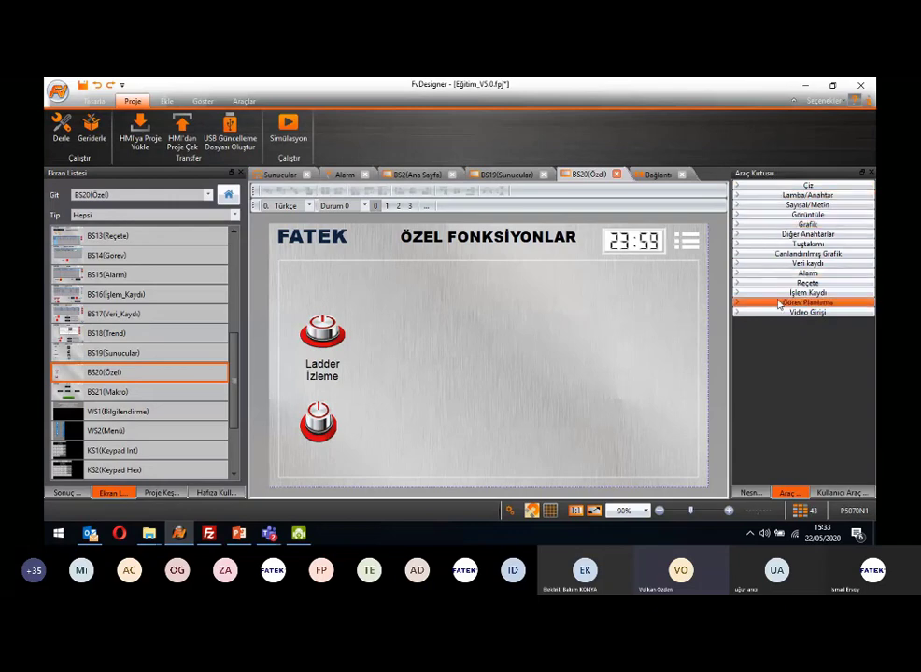
pyautogui.click(787, 315)
pyautogui.moveTo(777, 324); pyautogui.dragTo(483, 318)
pyautogui.moveTo(548, 370); pyautogui.dragTo(598, 323)
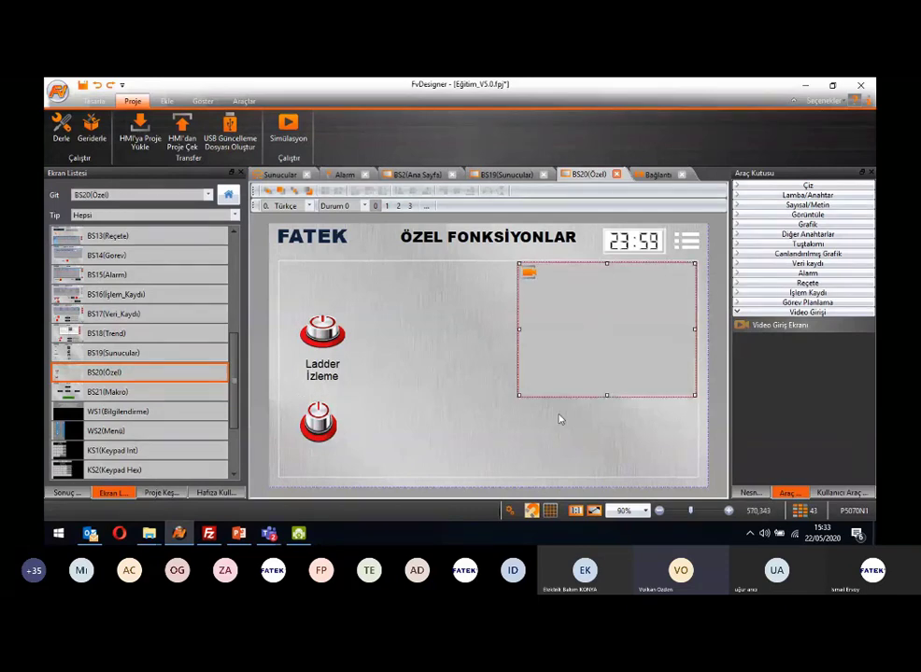
pyautogui.doubleClick(610, 315)
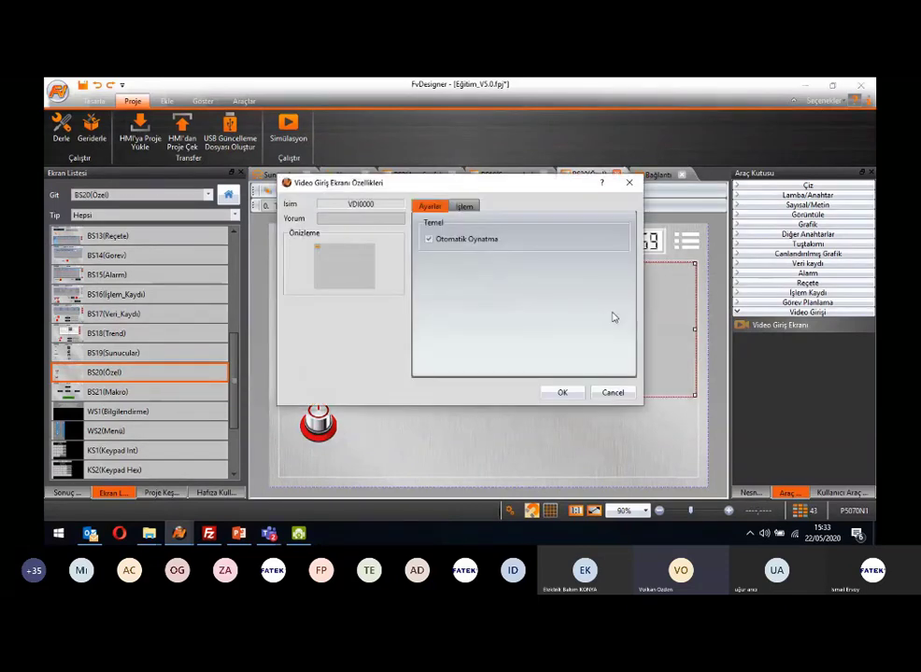
pyautogui.click(560, 391)
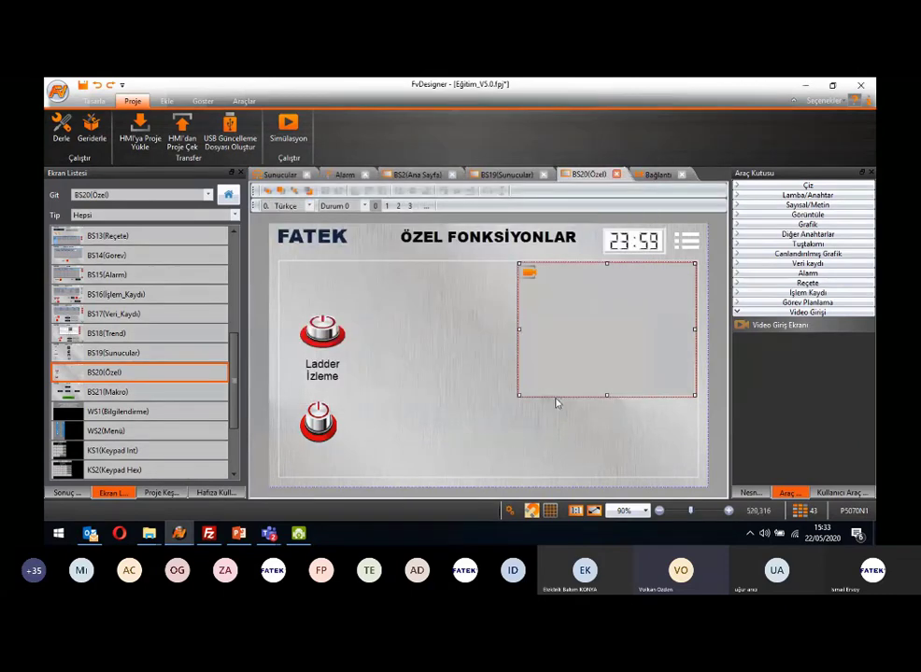
pyautogui.click(460, 411)
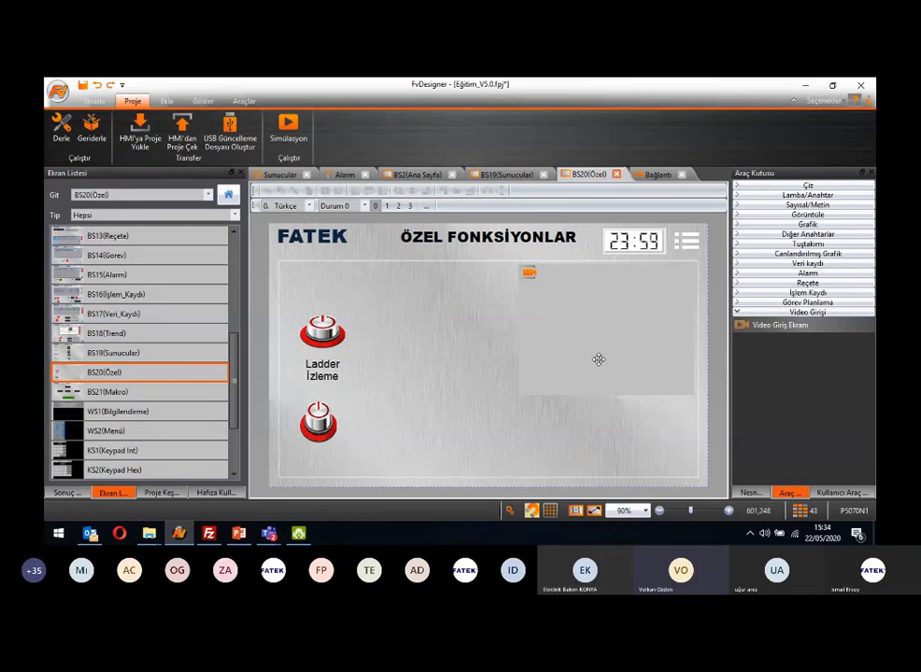
# - Nudge the video box, then move Ladder İzleme and the second round button up near the title
pyautogui.click(558, 349)
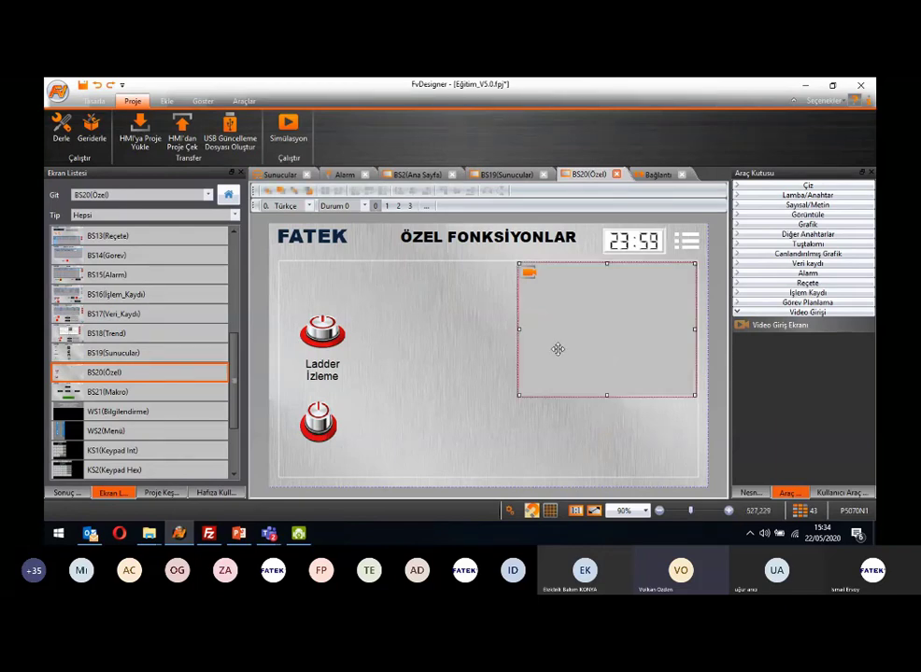
pyautogui.moveTo(558, 349)
pyautogui.mouseDown()
pyautogui.moveTo(540, 359)
pyautogui.moveTo(563, 335)
pyautogui.moveTo(545, 354)
pyautogui.mouseUp()
pyautogui.moveTo(322, 332); pyautogui.dragTo(314, 280)
pyautogui.moveTo(318, 422); pyautogui.dragTo(318, 366)
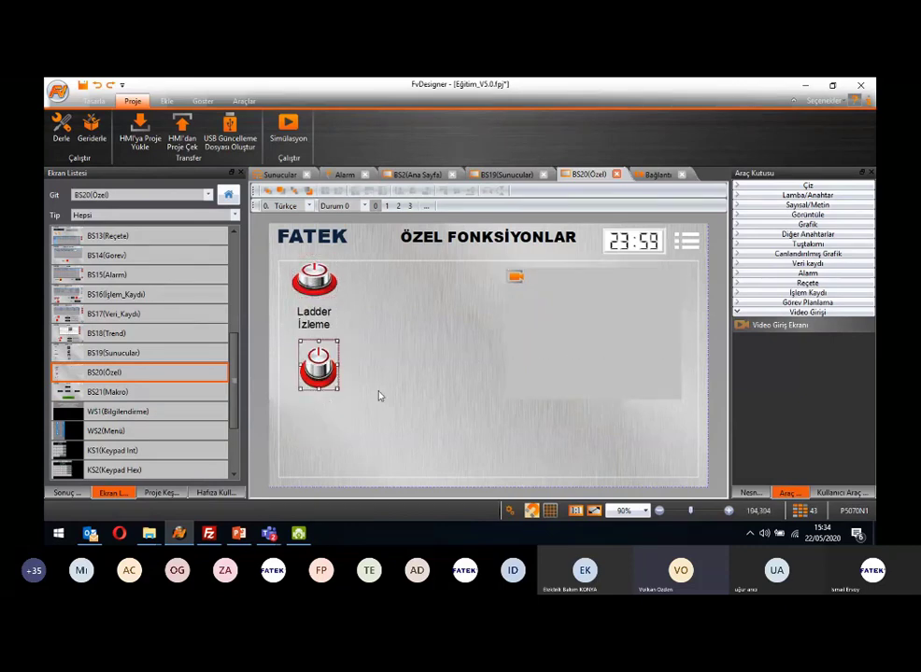
pyautogui.click(407, 439)
pyautogui.click(250, 103)
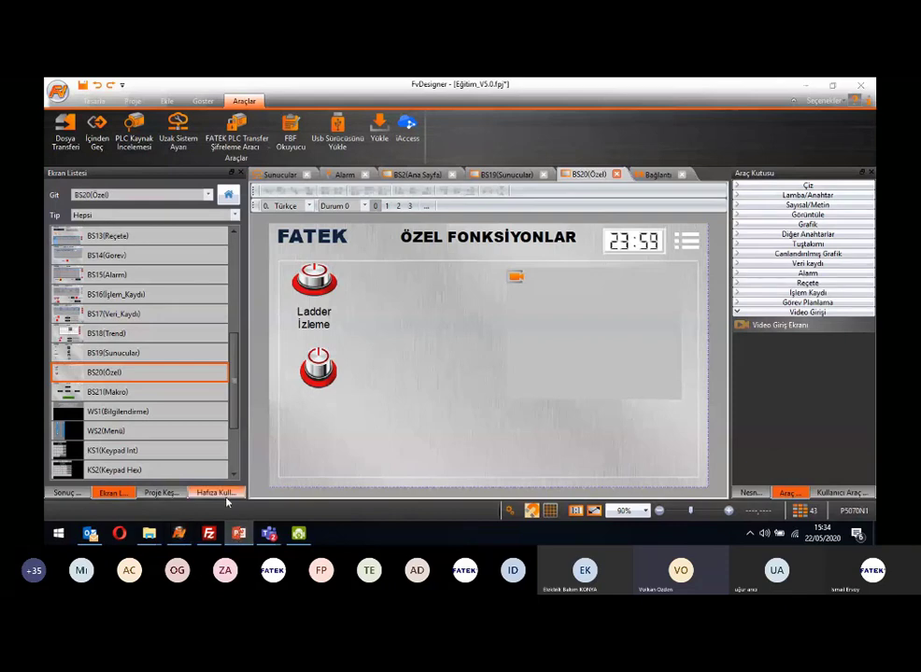
# - Switch to the PowerPoint slideshow and advance to slide 79, Sistem Ayarları
pyautogui.hotkey('alt', 'Tab')
pyautogui.click(237, 532)
pyautogui.click(237, 531)
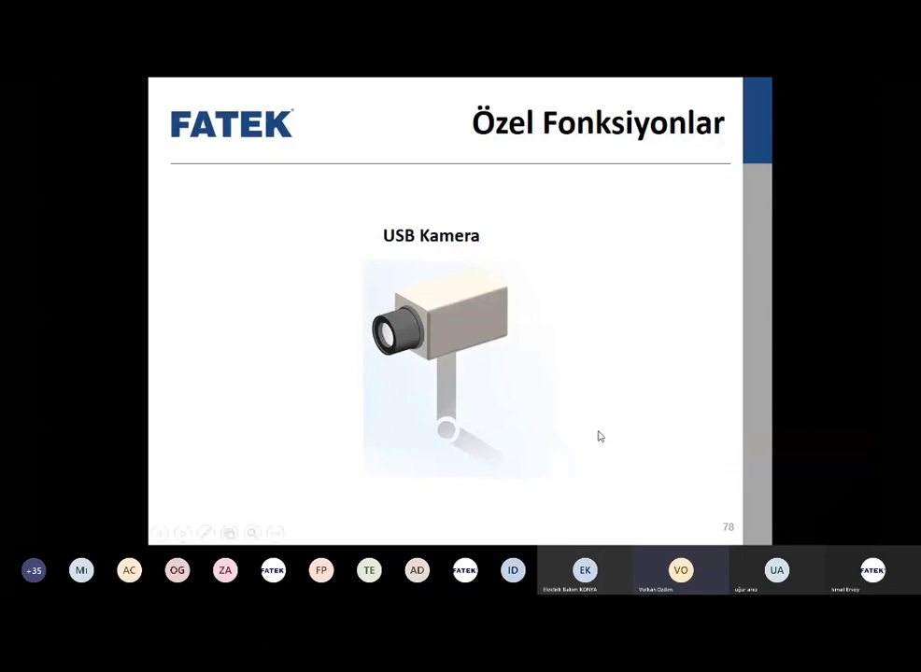
pyautogui.press('Right')
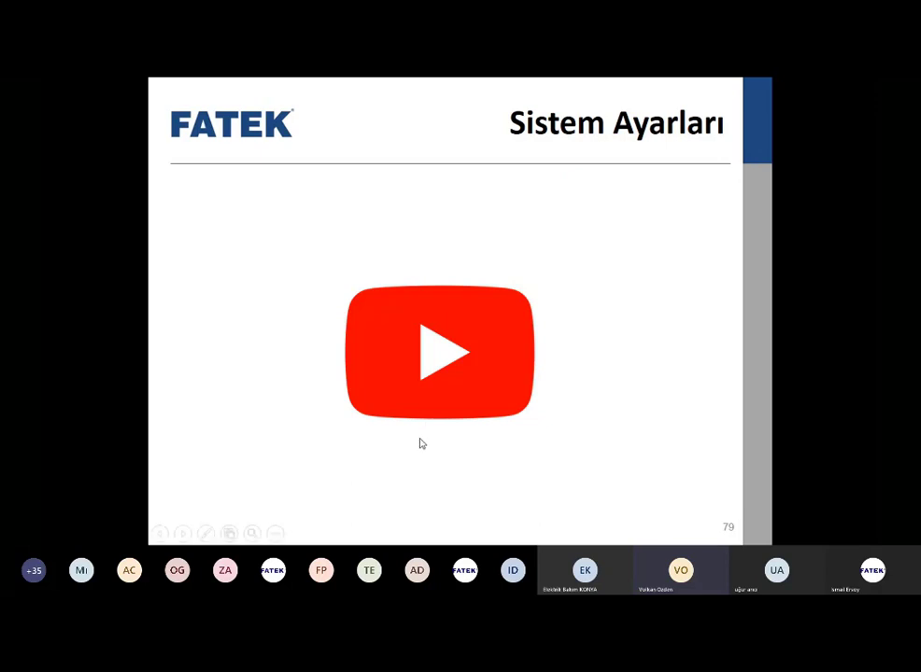
# - Open the sistem_ayar video from the slide's YouTube icon, confirm the prompt, and play it
pyautogui.click(443, 374)
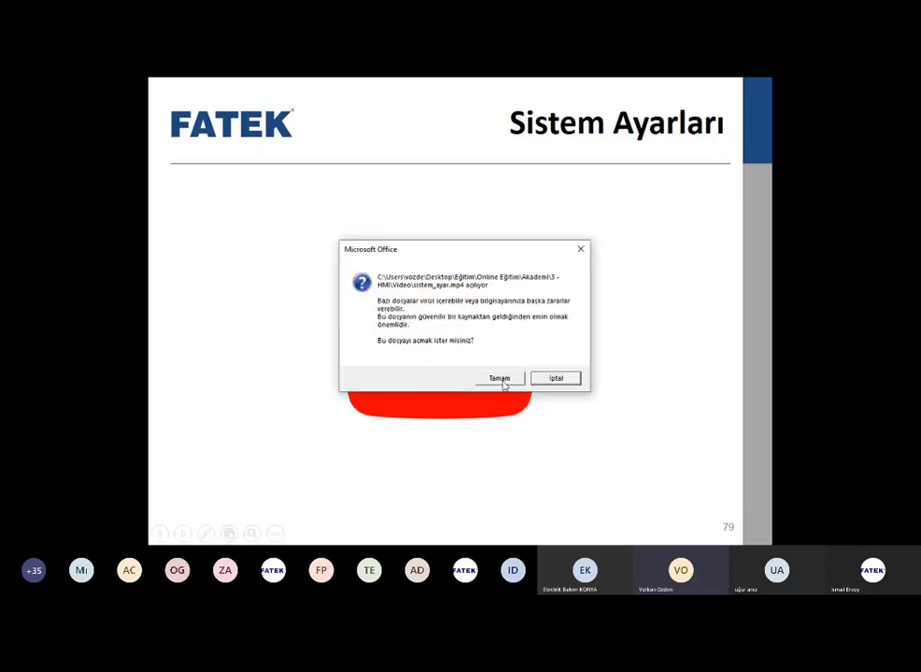
pyautogui.click(504, 380)
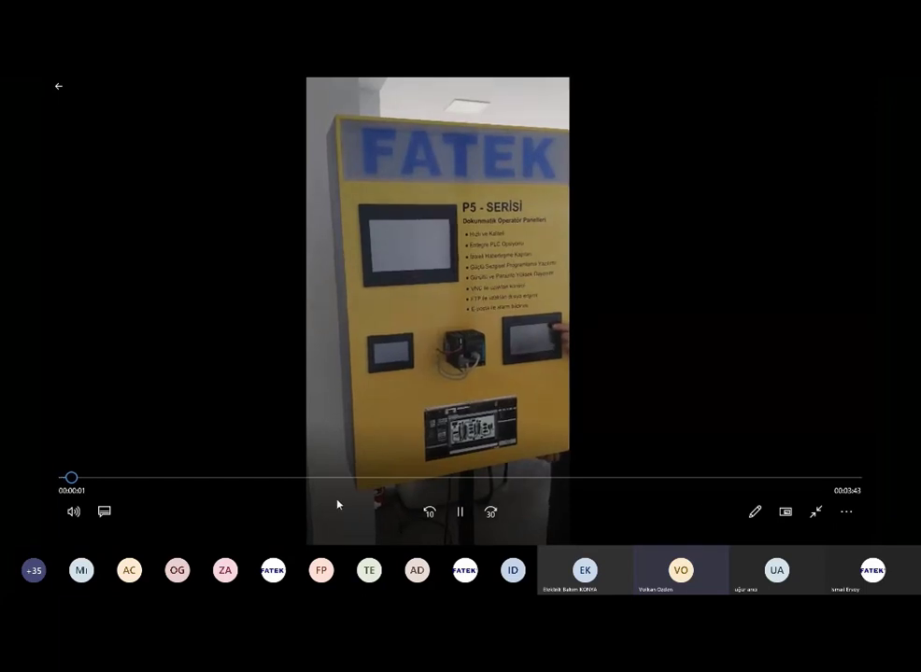
pyautogui.click(74, 512)
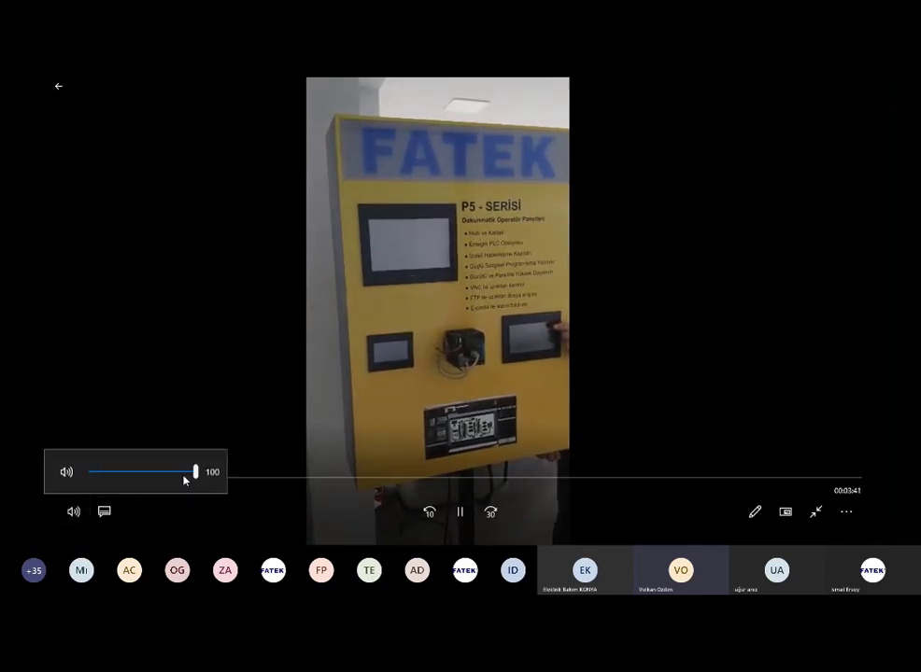
pyautogui.click(461, 512)
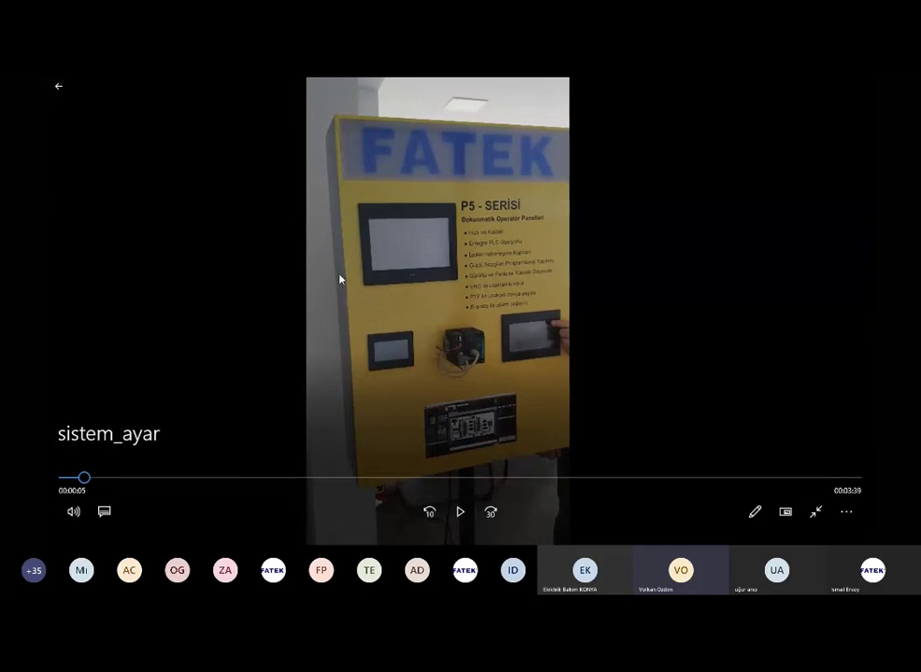
pyautogui.press('super')
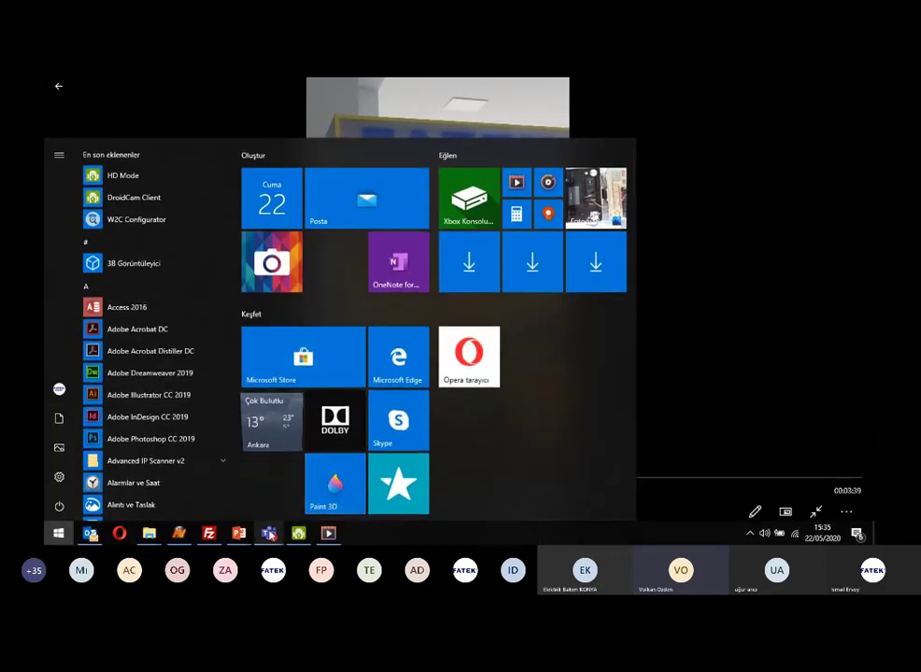
pyautogui.click(240, 499)
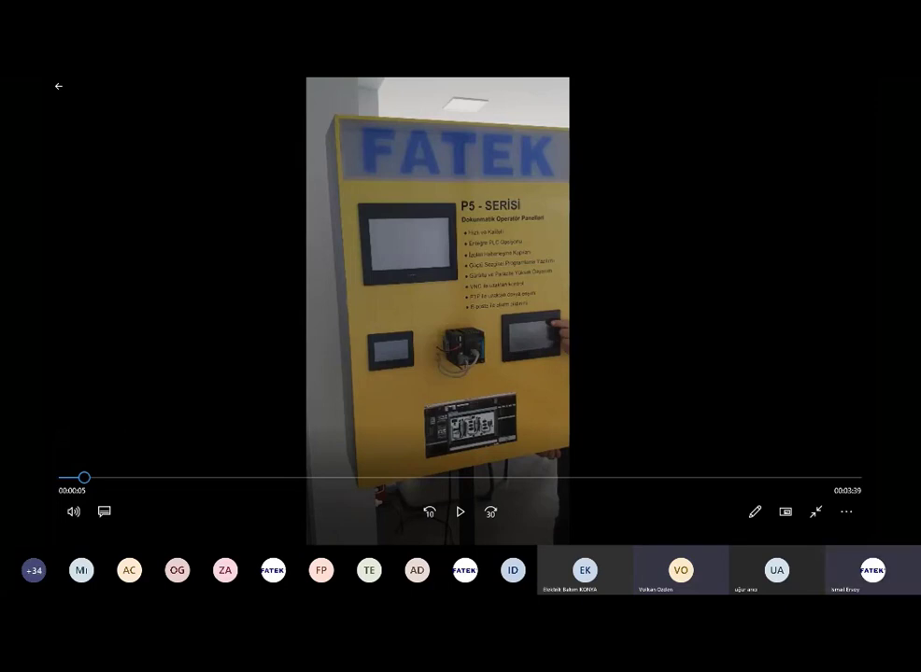
pyautogui.click(462, 512)
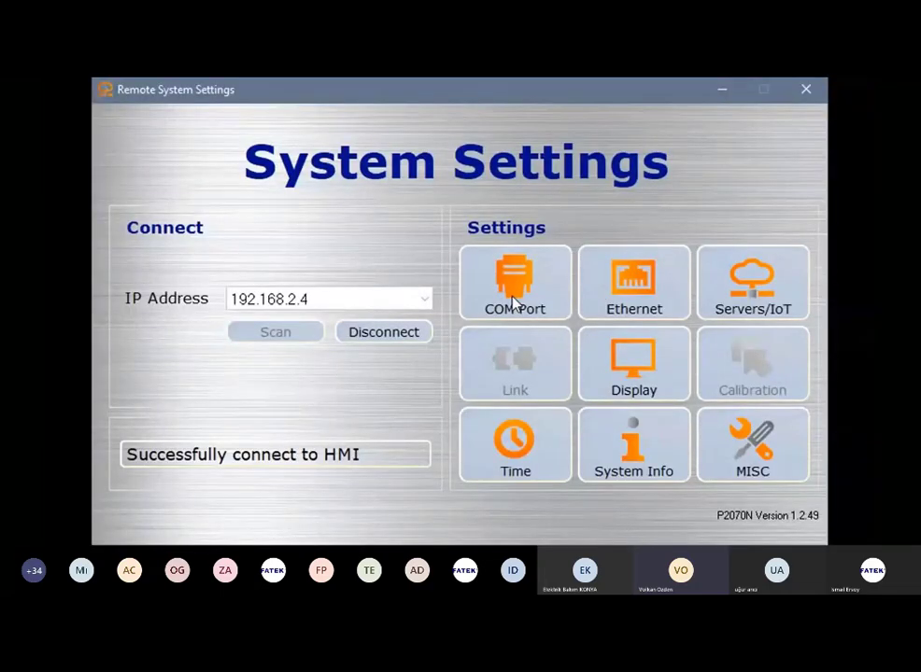
# - Review the COM Port and Ethernet settings without changes, then open the Servers/IoT FTP settings
pyautogui.click(512, 300)
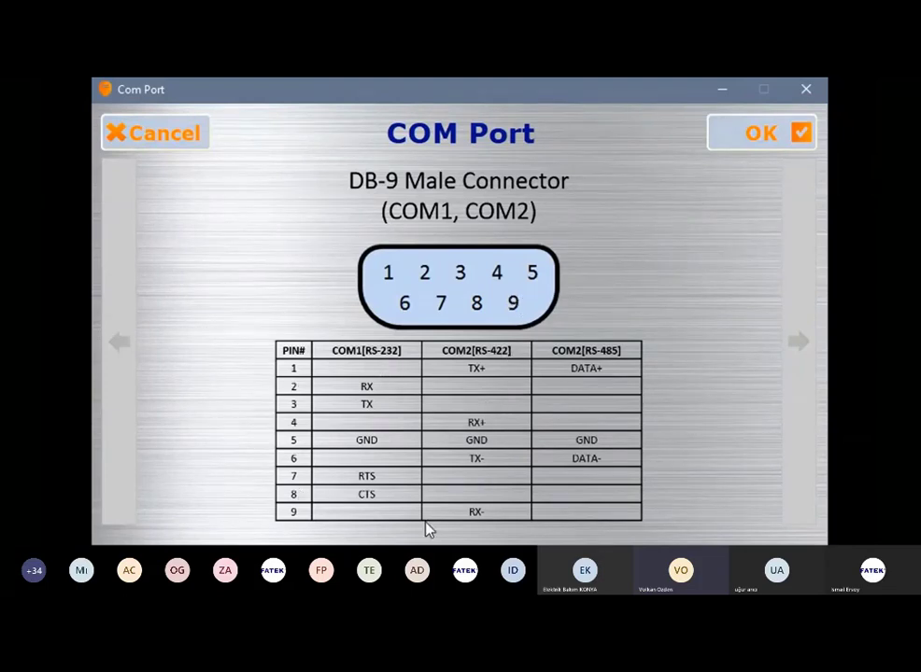
pyautogui.click(146, 136)
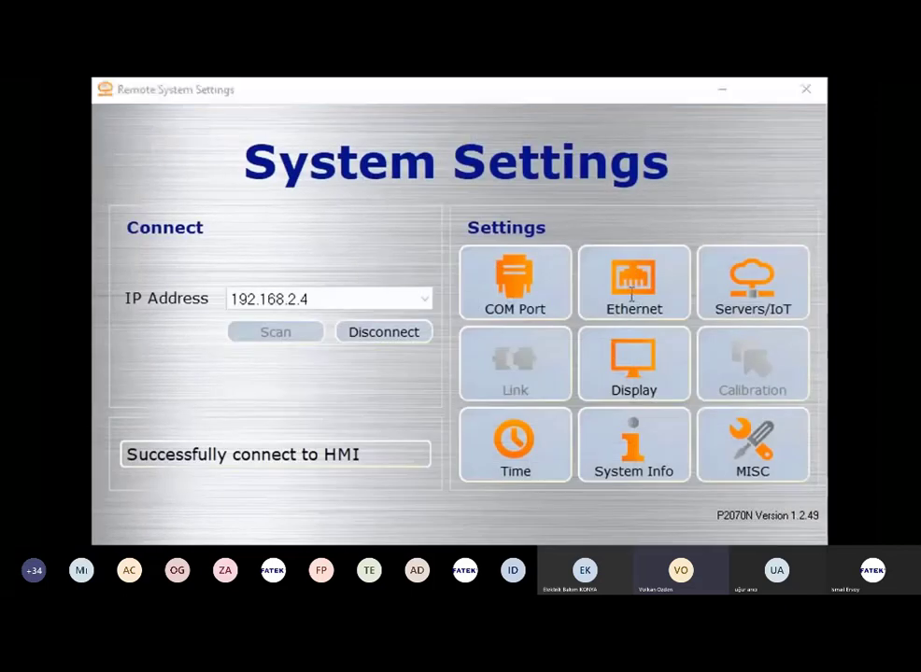
pyautogui.click(631, 295)
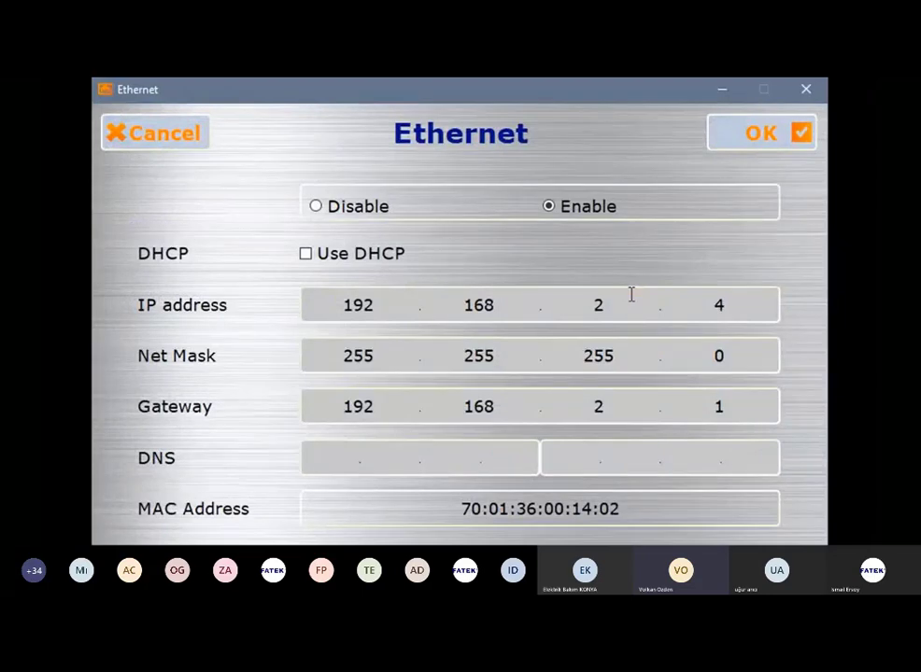
pyautogui.click(171, 134)
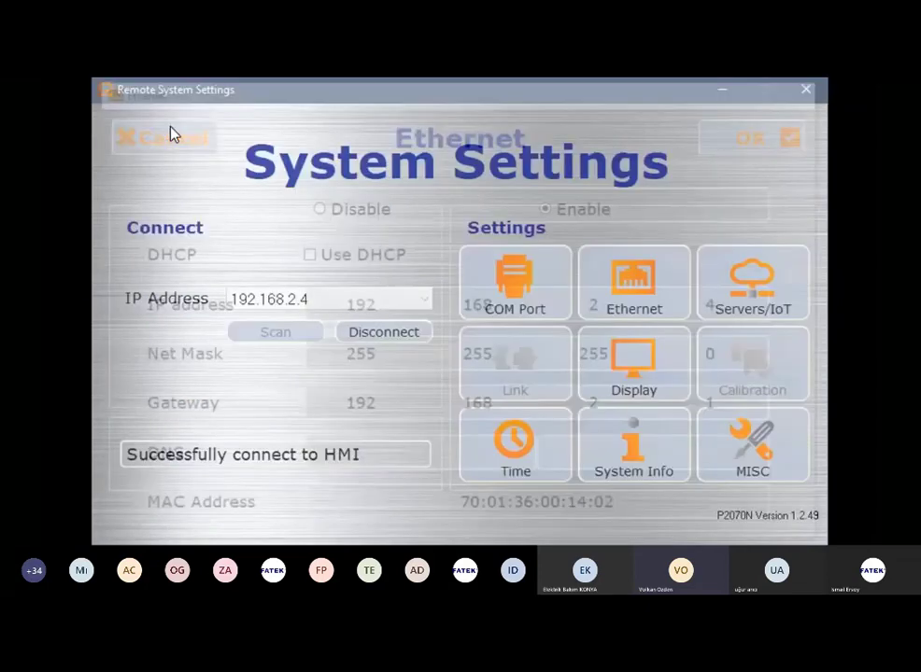
pyautogui.click(756, 289)
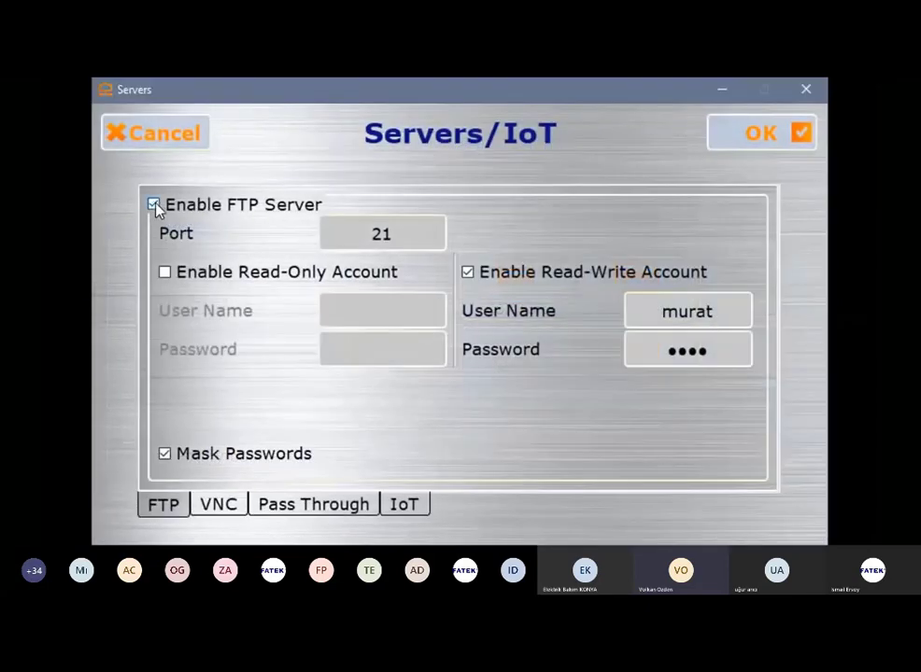
# - Disable the HMI's FTP and VNC servers, check the Pass Through and IoT tabs, and save
pyautogui.click(154, 205)
pyautogui.click(220, 507)
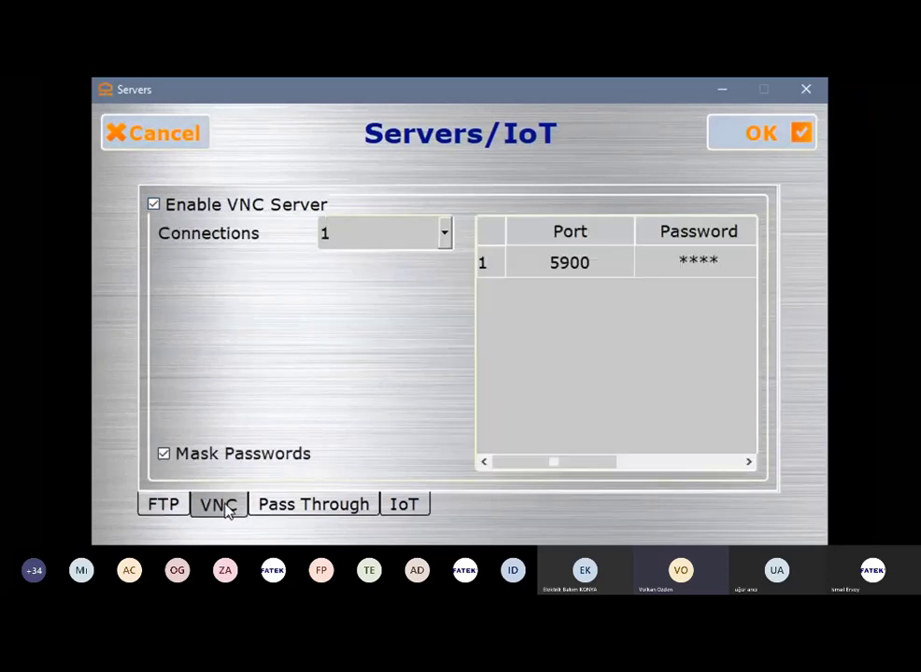
pyautogui.click(153, 207)
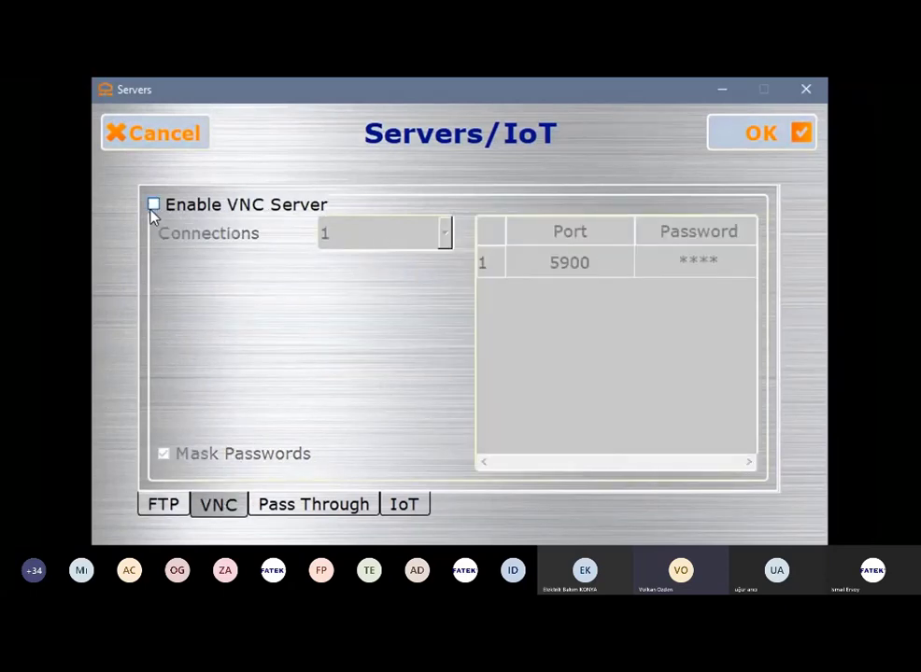
pyautogui.click(348, 509)
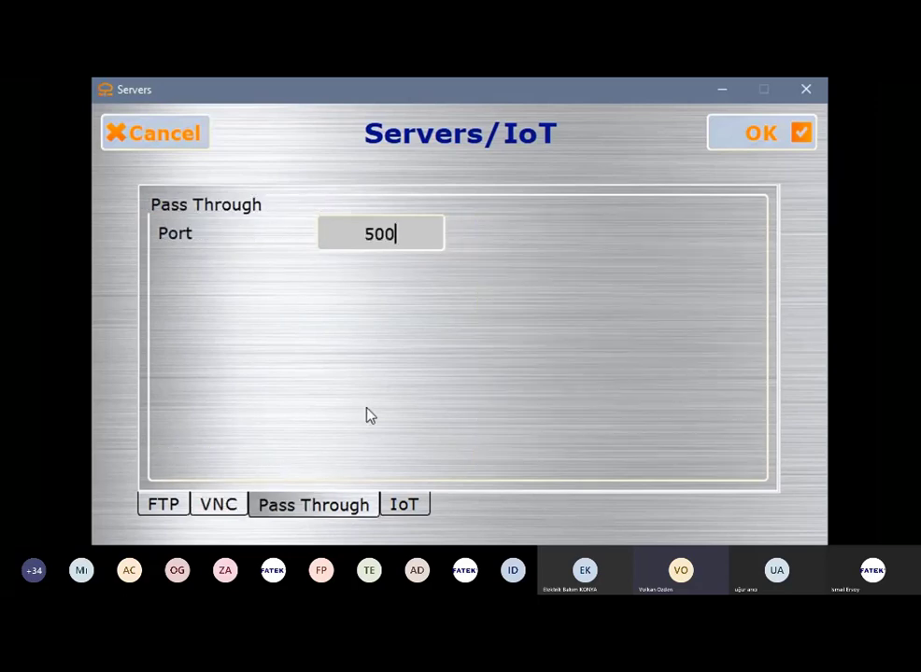
pyautogui.click(404, 504)
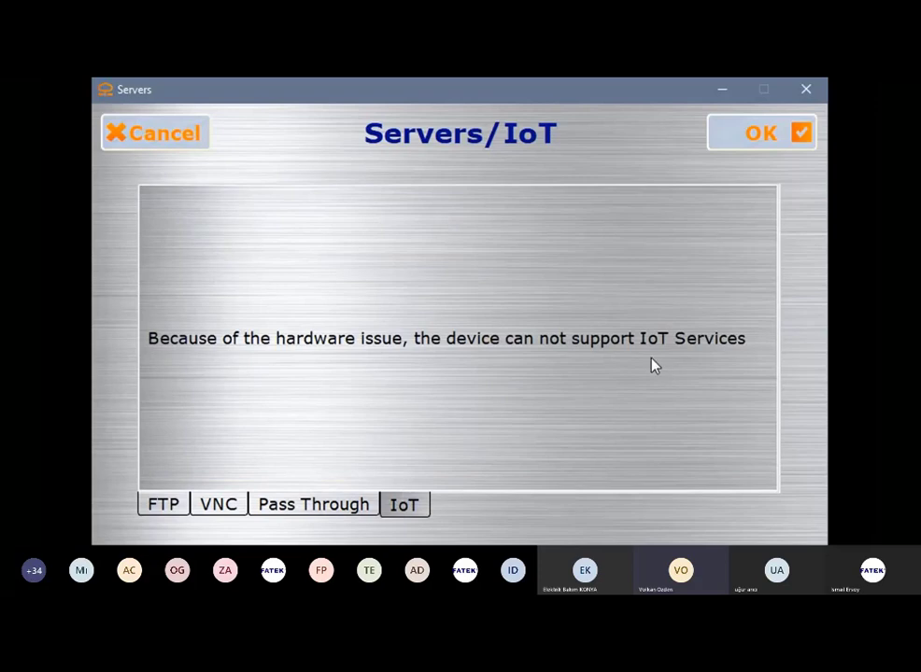
pyautogui.click(800, 147)
pyautogui.click(525, 348)
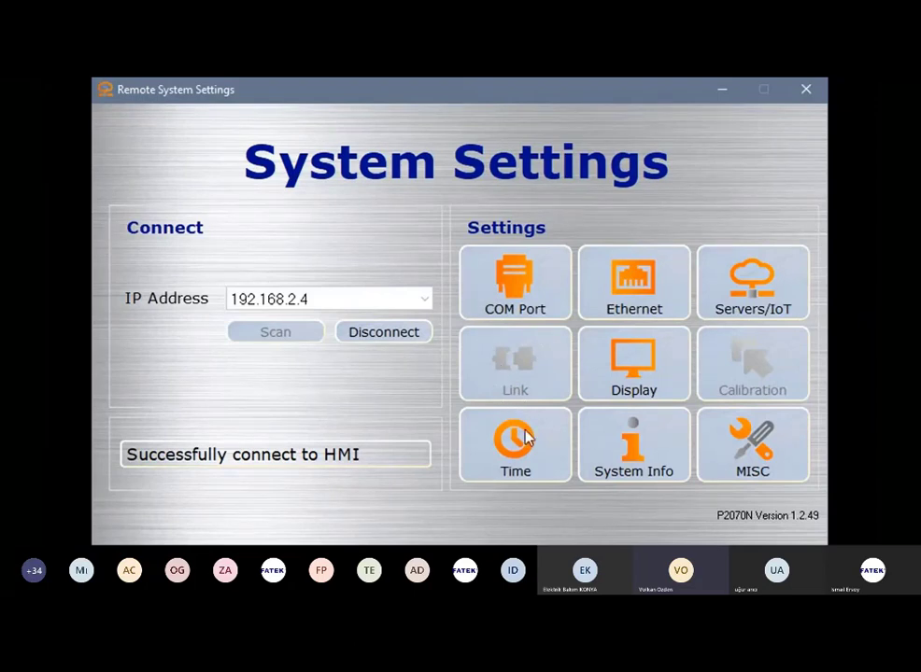
pyautogui.click(627, 371)
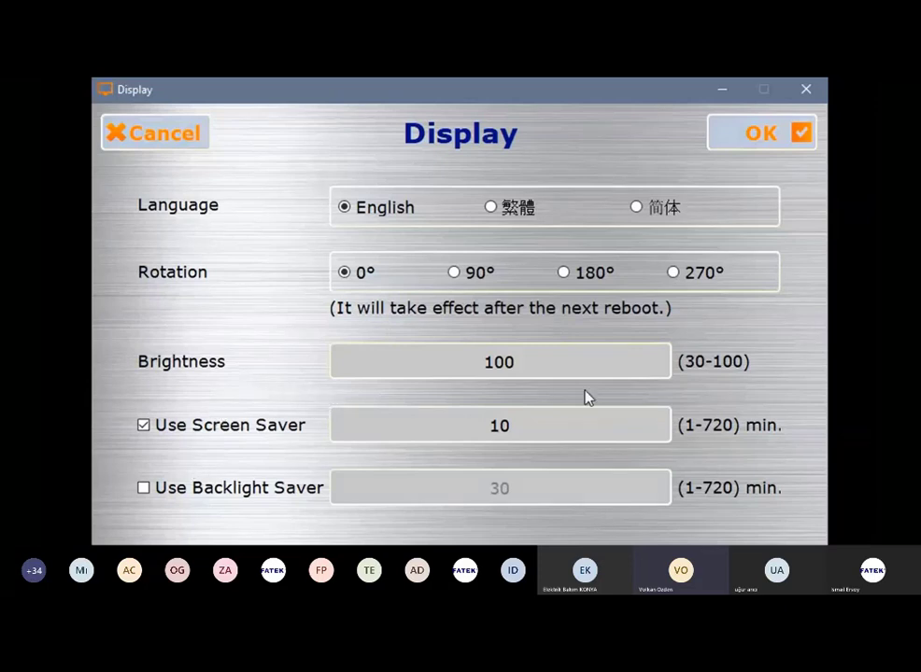
pyautogui.click(152, 147)
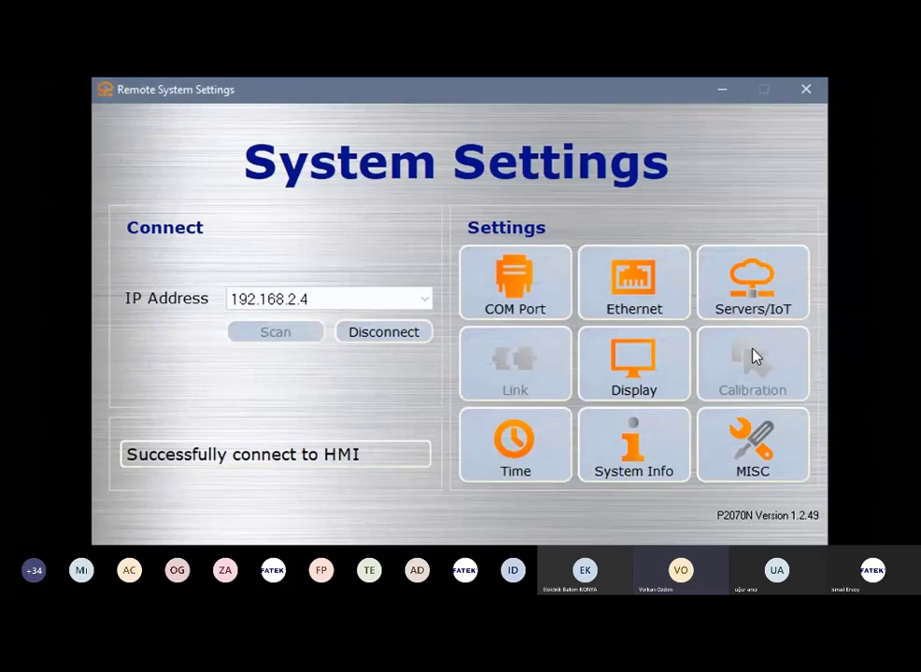
pyautogui.click(517, 456)
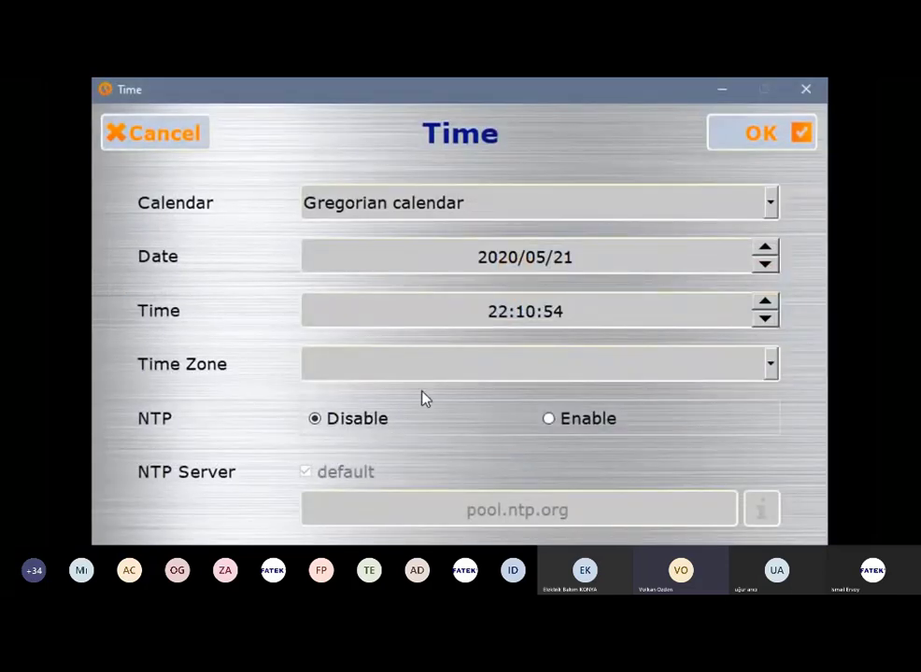
pyautogui.click(192, 137)
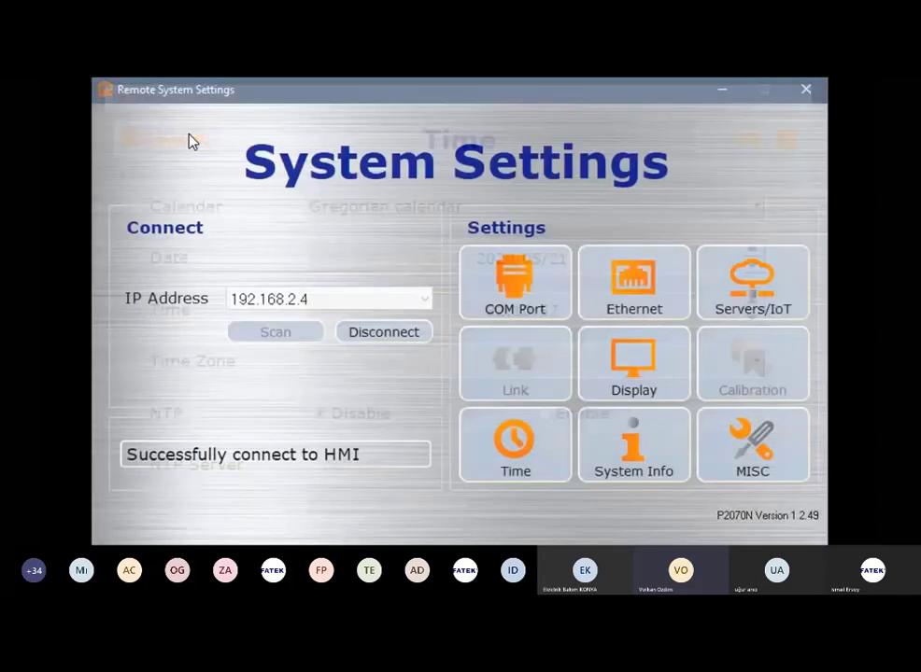
pyautogui.click(629, 464)
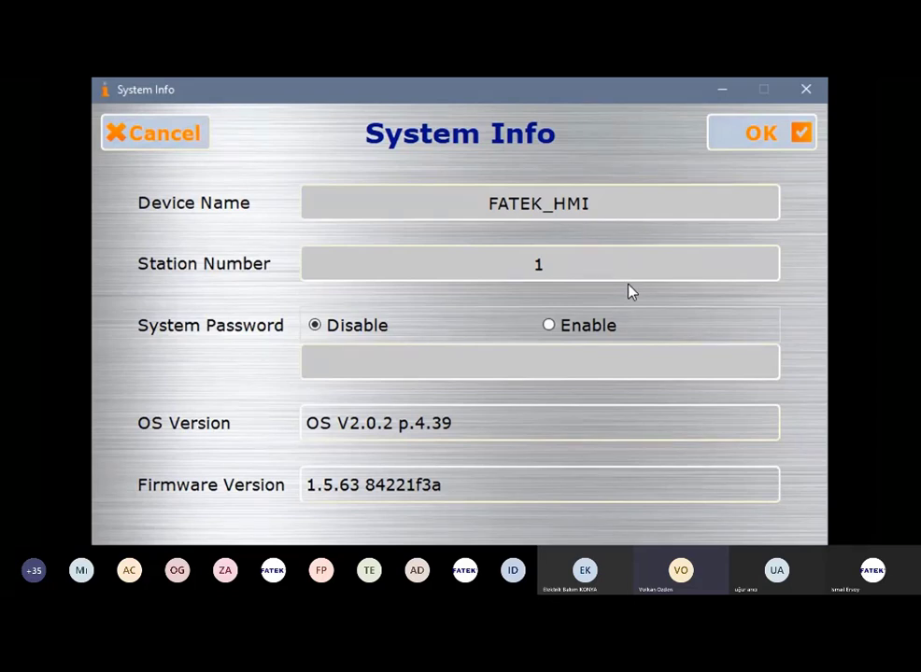
pyautogui.click(159, 133)
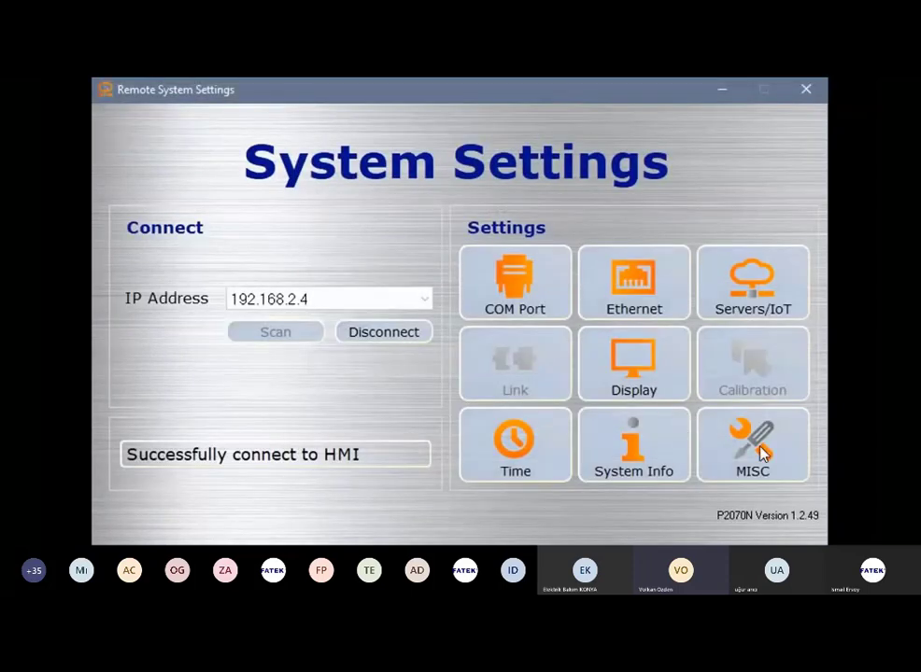
pyautogui.click(761, 451)
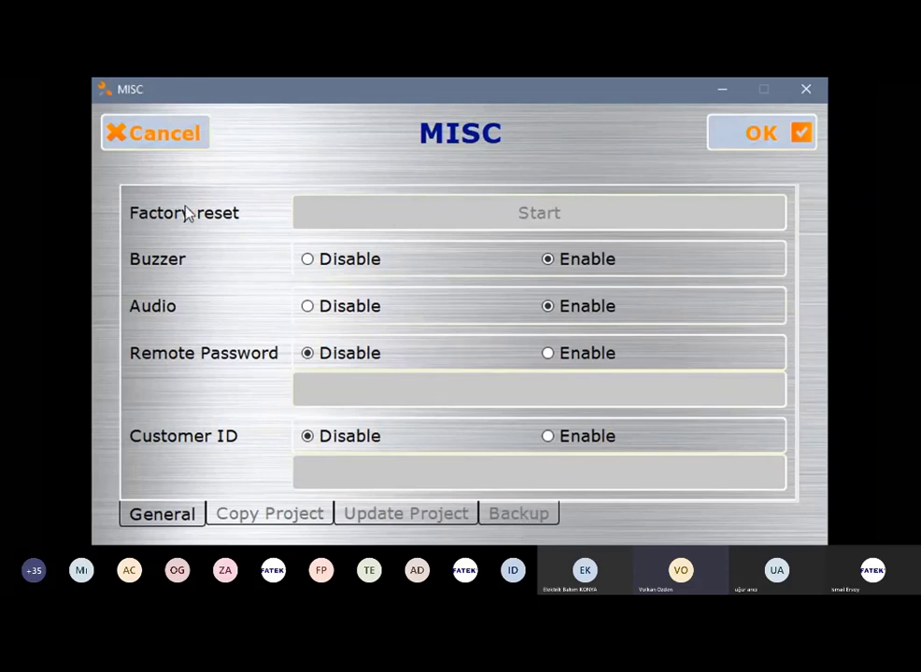
pyautogui.click(166, 145)
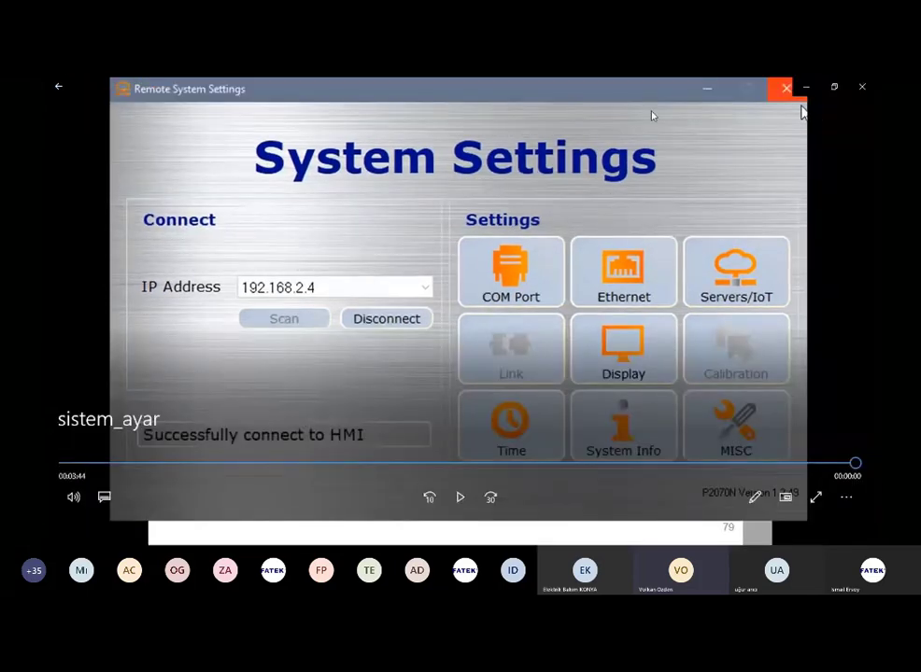
# - Exit and close the full-screen demo video to return to slide 79, then open the Start menu
pyautogui.doubleClick(528, 106)
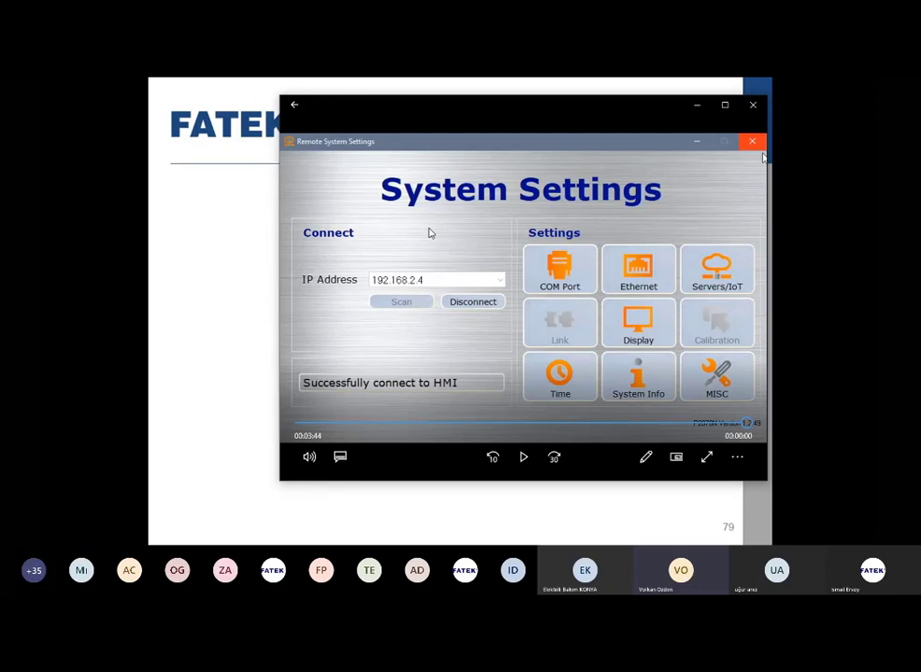
pyautogui.click(753, 105)
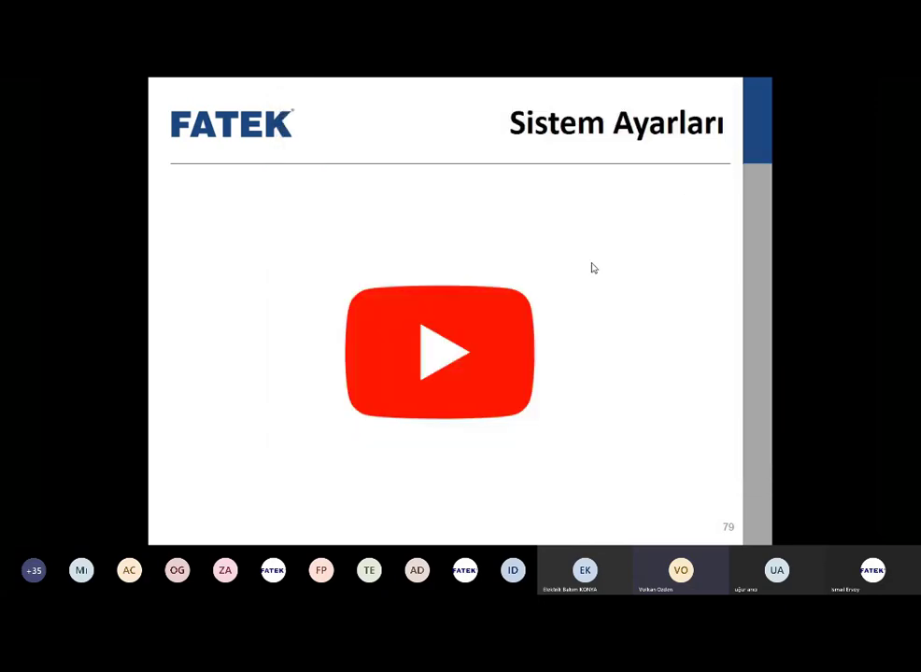
pyautogui.press('super')
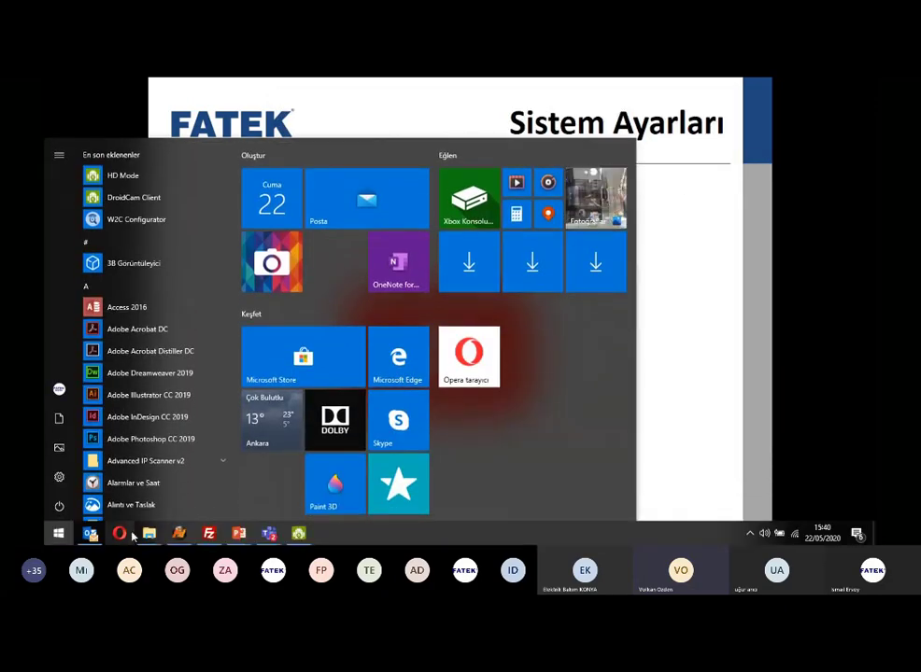
# - Open fatek.com.tr in Opera, dismiss the training pop-up and go to the E-Bülten page
pyautogui.click(128, 537)
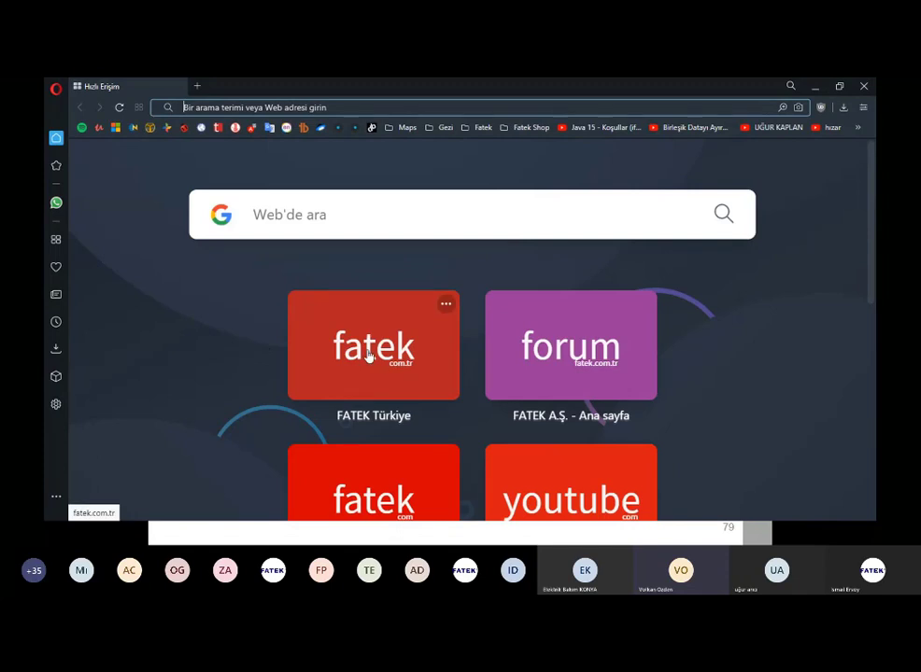
pyautogui.click(368, 356)
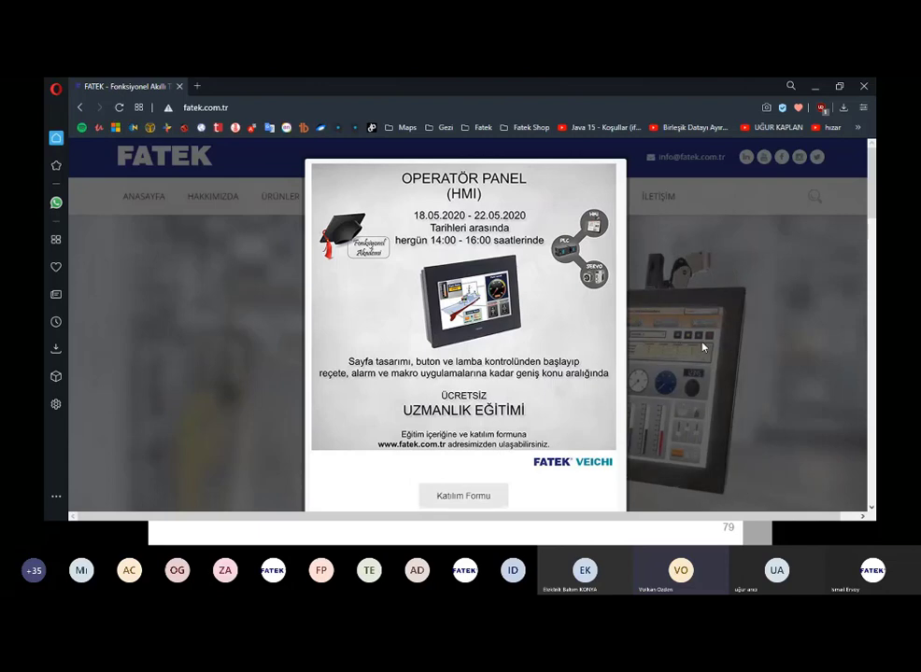
pyautogui.click(704, 348)
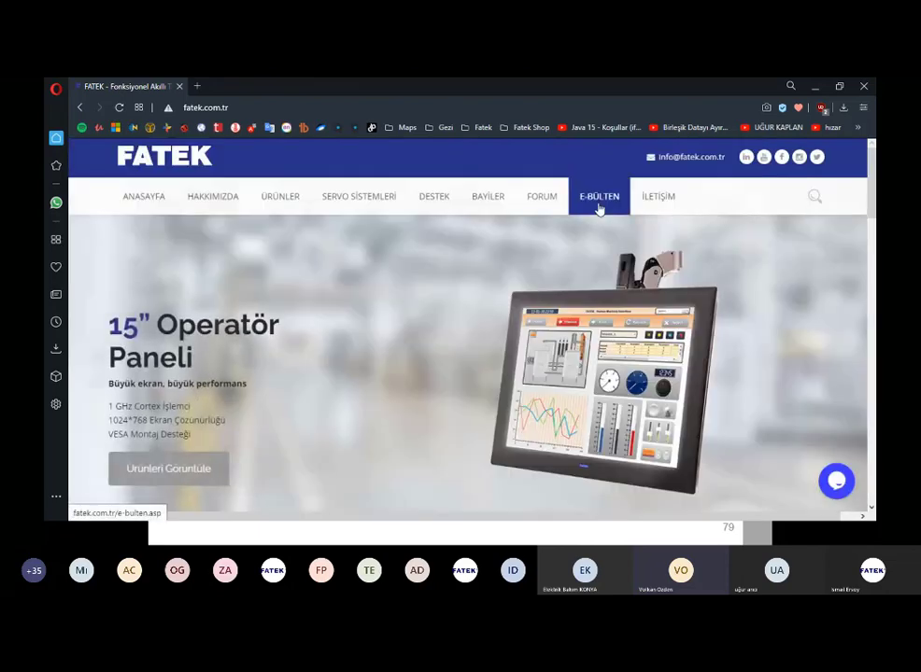
pyautogui.click(597, 212)
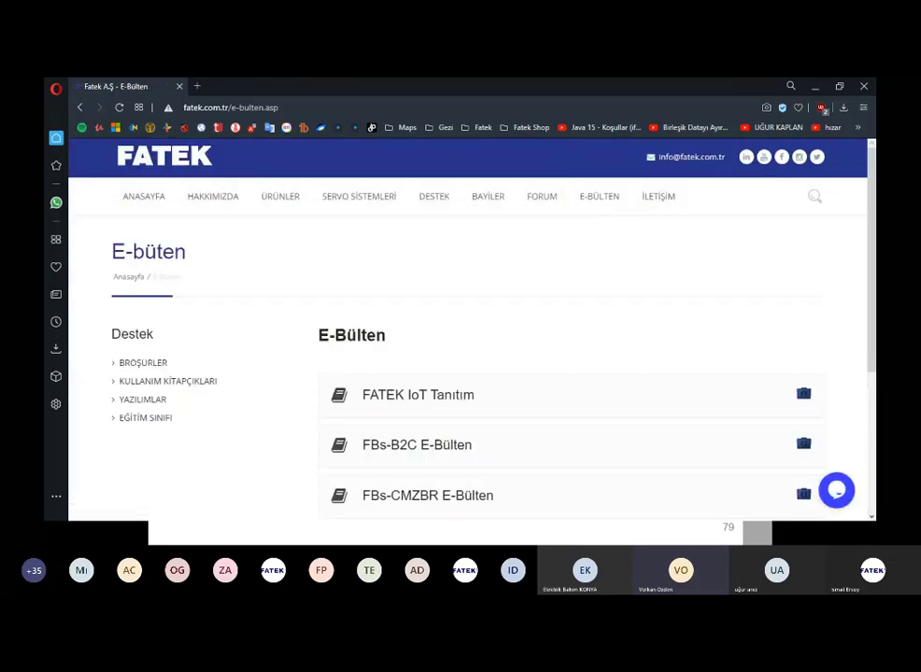
# - Bring Opera back and open the FATEK IoT Tanıtım bulletin PDF from the E-Bülten list
pyautogui.hotkey('alt', 'Tab')
pyautogui.click(58, 533)
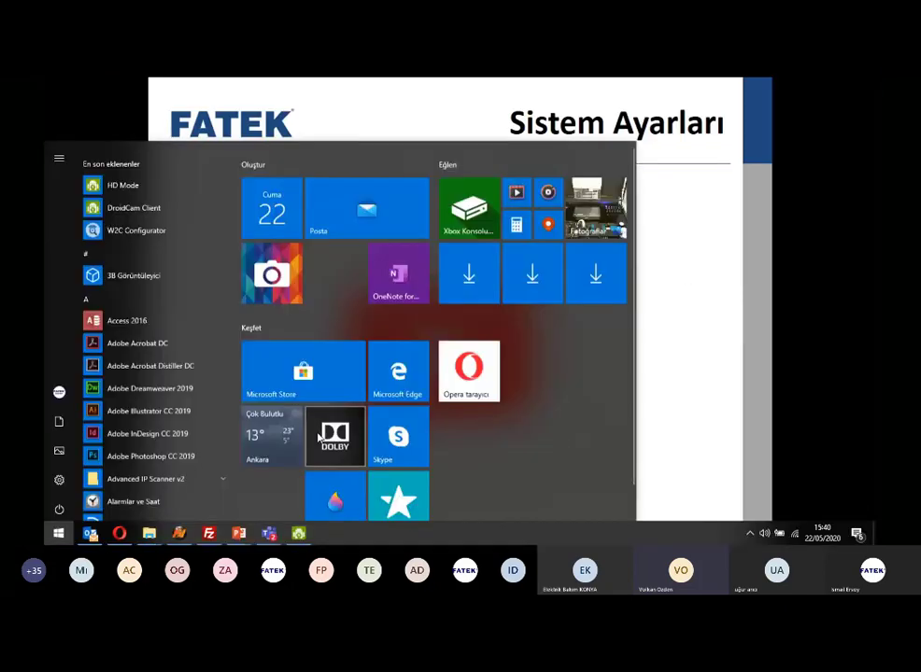
pyautogui.click(121, 533)
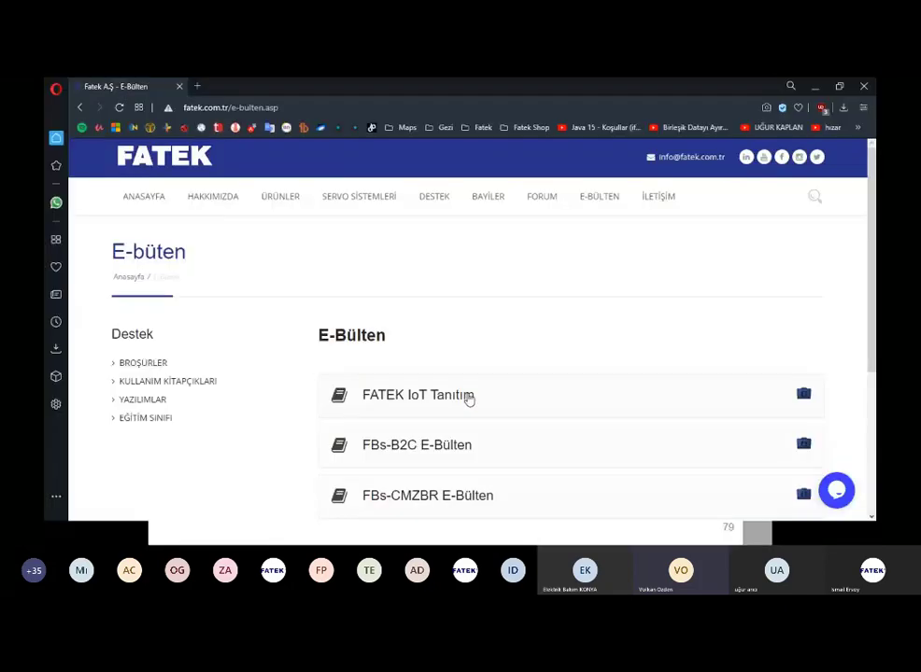
pyautogui.scroll(-1, 870, 269)
pyautogui.scroll(-2, 798, 312)
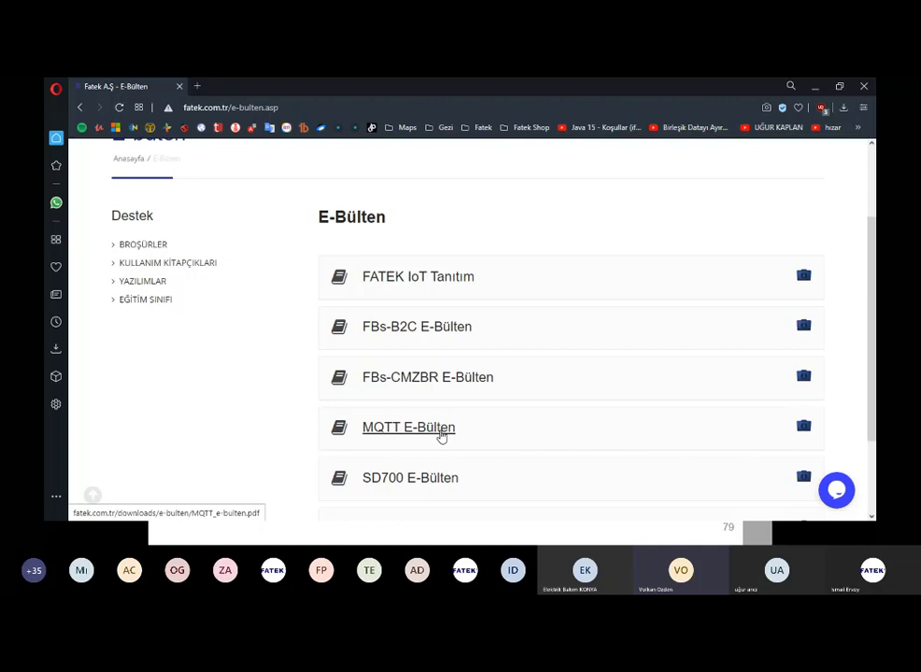
pyautogui.click(443, 285)
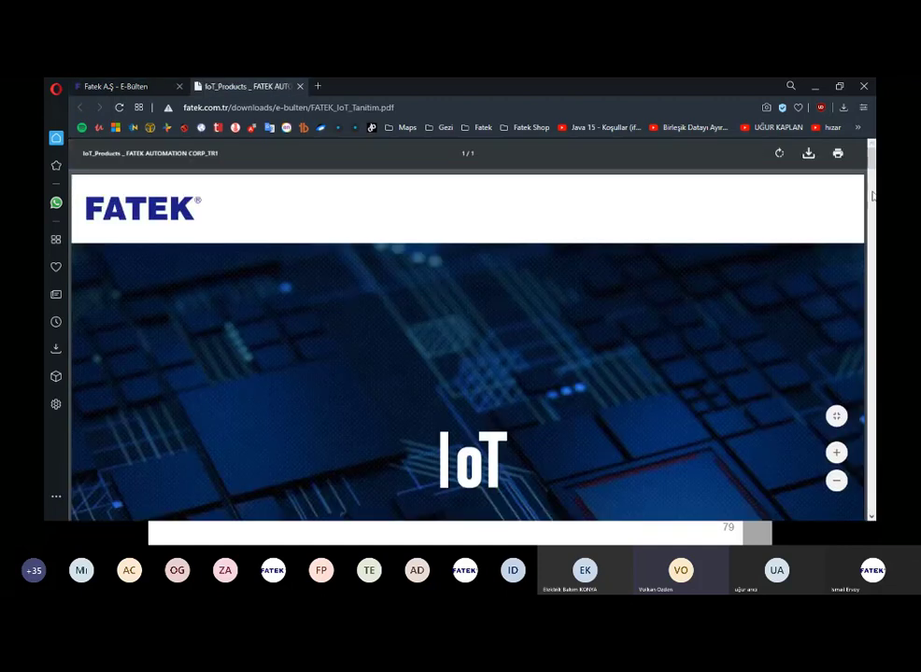
# - Scroll through the FATEK IoT Tanıtım PDF
pyautogui.scroll(-5, 872, 193)
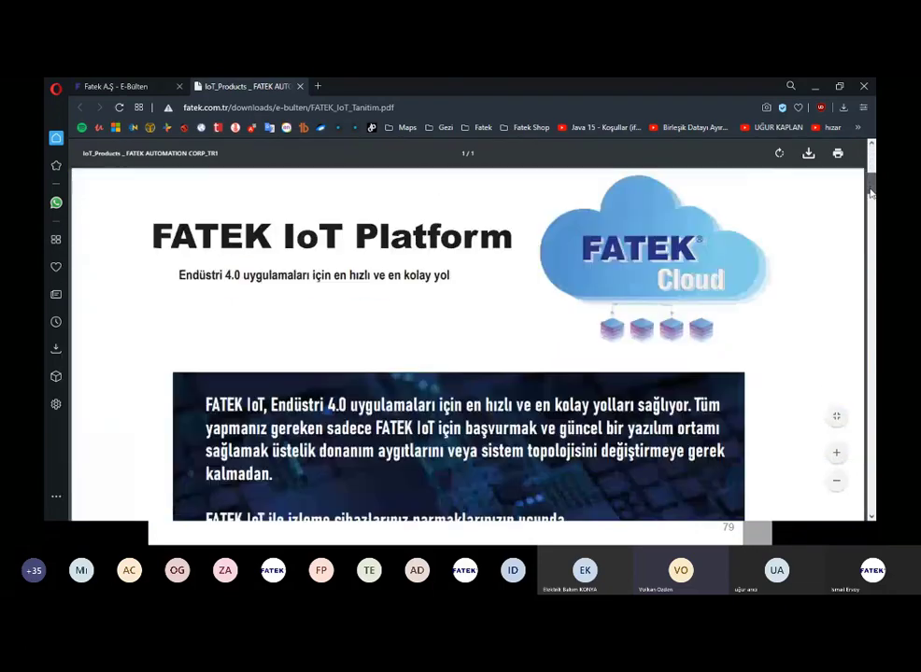
pyautogui.moveTo(871, 193); pyautogui.dragTo(852, 397)
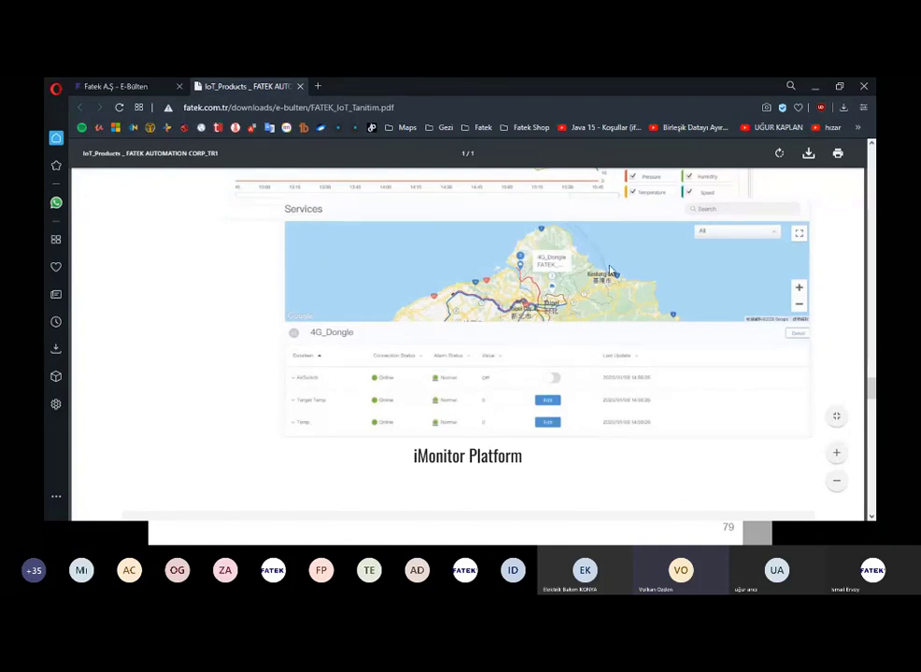
pyautogui.moveTo(871, 390); pyautogui.dragTo(874, 489)
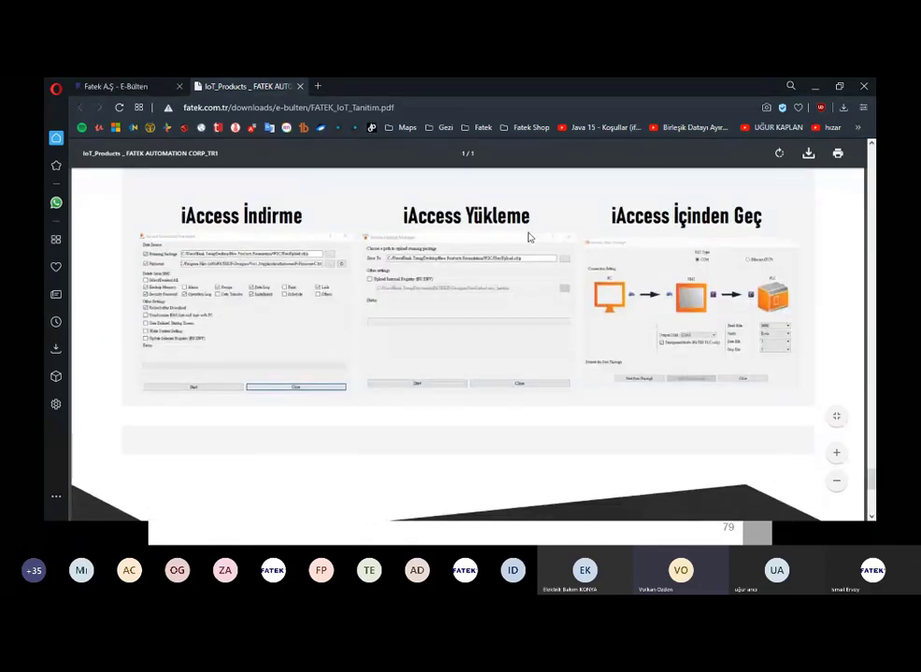
# - Close the PDF and E-Bülten tabs, then close the Opera window
pyautogui.click(299, 86)
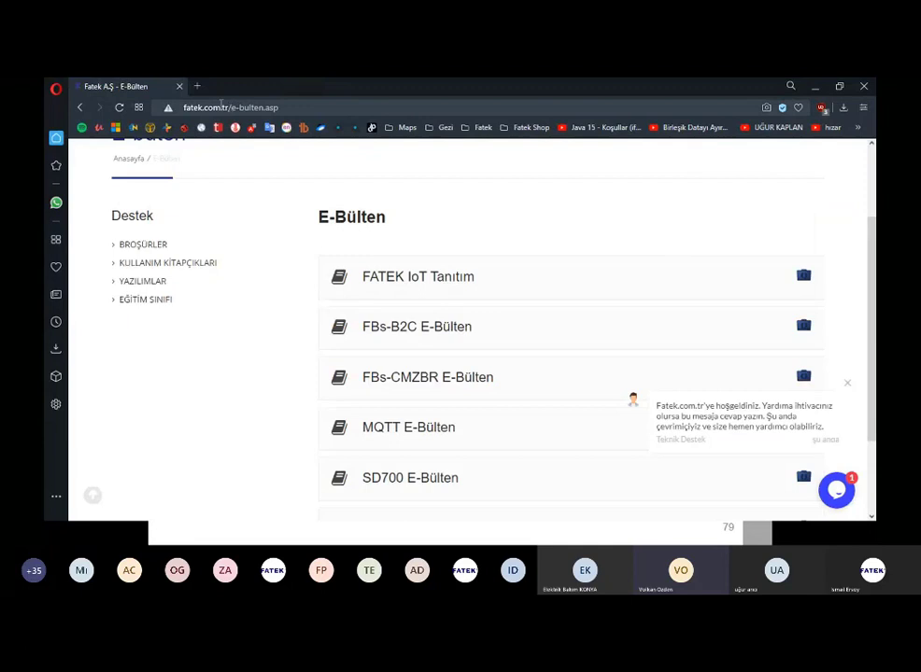
pyautogui.click(179, 86)
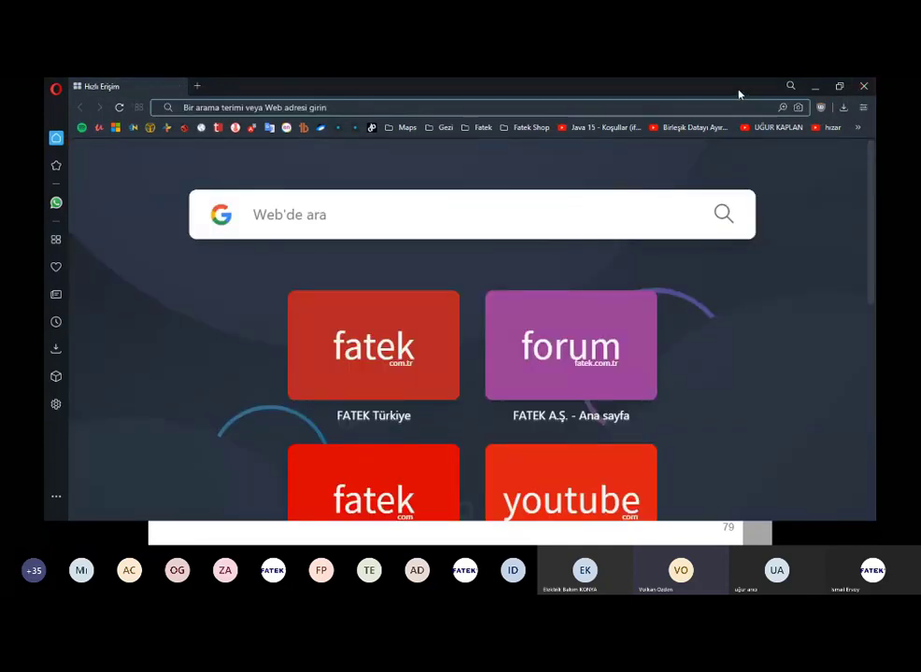
pyautogui.moveTo(737, 94); pyautogui.dragTo(686, 205)
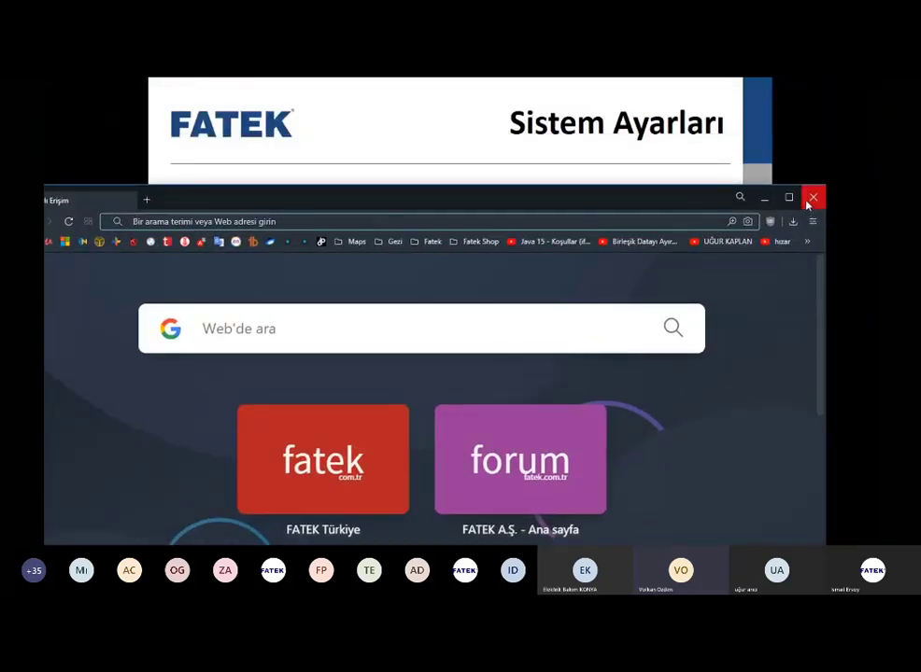
pyautogui.click(811, 198)
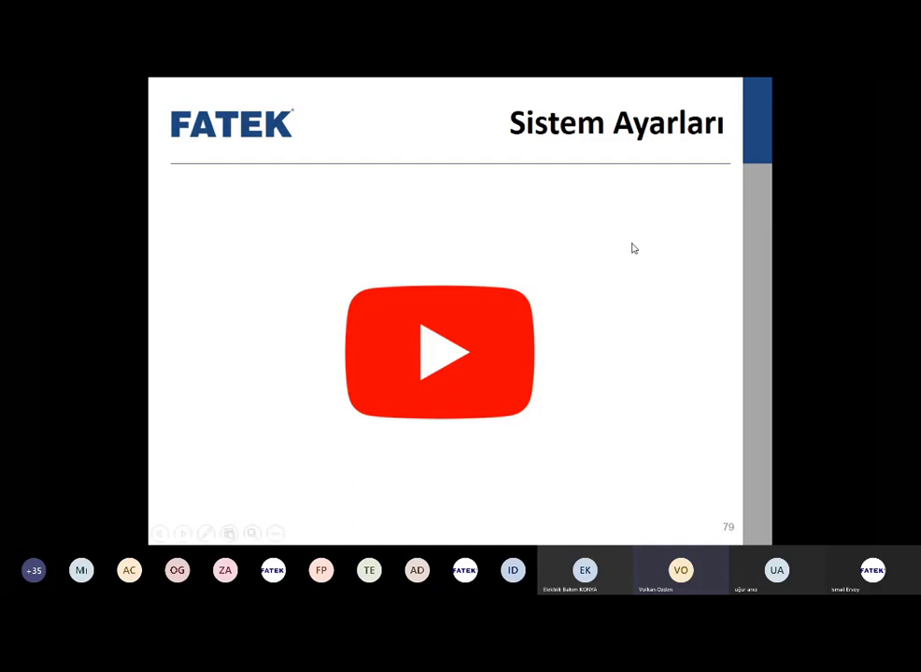
# - Switch to the desktop and arrange the UltraVNC Viewer and DroidCam windows
pyautogui.hotkey('alt', 'Tab')
pyautogui.moveTo(489, 185); pyautogui.dragTo(601, 164)
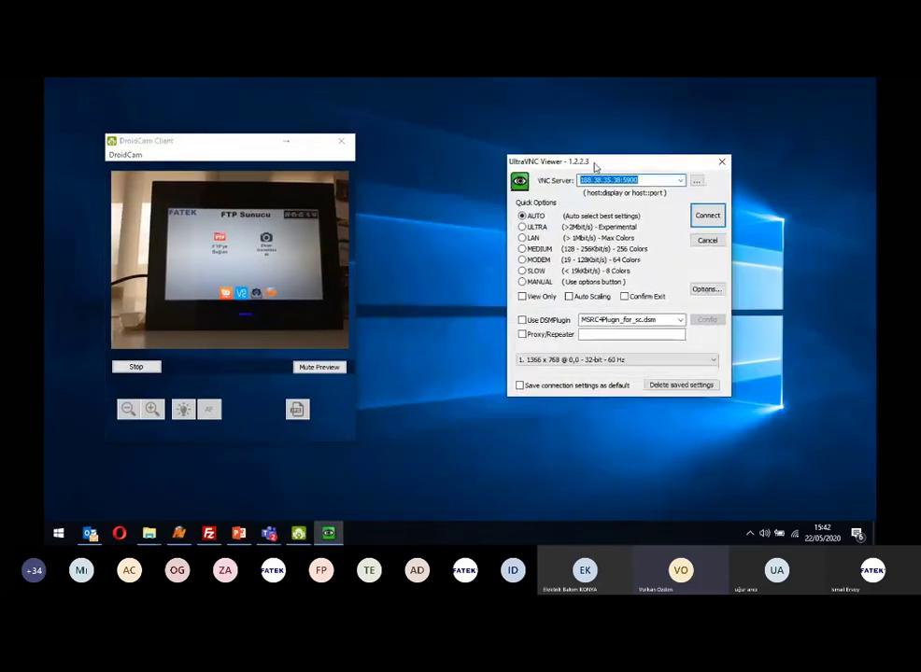
pyautogui.moveTo(229, 149); pyautogui.dragTo(271, 156)
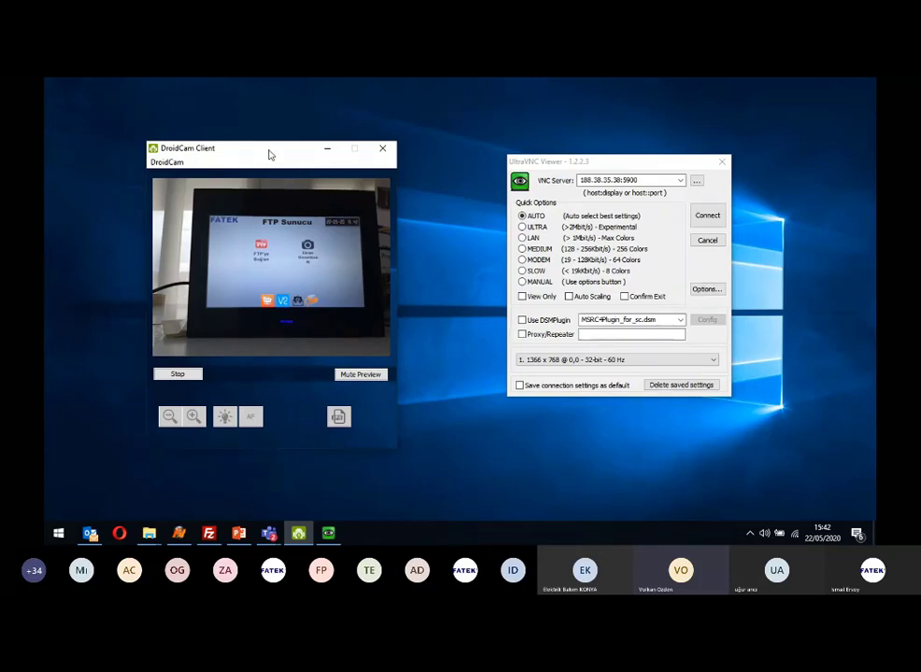
pyautogui.moveTo(270, 155); pyautogui.dragTo(241, 155)
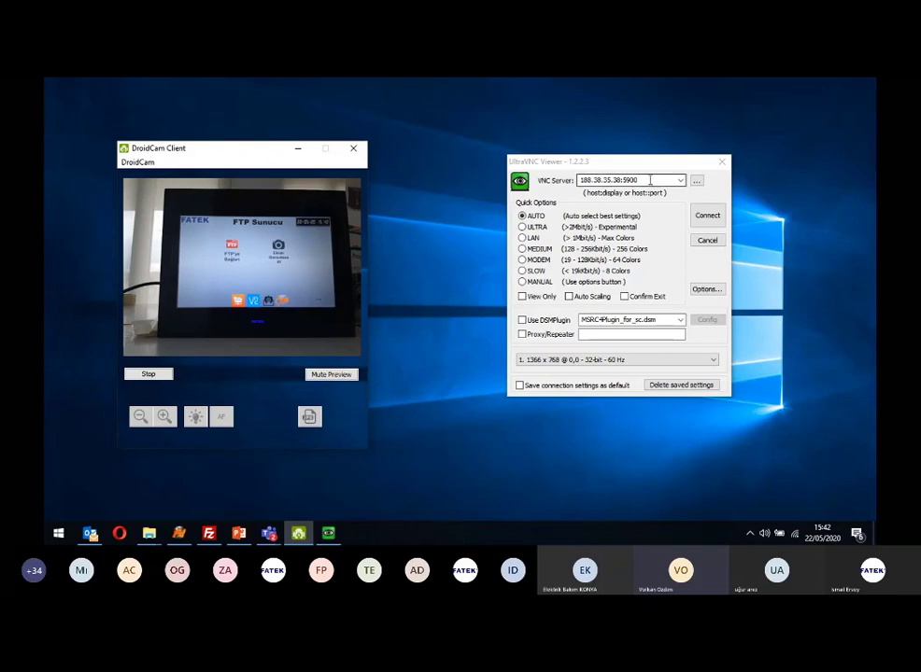
# - Select the HMI's VNC server address and connect to it
pyautogui.moveTo(650, 181); pyautogui.dragTo(629, 181)
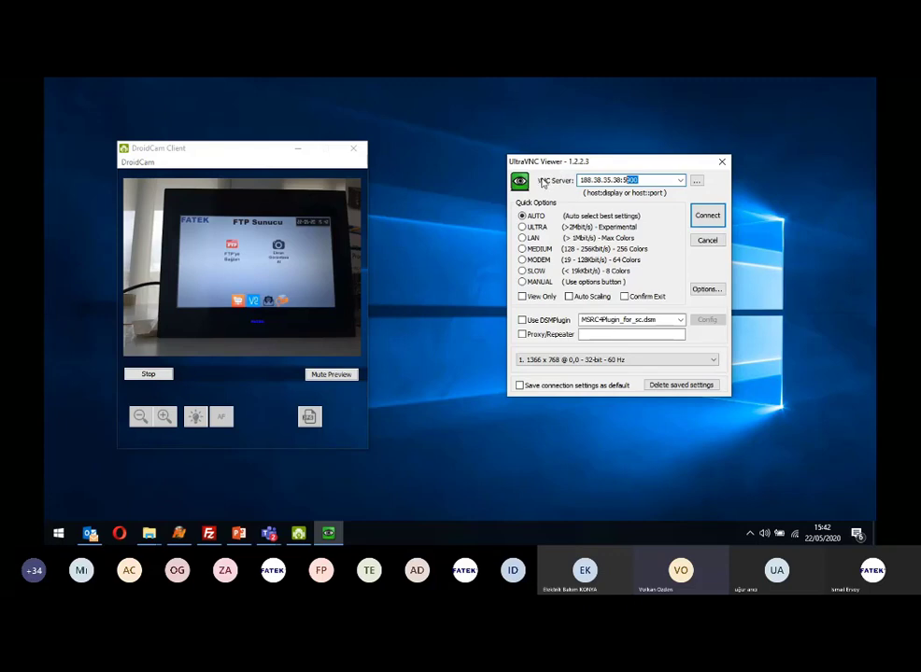
pyautogui.moveTo(616, 237); pyautogui.dragTo(576, 190)
pyautogui.click(708, 217)
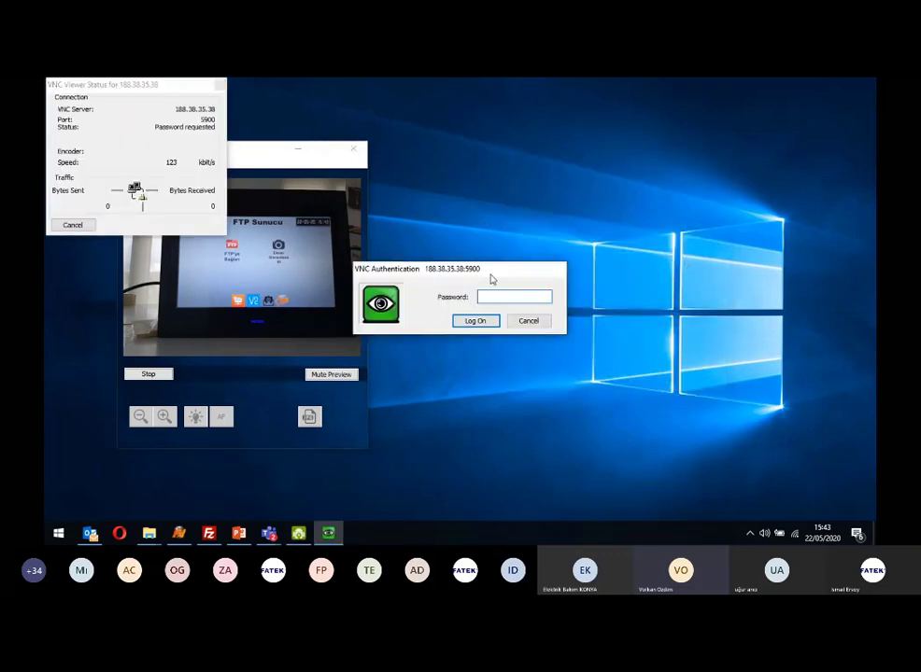
# - Log on with the VNC password and place the HMI screen beside the webcam view
pyautogui.write('******')
pyautogui.press('Return')
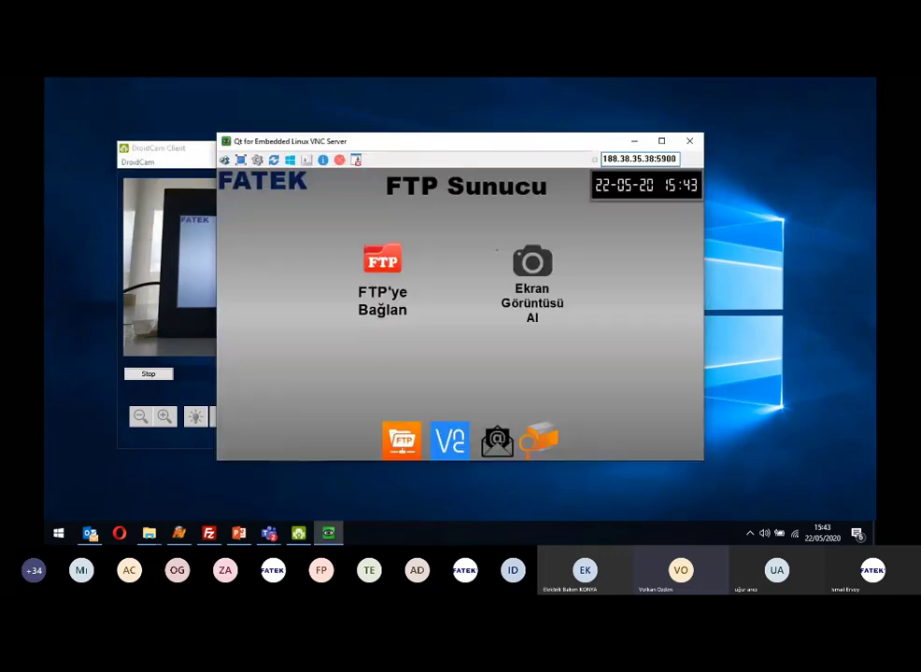
pyautogui.moveTo(471, 149); pyautogui.dragTo(626, 152)
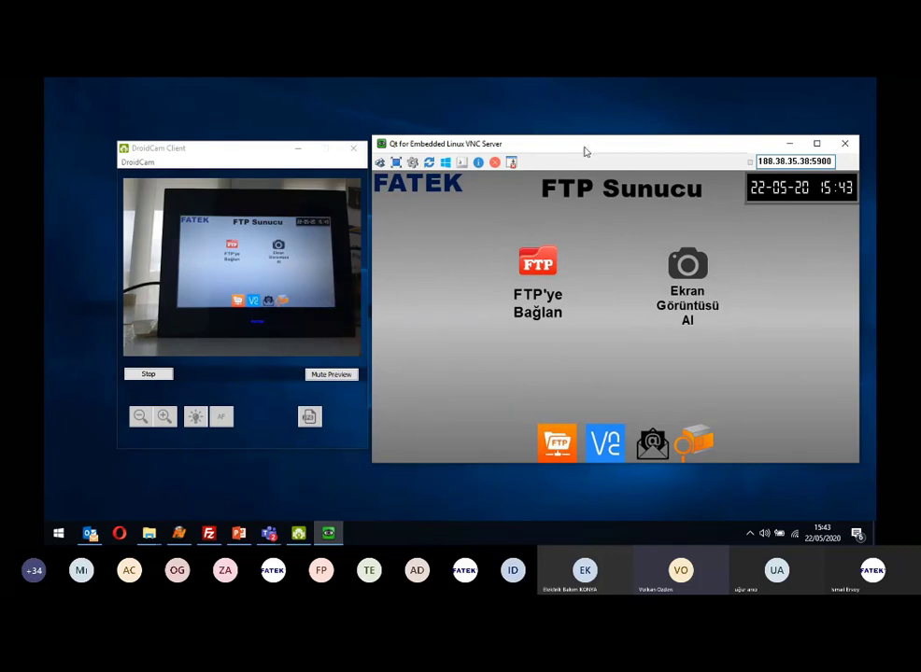
pyautogui.moveTo(586, 151); pyautogui.dragTo(589, 133)
pyautogui.moveTo(267, 164); pyautogui.dragTo(201, 122)
pyautogui.moveTo(569, 131); pyautogui.dragTo(512, 124)
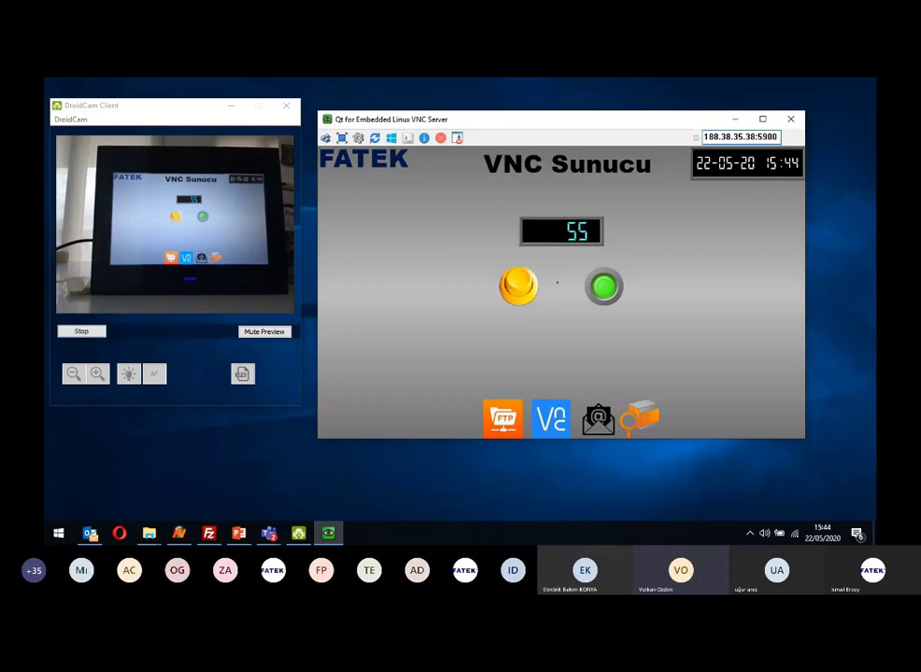
pyautogui.moveTo(547, 121); pyautogui.dragTo(534, 135)
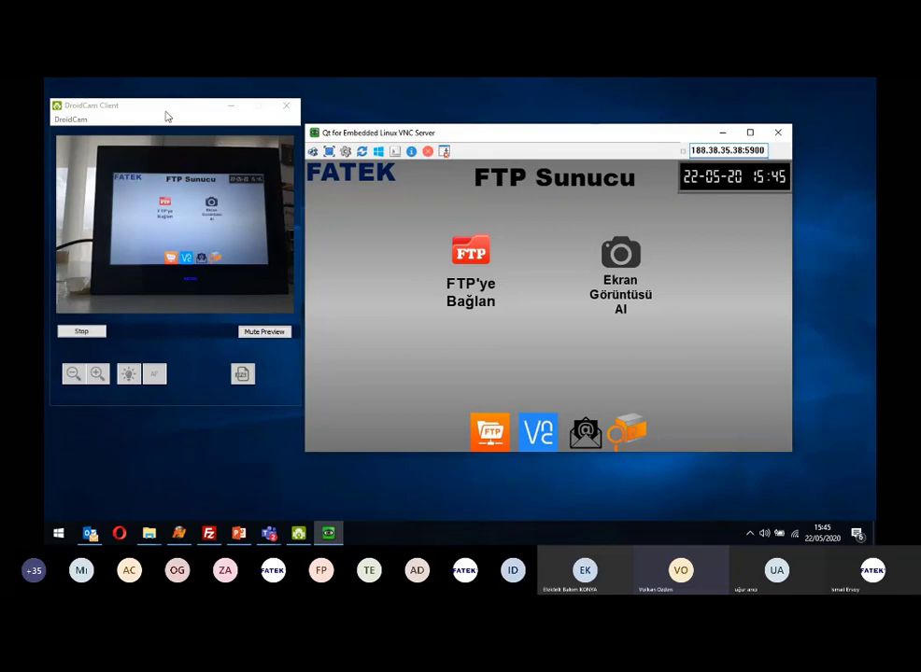
pyautogui.moveTo(461, 137); pyautogui.dragTo(493, 134)
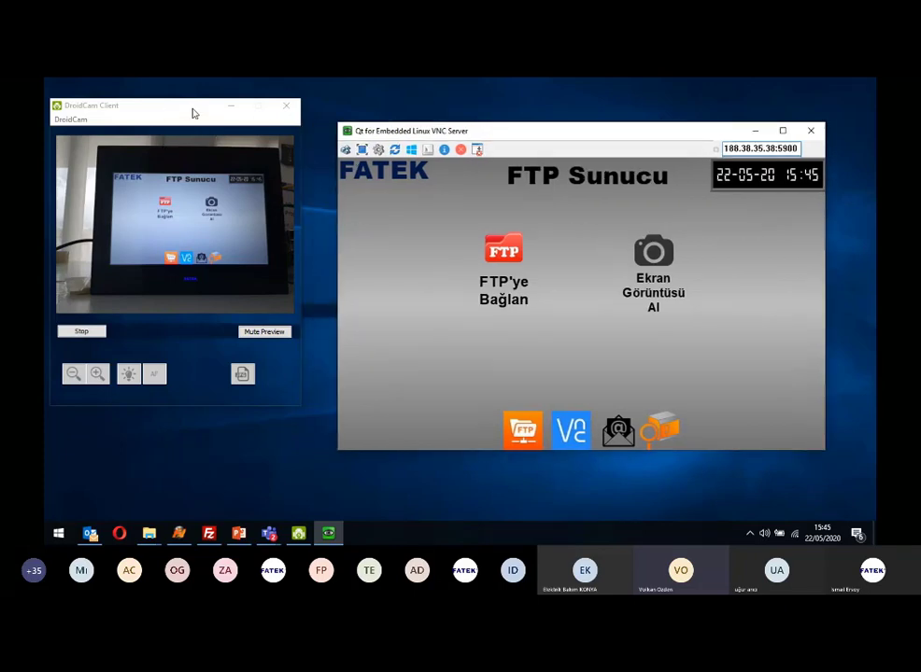
# - Restore and reposition FileZilla, then quick-connect to the HMI's FTP server on port 21
pyautogui.click(209, 534)
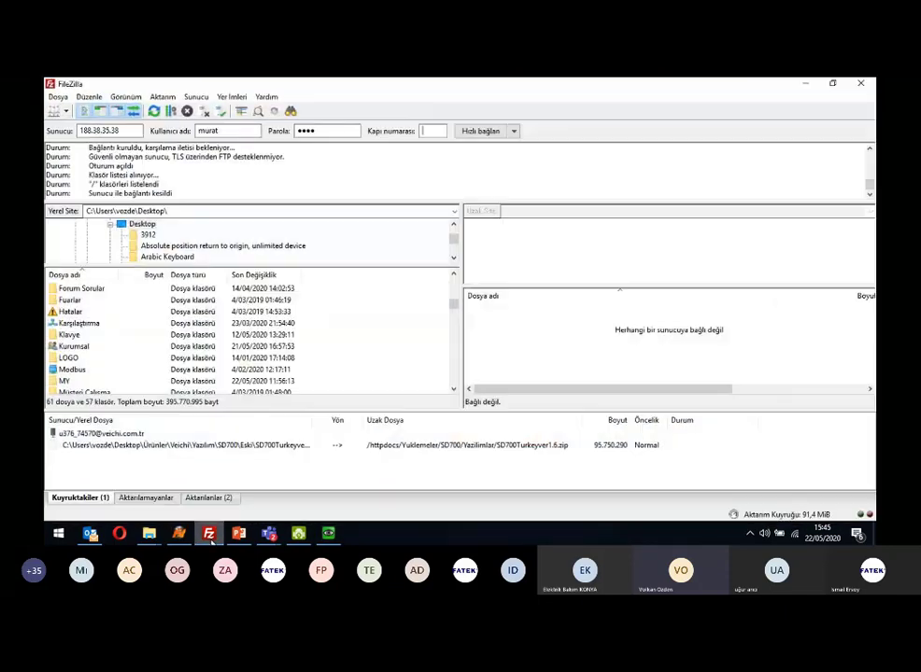
pyautogui.doubleClick(395, 88)
pyautogui.moveTo(393, 89); pyautogui.dragTo(443, 207)
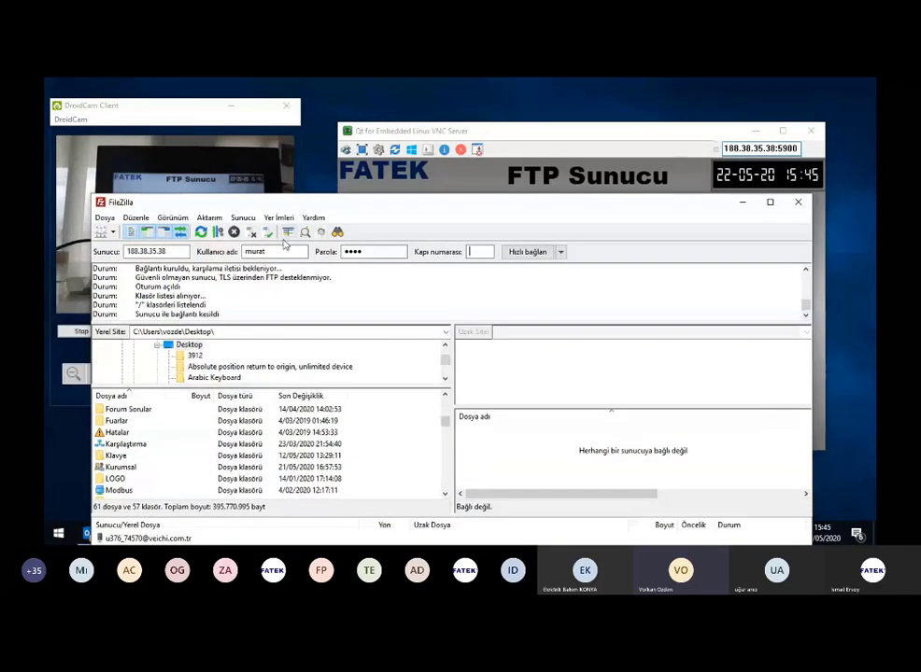
pyautogui.press('Tab')
pyautogui.moveTo(136, 202); pyautogui.dragTo(326, 350)
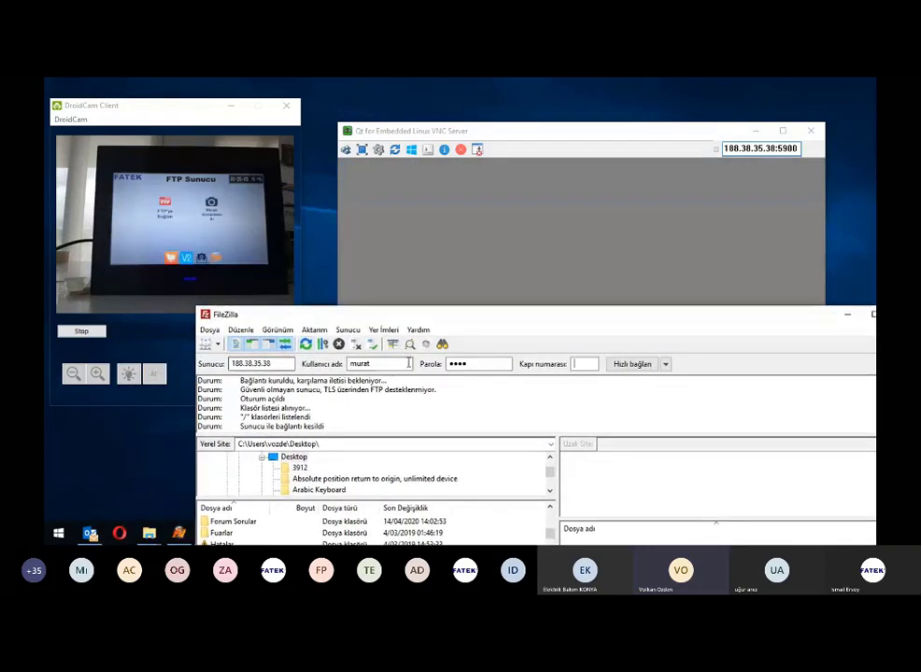
pyautogui.click(581, 364)
pyautogui.write('21')
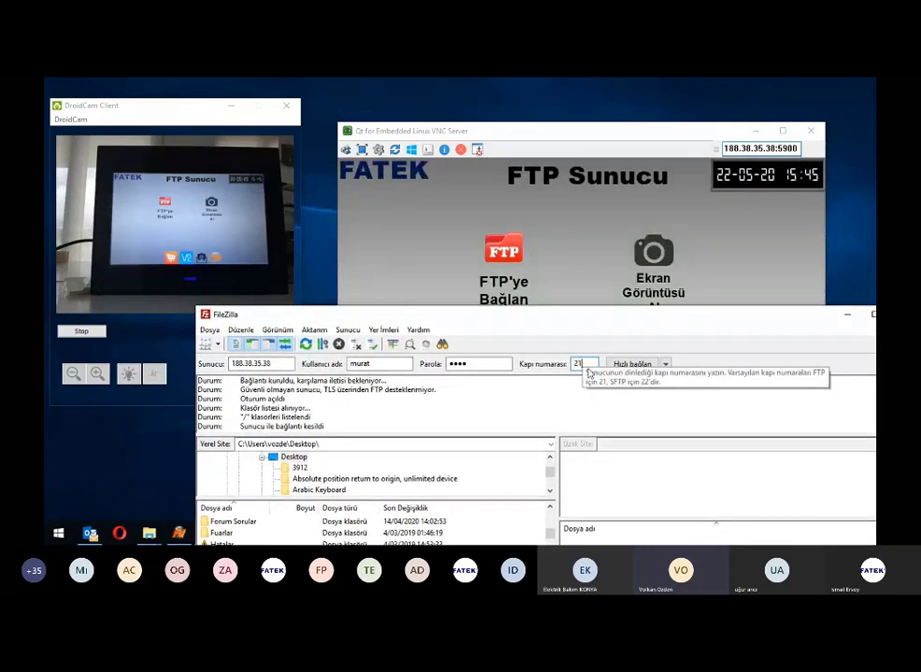
pyautogui.click(634, 364)
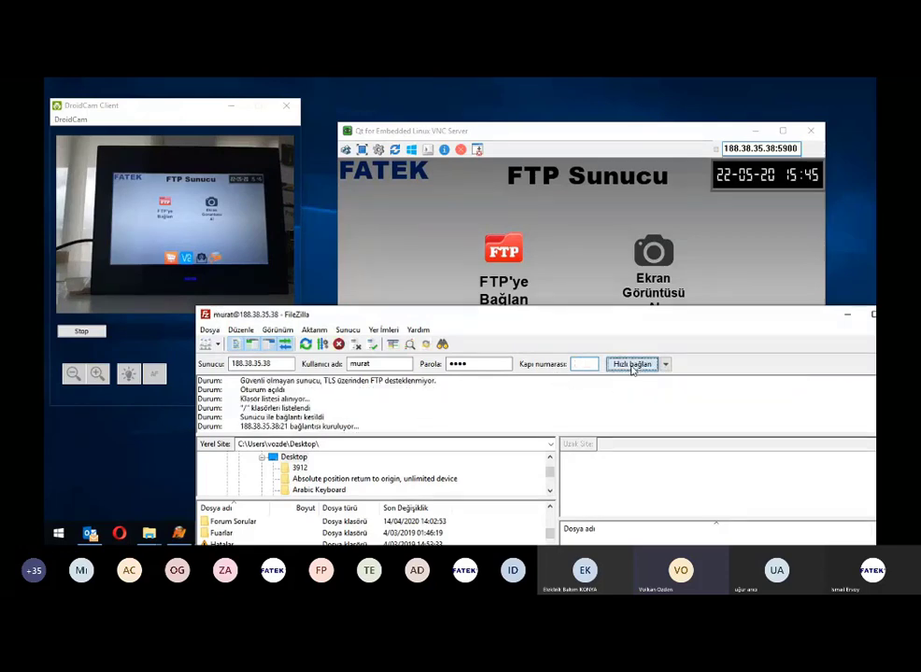
pyautogui.moveTo(661, 320); pyautogui.dragTo(604, 113)
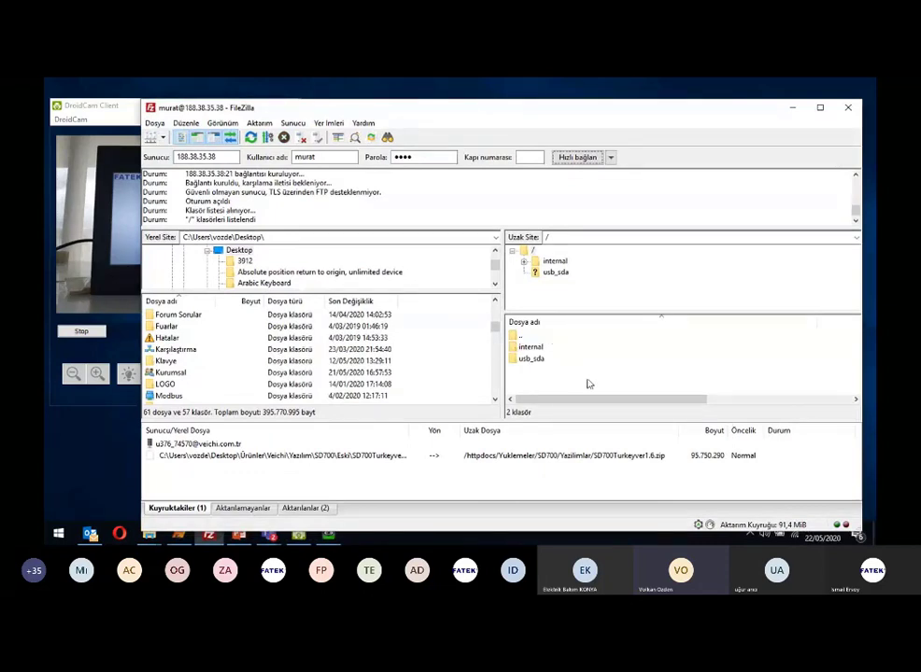
# - Browse into the HMI's internal folder, peeking into the alarm folder and back
pyautogui.doubleClick(532, 348)
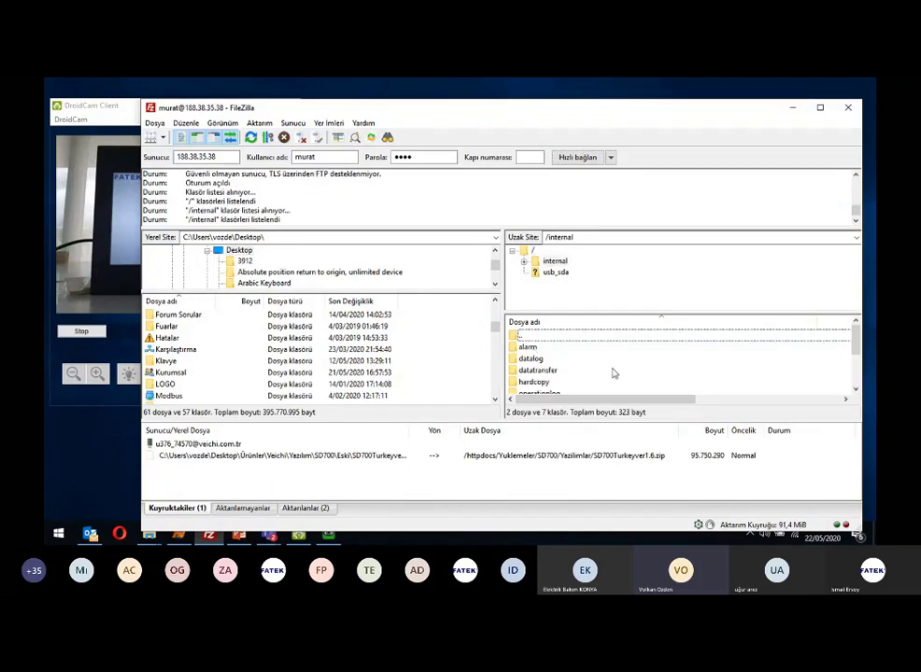
pyautogui.moveTo(856, 342); pyautogui.dragTo(856, 349)
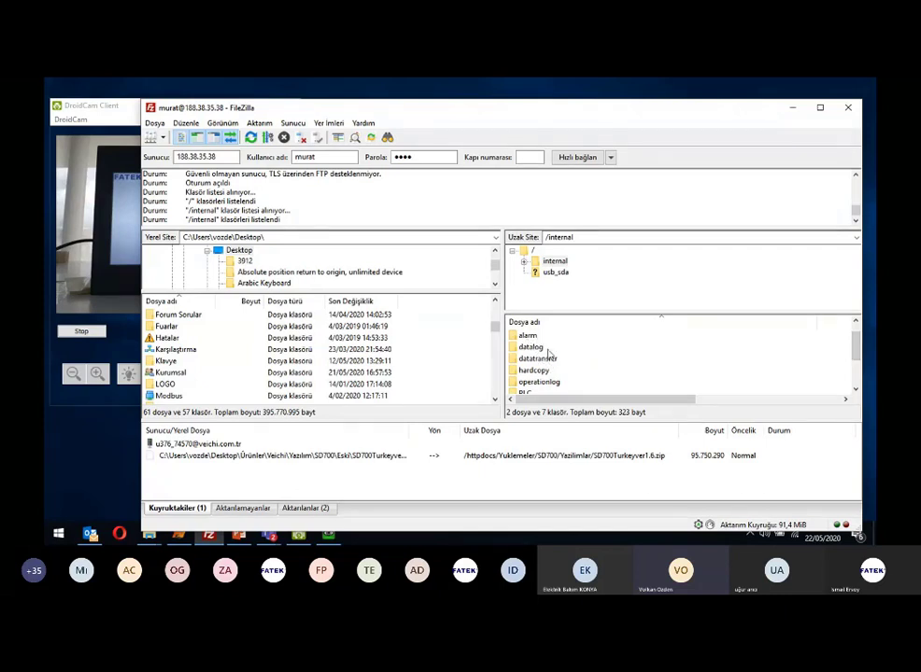
pyautogui.doubleClick(539, 336)
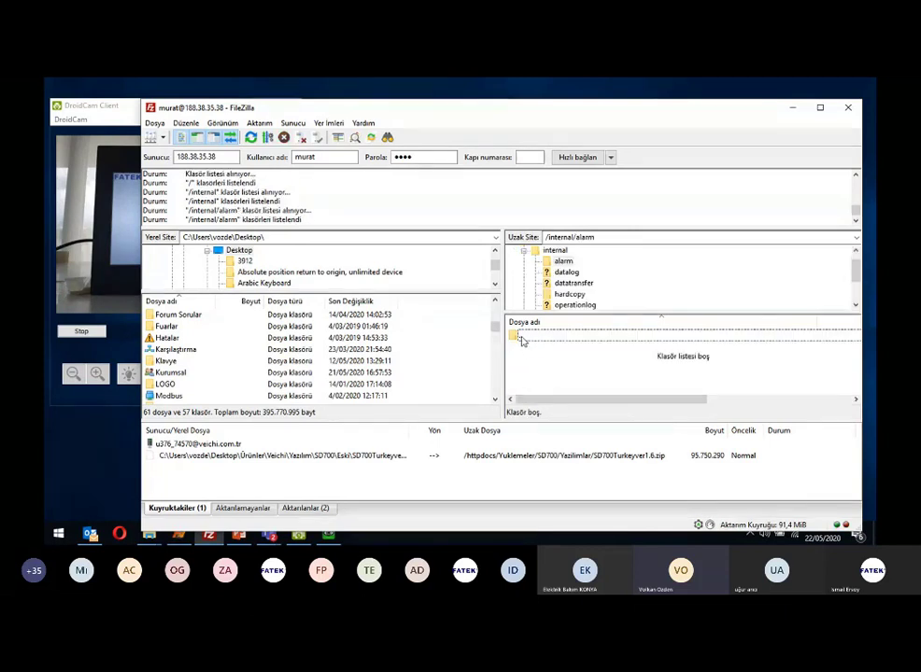
pyautogui.doubleClick(520, 336)
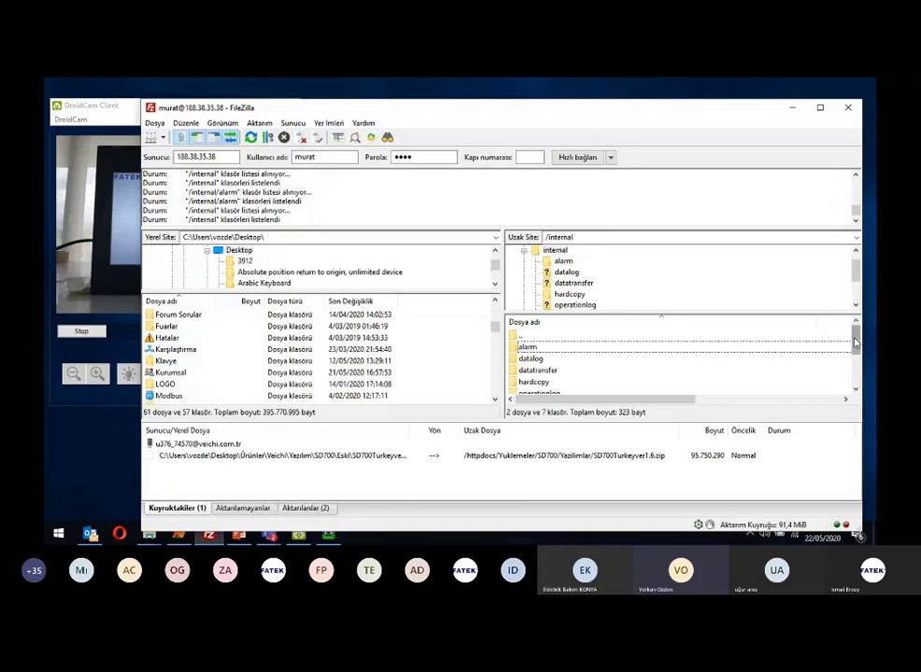
pyautogui.moveTo(855, 343); pyautogui.dragTo(855, 355)
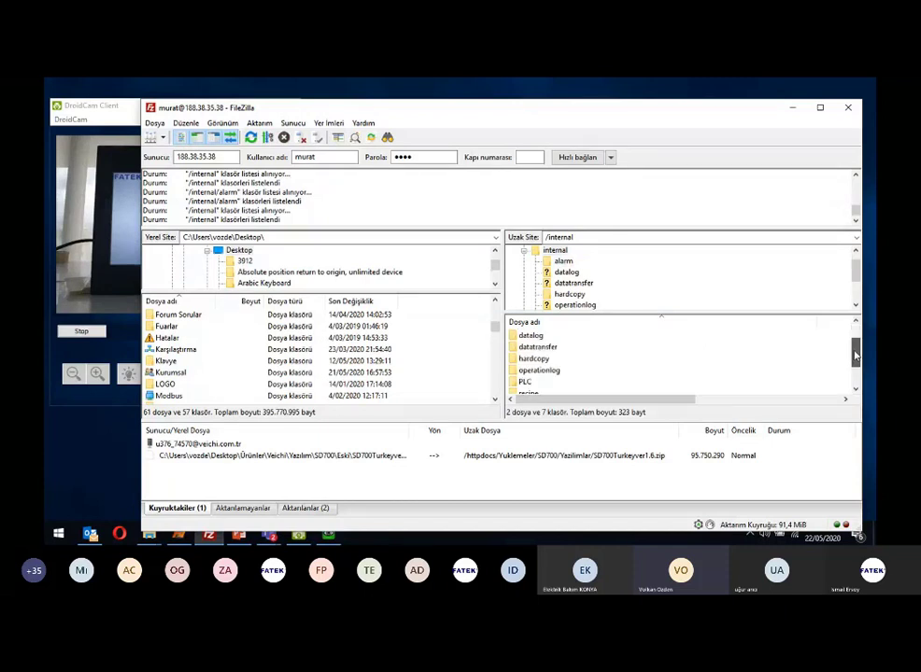
# - Open the hardcopy folder and download 200522_115135.jpg to the Desktop
pyautogui.doubleClick(565, 359)
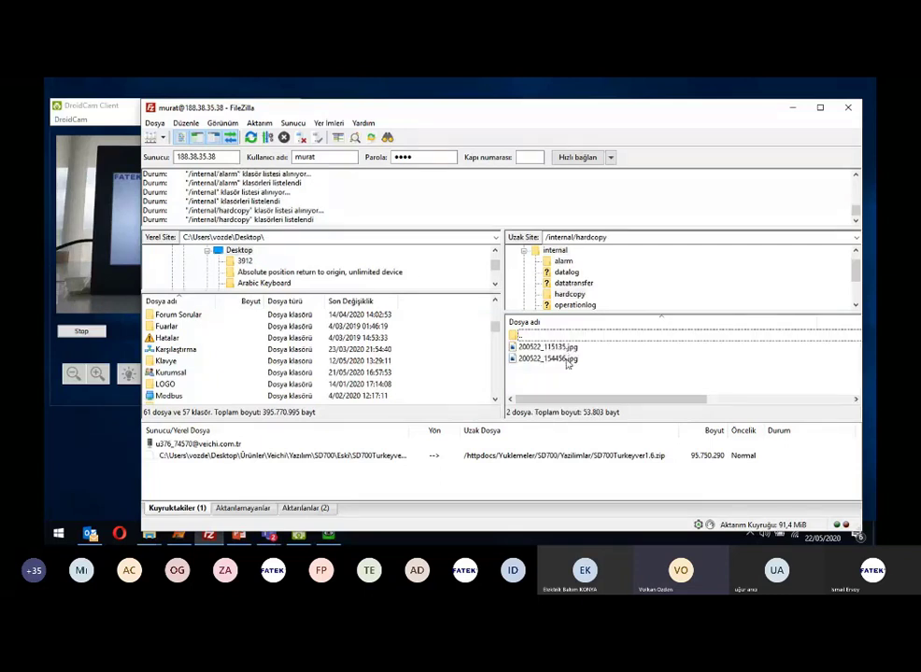
pyautogui.click(567, 360)
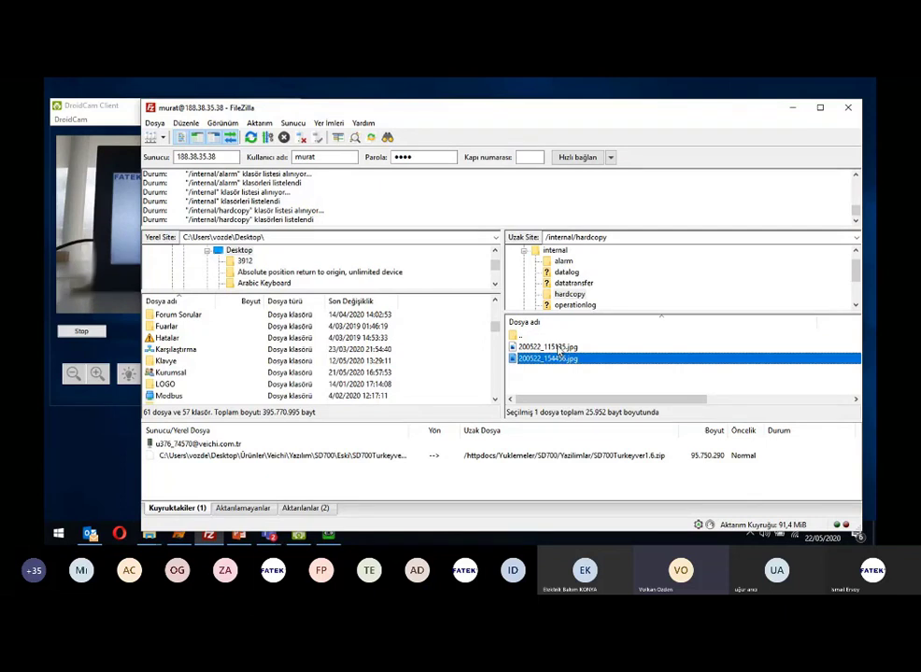
pyautogui.click(558, 349)
pyautogui.doubleClick(559, 348)
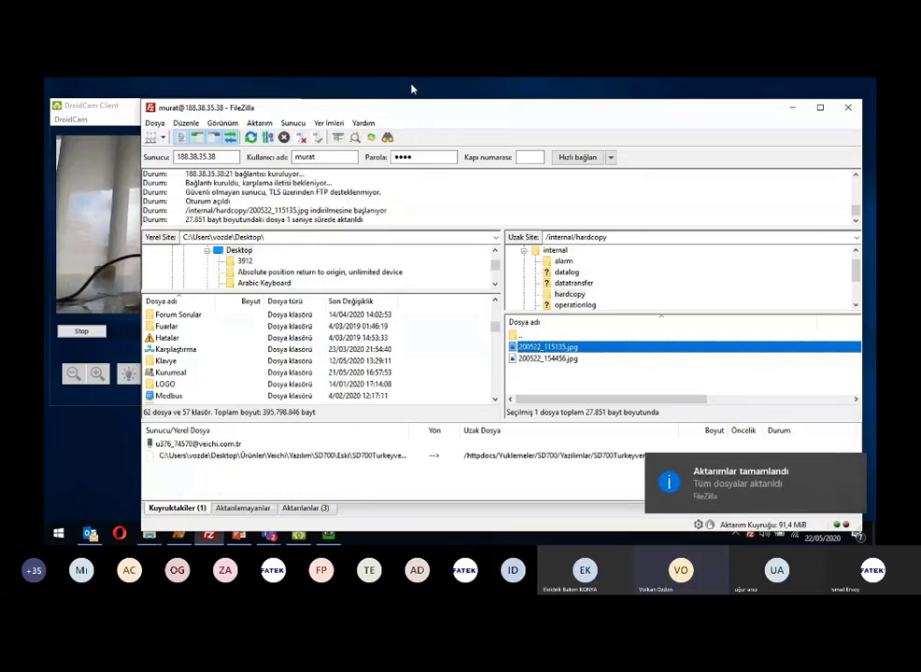
pyautogui.moveTo(415, 112); pyautogui.dragTo(601, 110)
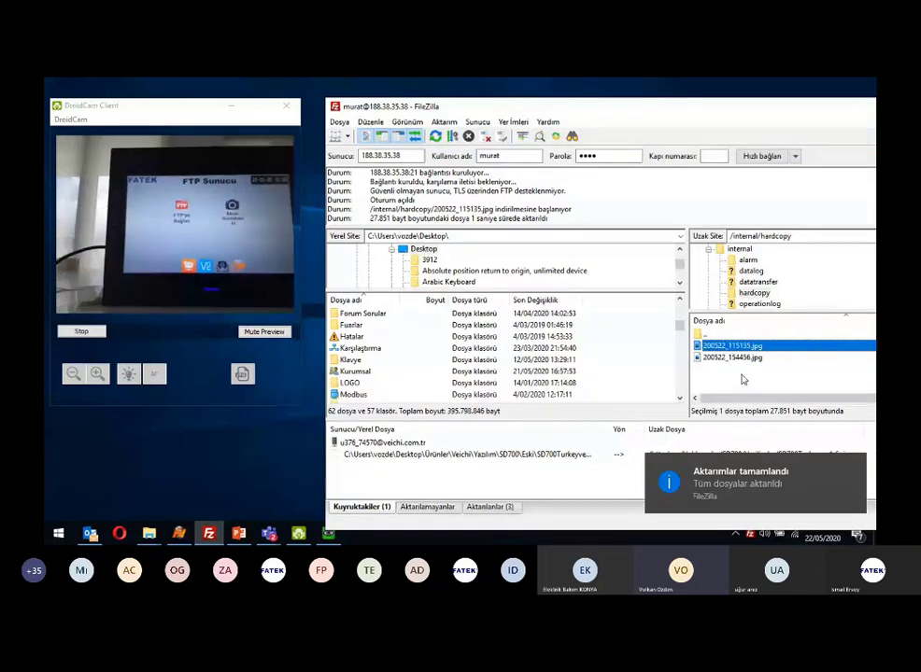
# - Download 200522_115135.jpg into the Desktop folder again, confirming the overwrite
pyautogui.click(742, 487)
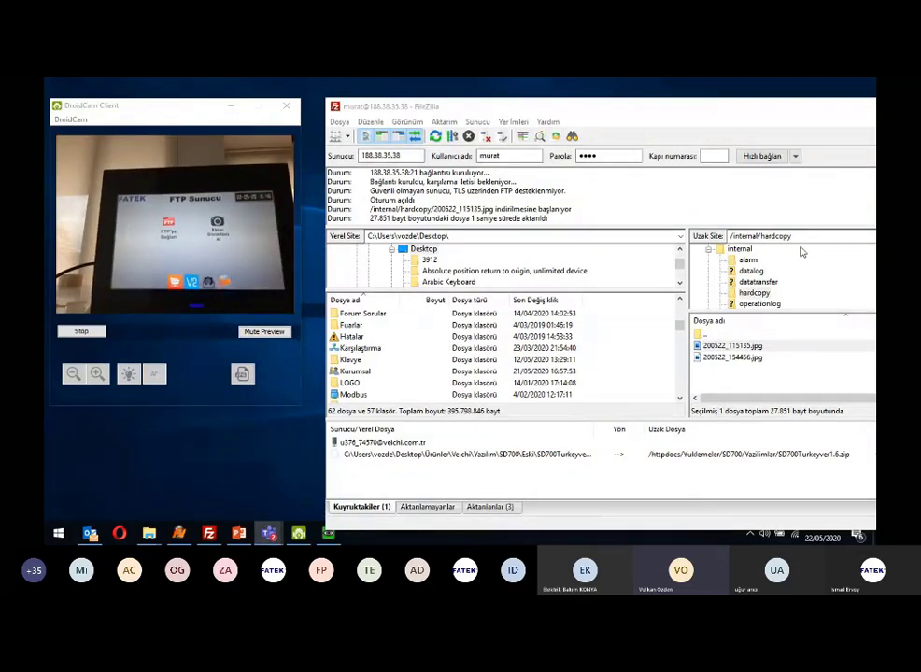
pyautogui.click(685, 326)
pyautogui.moveTo(685, 326)
pyautogui.mouseDown()
pyautogui.moveTo(685, 311)
pyautogui.moveTo(688, 384)
pyautogui.moveTo(679, 329)
pyautogui.mouseUp()
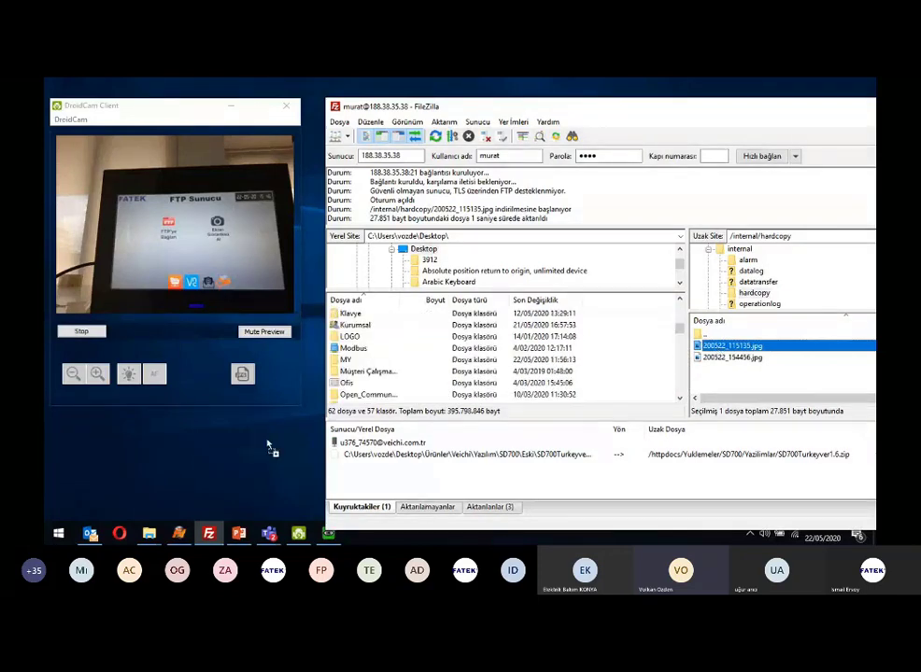
pyautogui.moveTo(269, 448); pyautogui.dragTo(263, 464)
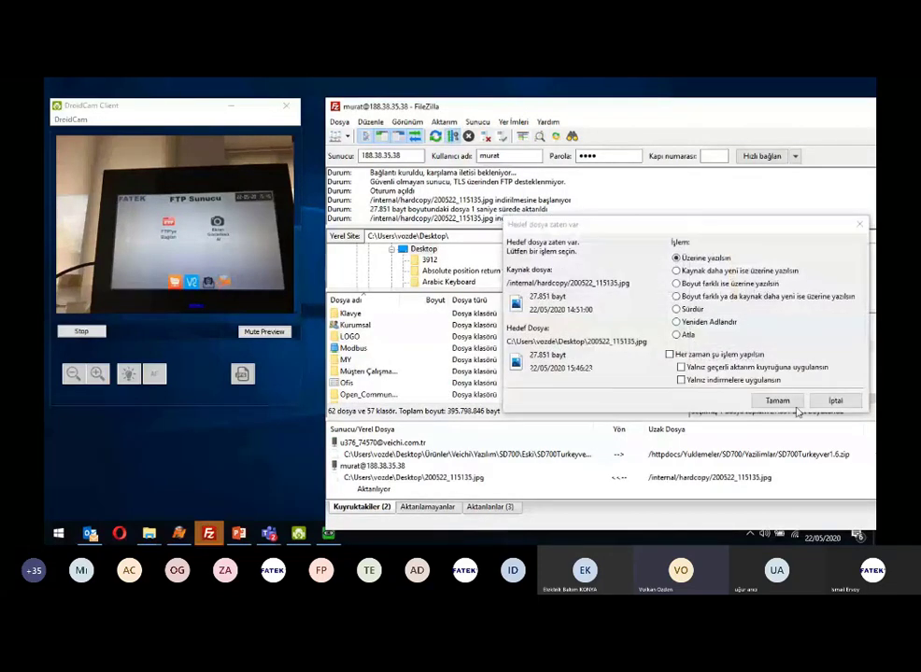
pyautogui.click(788, 402)
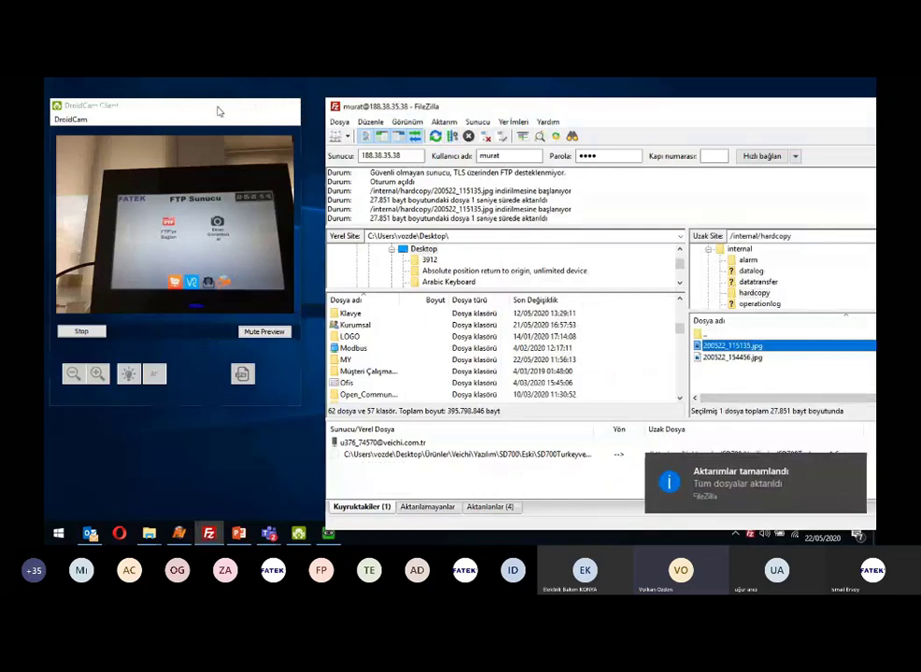
pyautogui.moveTo(751, 119); pyautogui.dragTo(256, 343)
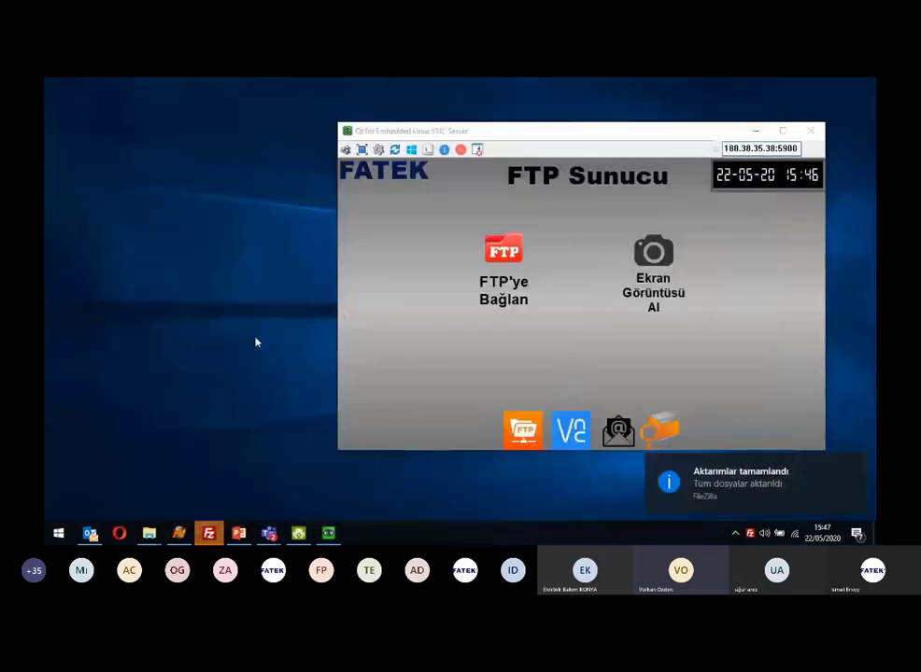
pyautogui.click(392, 492)
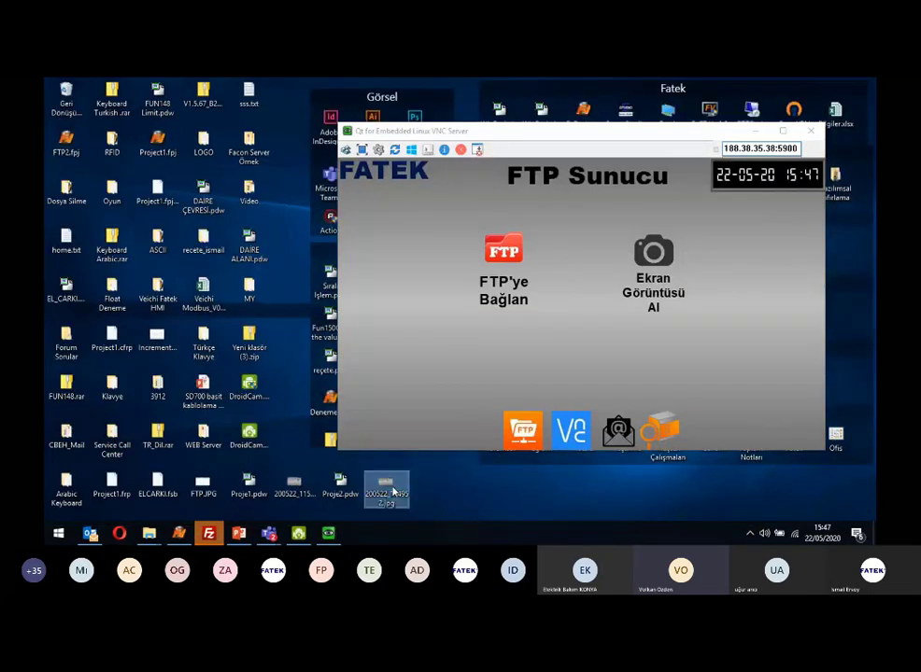
pyautogui.doubleClick(392, 492)
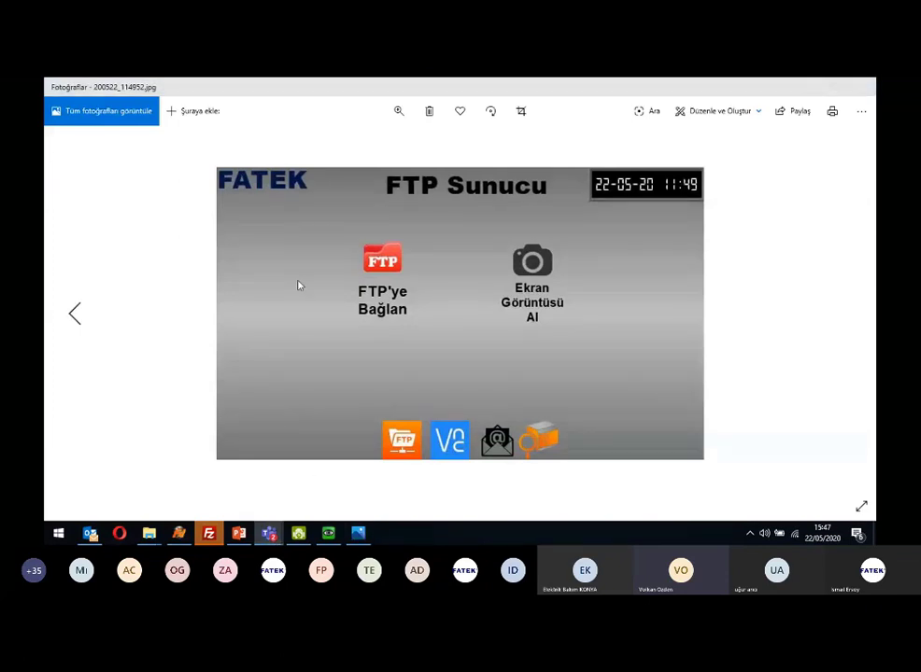
pyautogui.doubleClick(602, 88)
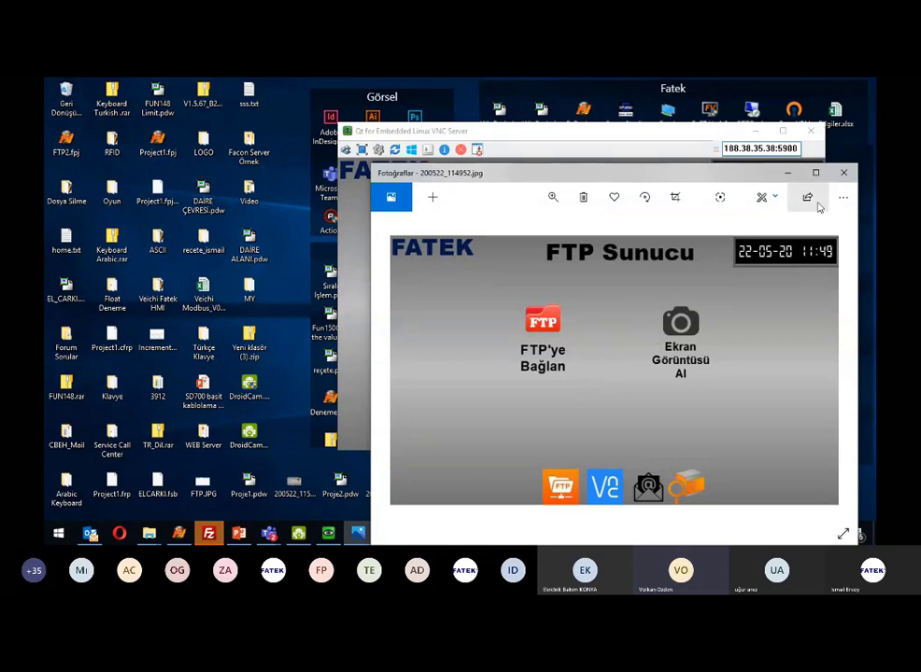
pyautogui.doubleClick(512, 174)
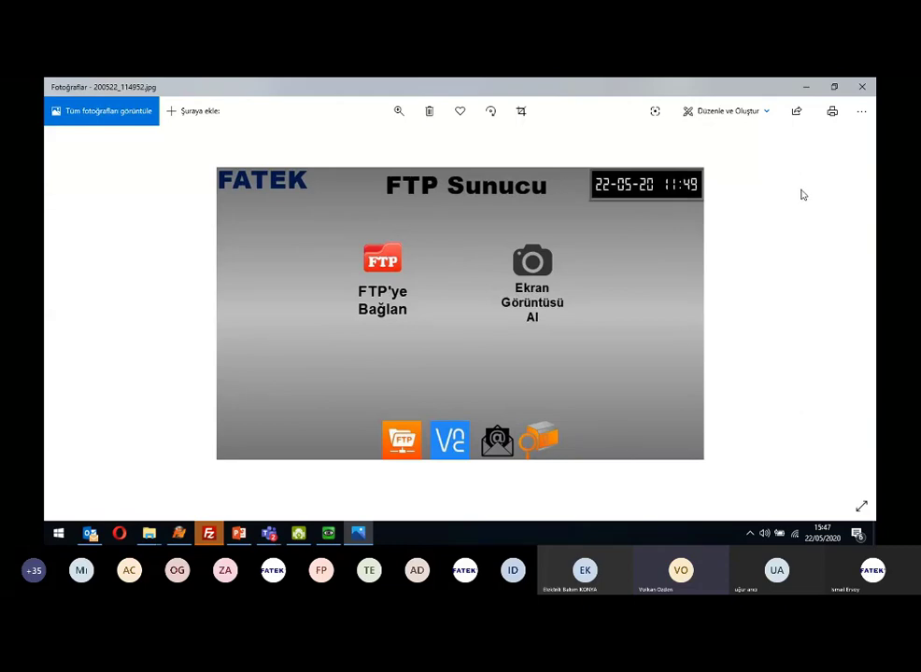
pyautogui.click(861, 87)
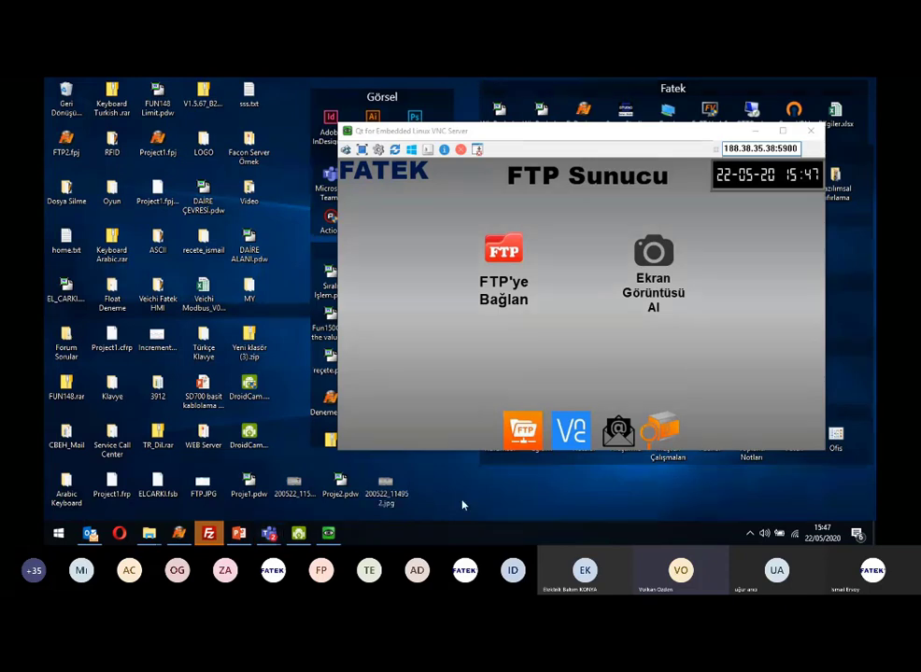
# - Show the DroidCam preview beside the HMI's VNC view, then switch to FvDesigner
pyautogui.click(329, 534)
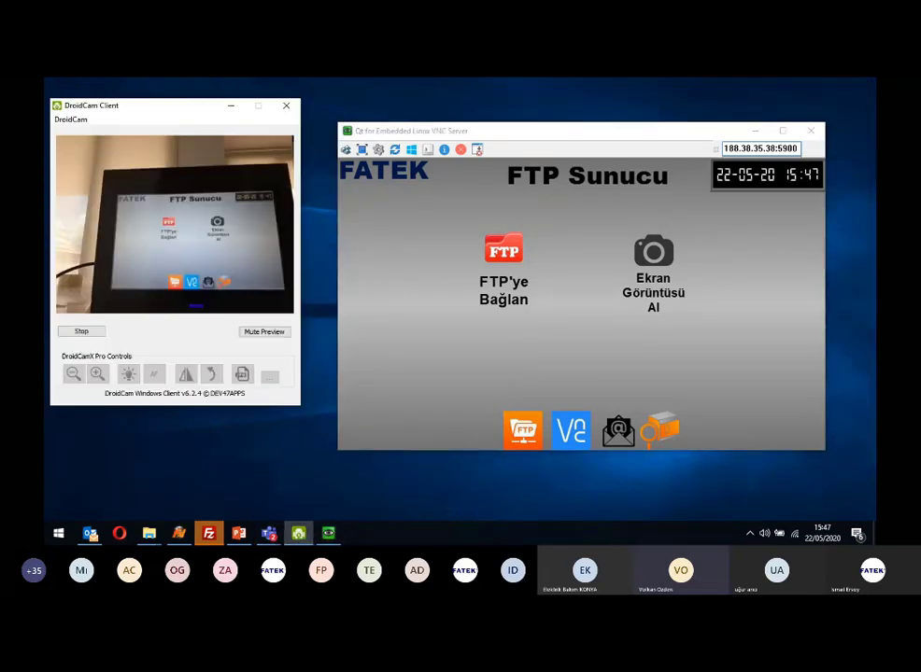
pyautogui.moveTo(503, 132); pyautogui.dragTo(482, 120)
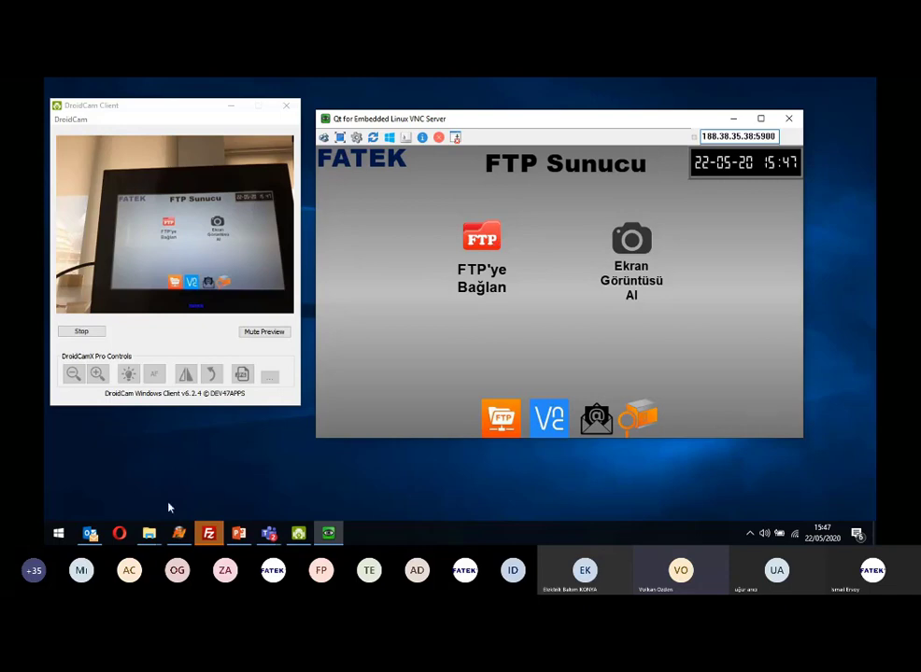
pyautogui.click(178, 533)
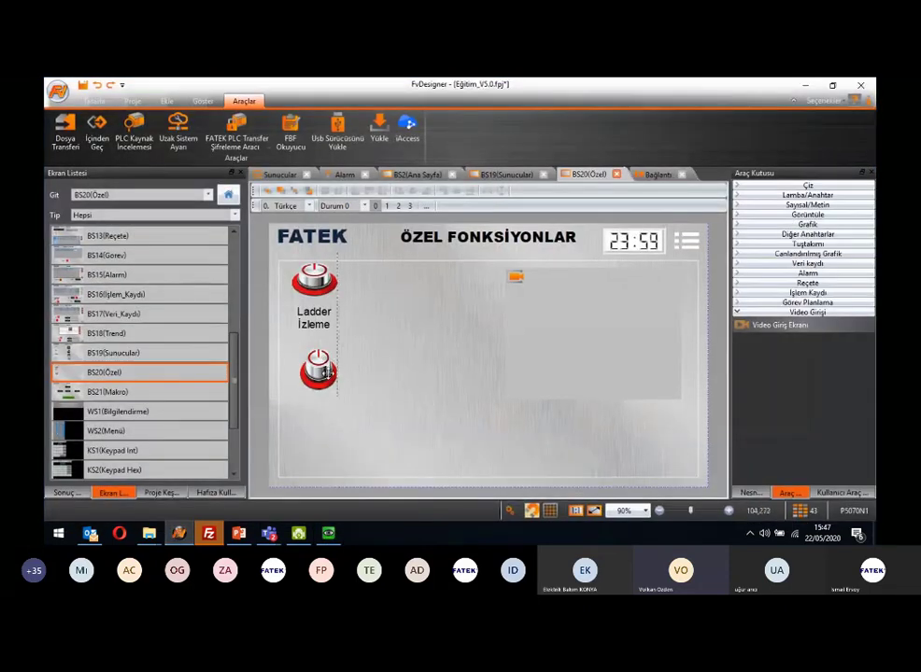
# - Assign the second red button the function "FTP: FTP'ye bağlan" and position it under Ladder İzleme
pyautogui.moveTo(327, 372); pyautogui.dragTo(407, 328)
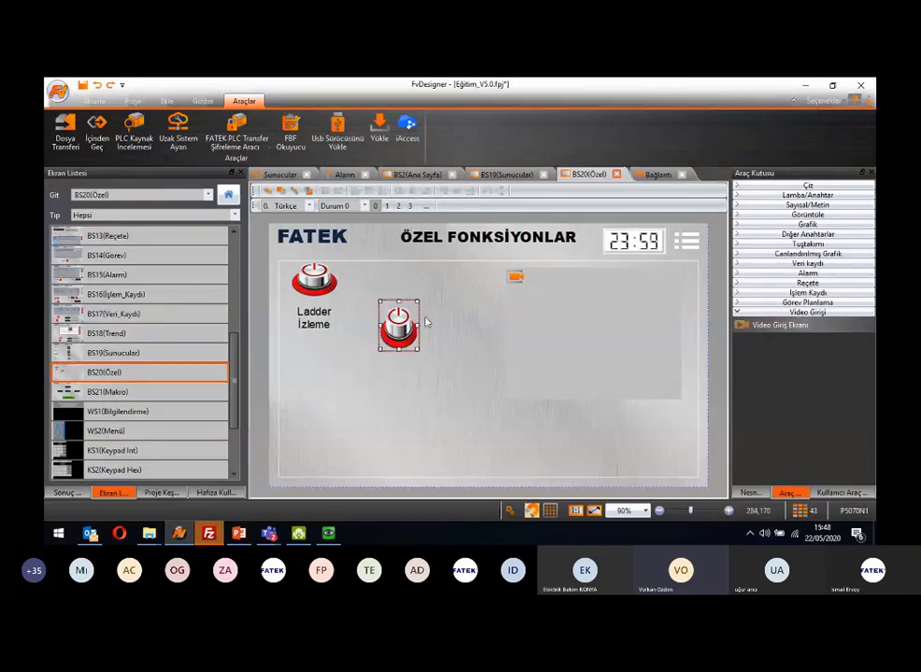
pyautogui.doubleClick(399, 325)
pyautogui.click(510, 215)
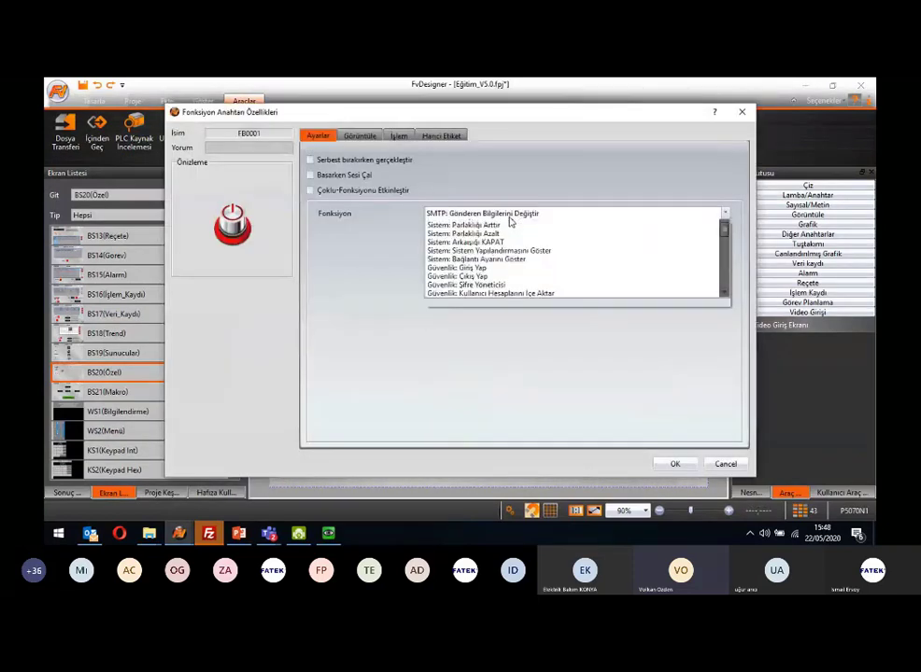
pyautogui.scroll(3, 510, 243)
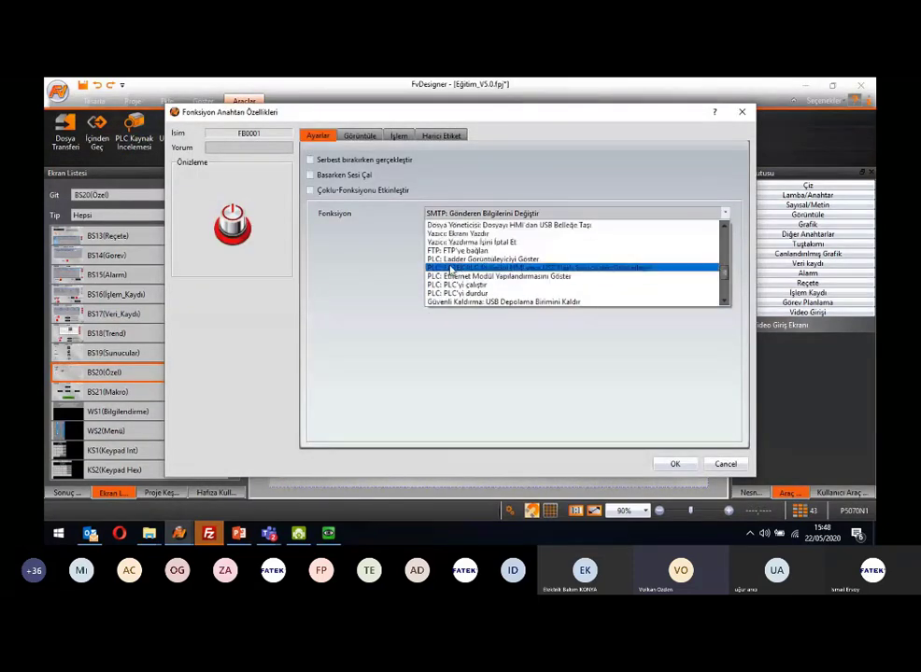
pyautogui.click(449, 250)
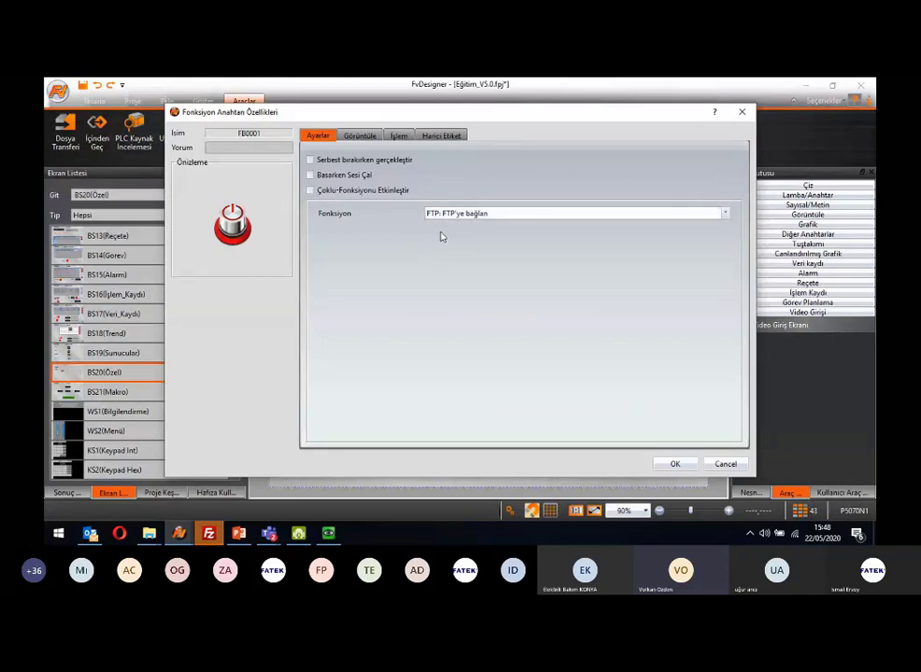
pyautogui.click(661, 464)
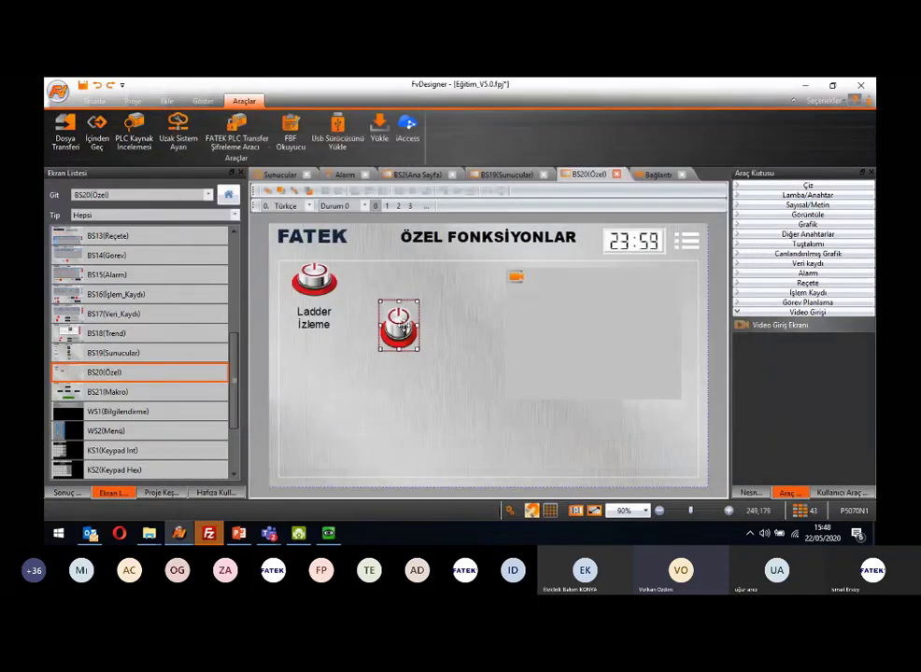
pyautogui.moveTo(397, 323); pyautogui.dragTo(312, 358)
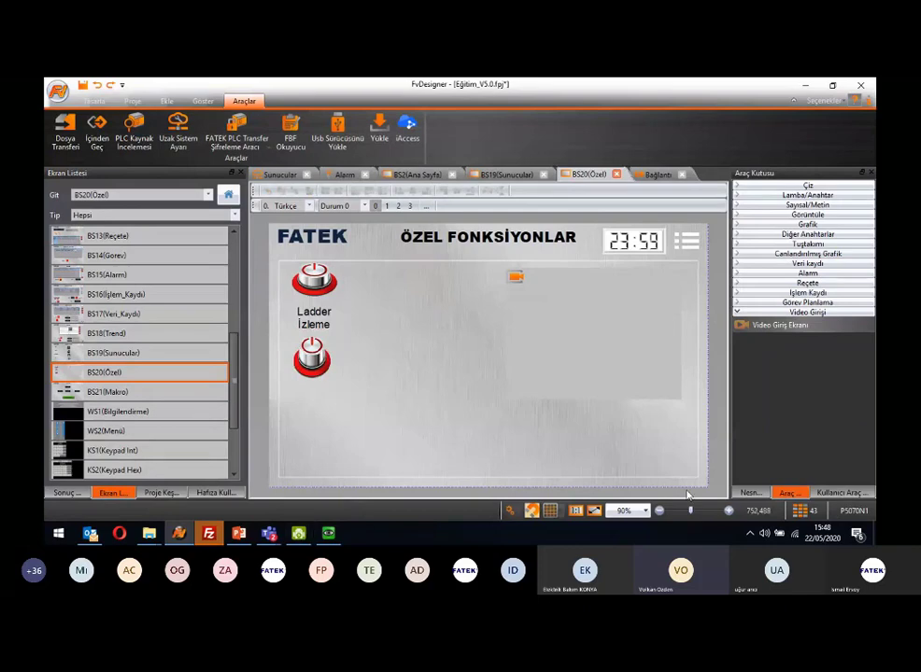
pyautogui.click(800, 88)
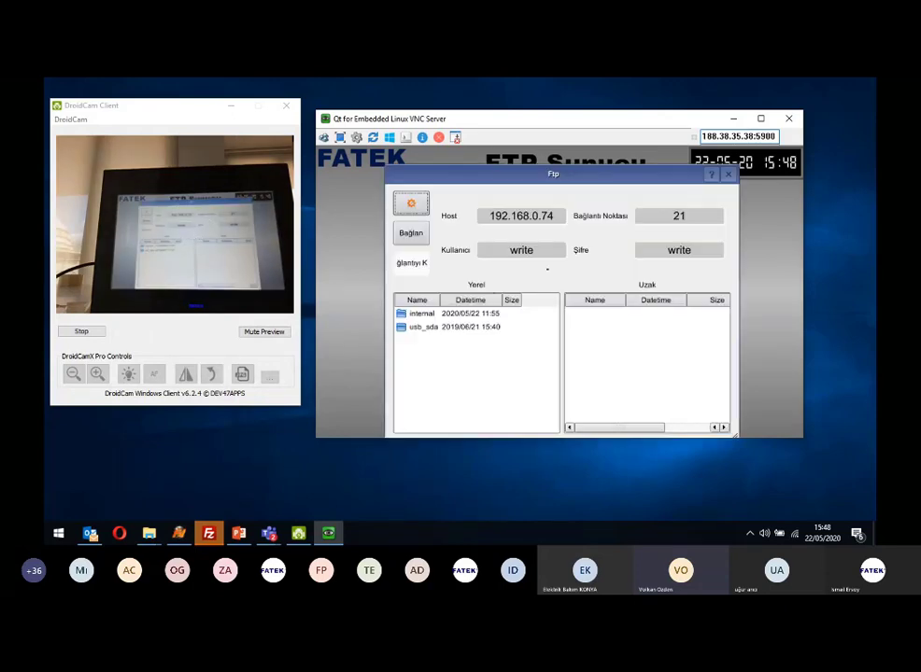
# - Place the HMI remote view and camera preview side by side, then refocus the HMI's Ftp dialog
pyautogui.moveTo(577, 126); pyautogui.dragTo(600, 112)
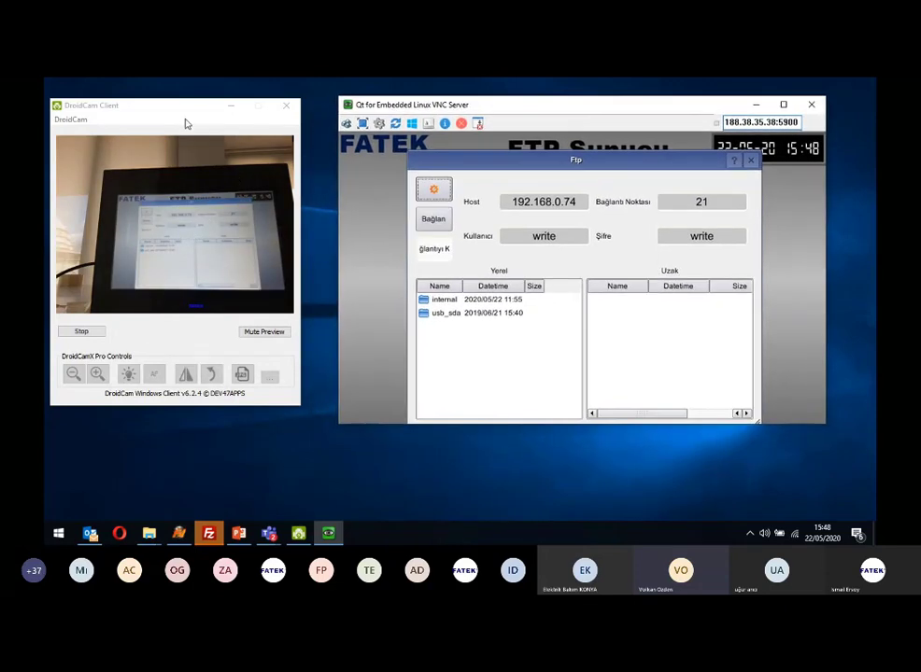
pyautogui.moveTo(185, 113); pyautogui.dragTo(204, 110)
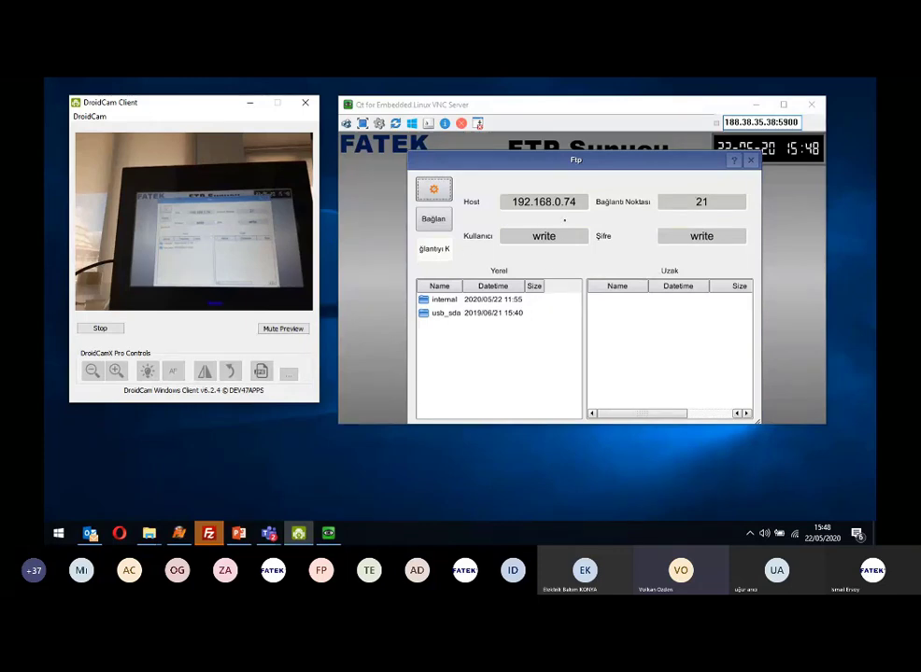
pyautogui.hotkey('alt', 'Tab')
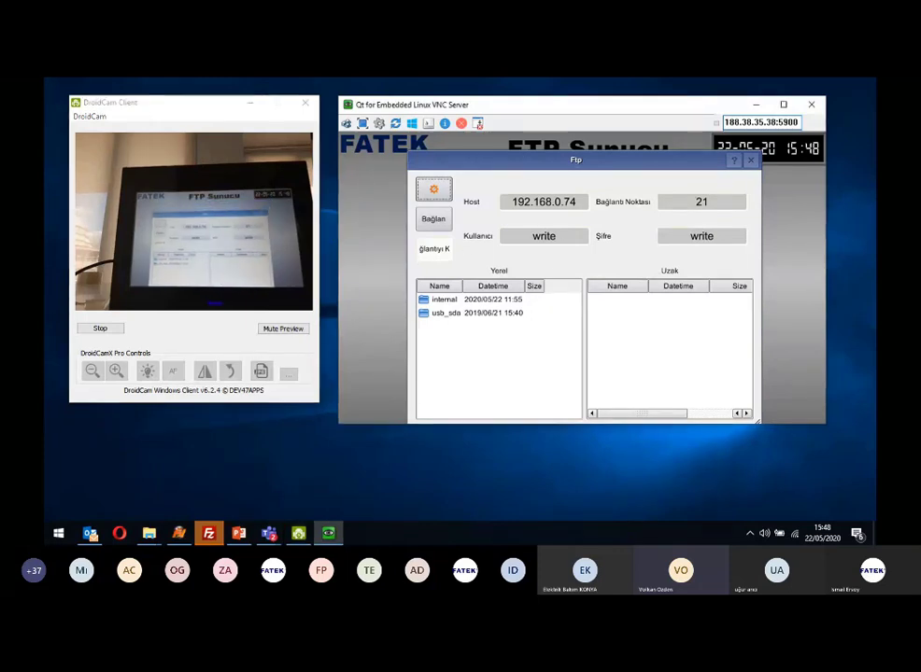
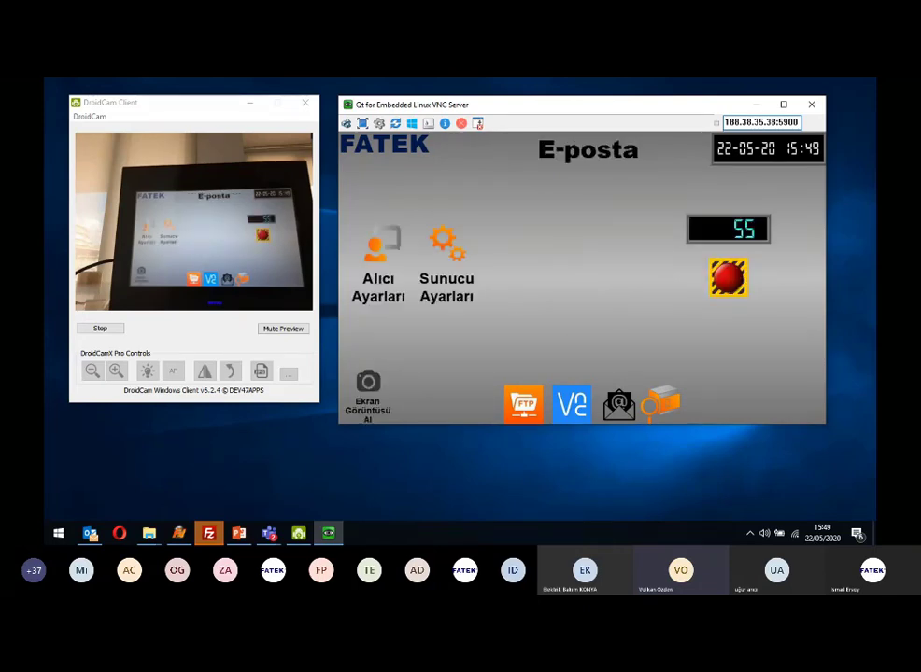
# - Review the second function button's assigned function in its Fonksiyon list, then minimize FvDesigner
pyautogui.click(180, 533)
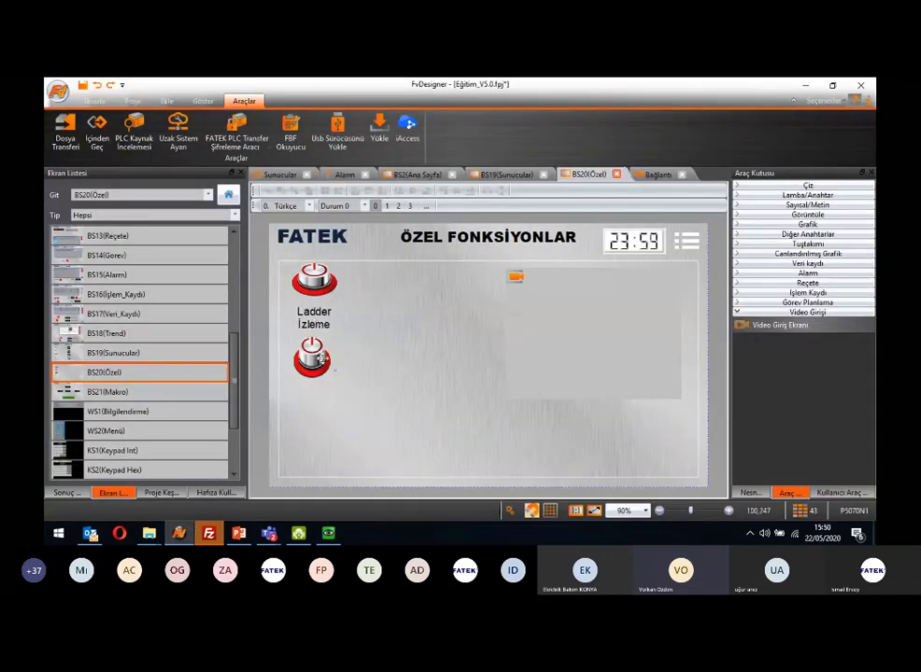
pyautogui.doubleClick(334, 354)
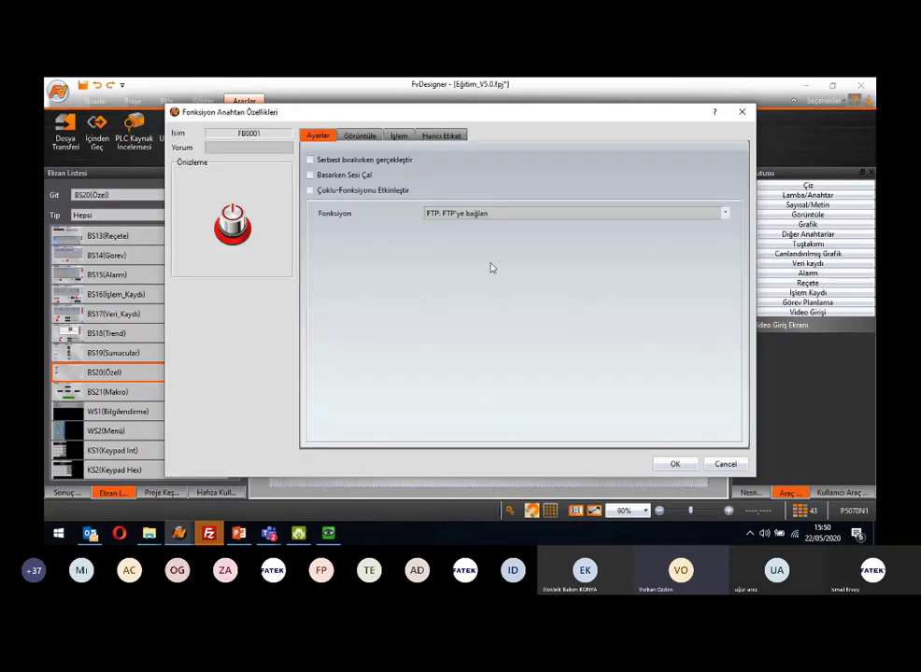
pyautogui.click(500, 214)
pyautogui.scroll(-4, 499, 243)
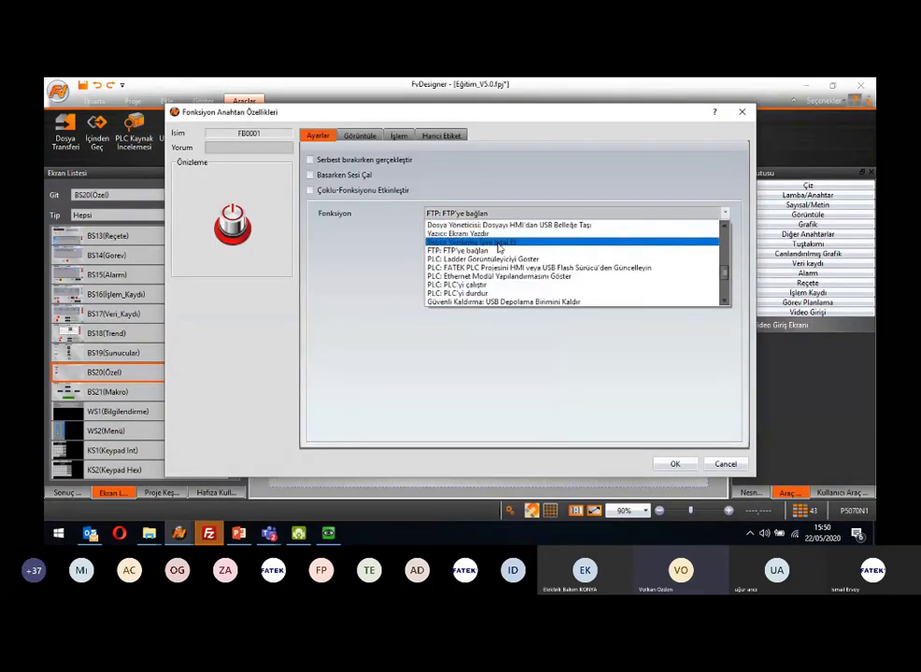
pyautogui.scroll(-2, 502, 252)
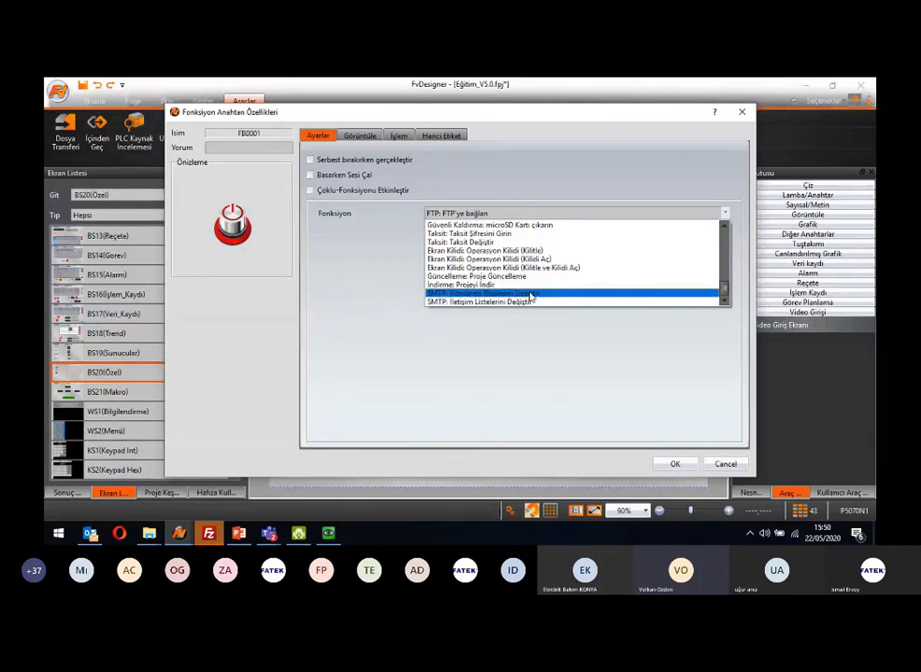
pyautogui.click(675, 464)
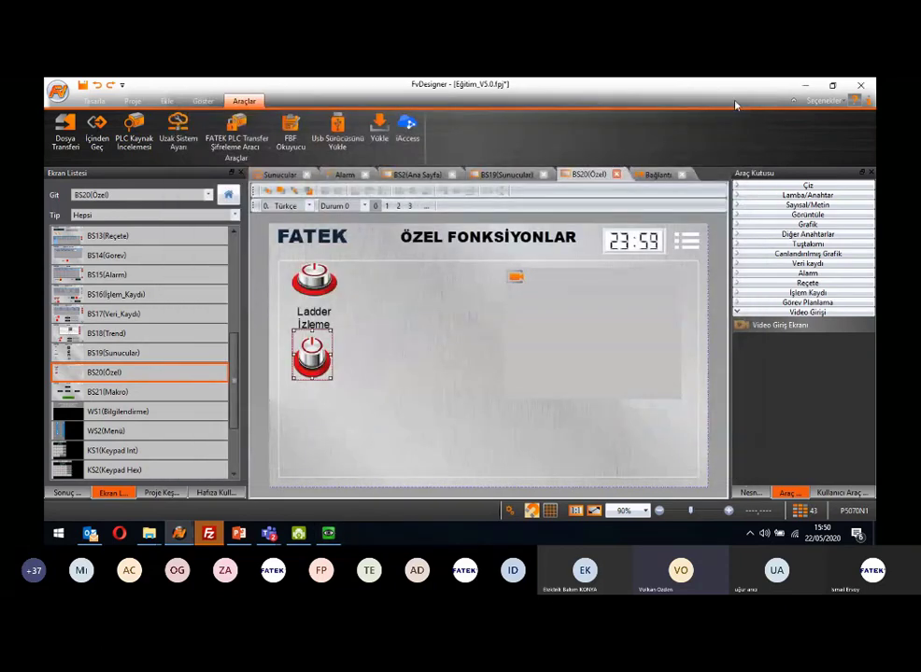
pyautogui.click(801, 90)
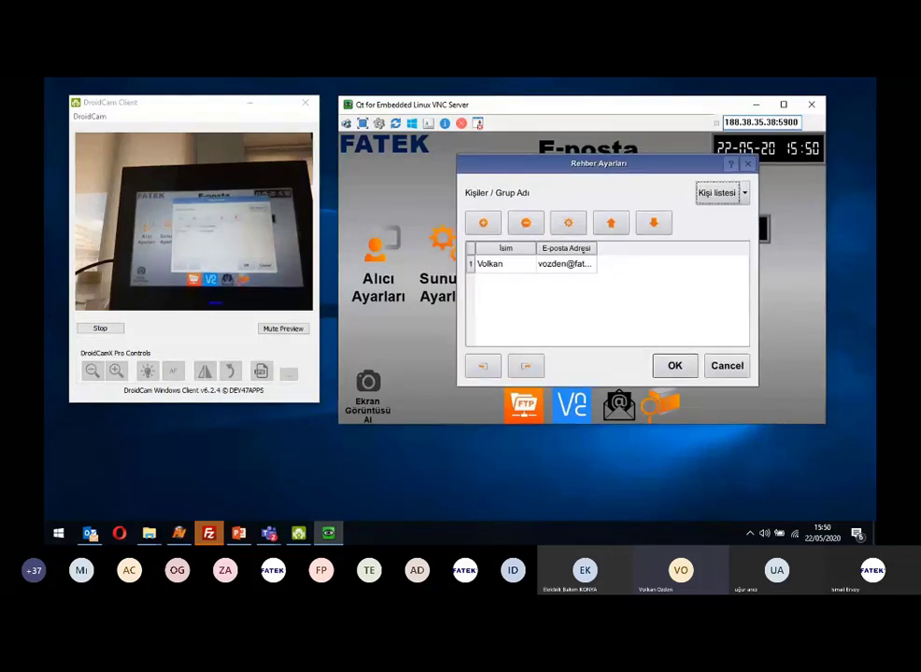
# - Start a new Yeni Kişi contact, cancel it, and close Rehber Ayarları
pyautogui.click(483, 223)
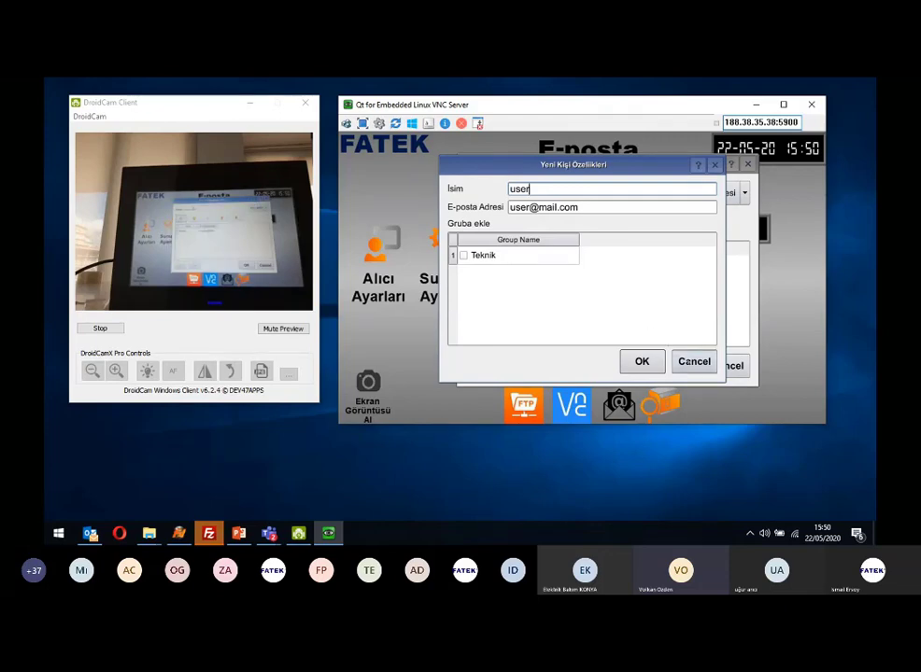
pyautogui.click(694, 358)
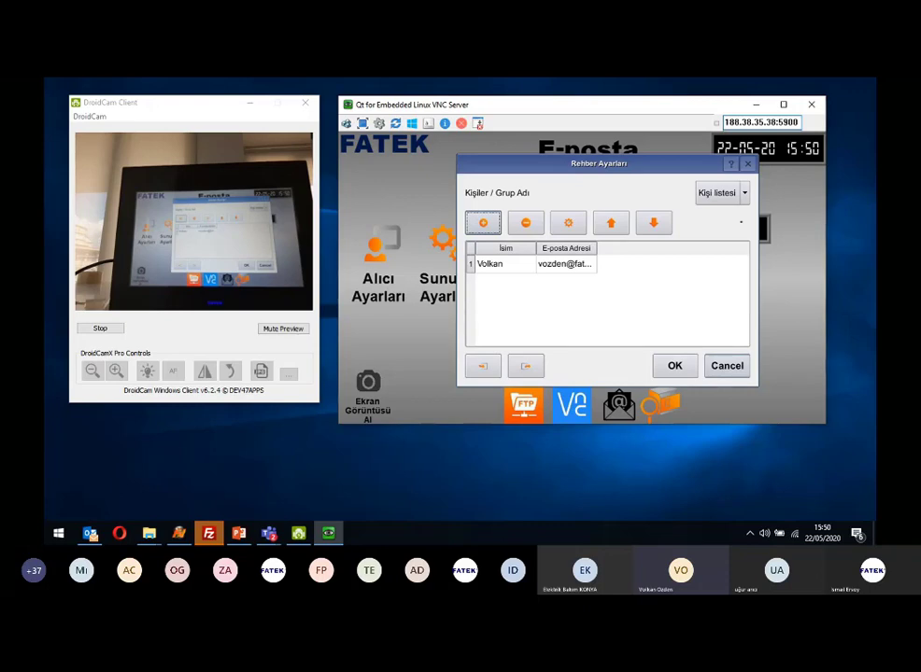
pyautogui.press('Escape')
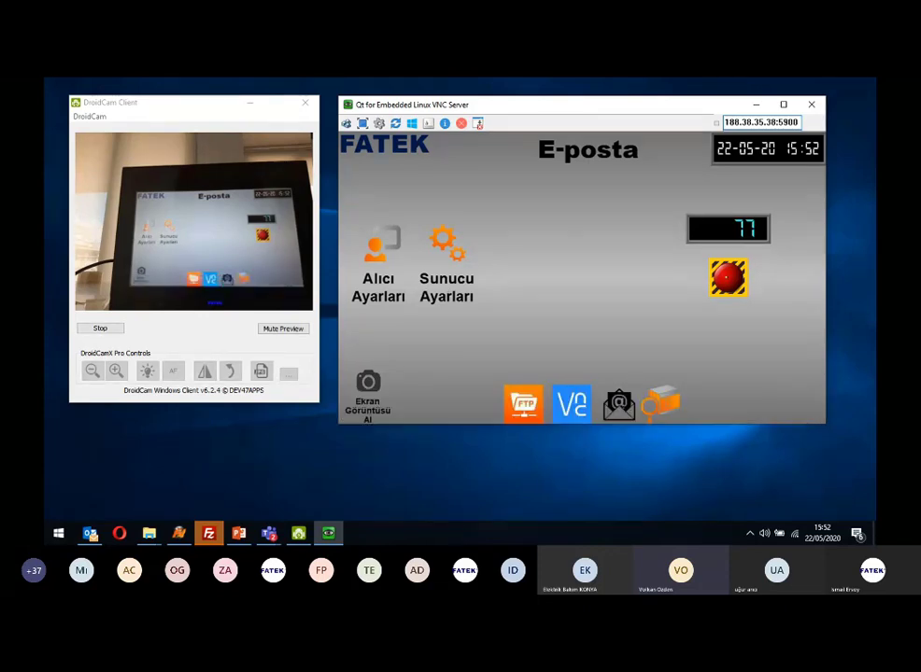
# - Open the Alarm.Group 1.1 e-mail in Outlook and view its screenshot_alarm.png attachment
pyautogui.click(91, 534)
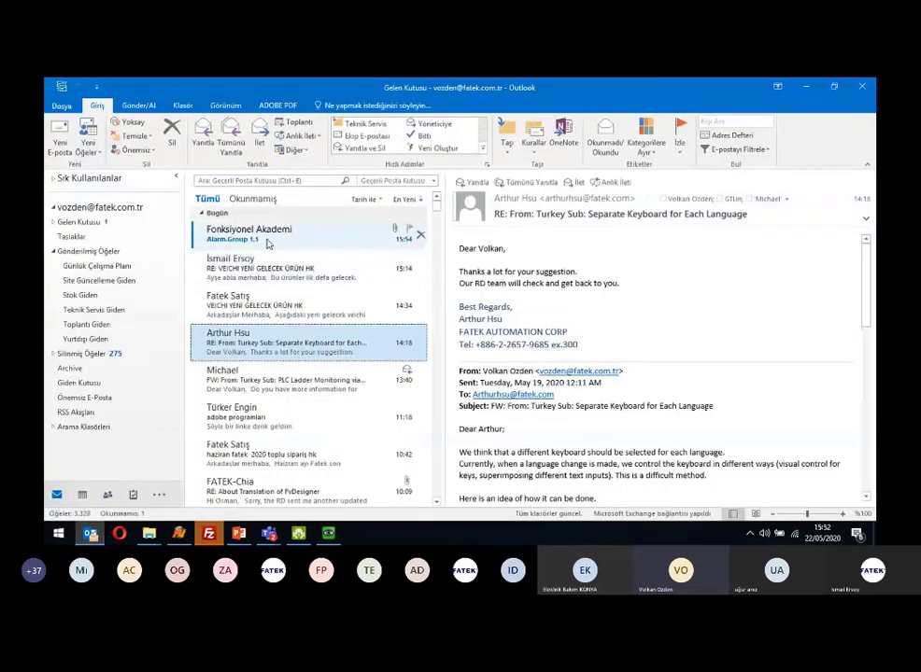
pyautogui.click(267, 238)
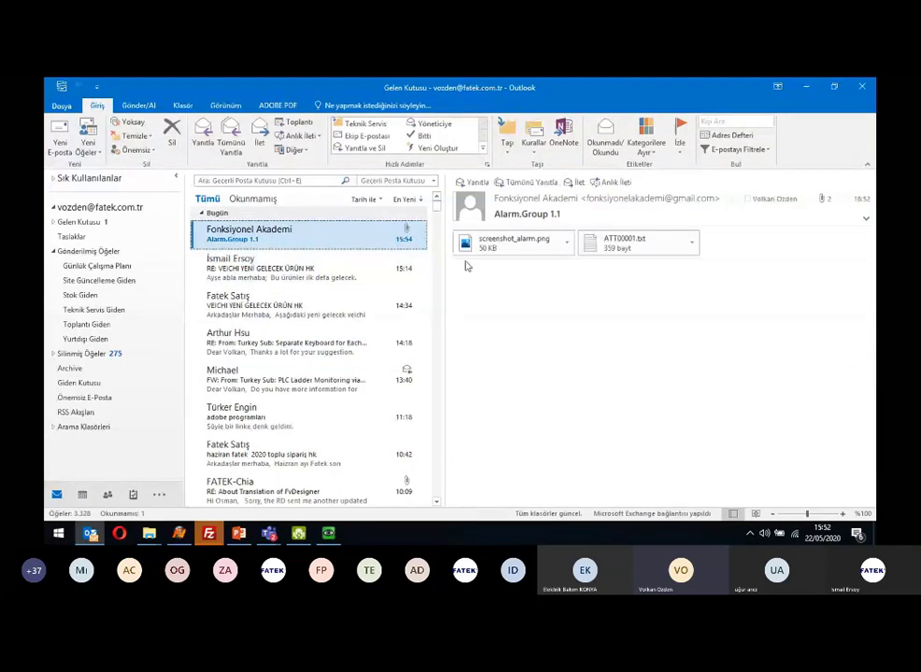
pyautogui.moveTo(444, 256); pyautogui.dragTo(382, 256)
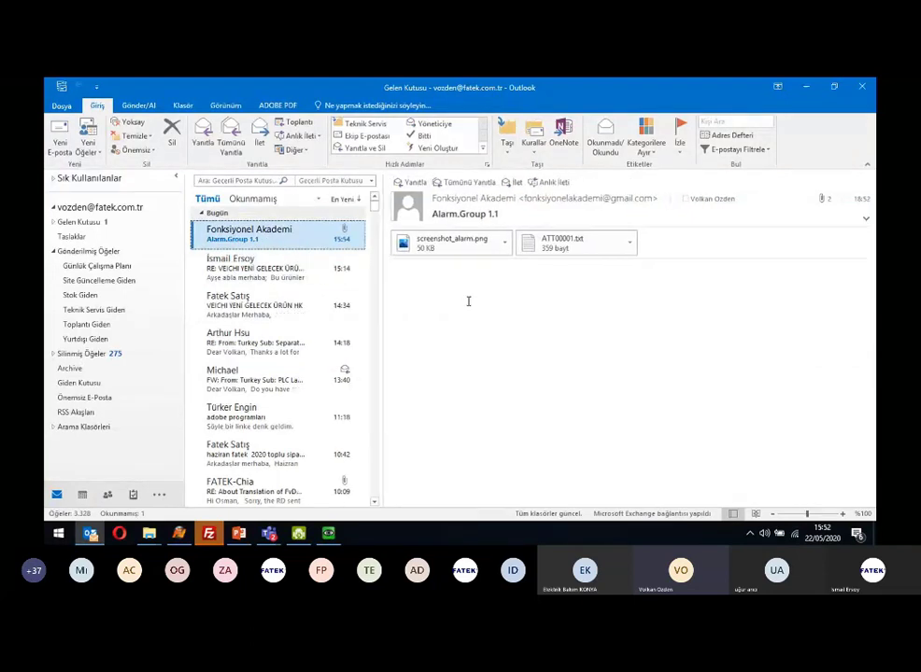
pyautogui.click(457, 256)
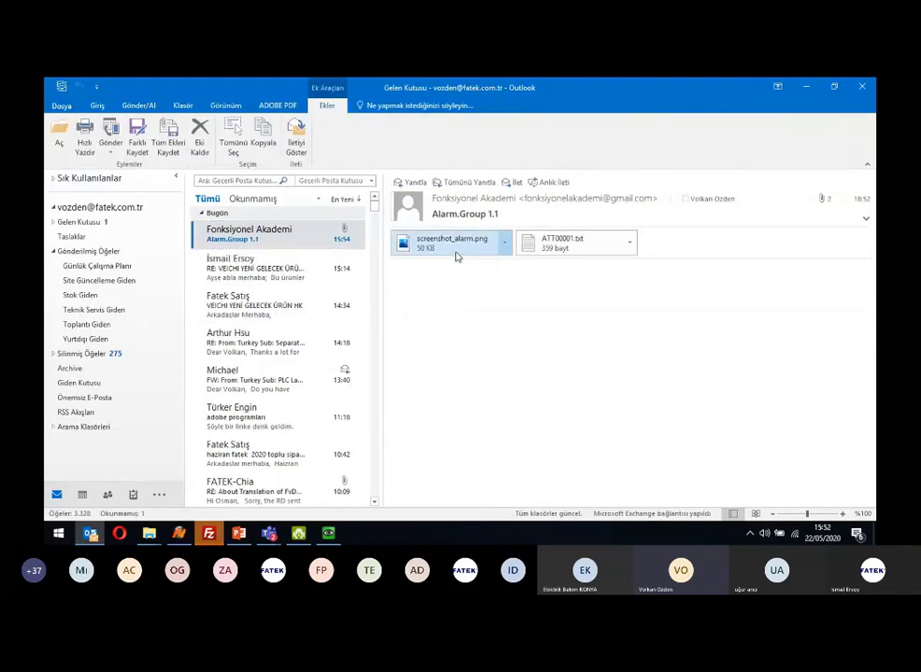
pyautogui.doubleClick(457, 256)
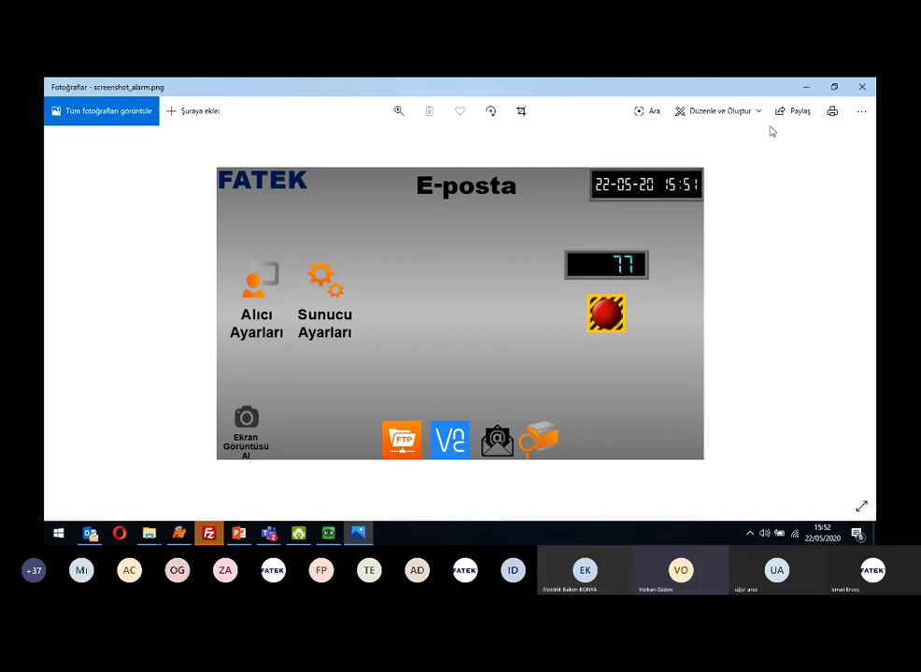
pyautogui.hotkey('alt', 'F4')
# - Read ATT00001.txt's timestamp, V2000 value 77 and emergency-stop message, then minimize Outlook
pyautogui.doubleClick(560, 244)
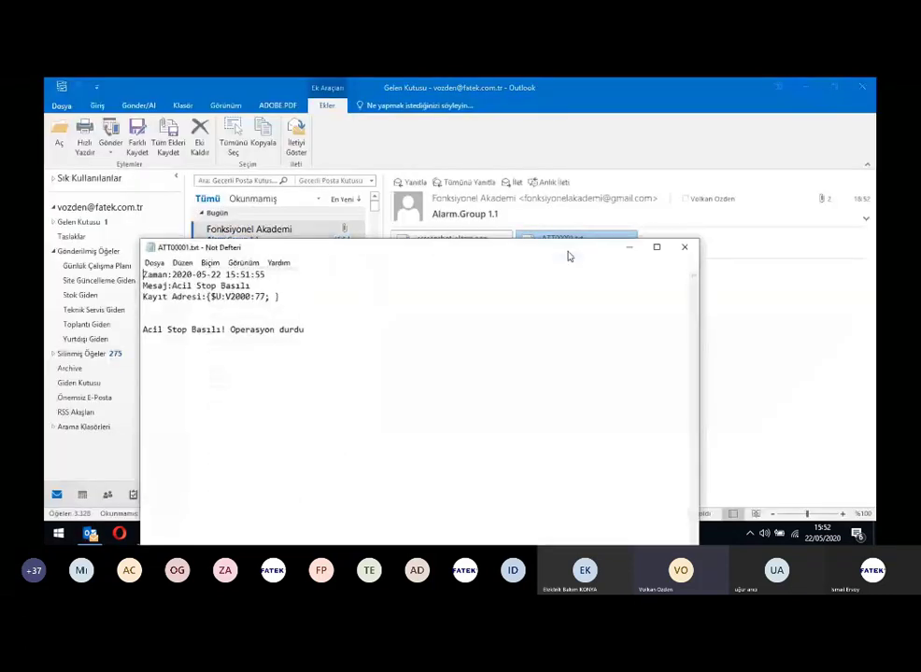
pyautogui.moveTo(302, 251); pyautogui.dragTo(378, 271)
pyautogui.moveTo(342, 293); pyautogui.dragTo(222, 293)
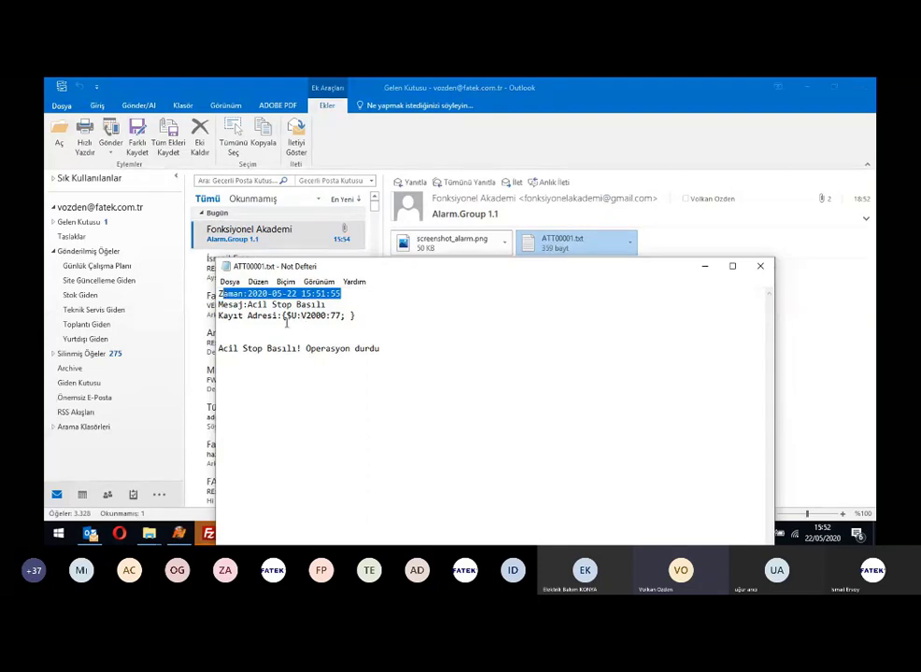
pyautogui.moveTo(302, 316); pyautogui.dragTo(326, 316)
pyautogui.doubleClick(337, 316)
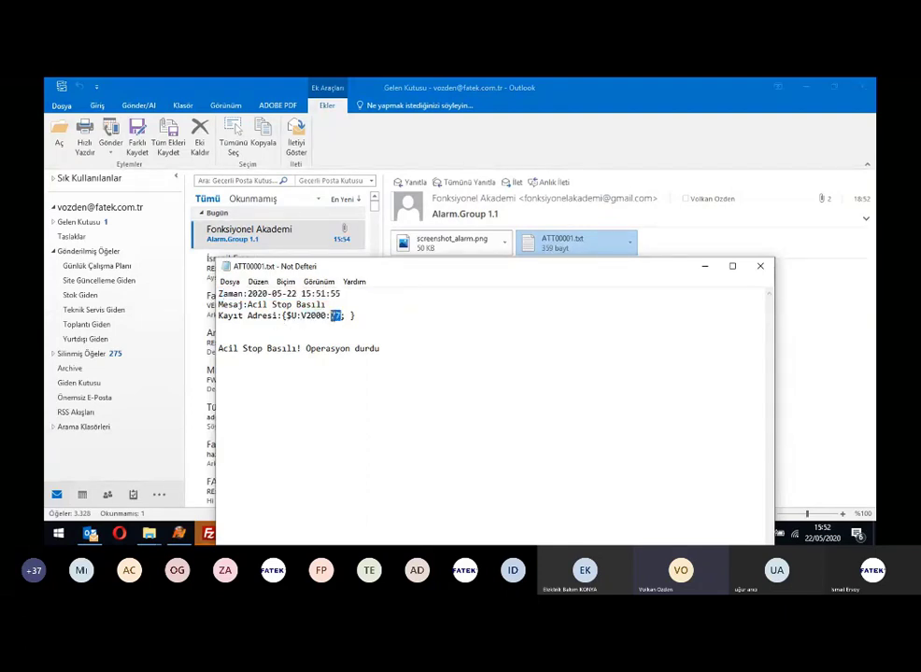
pyautogui.moveTo(381, 349); pyautogui.dragTo(218, 350)
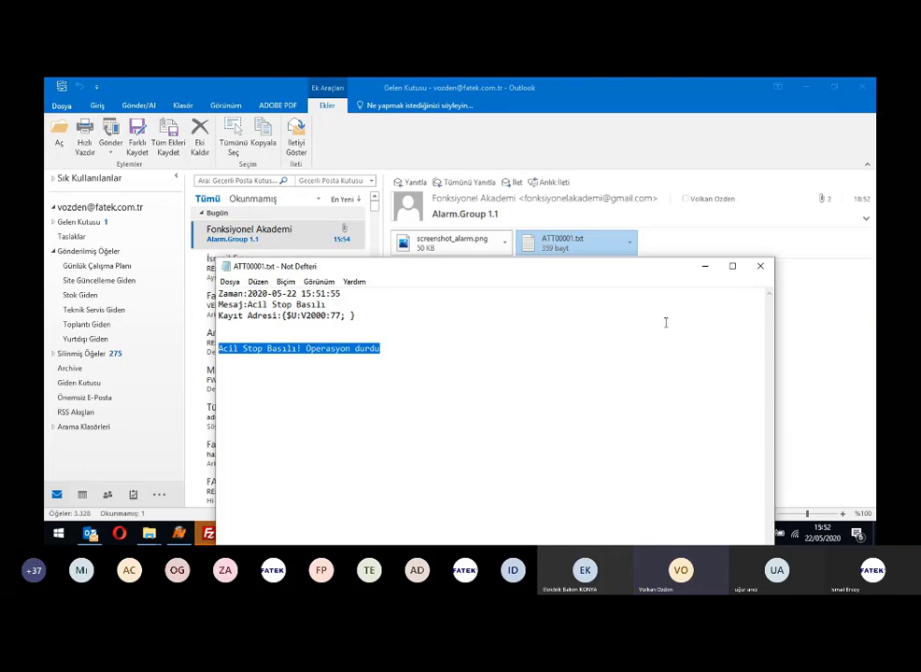
pyautogui.click(763, 267)
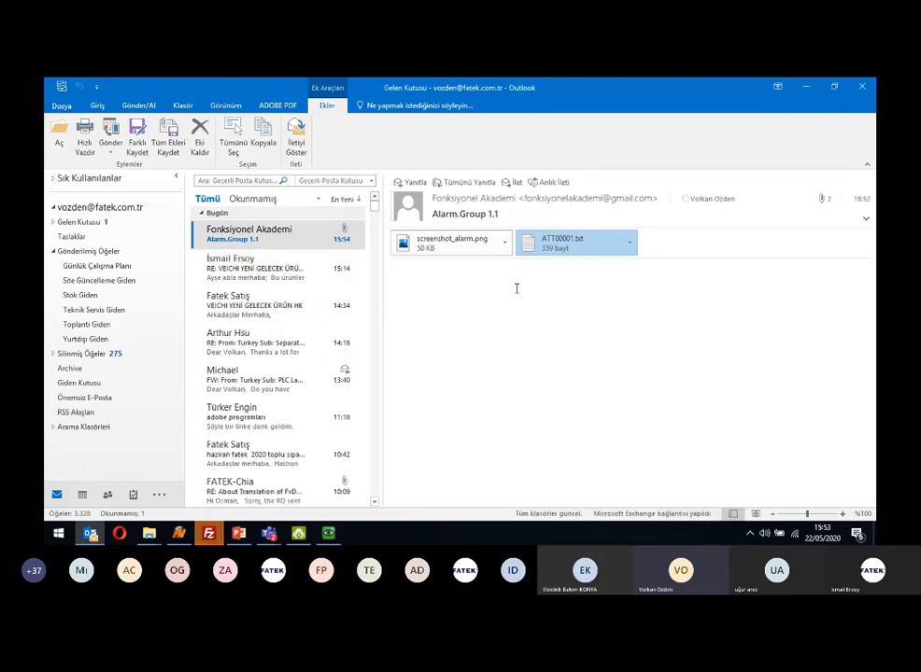
pyautogui.click(804, 88)
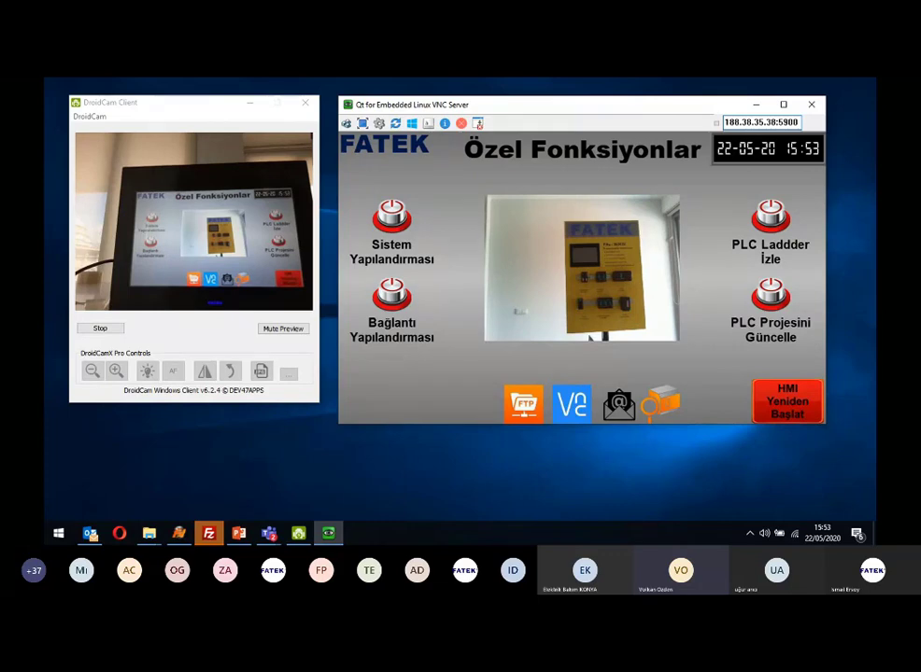
# - Set the second BS20(Özel) function button to show the system configuration, then minimize FvDesigner
pyautogui.click(174, 535)
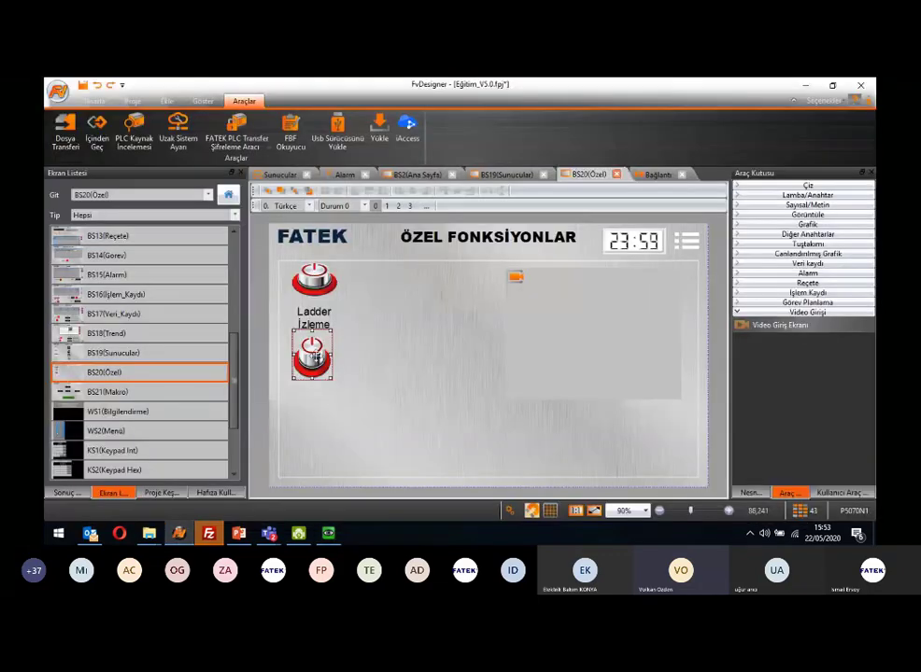
pyautogui.doubleClick(460, 257)
pyautogui.click(471, 214)
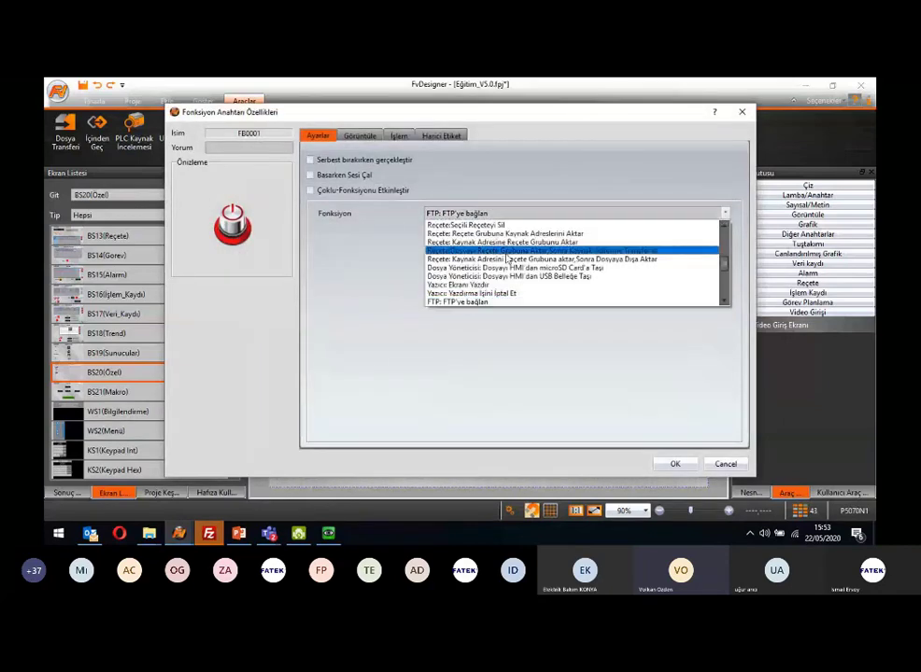
pyautogui.scroll(3, 507, 259)
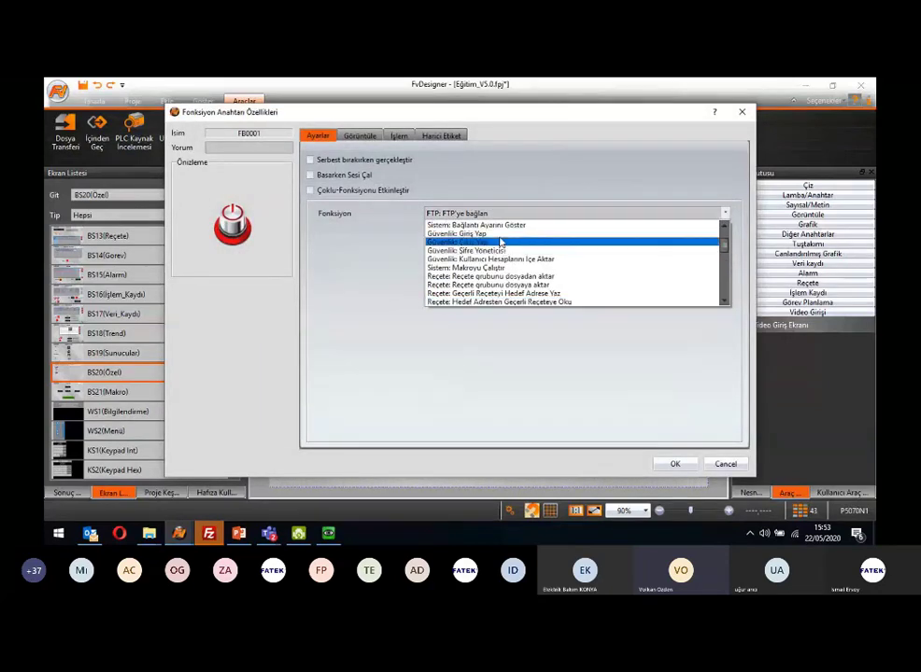
pyautogui.scroll(1, 504, 243)
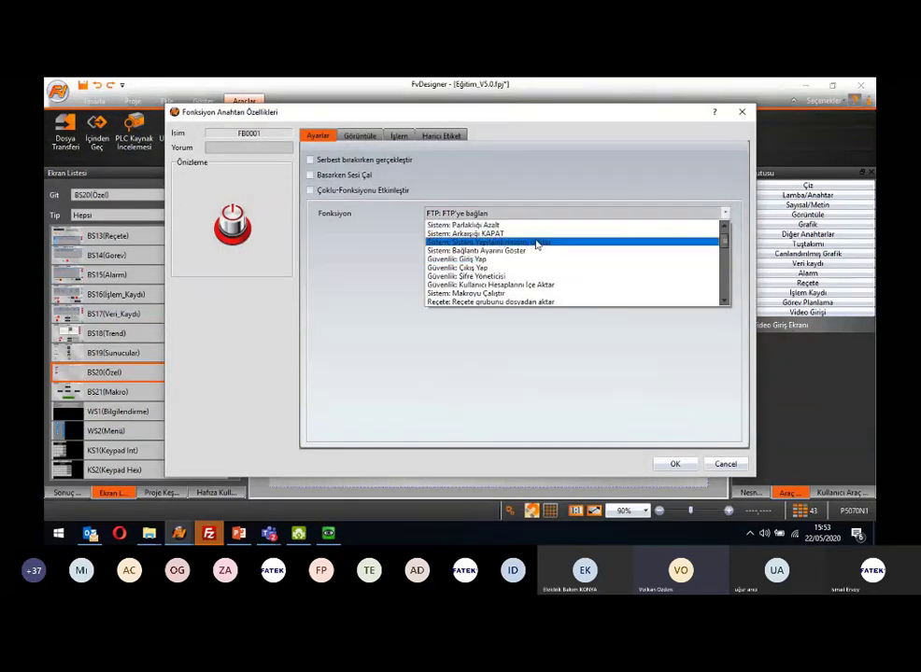
pyautogui.click(532, 243)
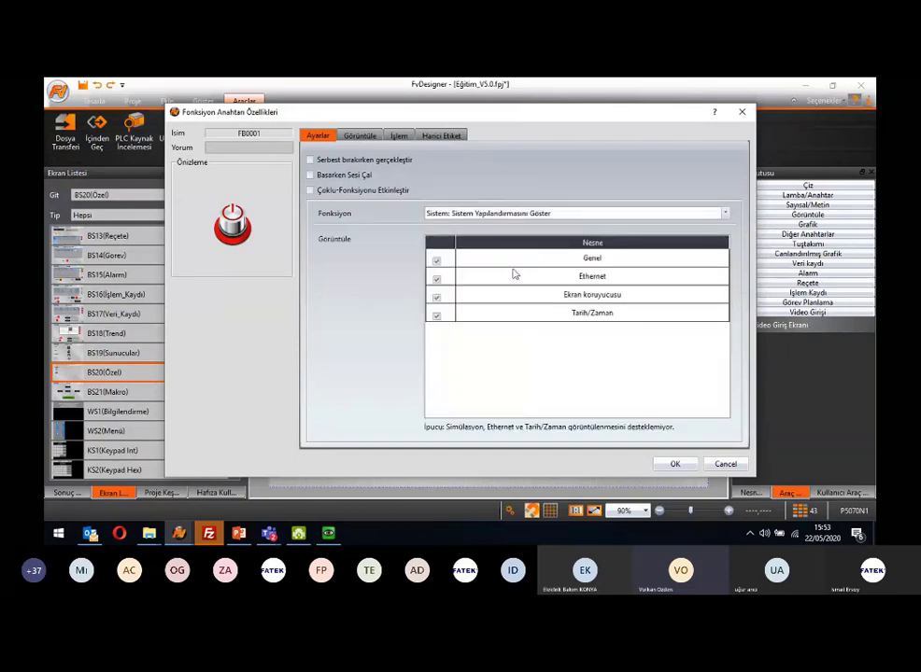
pyautogui.click(672, 465)
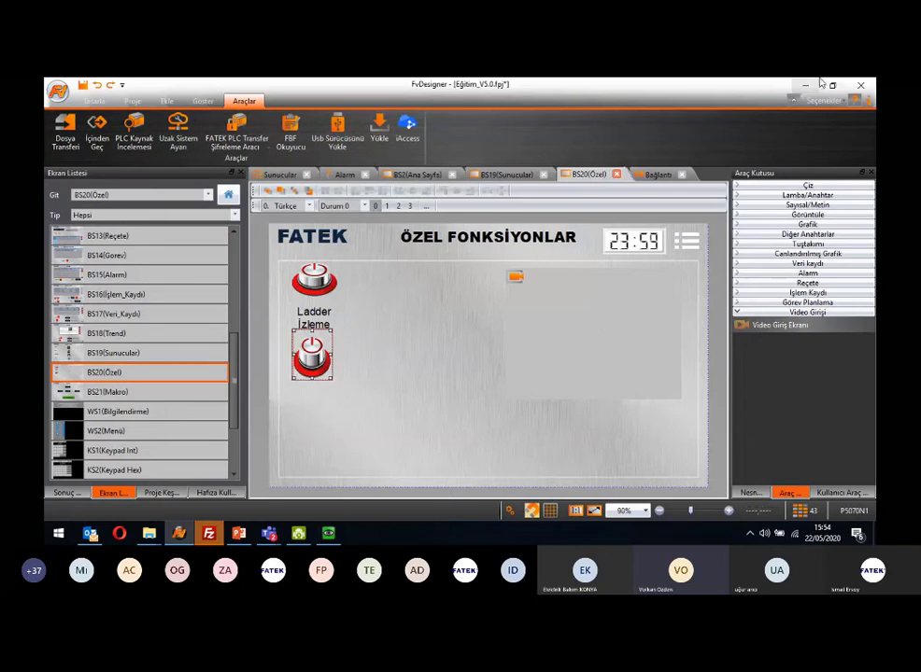
pyautogui.click(805, 85)
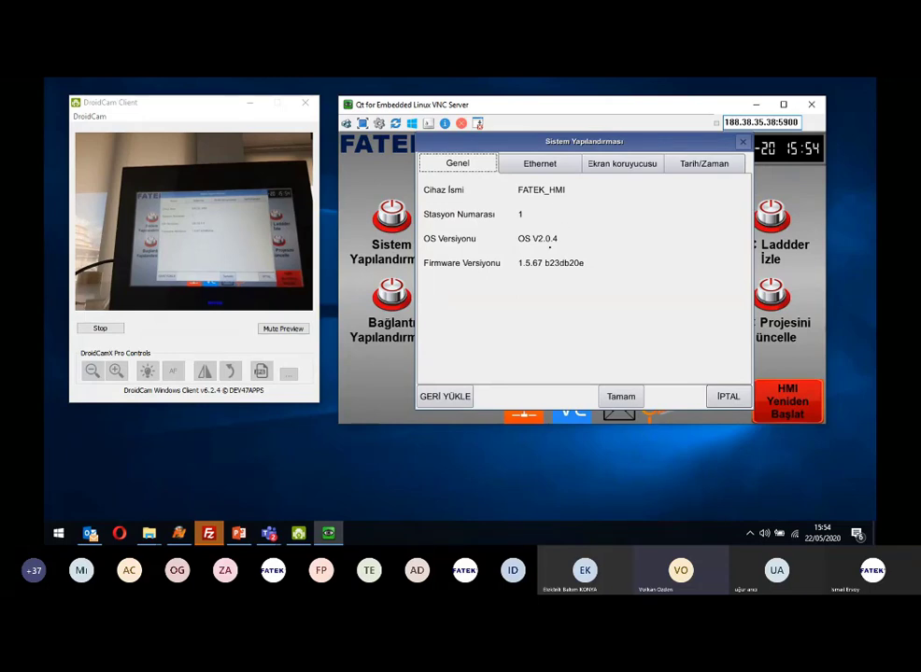
# - View the Ethernet and Ekran koruyucusu tabs of the HMI's Sistem Yapılandırması
pyautogui.click(557, 168)
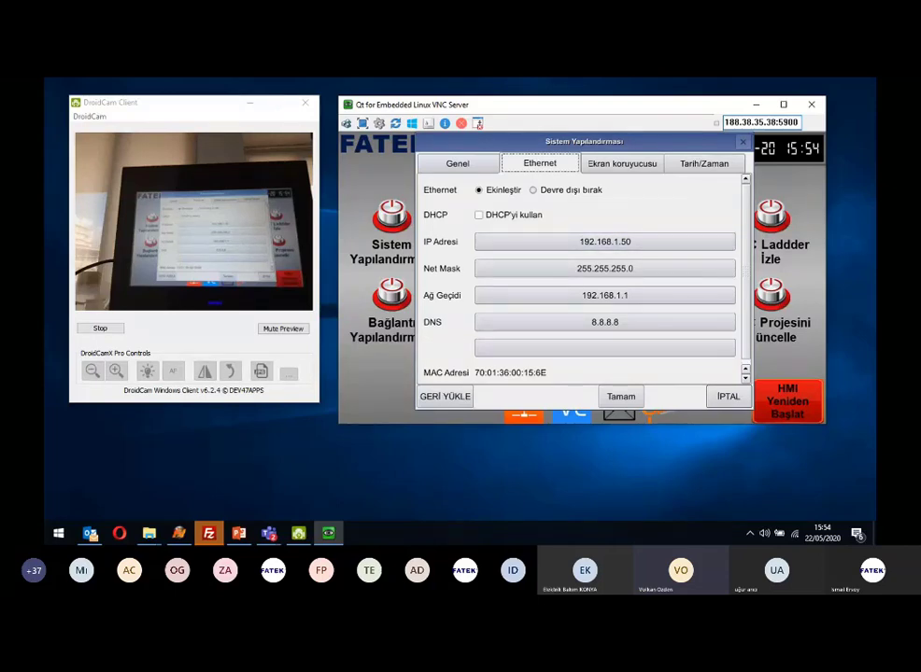
pyautogui.click(622, 163)
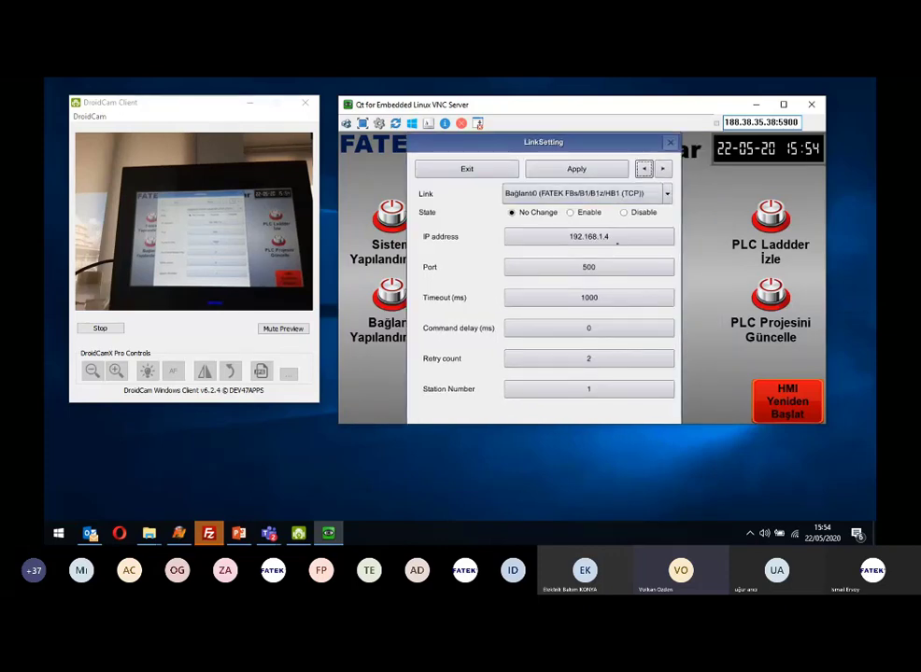
# - Confirm Bağlantı0's IP 192.168.1.4 and open the Fatek_PLC ladder diagram
pyautogui.click(617, 241)
pyautogui.click(647, 194)
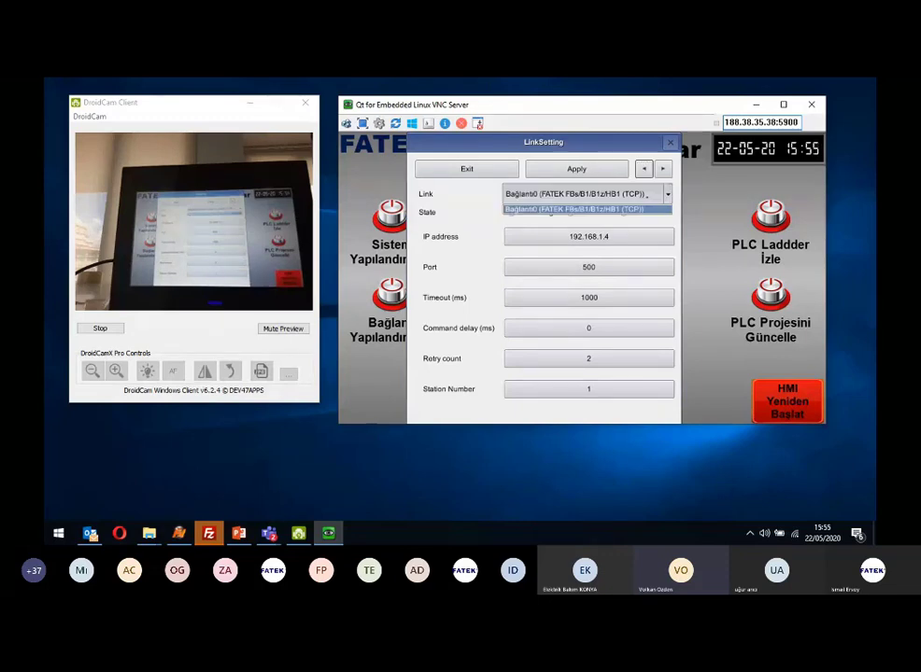
pyautogui.click(574, 209)
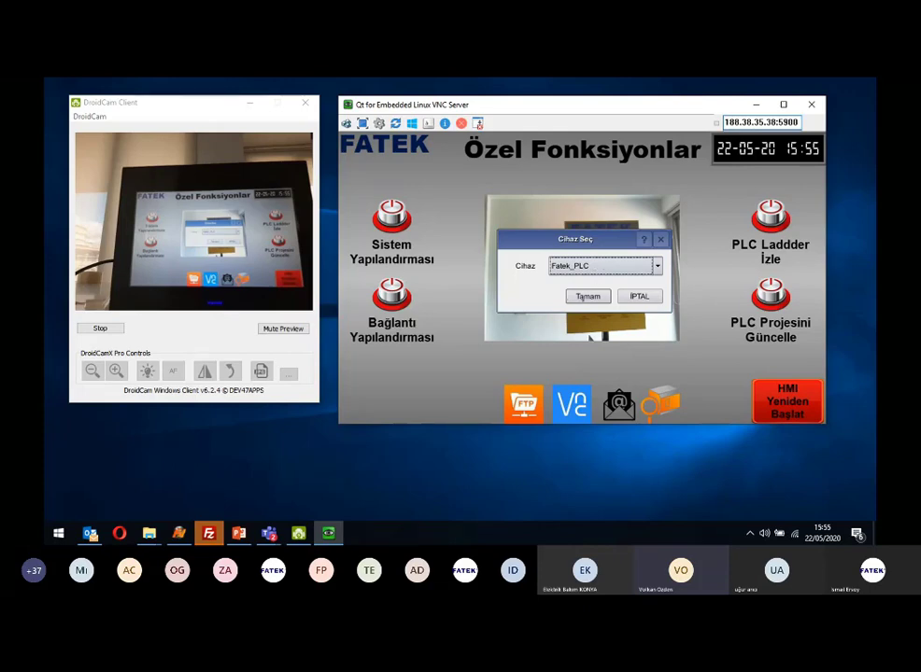
pyautogui.click(581, 297)
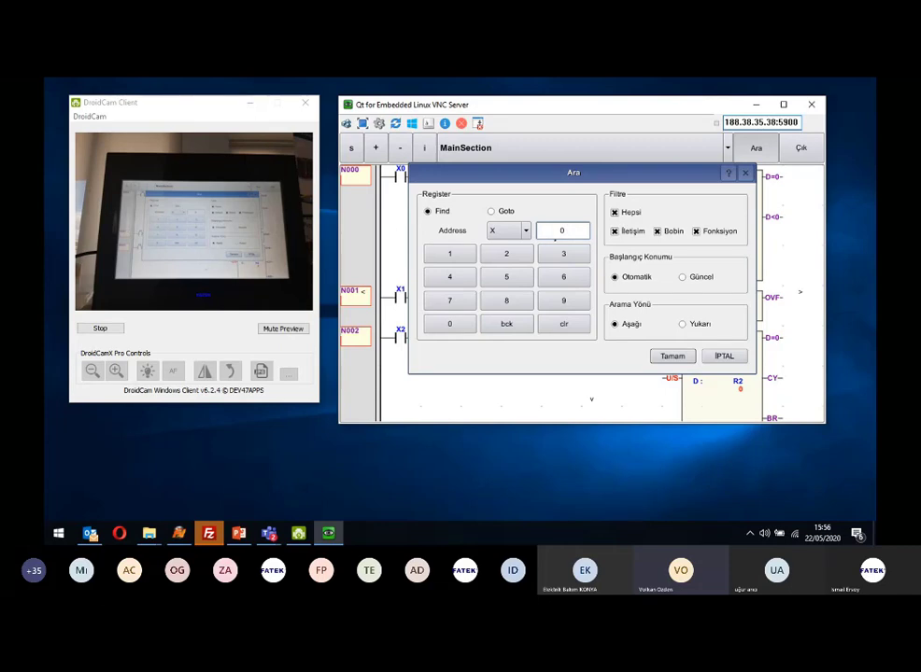
# - Search the ladder program for register R0 instead of X0
pyautogui.click(563, 323)
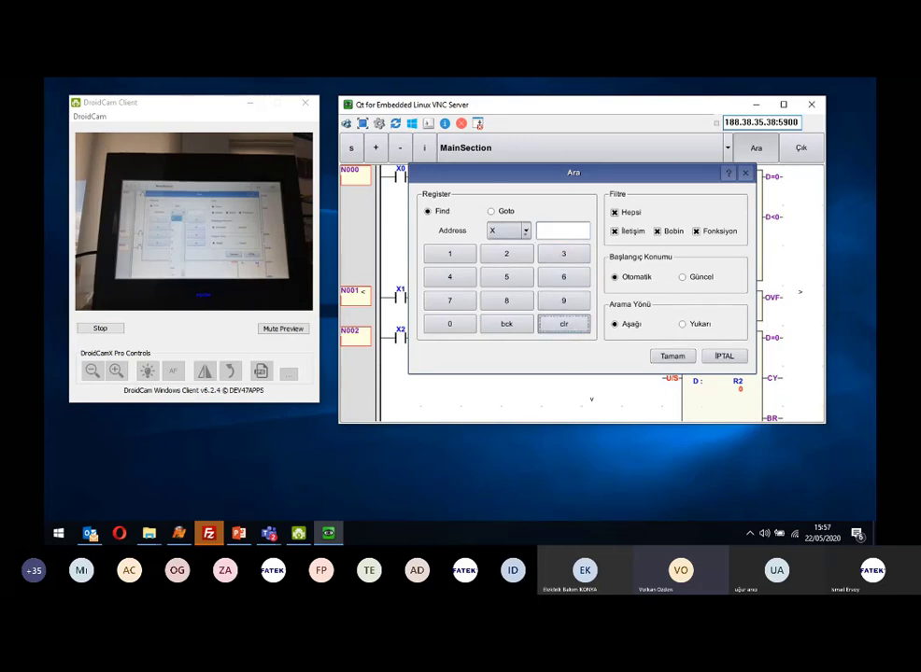
pyautogui.click(509, 230)
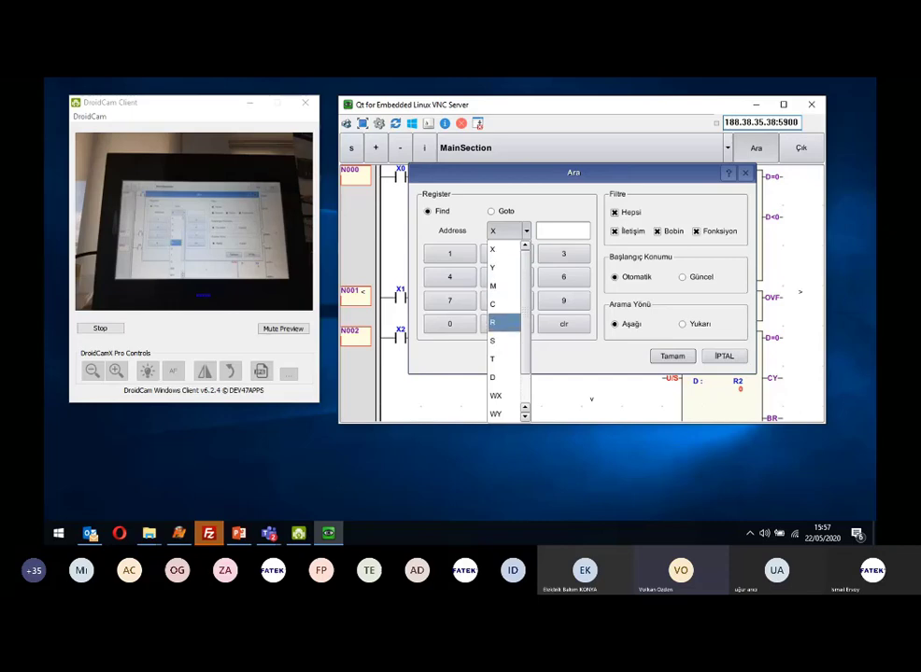
pyautogui.click(495, 322)
pyautogui.click(450, 324)
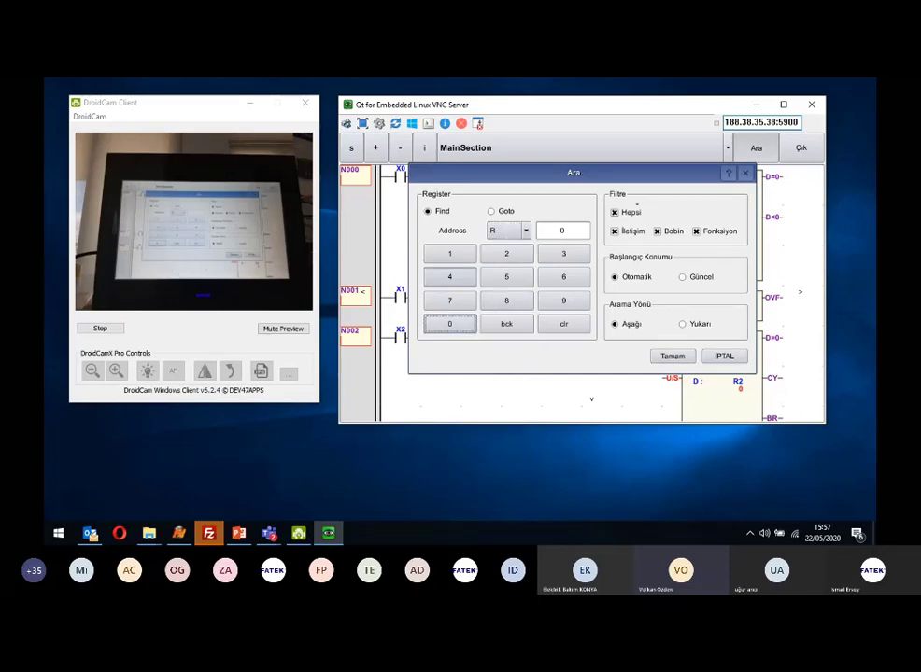
pyautogui.press('Return')
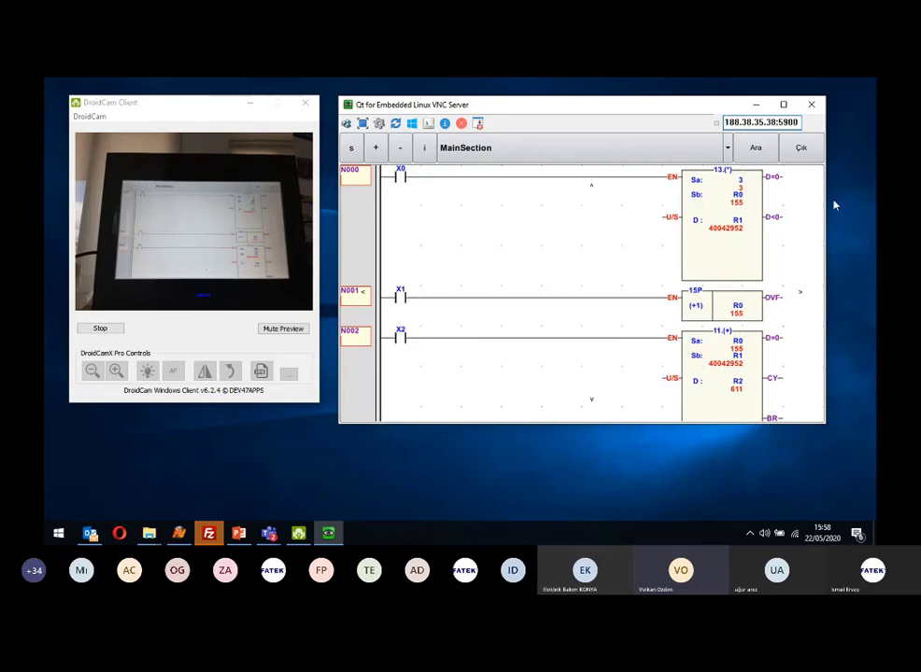
# - Exit the ladder view to Özel Fonksiyonlar and switch back to FvDesigner
pyautogui.click(807, 147)
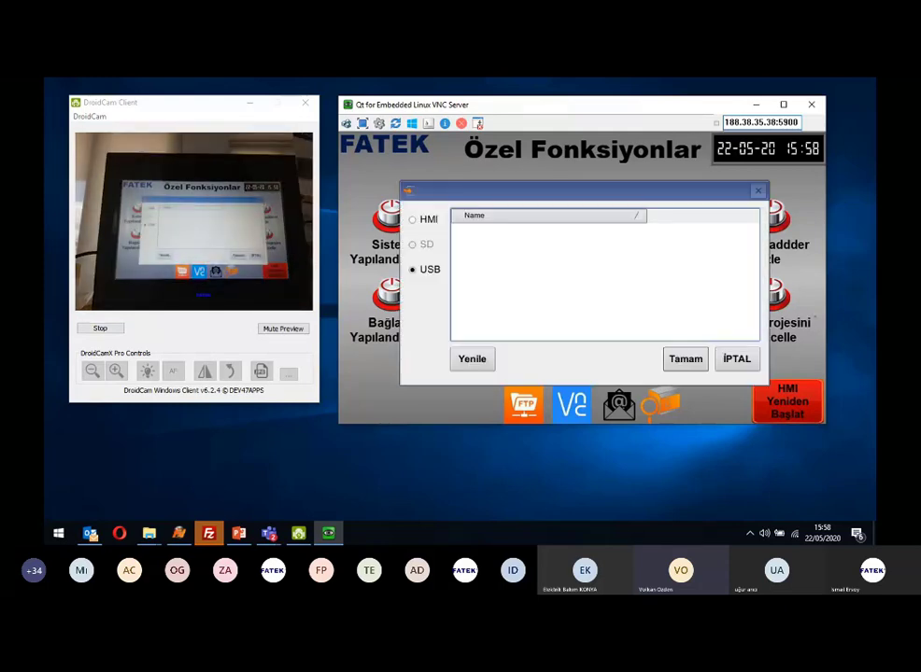
pyautogui.click(209, 533)
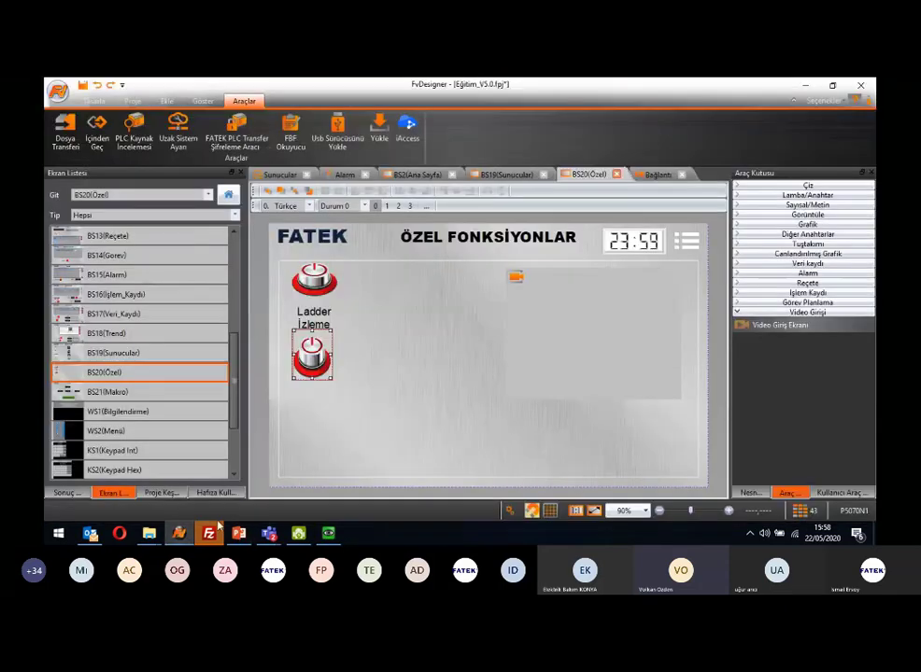
# - Assign 'PLC: FATEK PLC Projesini HMI veya USB Flash Sürücü'den Güncelleyin' to the button, then minimize
pyautogui.doubleClick(312, 357)
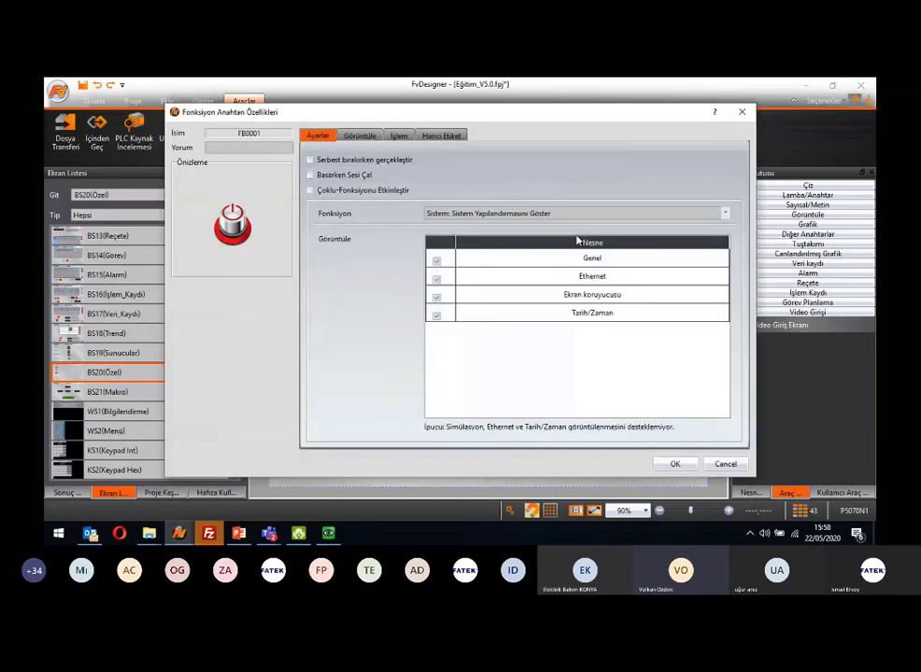
pyautogui.click(574, 216)
pyautogui.scroll(-4, 528, 260)
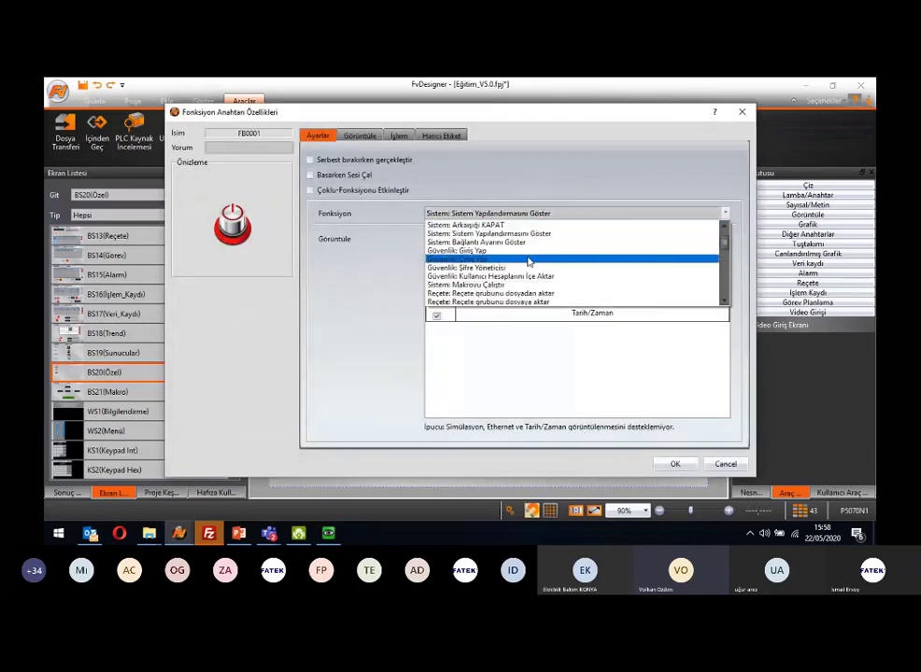
pyautogui.scroll(-5, 527, 261)
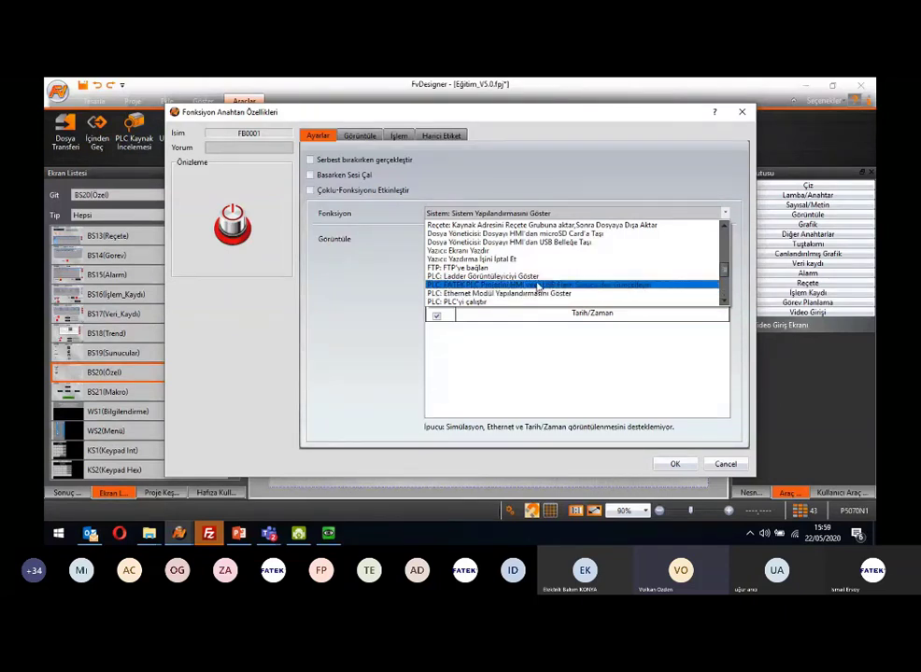
pyautogui.click(508, 284)
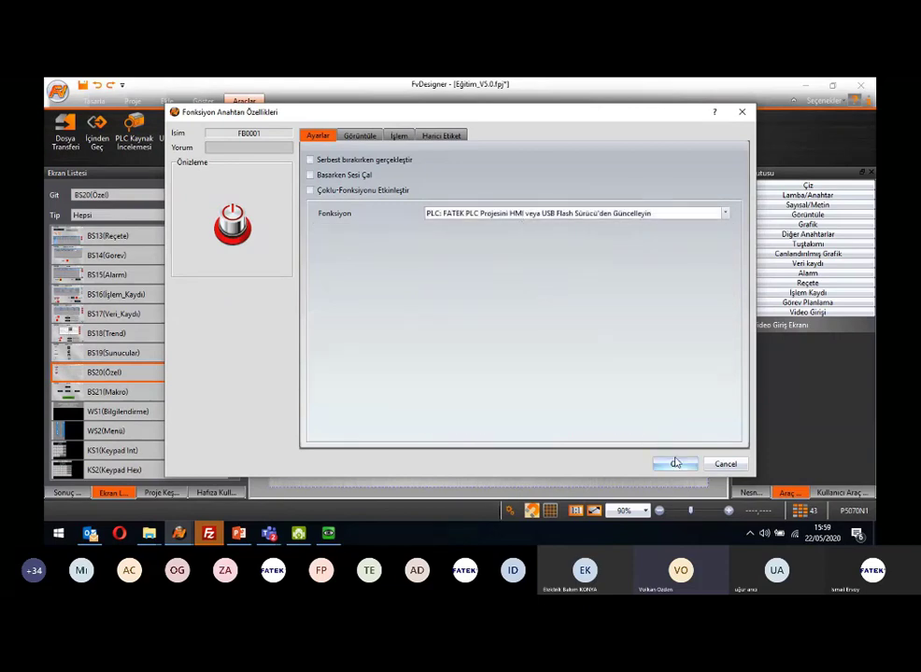
pyautogui.click(674, 463)
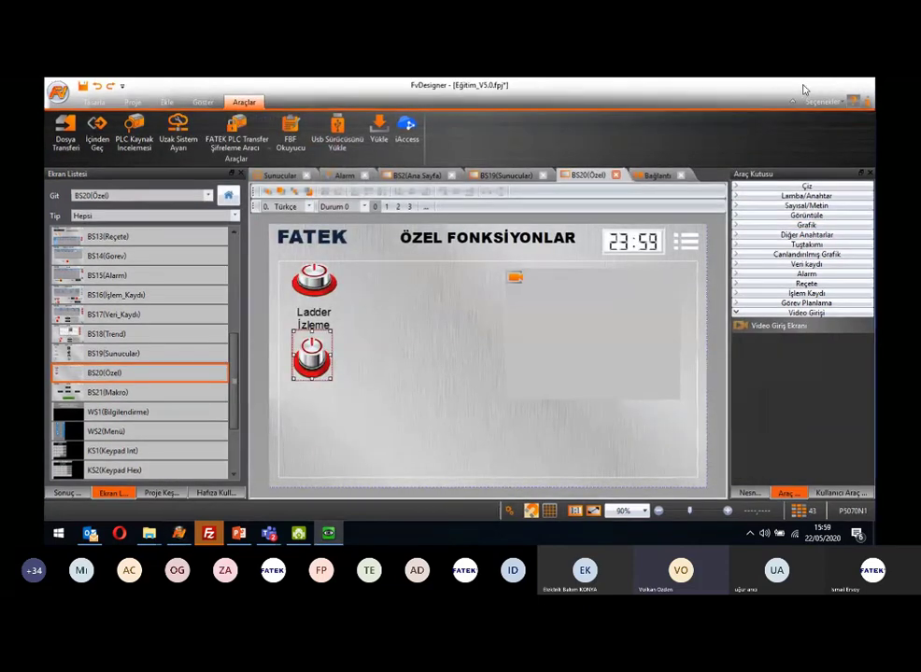
pyautogui.click(803, 86)
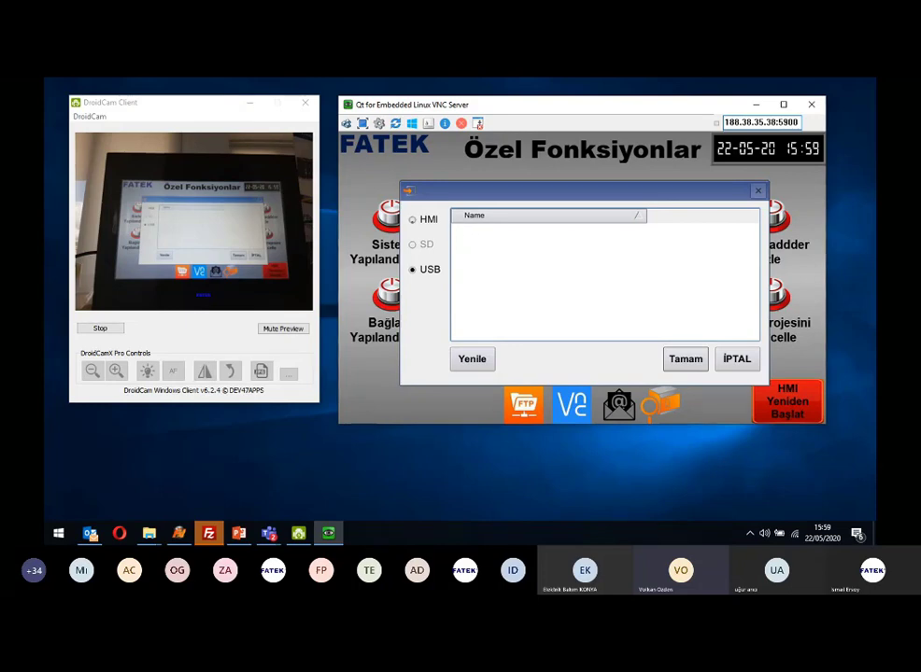
# - Load Proje2.pdw from the HMI's PLC folder and start the PLC after loading
pyautogui.click(412, 219)
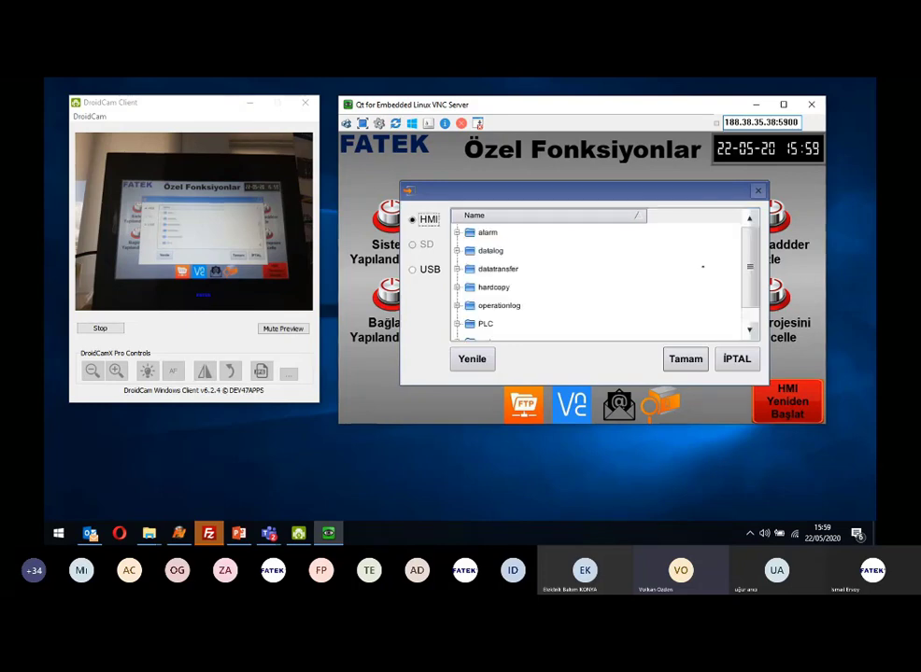
pyautogui.scroll(-1, 525, 305)
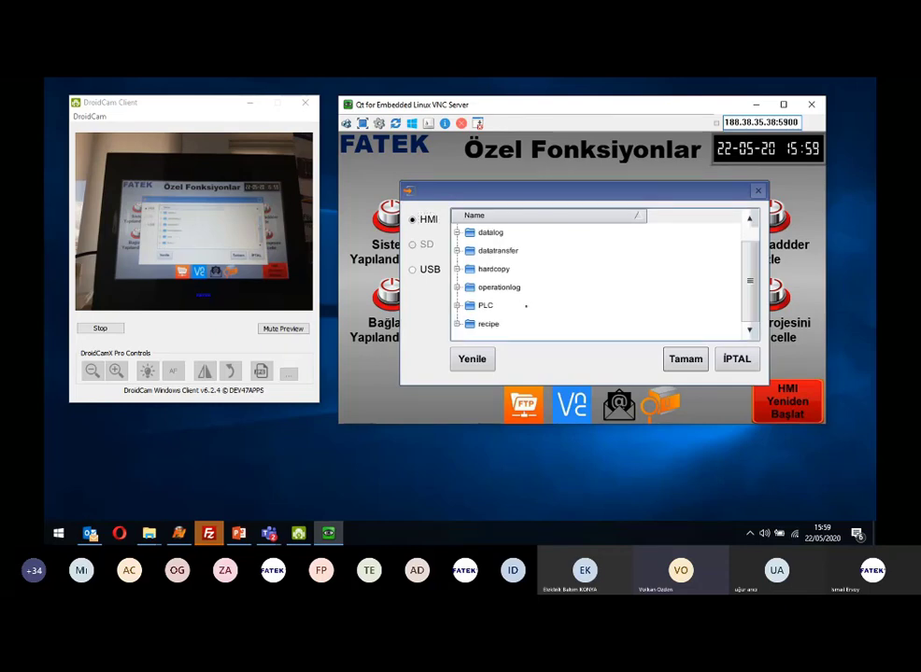
pyautogui.click(458, 306)
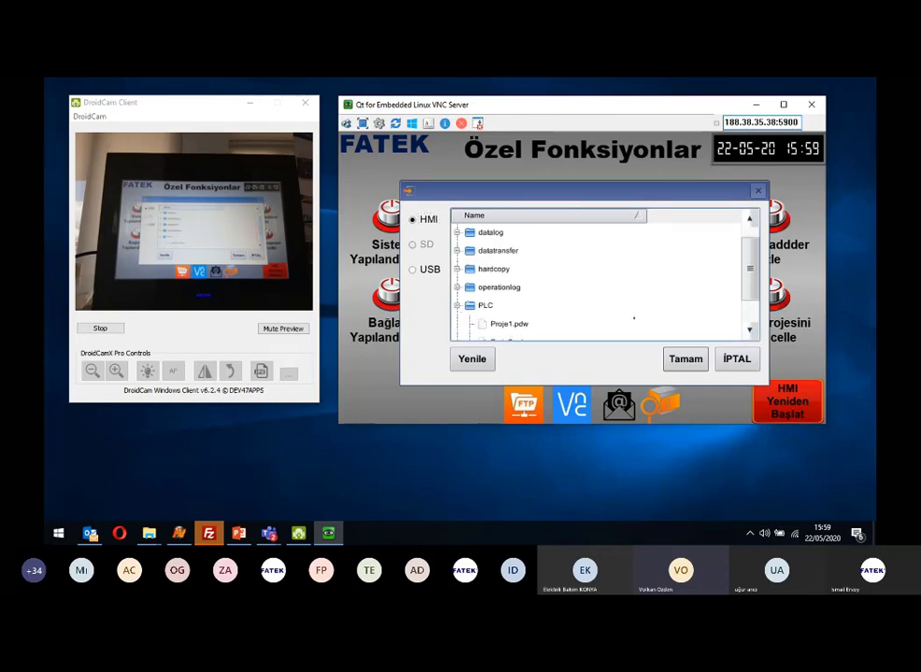
pyautogui.click(750, 313)
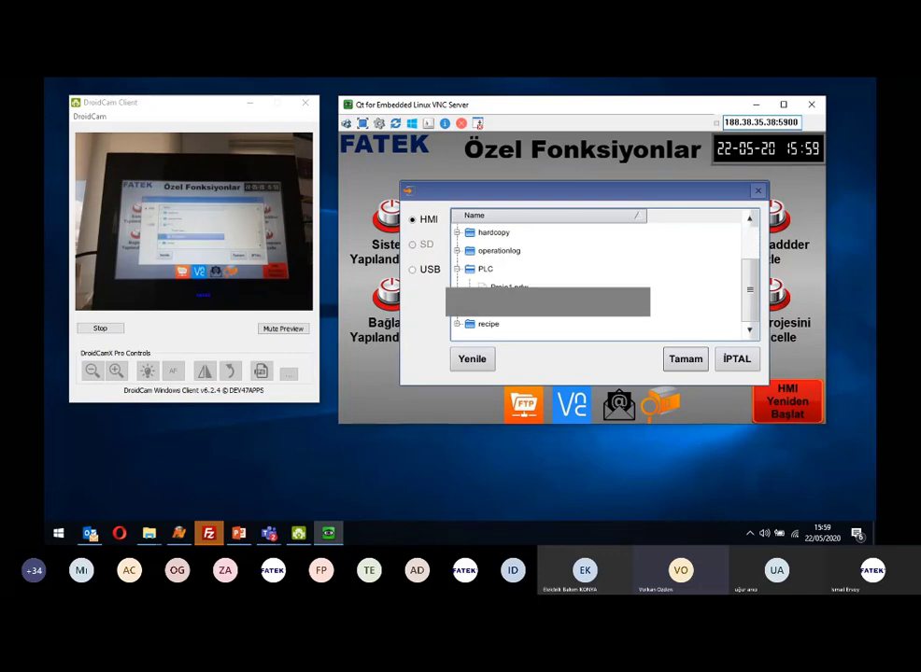
pyautogui.click(509, 306)
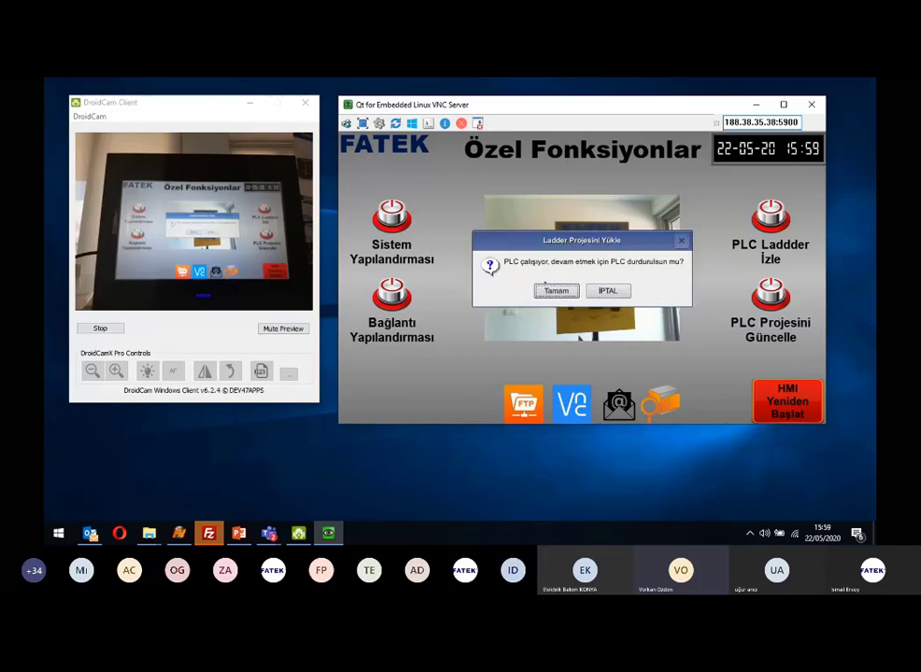
pyautogui.click(549, 290)
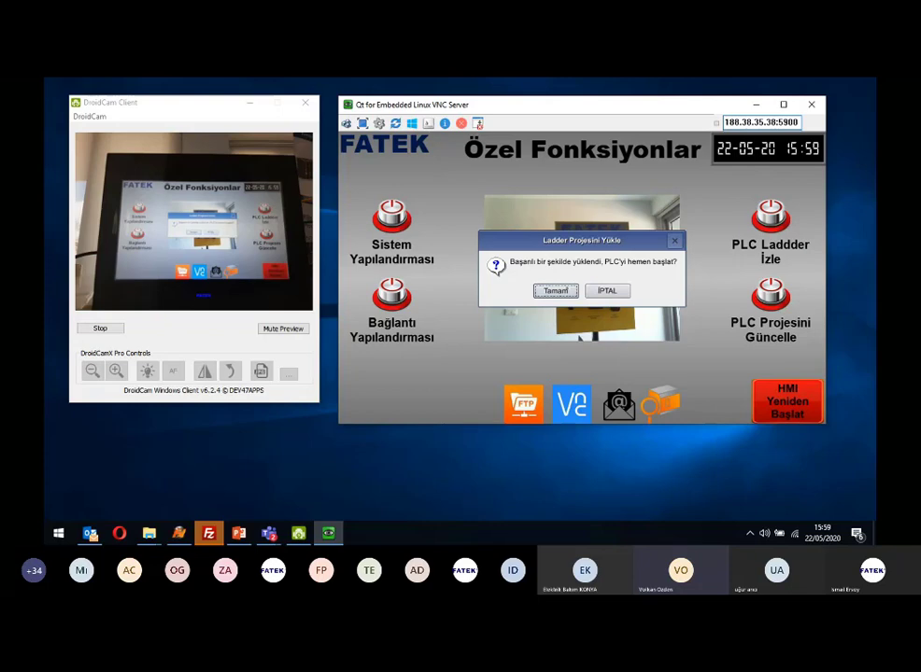
pyautogui.click(555, 290)
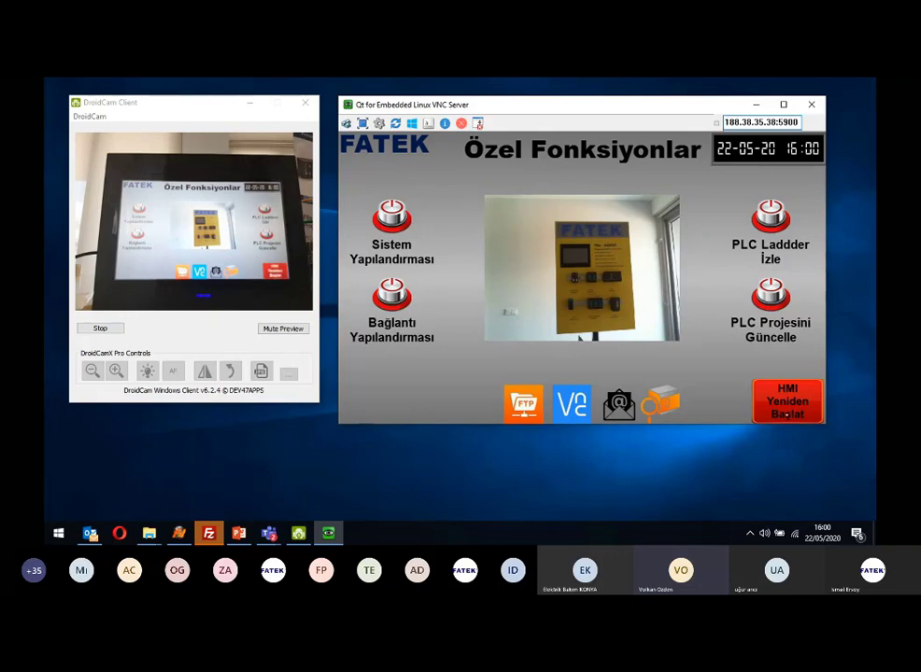
# - Restart the HMI with HMI Yeniden Başlat, then relaunch UltraVNC Viewer and log back on with the password
pyautogui.click(788, 412)
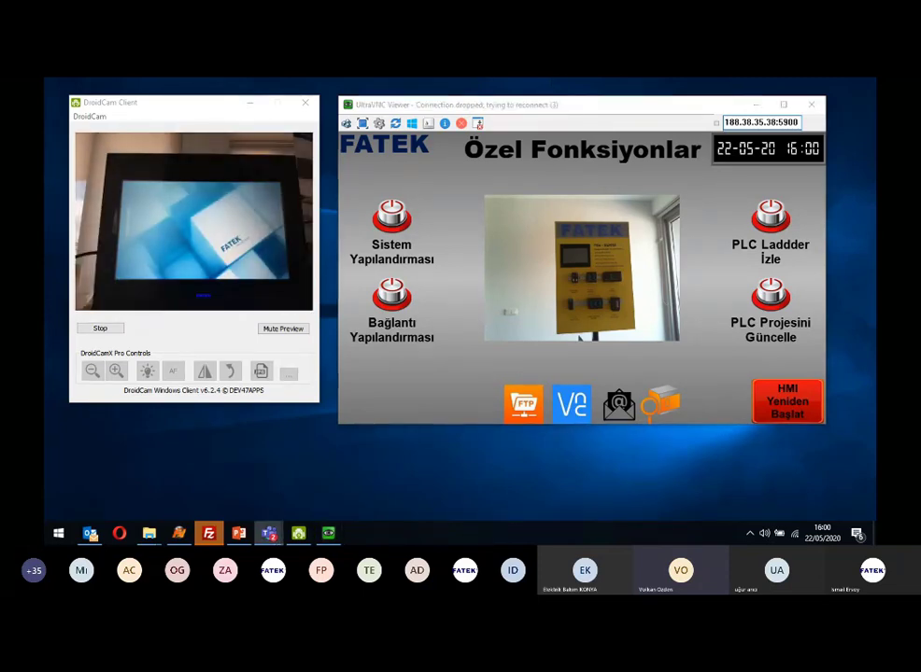
pyautogui.click(810, 104)
pyautogui.click(58, 533)
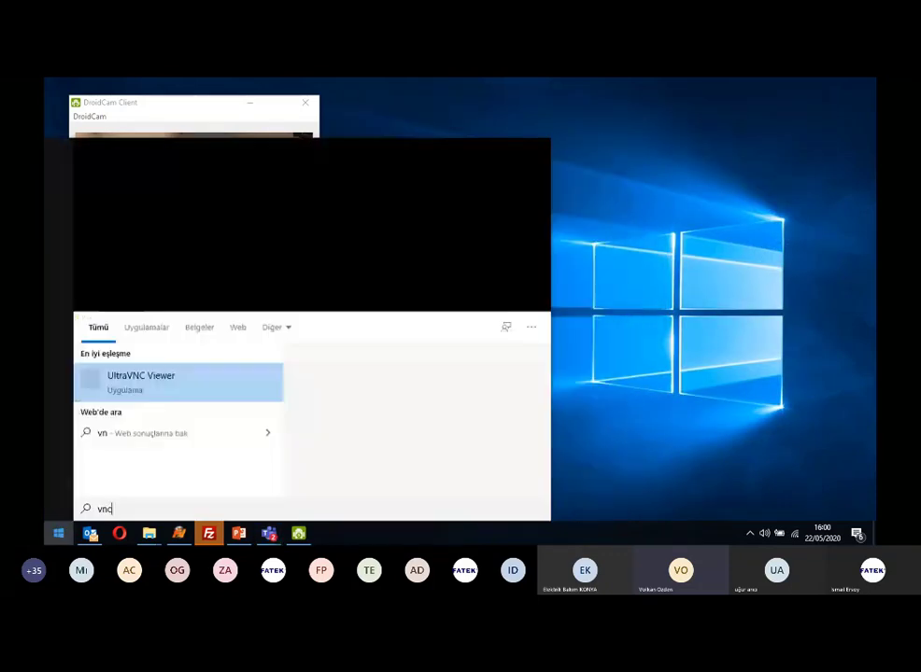
pyautogui.press('Return')
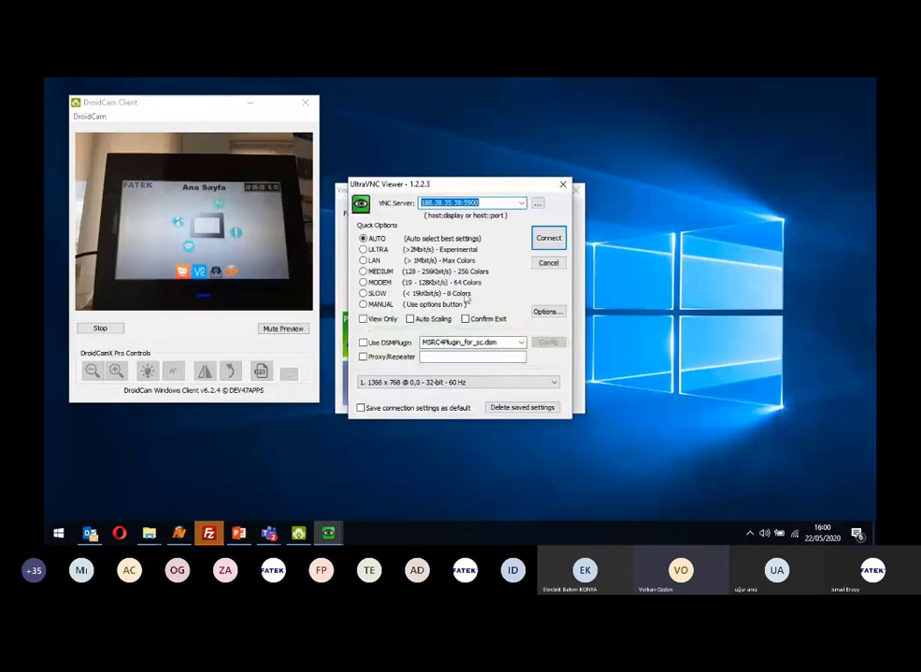
pyautogui.click(548, 238)
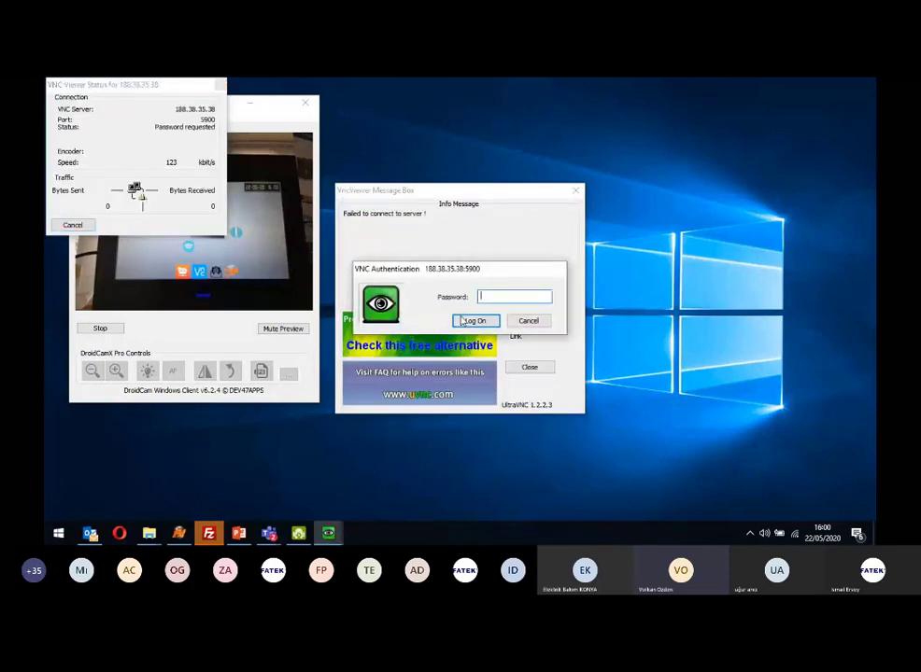
pyautogui.write('****')
pyautogui.press('Return')
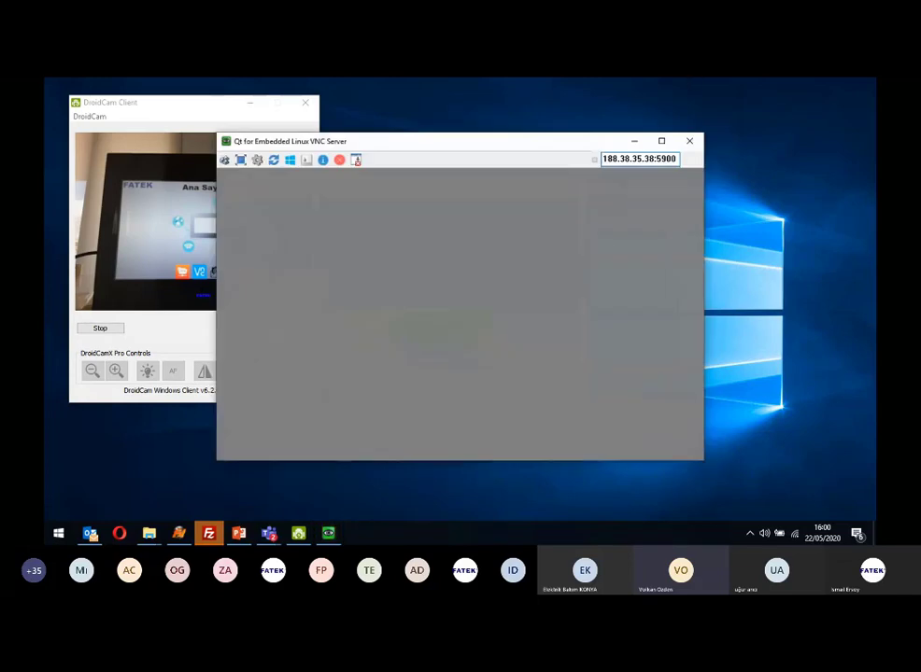
pyautogui.moveTo(454, 145); pyautogui.dragTo(598, 115)
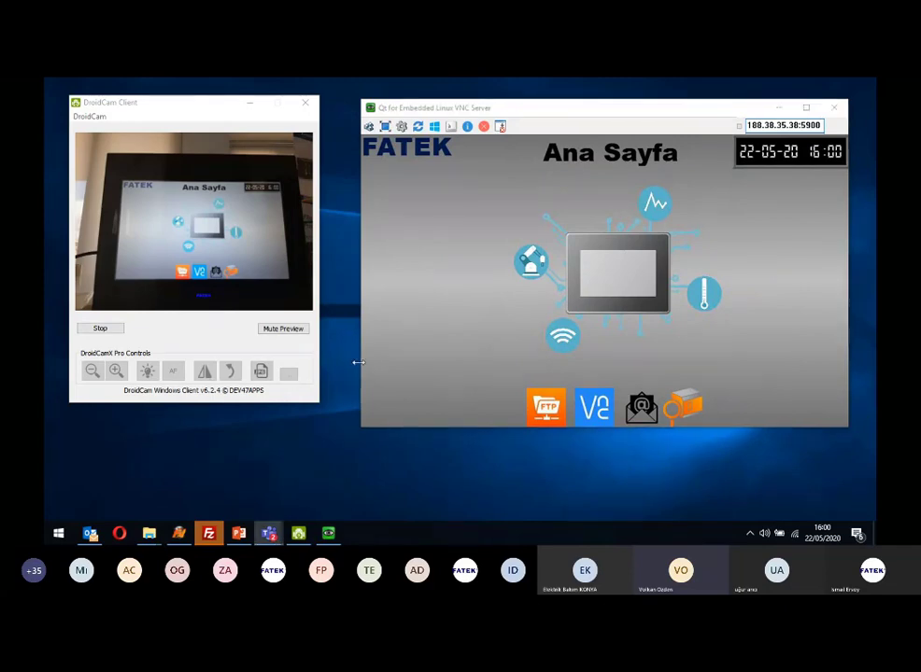
# - Return to the remote HMI view and exit the ladder view to the Özel Fonksiyonlar menu
pyautogui.click(269, 534)
pyautogui.hotkey('alt', 'Tab')
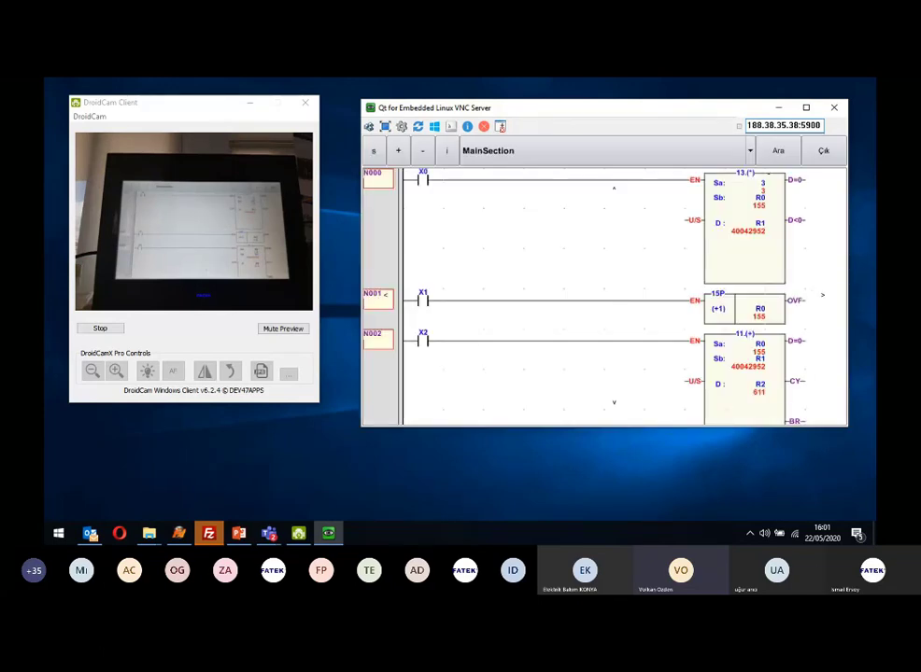
pyautogui.click(823, 150)
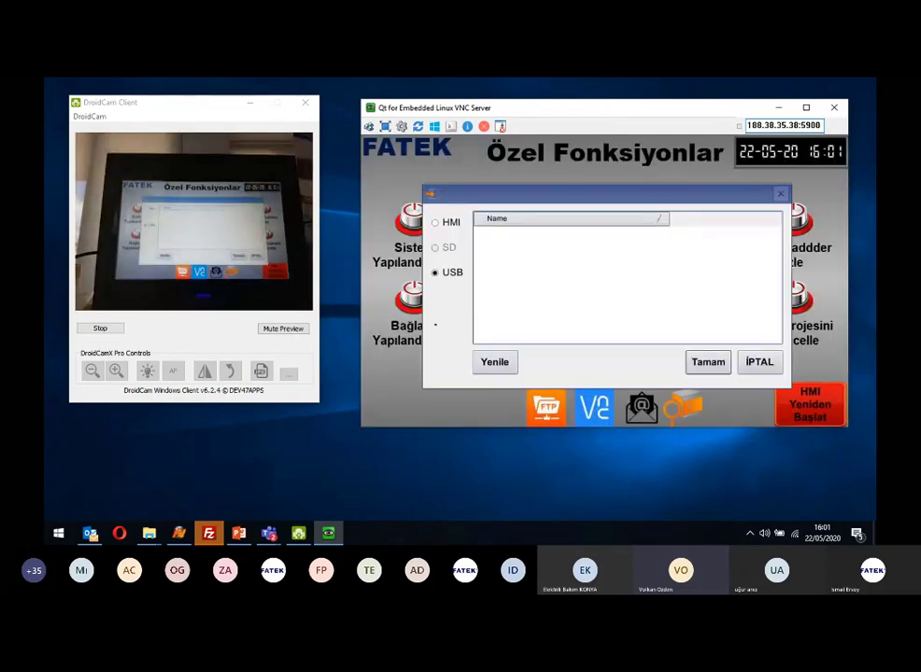
# - Load Proje1.pdw from HMI storage into Fatek_PLC, stop and restart the PLC, and close the dropped viewer
pyautogui.click(434, 222)
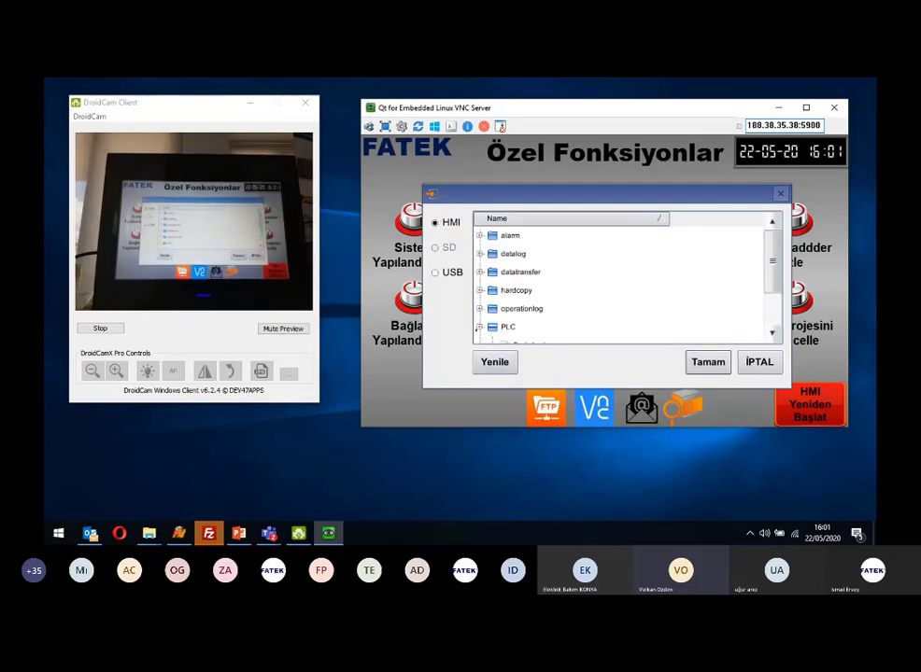
pyautogui.scroll(-1, 604, 323)
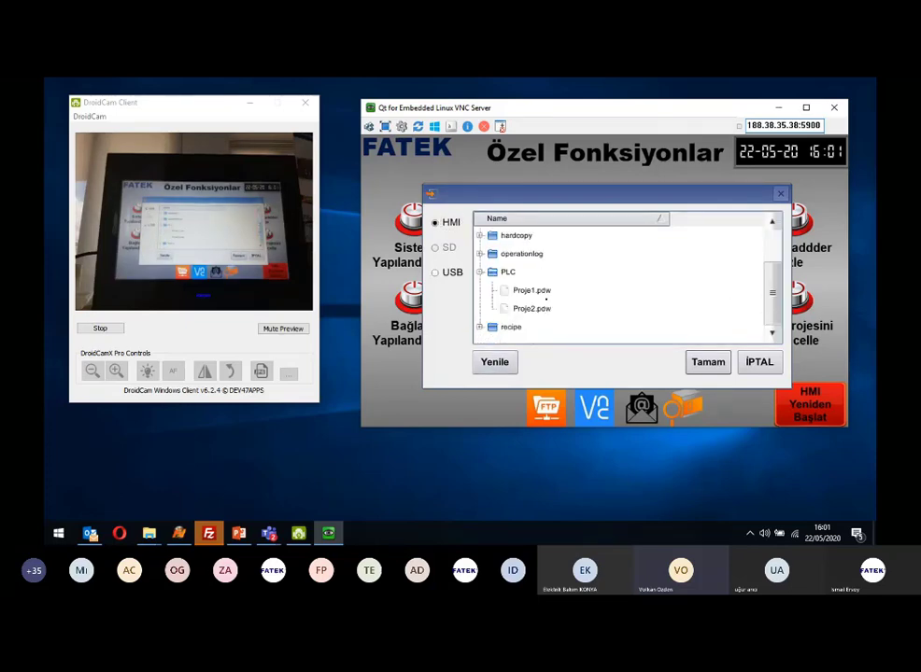
pyautogui.click(547, 291)
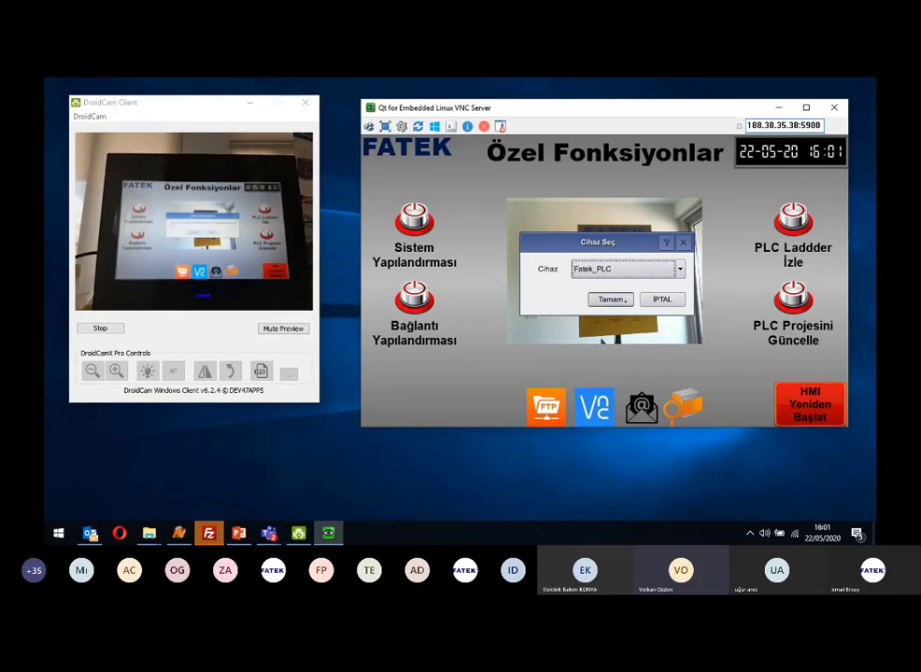
pyautogui.click(617, 301)
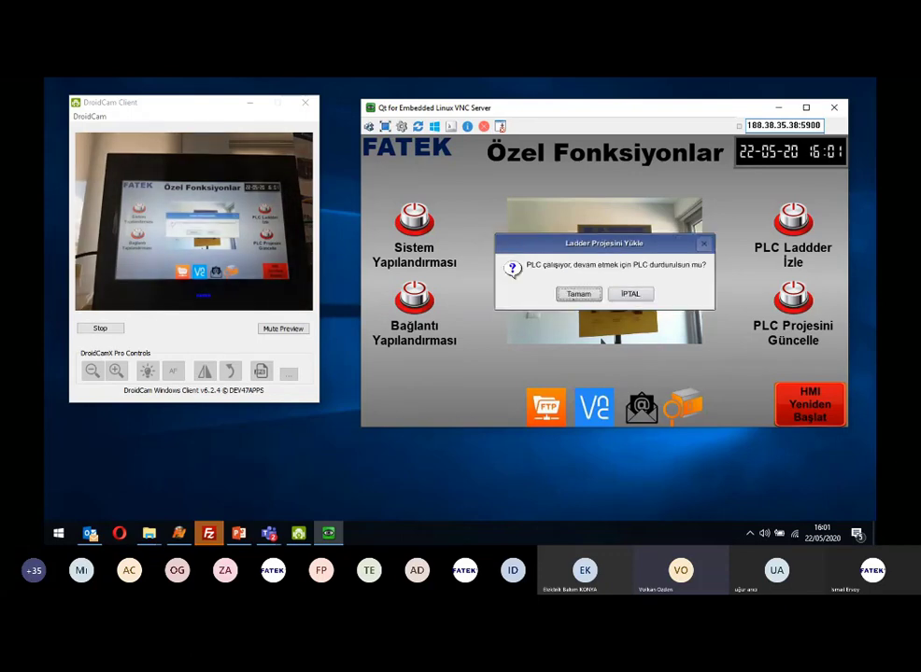
pyautogui.press('Return')
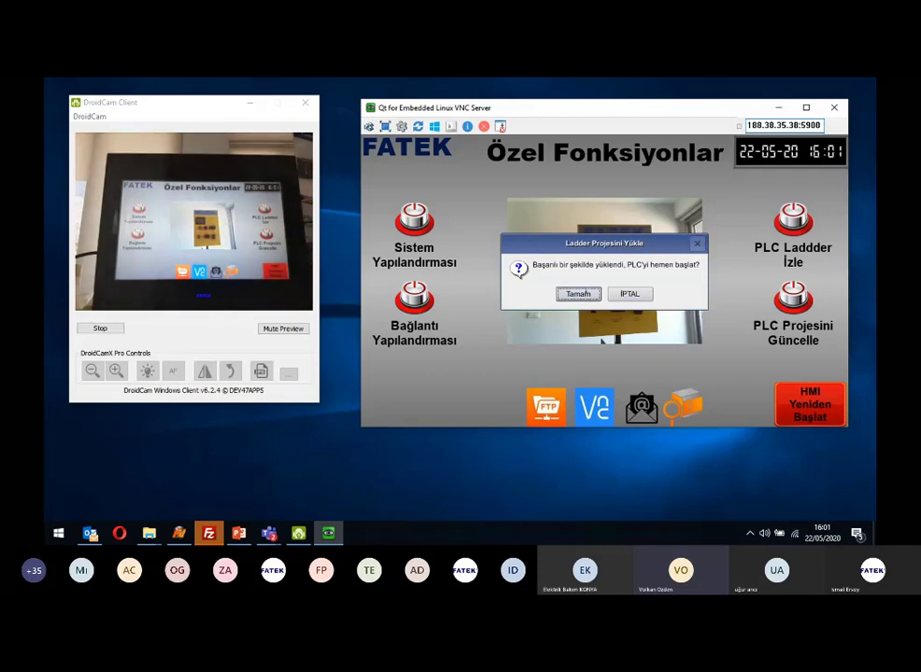
pyautogui.press('Return')
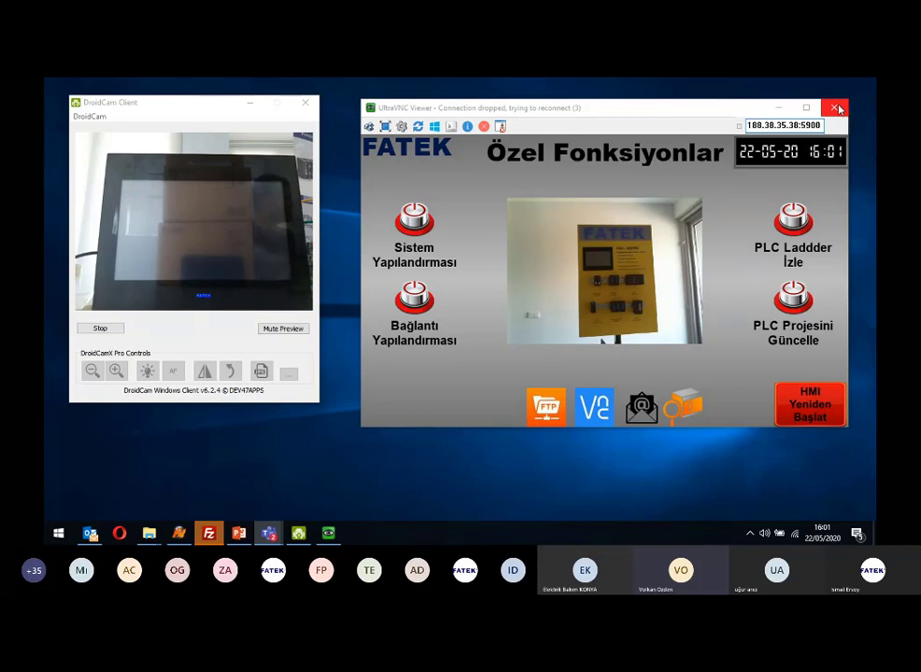
pyautogui.click(837, 110)
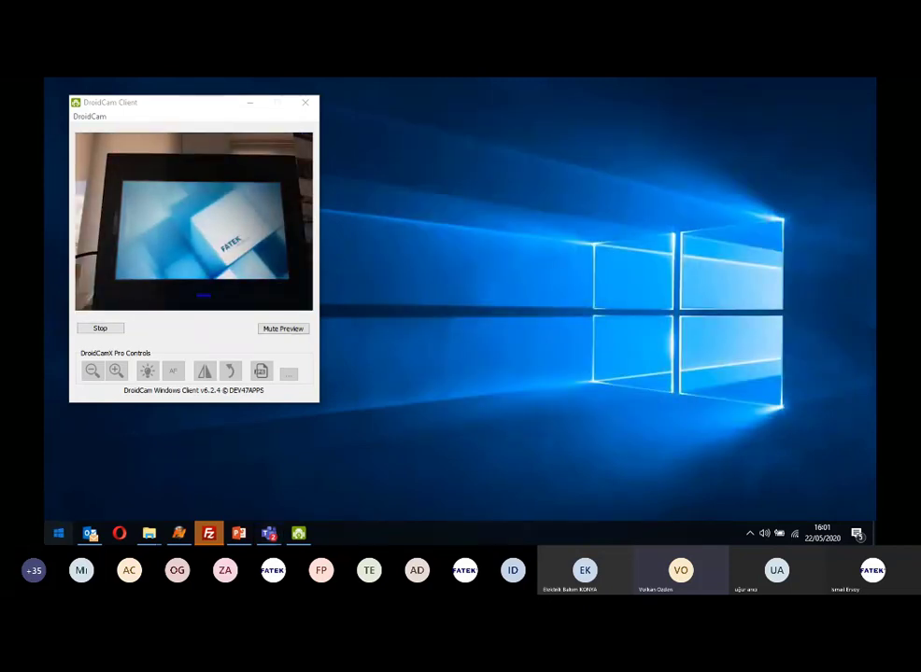
# - Relaunch UltraVNC Viewer and connect to the HMI, retrying after a failure and entering the password
pyautogui.press('super')
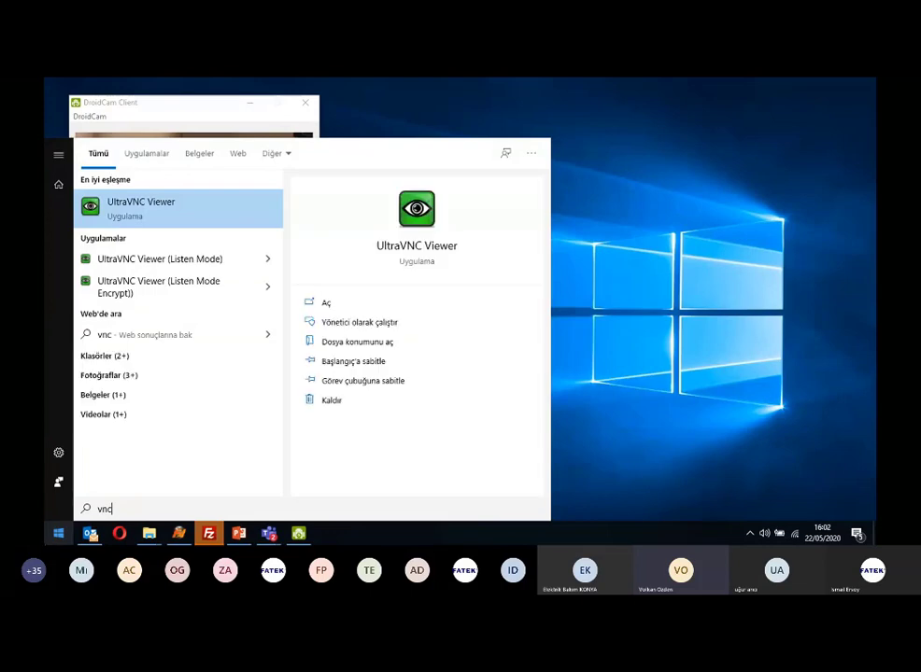
pyautogui.press('Return')
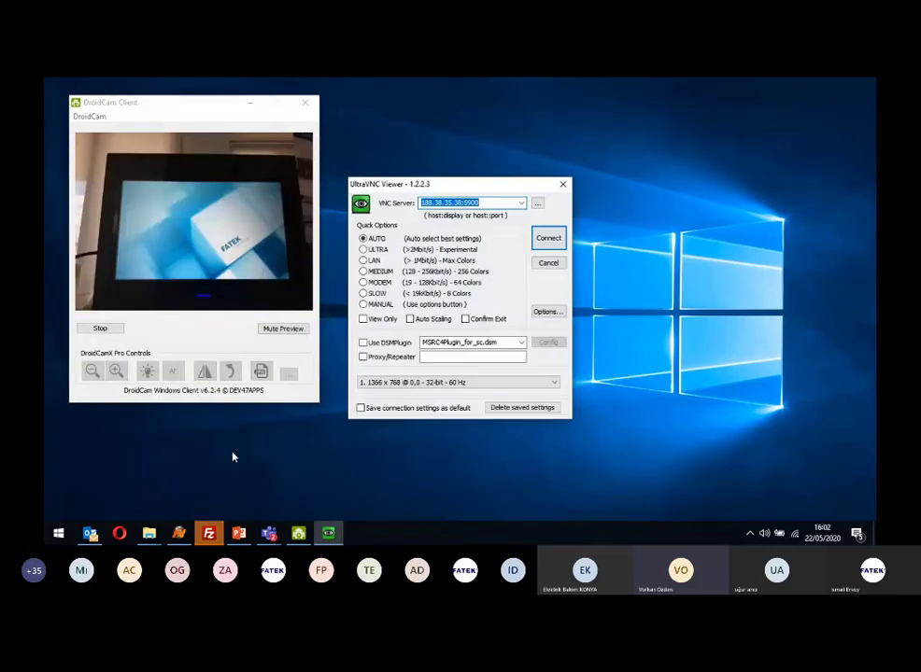
pyautogui.click(539, 242)
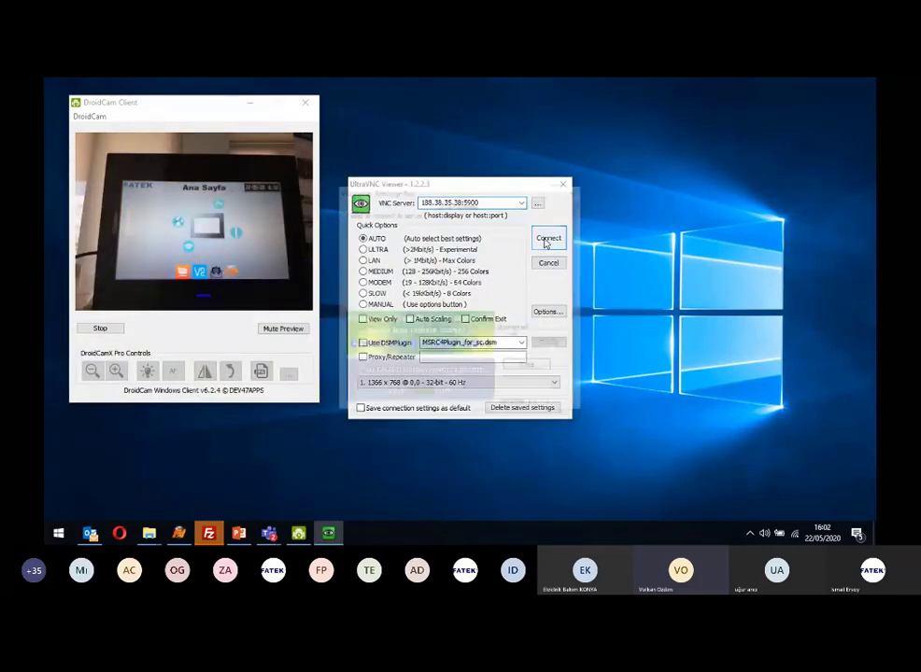
pyautogui.click(529, 368)
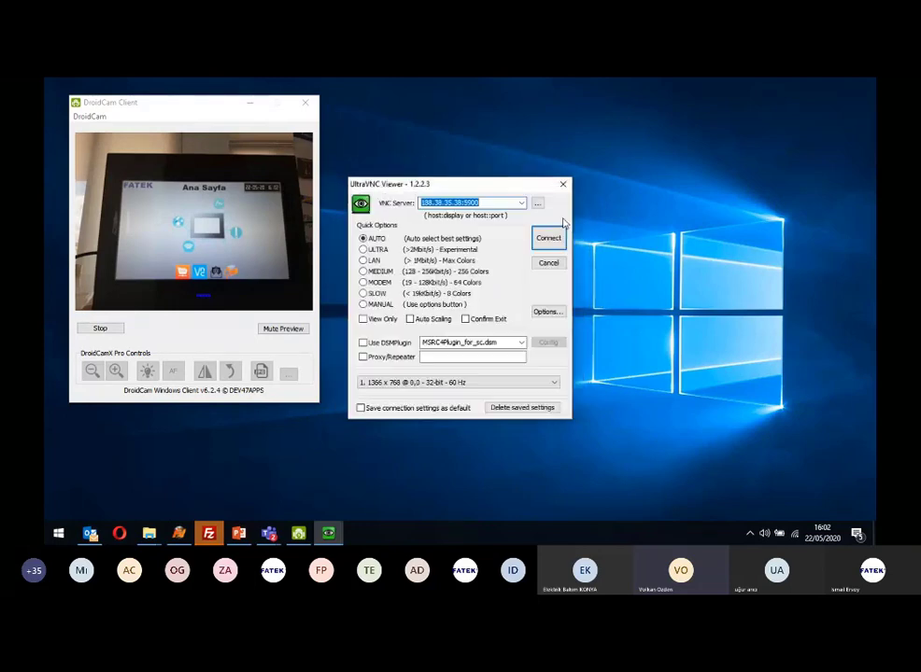
pyautogui.click(545, 240)
pyautogui.write('*****')
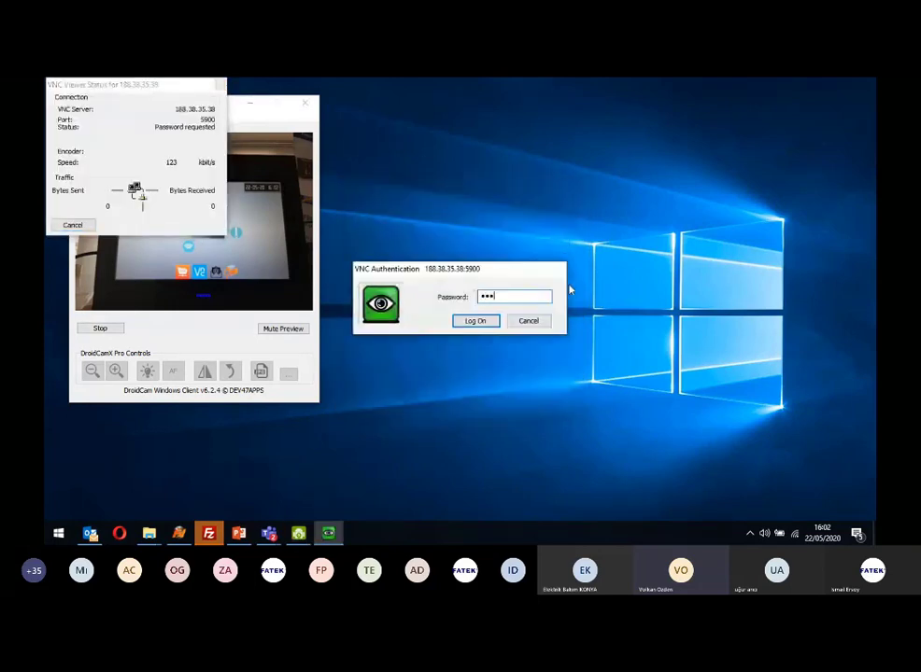
pyautogui.press('Return')
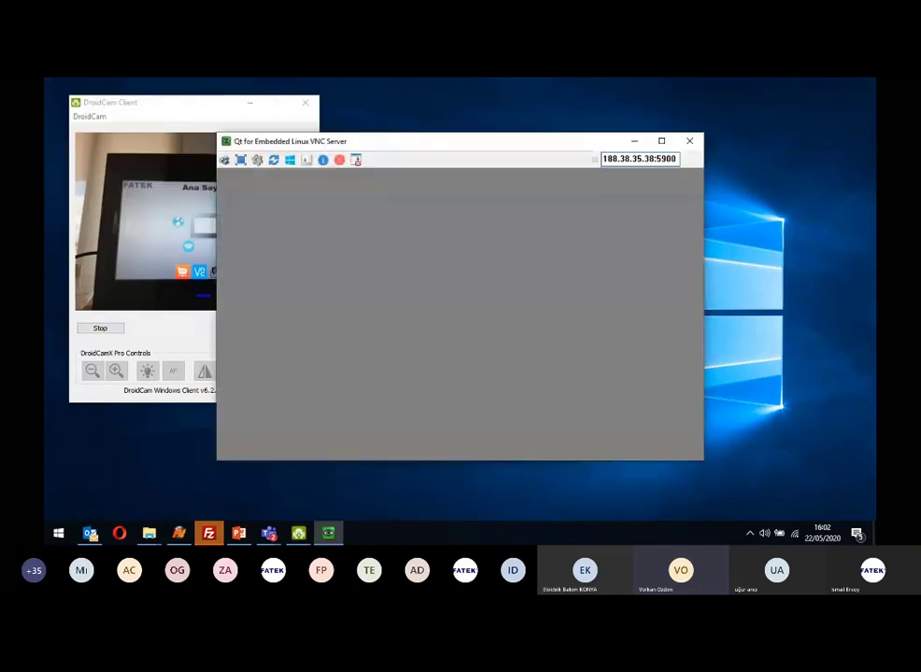
# - Reposition the remote HMI window showing the E-posta screen, then close the remote session
pyautogui.moveTo(540, 146); pyautogui.dragTo(631, 142)
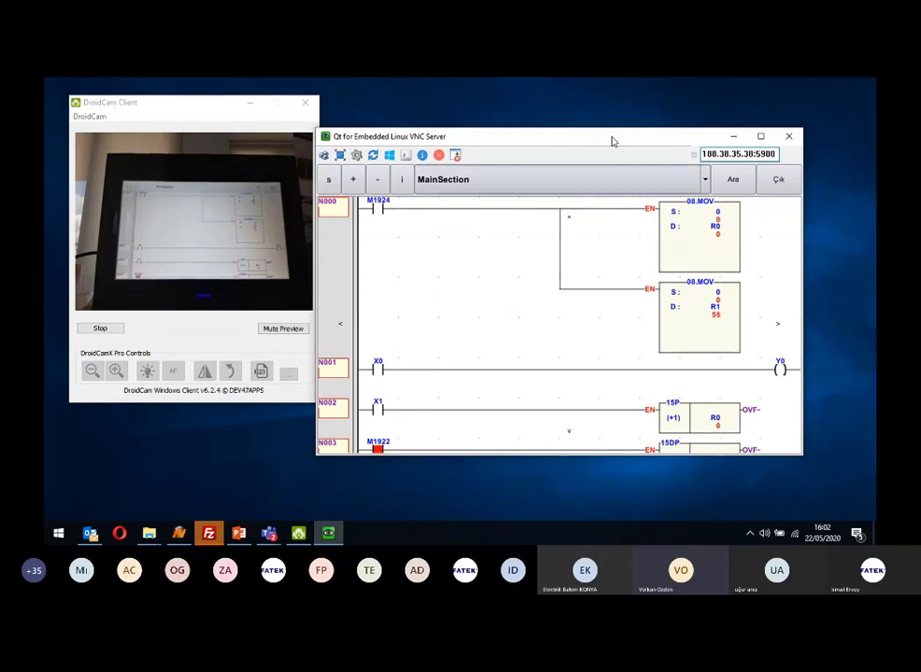
pyautogui.moveTo(565, 136); pyautogui.dragTo(582, 127)
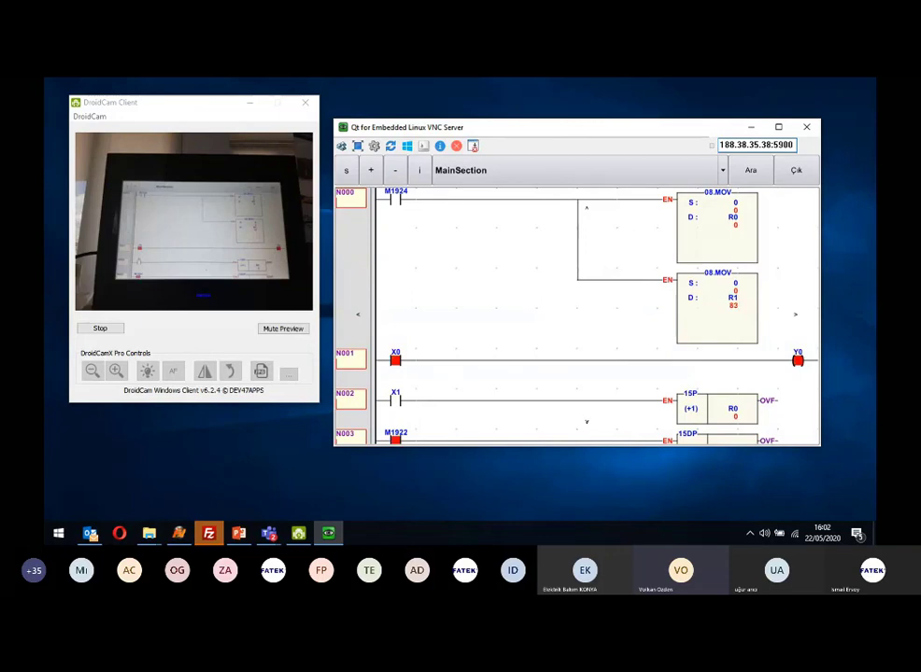
pyautogui.scroll(-1, 577, 318)
pyautogui.scroll(-1, 577, 318)
pyautogui.scroll(-1, 577, 318)
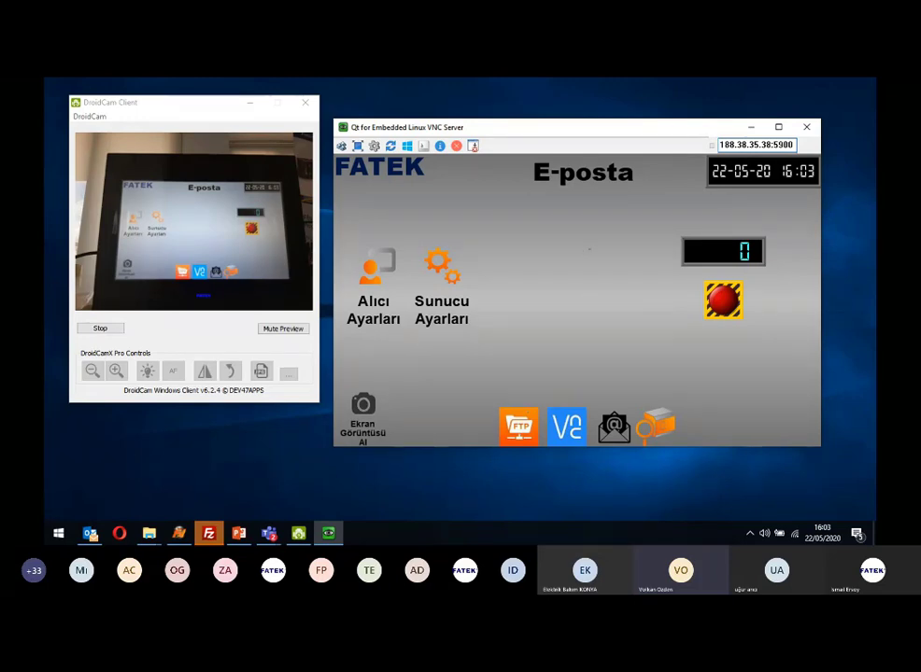
pyautogui.click(805, 130)
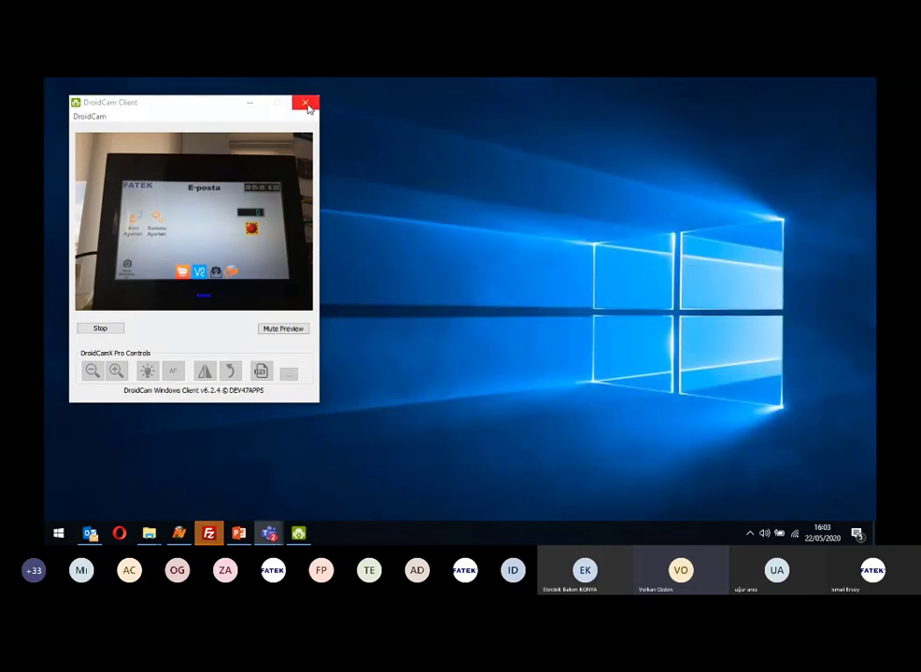
# - Close the DroidCam camera preview and bring FvDesigner back to the front
pyautogui.click(306, 104)
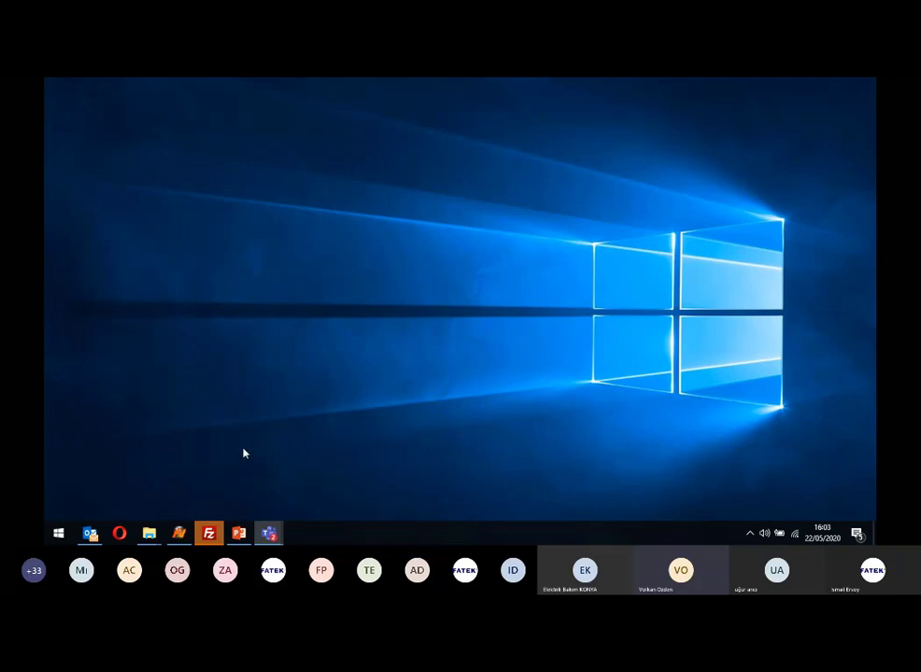
pyautogui.click(183, 531)
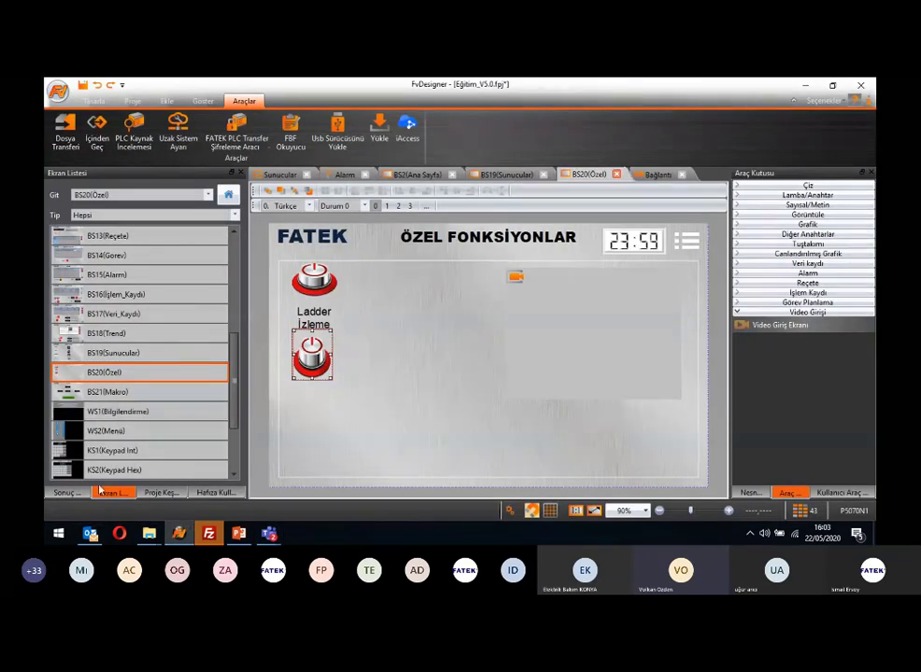
# - Close every open screen tab from the Proje Keşfedici panel and open Cihaz Ayarları
pyautogui.click(159, 494)
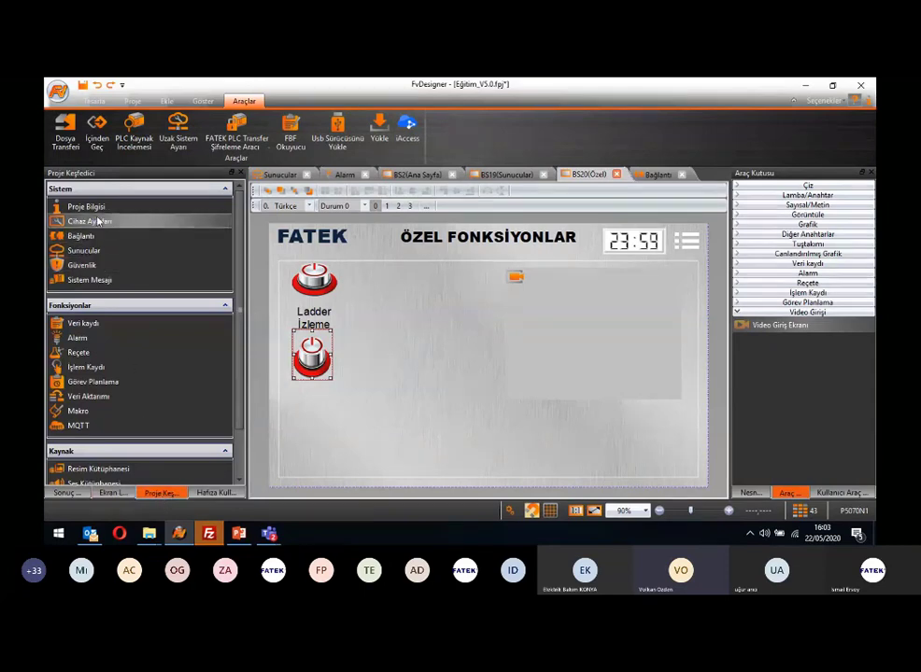
pyautogui.middleClick(273, 174)
pyautogui.middleClick(273, 175)
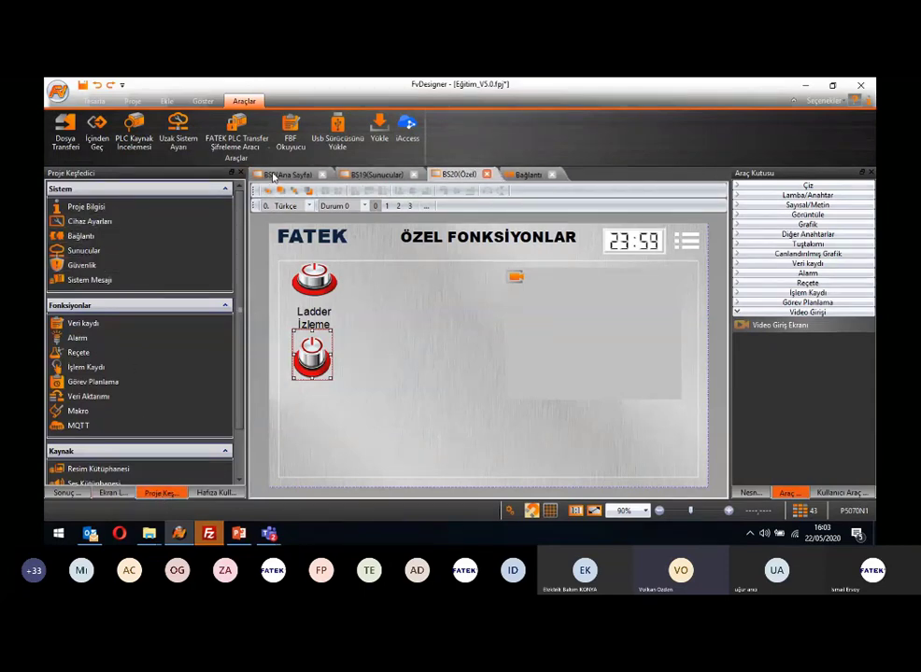
pyautogui.middleClick(272, 174)
pyautogui.middleClick(273, 174)
pyautogui.middleClick(273, 175)
pyautogui.middleClick(273, 175)
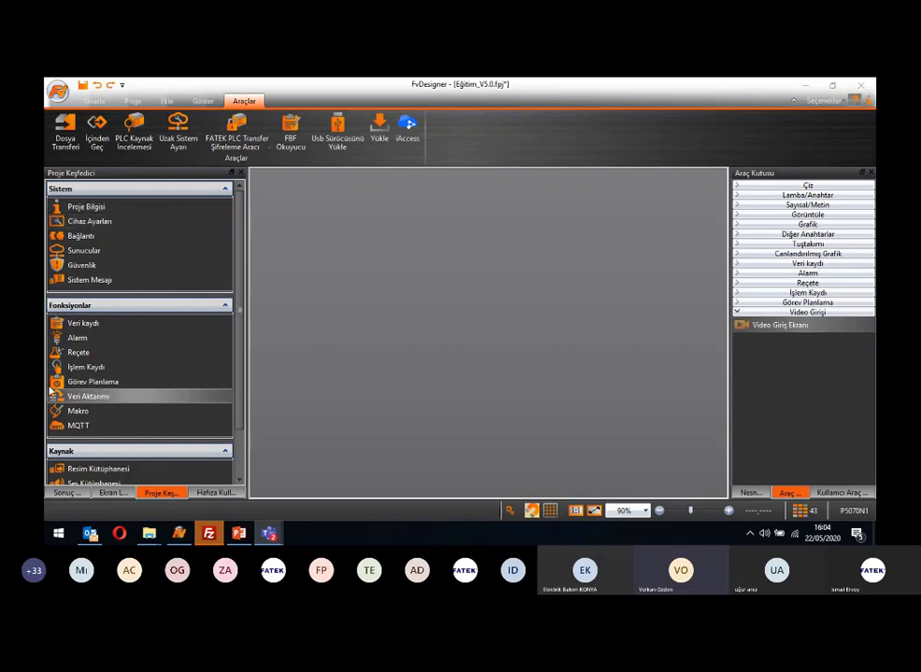
pyautogui.click(89, 225)
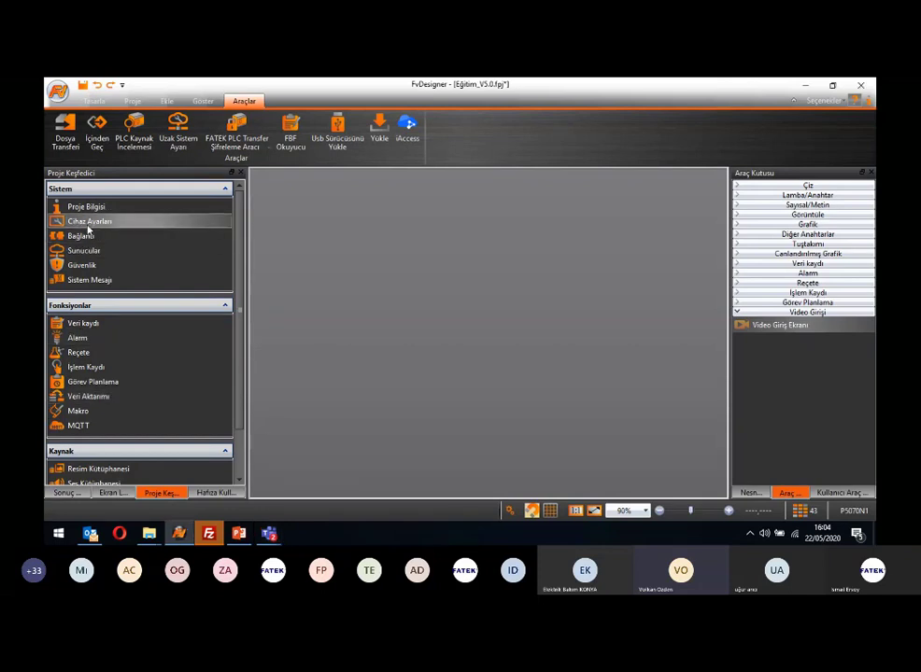
pyautogui.doubleClick(89, 223)
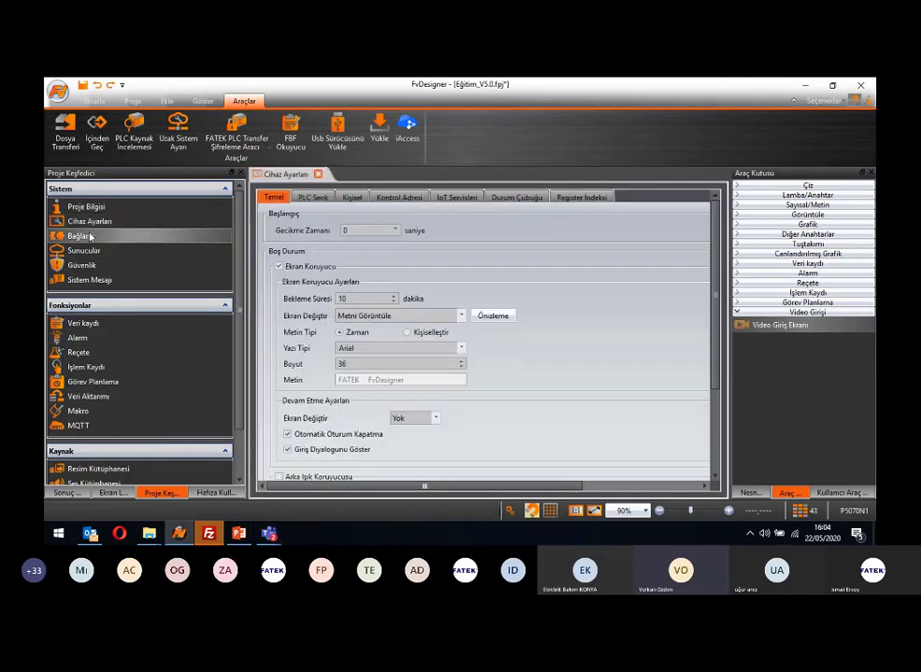
# - On the IoT Servisleri tab, leave iMonitor, iAccess and iLocation (GPS Bilgisi) all unticked
pyautogui.click(455, 198)
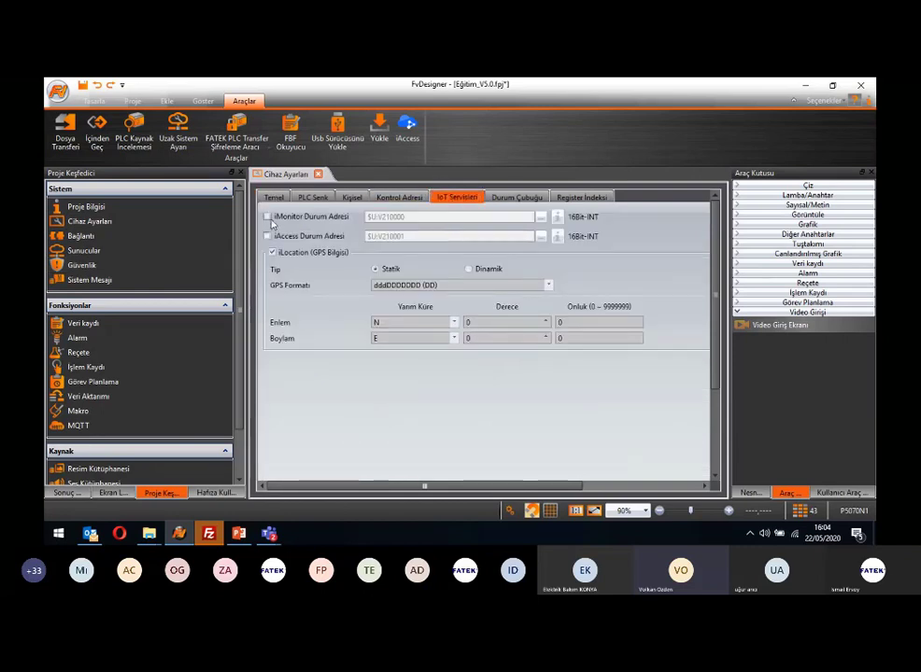
pyautogui.click(268, 217)
pyautogui.click(268, 236)
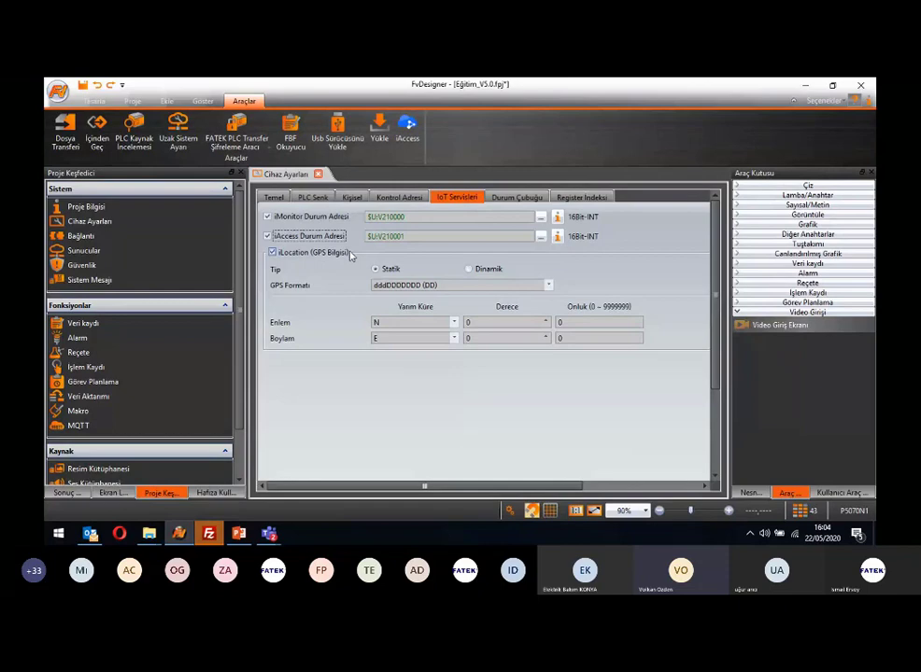
pyautogui.click(271, 252)
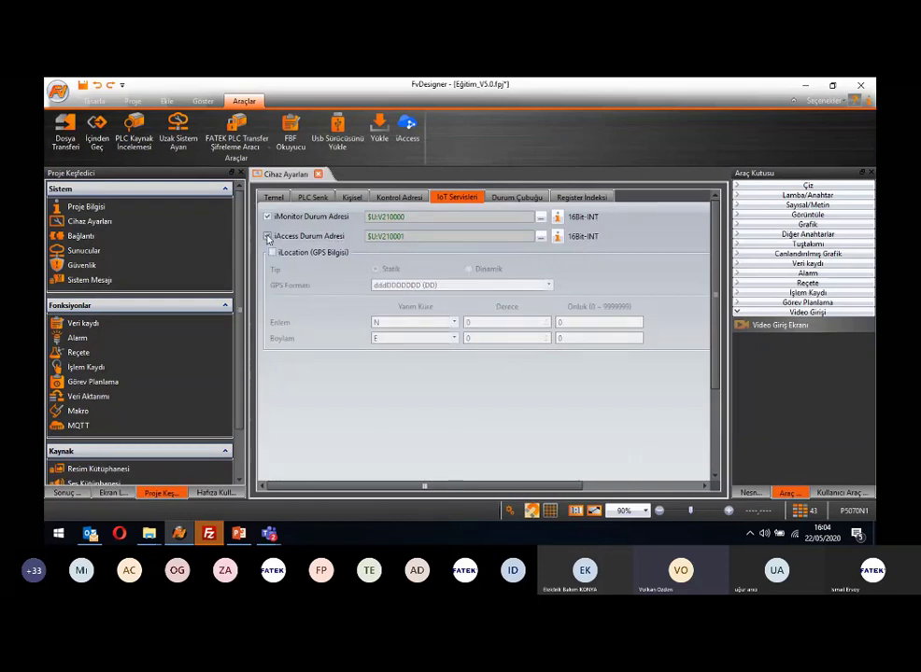
pyautogui.click(268, 236)
pyautogui.click(267, 216)
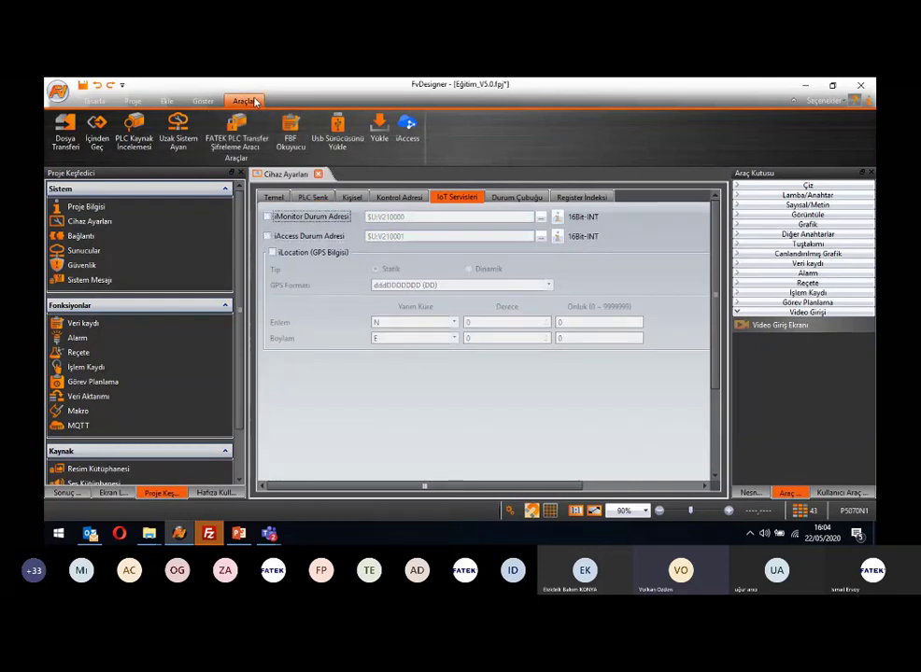
# - Sign in to iAccess from the Araçlar ribbon with the account password and expand the ASSS device group
pyautogui.click(414, 140)
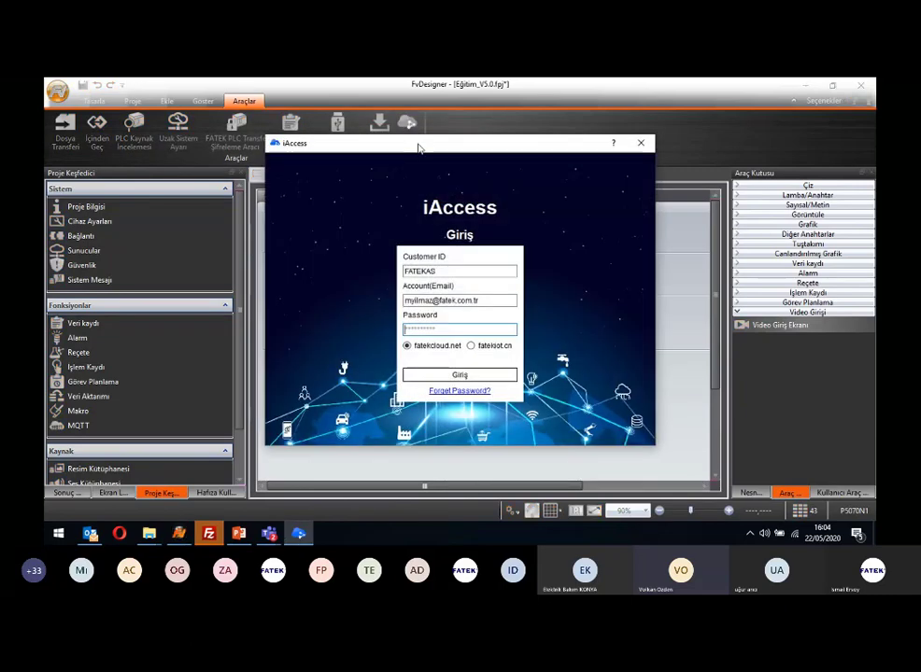
pyautogui.moveTo(417, 144); pyautogui.dragTo(460, 184)
pyautogui.click(497, 365)
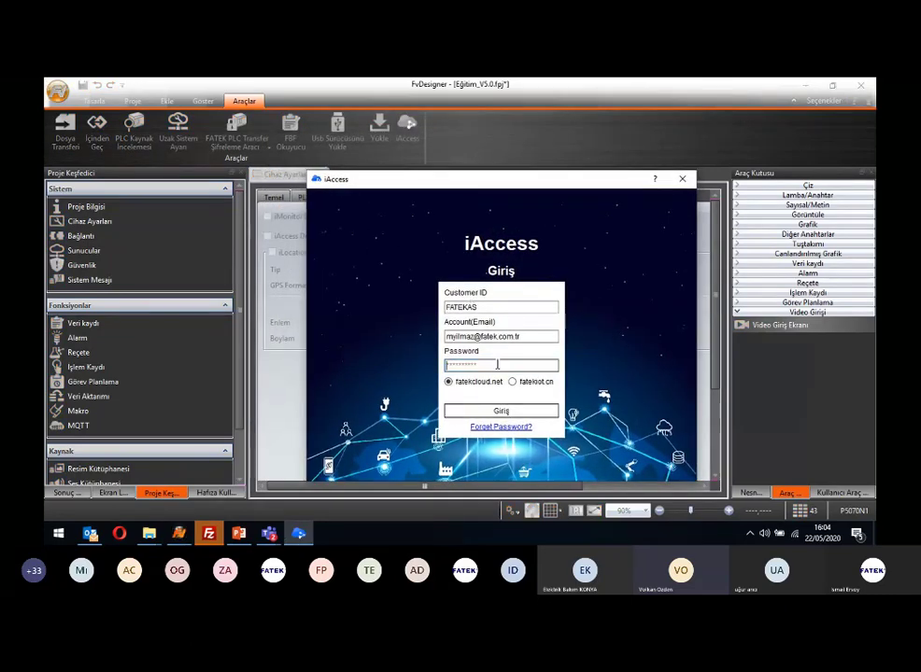
pyautogui.write('********')
pyautogui.click(517, 418)
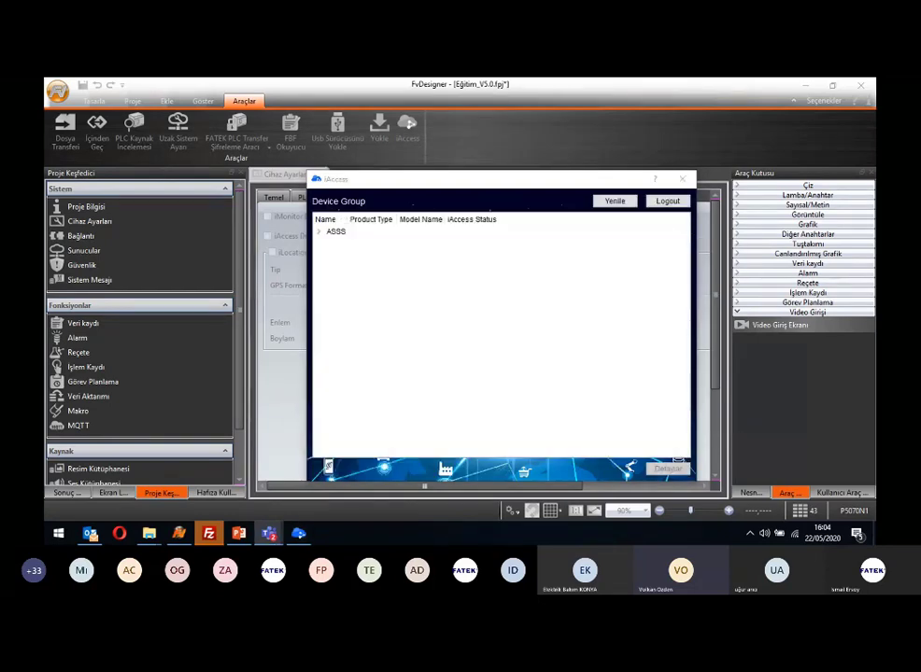
pyautogui.click(319, 233)
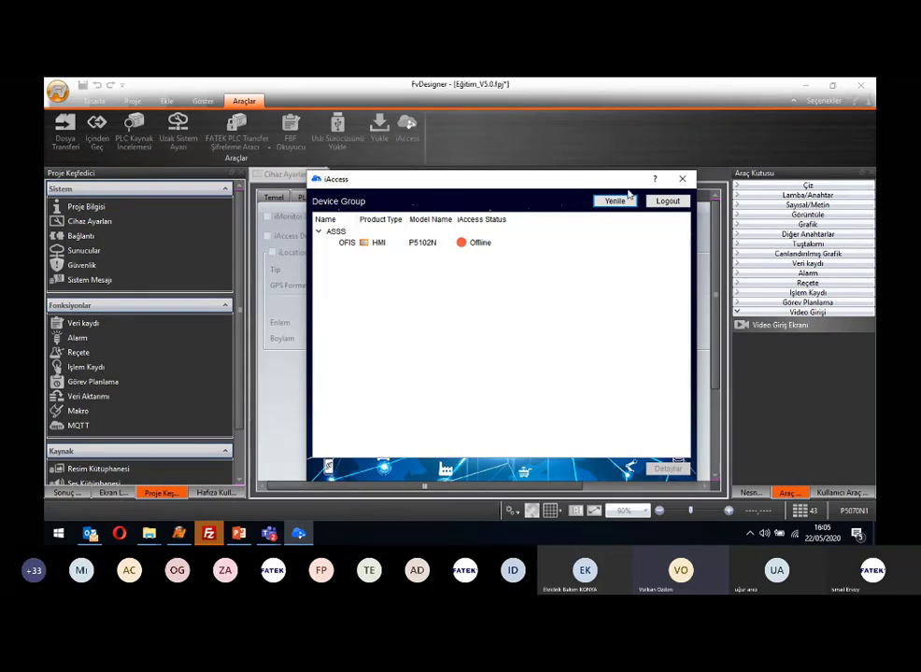
# - Log out of iAccess, close its window and the Cihaz Ayarları tab, and switch to PowerPoint
pyautogui.click(667, 200)
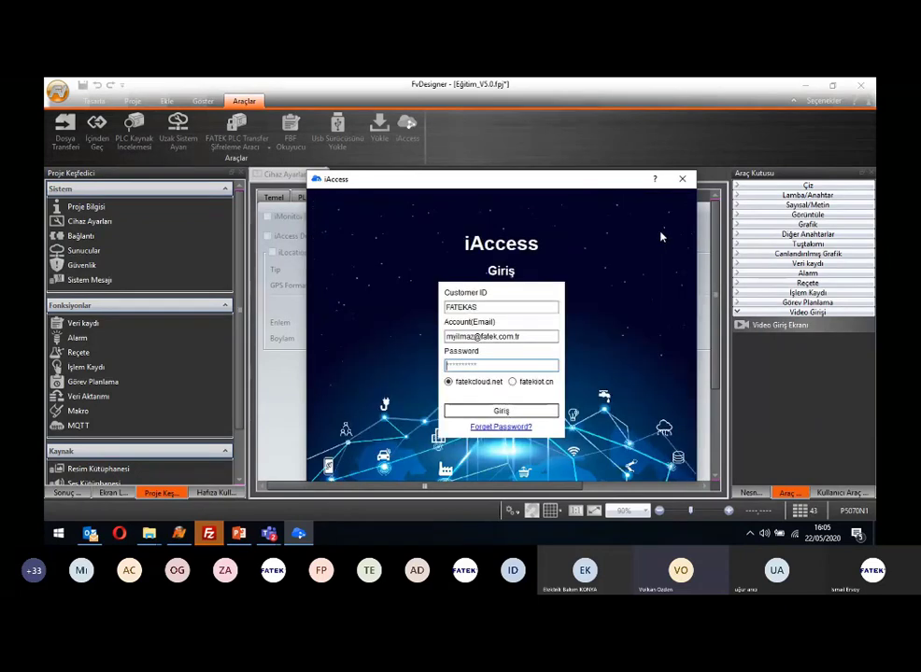
pyautogui.click(682, 178)
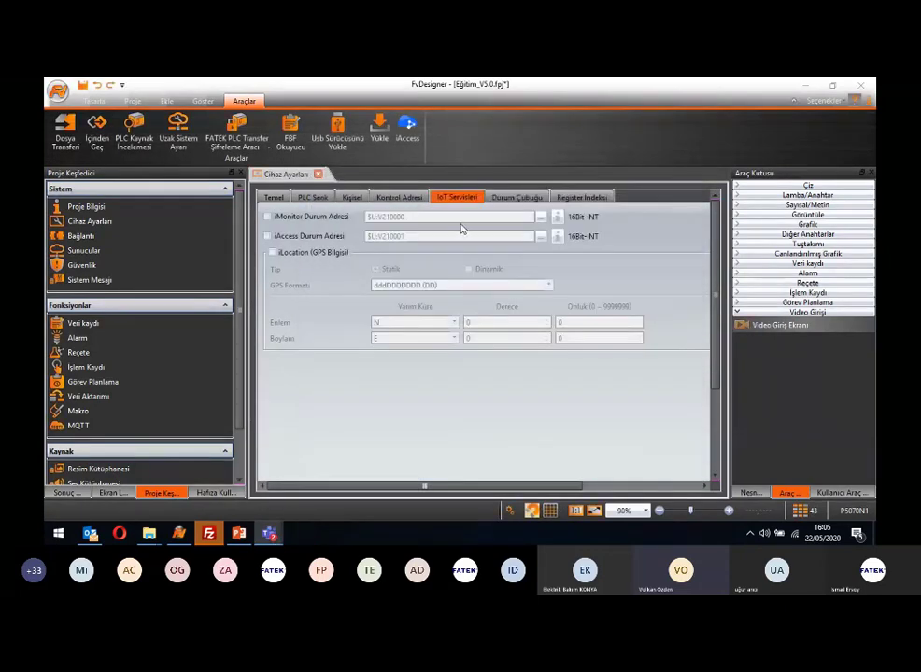
pyautogui.click(318, 175)
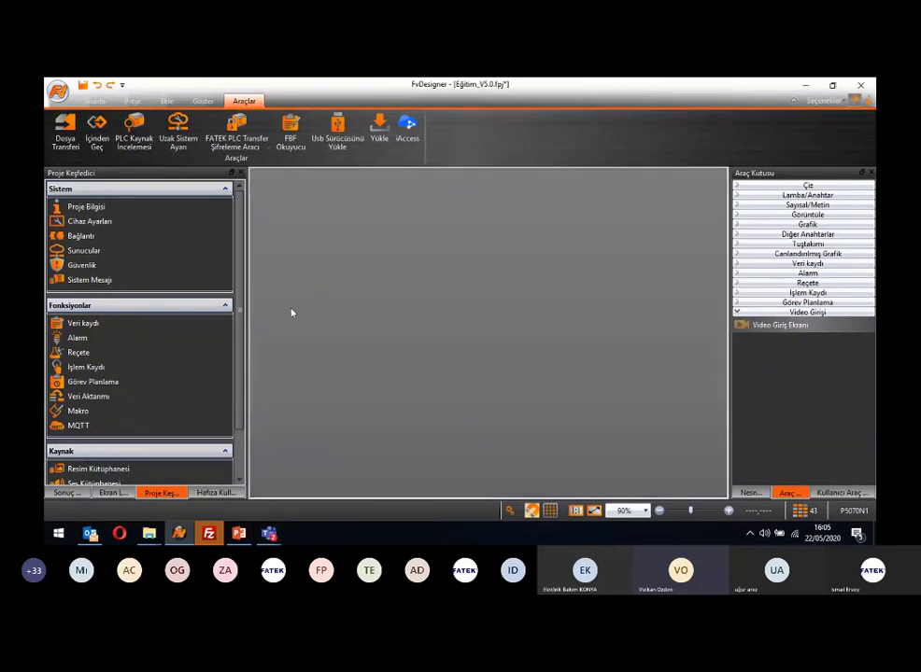
pyautogui.click(237, 537)
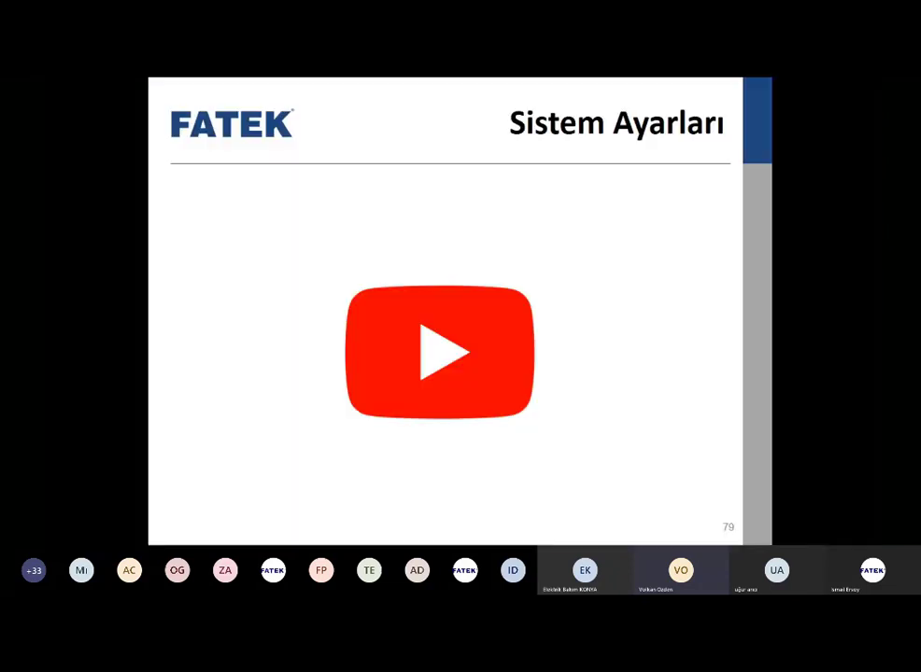
# - Advance the slideshow from the Sistem Ayarları slide to slide 80, Uygulama
pyautogui.press('Right')
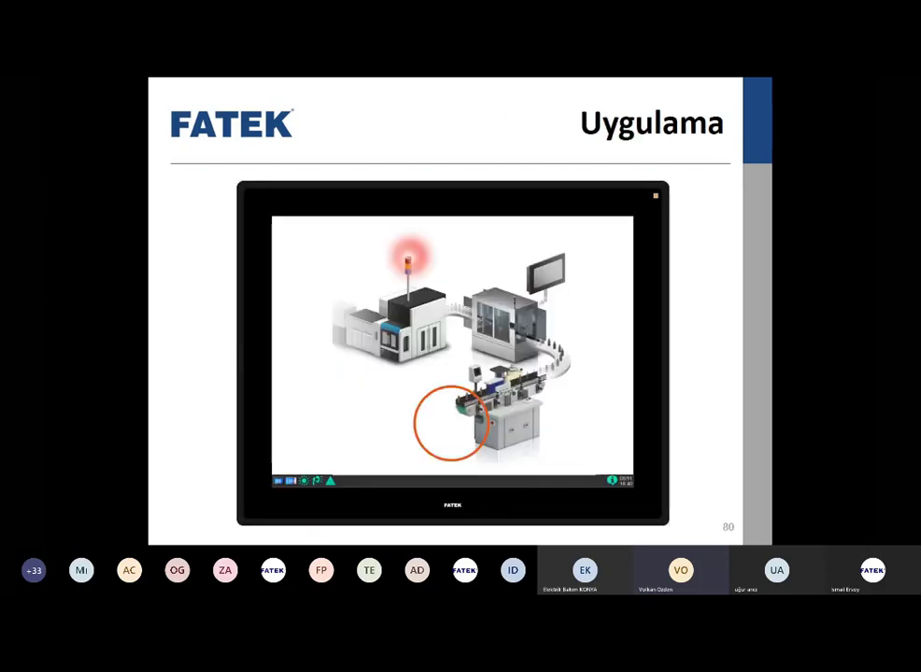